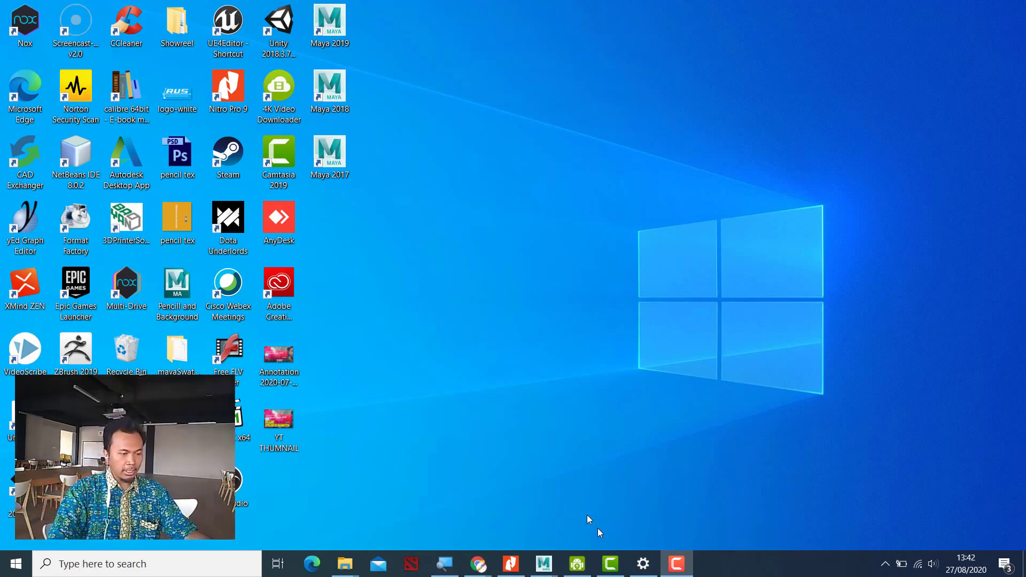
Step: Switch to Autodesk Maya and examine the textured wooden shield beside the shield reference sheet in the perspective view
mouse_move(544, 565)
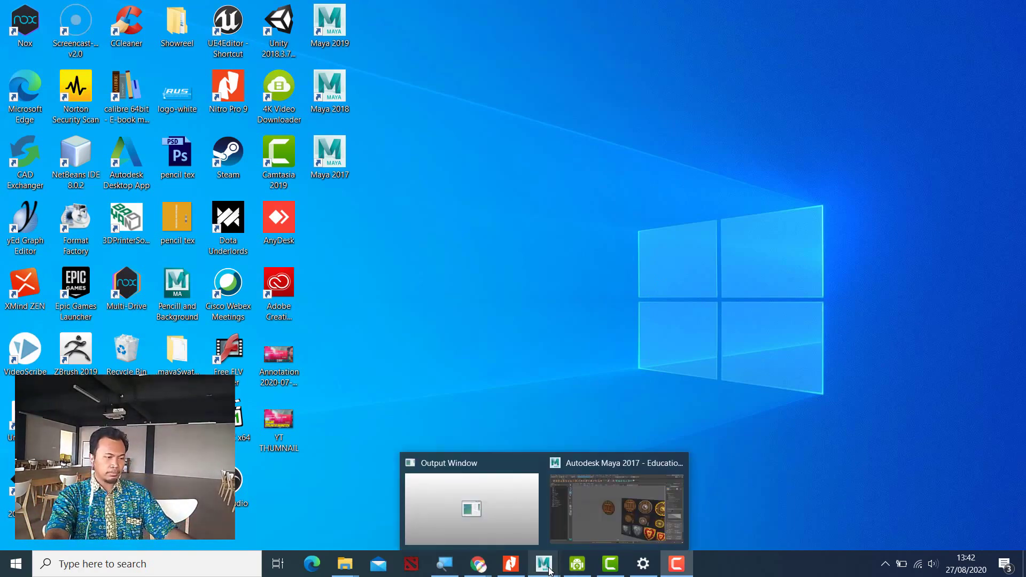
click(621, 528)
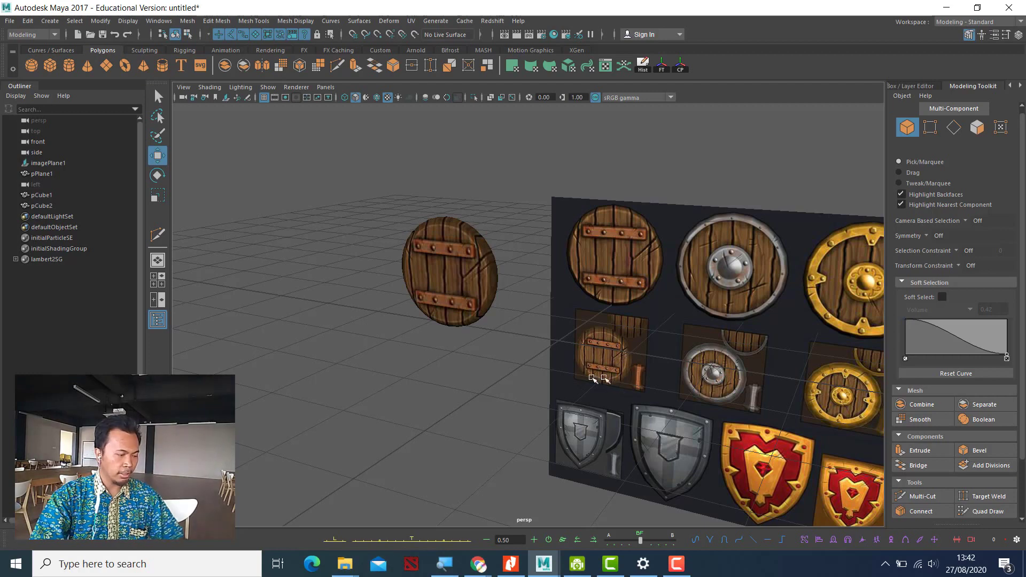
alt+drag(610, 366, 626, 358)
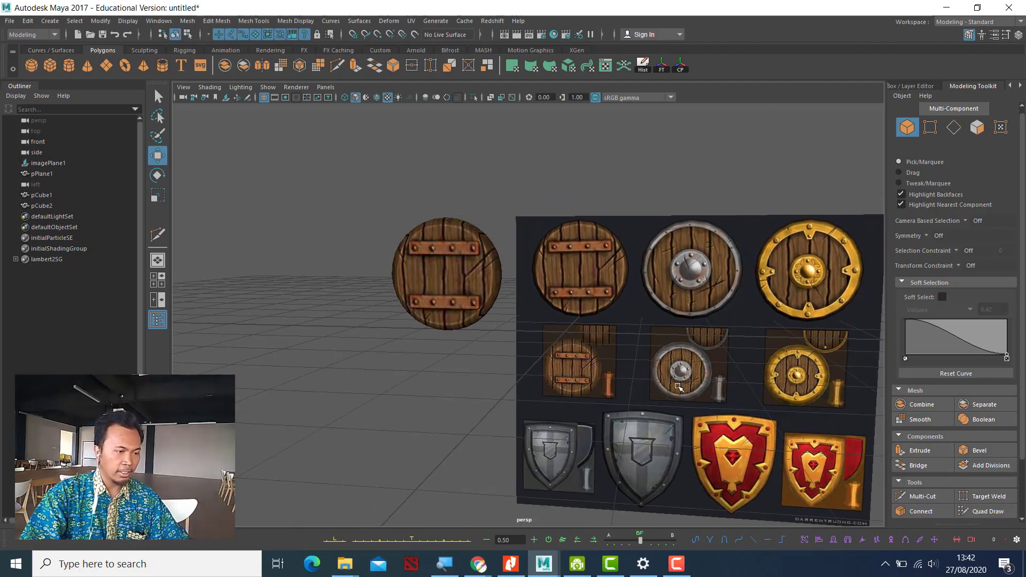
scroll(680, 386, up, 2)
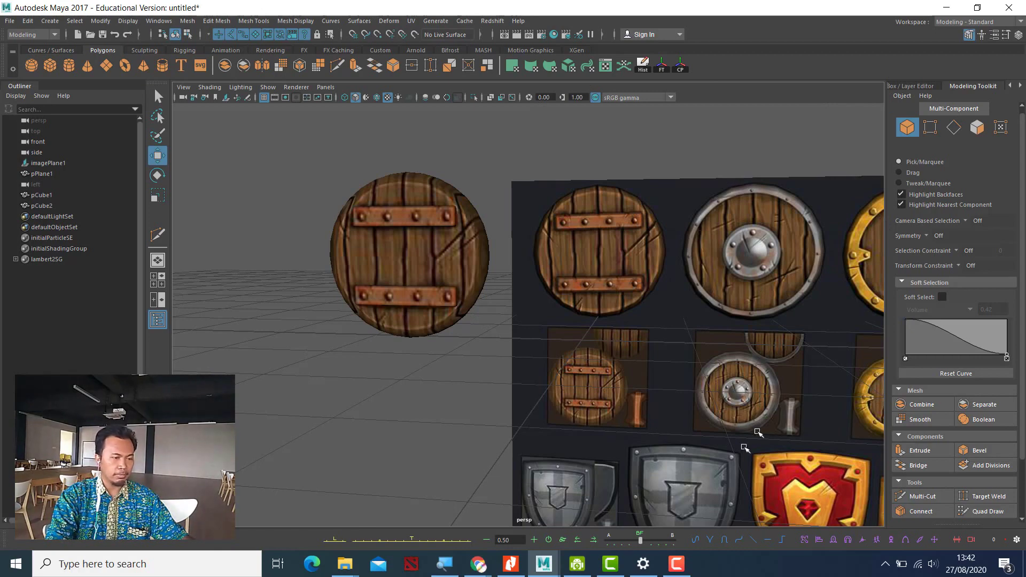
mouse_move(717, 363)
alt+mouse_down()
mouse_move(674, 359)
mouse_move(732, 356)
alt+mouse_up()
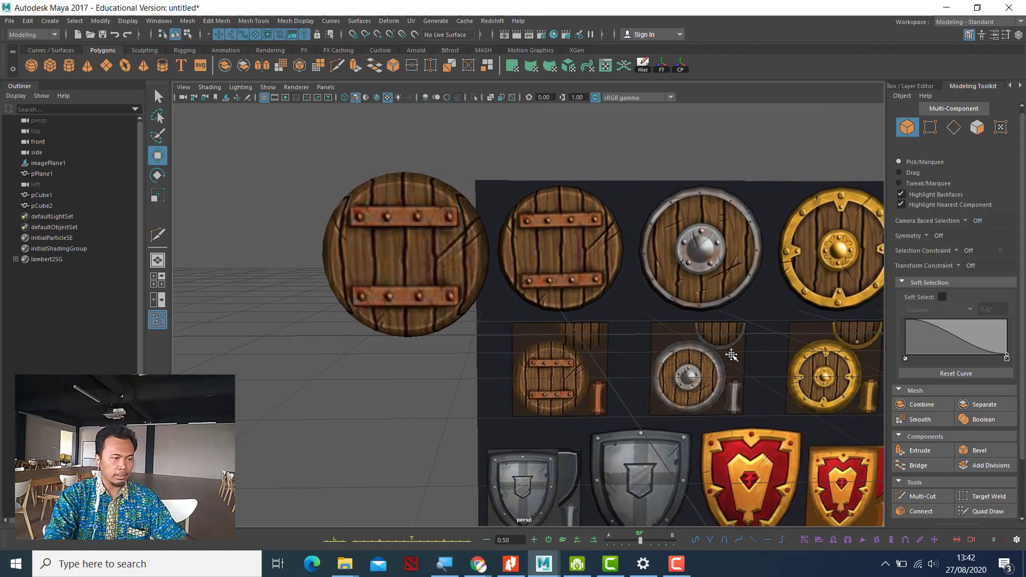
alt+middle_drag(733, 357, 536, 296)
key(space)
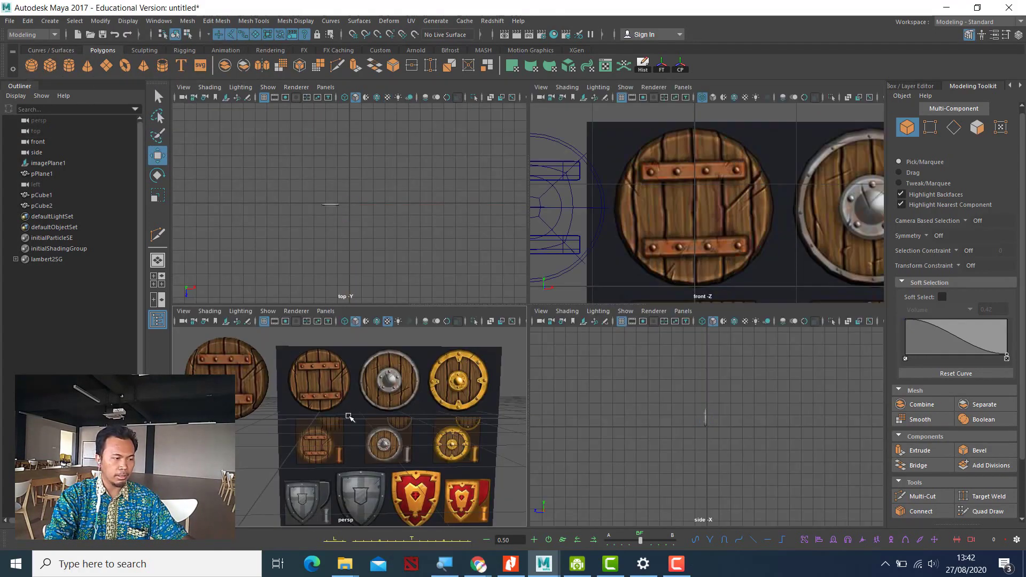
key(space)
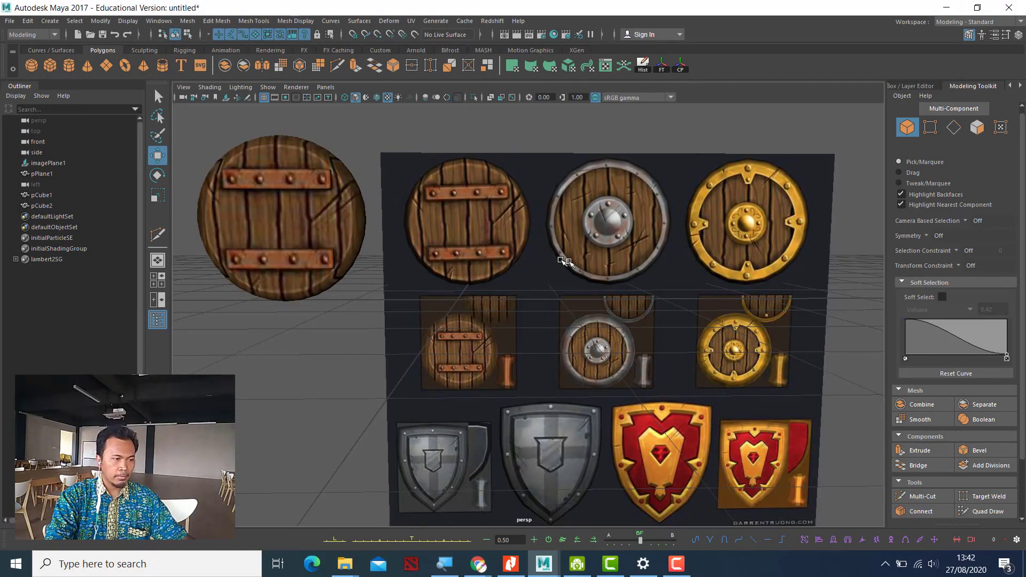
Step: Maximize the front view on the whole reference sheet and display the shield model shaded with its textures
key(space)
key(space)
scroll(668, 267, down, 5)
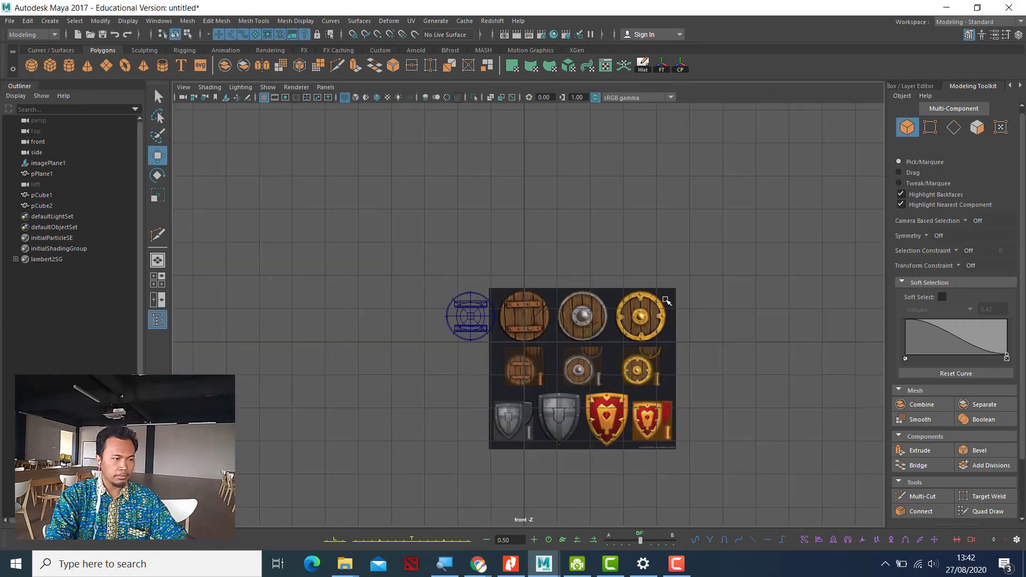
scroll(532, 288, up, 3)
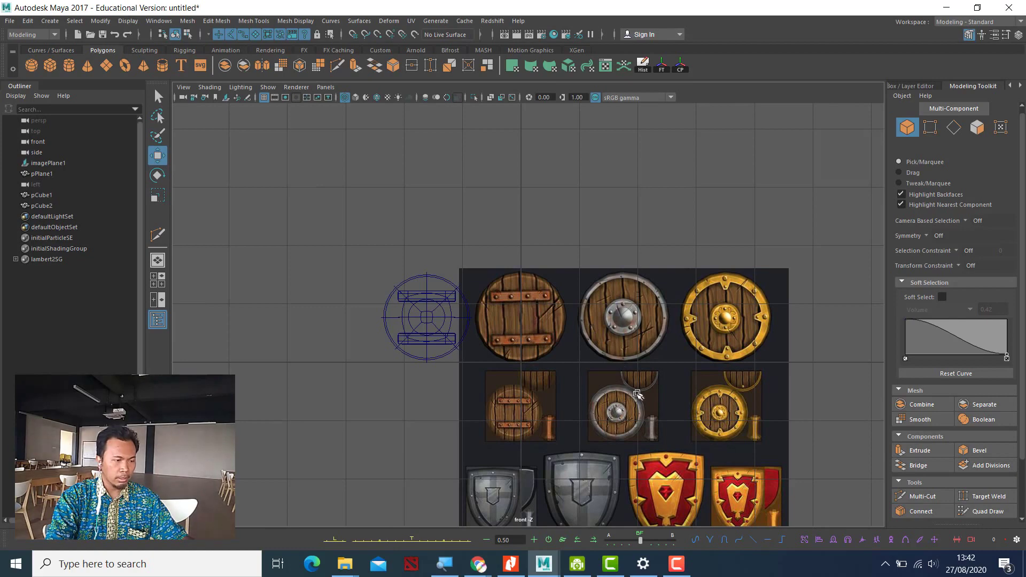
alt+middle_drag(638, 394, 560, 290)
scroll(505, 303, up, 2)
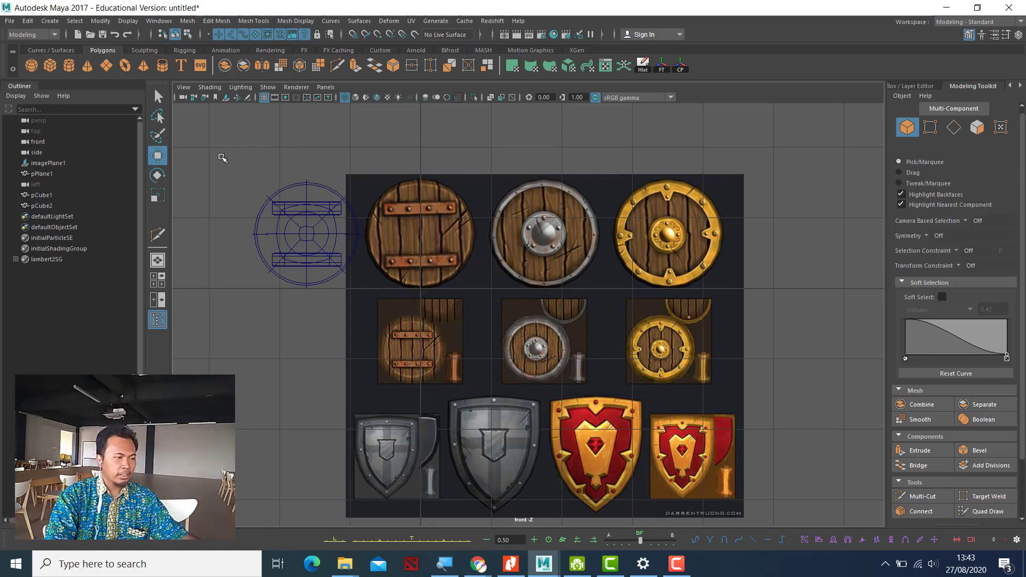
key(space)
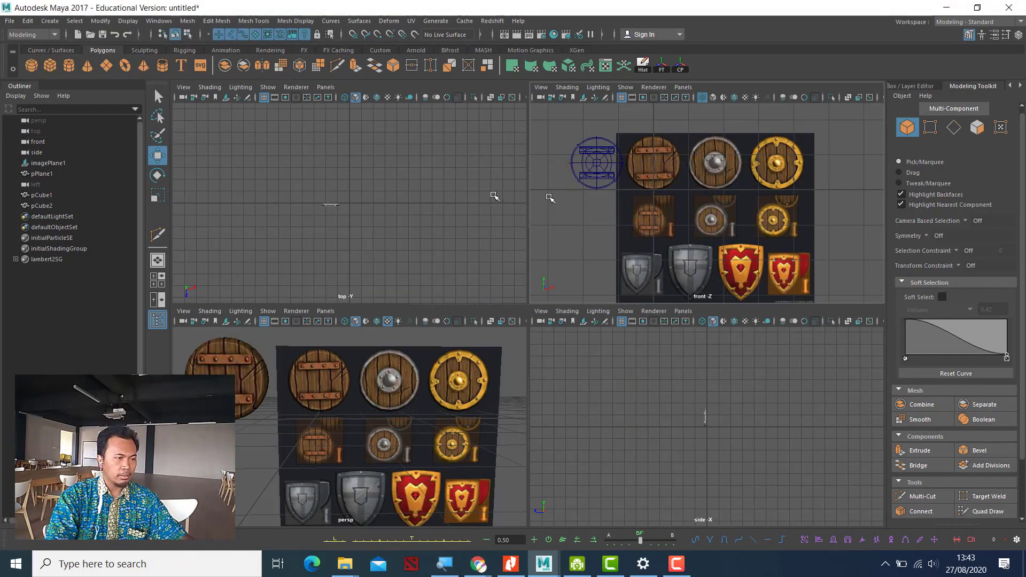
key(space)
drag(216, 166, 448, 327)
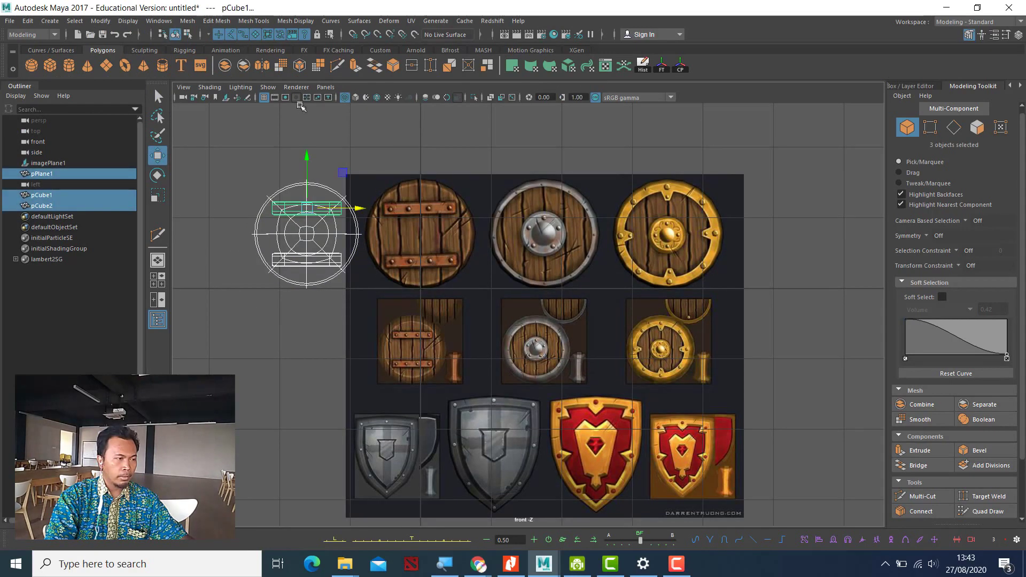
click(355, 98)
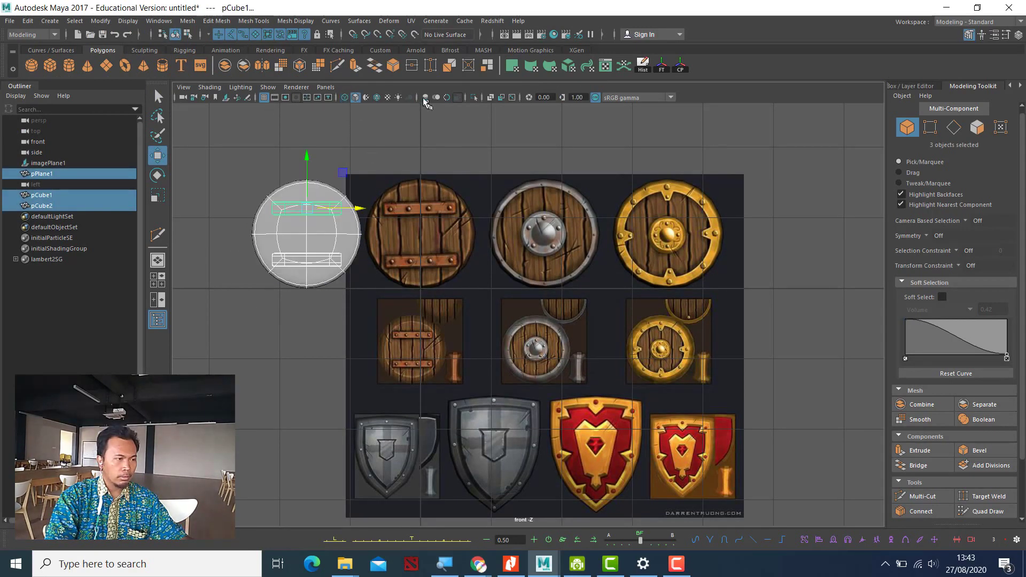
click(388, 97)
click(357, 187)
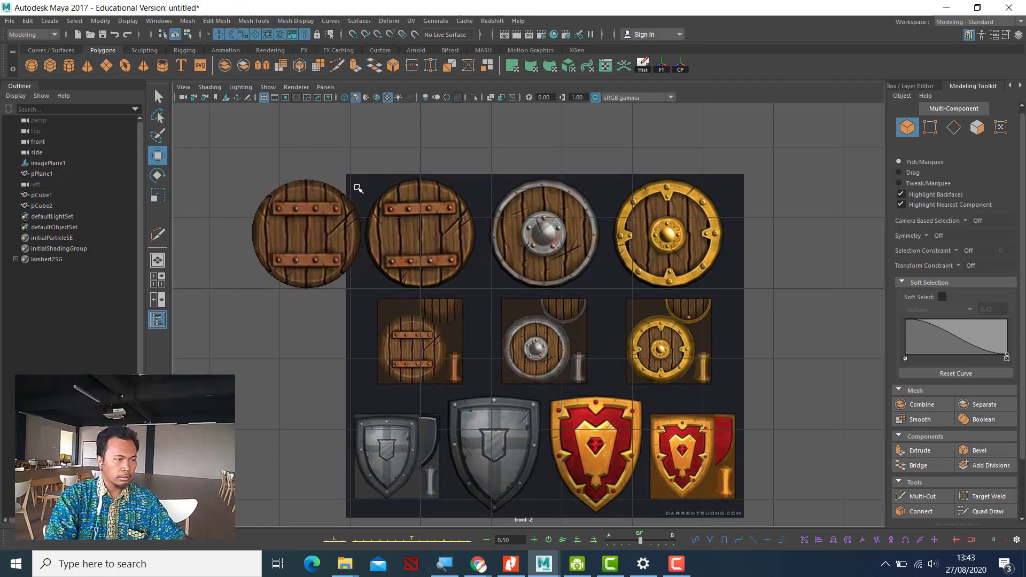
Step: Compare the modelled wooden shield with the first reference shield and its small texture layout in the front view
scroll(371, 199, down, 2)
scroll(371, 199, up, 2)
alt+middle_drag(330, 184, 619, 329)
scroll(609, 330, up, 3)
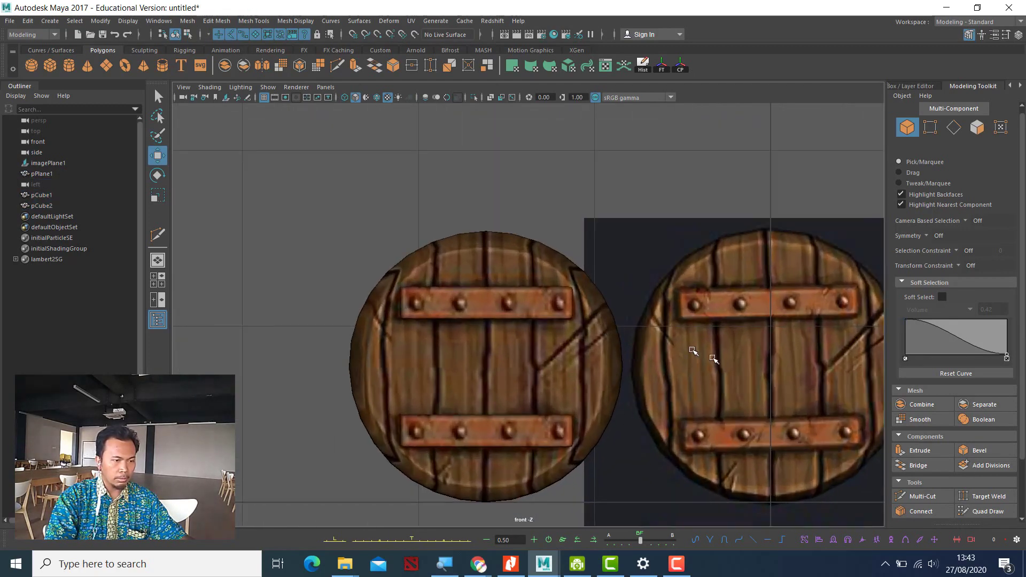
alt+middle_drag(714, 343, 601, 313)
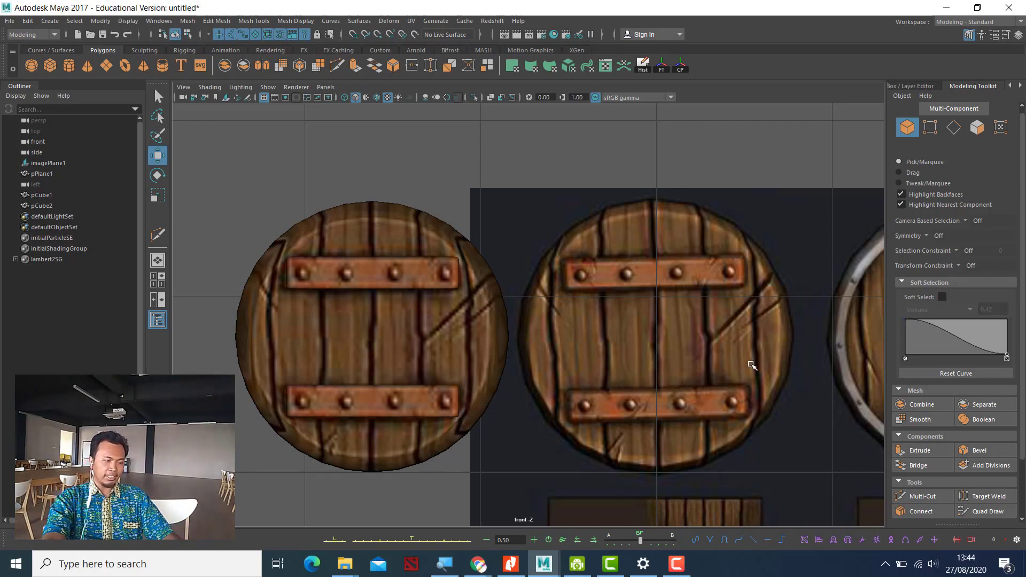
alt+middle_drag(710, 360, 609, 203)
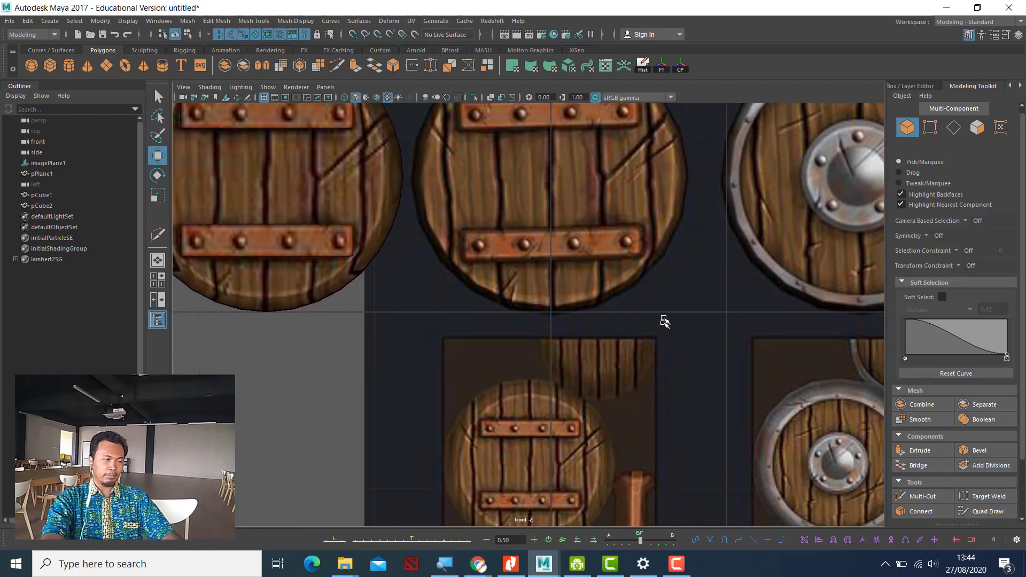
alt+middle_drag(665, 322, 752, 437)
alt+drag(369, 358, 404, 367)
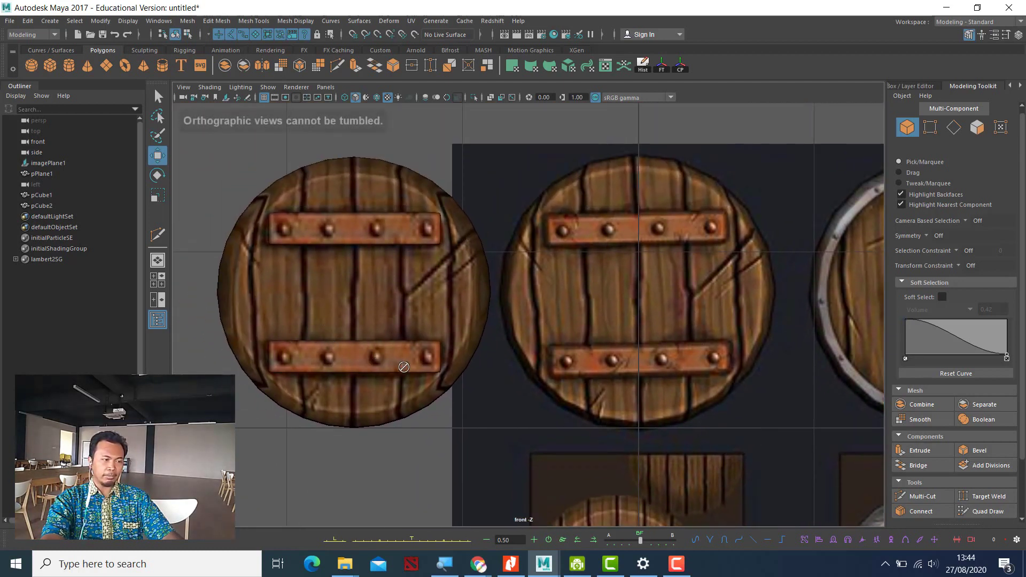
alt+middle_drag(682, 443, 525, 236)
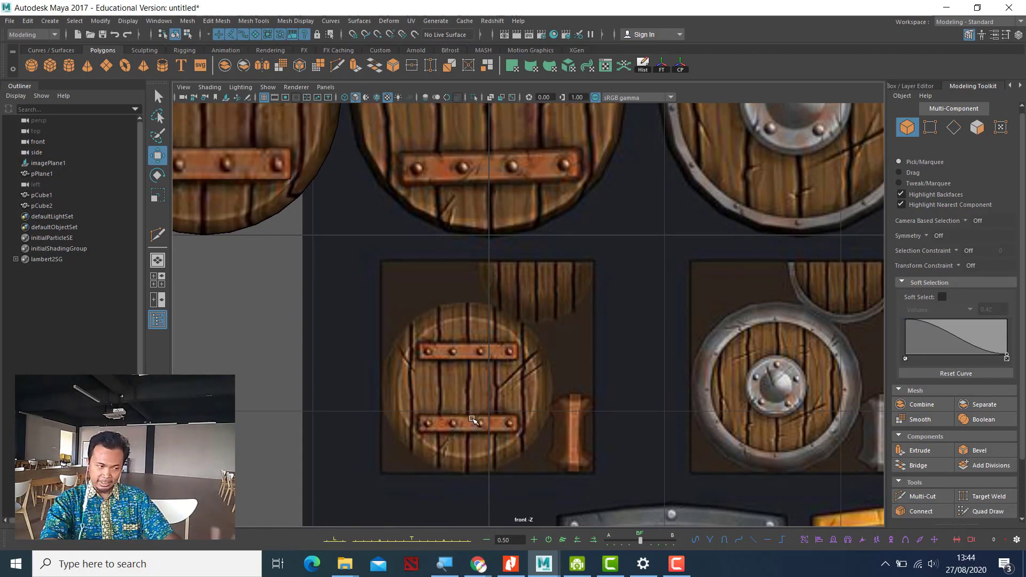
alt+middle_drag(489, 275, 575, 406)
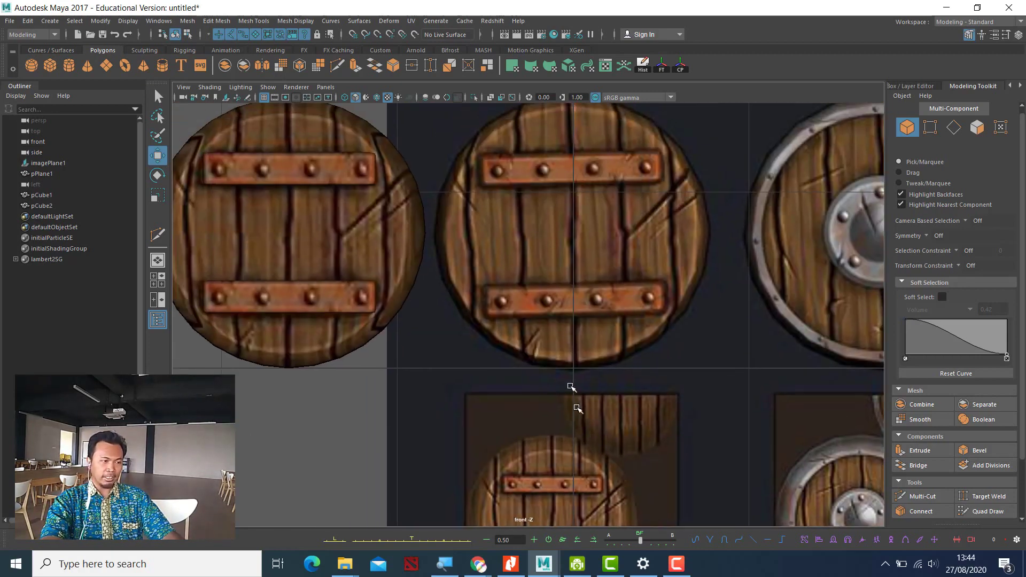
Step: Examine the shield model's front and rim from several angles in the perspective view, along with the reference's texture layout
key(space)
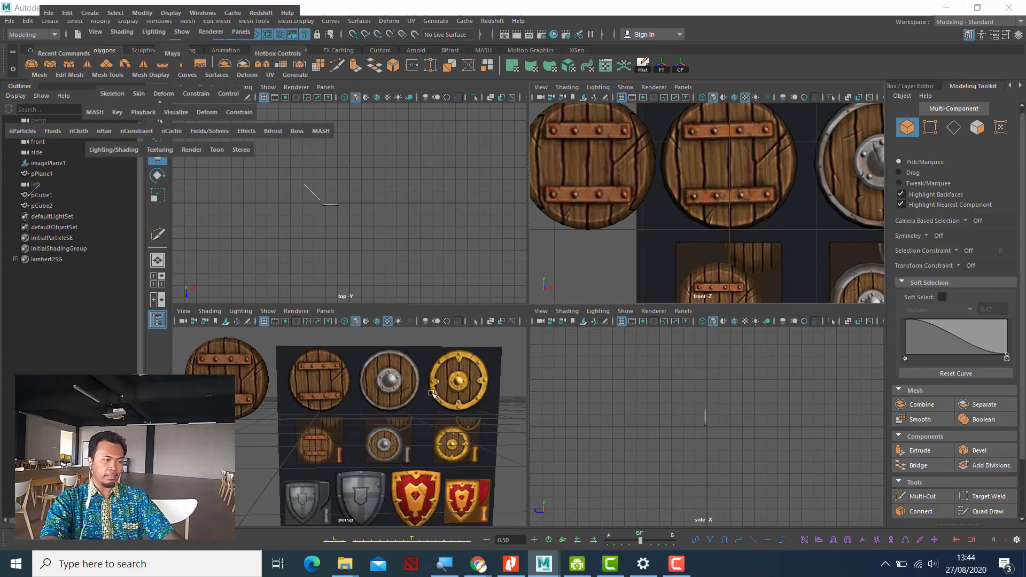
key(space)
alt+drag(596, 399, 518, 374)
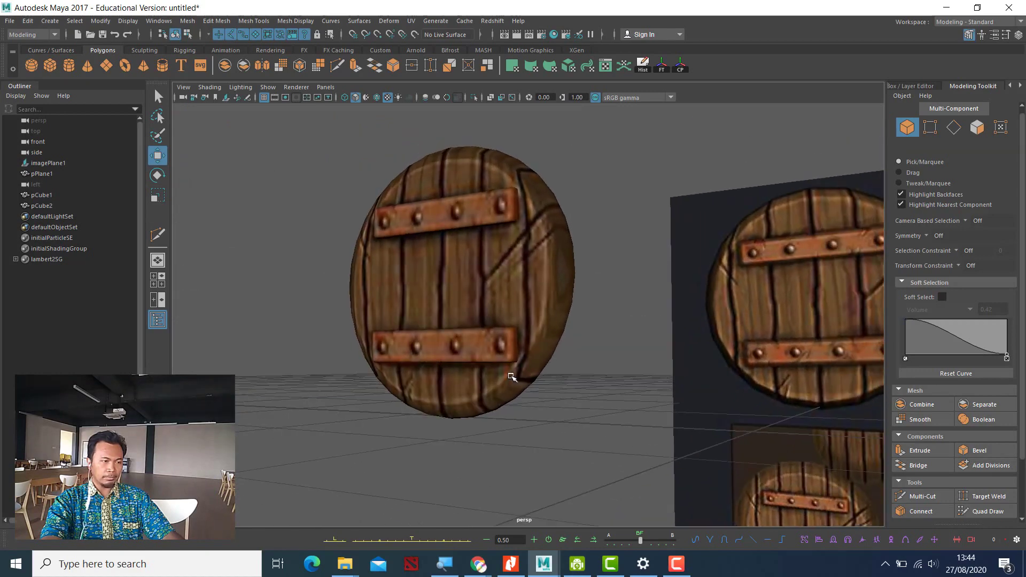
alt+drag(619, 341, 571, 348)
alt+drag(553, 345, 201, 354)
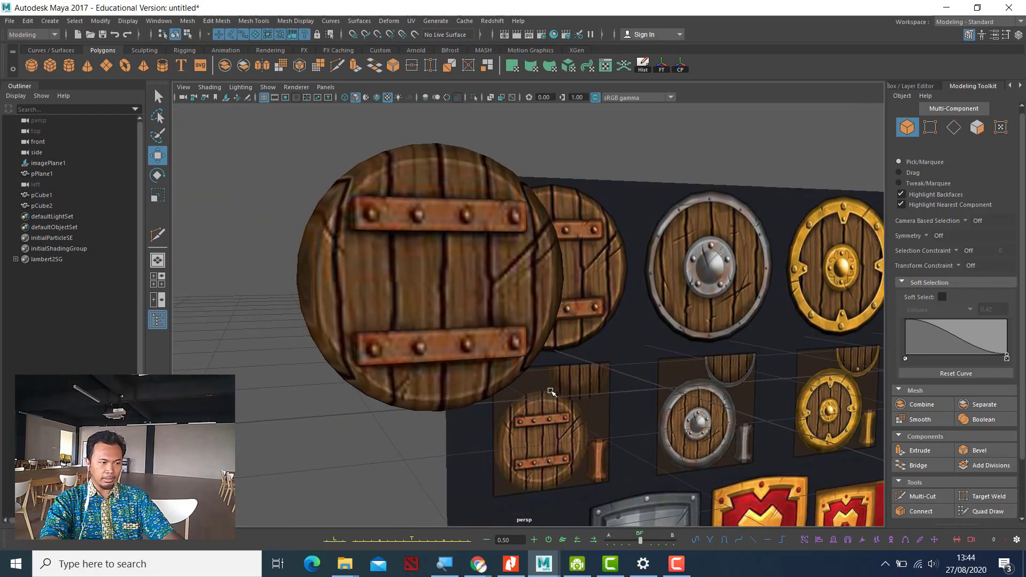
scroll(655, 422, up, 5)
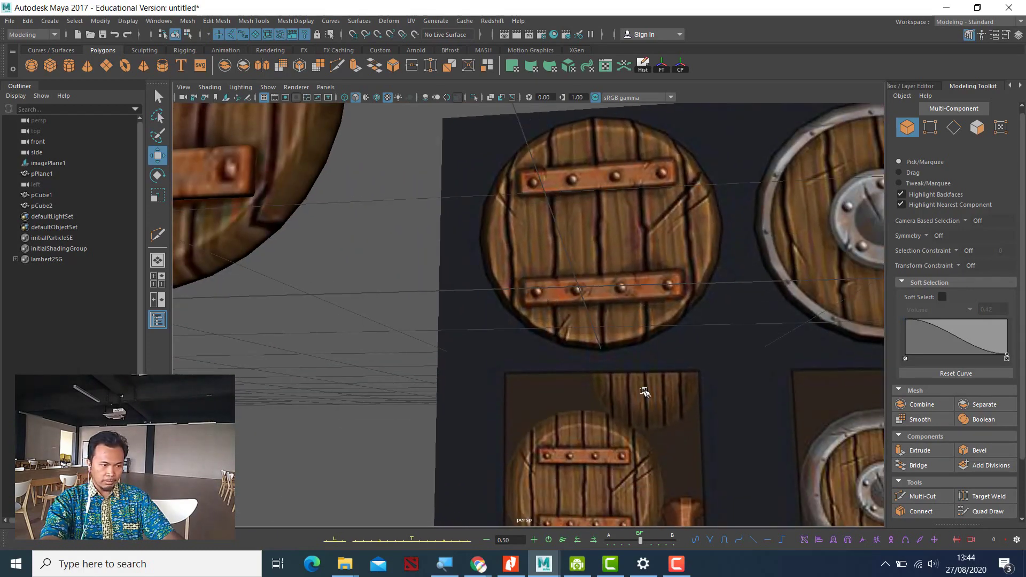
alt+middle_drag(678, 442, 687, 343)
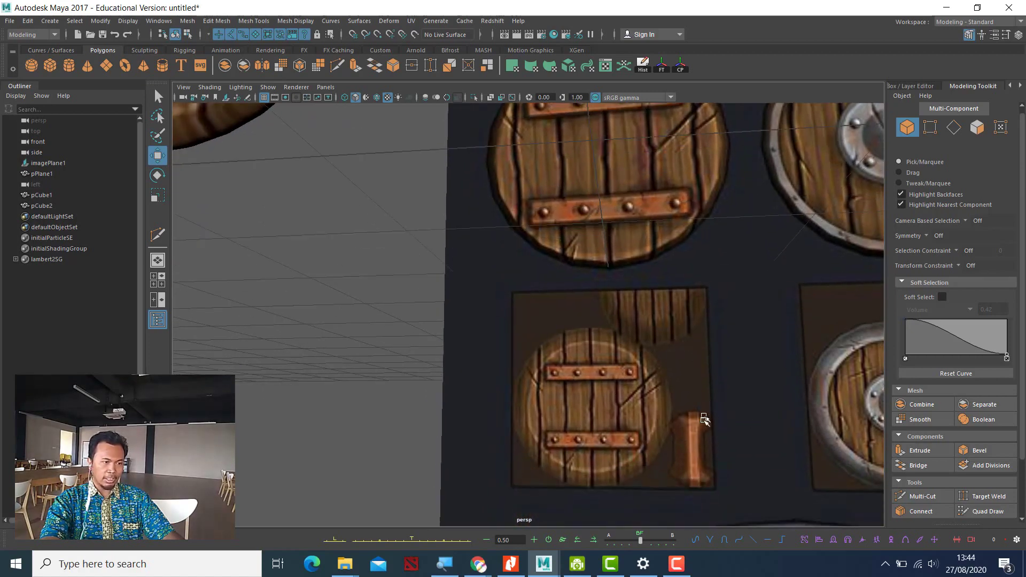
scroll(724, 397, down, 4)
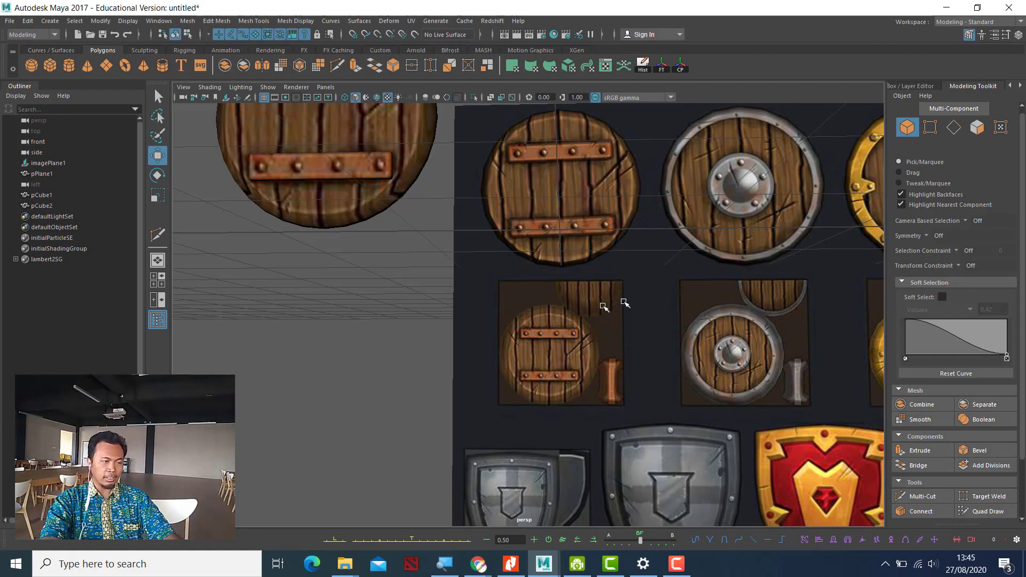
mouse_move(596, 289)
alt+middle_down()
mouse_move(642, 377)
mouse_move(653, 378)
alt+middle_up()
alt+middle_drag(591, 329, 640, 404)
scroll(621, 351, up, 2)
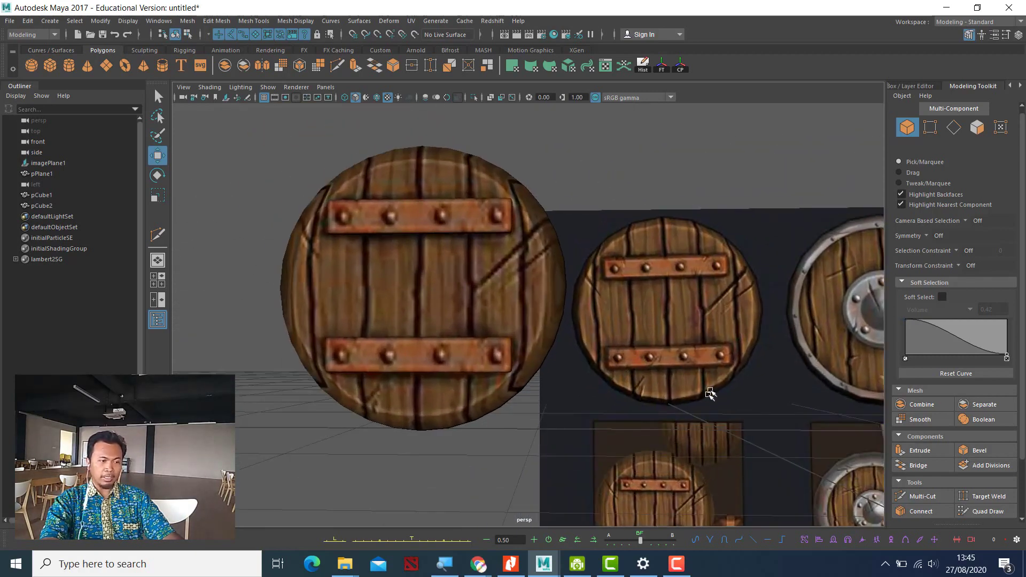
alt+drag(638, 419, 556, 452)
Step: Inspect the shield's separate parts by selecting the round wooden body and the upper and lower metal bands in turn
click(451, 311)
alt+drag(516, 362, 651, 359)
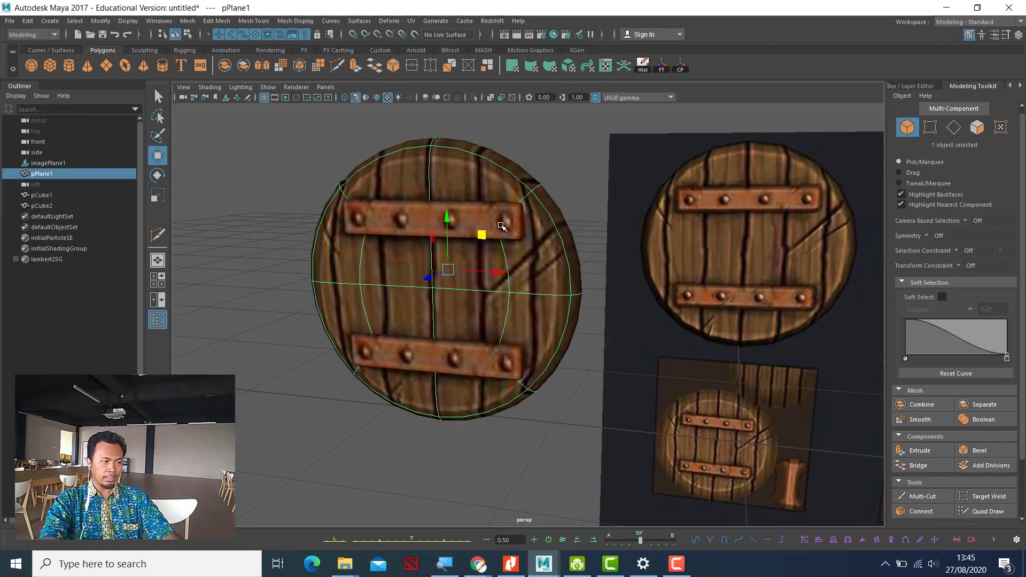
click(521, 375)
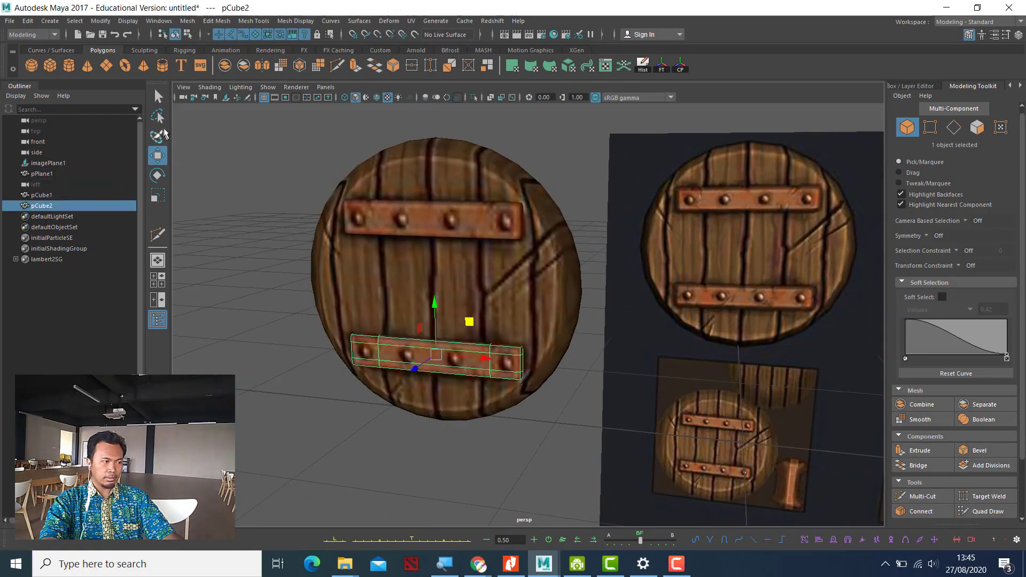
click(159, 97)
click(325, 201)
click(384, 221)
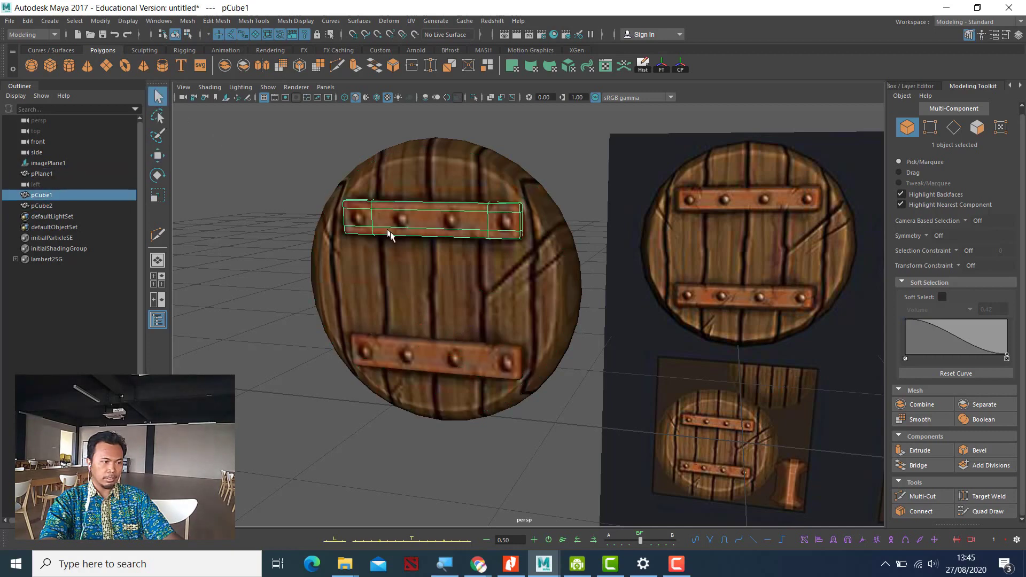
click(459, 338)
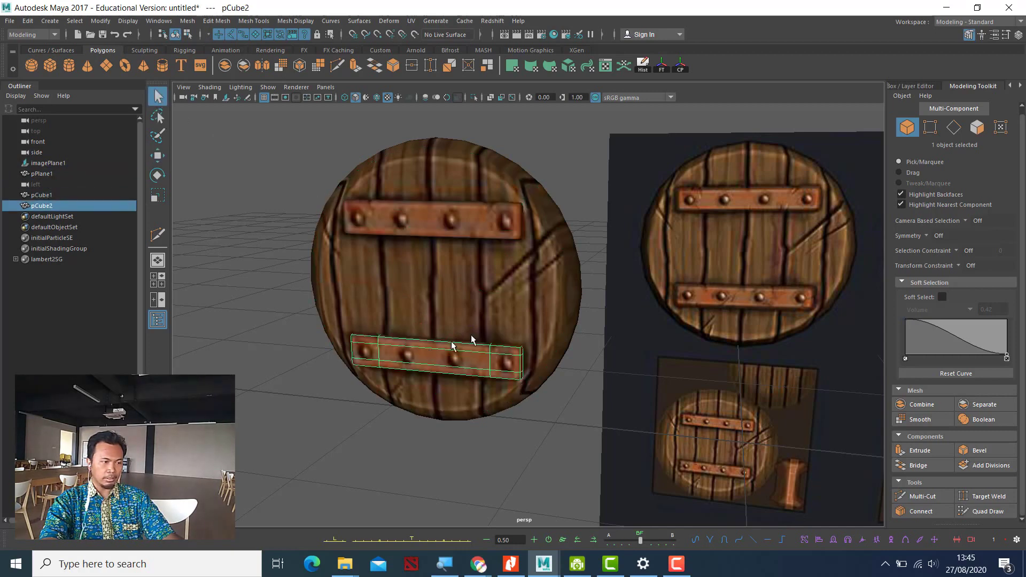
Step: Select the shield body and both metal bands and move them together along the X axis, away from the reference sheet
drag(264, 145, 573, 434)
alt+drag(650, 417, 624, 402)
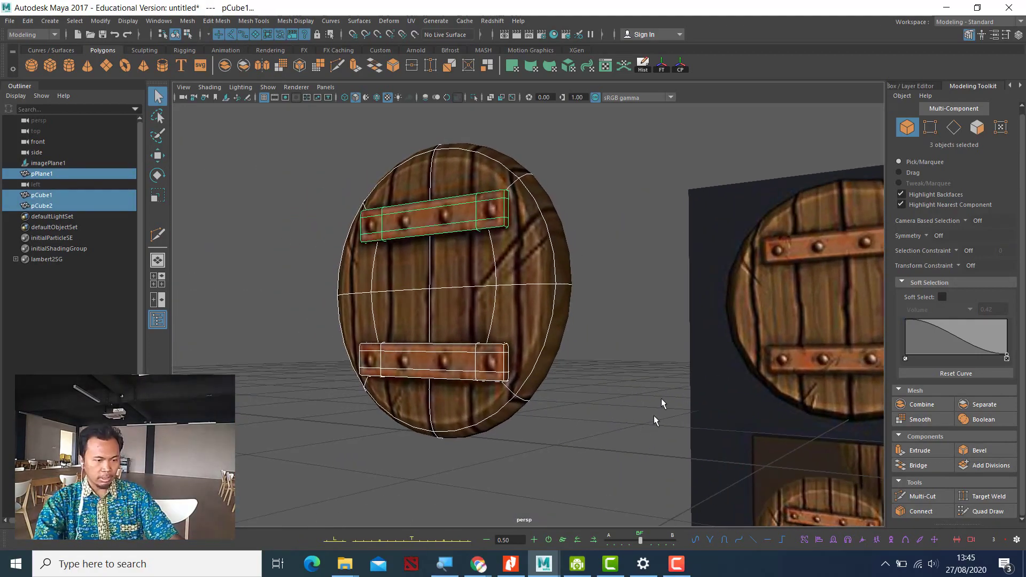
alt+drag(645, 362, 729, 396)
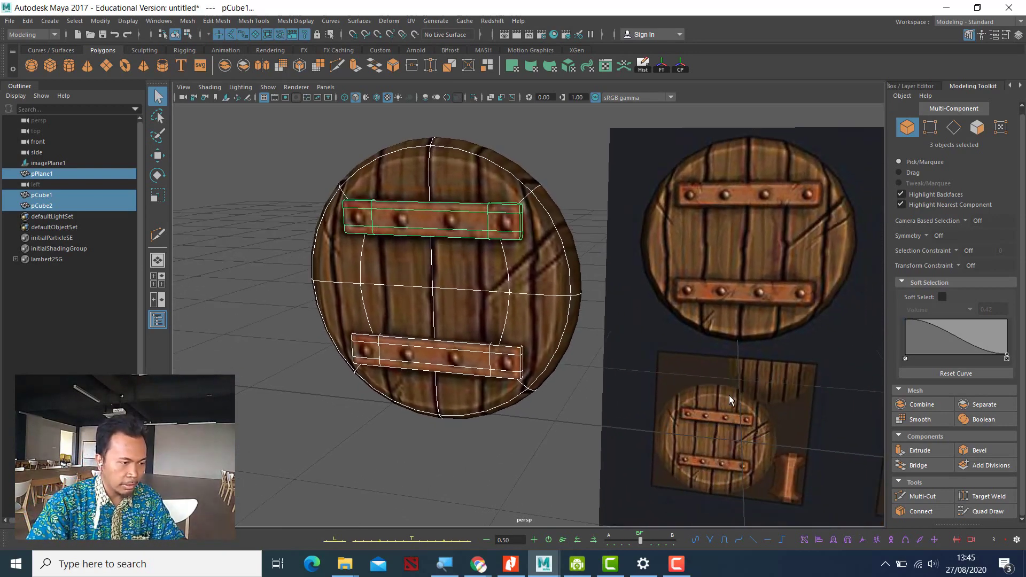
alt+middle_drag(618, 349, 562, 304)
scroll(586, 329, down, 3)
key(w)
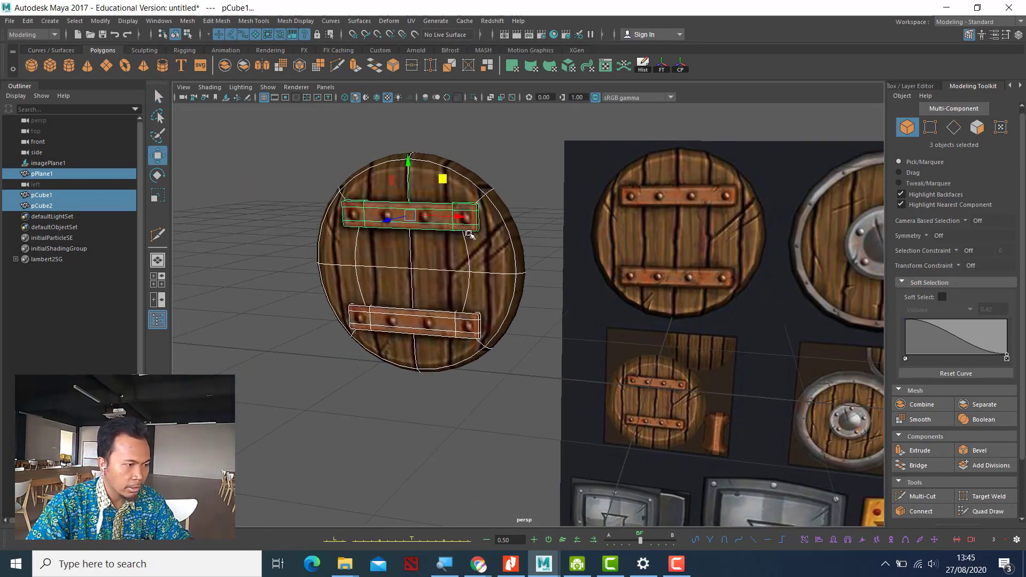
drag(460, 220, 269, 216)
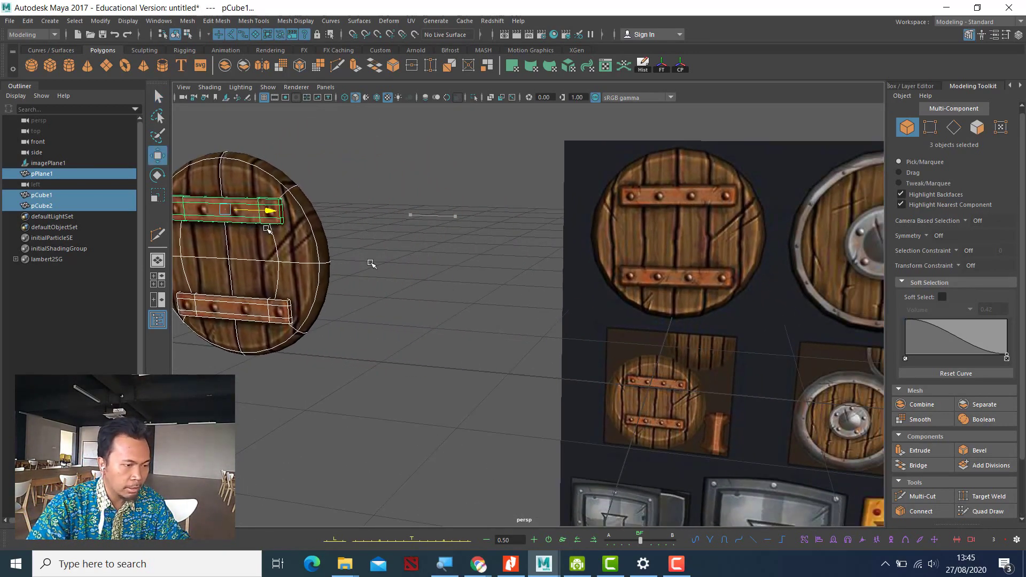
Step: Delete the reference image plane from the scene, leaving the shield model in place
click(399, 271)
click(600, 193)
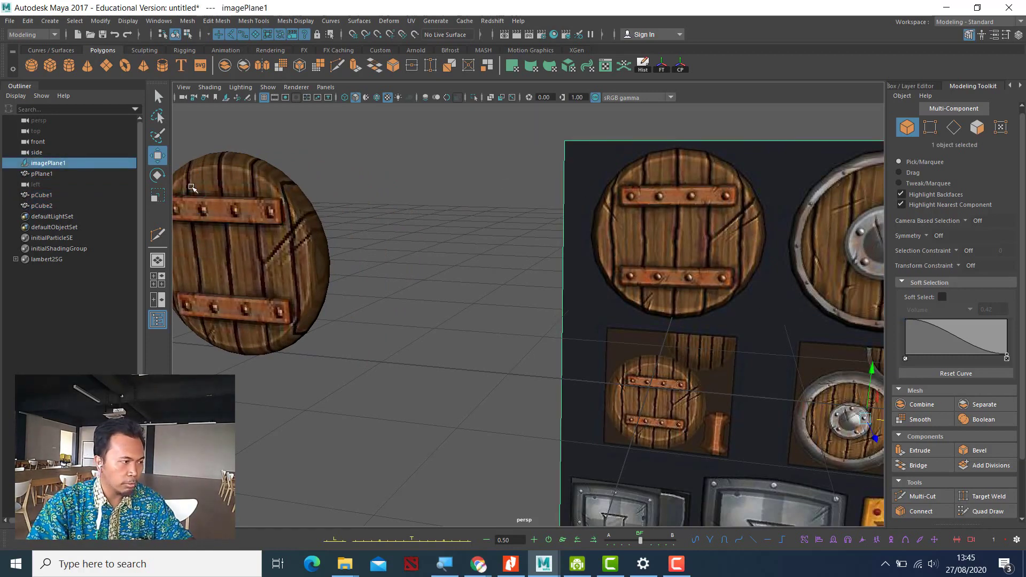
key(Delete)
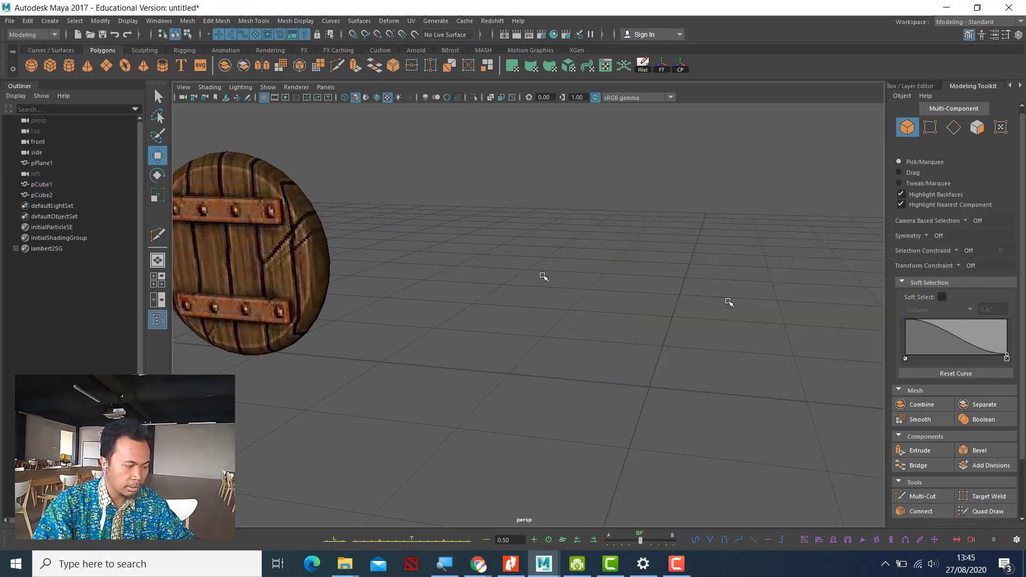
alt+drag(483, 330, 633, 405)
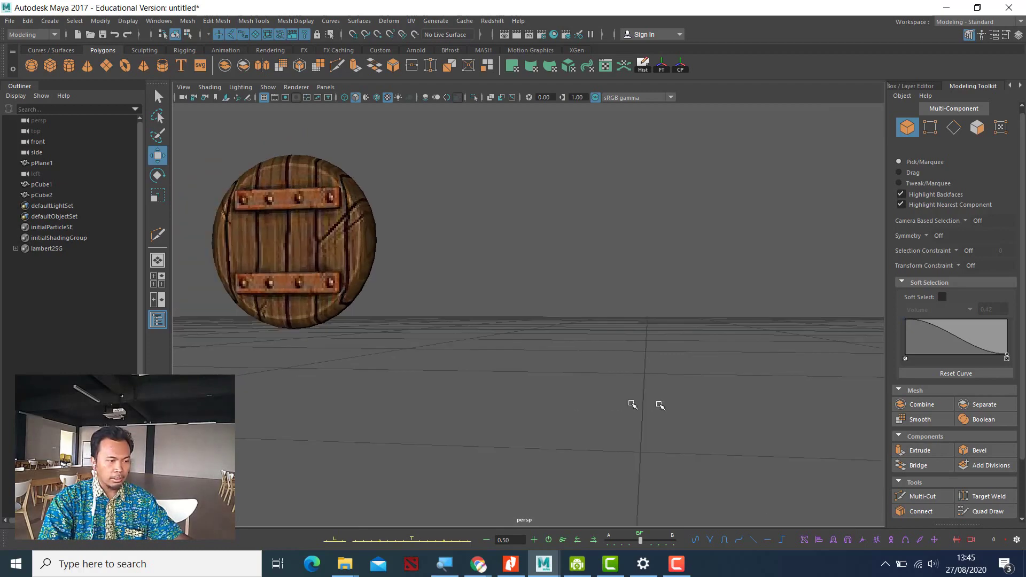
key(space)
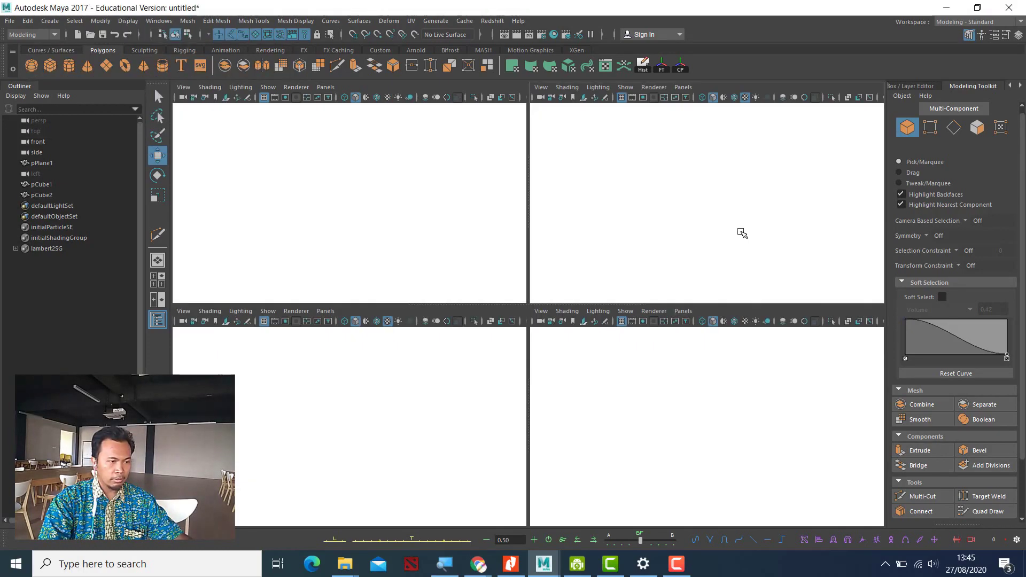
key(space)
key(space)
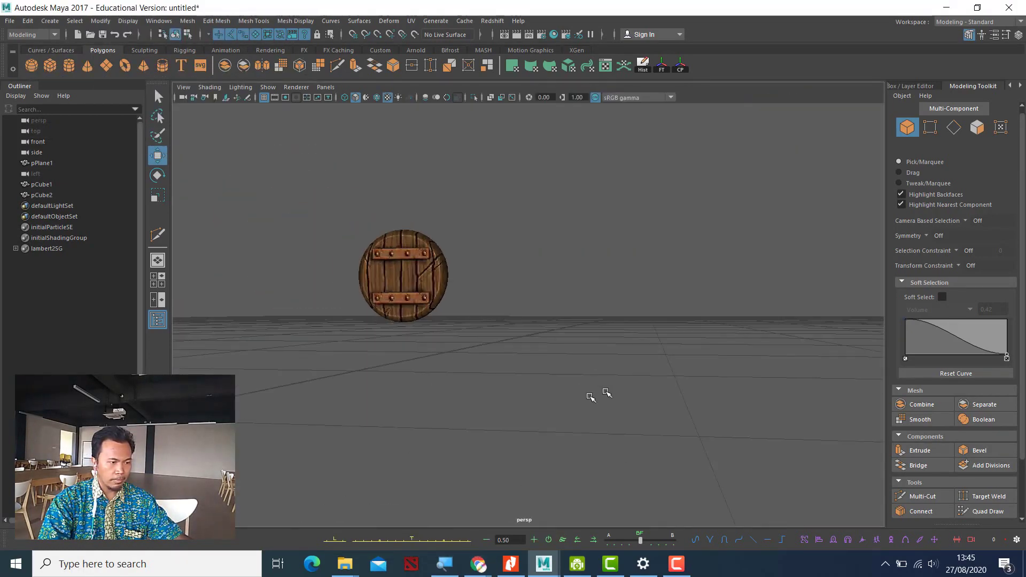
alt+drag(693, 323, 672, 357)
drag(426, 259, 458, 316)
click(572, 347)
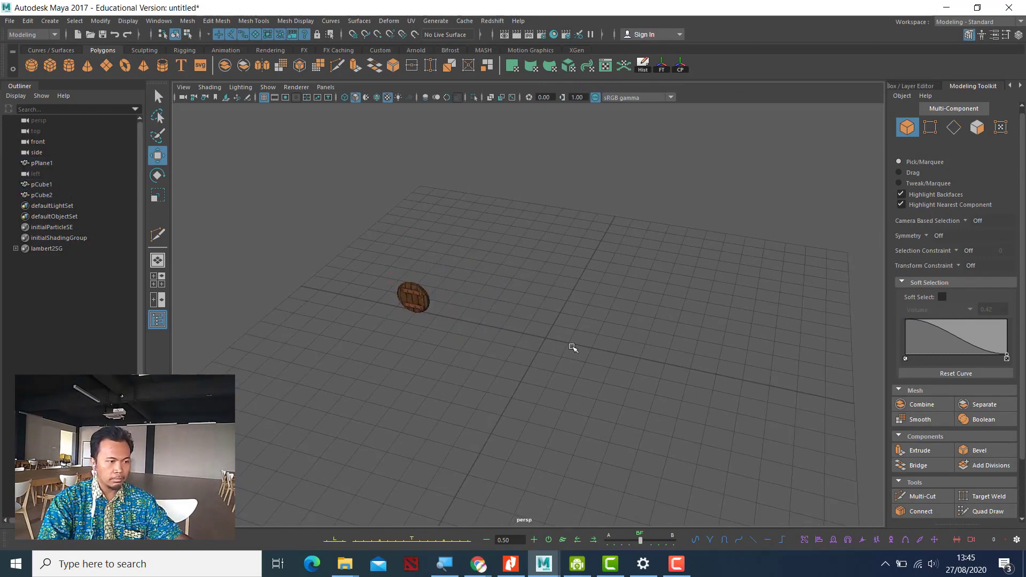
alt+drag(572, 347, 543, 428)
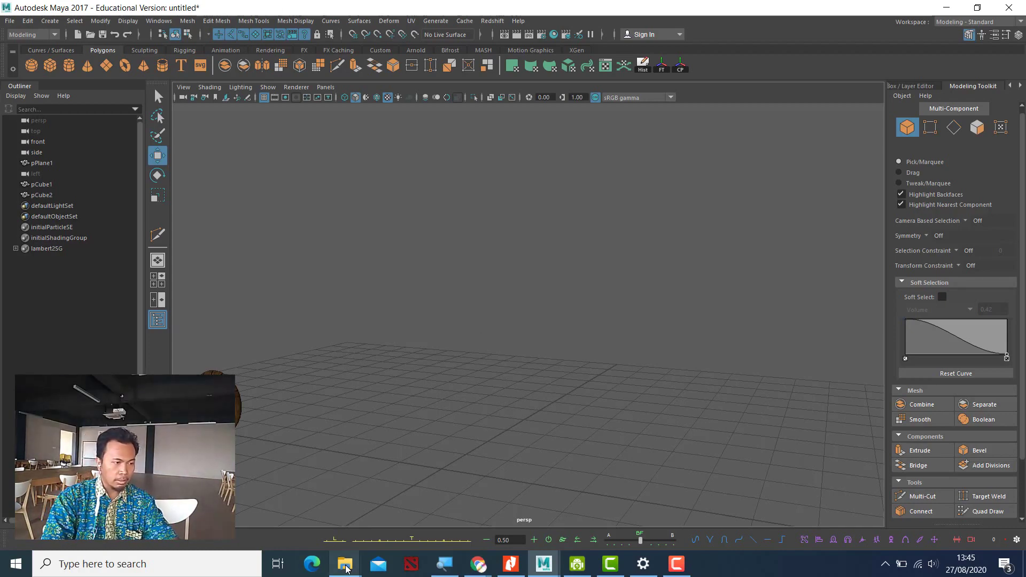
Step: Switch to File Explorer to view the Modeling_Class_02 reference image in Downloads, and return to Maya
mouse_move(347, 566)
click(256, 512)
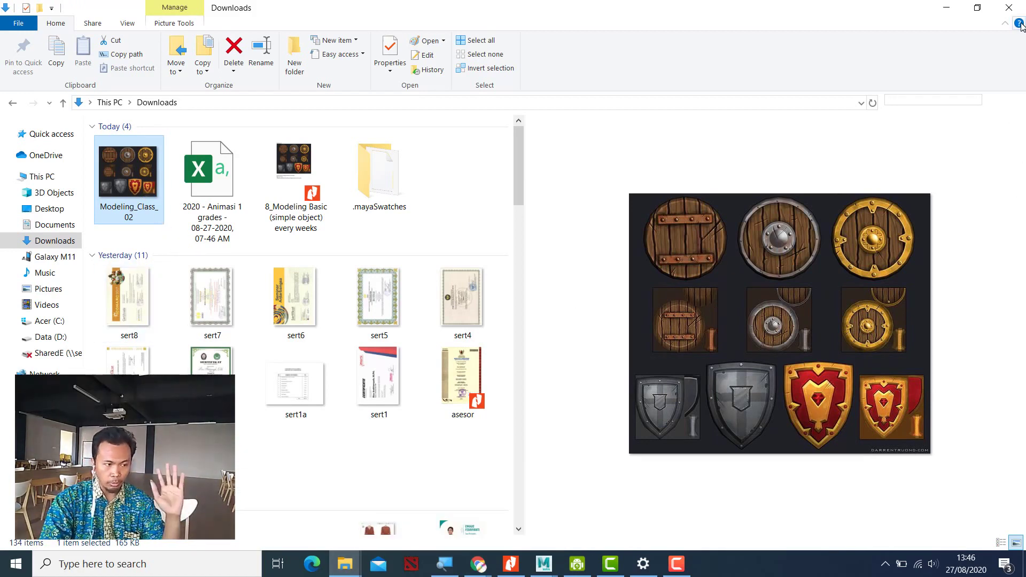
click(946, 7)
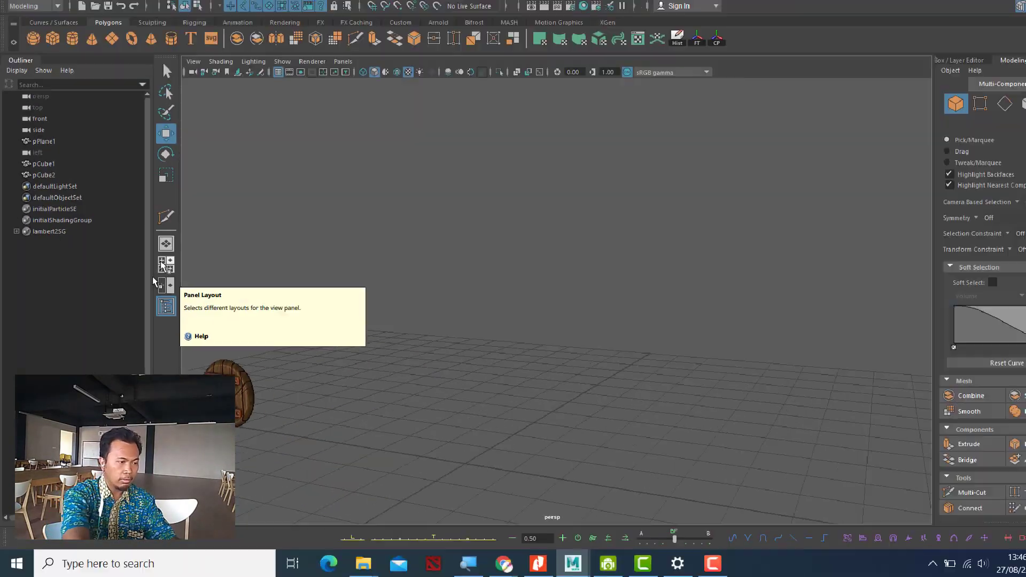
Step: Import Modeling_Class_02.jpg from the Downloads folder as an image plane in the front view
key(space)
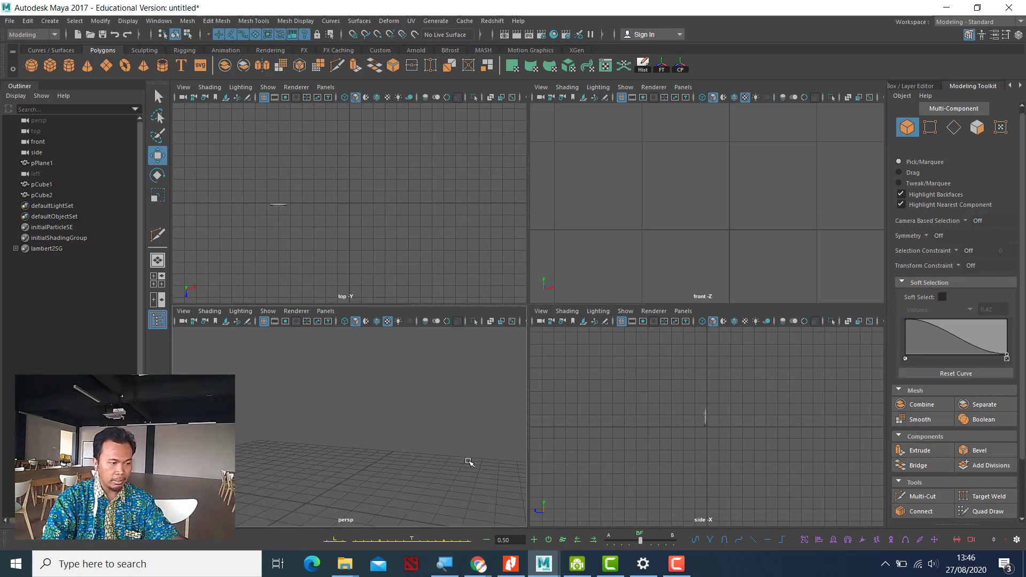
alt+drag(449, 461, 426, 476)
alt+middle_drag(437, 461, 535, 353)
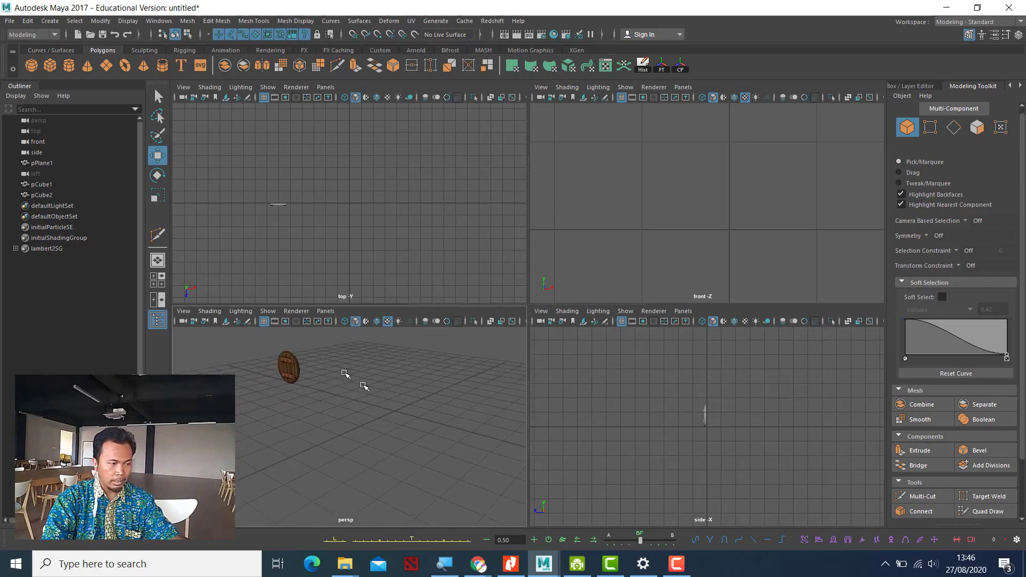
mouse_move(400, 492)
alt+mouse_down()
mouse_move(426, 499)
mouse_move(416, 500)
alt+mouse_up()
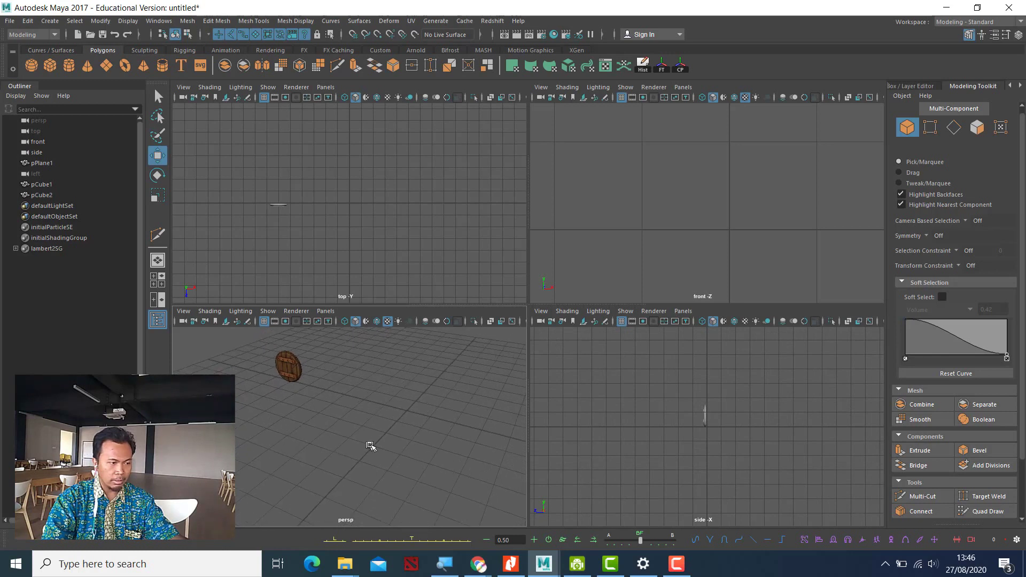
alt+drag(370, 447, 355, 470)
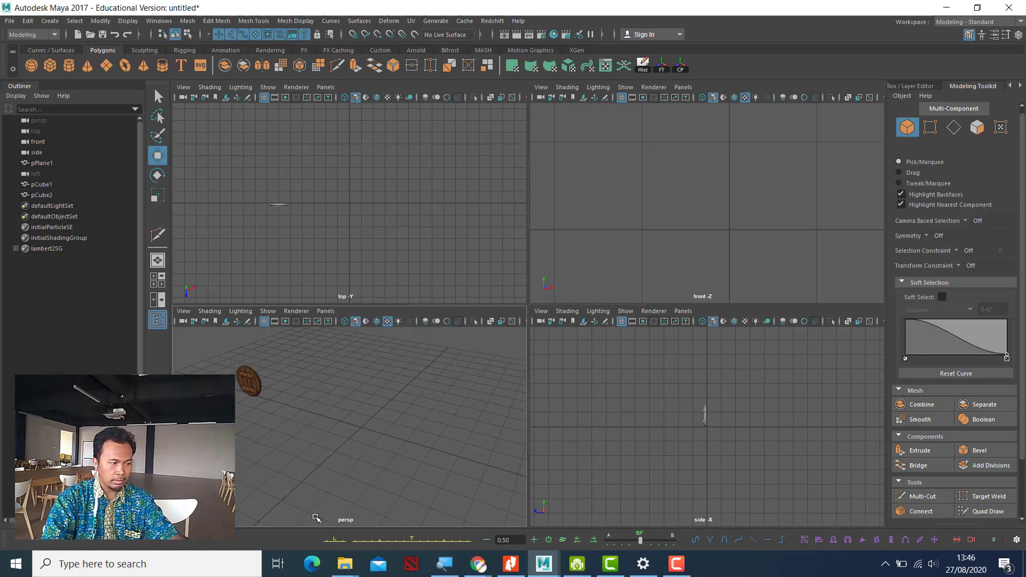
alt+middle_drag(316, 518, 347, 479)
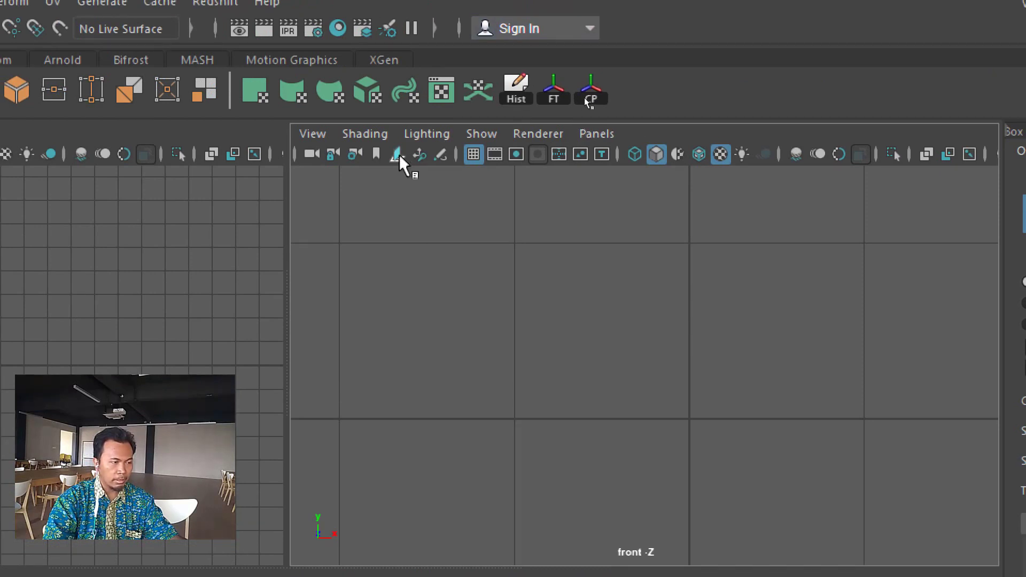
click(398, 155)
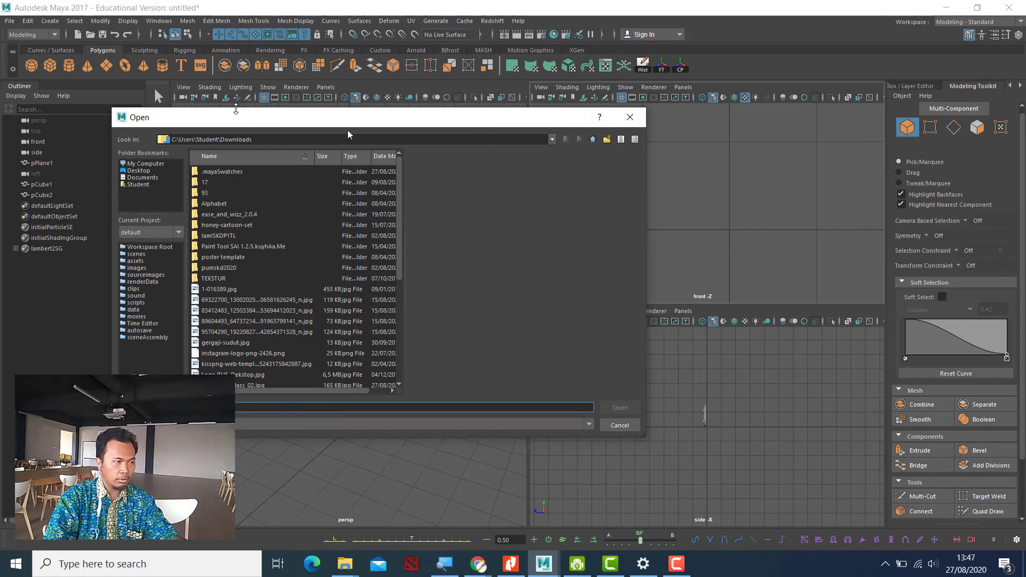
click(630, 117)
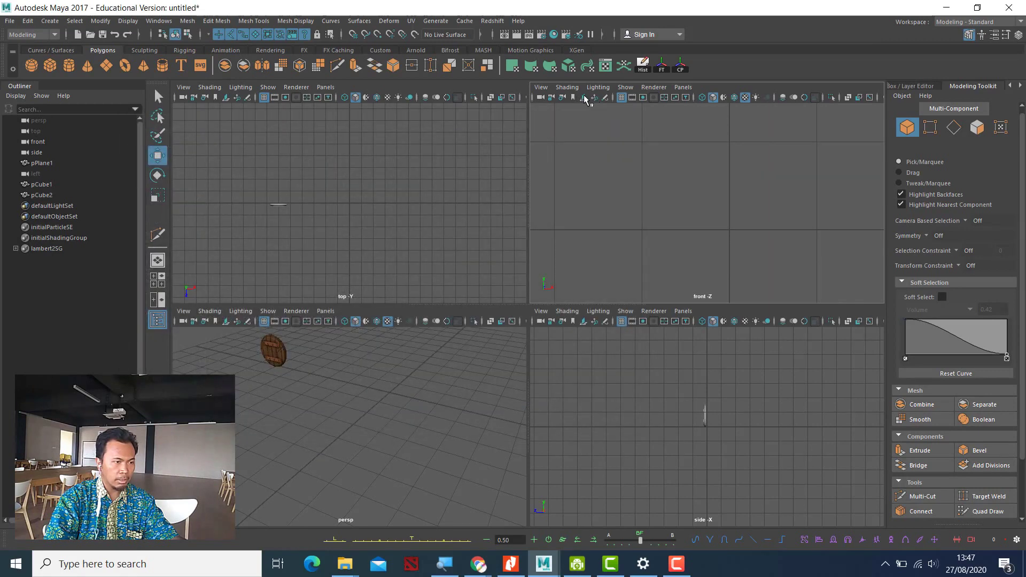
key(ctrl+o)
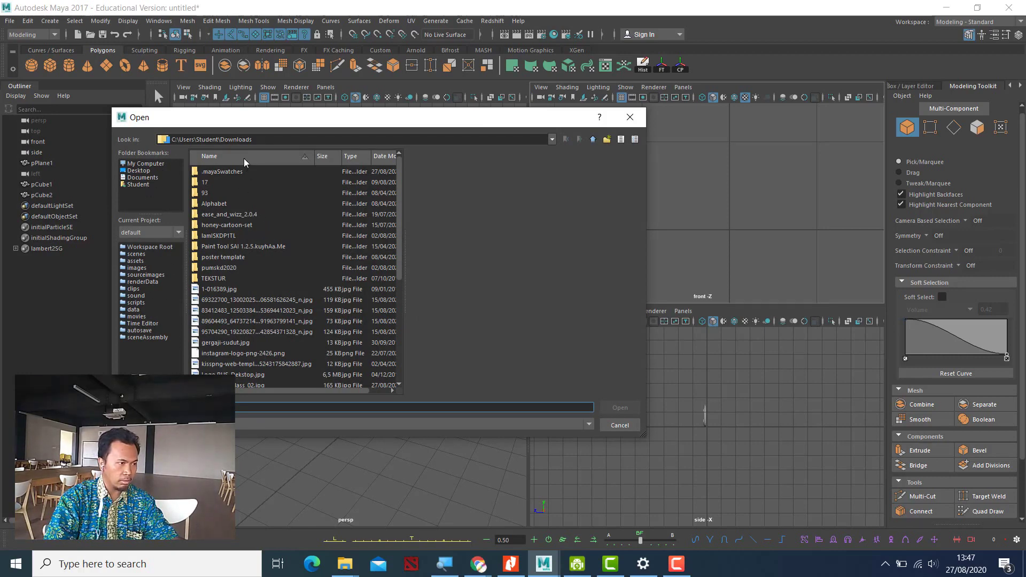
scroll(248, 289, down, 4)
click(251, 258)
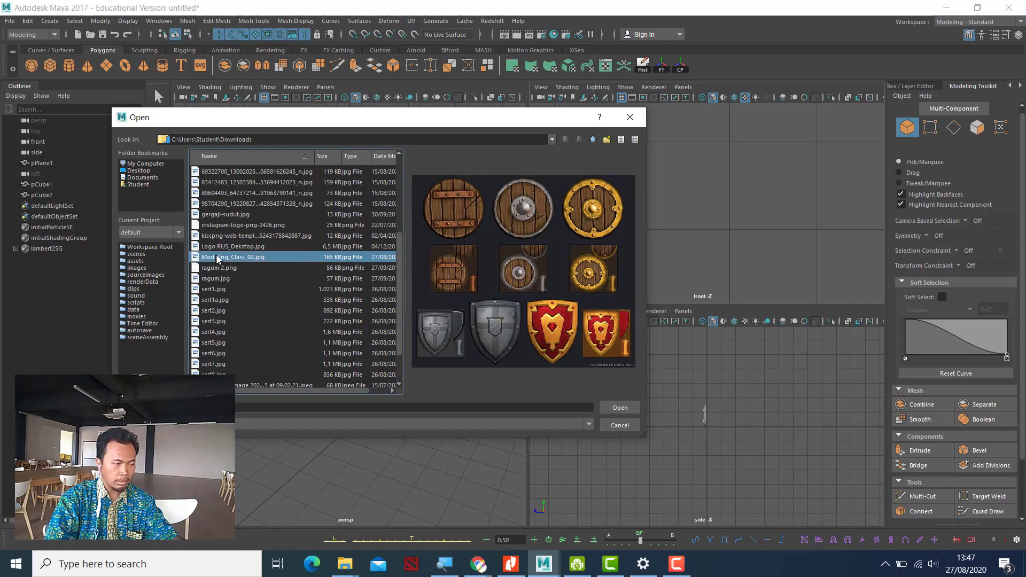
click(612, 405)
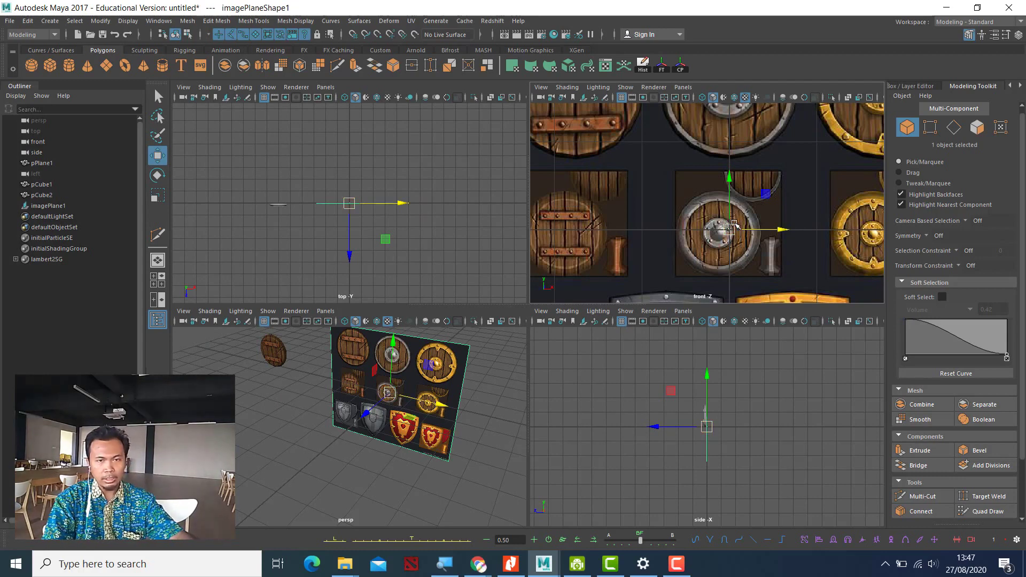
Step: Examine the imported reference image plane and its placement relative to the shield from several angles in the perspective view
alt+drag(425, 433, 398, 441)
scroll(398, 441, down, 3)
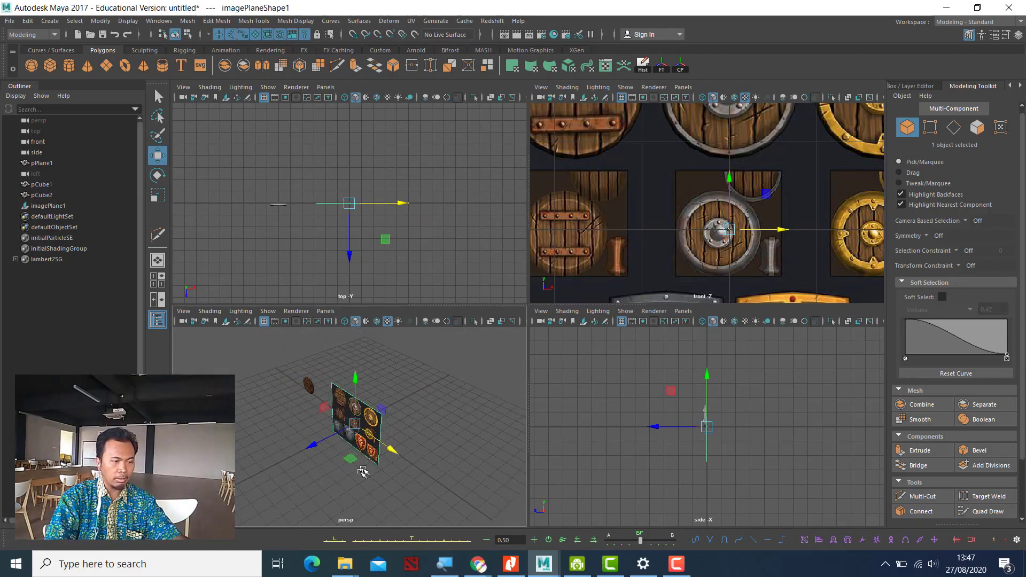
alt+drag(391, 420, 369, 462)
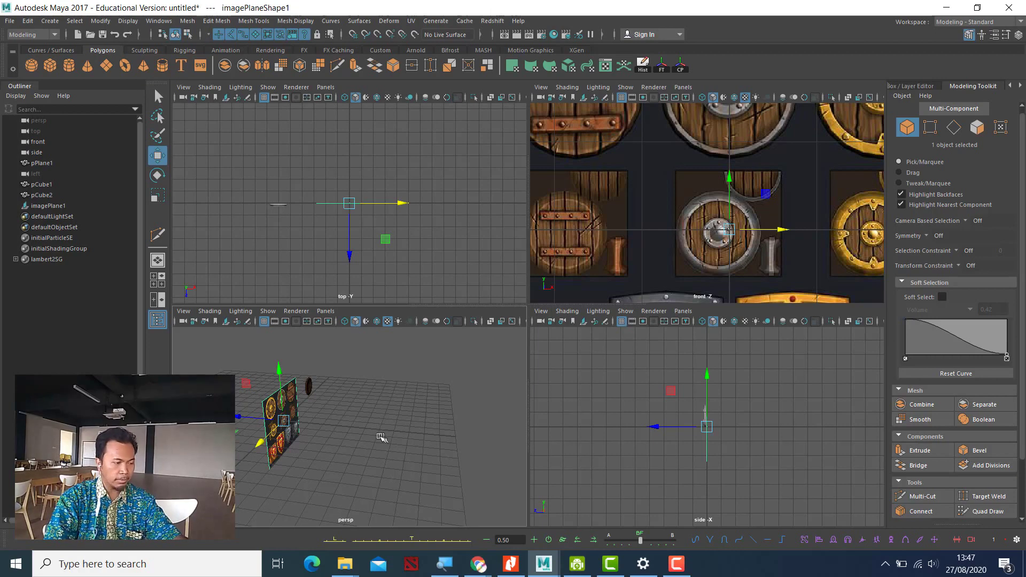
alt+drag(380, 437, 388, 477)
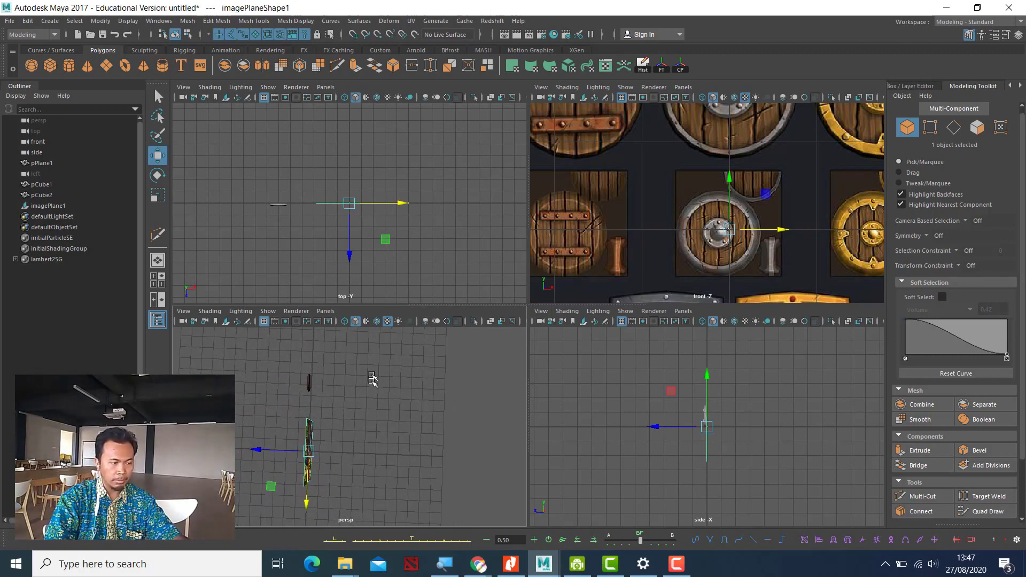
alt+drag(372, 379, 475, 363)
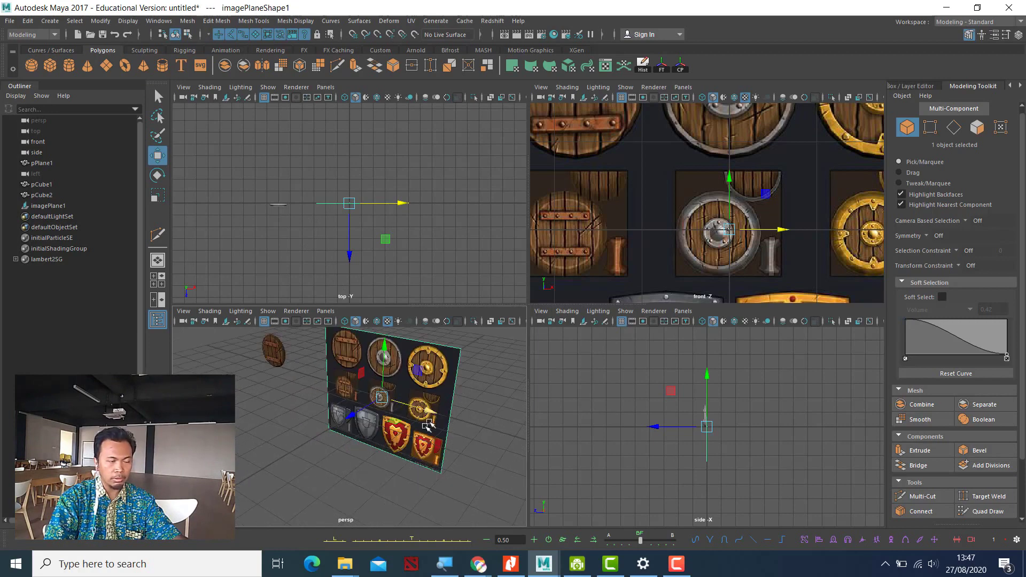
scroll(388, 432, down, 2)
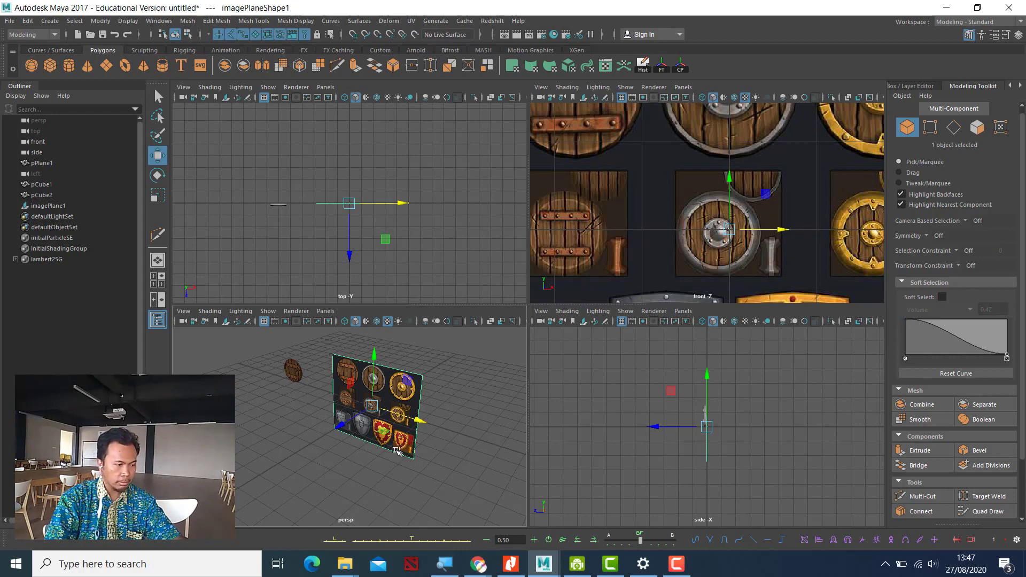
alt+drag(397, 450, 435, 435)
key(space)
alt+drag(588, 378, 567, 363)
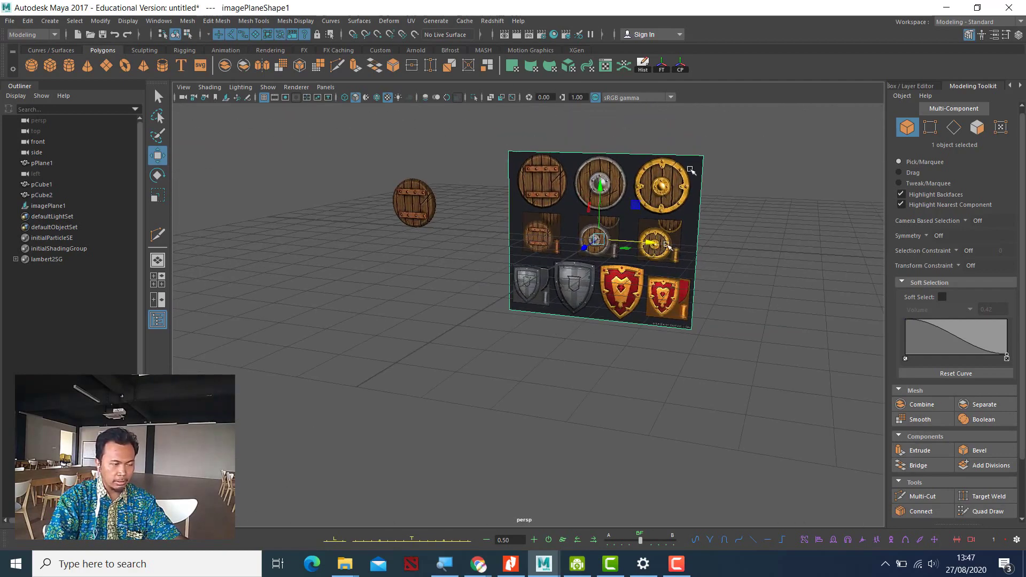
key(space)
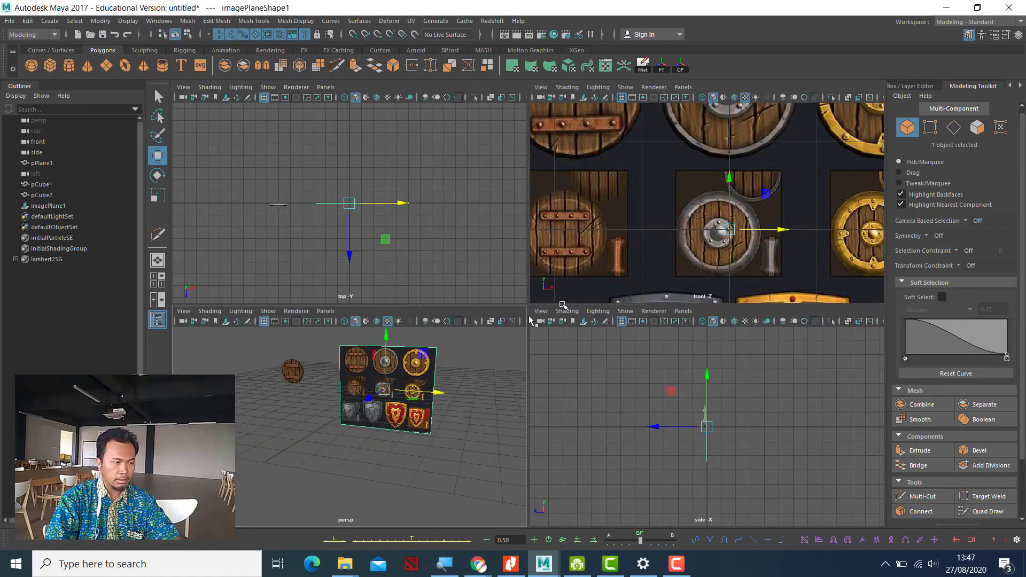
key(space)
alt+drag(517, 408, 552, 394)
alt+drag(714, 295, 697, 300)
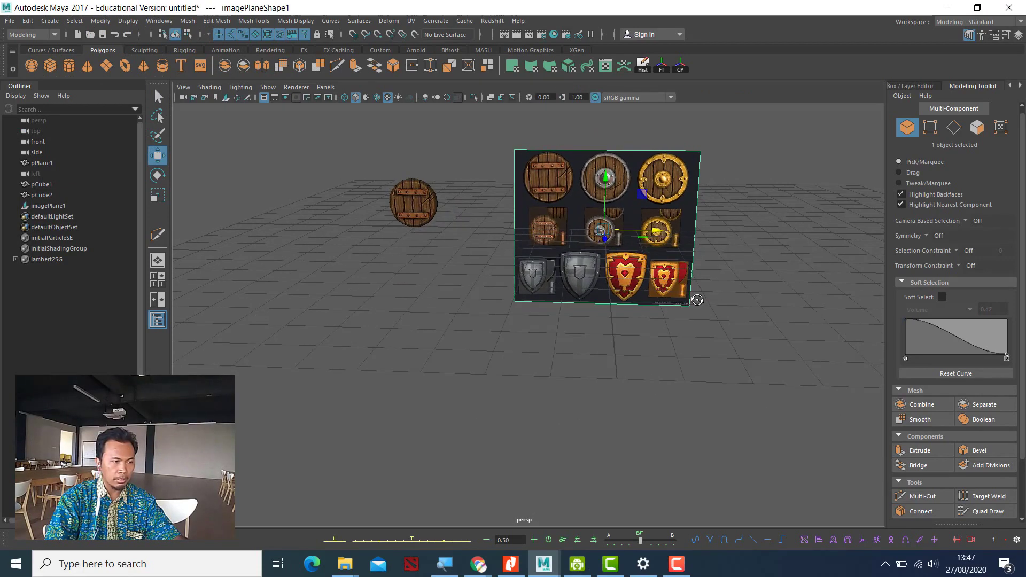
alt+middle_drag(705, 347, 568, 367)
alt+drag(666, 357, 677, 345)
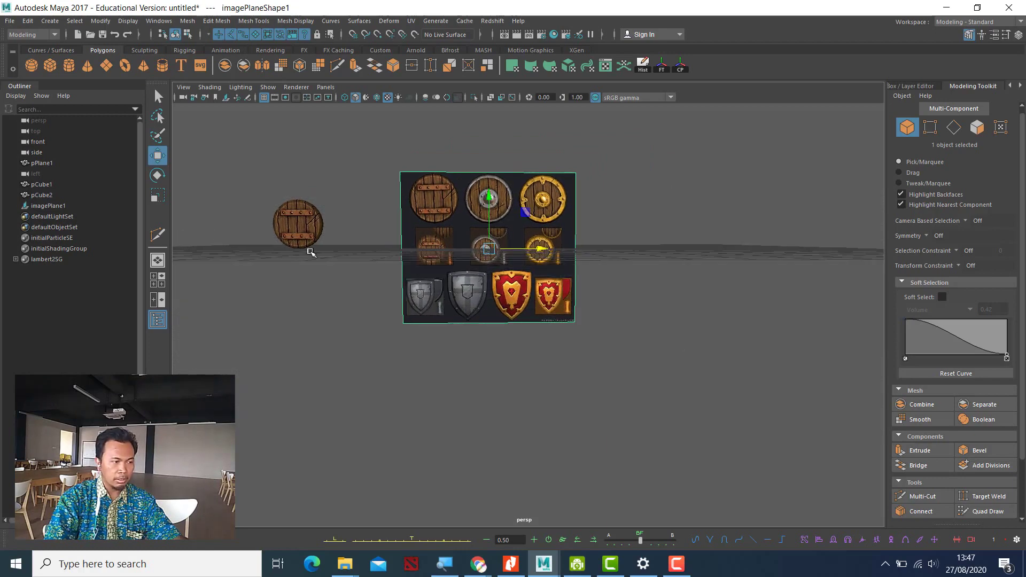
Step: Group the round shield body and both metal bands into one group
click(316, 228)
alt+drag(556, 287, 529, 292)
drag(253, 190, 365, 282)
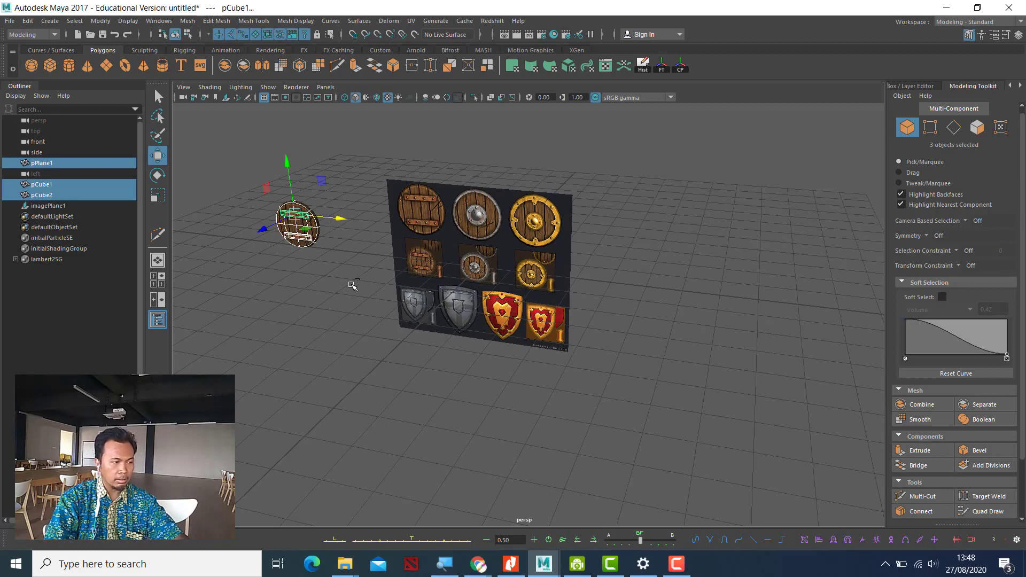
key(ctrl+g)
click(321, 265)
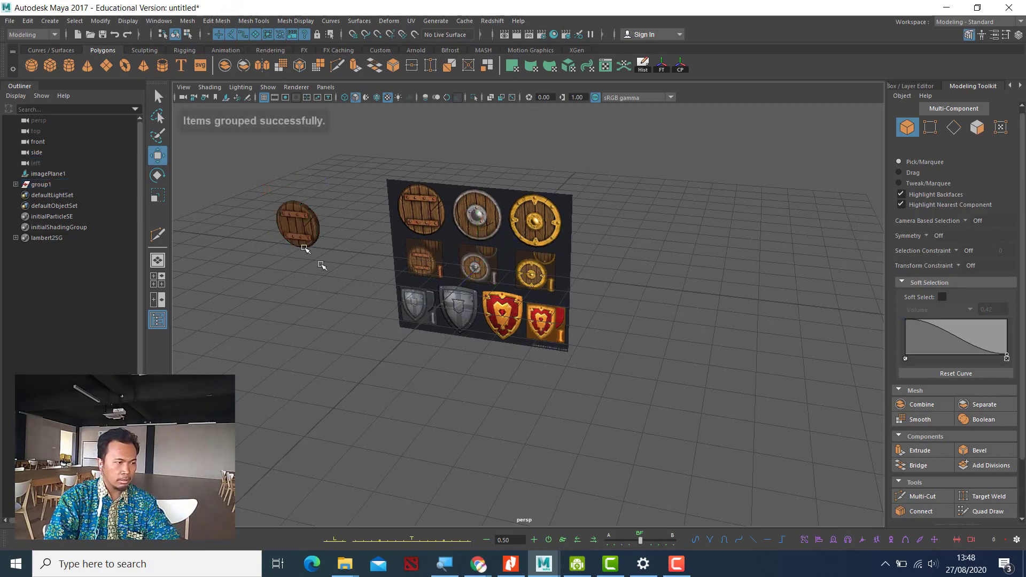
Step: Try to move the grouped shield parts down along the Y axis, and undo the move
drag(366, 298, 364, 289)
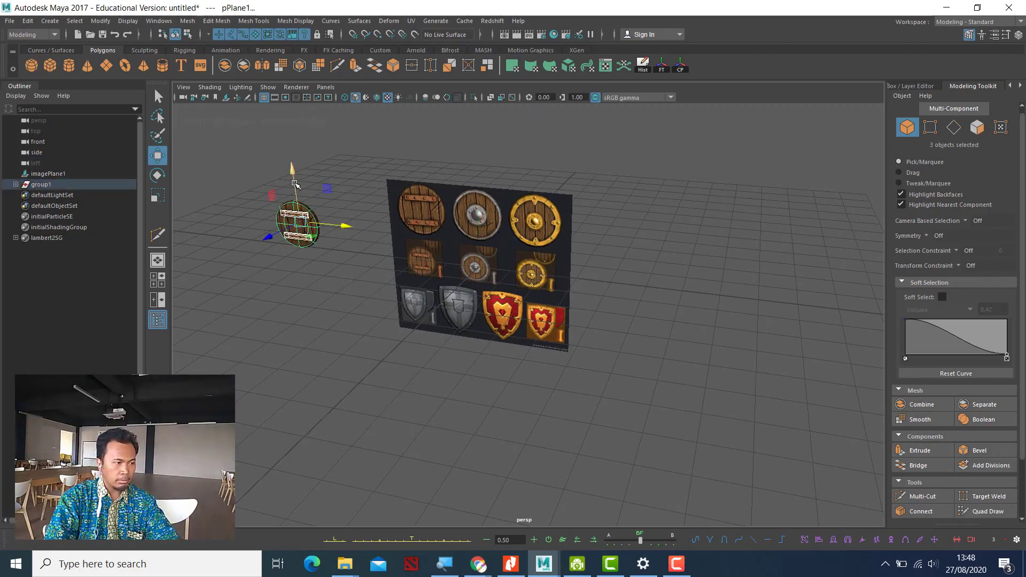
drag(290, 187, 299, 230)
key(ctrl+z)
Step: Inspect the grouped shield beside the reference sheet in the perspective view and the four-view layout
alt+drag(337, 280, 321, 257)
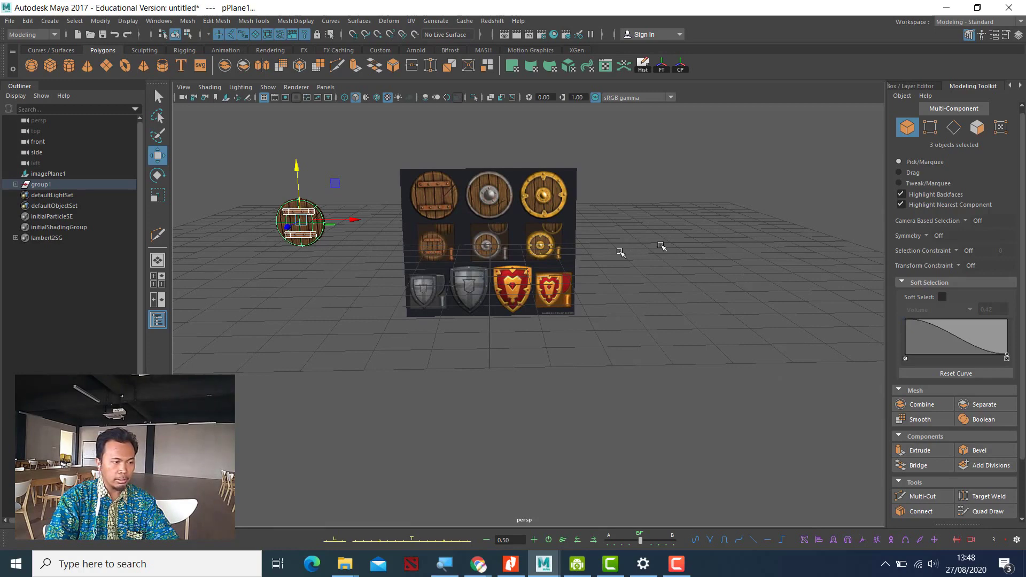
alt+drag(614, 302, 355, 366)
key(space)
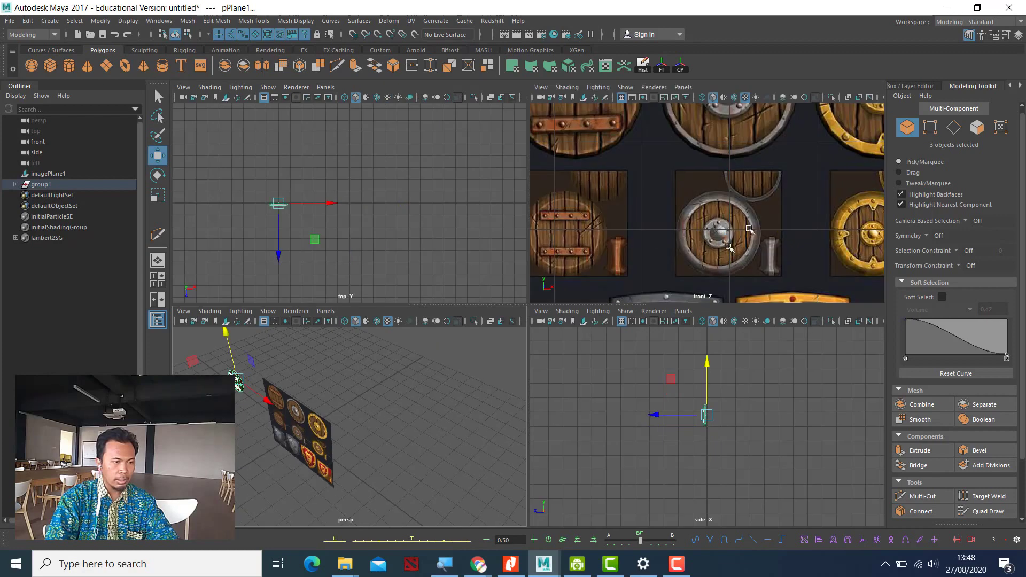
alt+drag(370, 448, 387, 435)
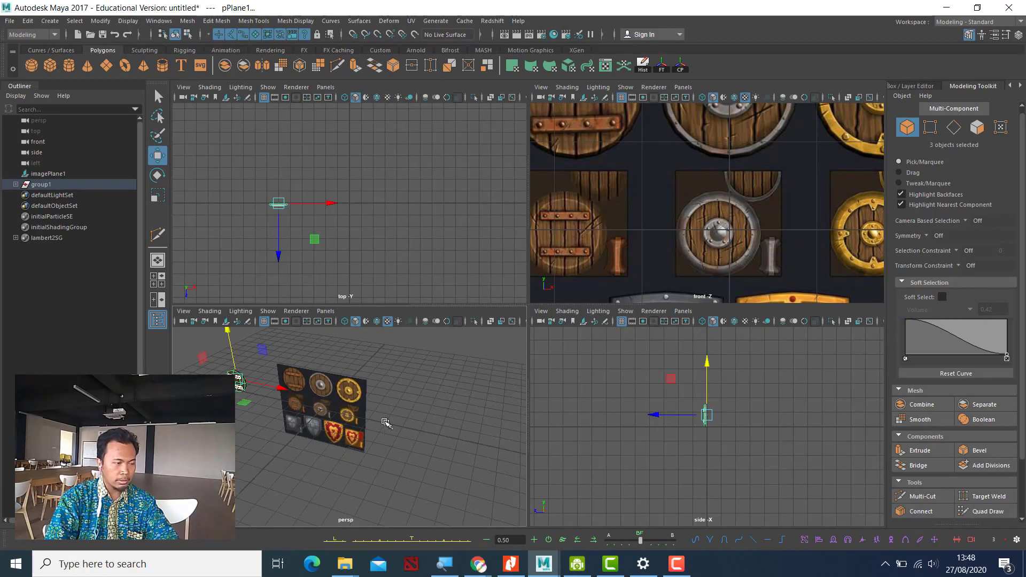
key(space)
scroll(475, 363, up, 5)
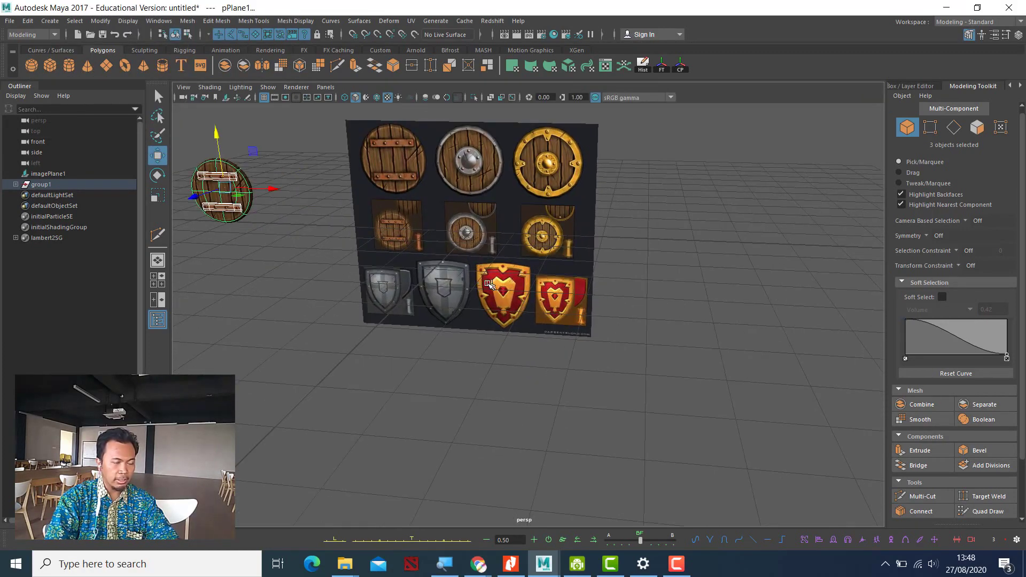
Step: Move the reference image plane in the positive X direction and down in Y, bringing its first wooden shield toward the grid centre
scroll(489, 283, up, 3)
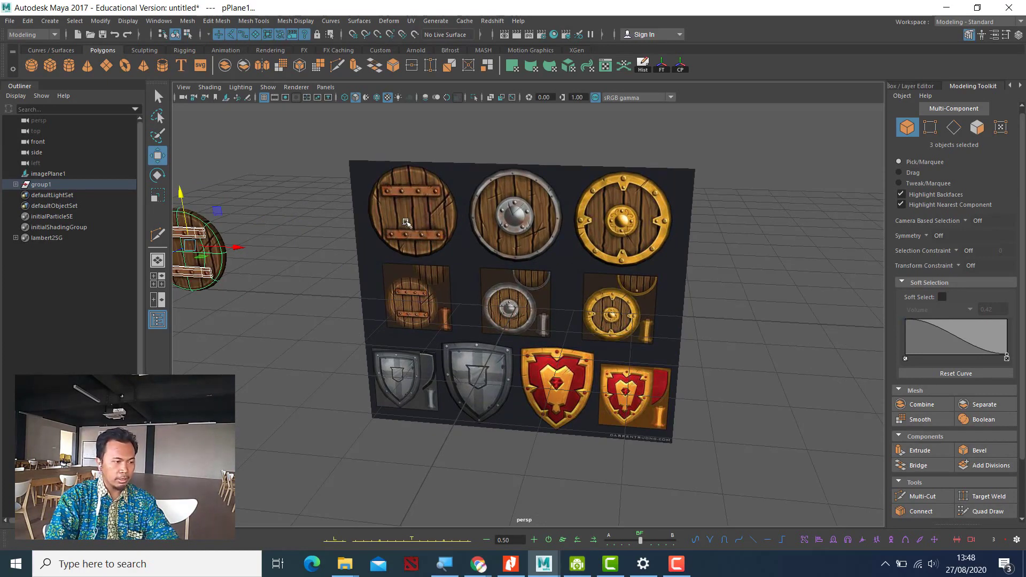
scroll(457, 256, down, 3)
key(space)
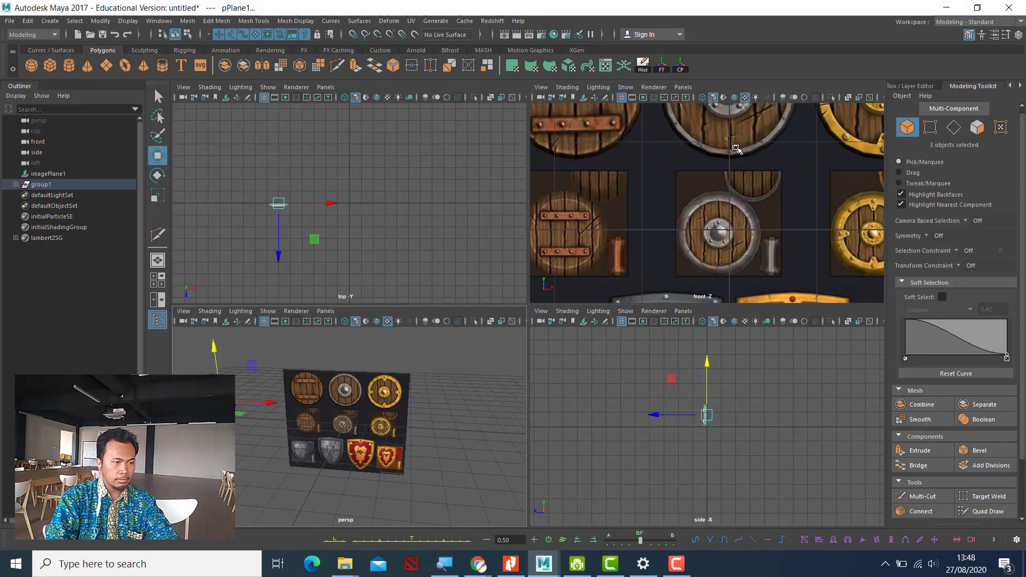
click(732, 234)
key(f)
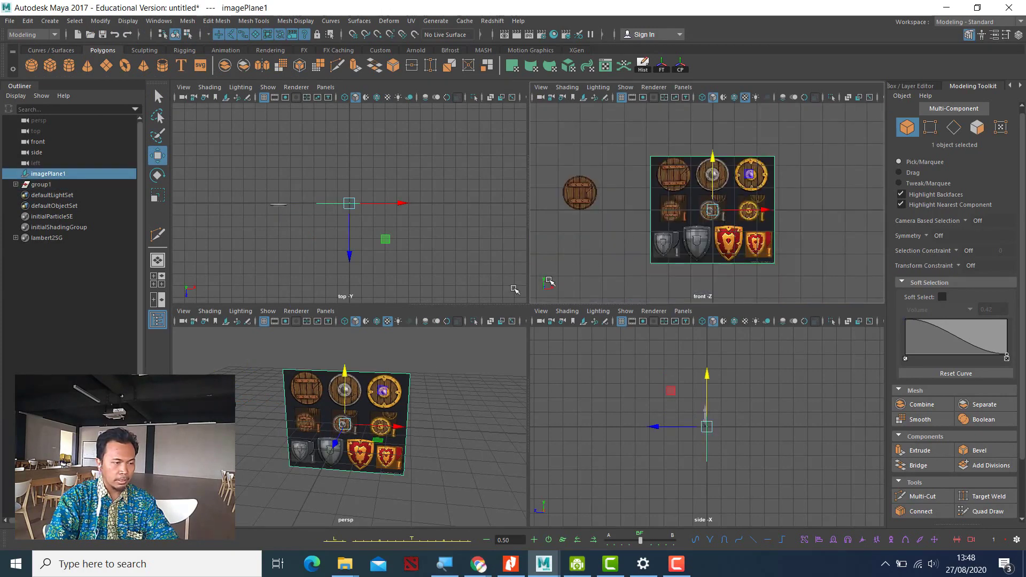
alt+drag(377, 429, 349, 430)
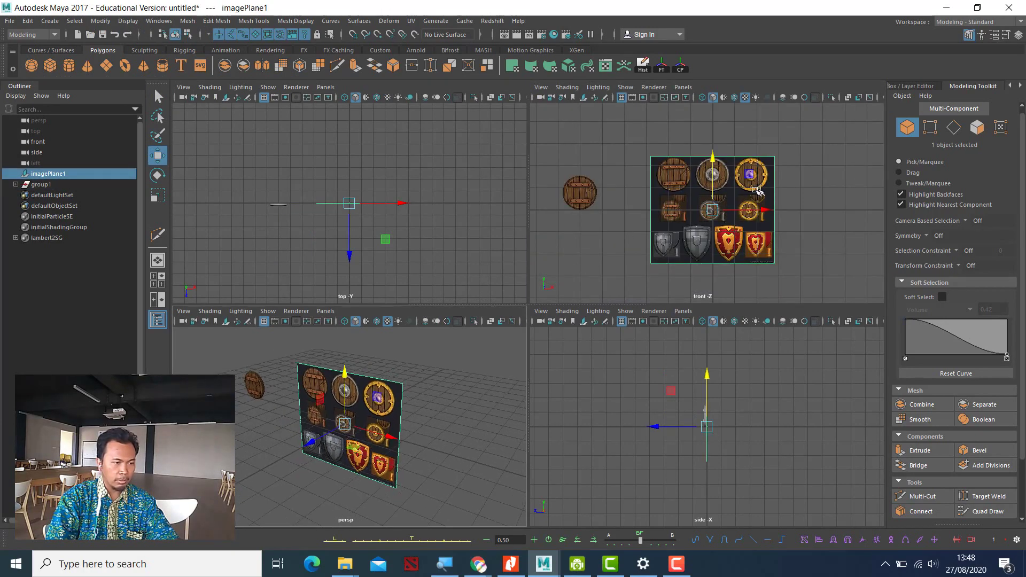
mouse_move(425, 408)
alt+mouse_down()
mouse_move(444, 407)
mouse_move(411, 409)
alt+mouse_up()
drag(716, 184, 749, 208)
Step: Shift the image plane farther along X to line up the first wooden shield with the front view's vertical centre axis
scroll(716, 201, up, 10)
scroll(718, 225, down, 10)
scroll(748, 268, up, 5)
scroll(783, 279, down, 4)
scroll(749, 208, up, 3)
scroll(750, 208, up, 2)
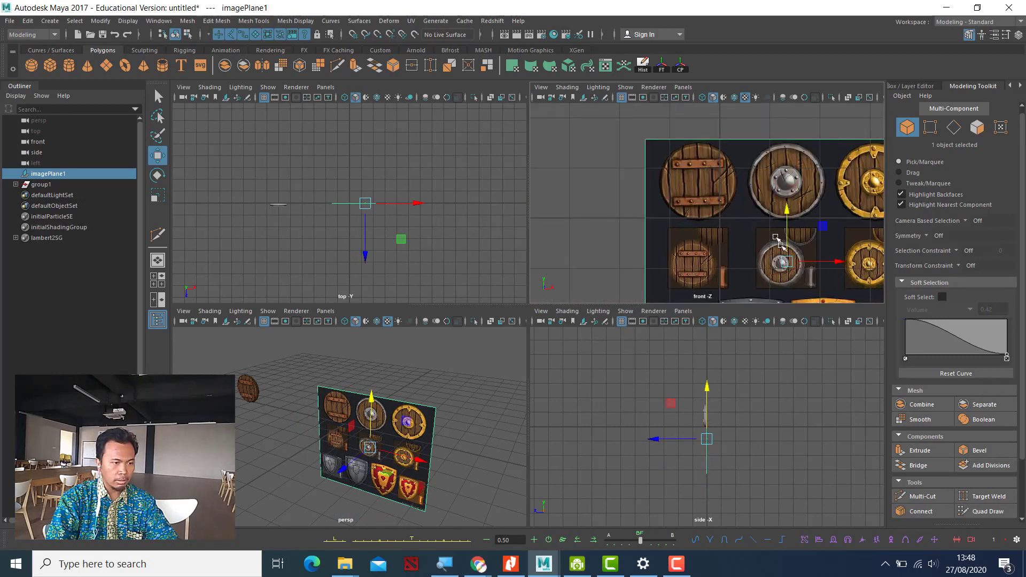
drag(814, 262, 836, 263)
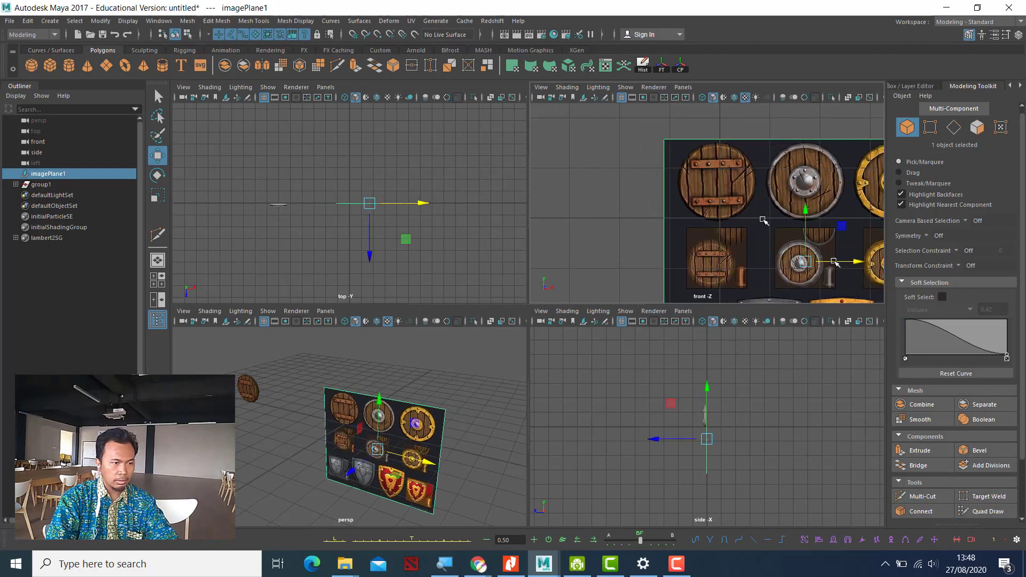
Step: Fine-tune the image plane's X position in the enlarged front view so the first wooden shield is centred on the axis
scroll(717, 169, up, 2)
key(space)
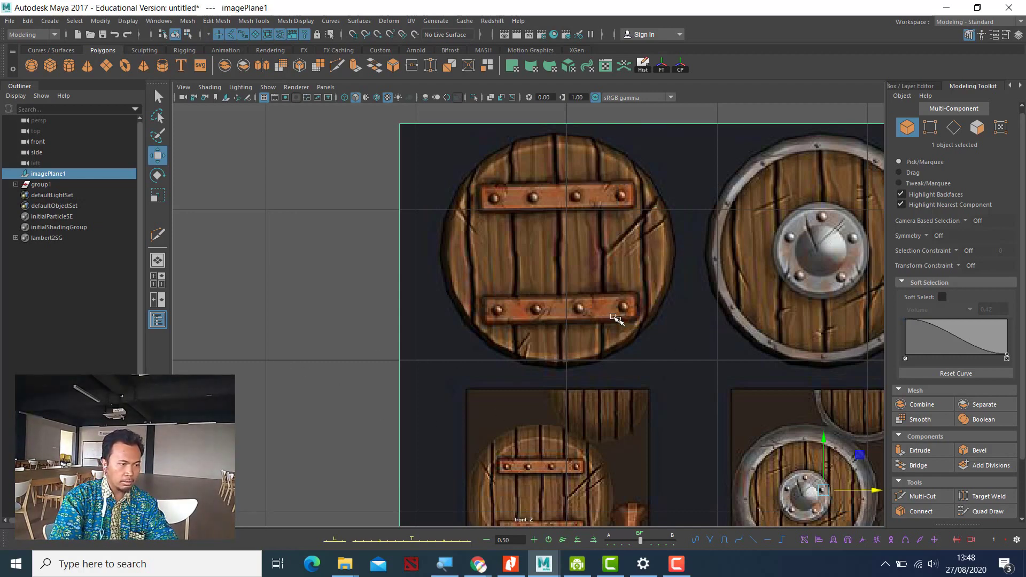
scroll(616, 319, down, 5)
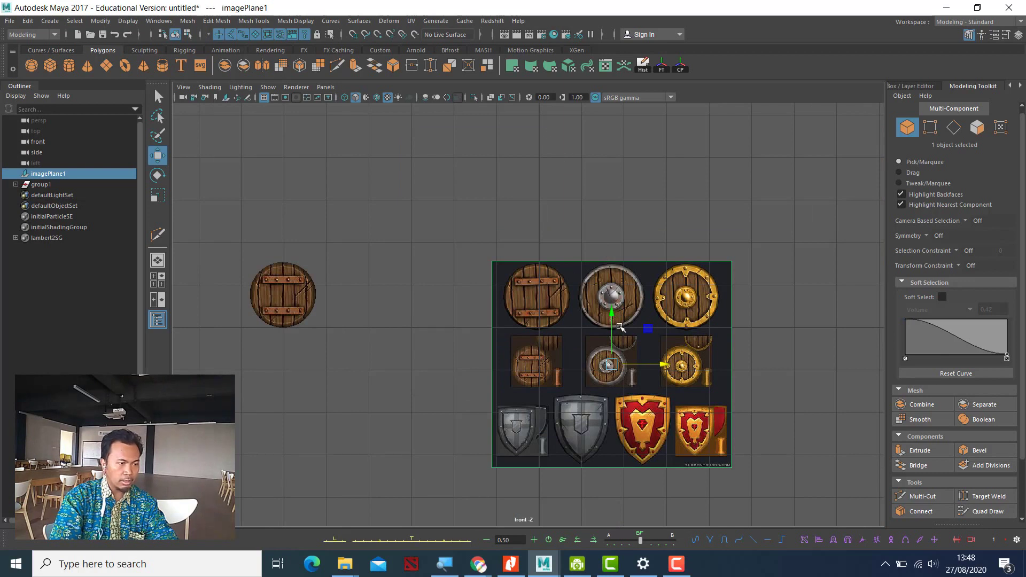
scroll(619, 332, up, 1)
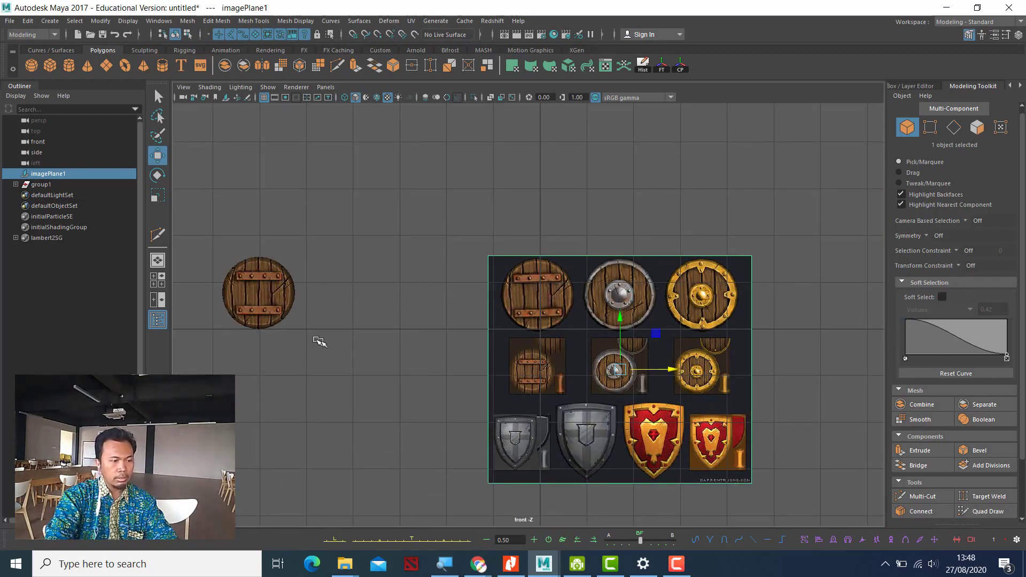
scroll(603, 357, up, 2)
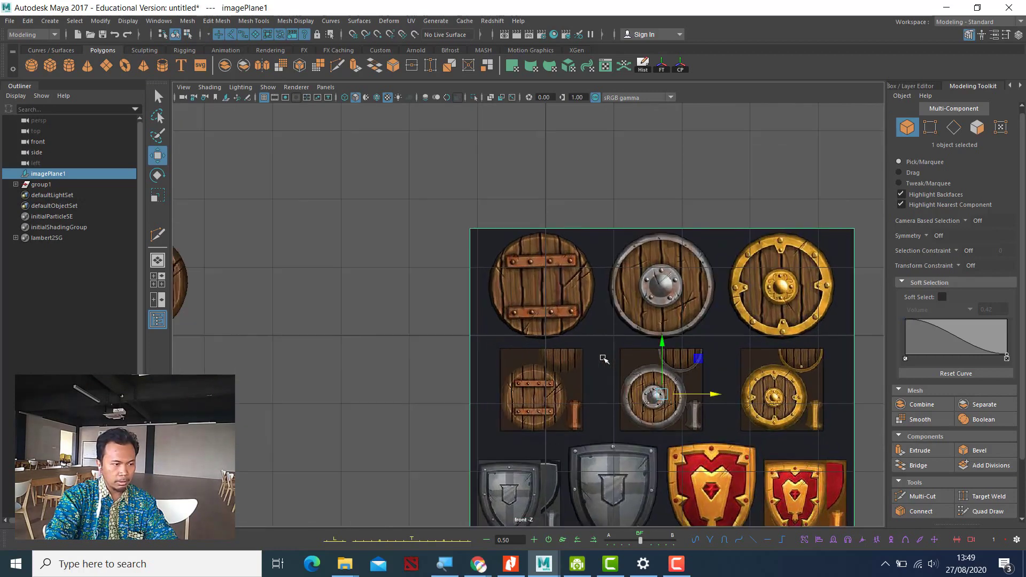
drag(693, 393, 694, 394)
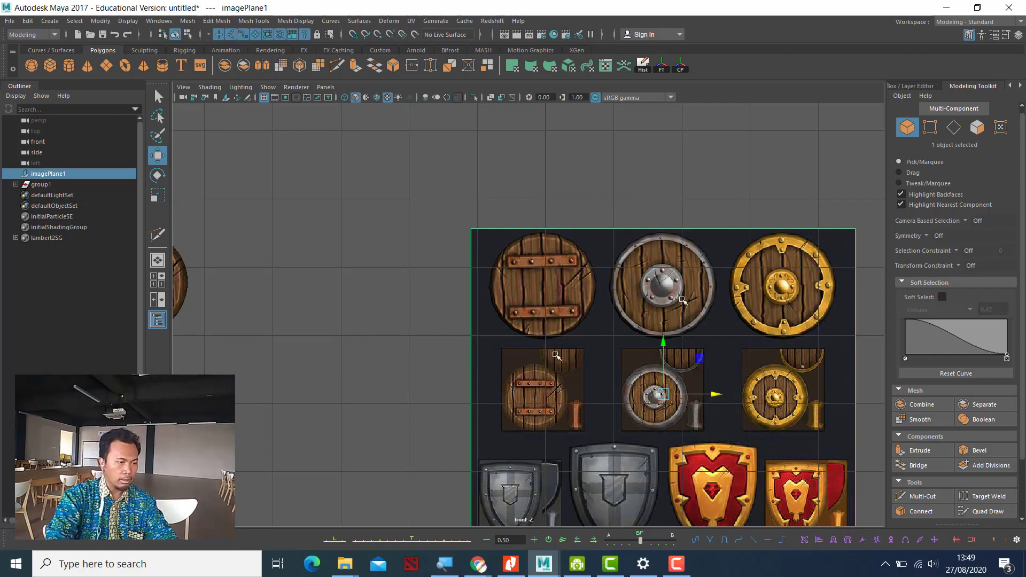
Step: Examine the repositioned reference sheet in the perspective view and the first wooden shield up close in the front view
key(space)
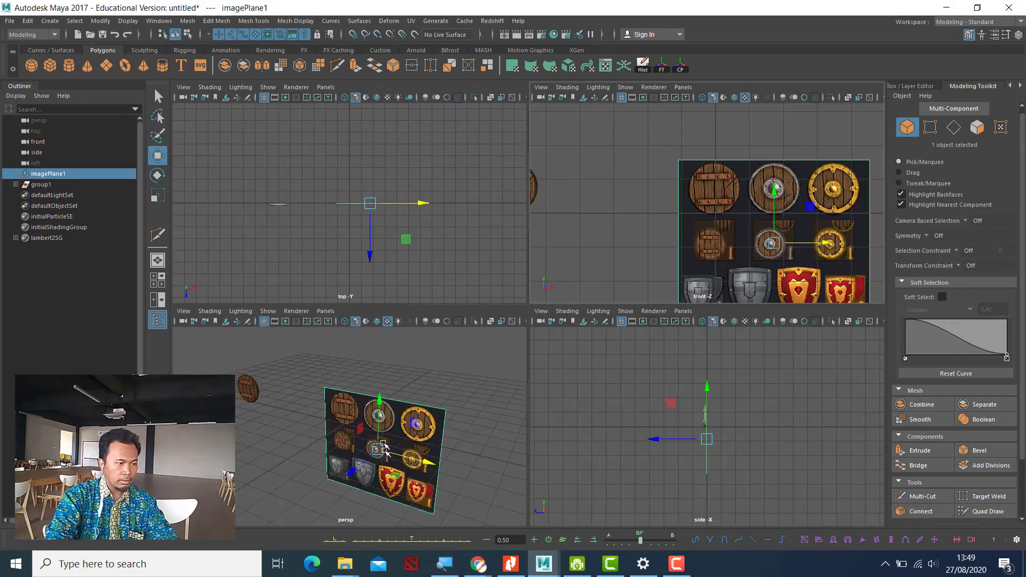
key(space)
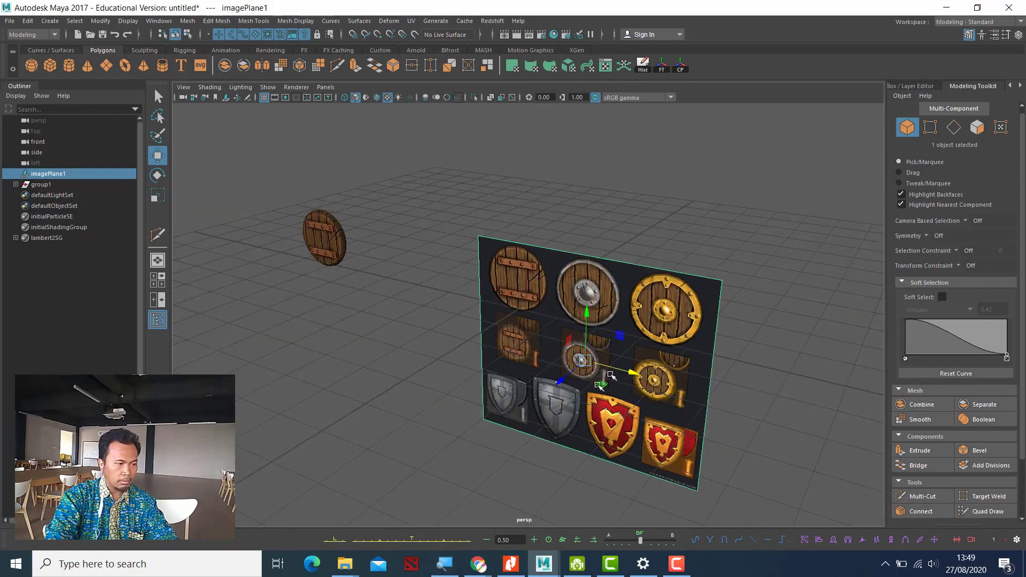
alt+drag(604, 375, 599, 330)
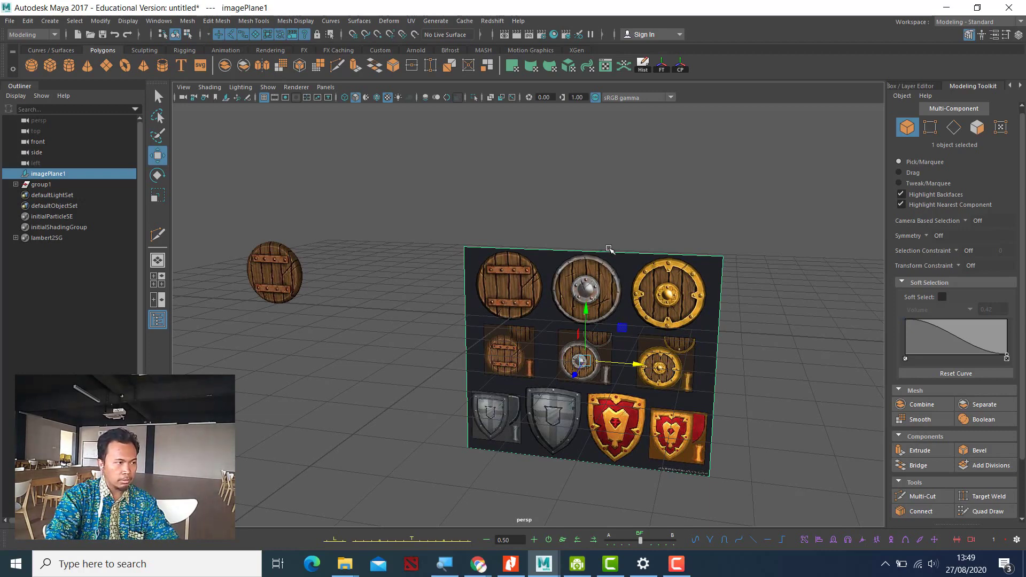
key(space)
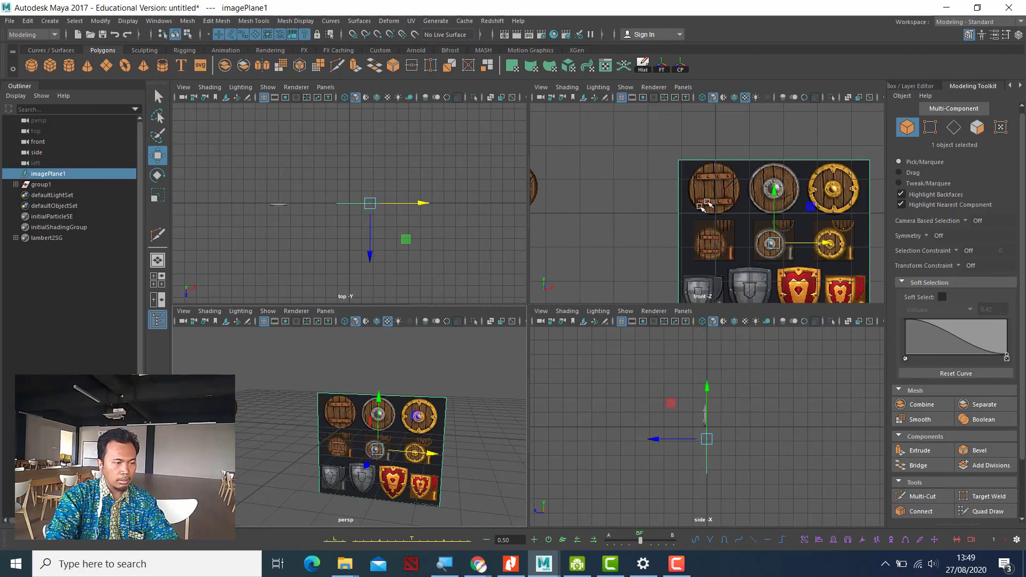
key(space)
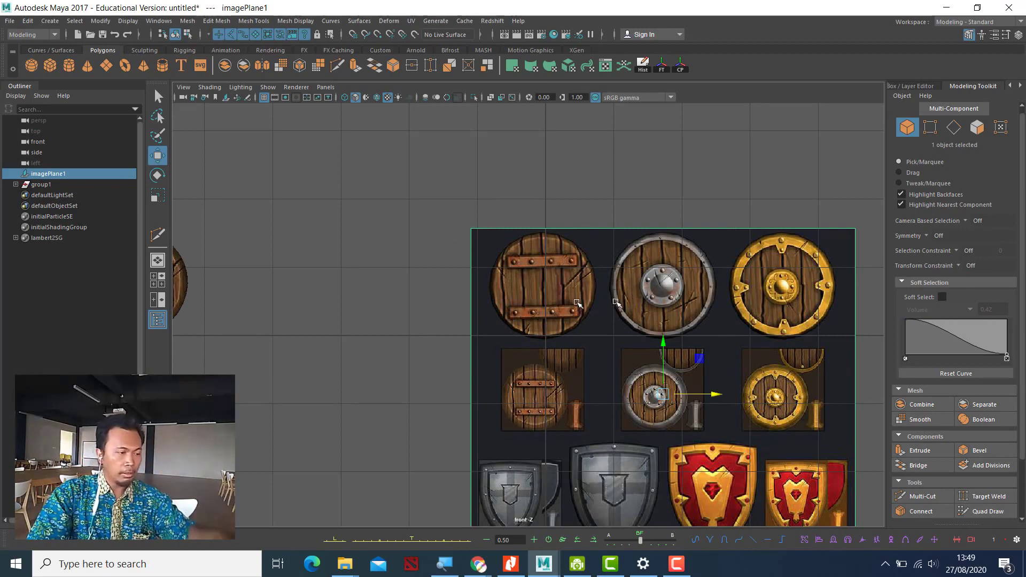
scroll(567, 225, down, 3)
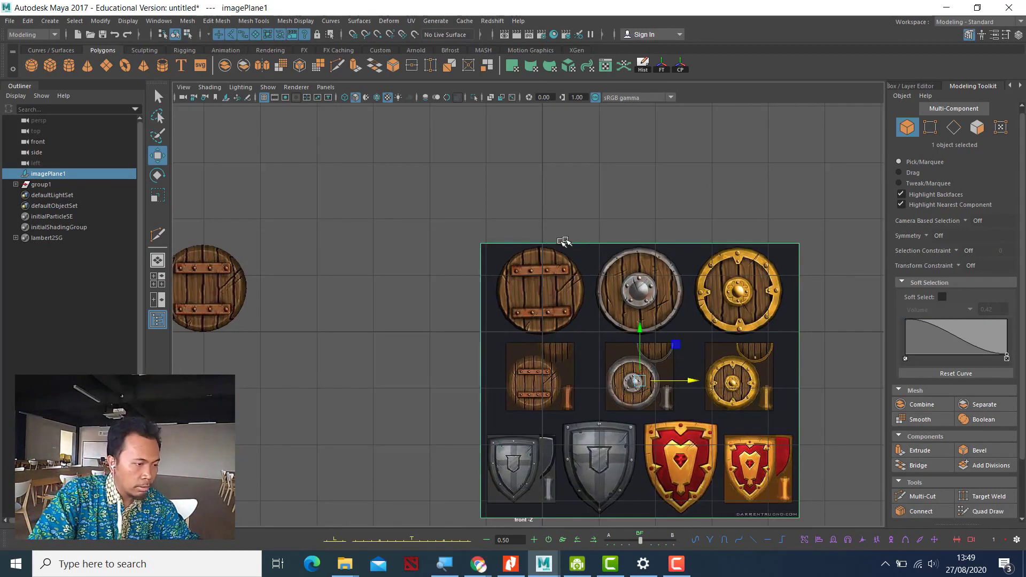
scroll(564, 239, up, 4)
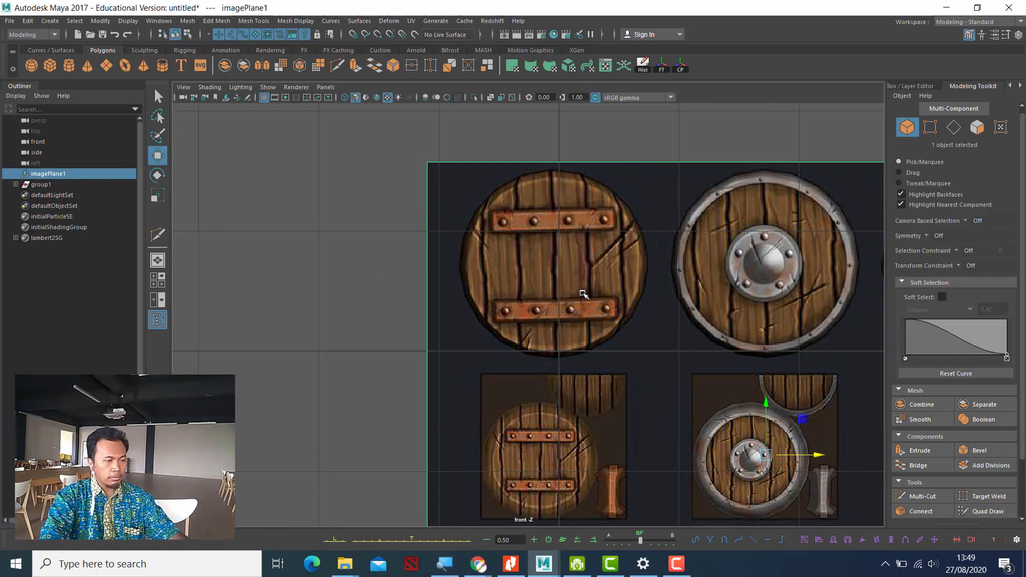
alt+middle_drag(582, 294, 513, 324)
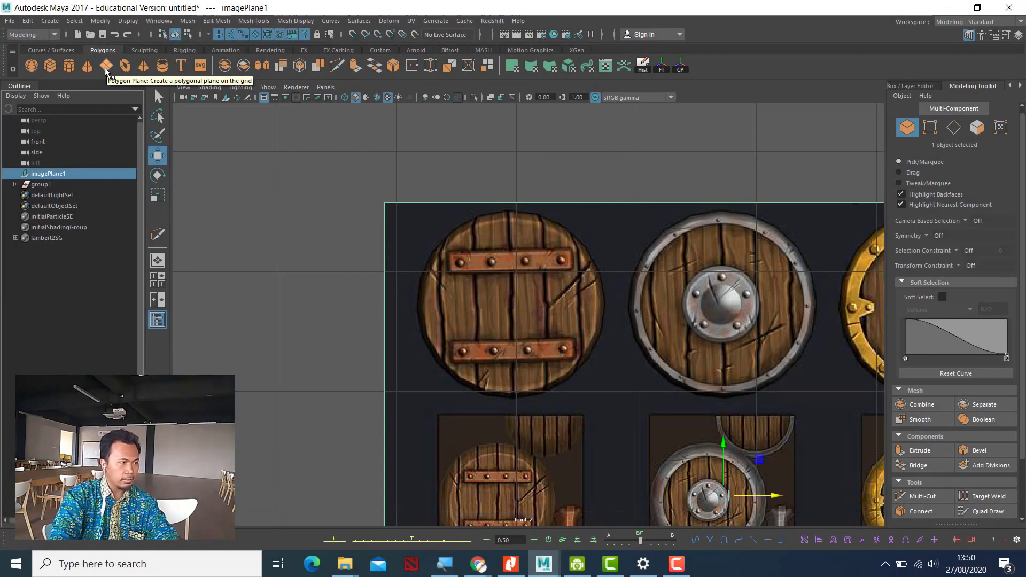
Step: Create a polygon plane at the grid origin and check how it sits against the reference image in the perspective view
click(105, 67)
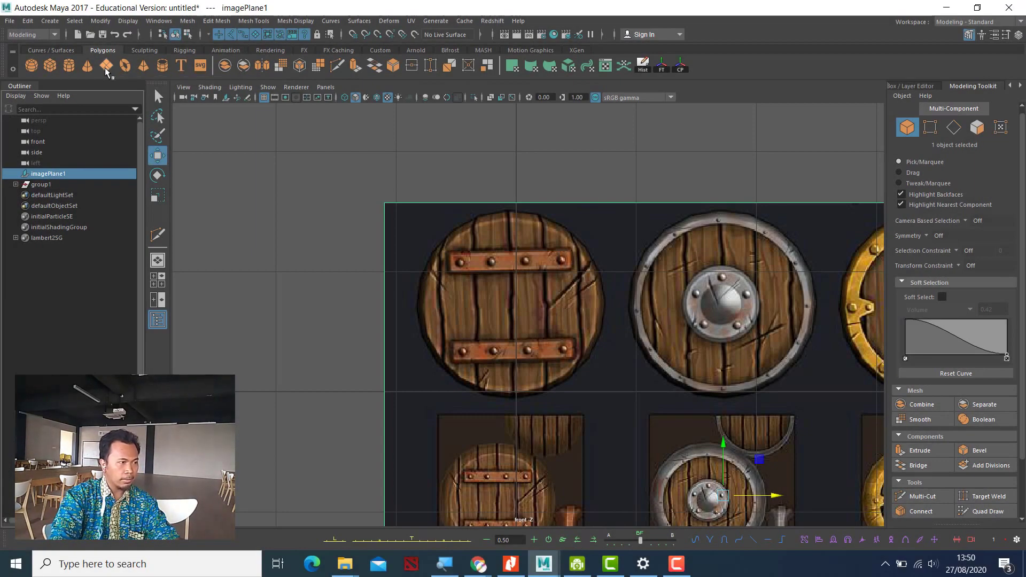
click(470, 252)
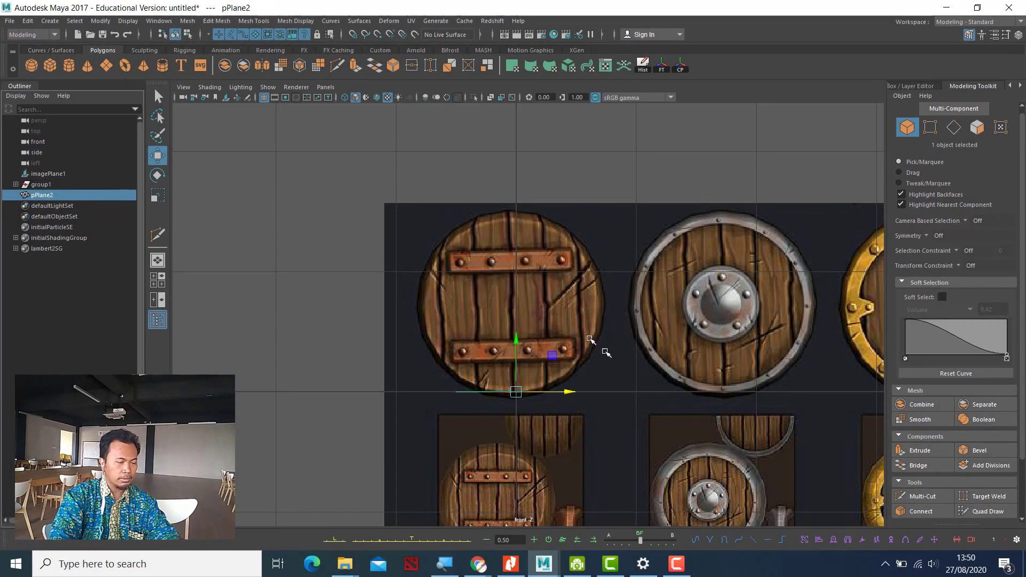
key(space)
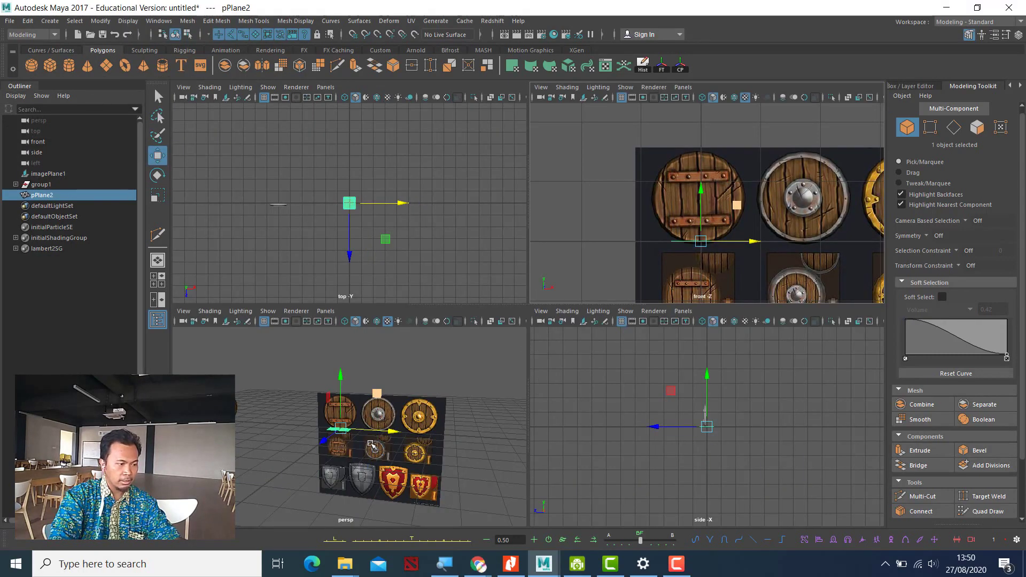
key(space)
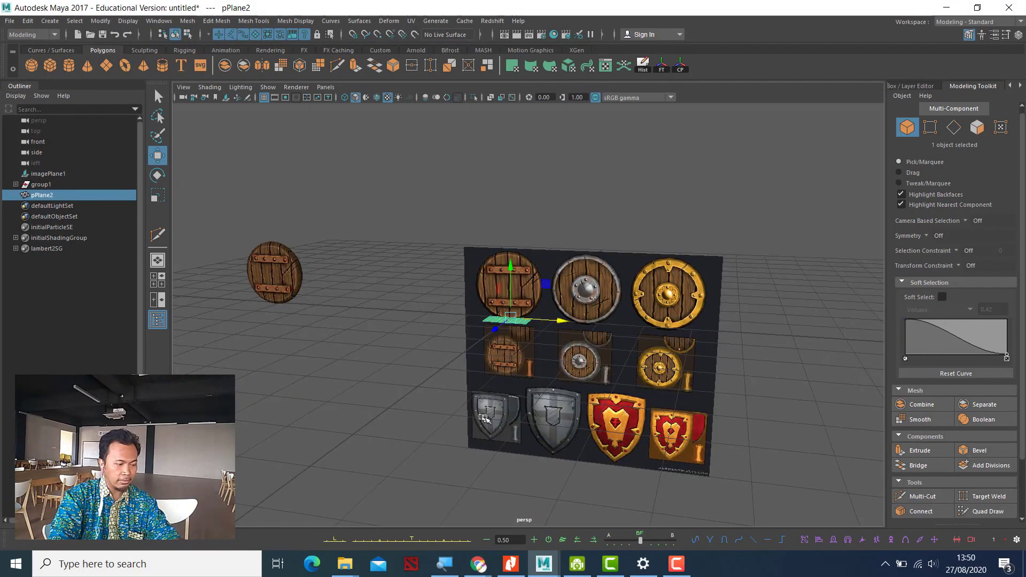
alt+drag(557, 398, 502, 425)
scroll(498, 351, up, 7)
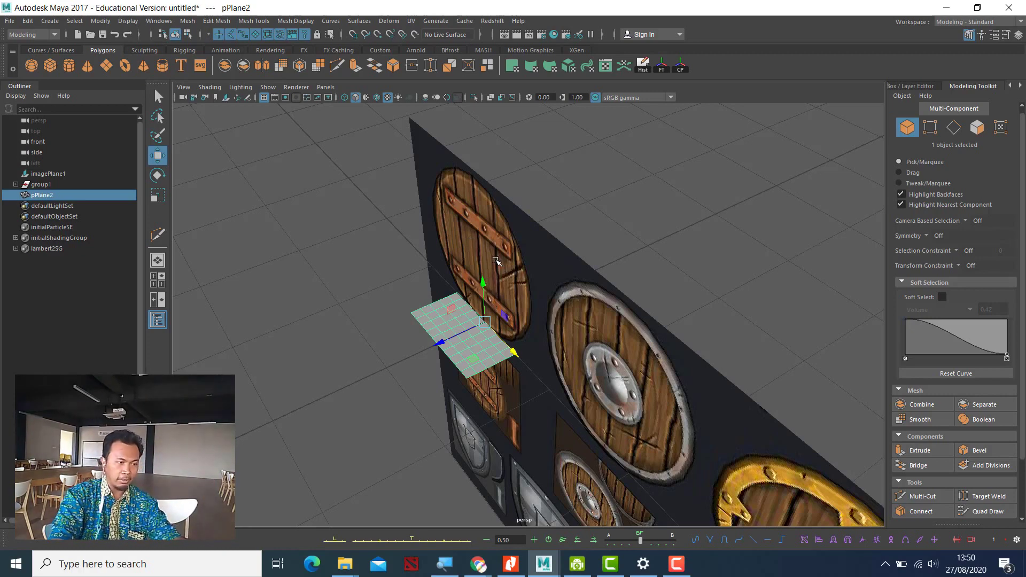
alt+drag(482, 310, 559, 352)
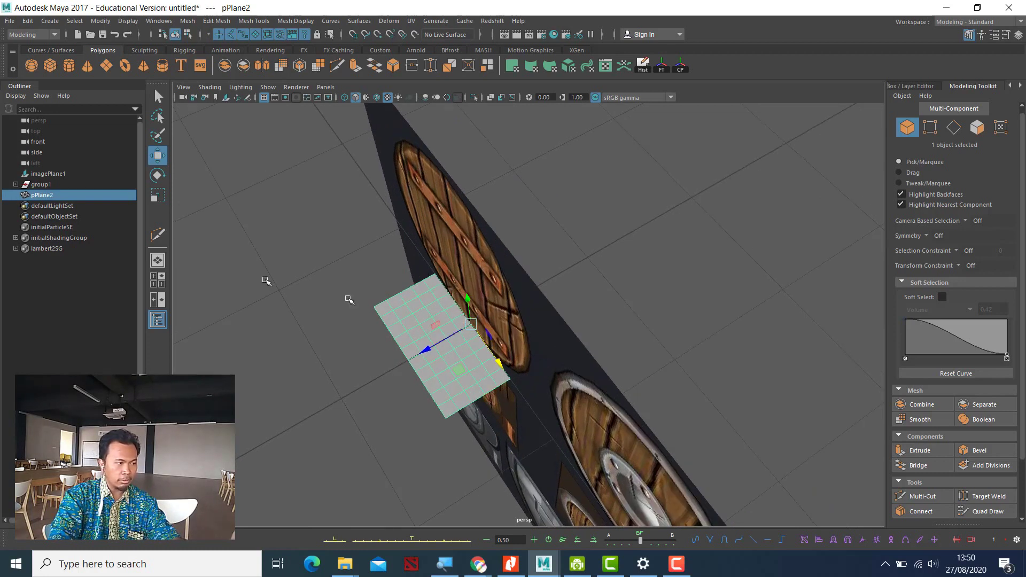
alt+drag(591, 404, 649, 284)
Step: Move the reference image plane back along Z so it stands clear behind the new polygon plane
click(647, 275)
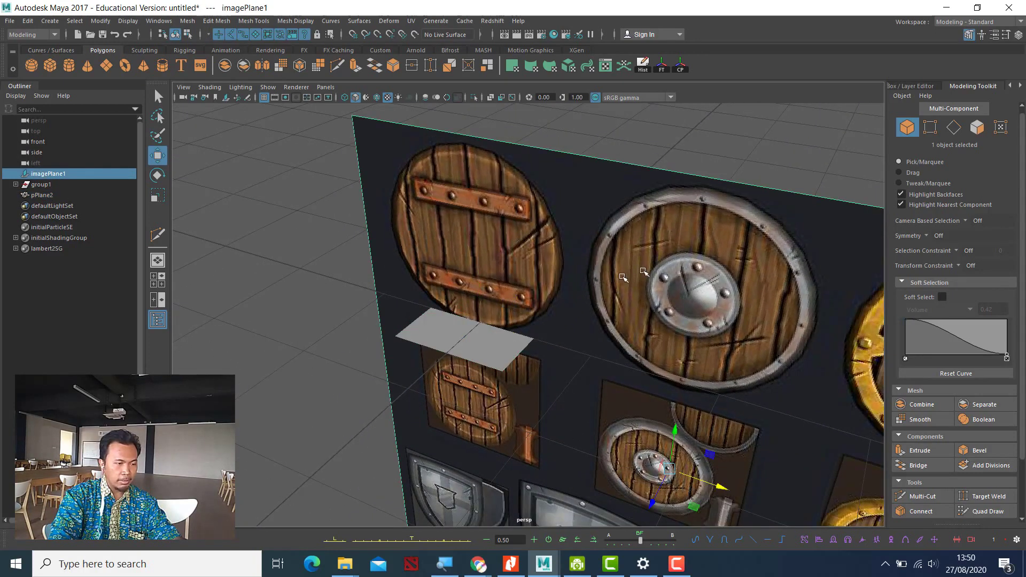
alt+drag(704, 433, 698, 250)
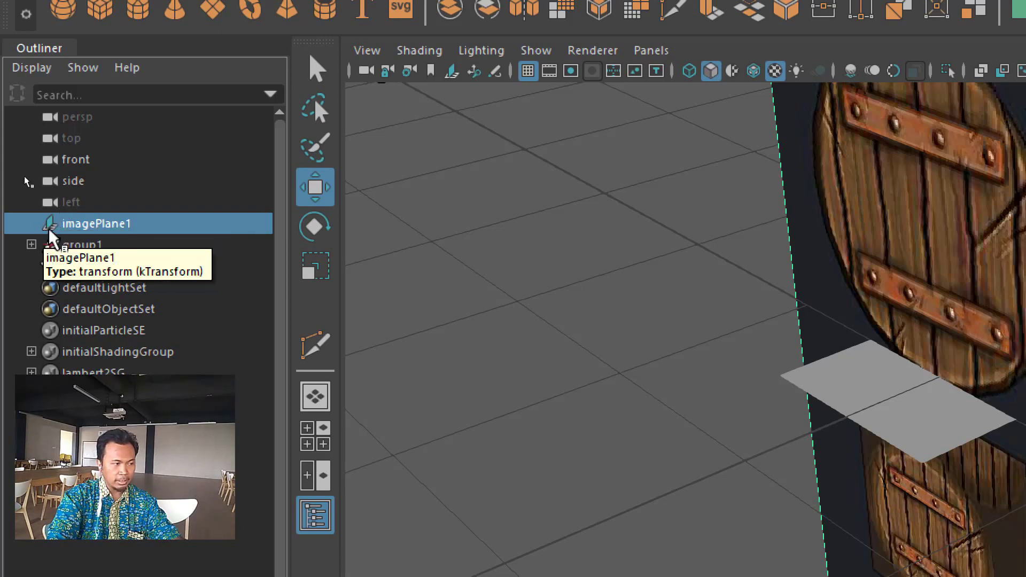
scroll(763, 339, down, 3)
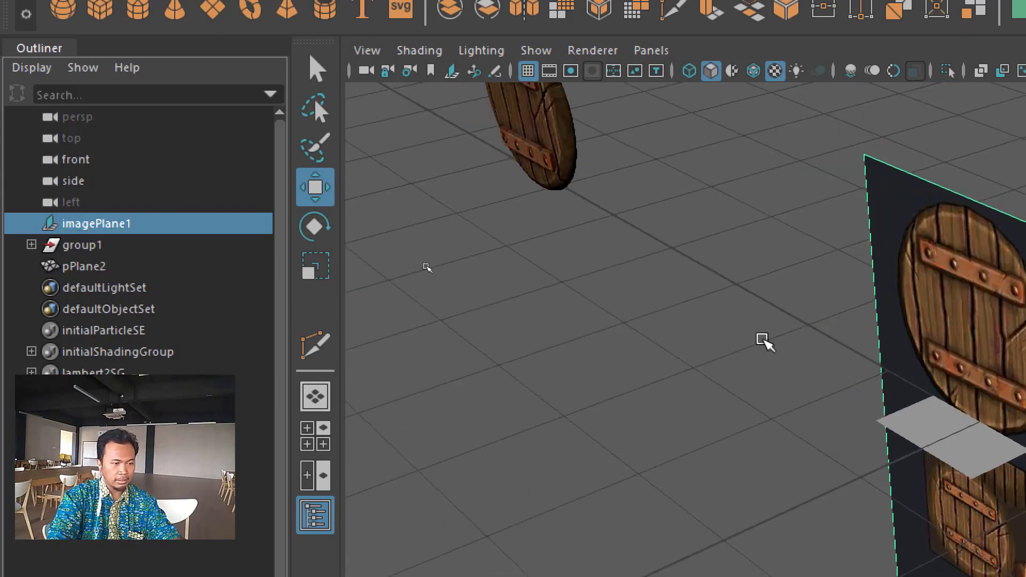
alt+middle_drag(886, 408, 660, 328)
scroll(660, 328, down, 2)
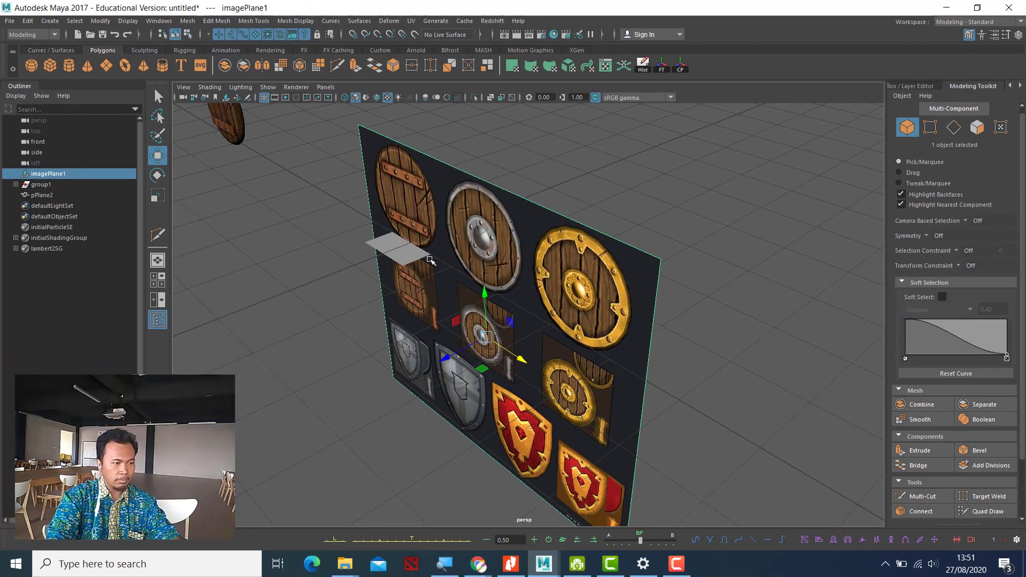
drag(471, 347, 611, 278)
alt+drag(519, 375, 495, 369)
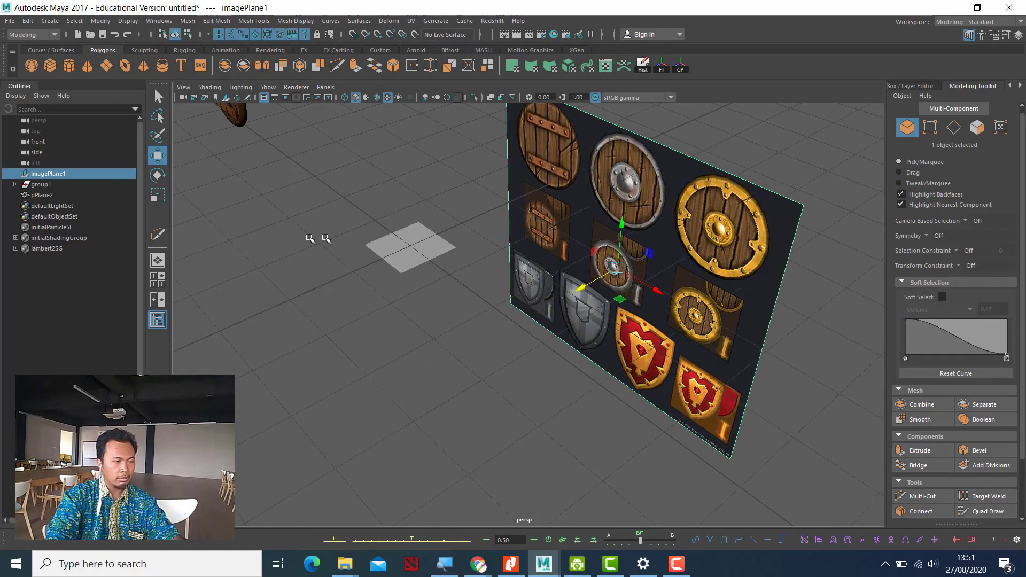
Step: Select the new polygon plane and examine its subdivision grid up close from several angles
click(412, 260)
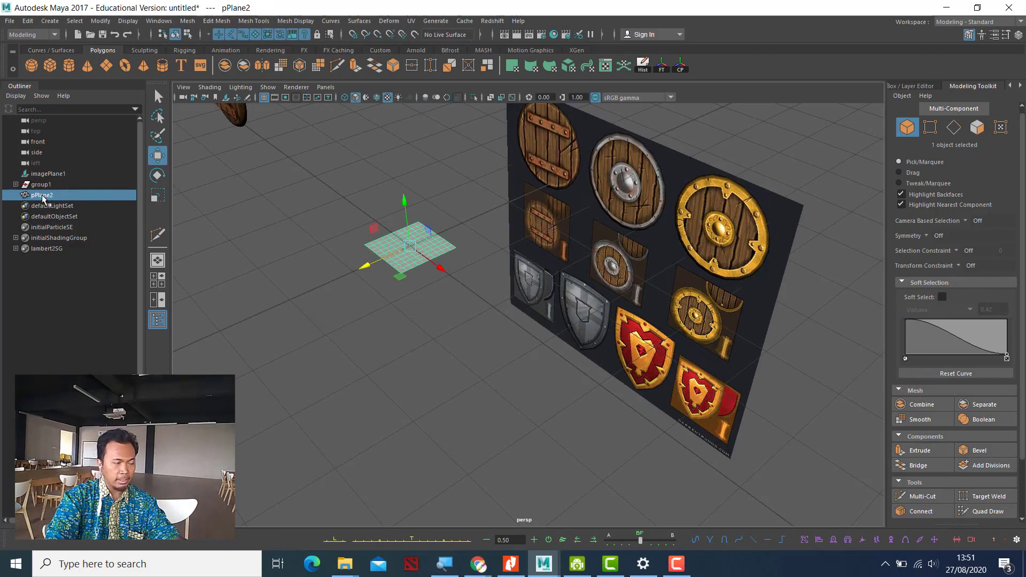
scroll(468, 232, up, 3)
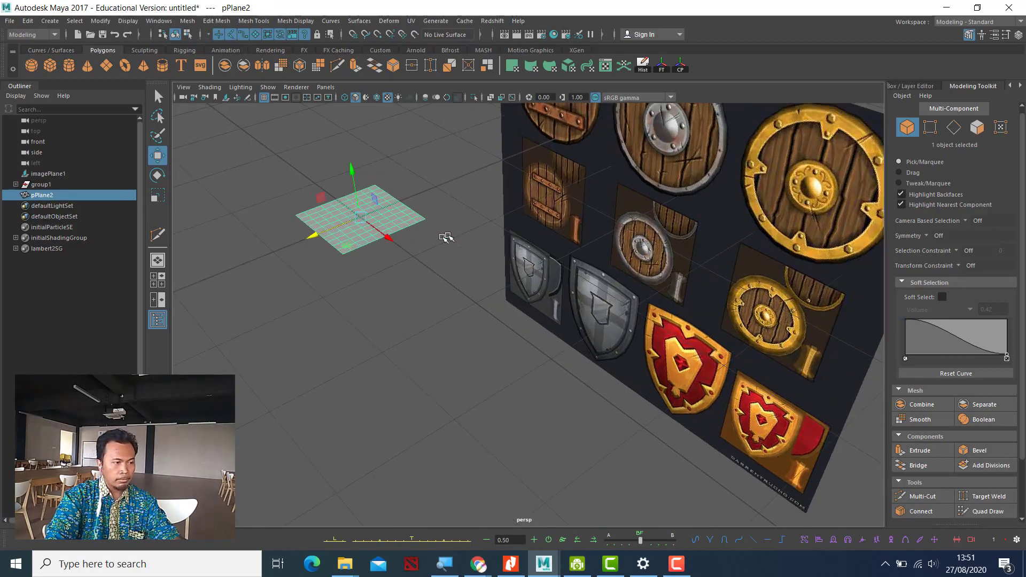
scroll(451, 336, up, 3)
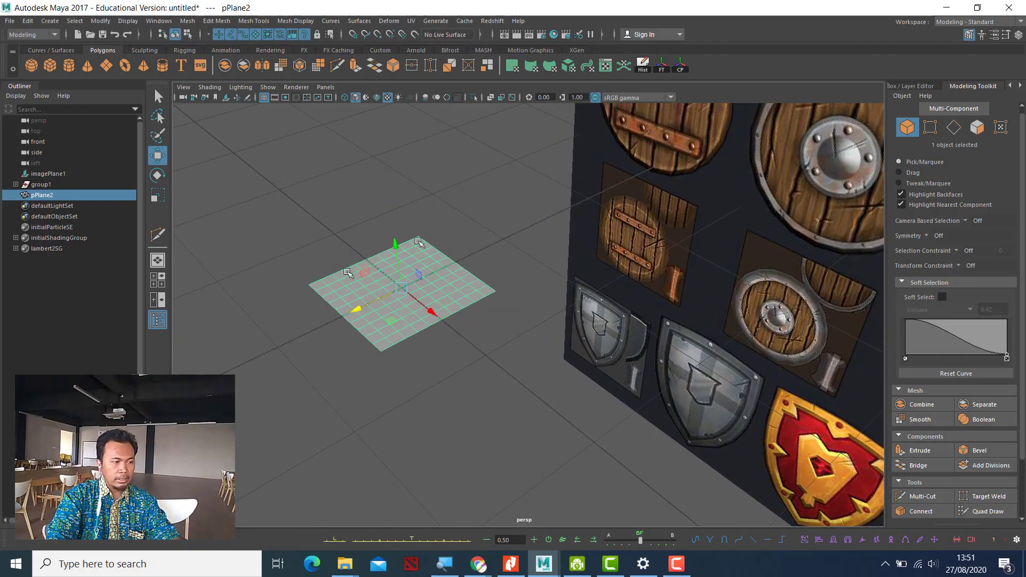
alt+drag(386, 319, 364, 198)
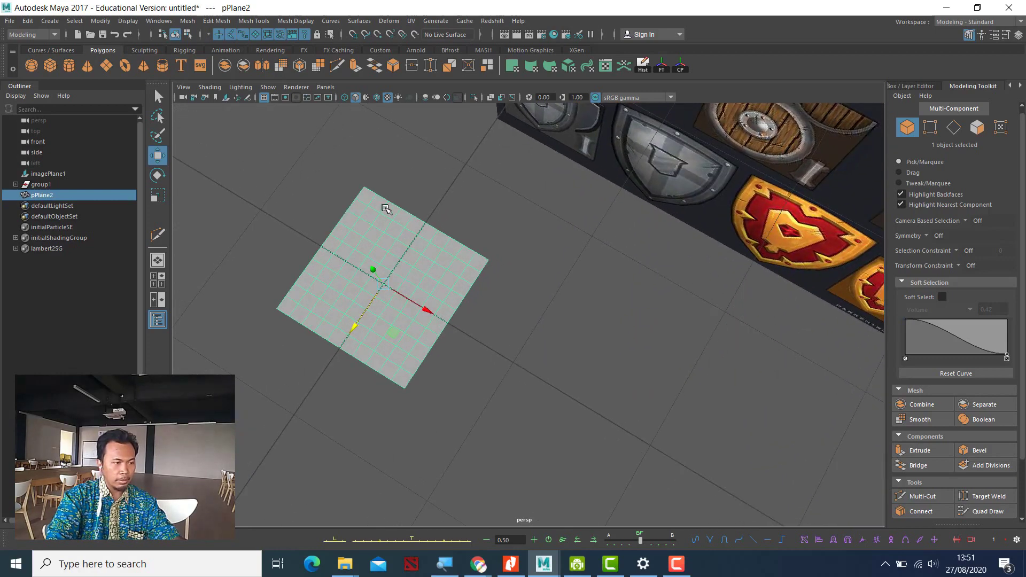
alt+drag(458, 278, 451, 257)
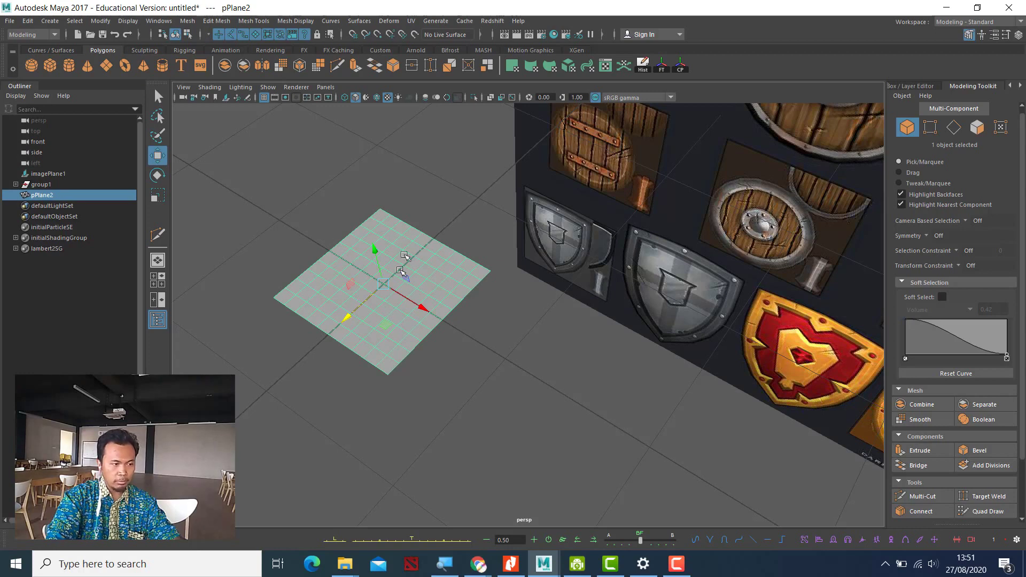
Step: Set the polygon plane's width and height subdivisions to 2 each
scroll(378, 277, up, 1)
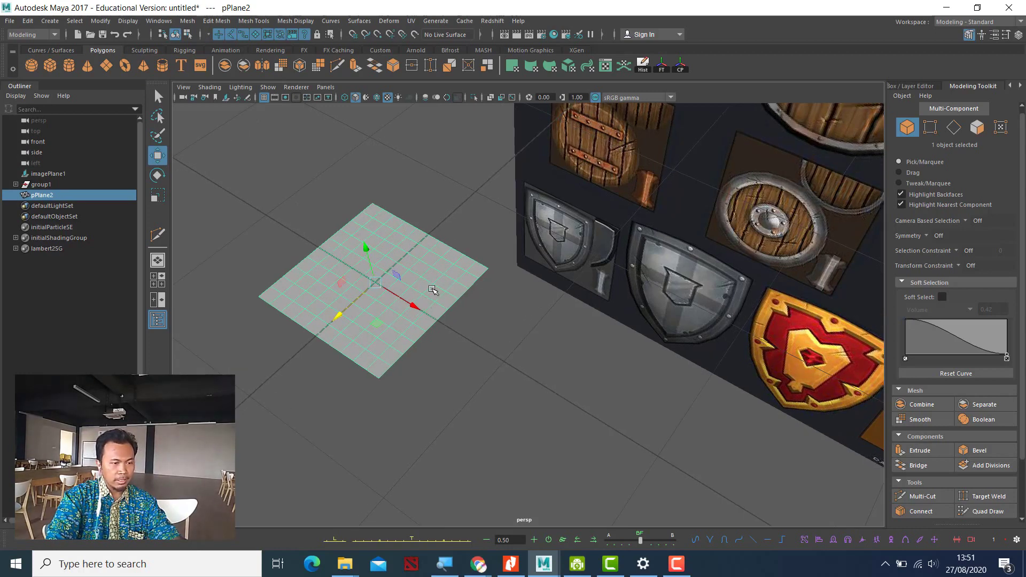
alt+middle_drag(496, 301, 594, 327)
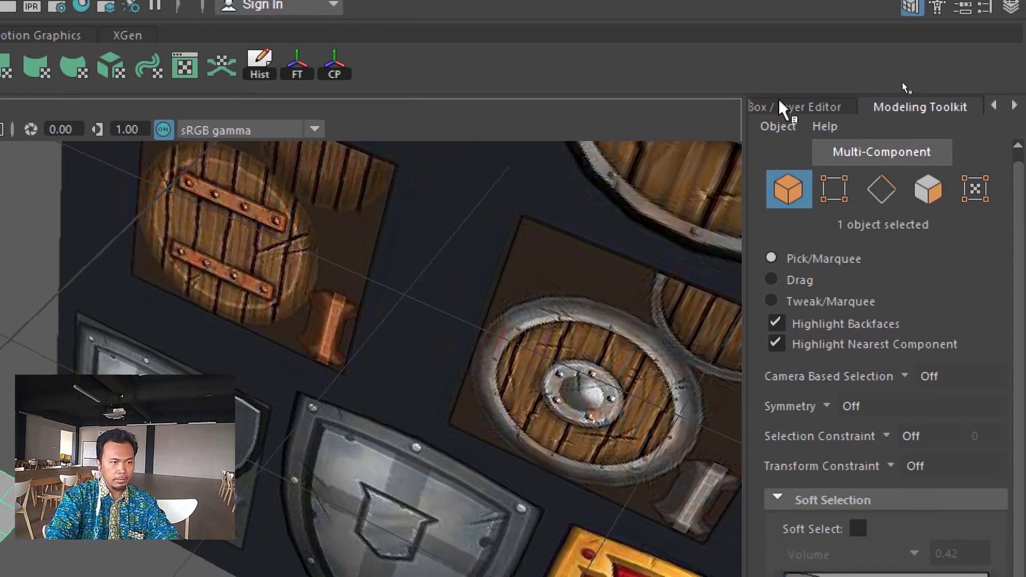
click(781, 105)
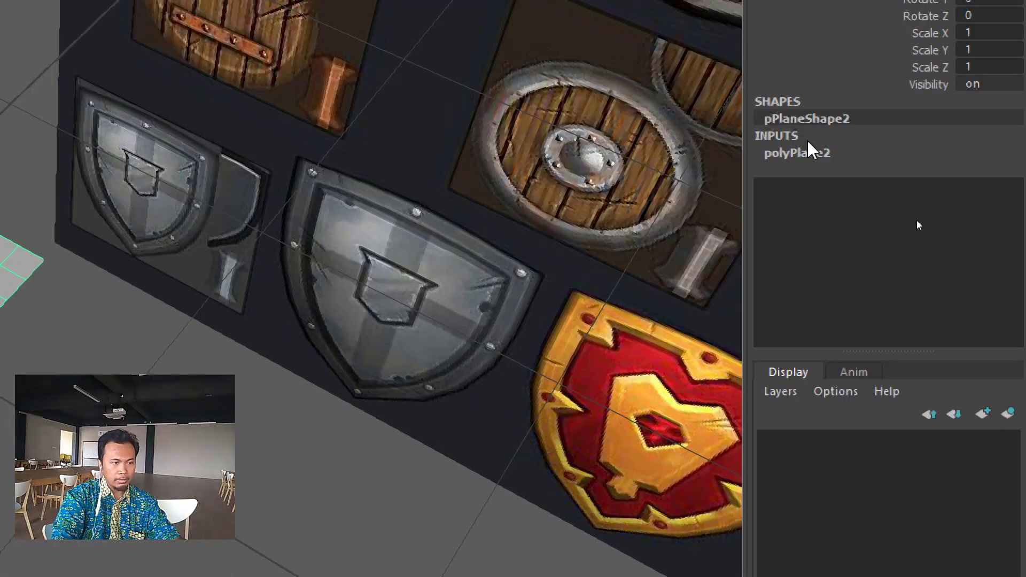
click(990, 214)
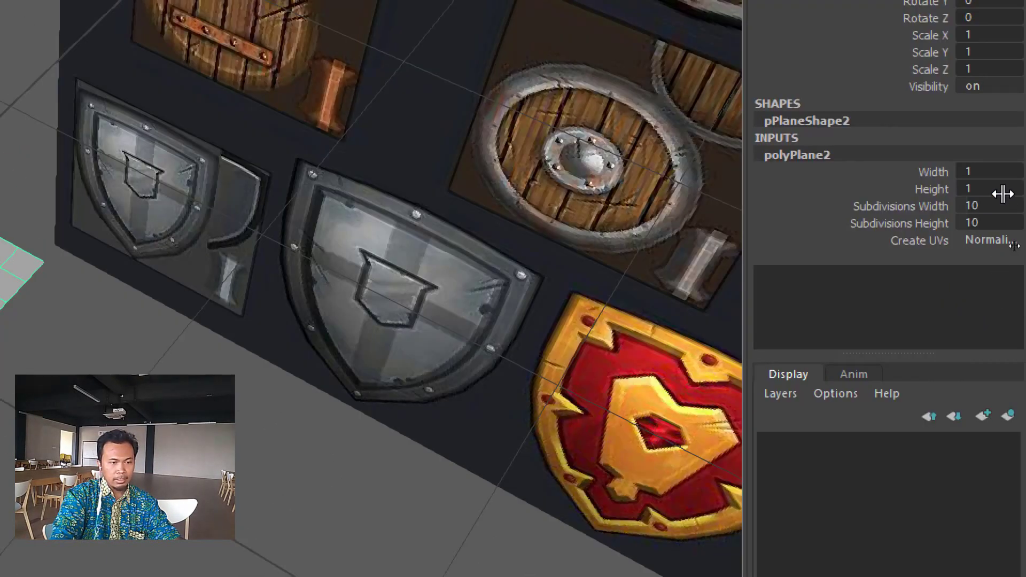
double_click(1001, 206)
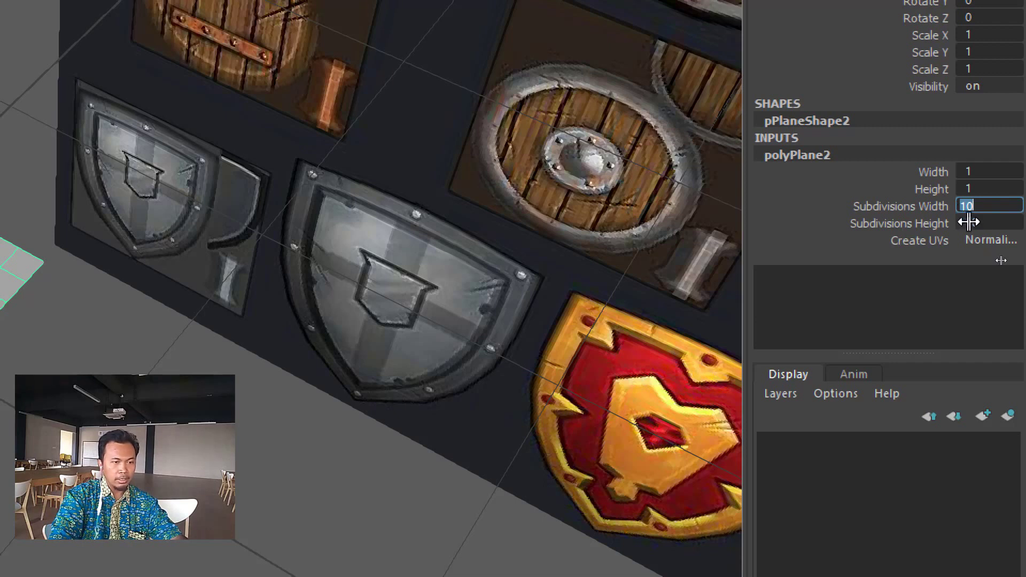
double_click(995, 220)
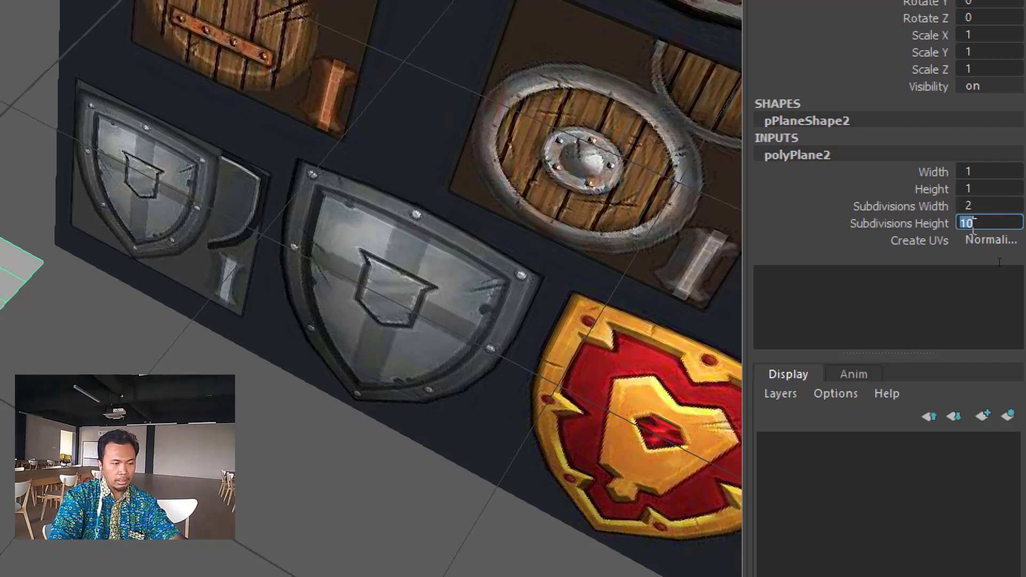
text(2)
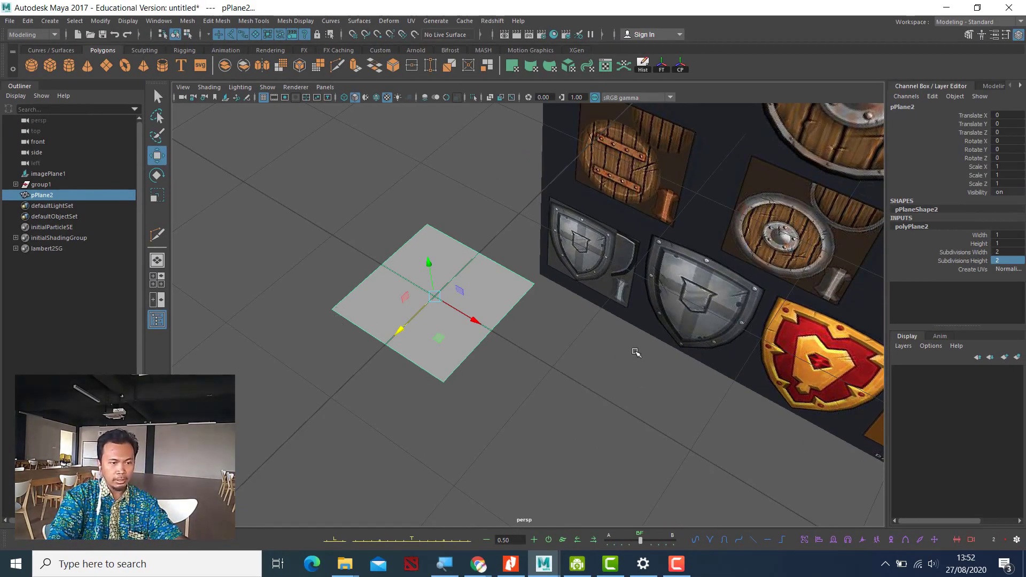
click(492, 292)
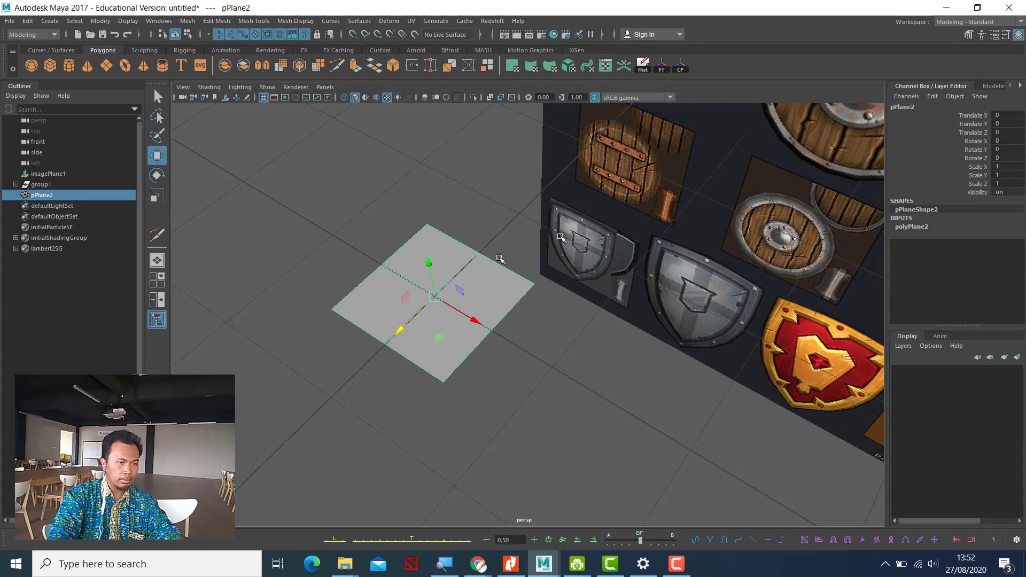
Step: Inspect the plane's faces in face selection mode by picking them individually and then all four together
click(994, 85)
click(977, 128)
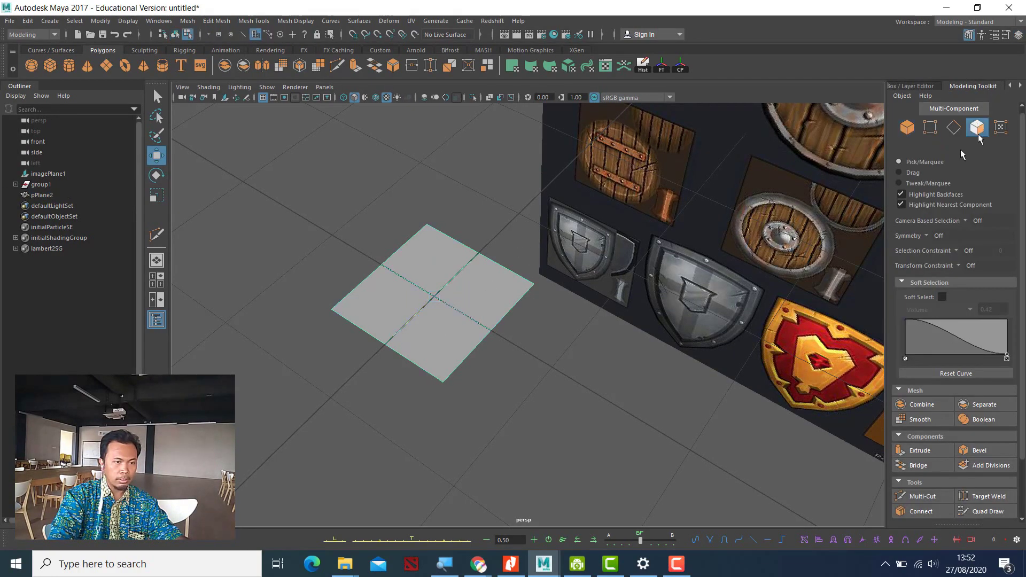
click(429, 259)
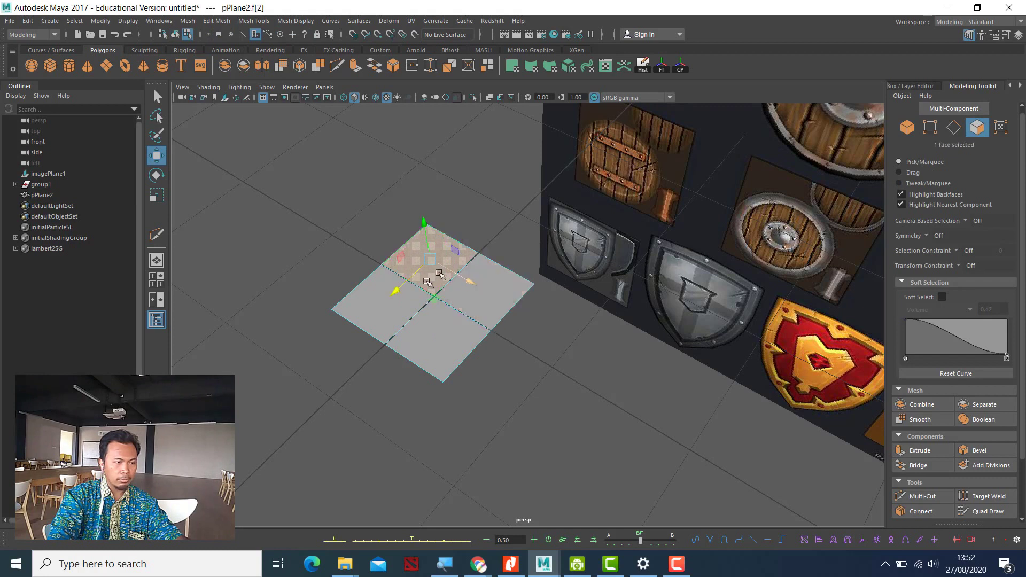
click(408, 304)
click(434, 320)
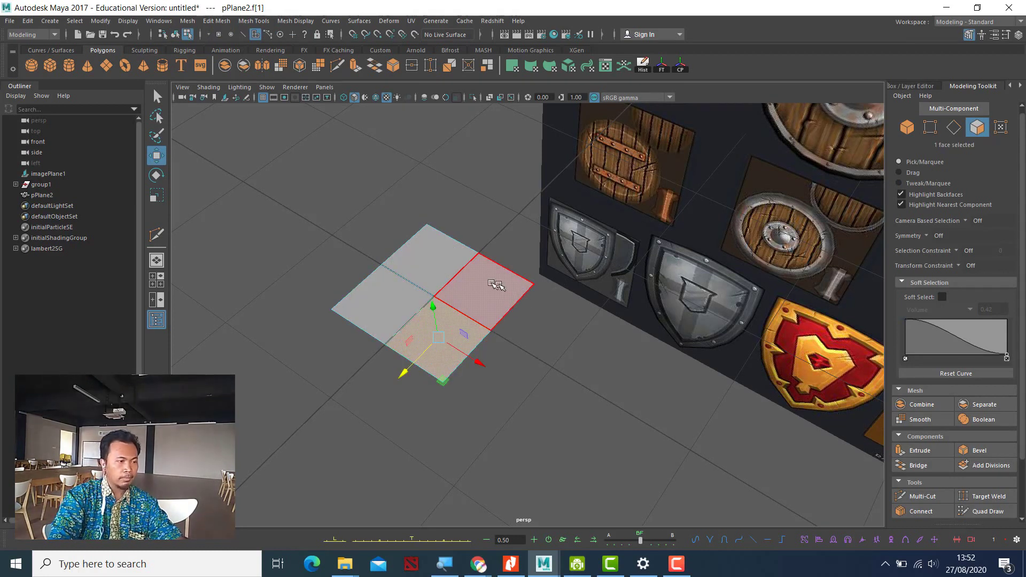
double_click(472, 295)
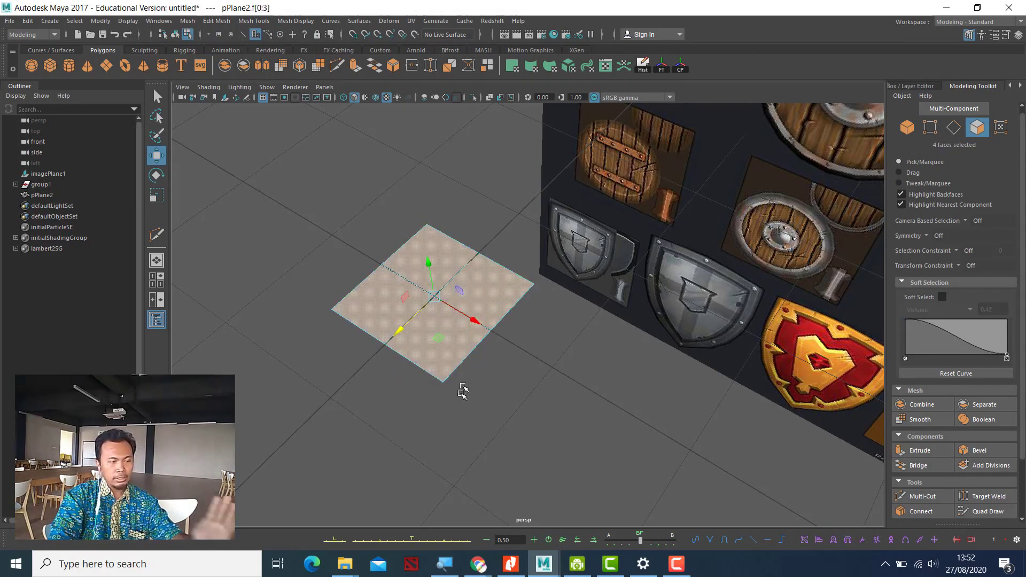
alt+drag(543, 326, 513, 354)
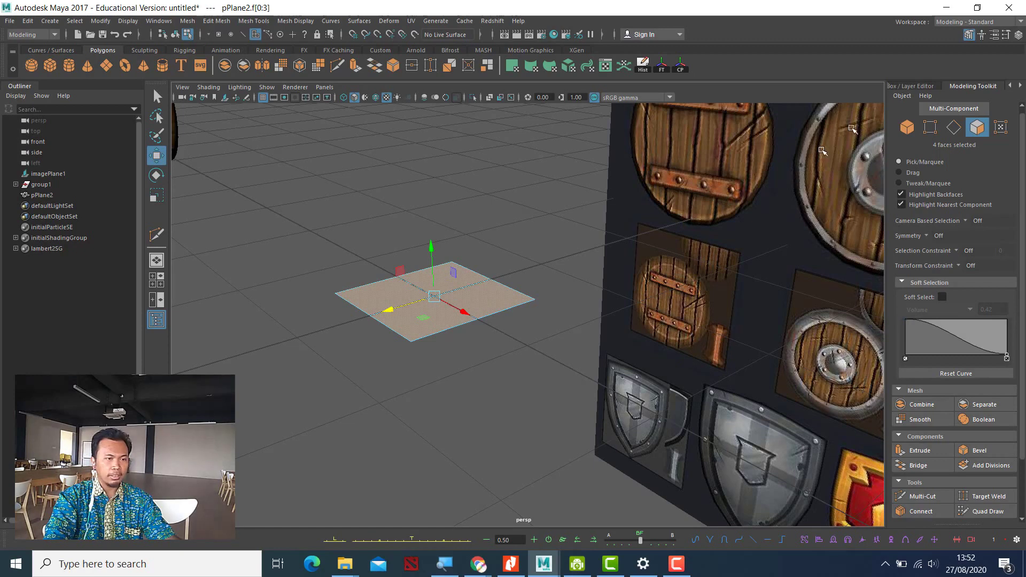
Step: Return the plane to object selection mode and bring up its transform channels
click(914, 86)
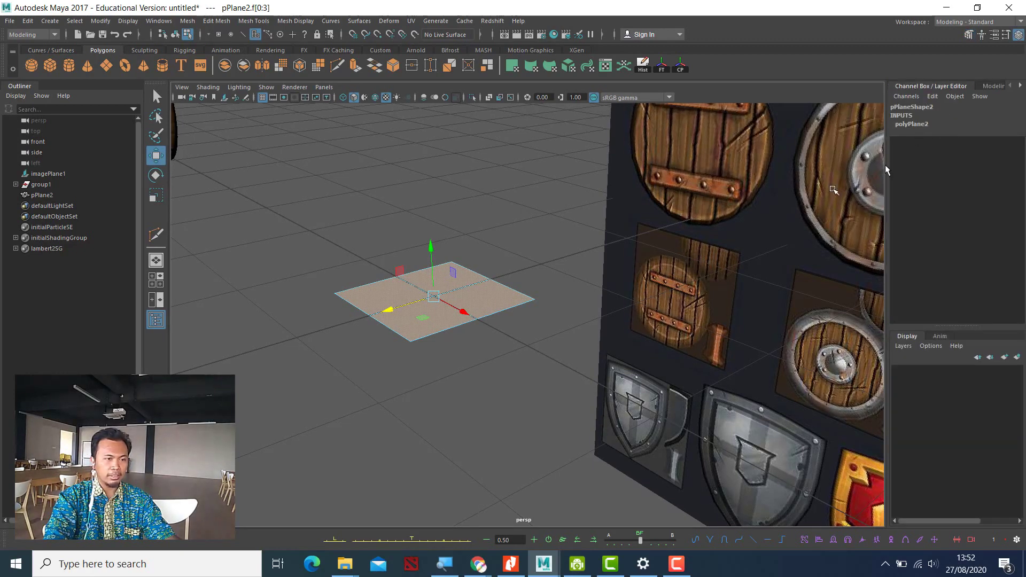
scroll(846, 189, up, 1)
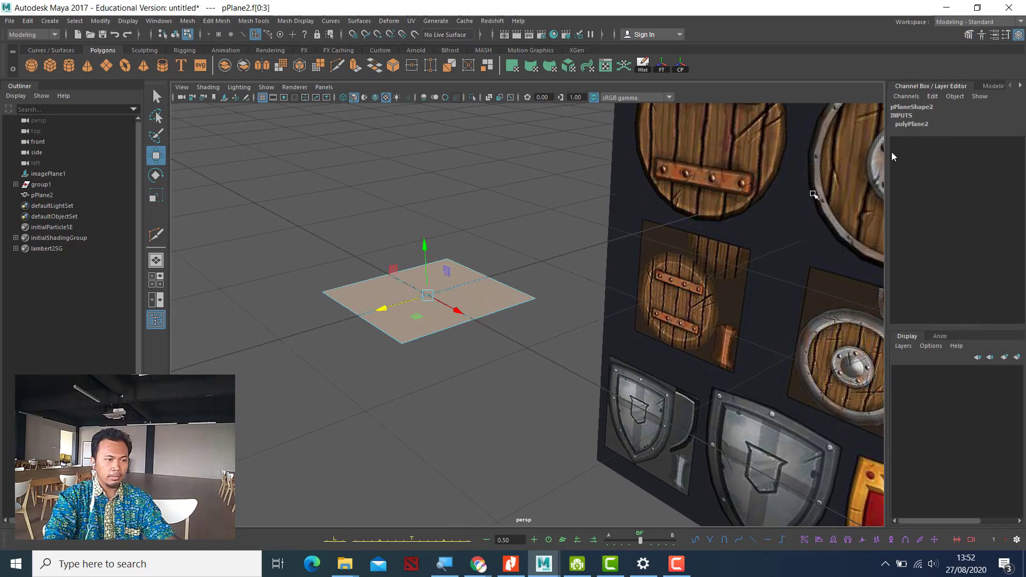
click(994, 87)
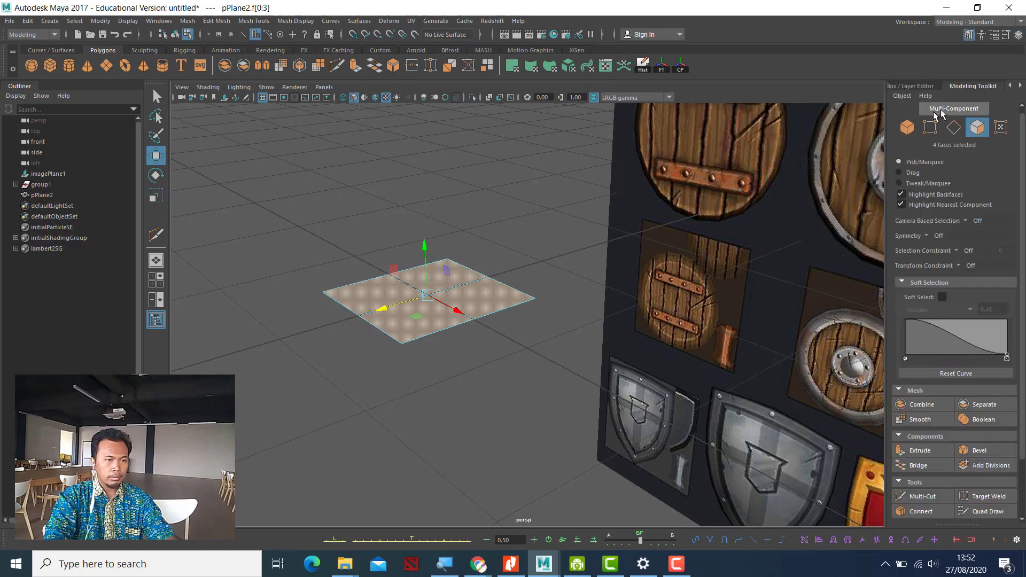
click(907, 124)
click(914, 86)
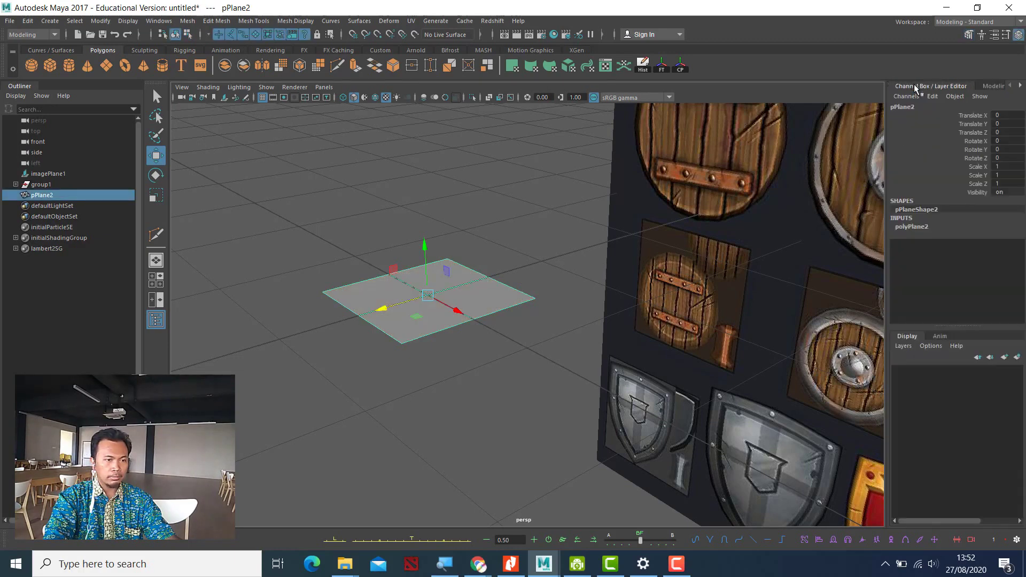
click(990, 88)
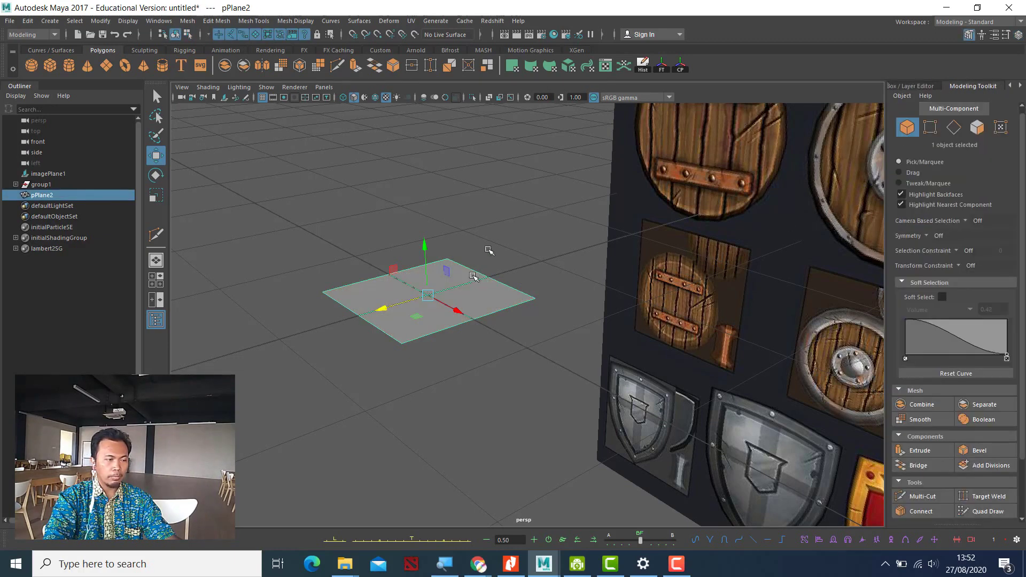
click(902, 87)
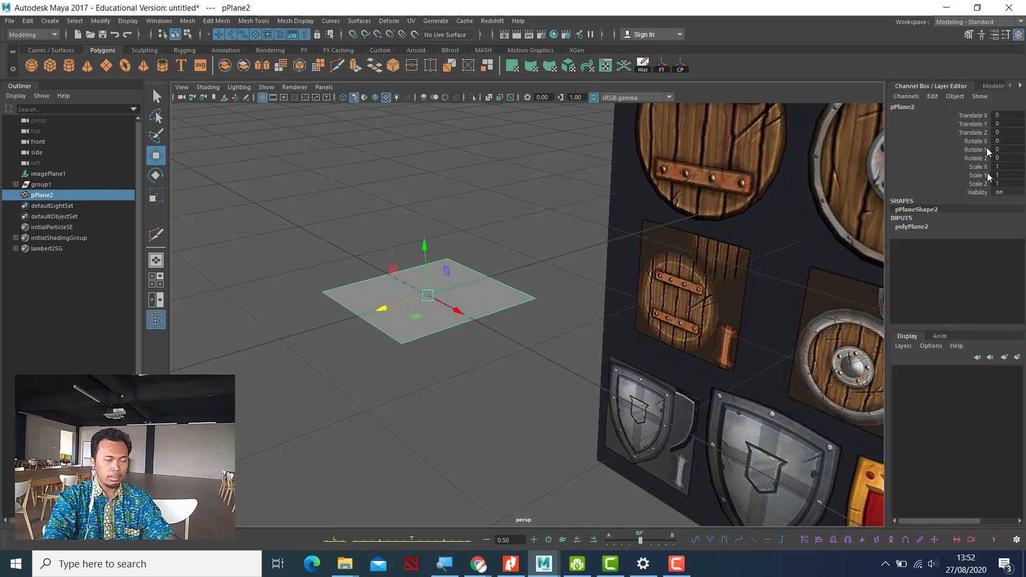
click(988, 86)
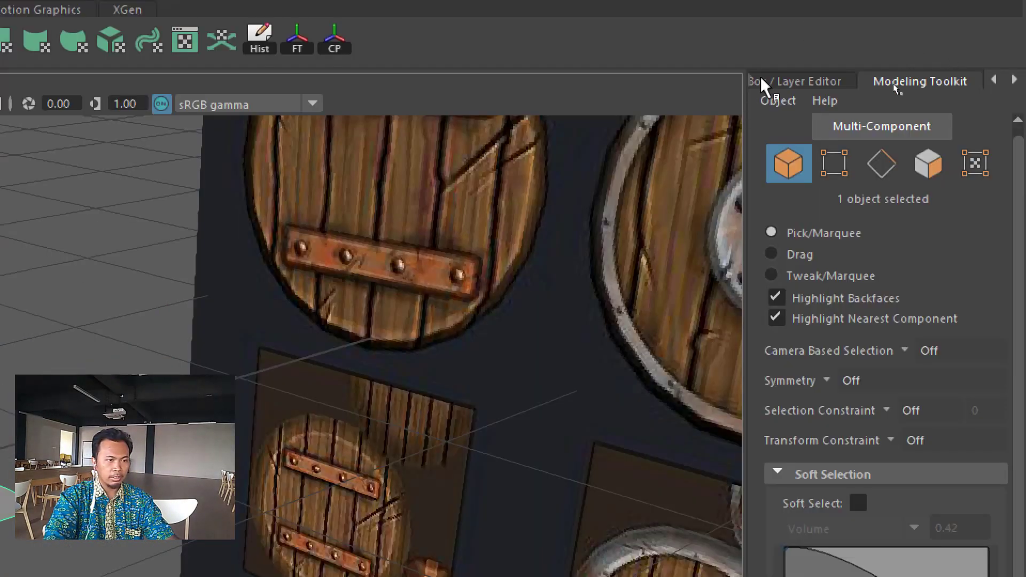
click(885, 45)
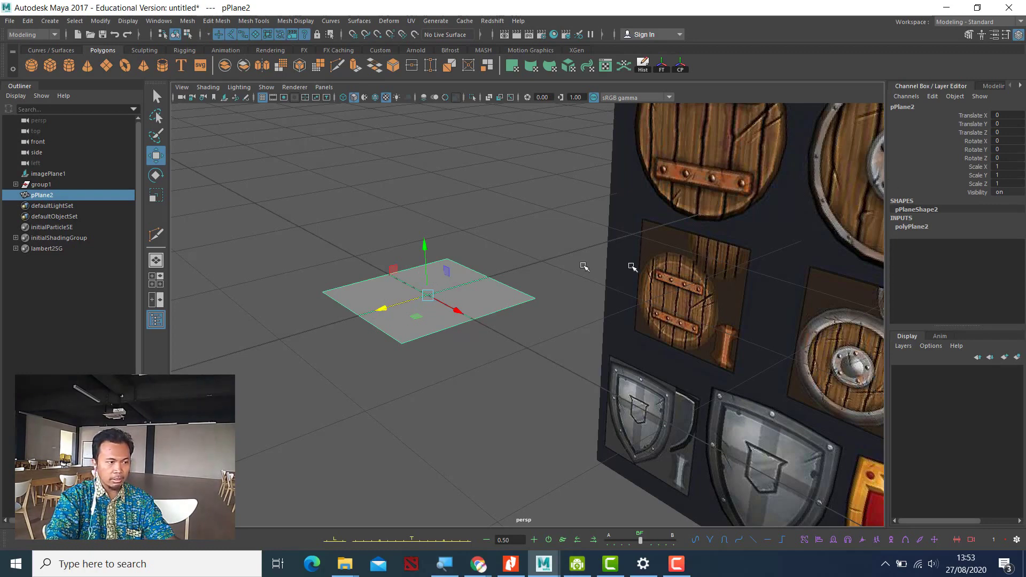
Step: Rotate the plane upright by setting its X rotation to 90
mouse_move(495, 353)
alt+mouse_down()
mouse_move(516, 325)
mouse_move(512, 341)
mouse_move(463, 344)
mouse_move(423, 266)
mouse_move(408, 259)
mouse_move(394, 291)
mouse_move(407, 275)
mouse_move(411, 324)
alt+mouse_up()
key(e)
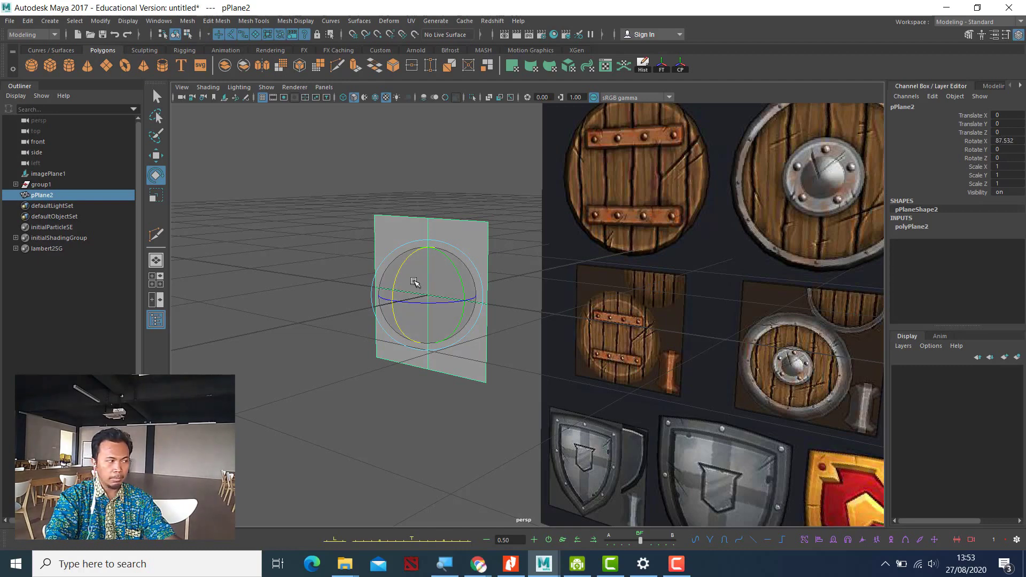
mouse_move(404, 274)
mouse_down()
mouse_move(426, 247)
mouse_move(411, 273)
mouse_move(407, 252)
mouse_move(428, 258)
mouse_move(424, 273)
mouse_up()
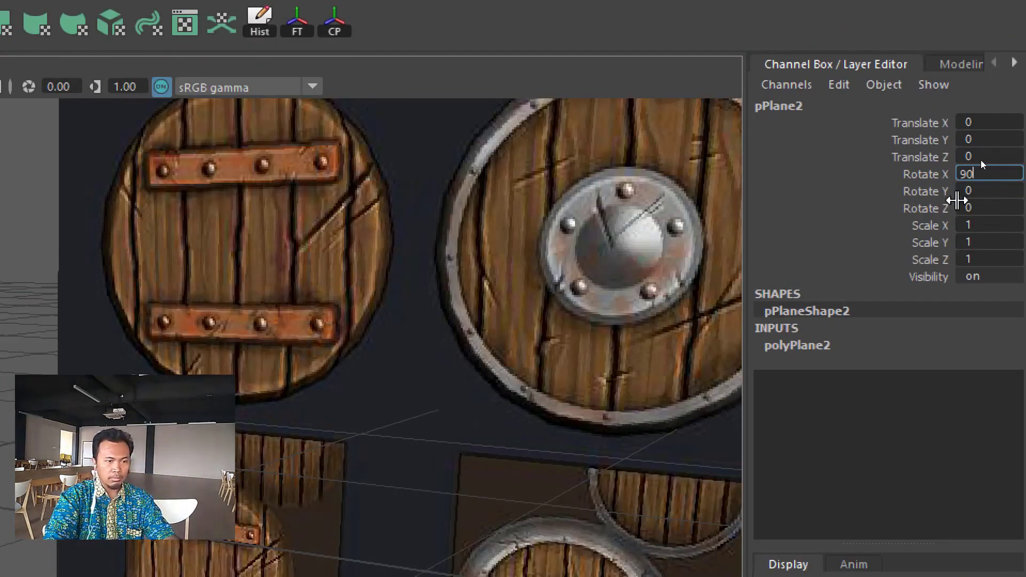
key(Return)
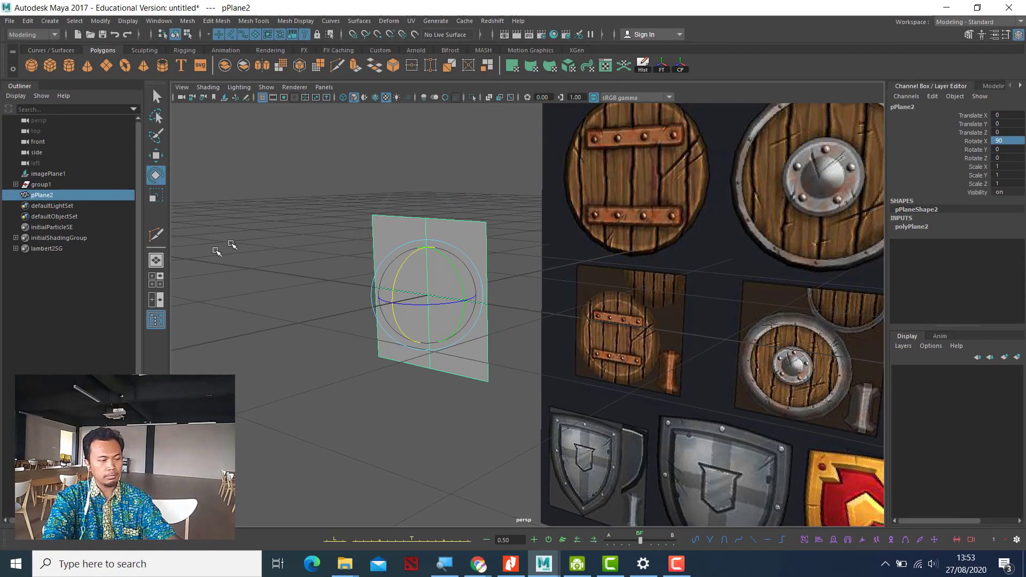
Step: Examine the upright plane against the reference sheet from several angles in the perspective view
key(w)
alt+drag(426, 328, 406, 321)
alt+drag(525, 339, 779, 216)
click(547, 319)
click(443, 264)
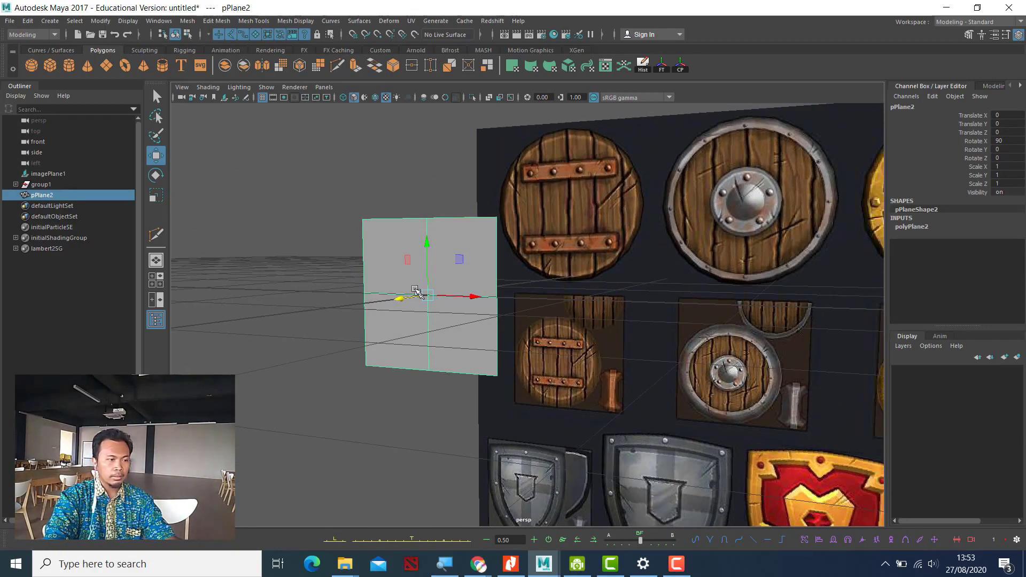
alt+drag(484, 296, 519, 287)
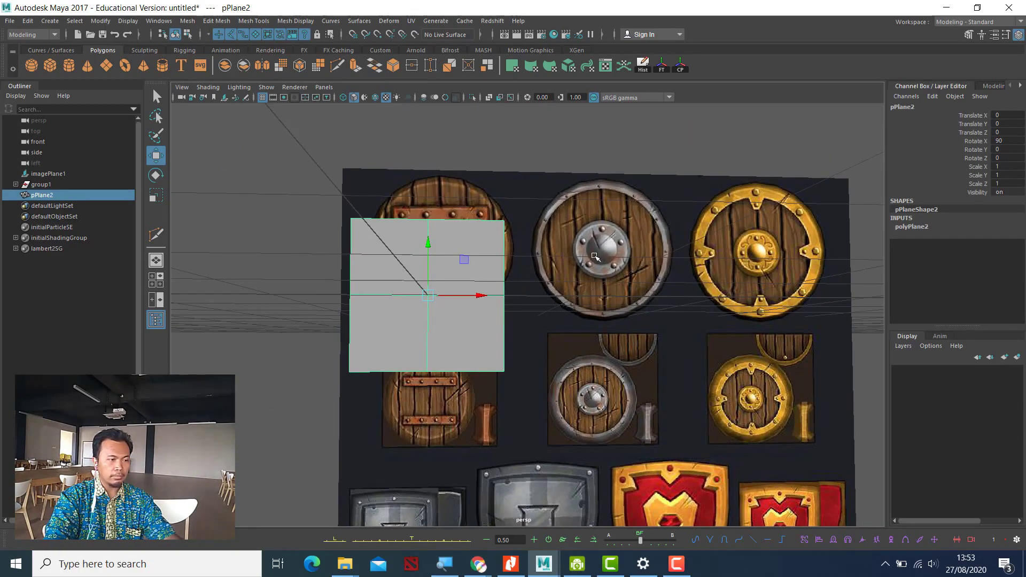
Step: In the front view, move the plane up to about Y 0.76 and centre it over the first wooden shield
key(space)
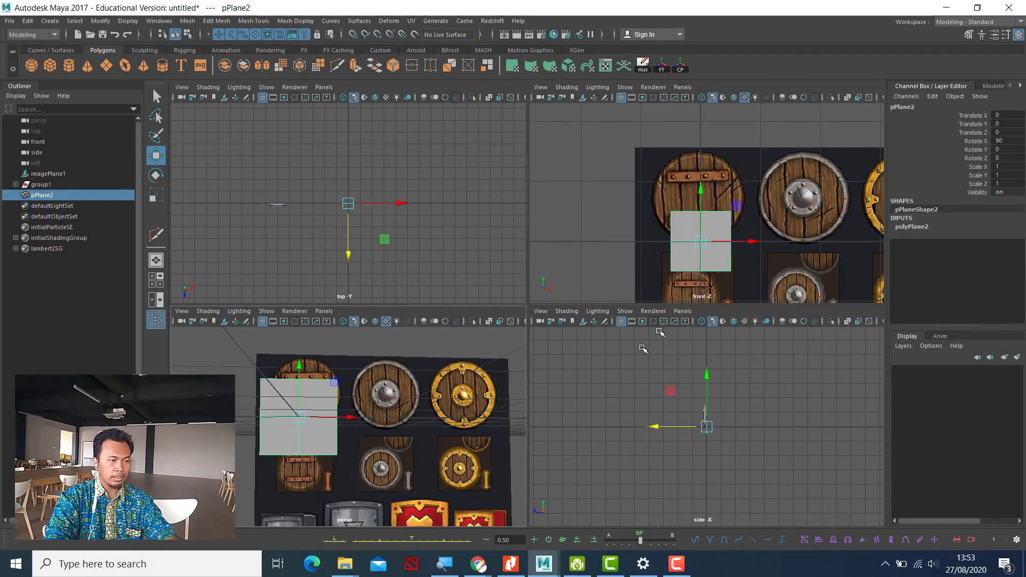
key(space)
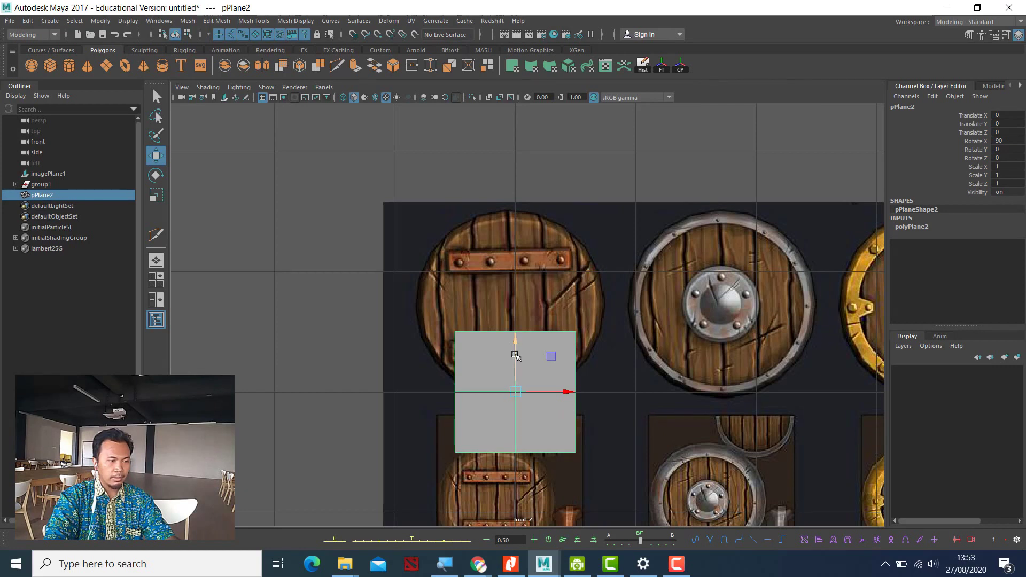
drag(516, 355, 511, 315)
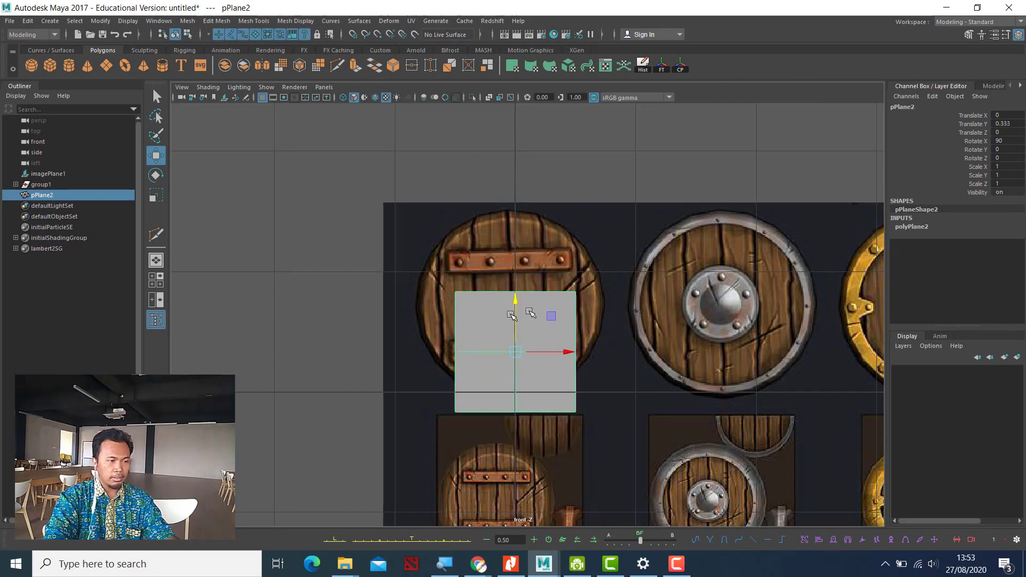
click(647, 268)
click(533, 344)
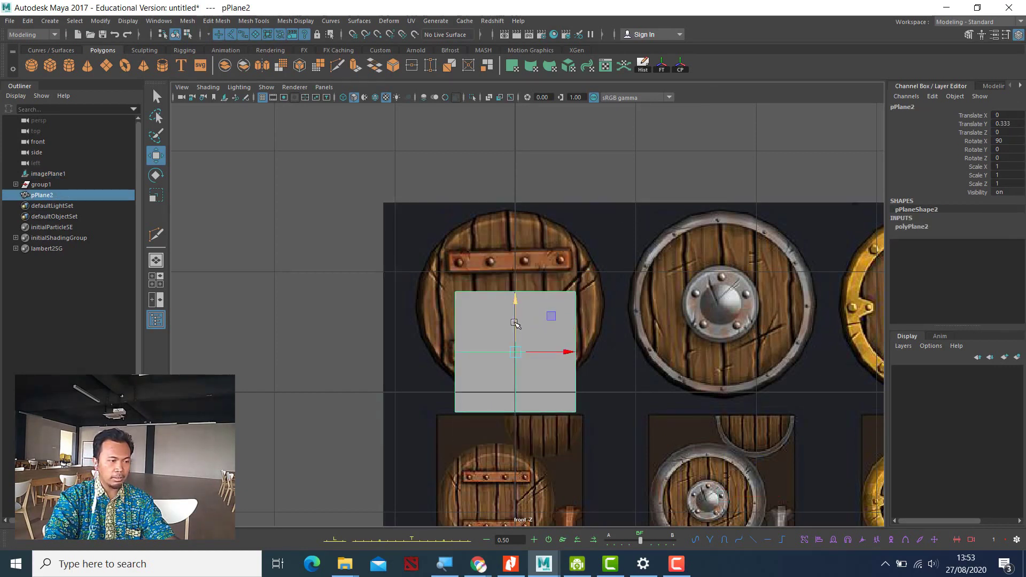
drag(514, 323, 510, 273)
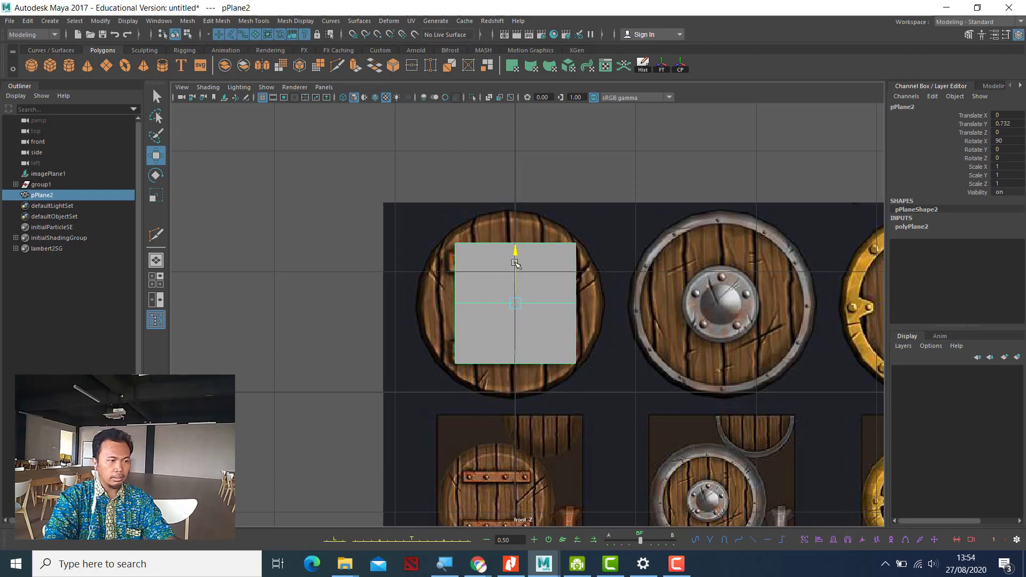
drag(516, 261, 536, 261)
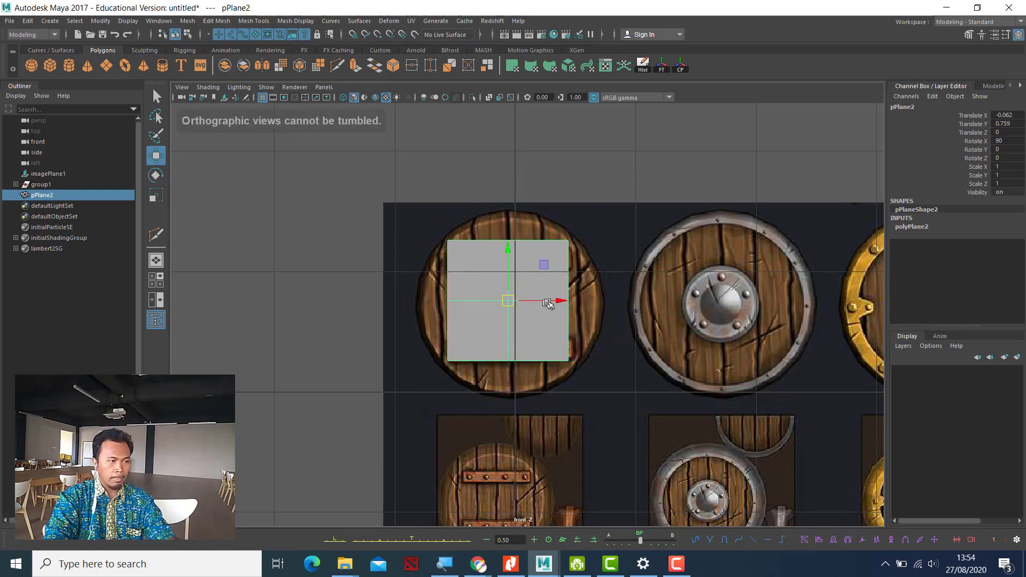
drag(550, 302, 556, 302)
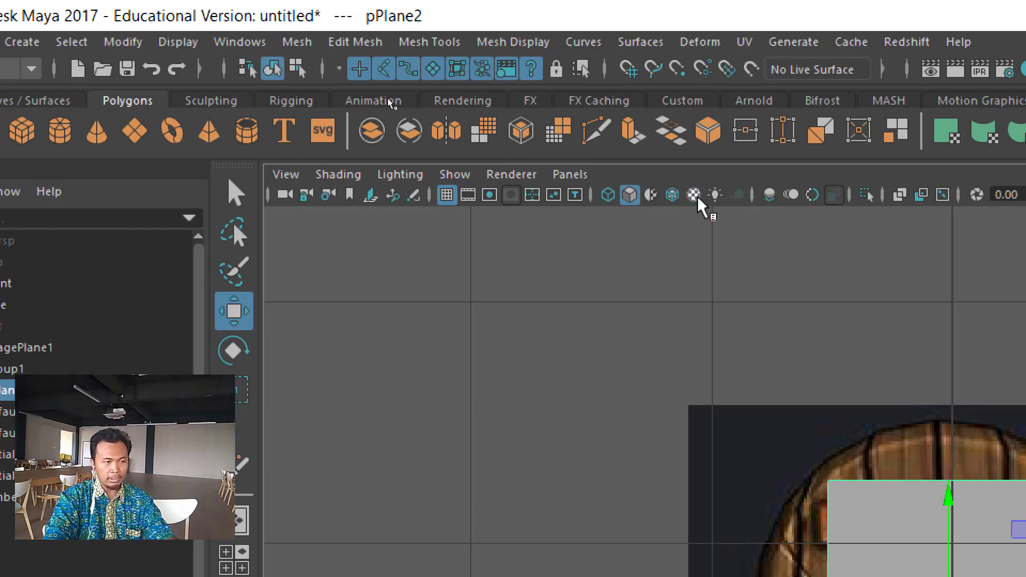
Step: Check the plane over the shield in wireframe display and return to shaded display
click(608, 196)
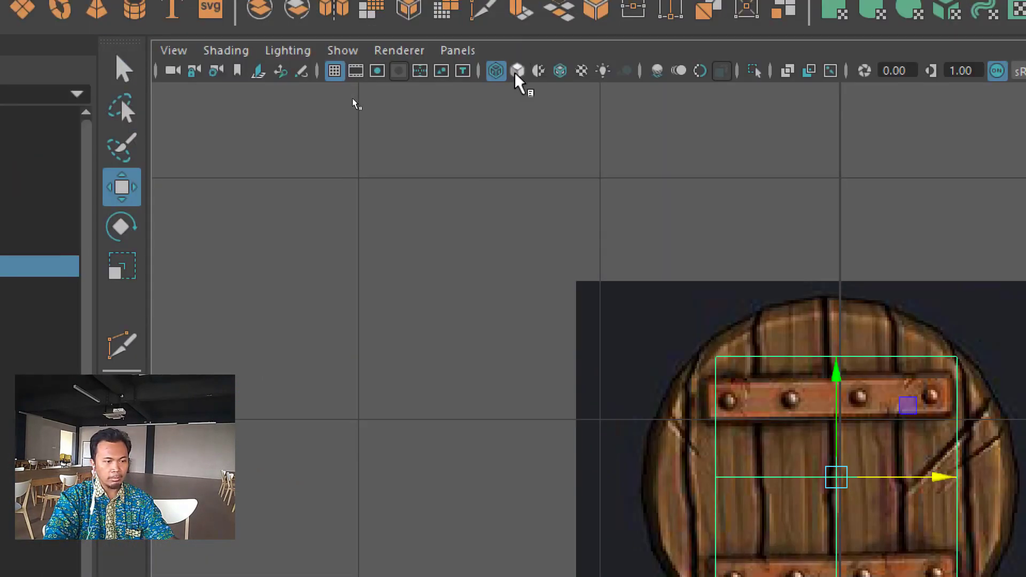
click(518, 70)
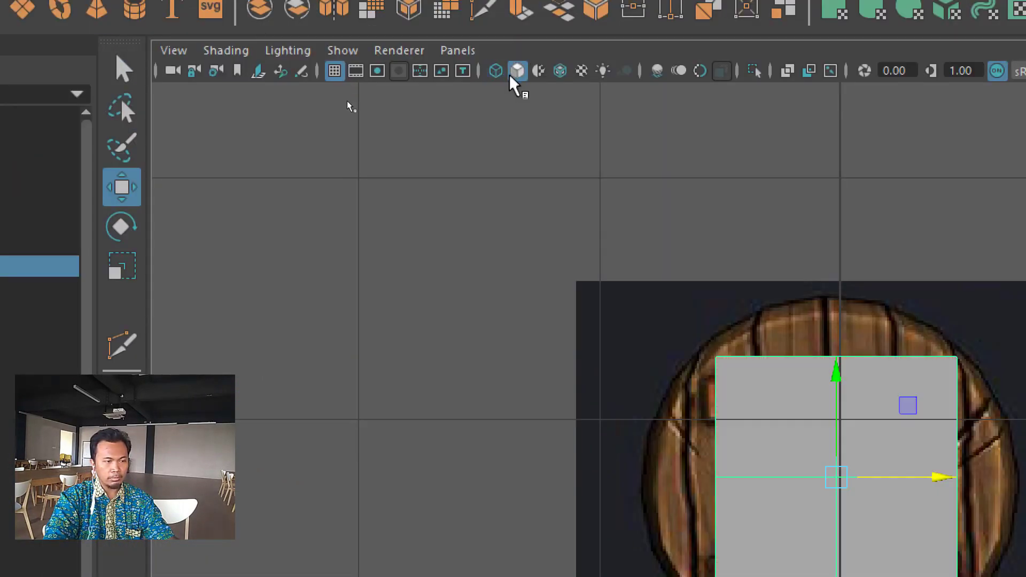
Step: In wireframe display, enlarge the plane slightly and shift it a little to the left to centre it over the first shield
click(496, 70)
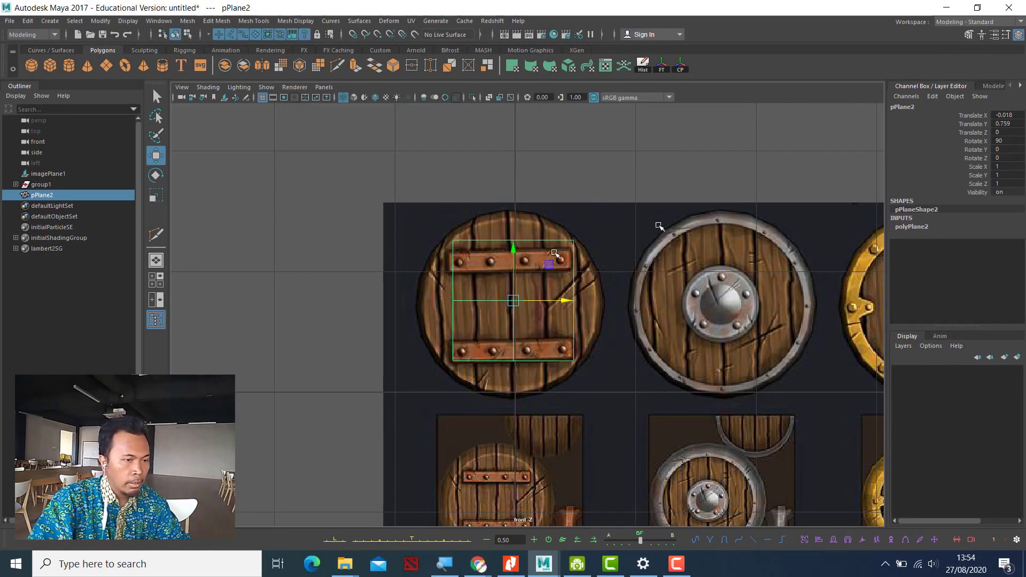
click(987, 86)
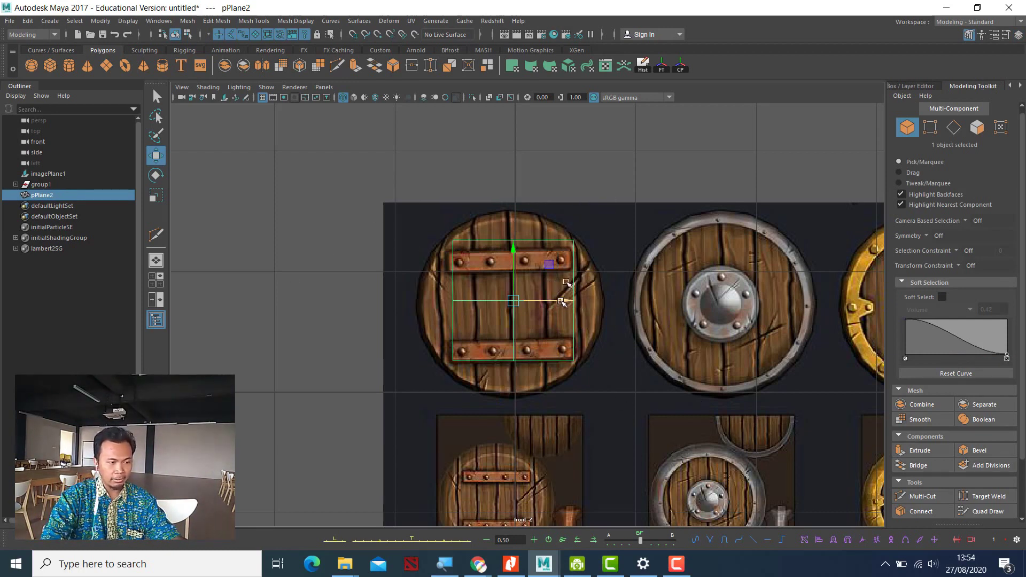
mouse_move(534, 302)
mouse_down()
mouse_move(540, 289)
mouse_move(529, 288)
mouse_move(510, 302)
mouse_move(535, 302)
mouse_up()
key(r)
key(w)
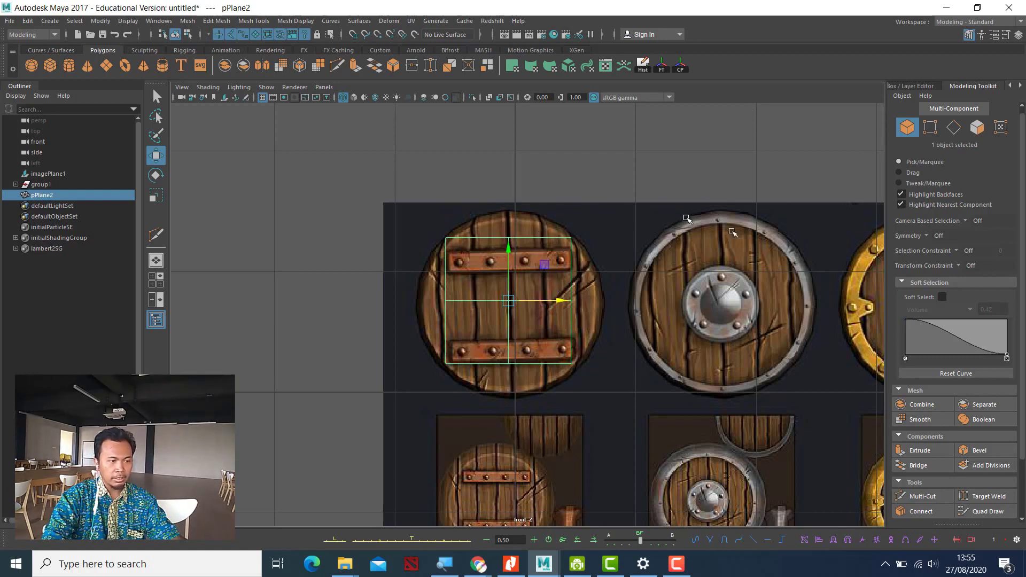
Step: Enter vertex editing on the plane and select its right and left middle vertices together
click(589, 198)
click(548, 294)
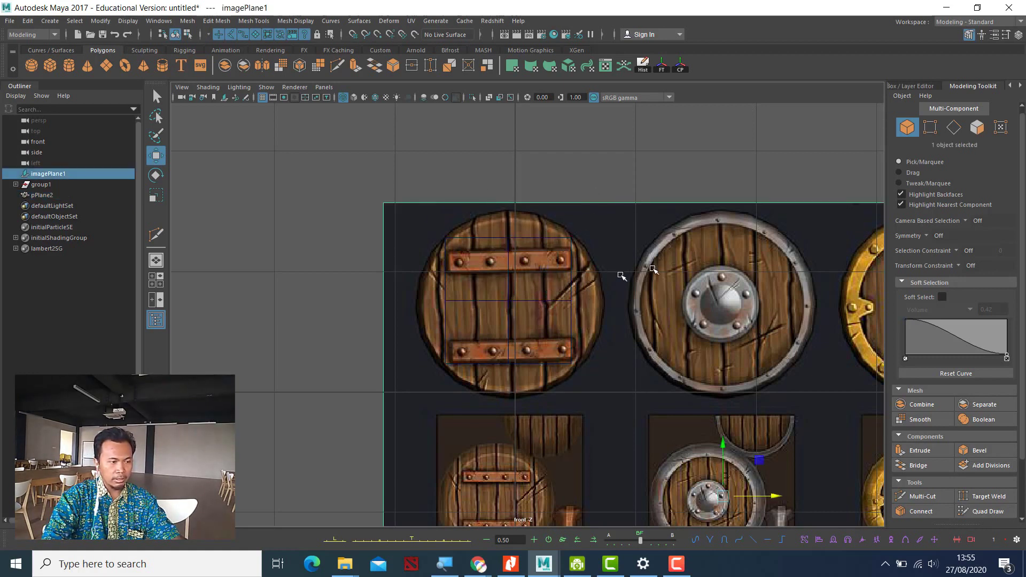
click(567, 301)
click(930, 127)
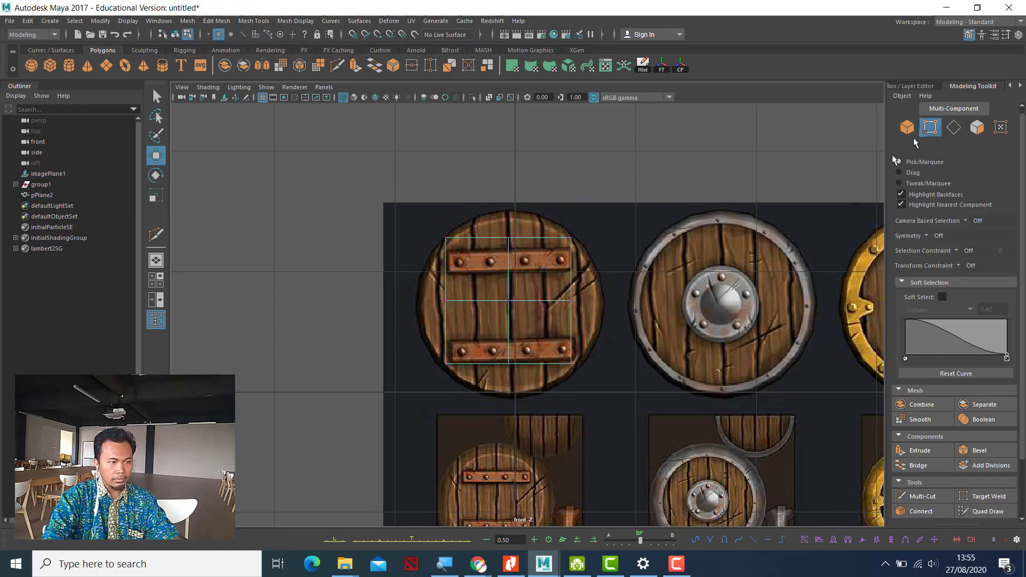
click(576, 318)
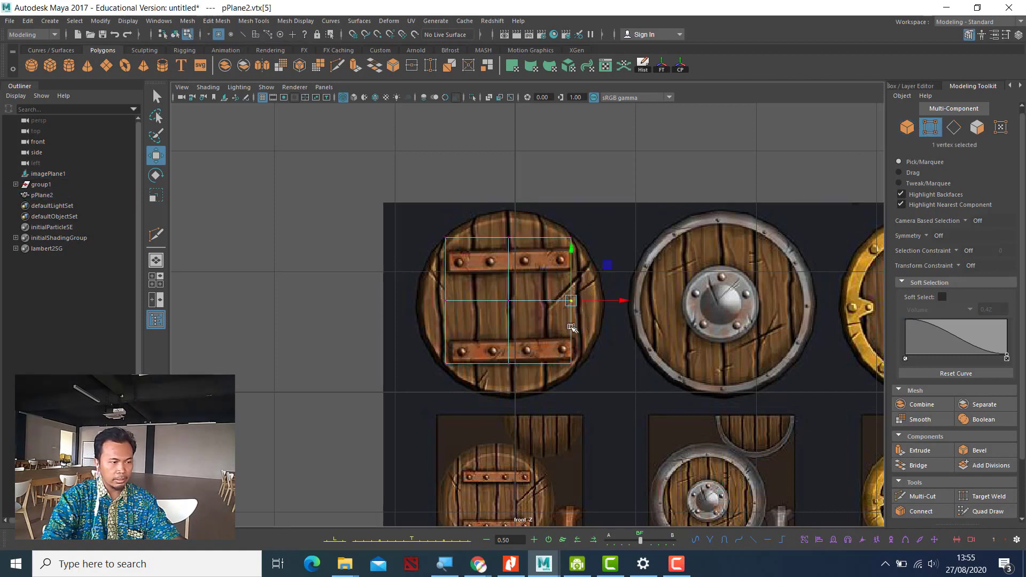
shift+click(433, 294)
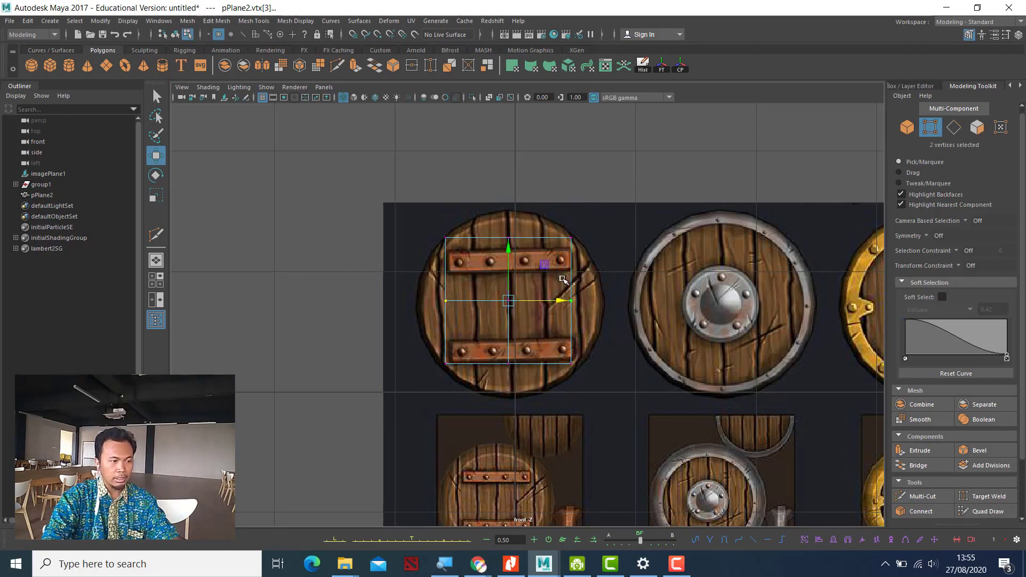
Step: Reselect the right middle vertex, add the left middle one, and leave only the right middle vertex selected
drag(547, 276, 588, 315)
click(630, 183)
click(570, 301)
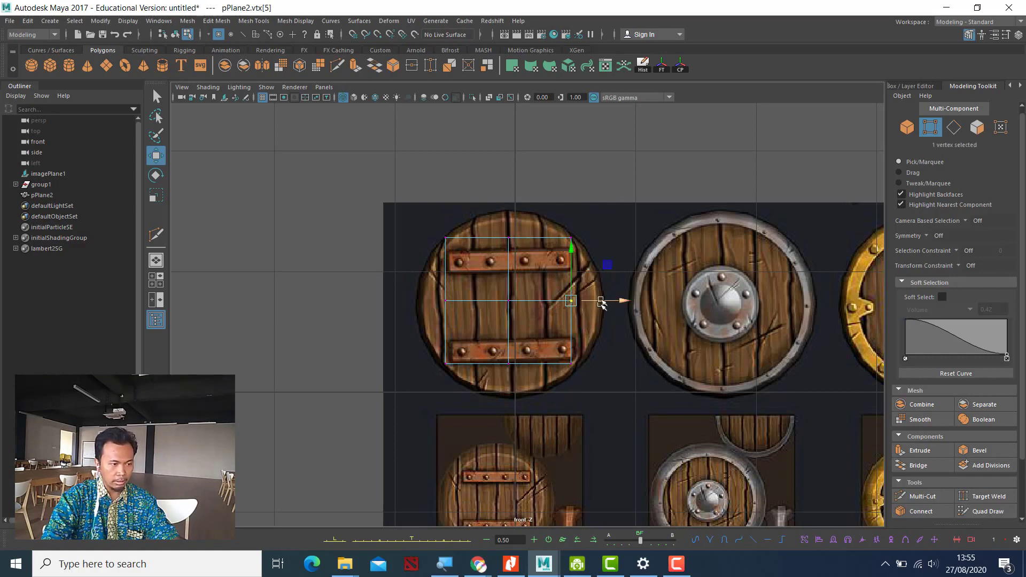
click(617, 194)
drag(612, 331, 538, 289)
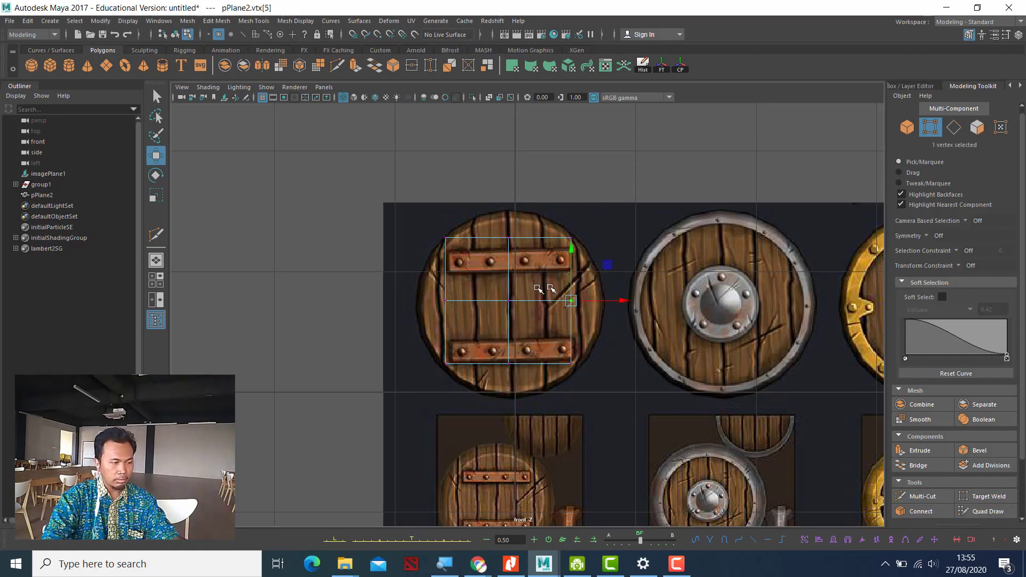
shift+drag(434, 291, 475, 321)
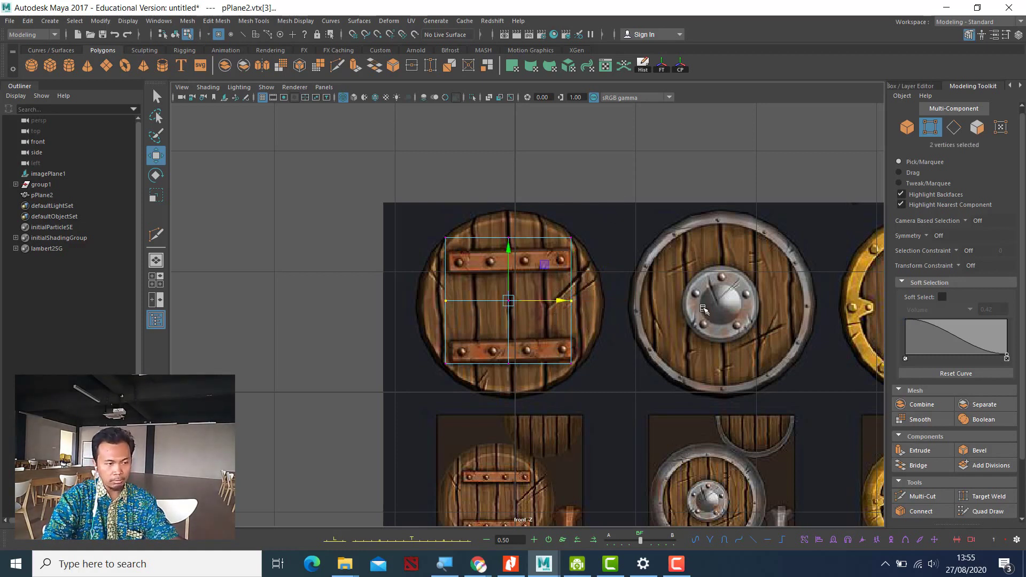
click(614, 185)
drag(553, 277, 626, 321)
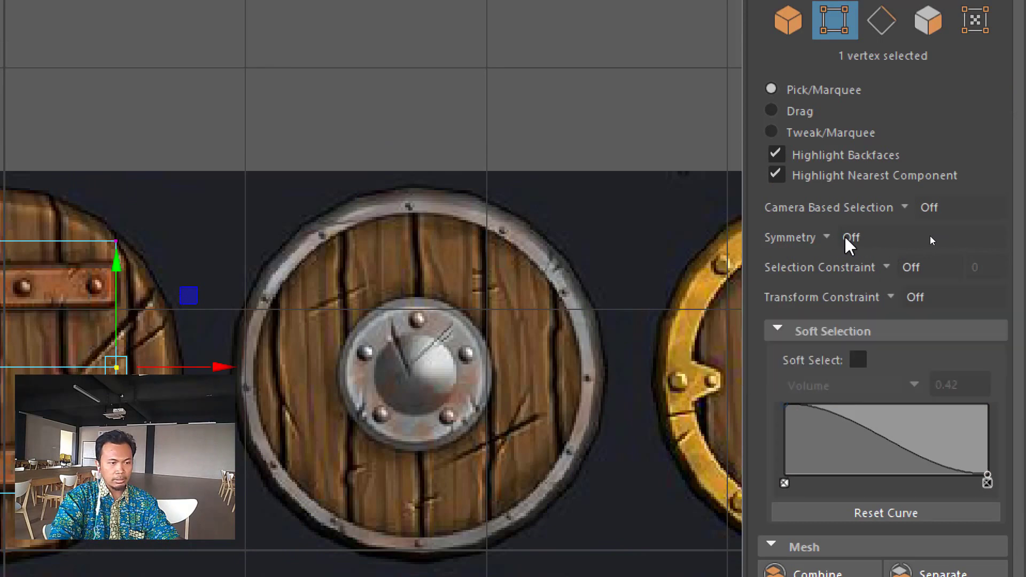
Step: Try World Z symmetry by pulling the right middle vertex out to the shield's edge, and undo that move
click(844, 238)
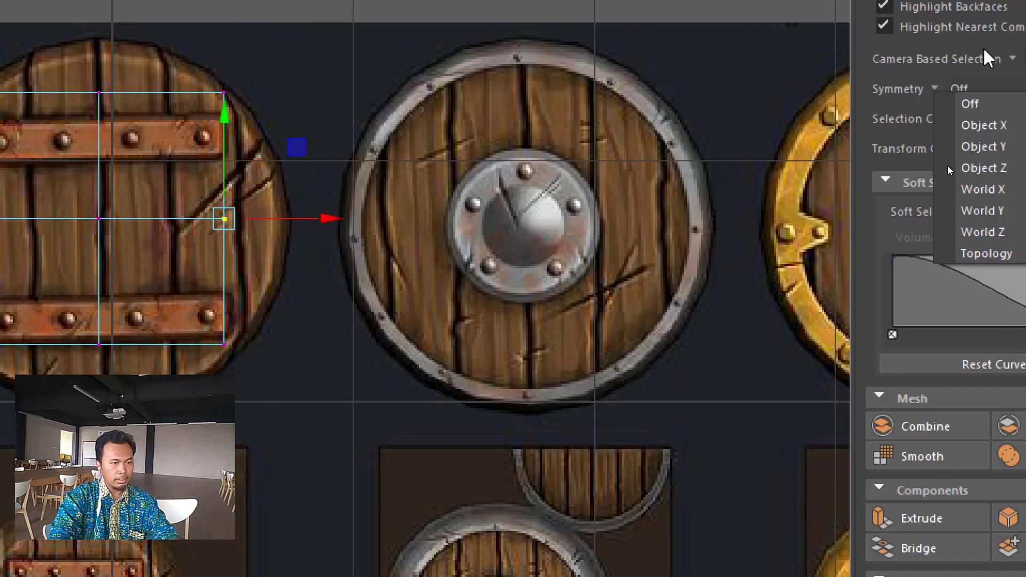
key(Escape)
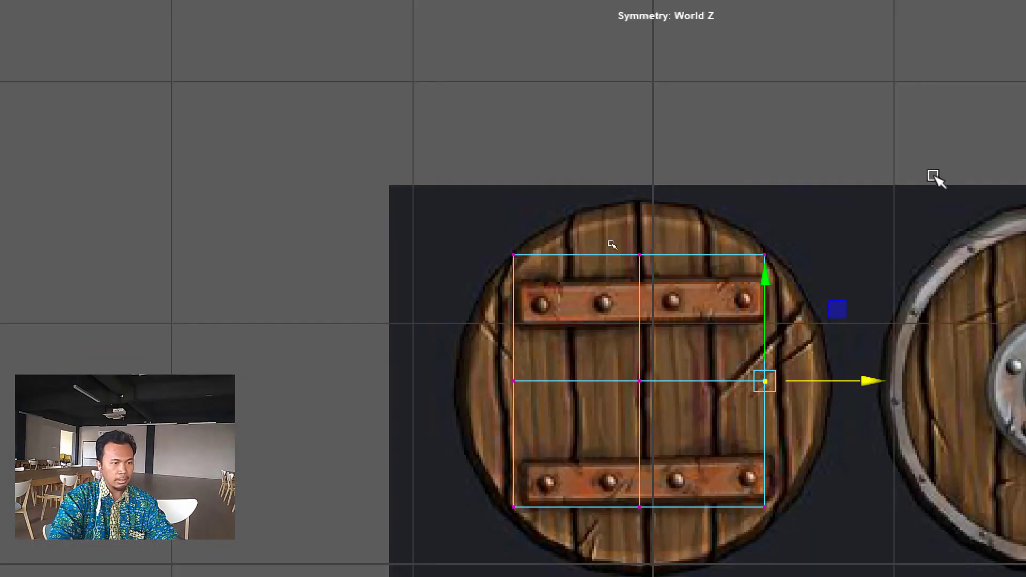
click(843, 283)
drag(725, 363, 823, 416)
drag(816, 380, 895, 381)
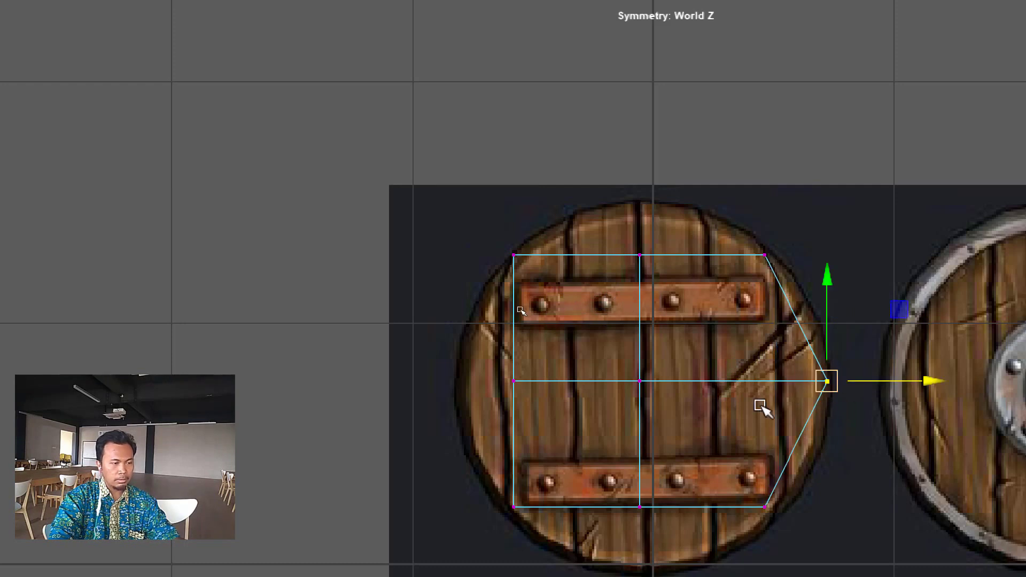
key(ctrl+z)
drag(547, 416, 550, 419)
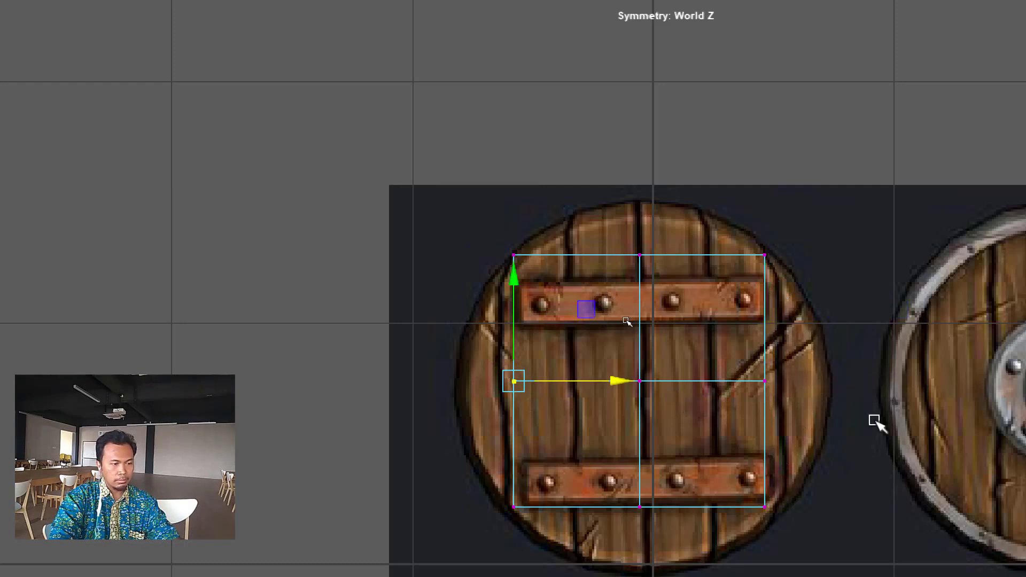
click(826, 388)
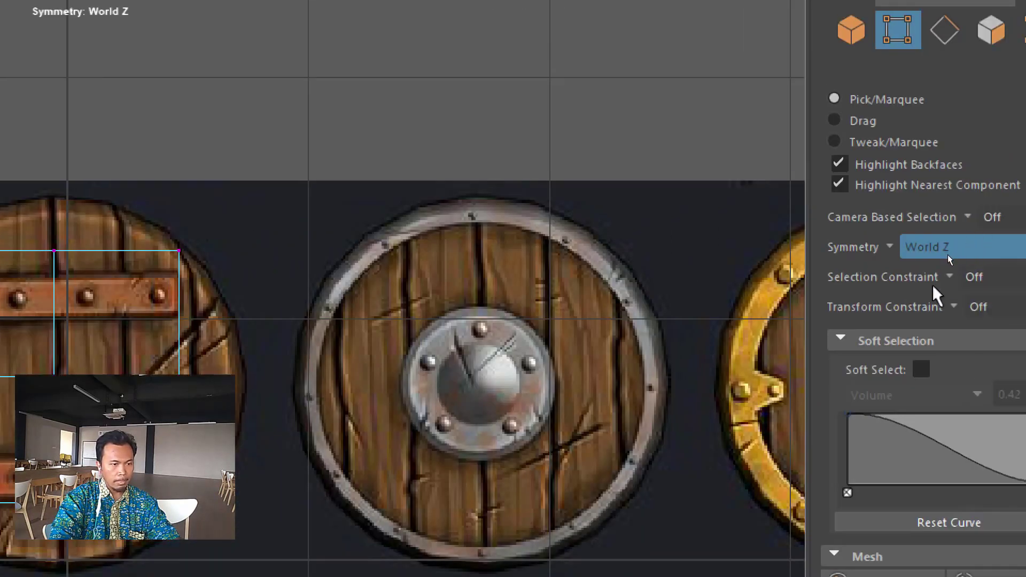
Step: Try Object Z, World Y and World X symmetry with the right middle vertex, and turn symmetry off
click(928, 244)
click(927, 326)
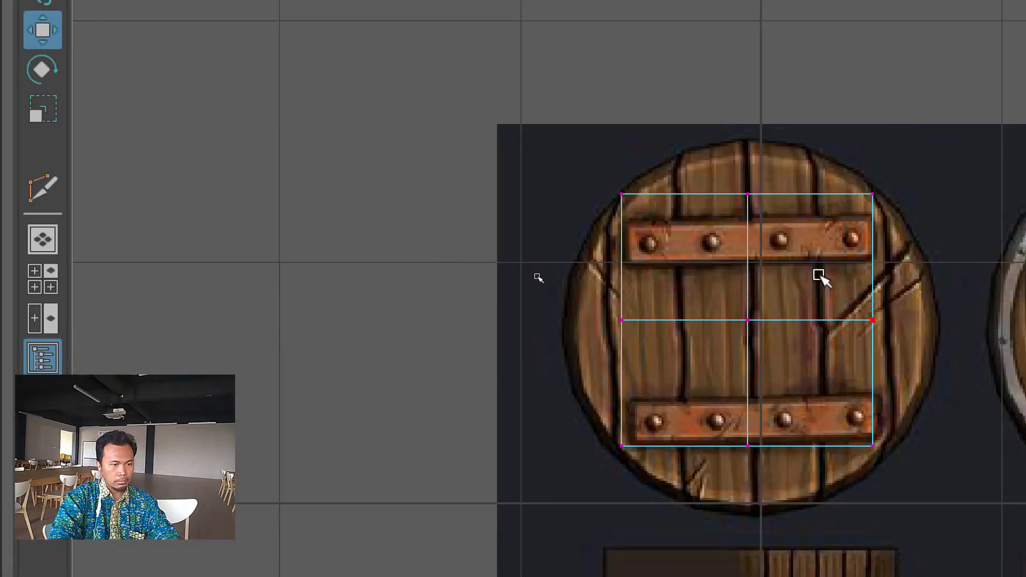
click(914, 362)
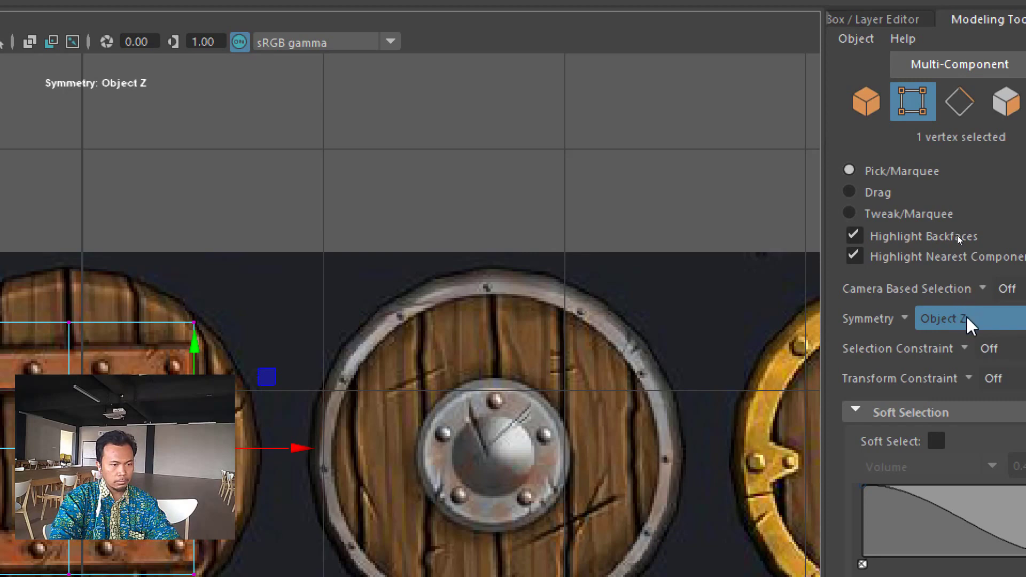
click(915, 323)
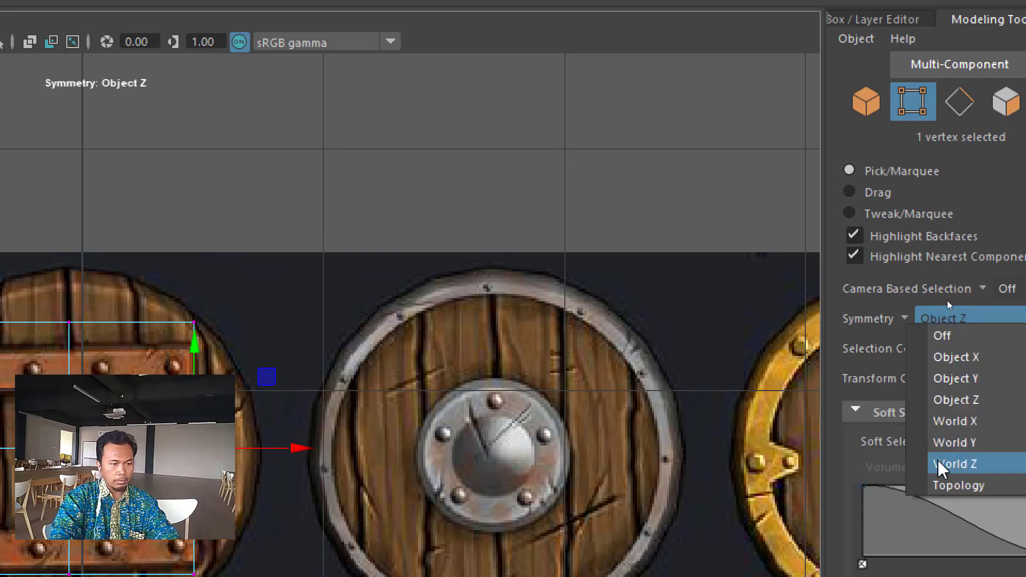
click(933, 443)
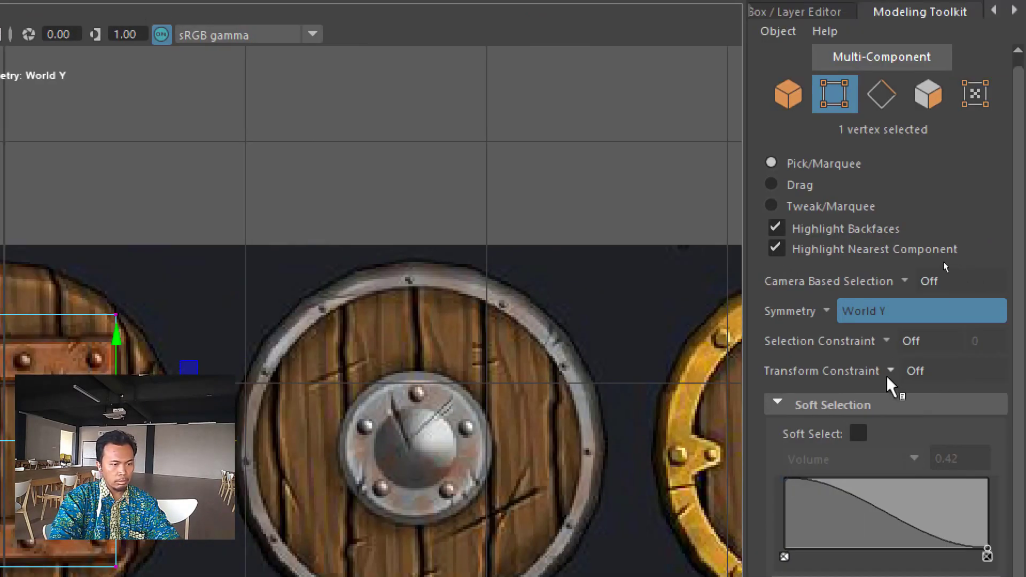
click(831, 314)
click(866, 403)
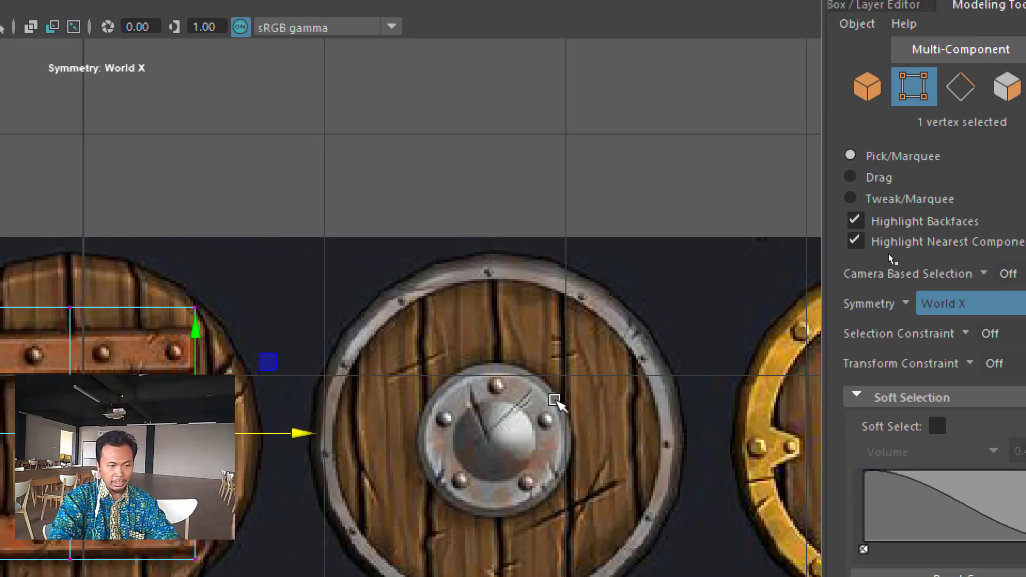
click(910, 300)
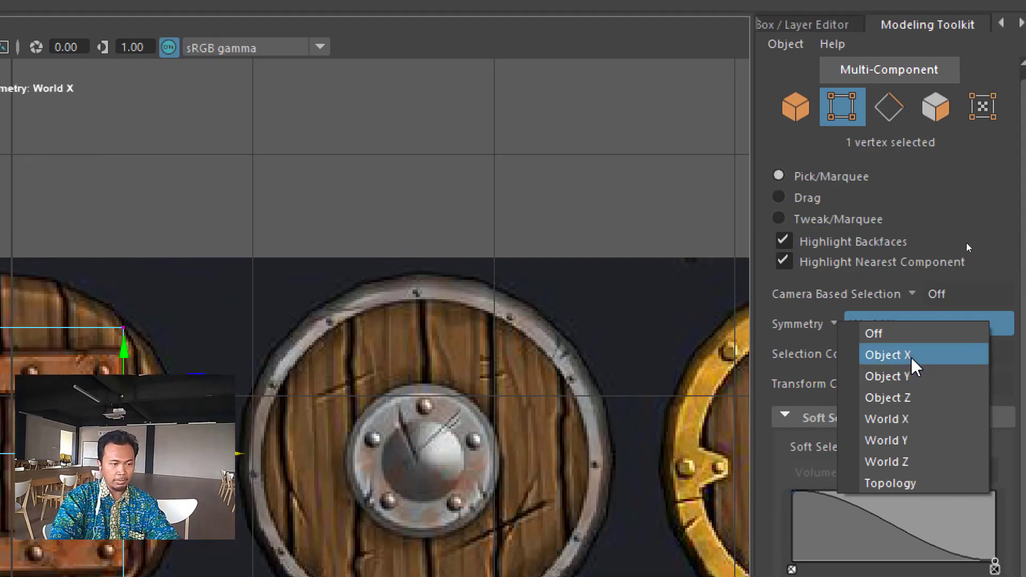
click(909, 332)
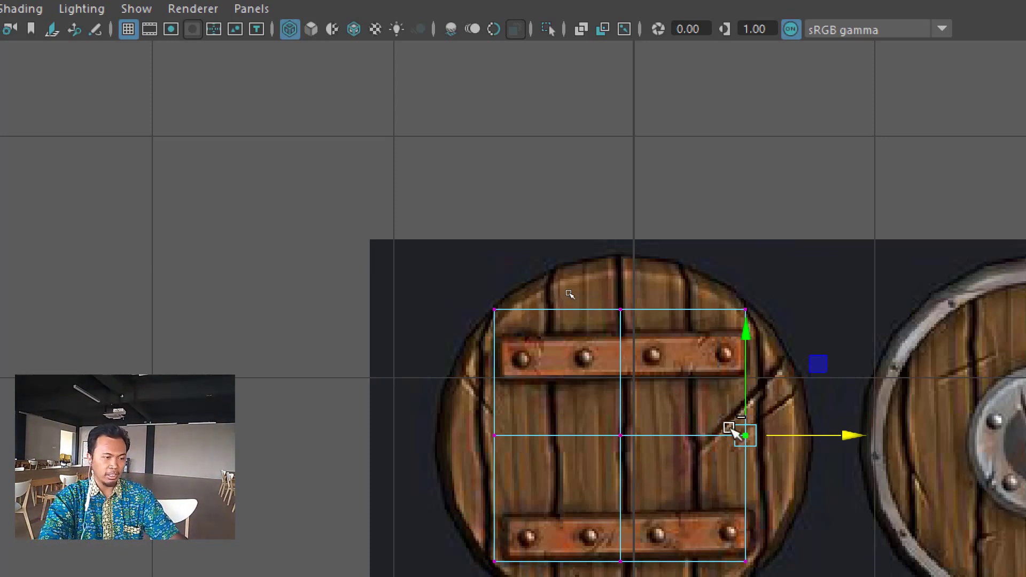
Step: Undo the recent symmetry changes and vertex selections back to object selection mode
key(ctrl+z)
key(ctrl+z)
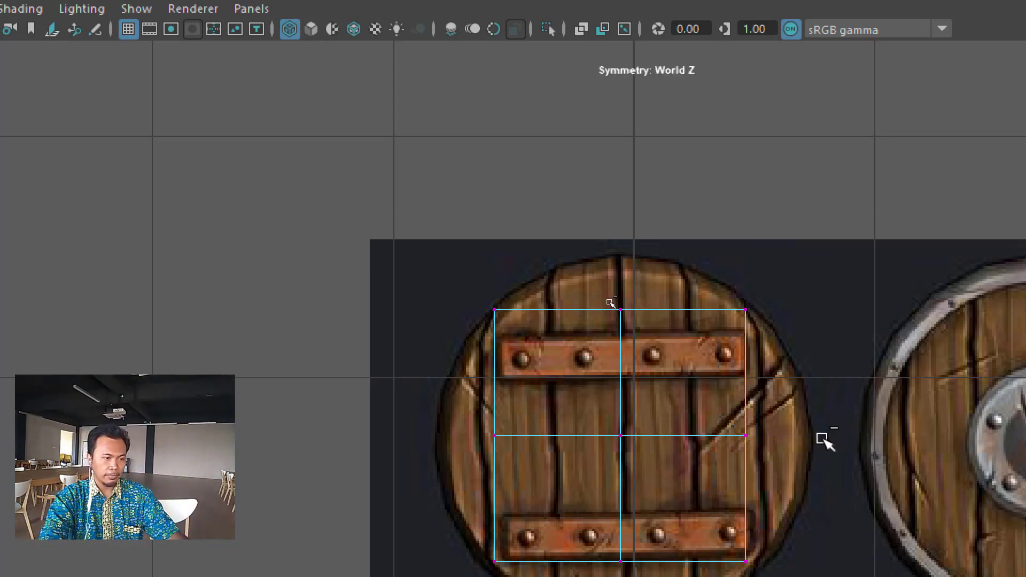
key(ctrl+z)
key(ctrl+z)
key(ctrl+z)
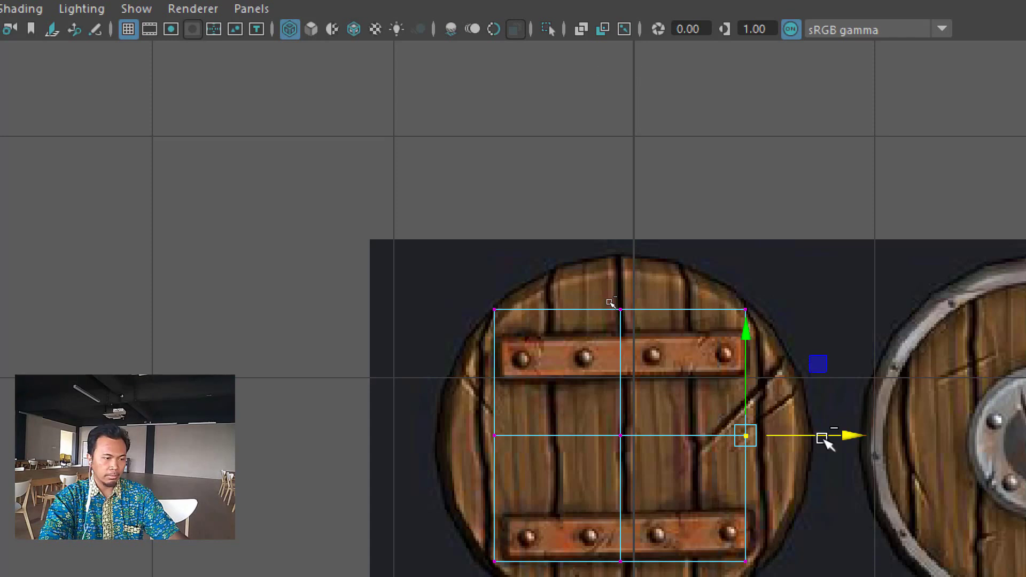
key(ctrl+z)
key(ctrl+z)
key(ctrl+z)
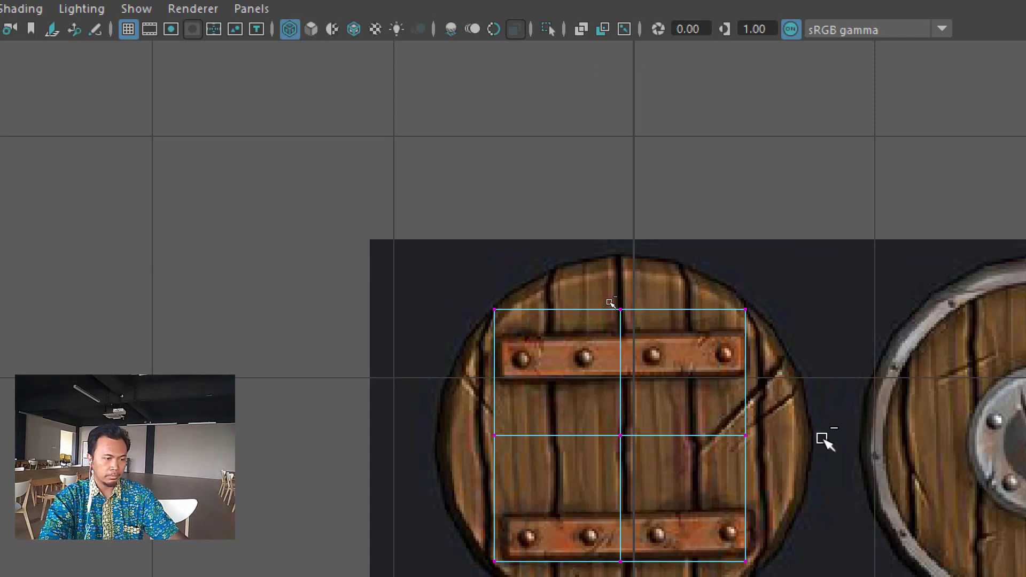
key(ctrl+z)
key(ctrl+z)
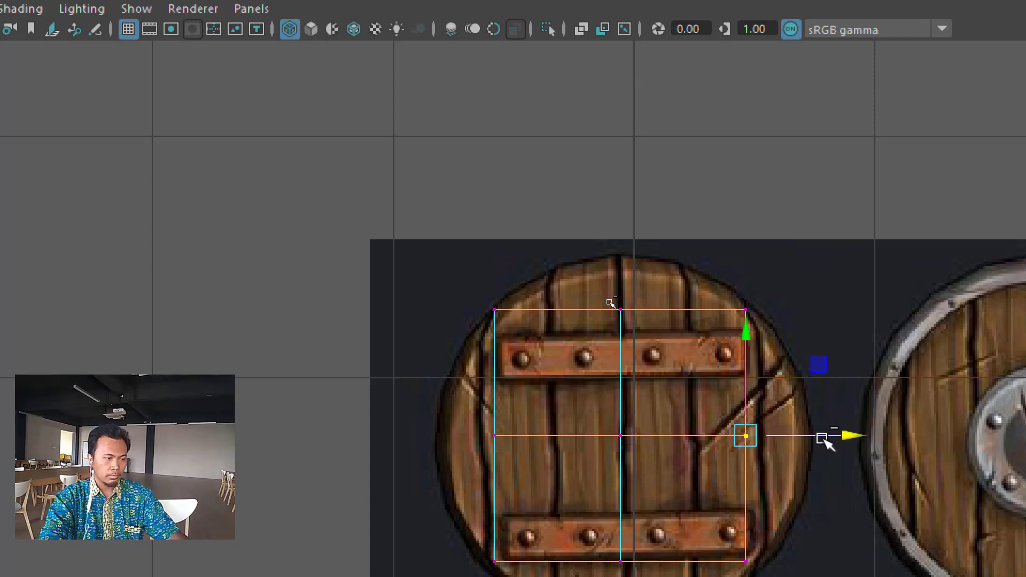
key(ctrl+z)
key(ctrl+z)
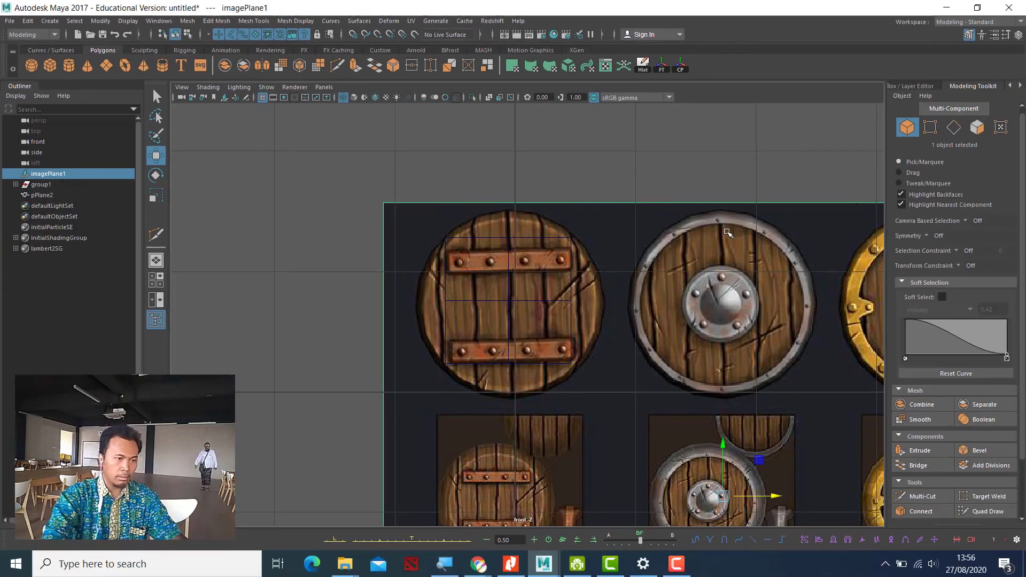
Step: Enter face editing on the plane and select all its faces, followed by only the upper-right face
click(976, 129)
double_click(569, 278)
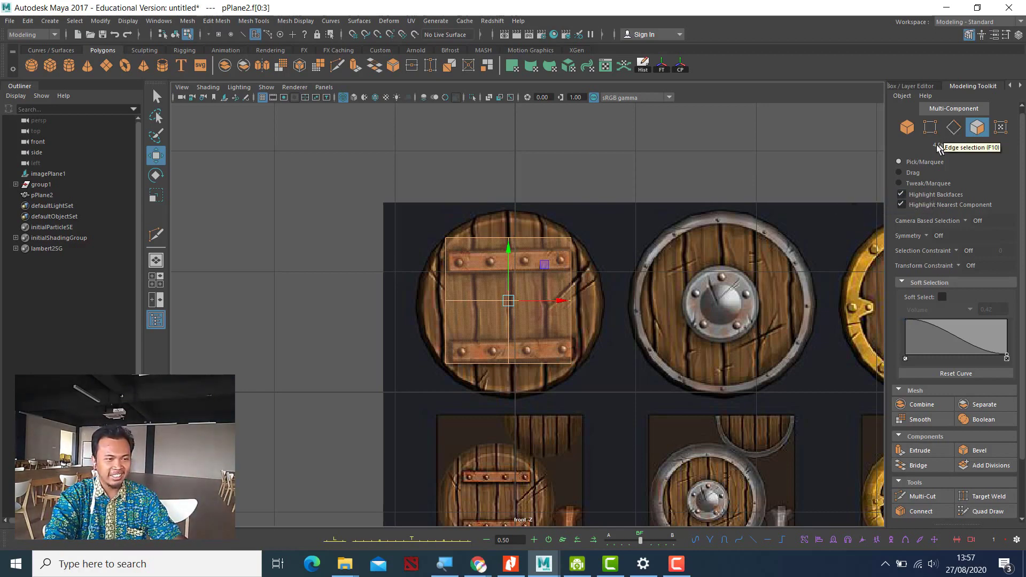
click(568, 244)
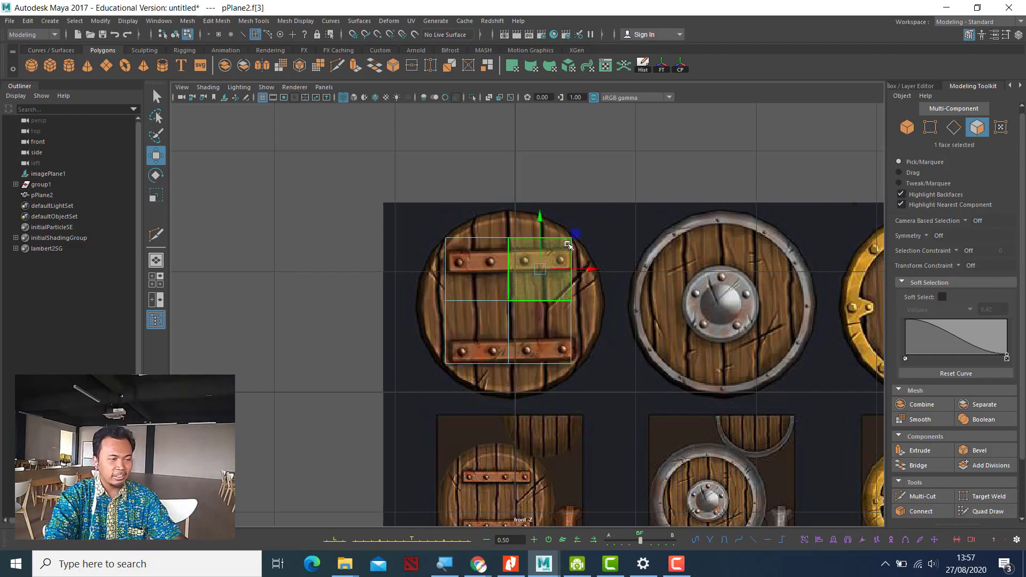
Step: Switch to vertex editing with World Z symmetry and select the plane's right and left middle vertices
click(932, 130)
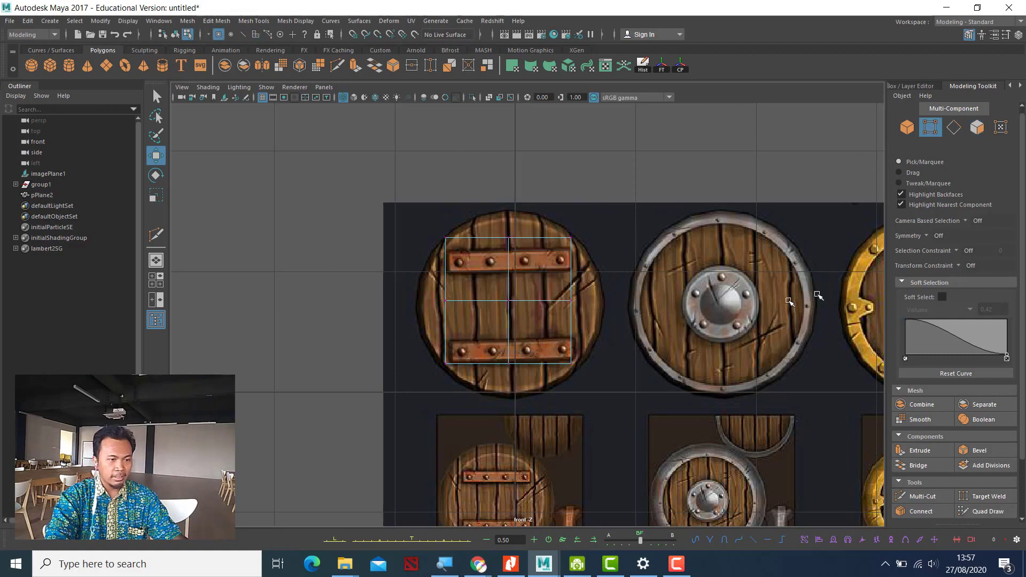
click(922, 238)
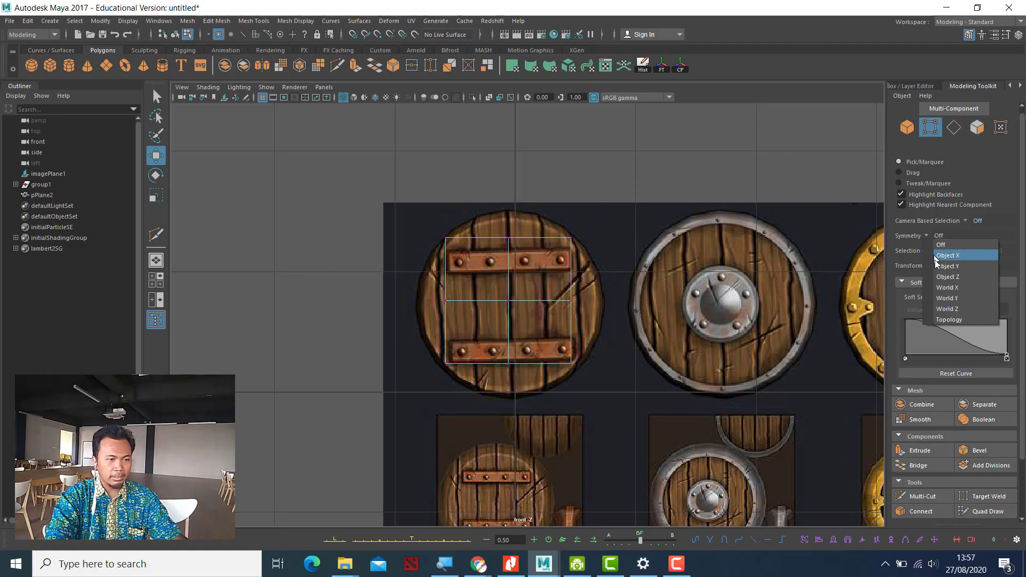
click(939, 309)
drag(566, 291, 578, 330)
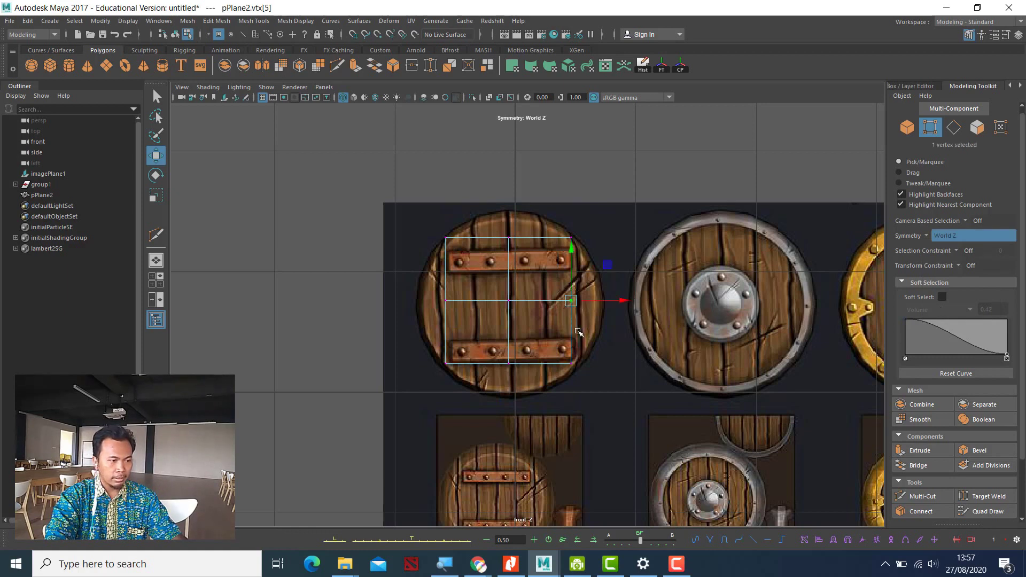
drag(623, 299, 626, 301)
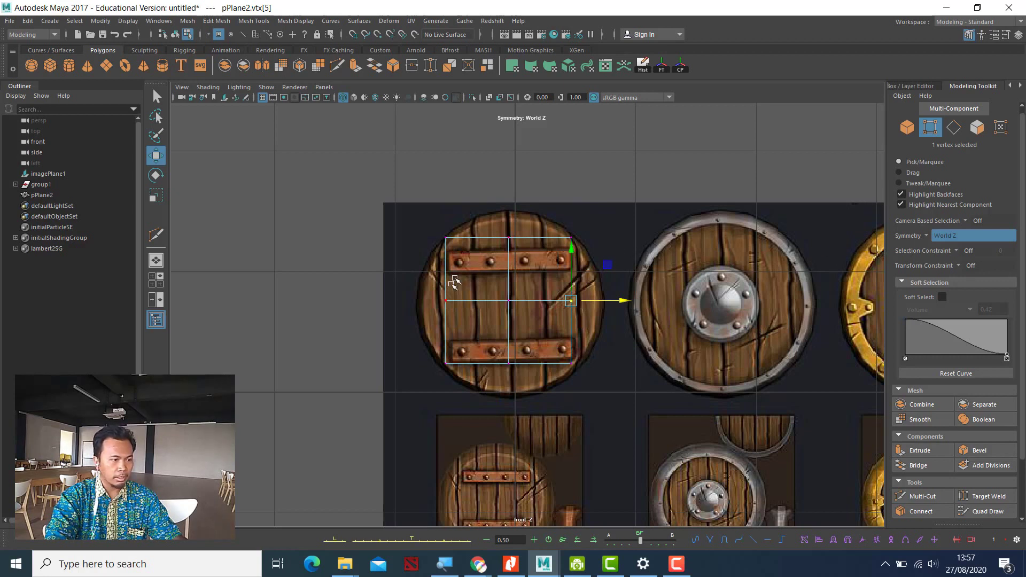
drag(431, 292, 456, 313)
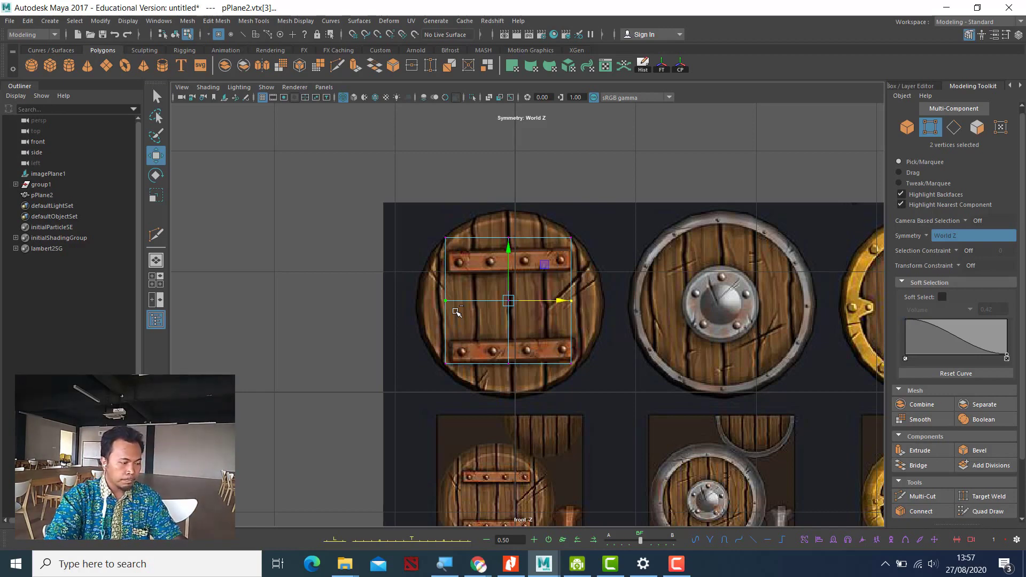
Step: Scale the plane's left and right middle vertices outward to just inside the first shield's rim
scroll(463, 311, up, 3)
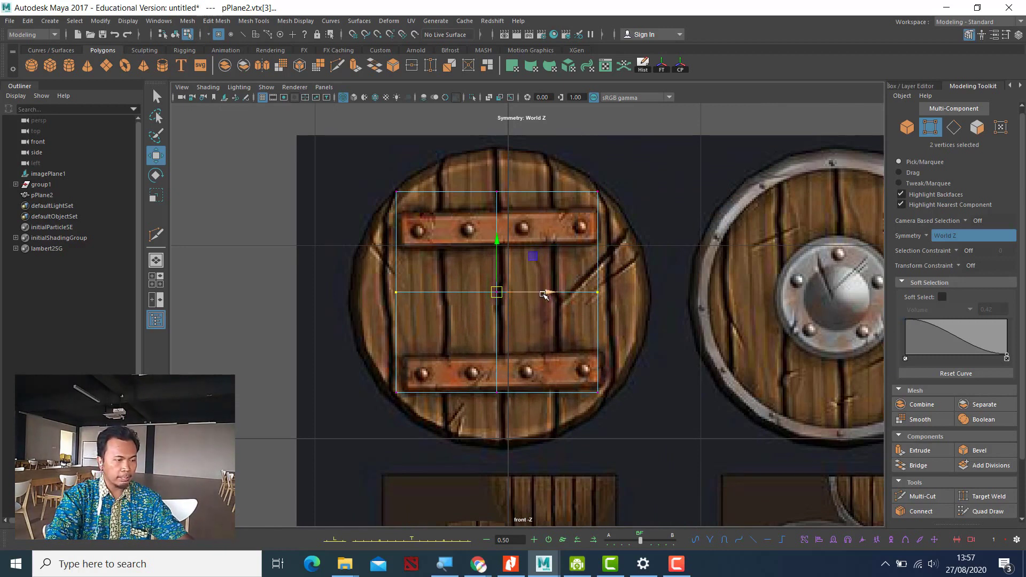
key(r)
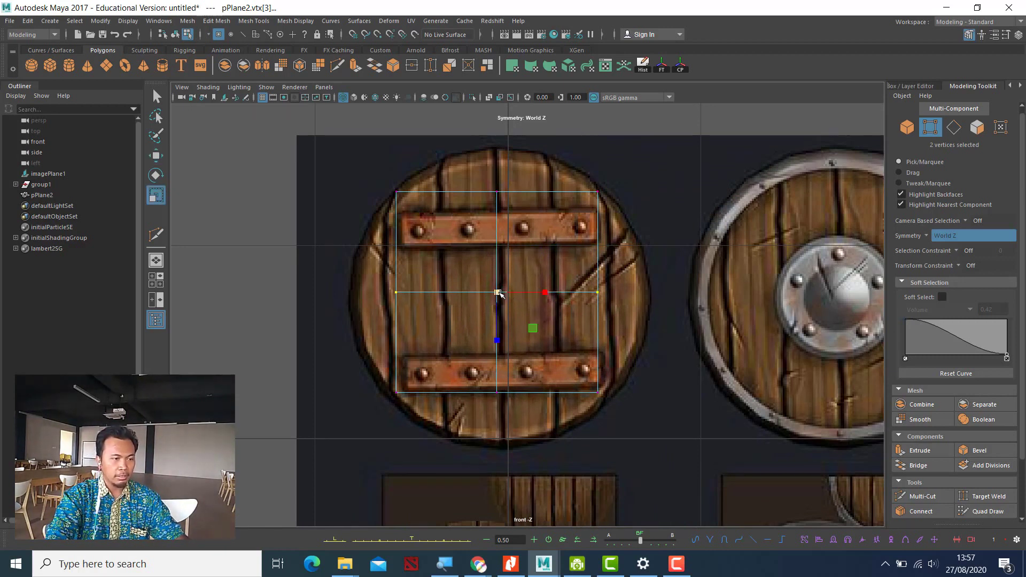
drag(500, 292, 530, 294)
key(ctrl+z)
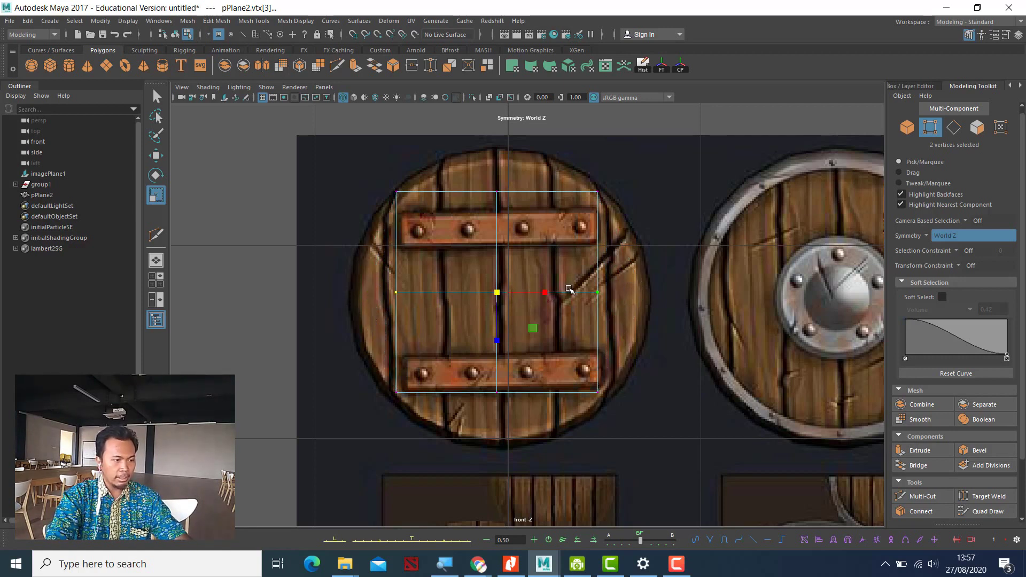
drag(502, 297, 543, 298)
Step: Select the plane's upper and lower middle vertices and scale them outward to the shield's edge, forming an octagon
drag(485, 185, 515, 211)
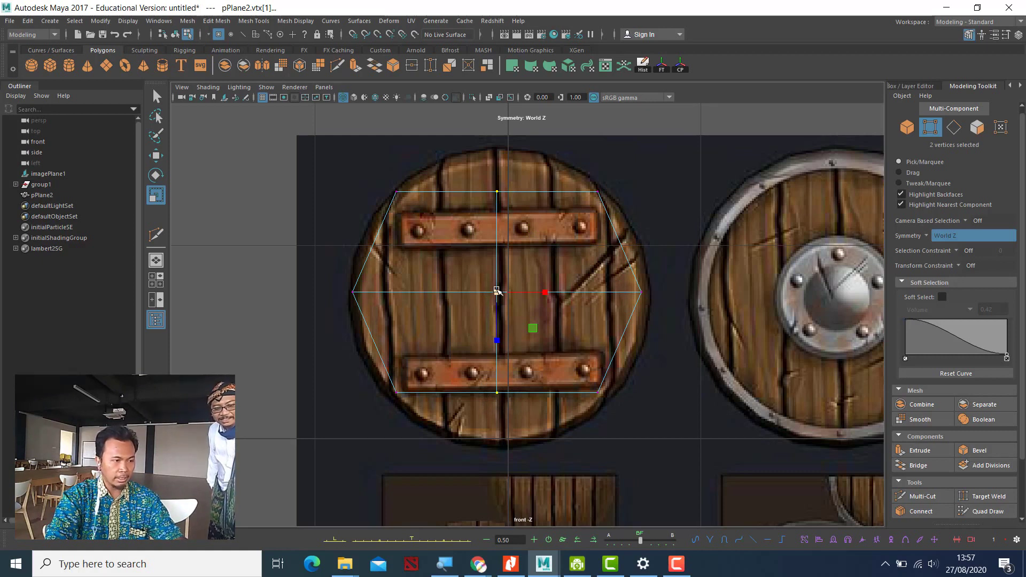
drag(497, 292, 501, 299)
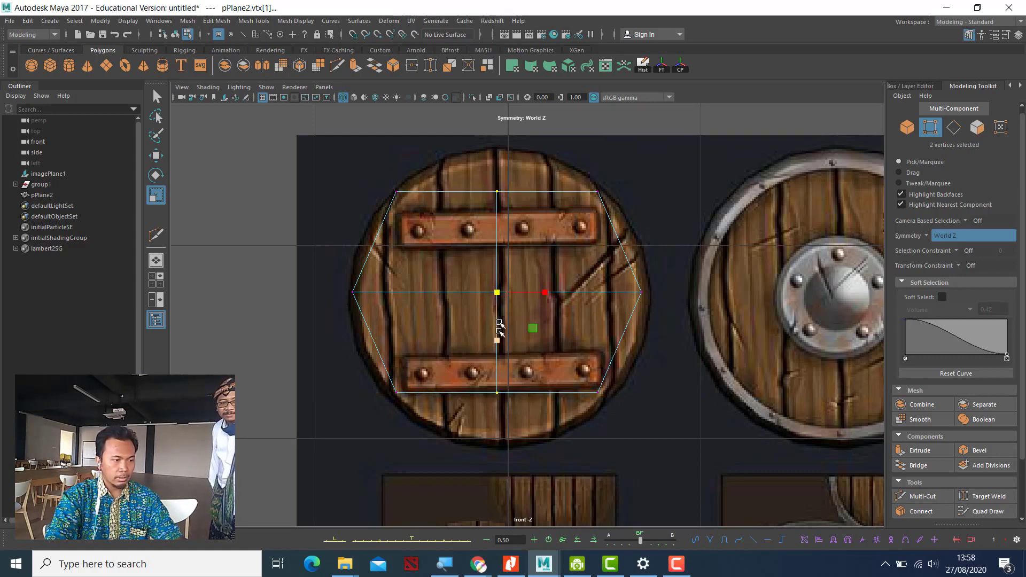
drag(497, 293, 540, 308)
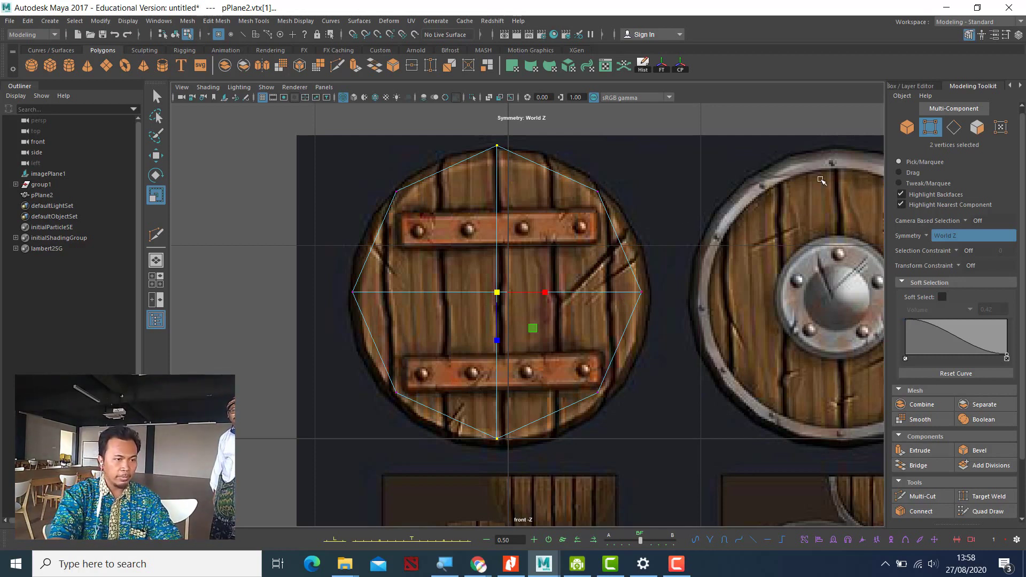
Step: Return to object selection and move the whole plane slightly right and down to centre it on the first shield
click(912, 132)
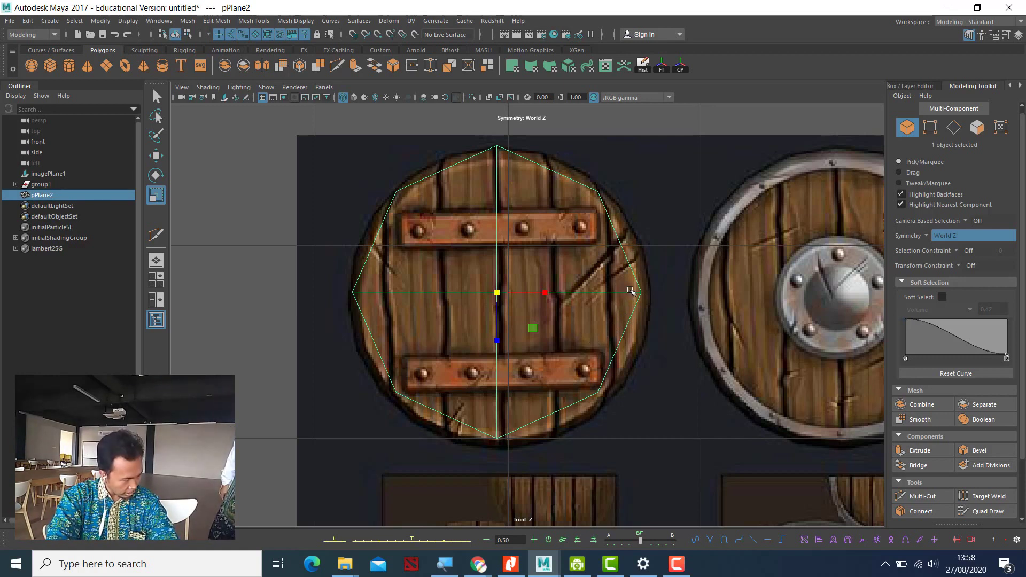
click(629, 280)
click(614, 281)
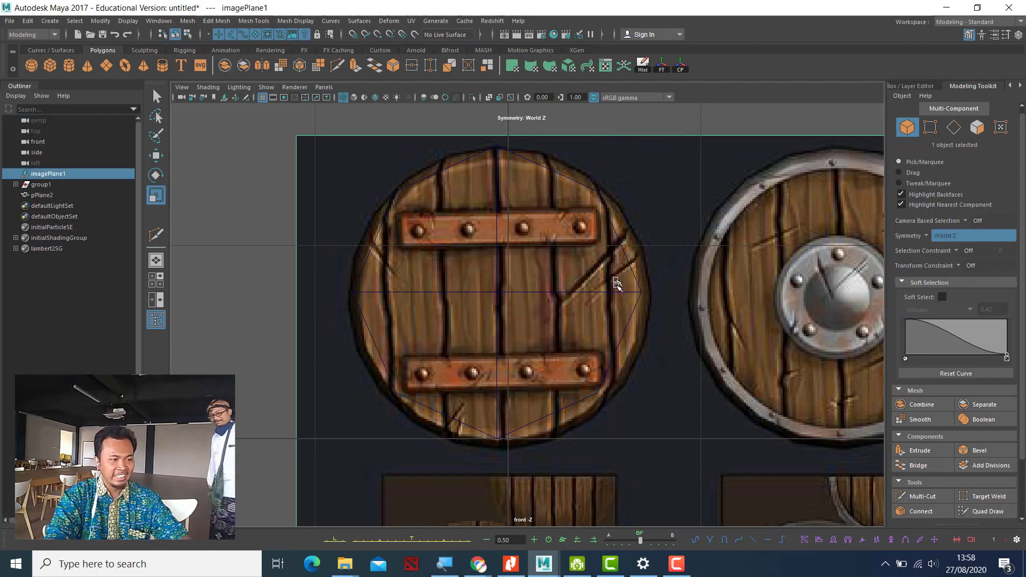
click(618, 293)
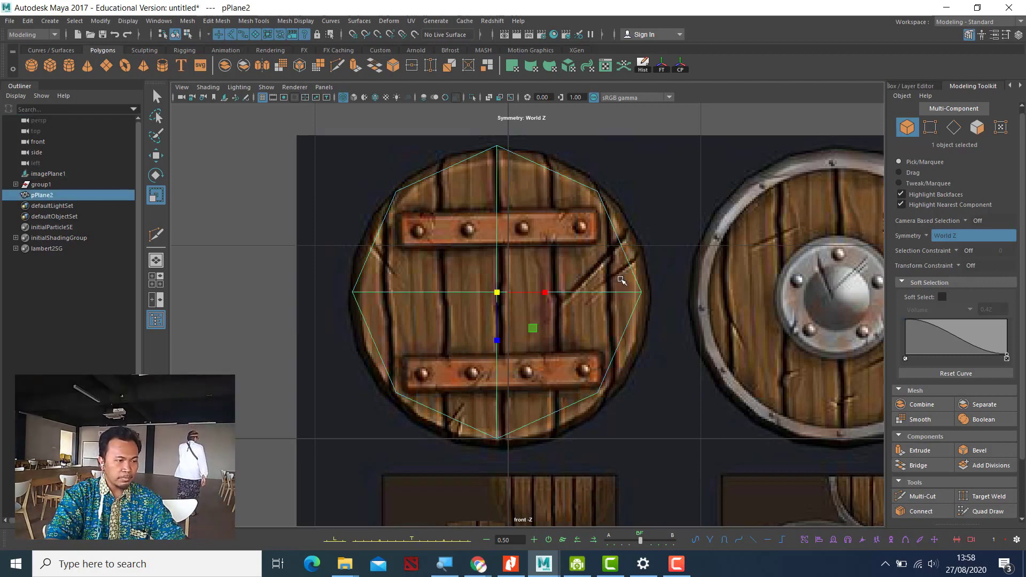
key(w)
drag(546, 294, 549, 295)
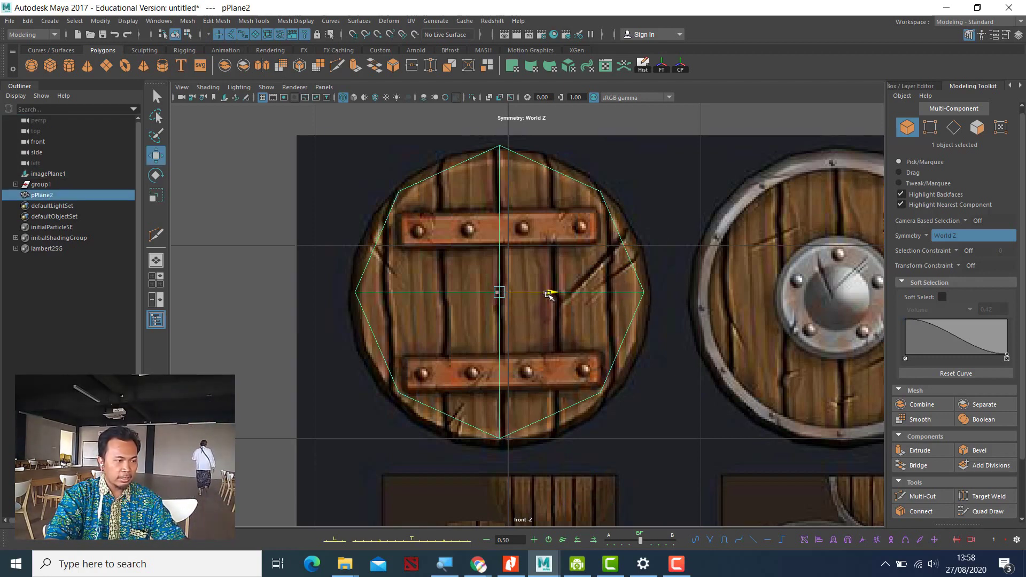
click(499, 260)
click(500, 261)
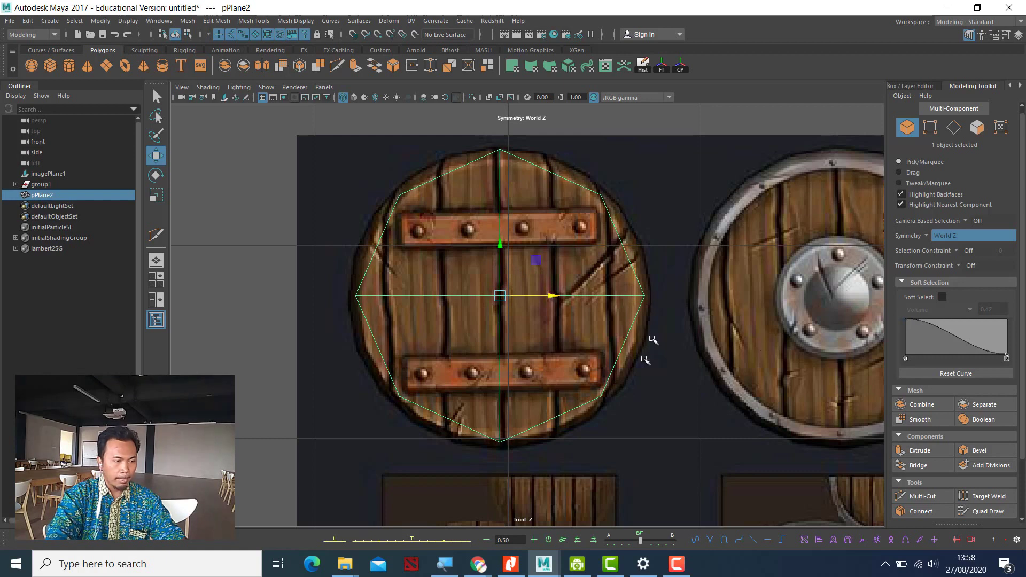
click(676, 565)
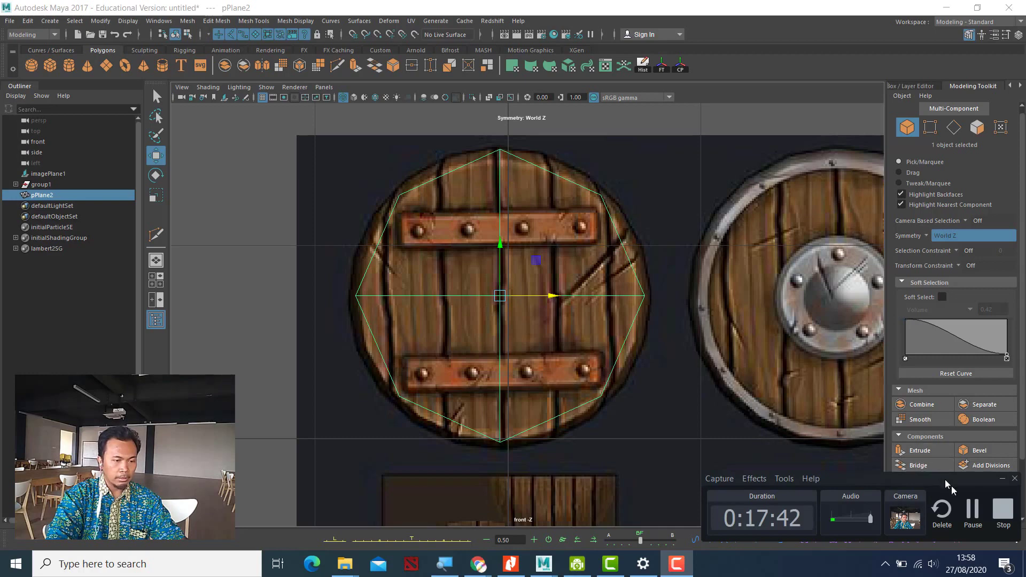
click(971, 510)
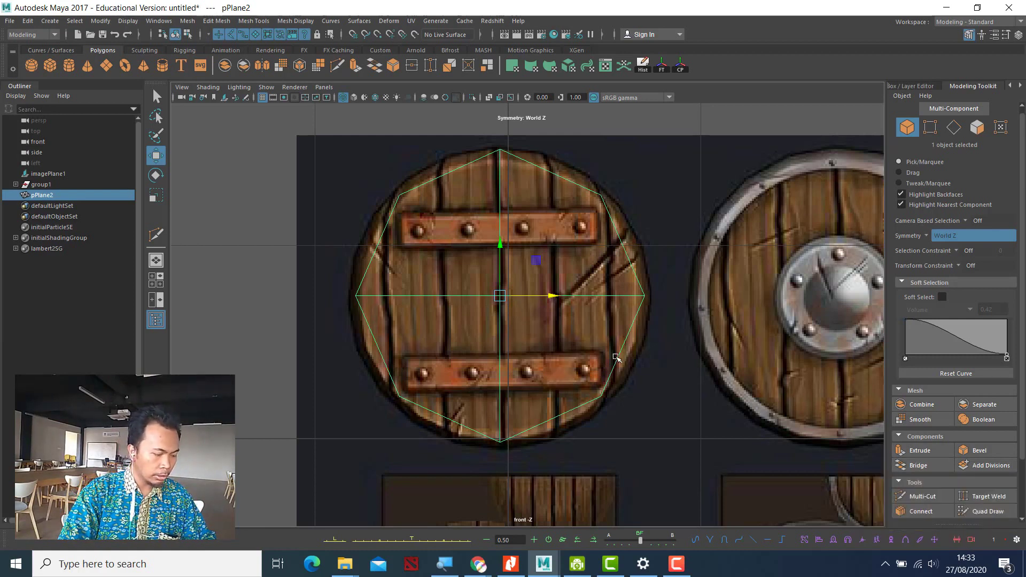
alt+drag(533, 365, 523, 366)
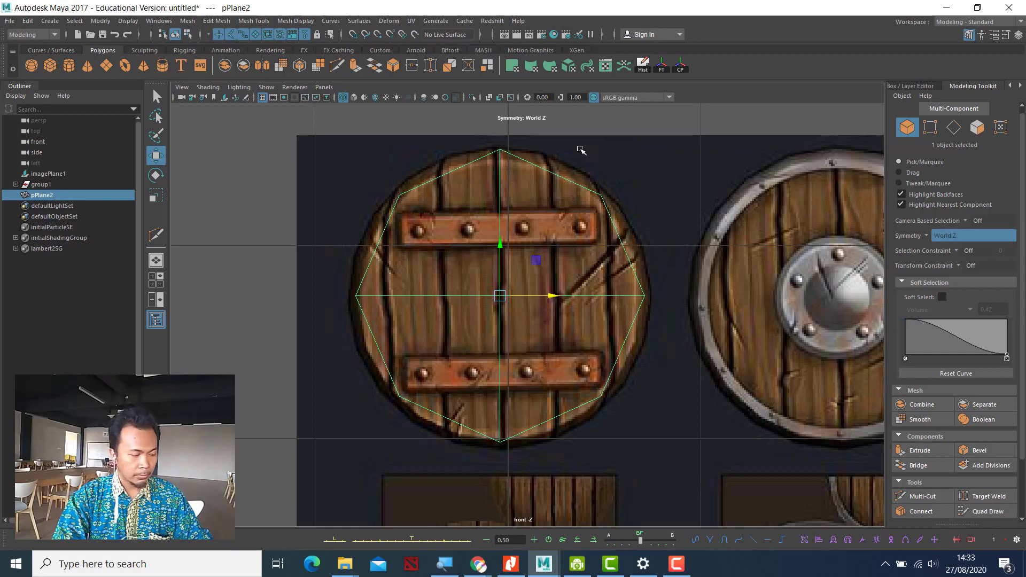
Step: Compare the octagonal plane in smooth mesh preview and in its unsmoothed display
key(3)
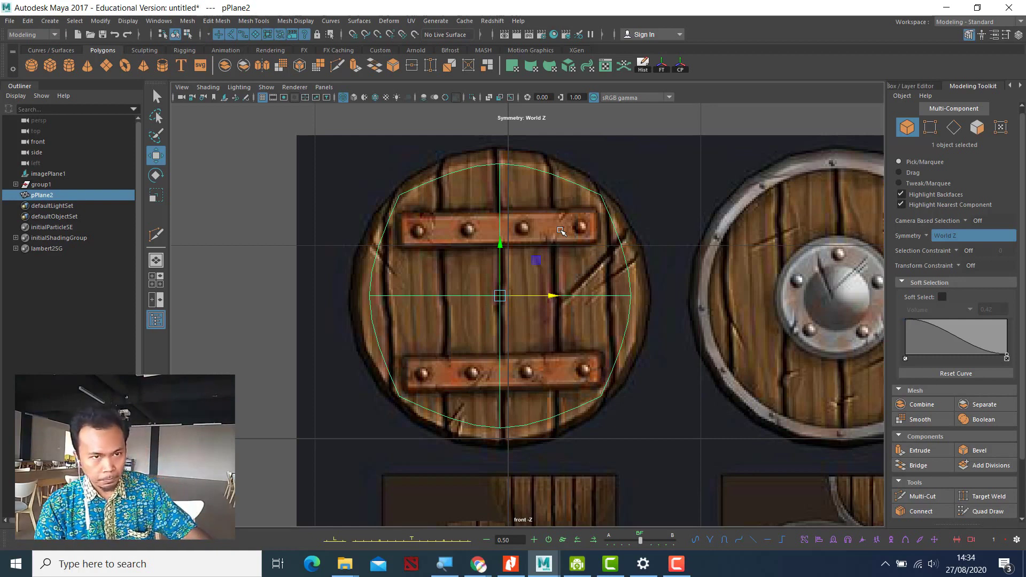
key(1)
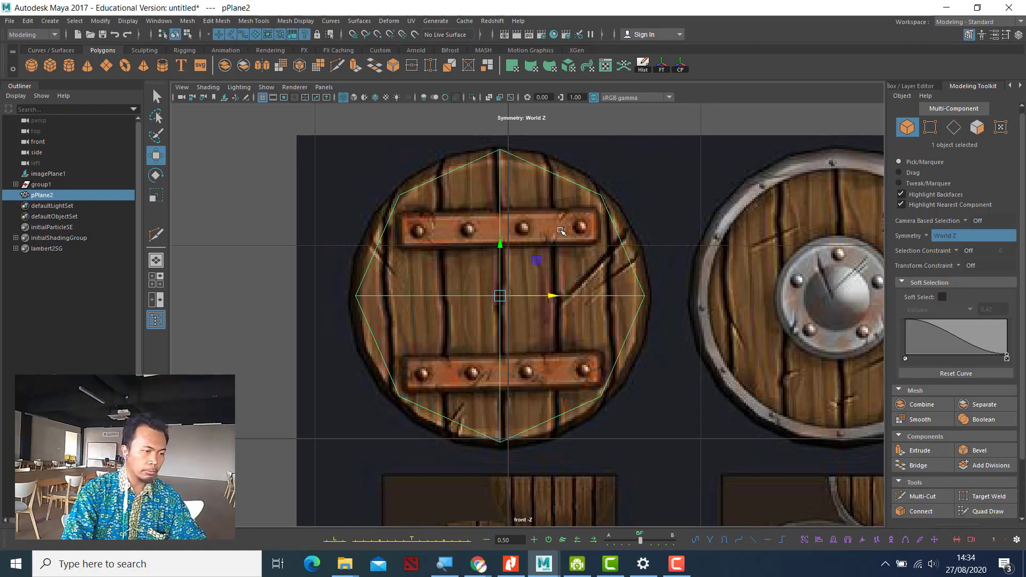
key(3)
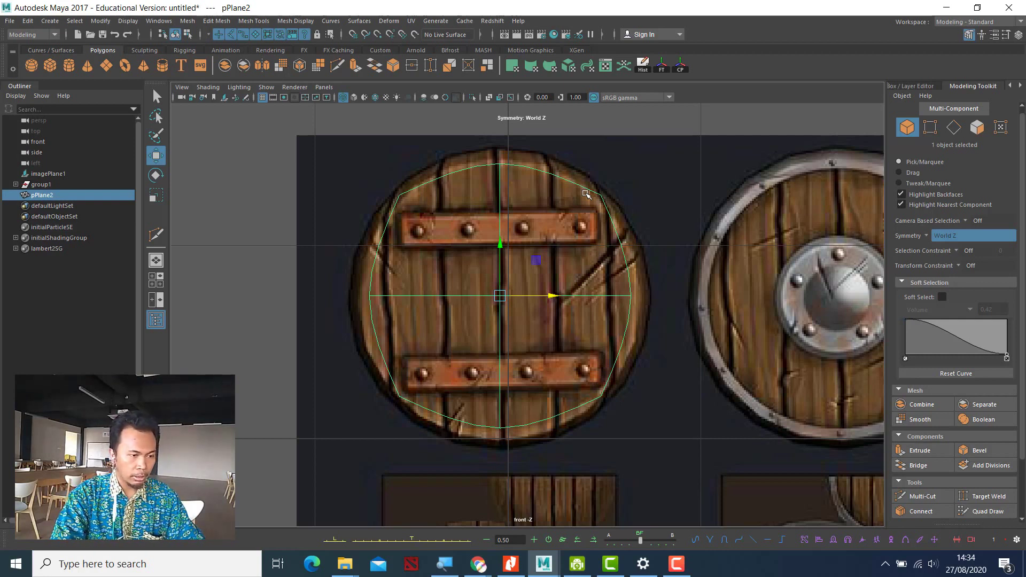
key(1)
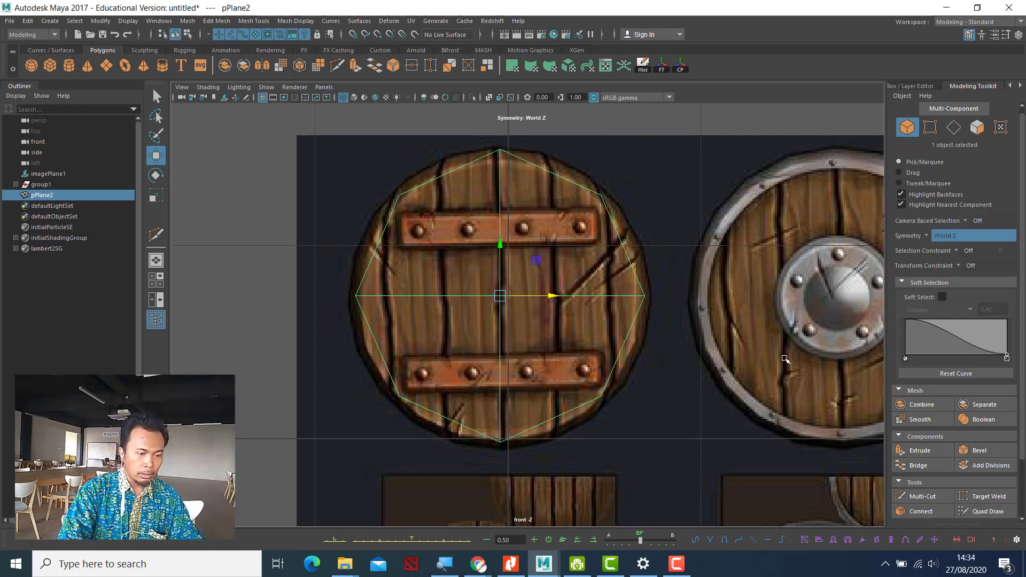
Step: Select all four faces of the octagonal plane and scale them down uniformly to a little over half the shield's width
click(992, 128)
click(977, 127)
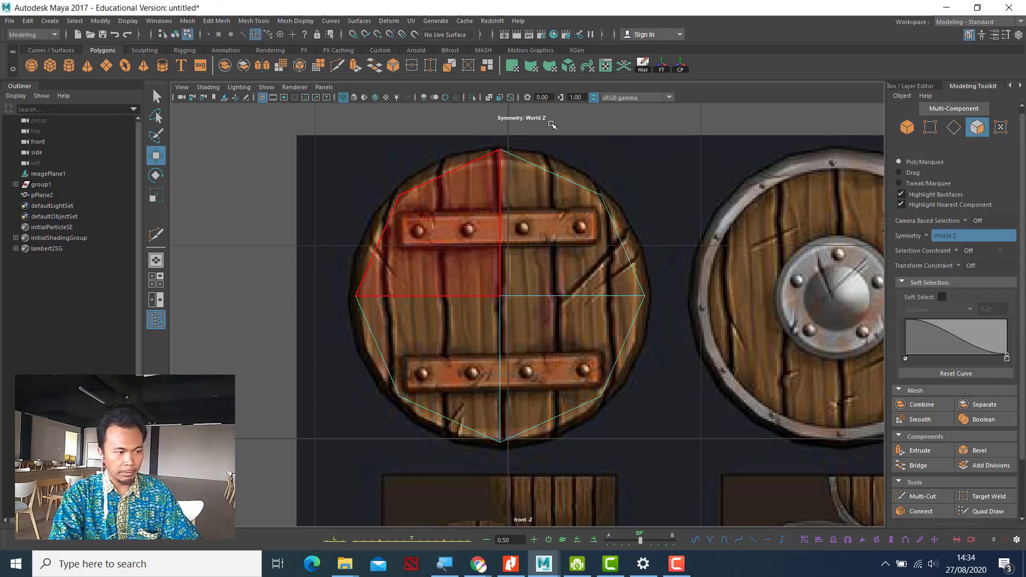
click(570, 241)
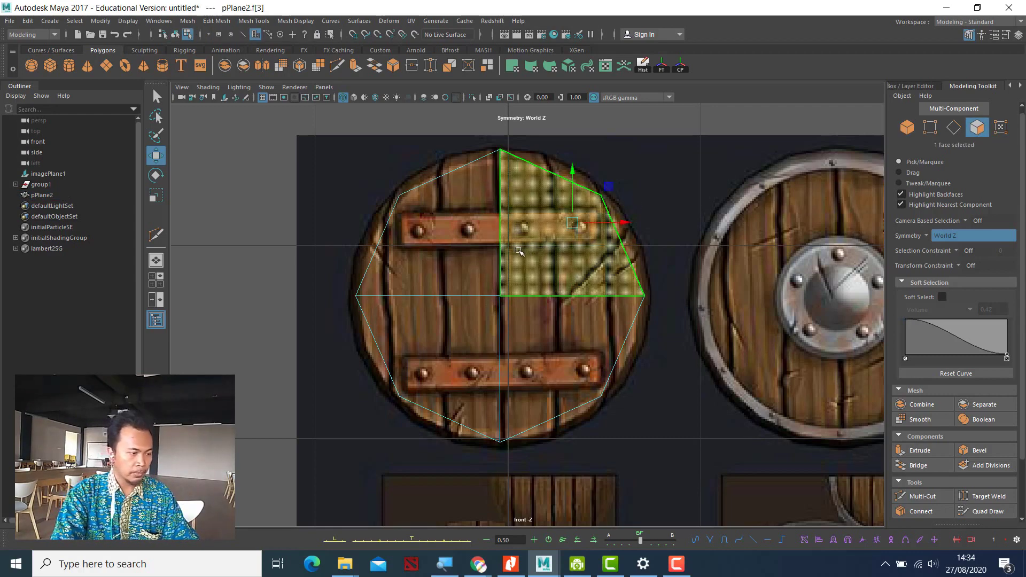
shift+click(464, 255)
shift+click(458, 337)
shift+click(517, 339)
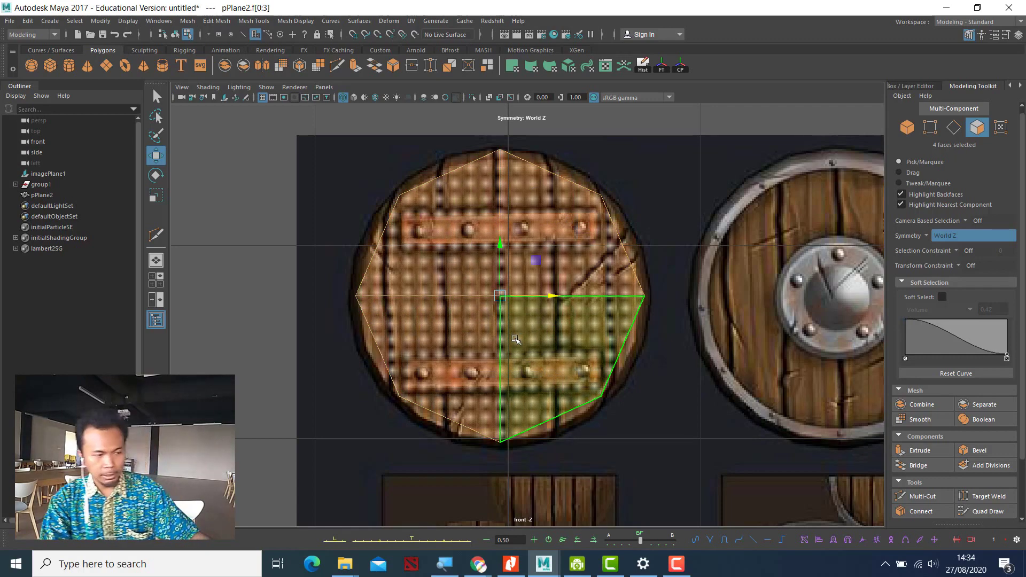
key(r)
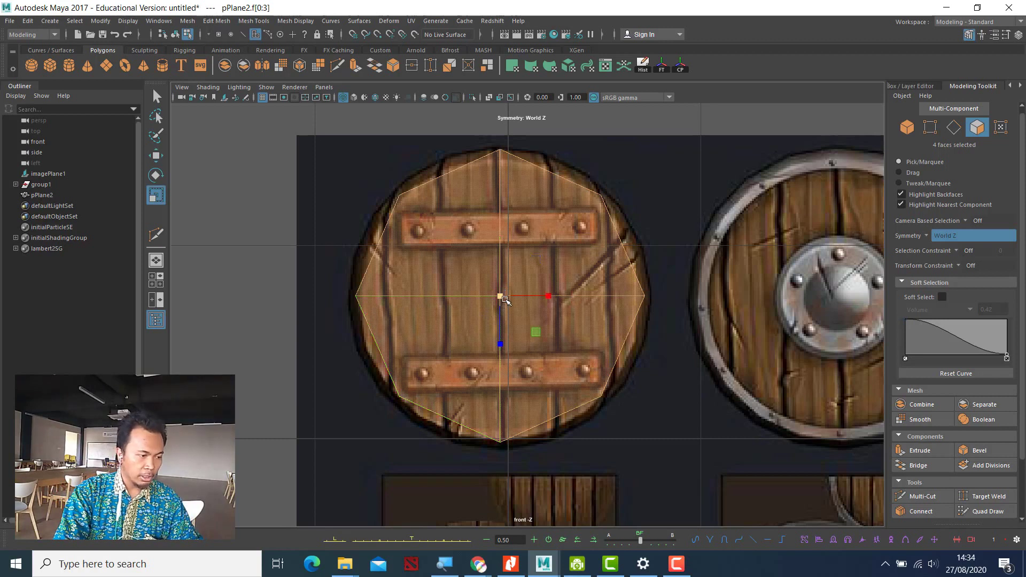
drag(503, 297, 435, 279)
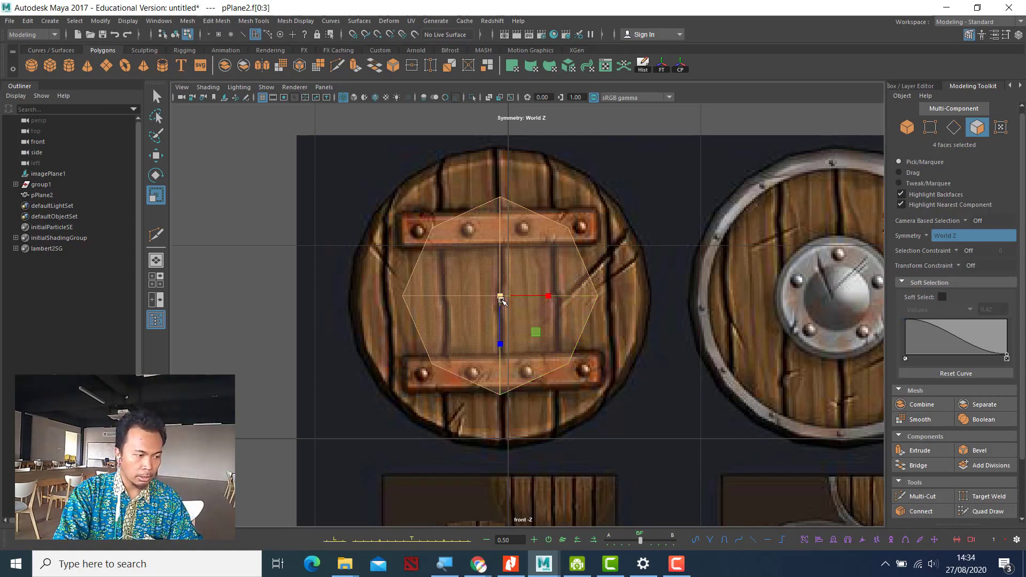
drag(503, 305, 482, 295)
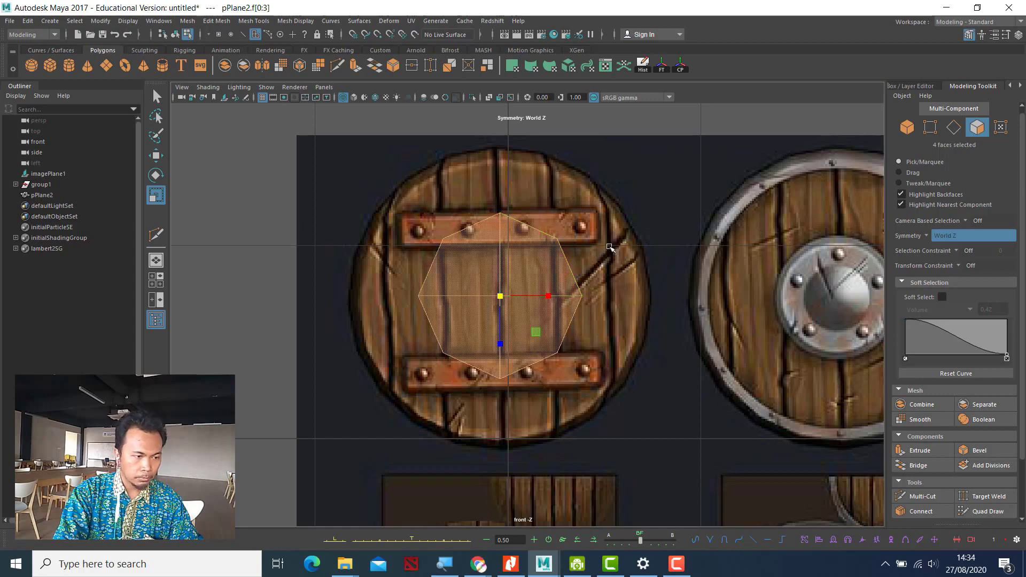
Step: Switch to edge editing and select the octagon's entire outer border loop of eight edges
click(953, 127)
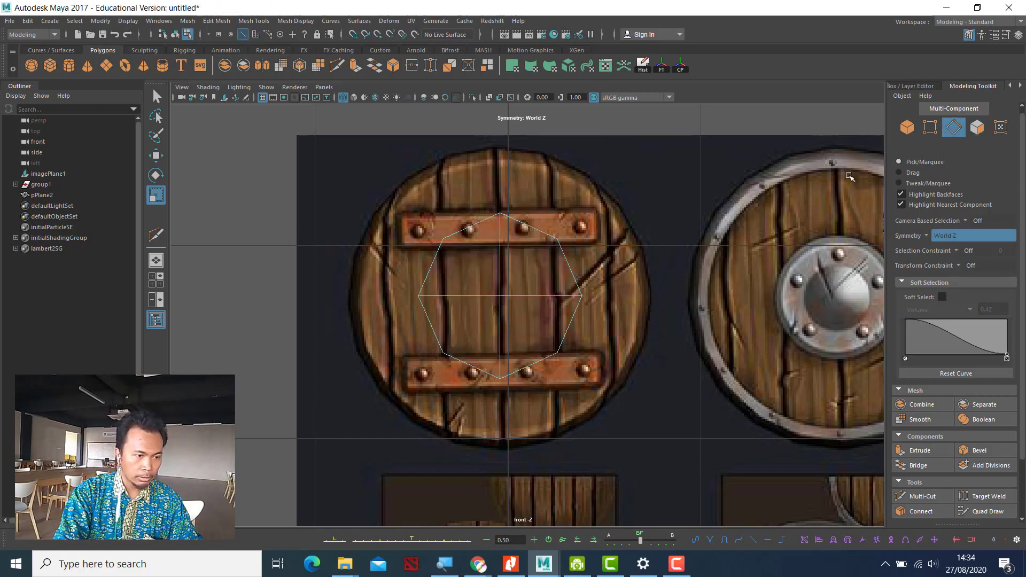
double_click(542, 231)
key(ctrl+z)
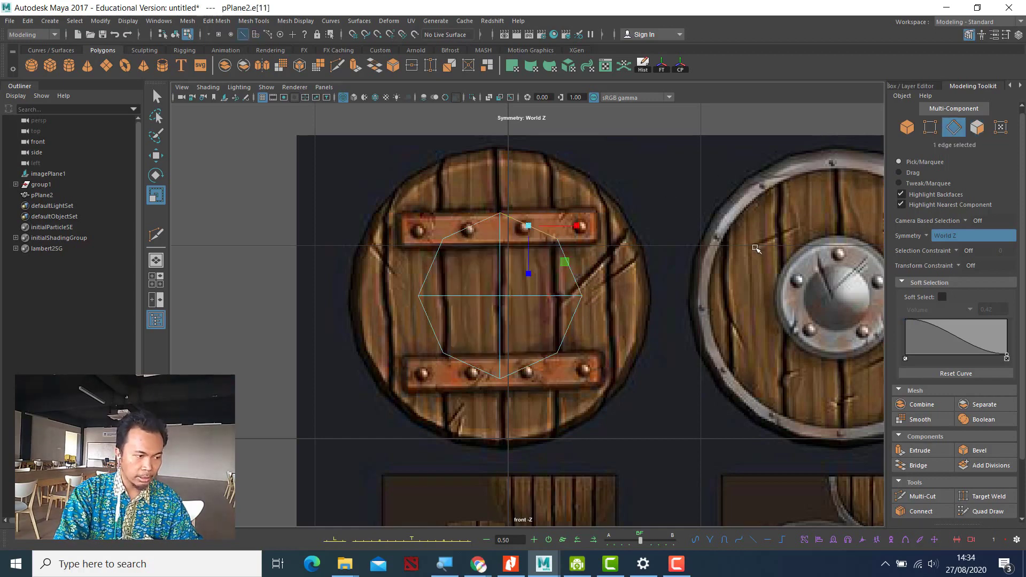
click(955, 128)
click(955, 128)
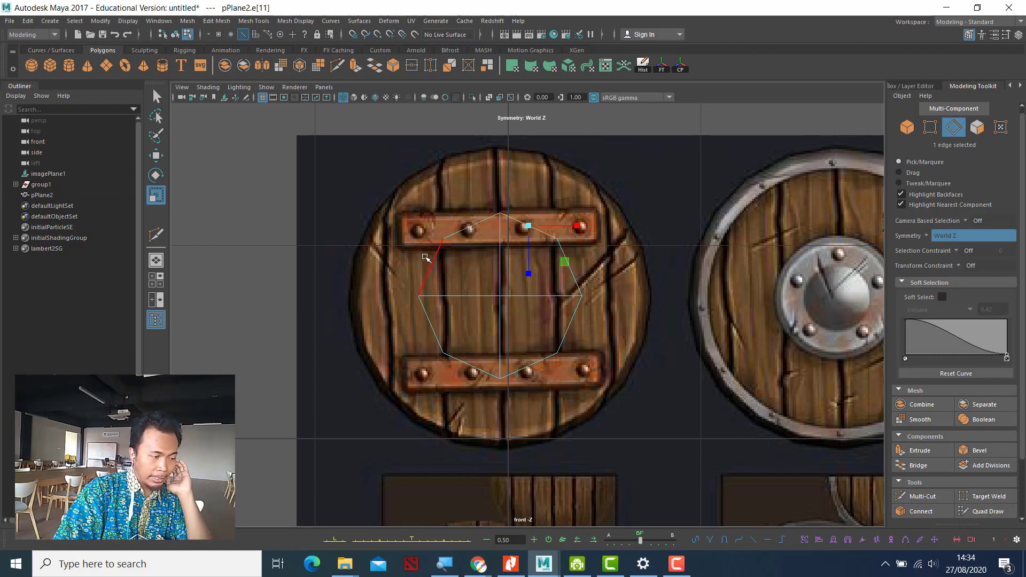
double_click(461, 235)
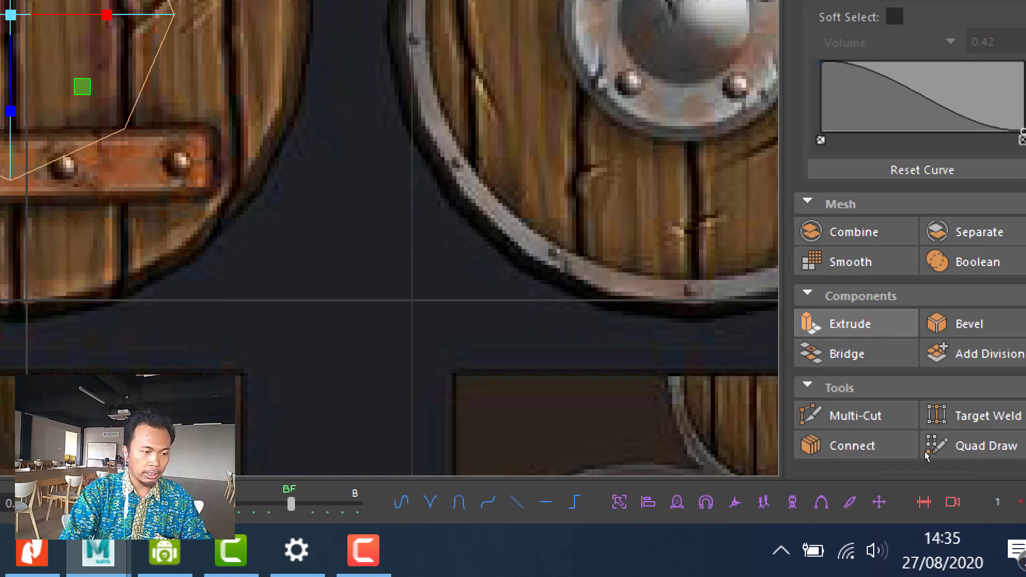
Step: Extrude the border edges, scale them outward in the front plane to the shield's outer rim, and turn on smooth mesh preview
key(ctrl+e)
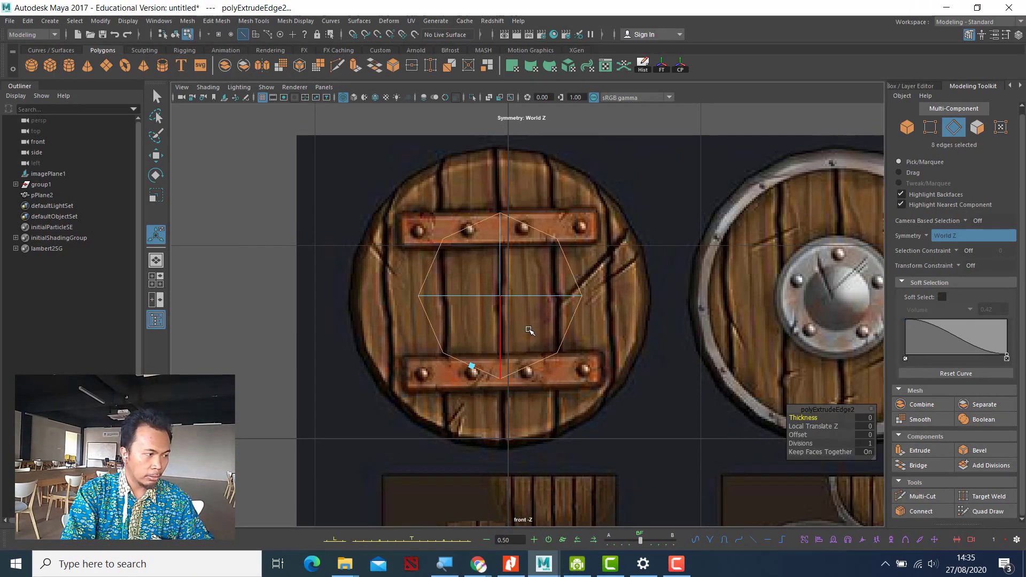
key(w)
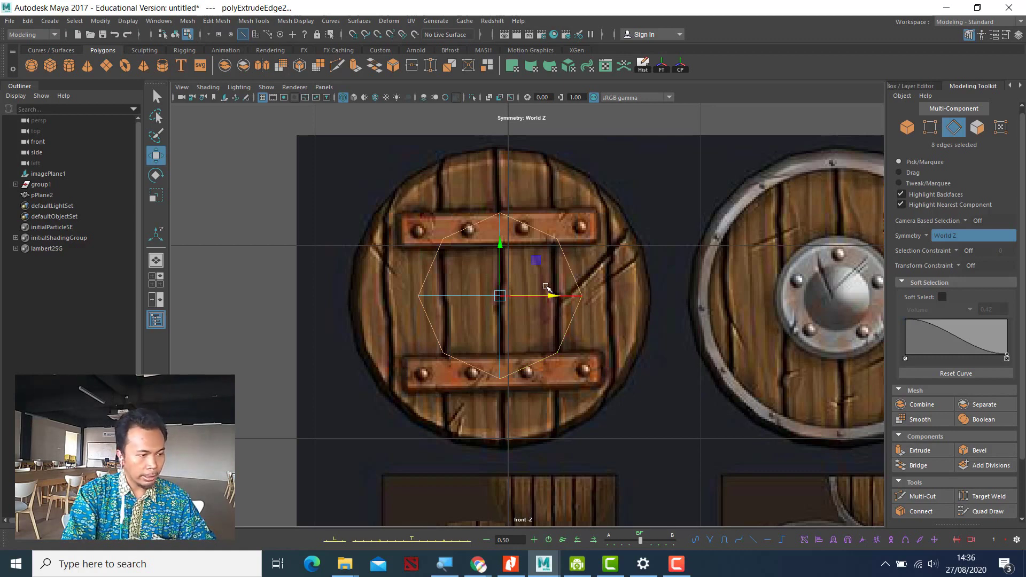
key(r)
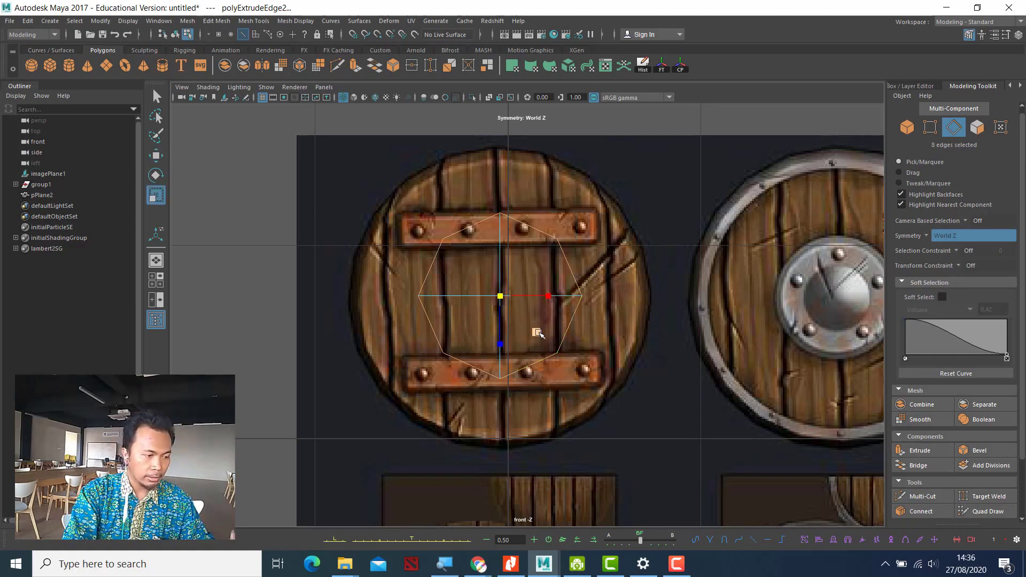
mouse_move(538, 333)
mouse_down()
mouse_move(550, 346)
mouse_move(539, 337)
mouse_up()
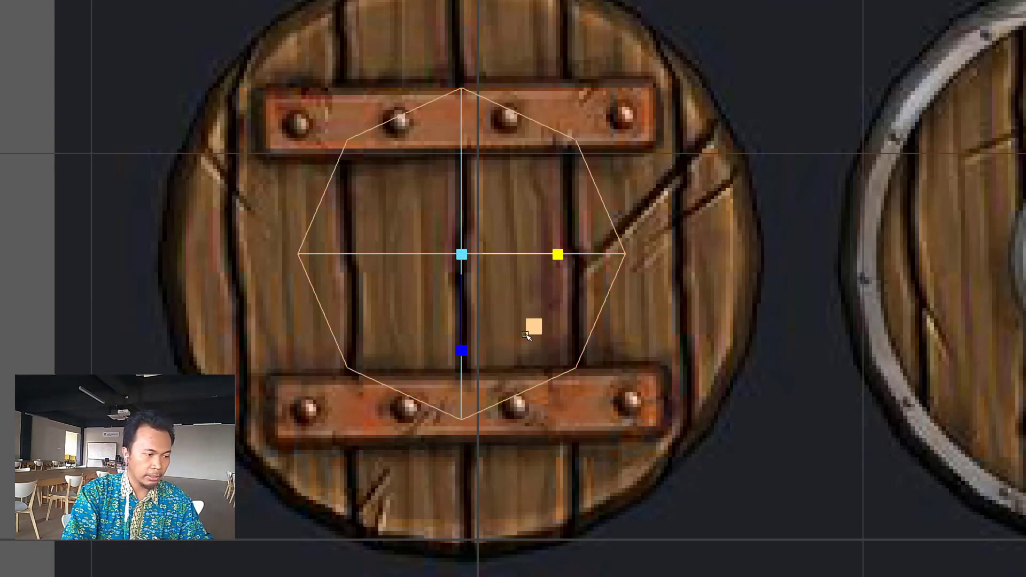
drag(461, 351, 460, 397)
key(ctrl+z)
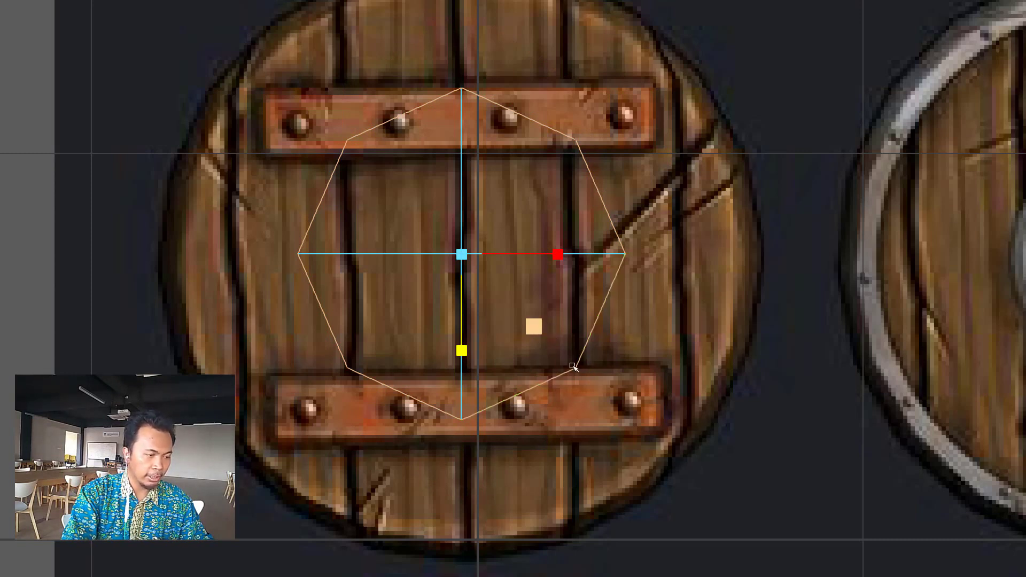
drag(535, 327, 546, 350)
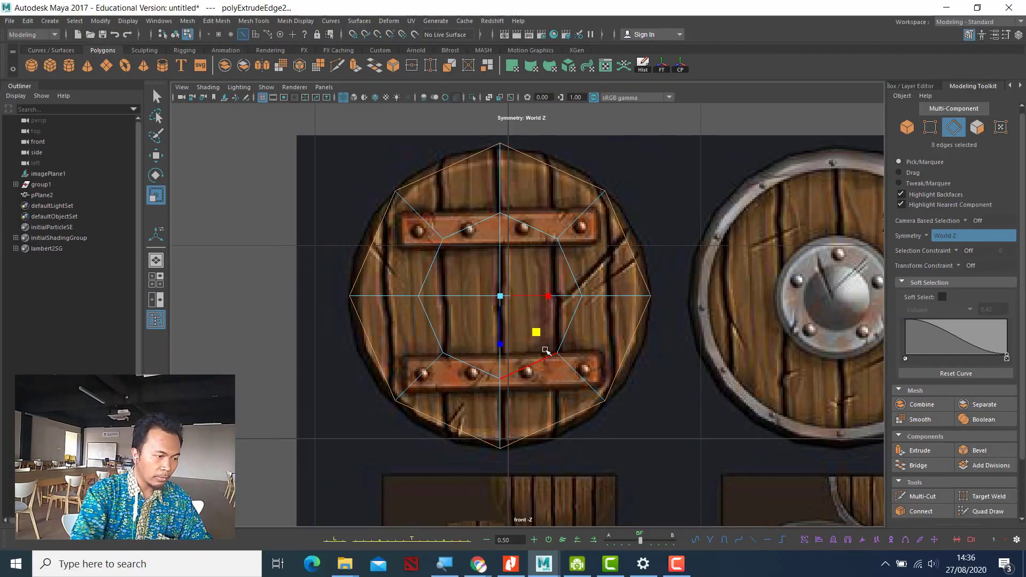
key(3)
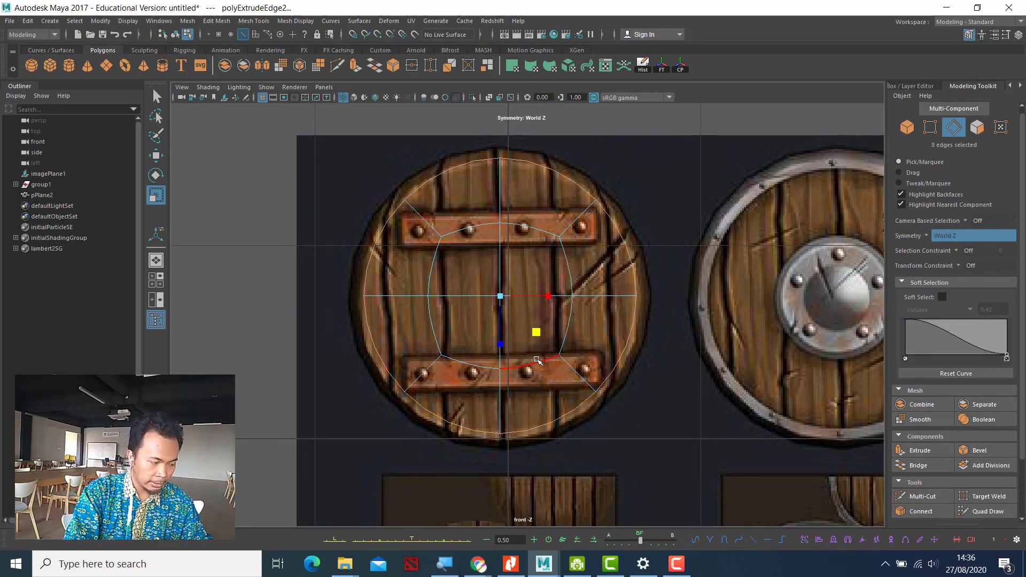
Step: Scale the extruded border edges outward in the front view until the smoothed outline meets the shield's rim, and return to unsmoothed display
key(1)
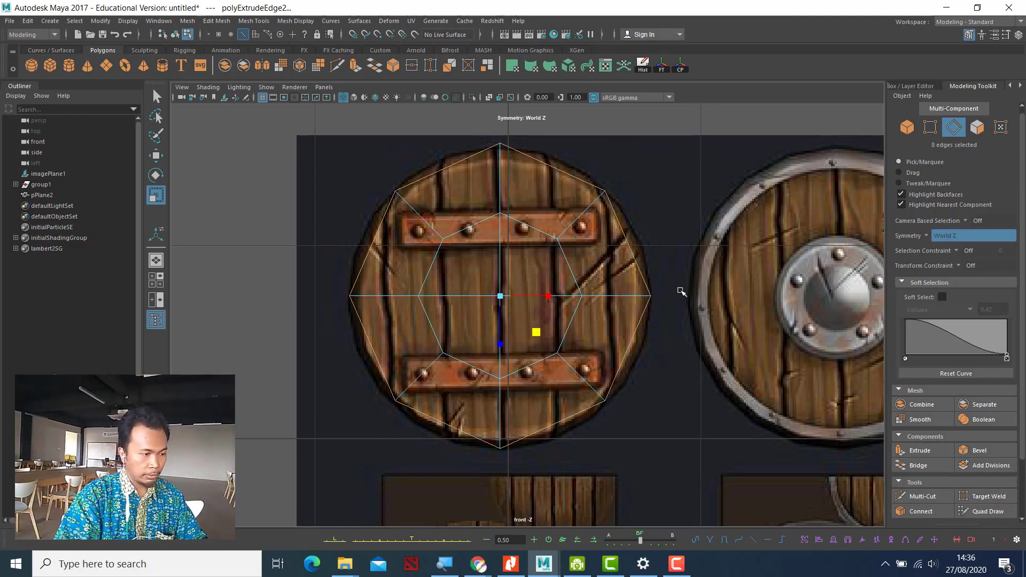
key(3)
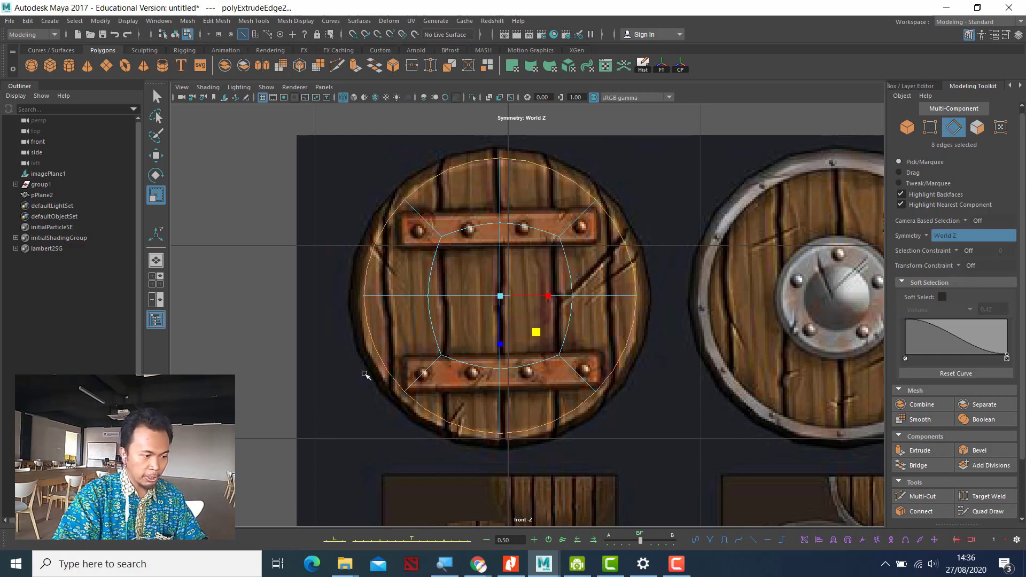
key(w)
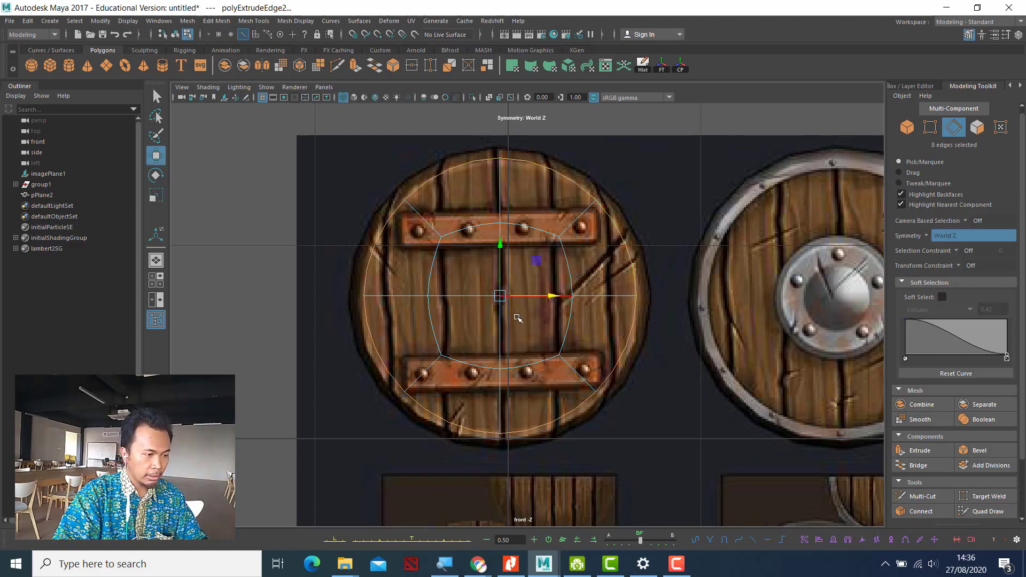
key(r)
drag(540, 332, 540, 337)
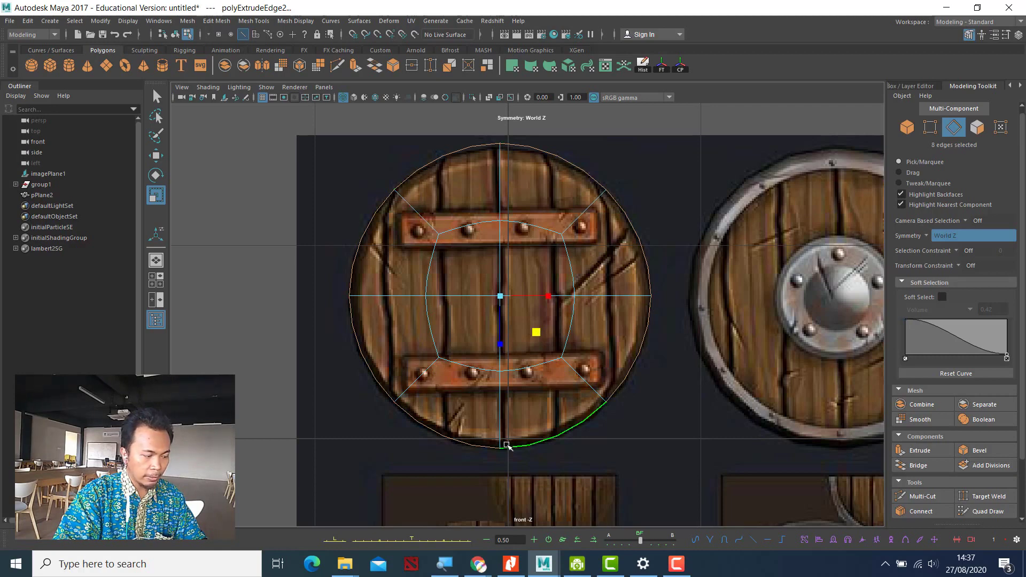
key(1)
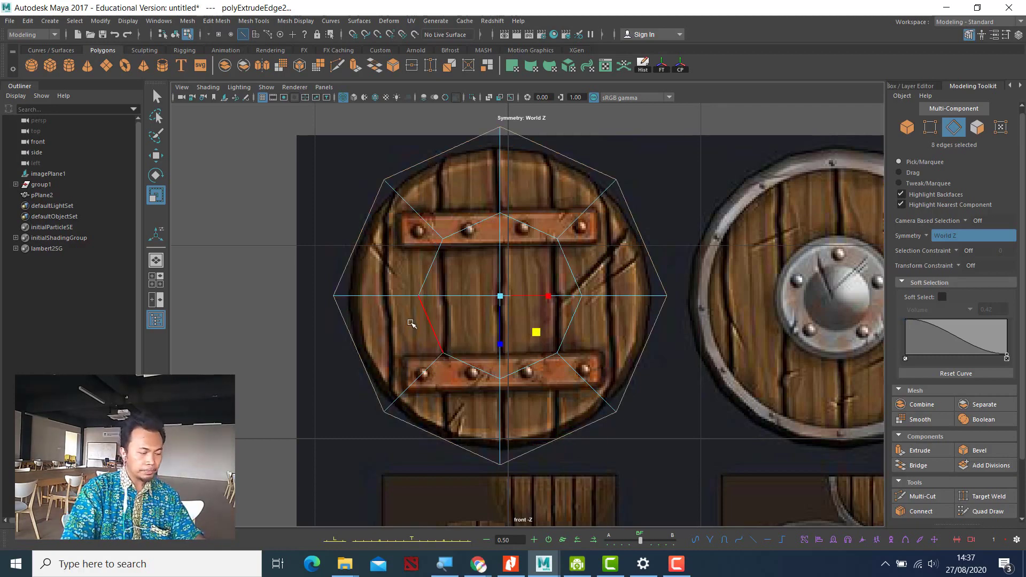
key(3)
key(1)
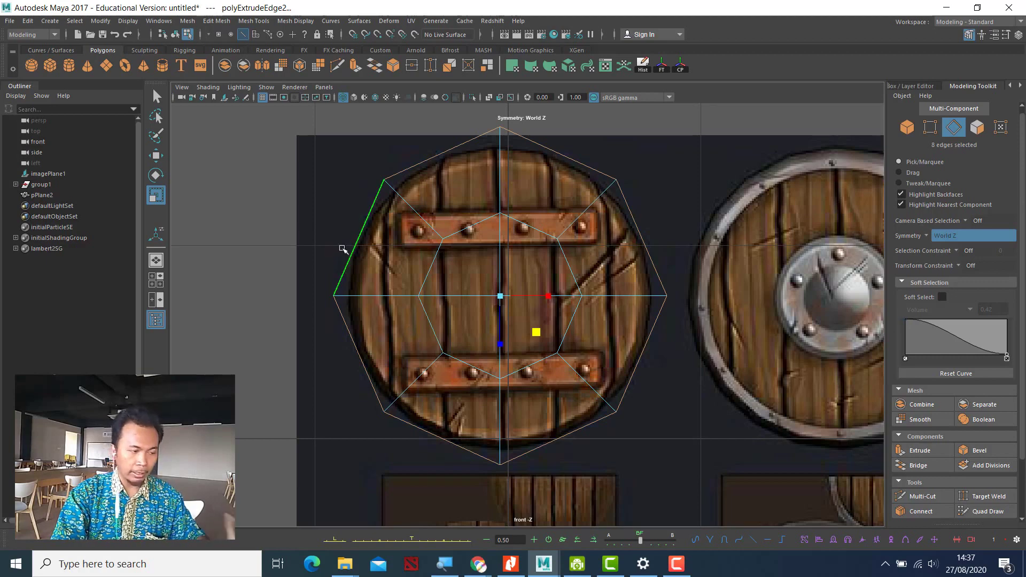
Step: Examine the extended octagonal plane in the perspective view, comparing its unsmoothed display with smooth mesh preview
key(space)
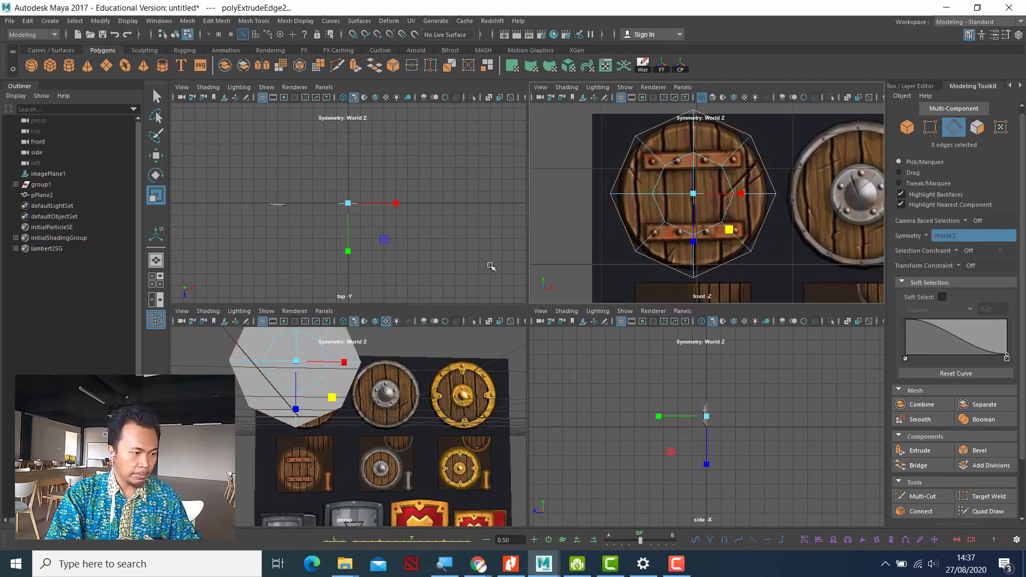
key(space)
alt+drag(440, 415, 529, 299)
key(3)
key(1)
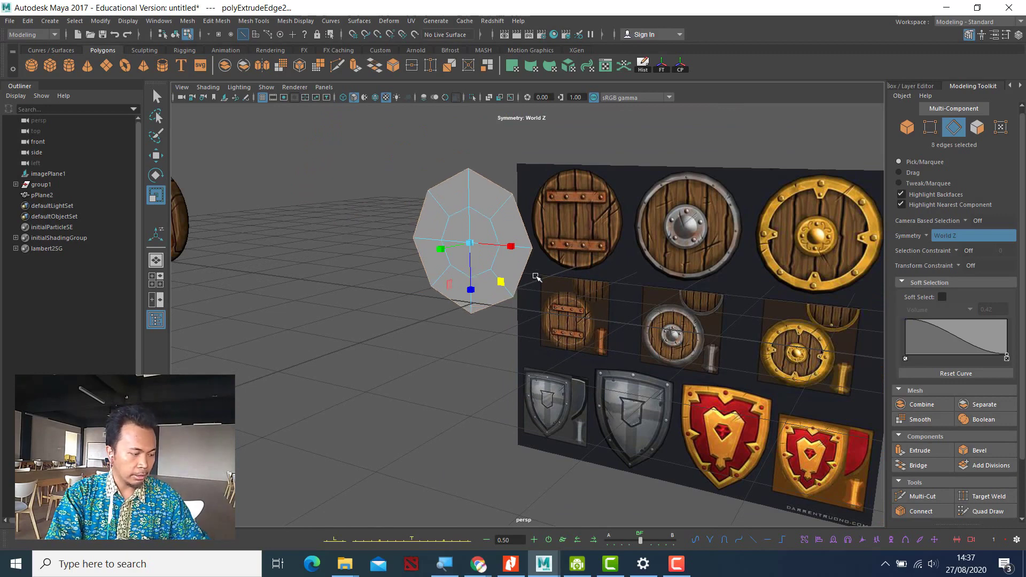
key(3)
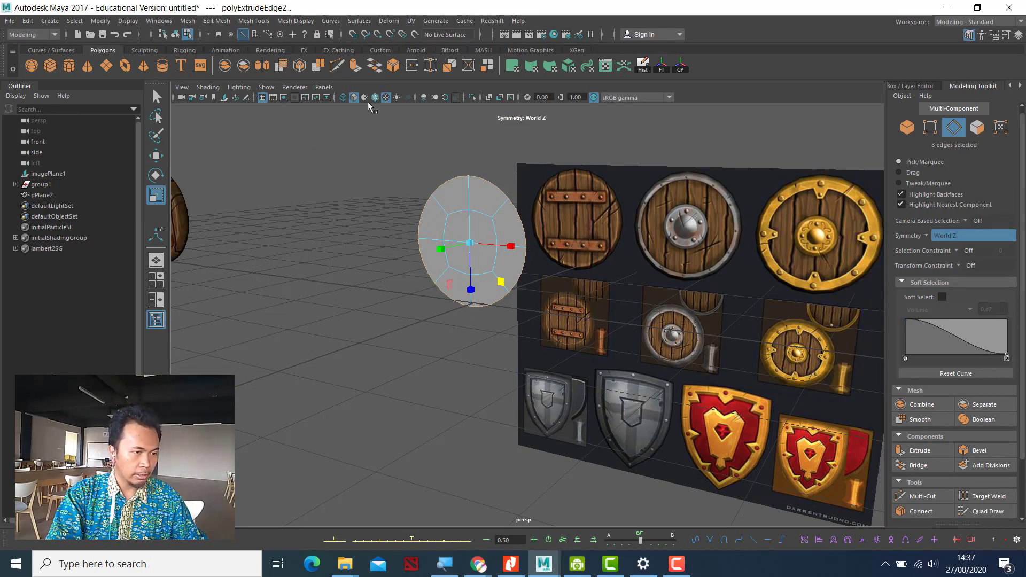
Step: Deselect the border edges, return to object selection with the octagonal plane selected, and leave it in unsmoothed display
click(155, 96)
click(271, 166)
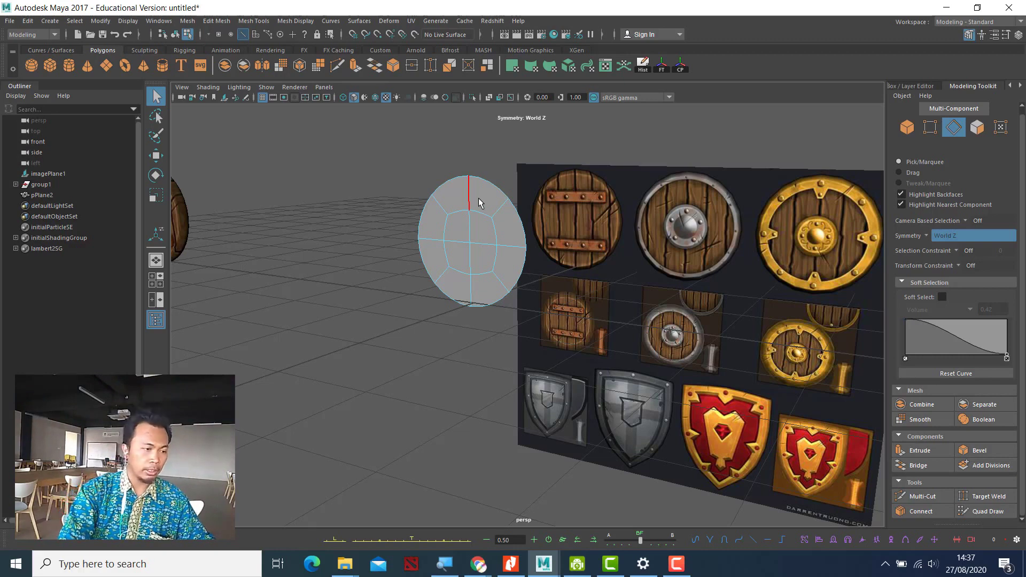
click(903, 127)
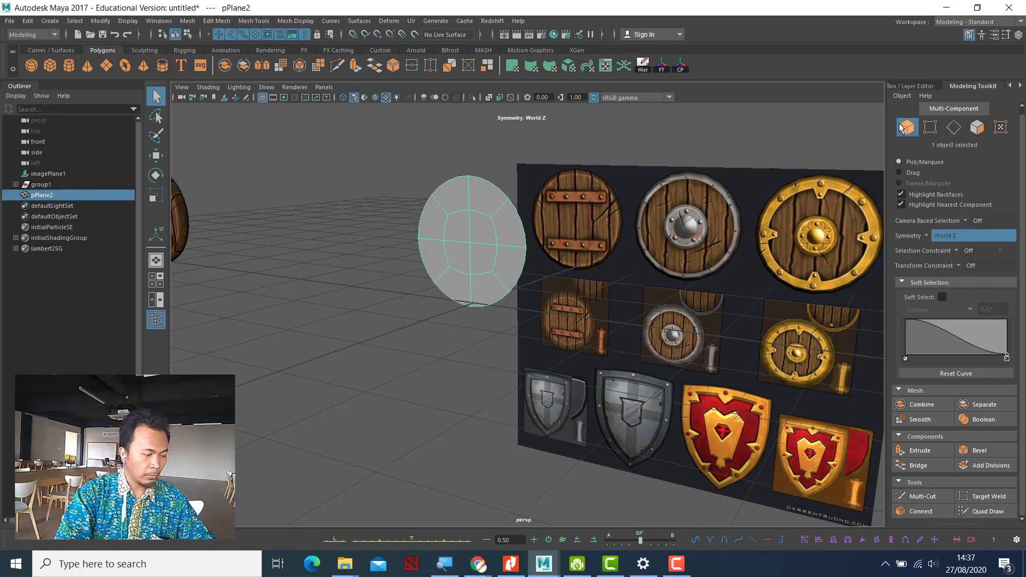
key(1)
key(3)
key(1)
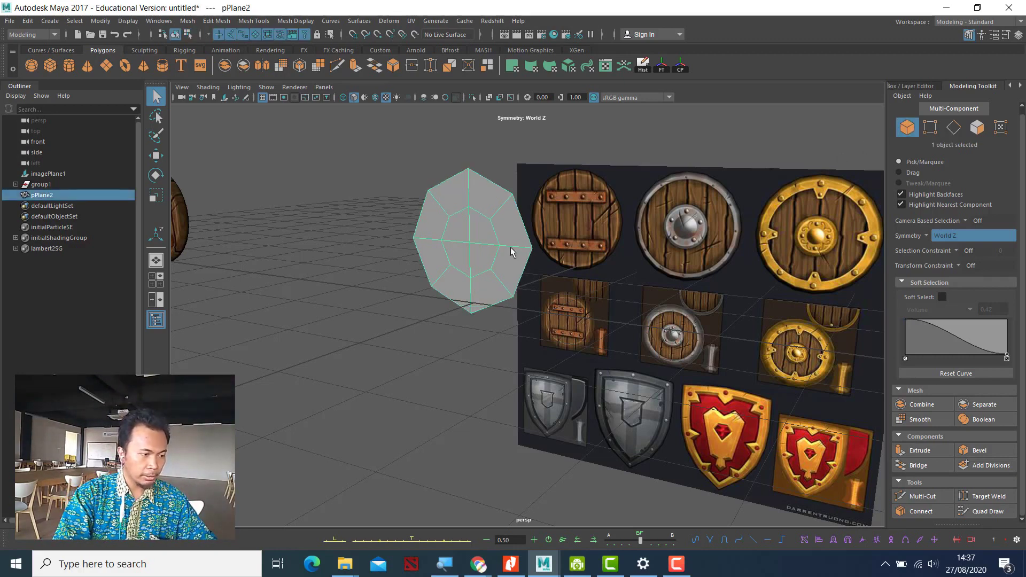
key(3)
key(1)
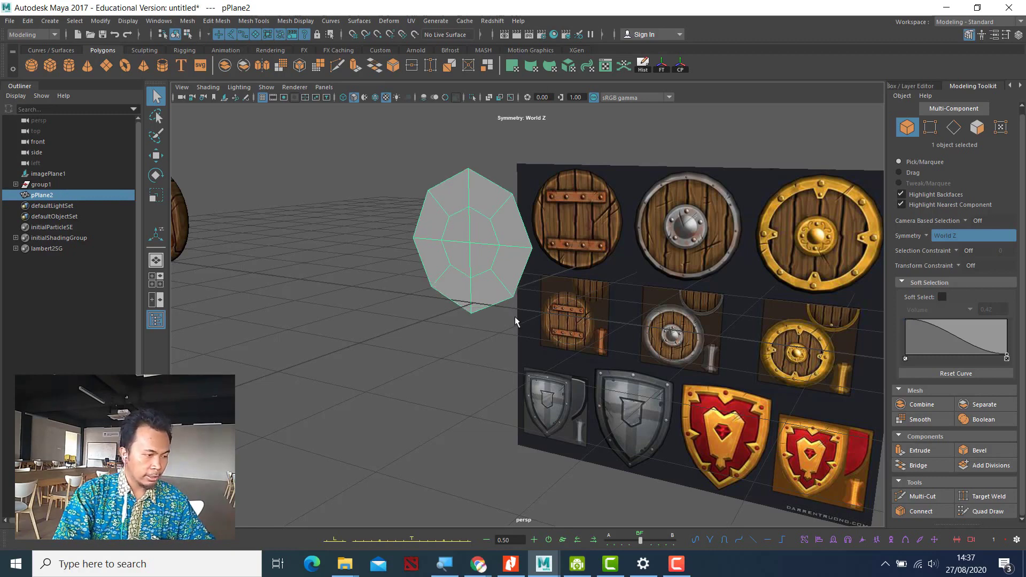
alt+drag(515, 318, 495, 314)
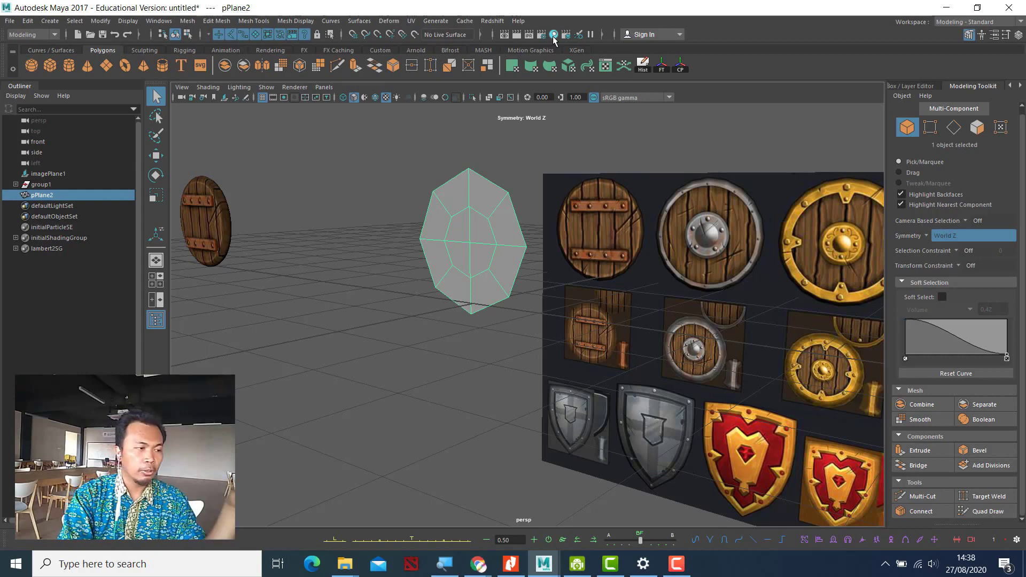
Step: Bring up the Hypershade and create a new Lambert material
click(554, 35)
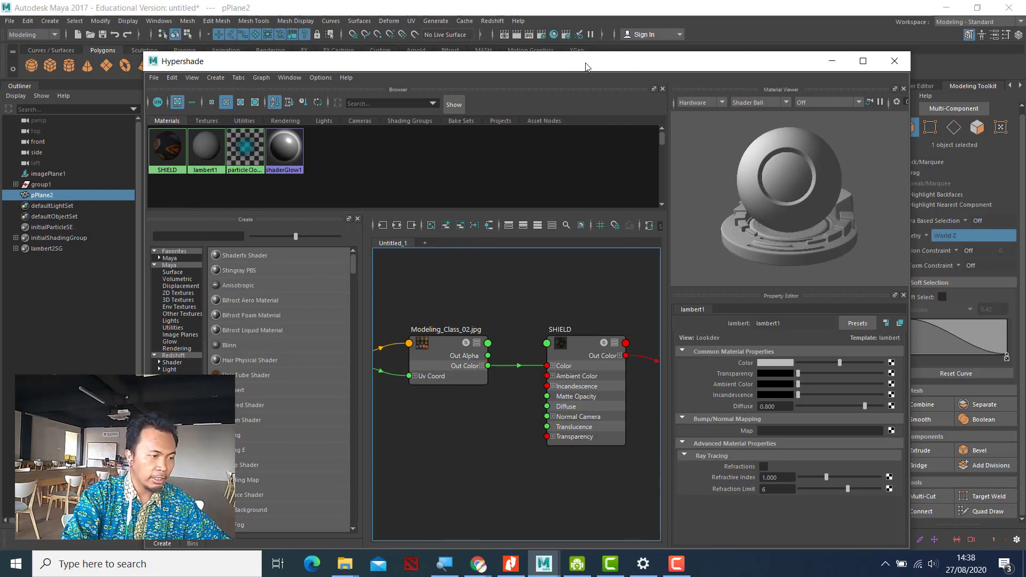
drag(586, 64, 582, 40)
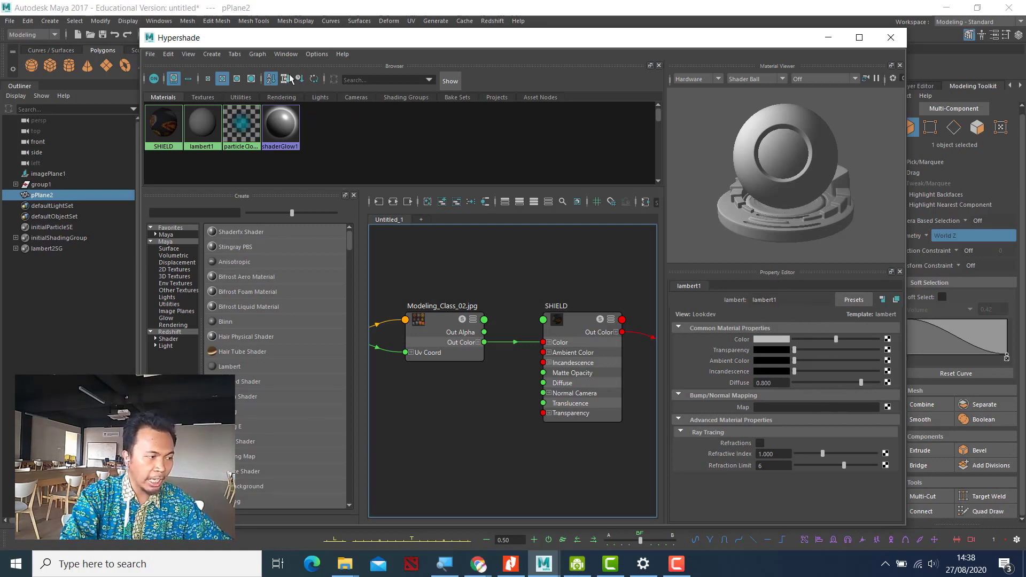
click(287, 55)
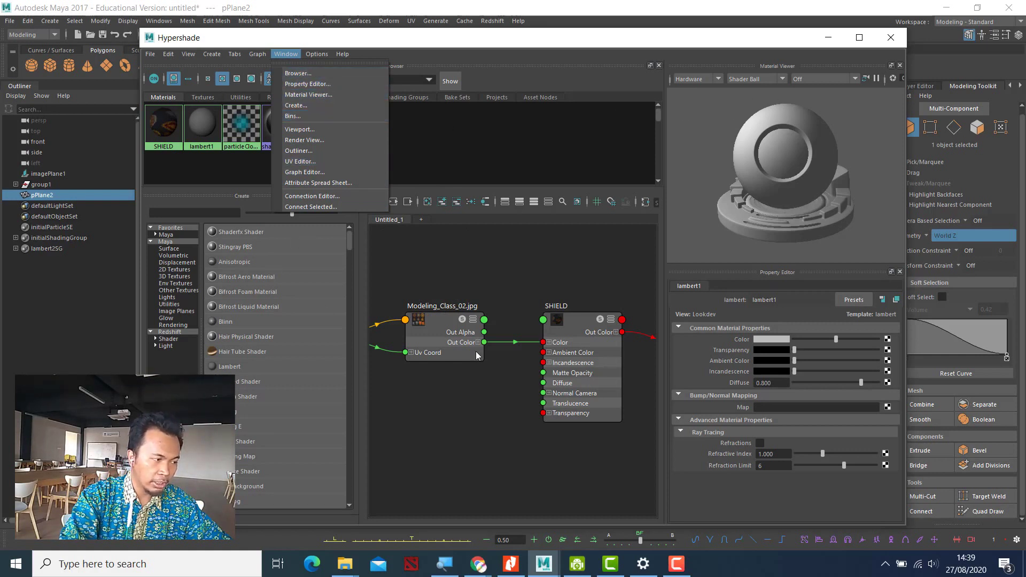
click(474, 151)
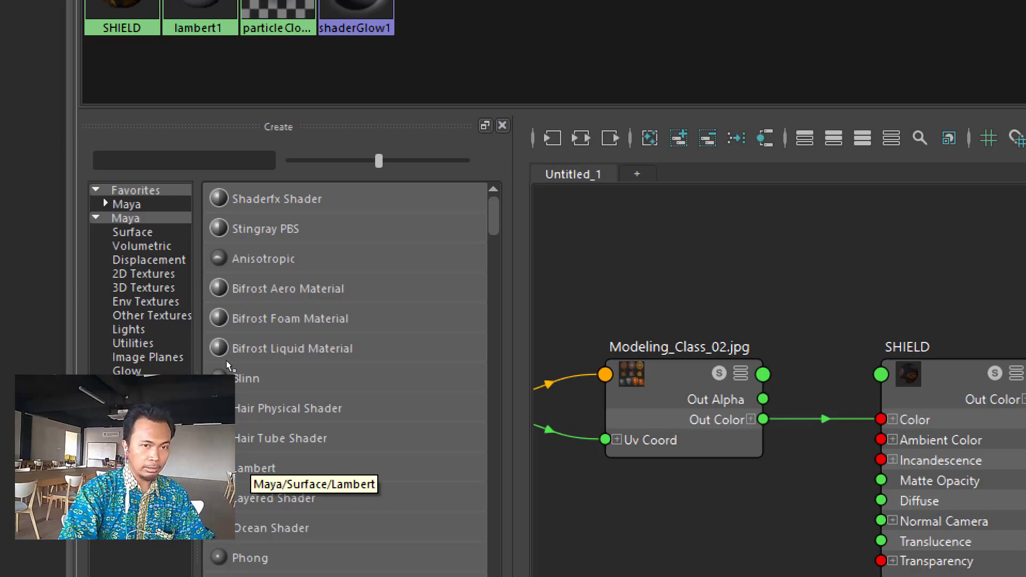
click(243, 468)
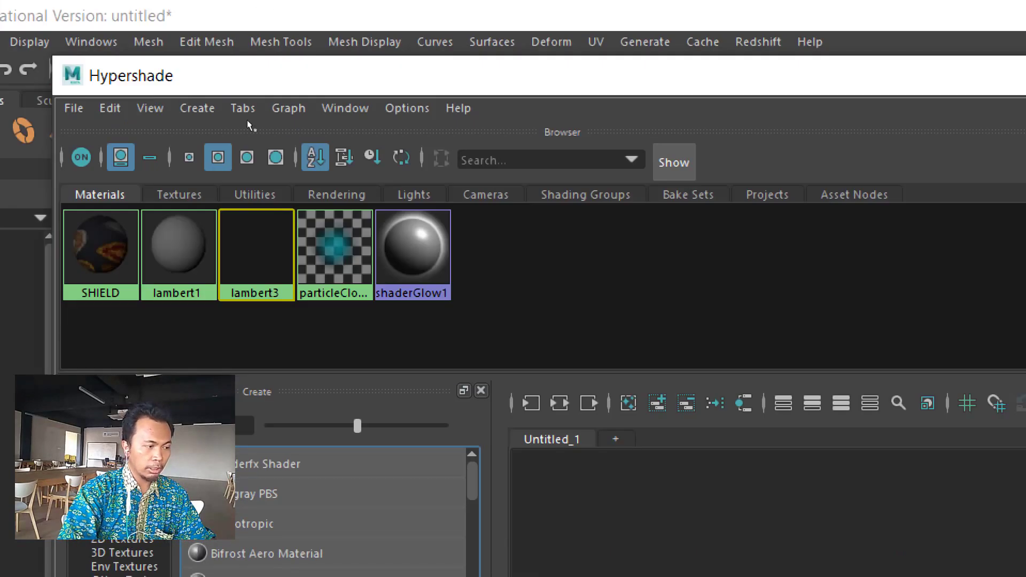
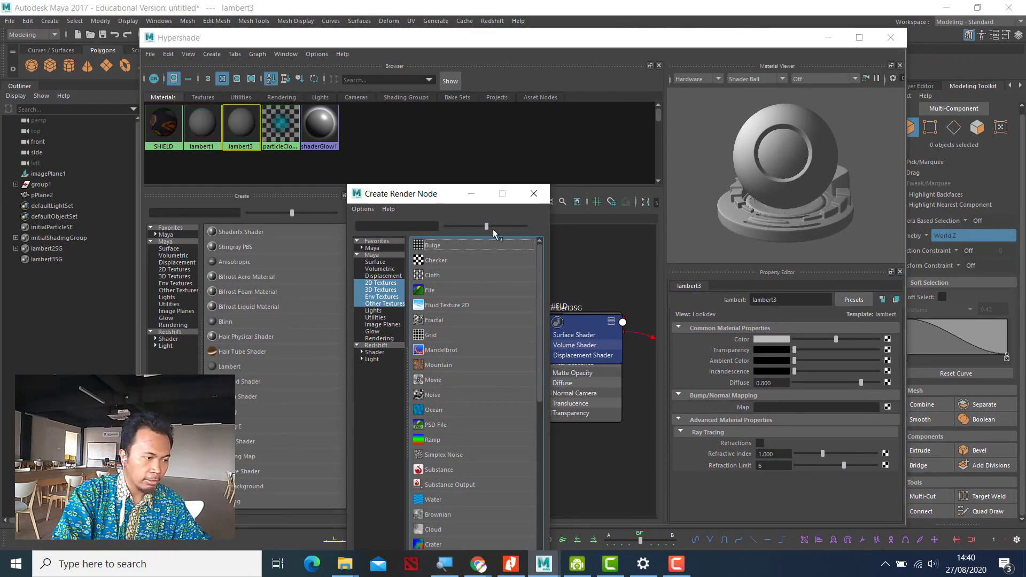
Step: Map a 2D File texture to the color of the new Lambert material
click(523, 199)
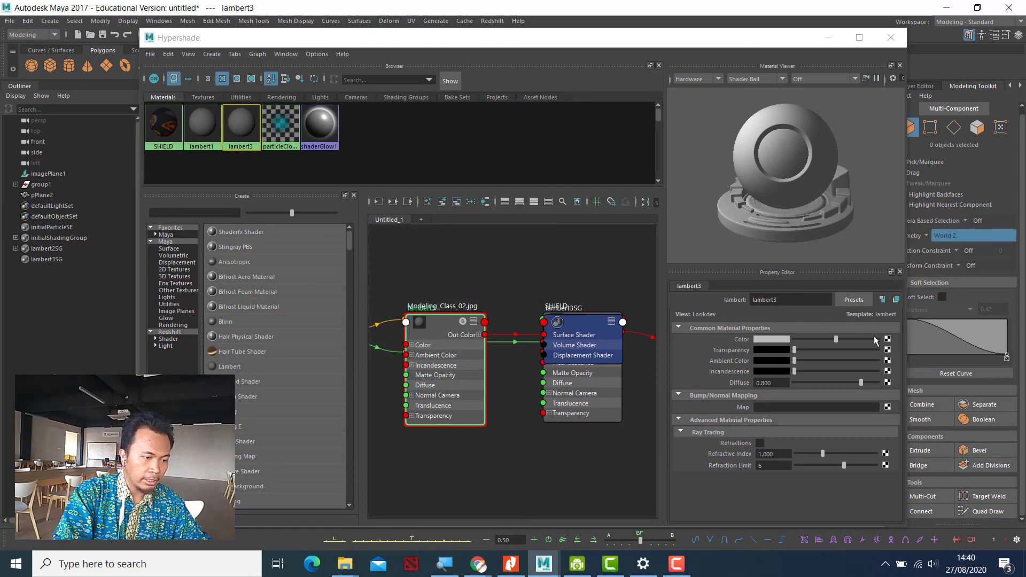
click(887, 341)
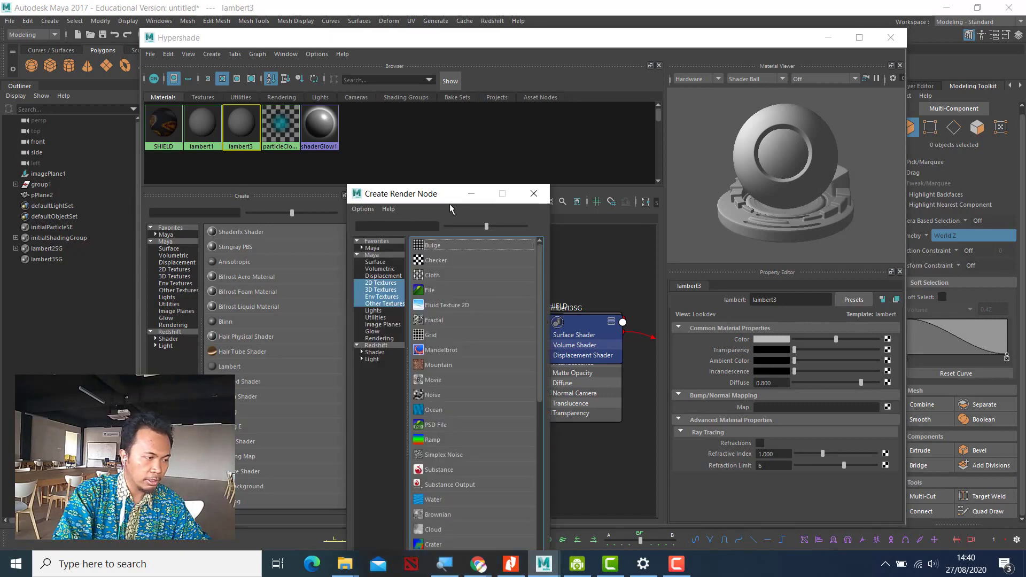
drag(429, 198, 465, 138)
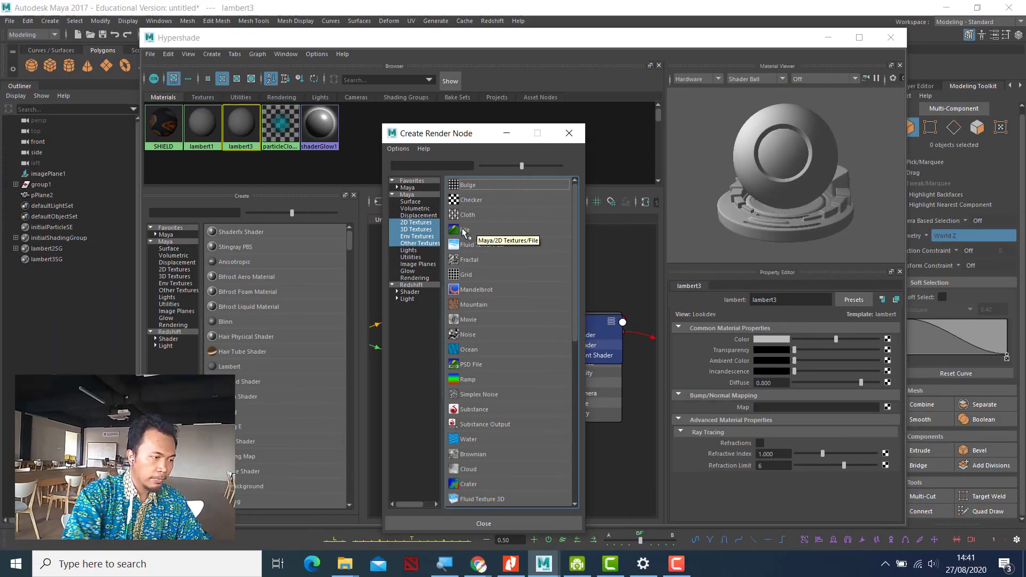
click(462, 227)
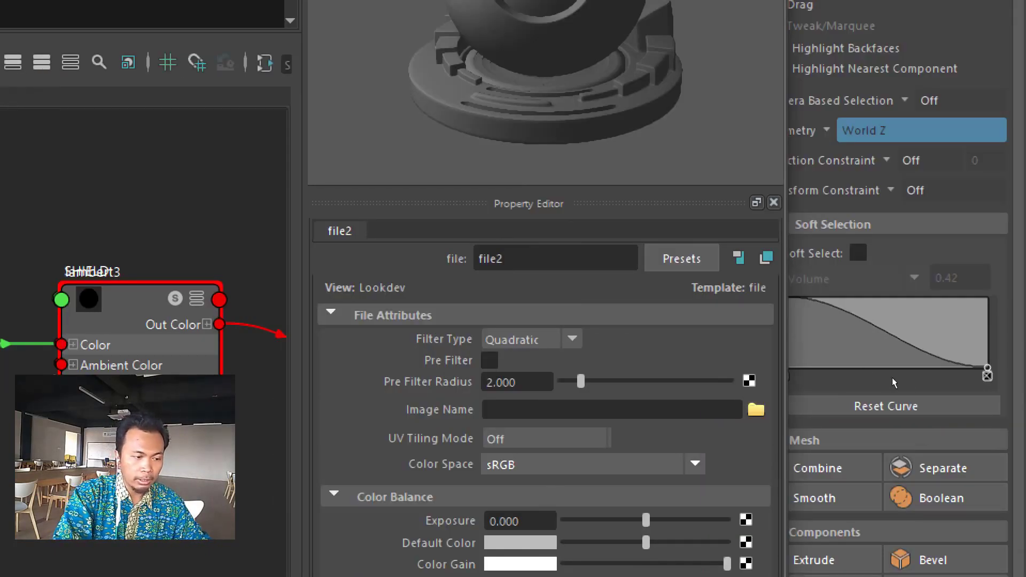
Step: Load Modeling_Class_02.jpg from the Downloads folder as the image of the new file texture
click(757, 408)
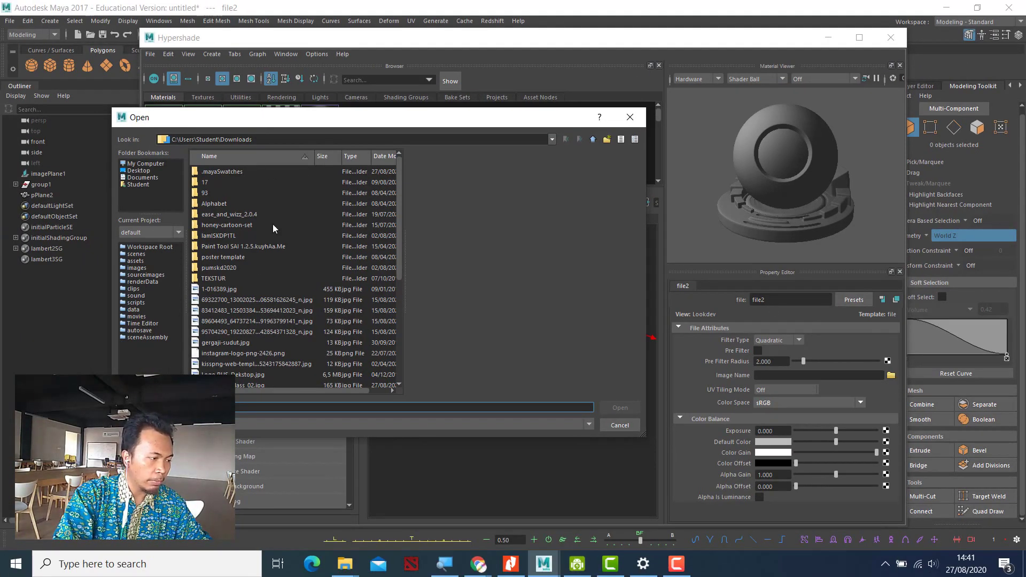
scroll(246, 326, down, 2)
click(242, 322)
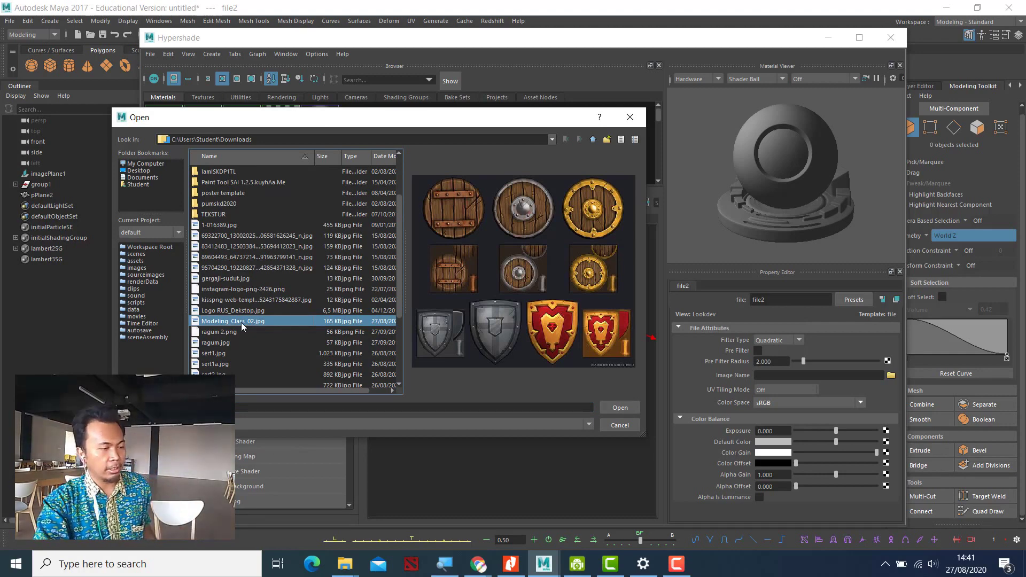
click(602, 404)
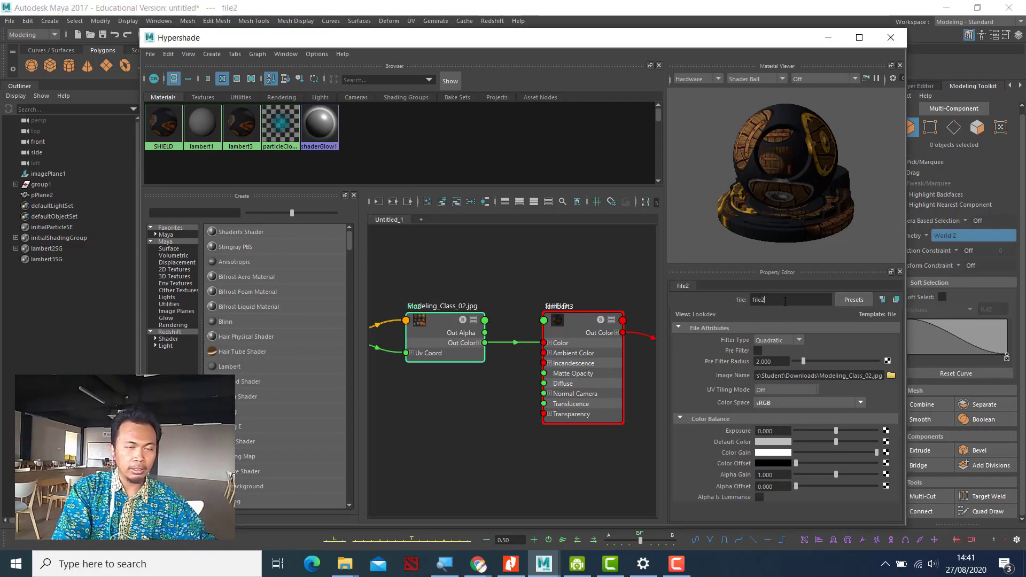
Step: Rename the new file texture node as SHIELD 2
drag(784, 301, 621, 298)
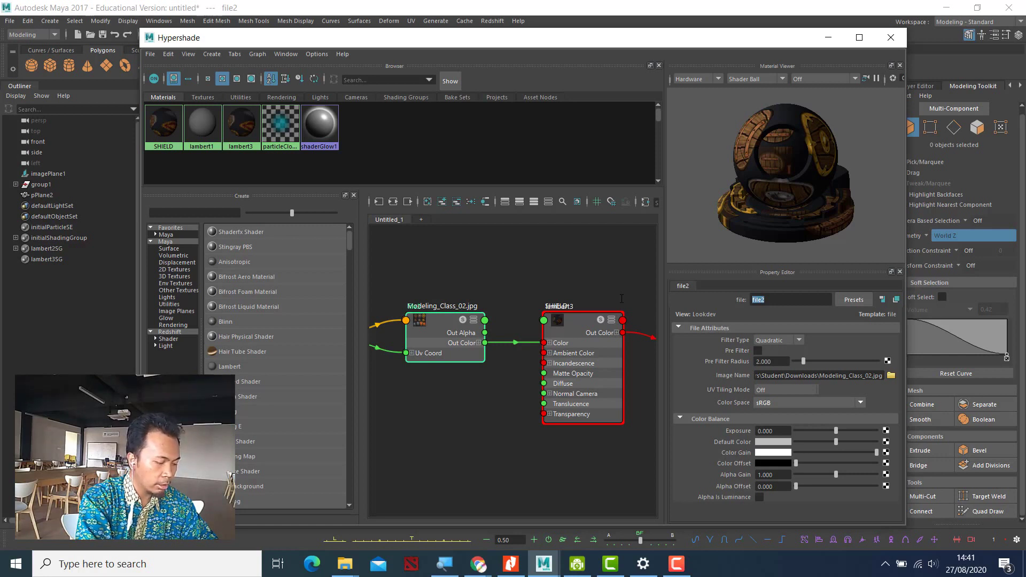
text(SHIE)
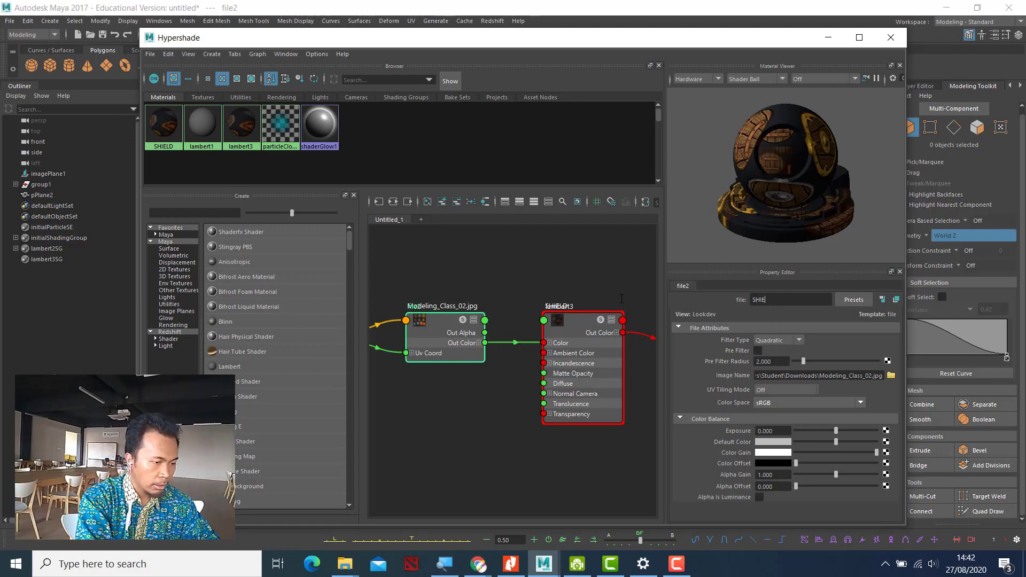
text(LD 2)
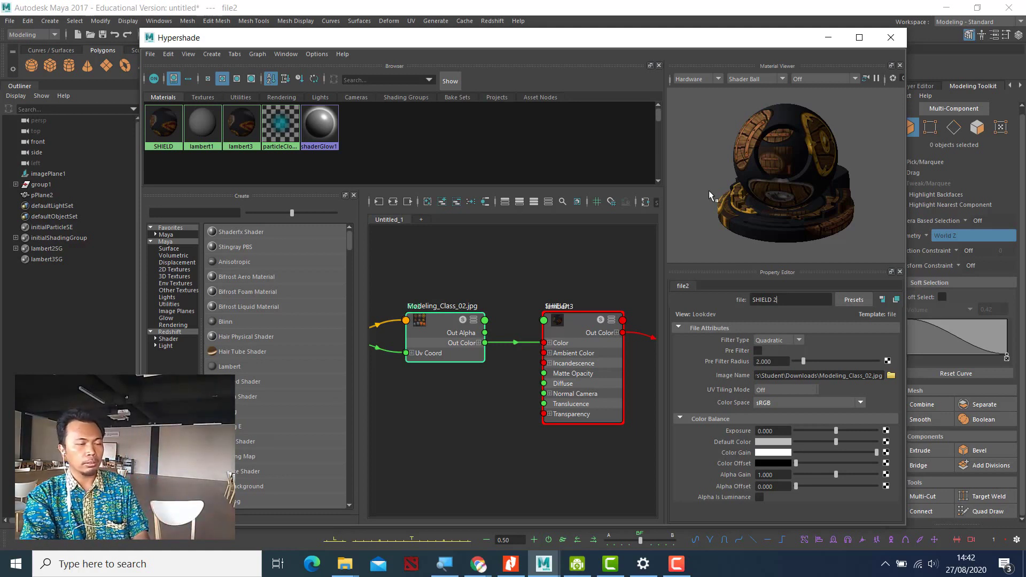
key(Return)
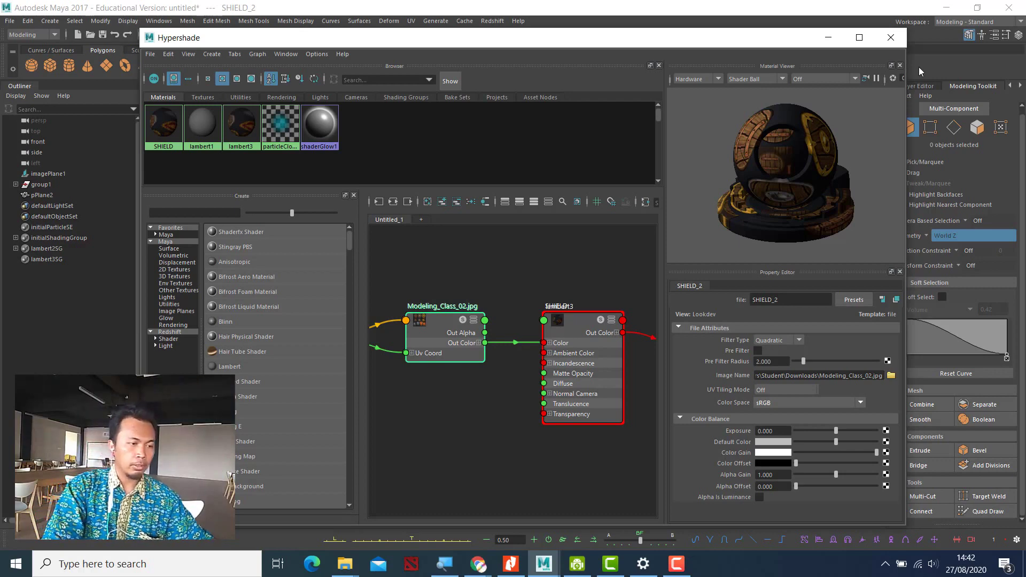
Step: Close the Hypershade, select the octagonal plane, and turn off textured display in the perspective view
click(895, 39)
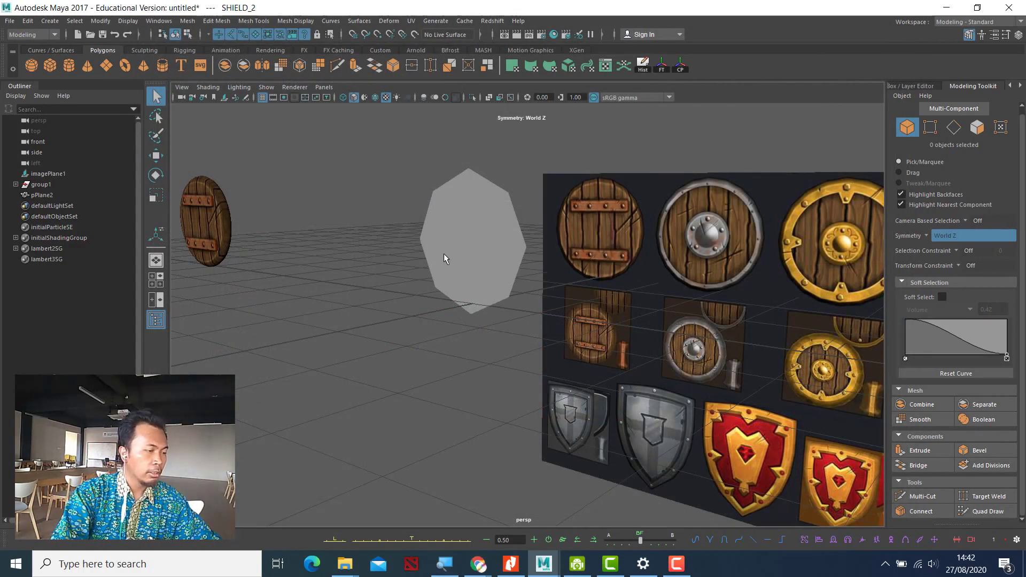
click(463, 226)
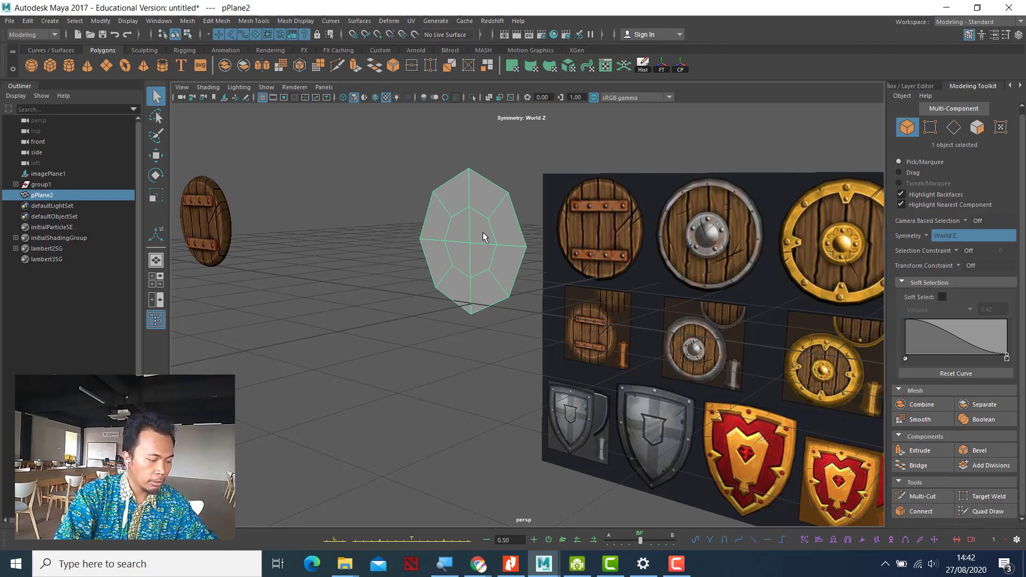
alt+drag(463, 255, 461, 240)
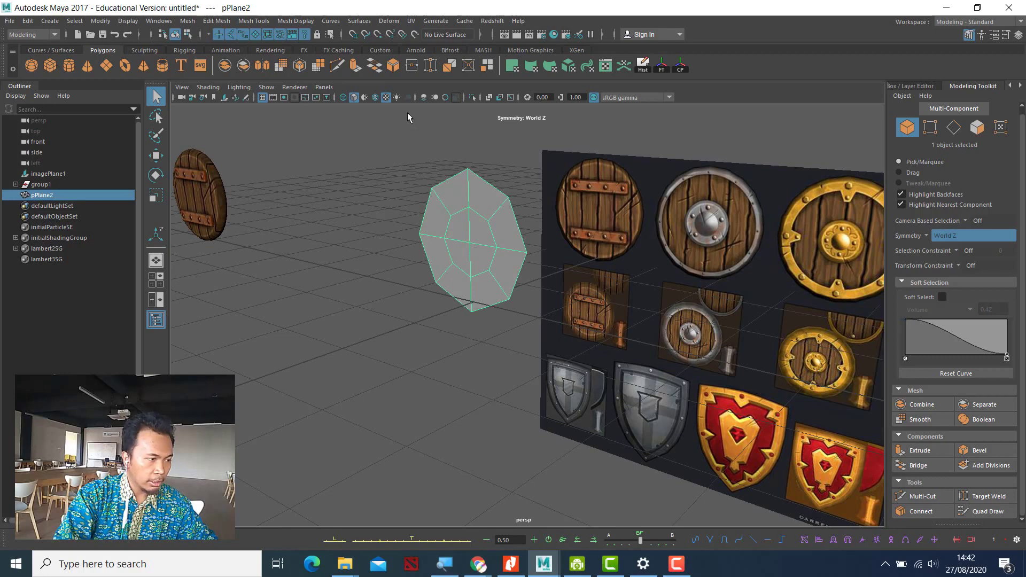
click(386, 98)
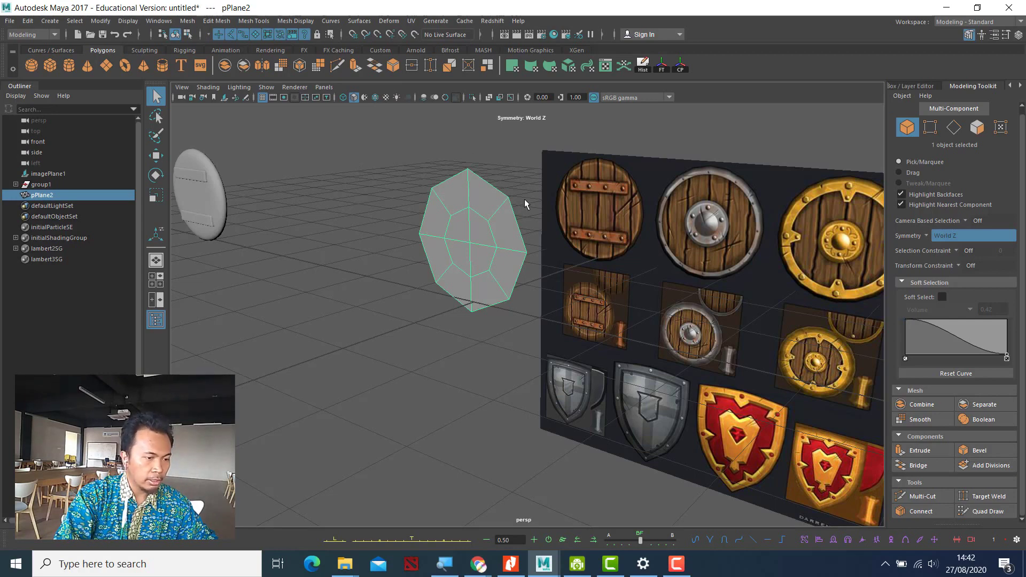
Step: Select the octagonal plane and set the modeling symmetry to Off
right_click(505, 219)
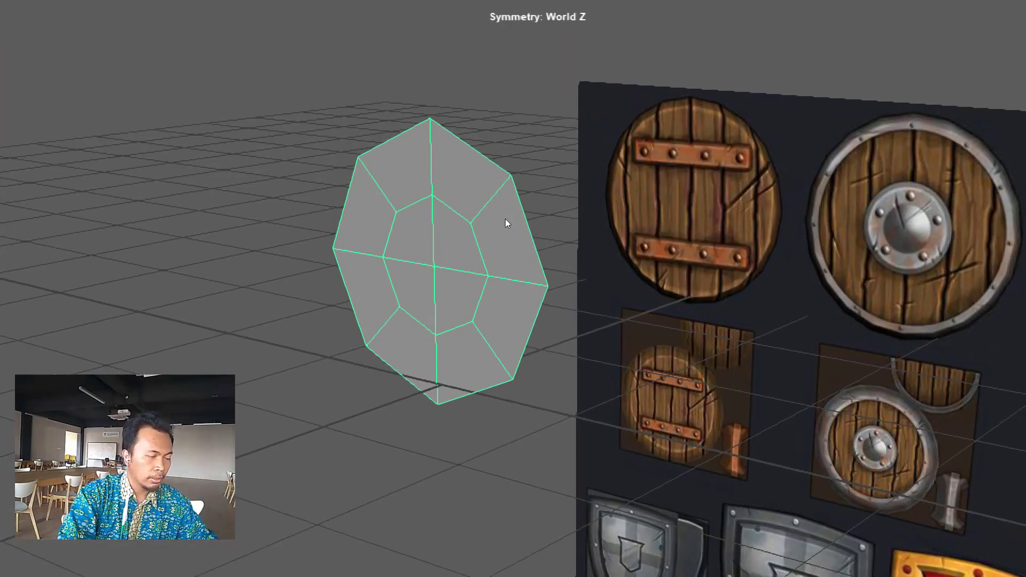
right_click(505, 219)
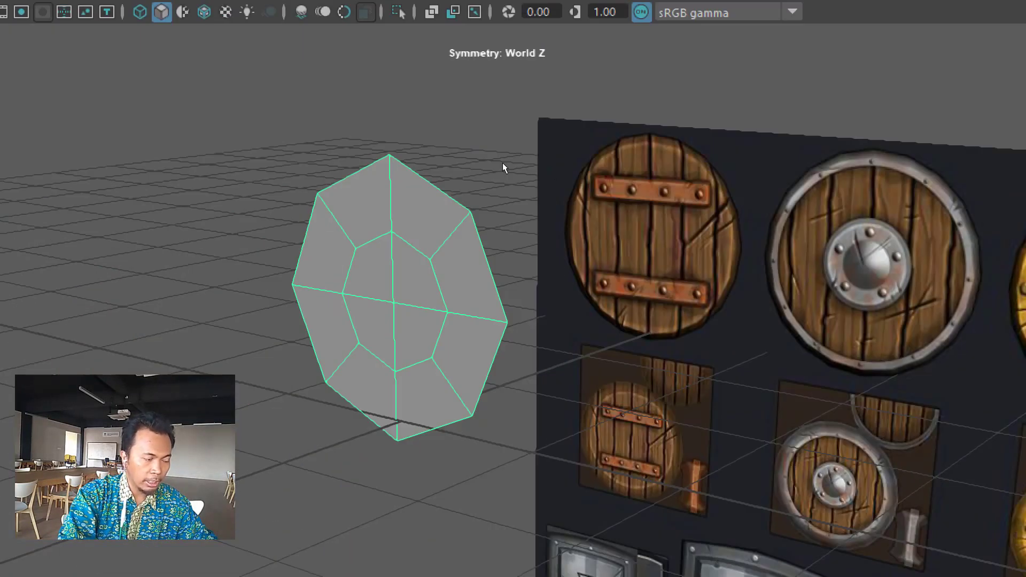
click(503, 164)
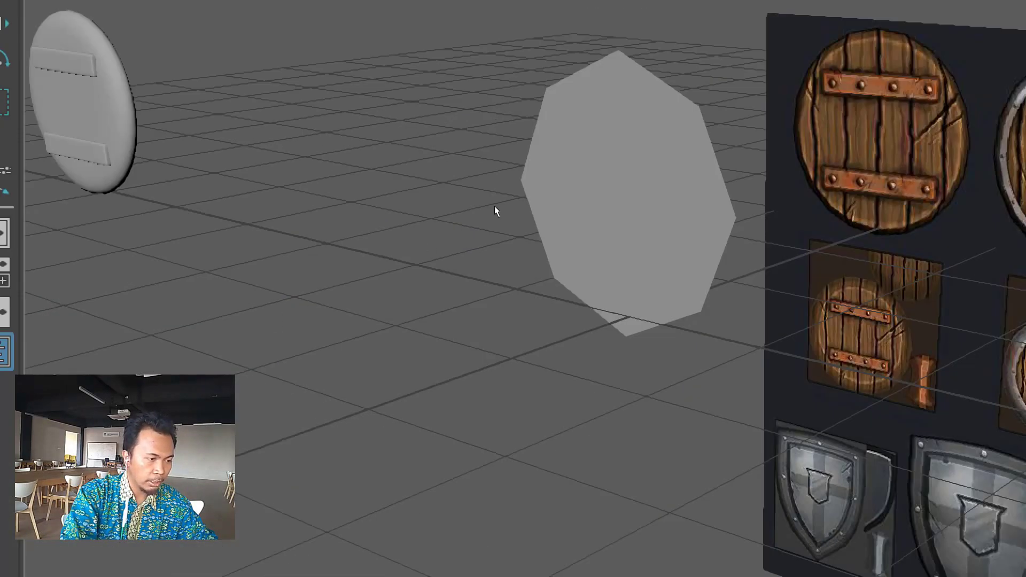
click(565, 199)
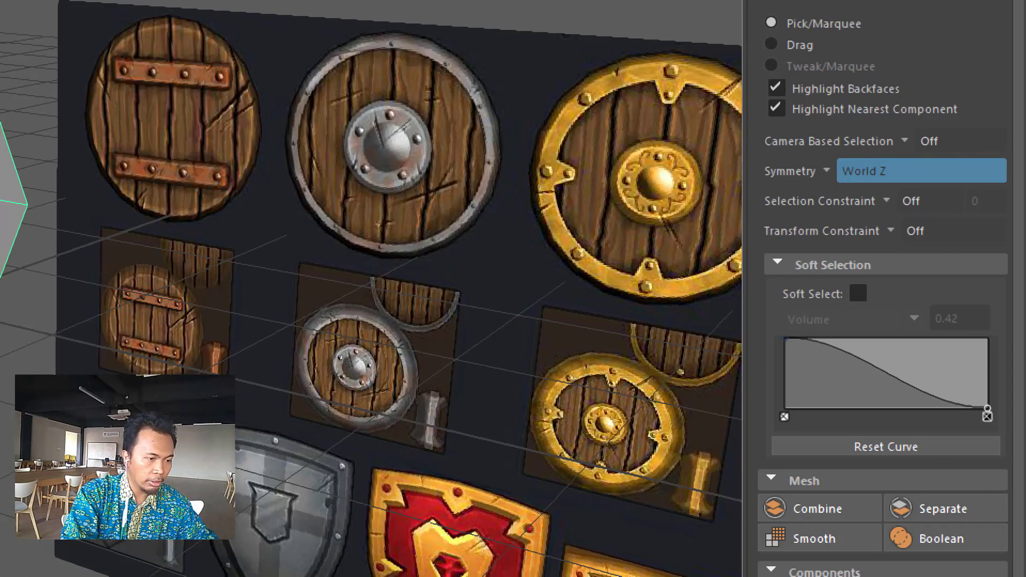
click(928, 172)
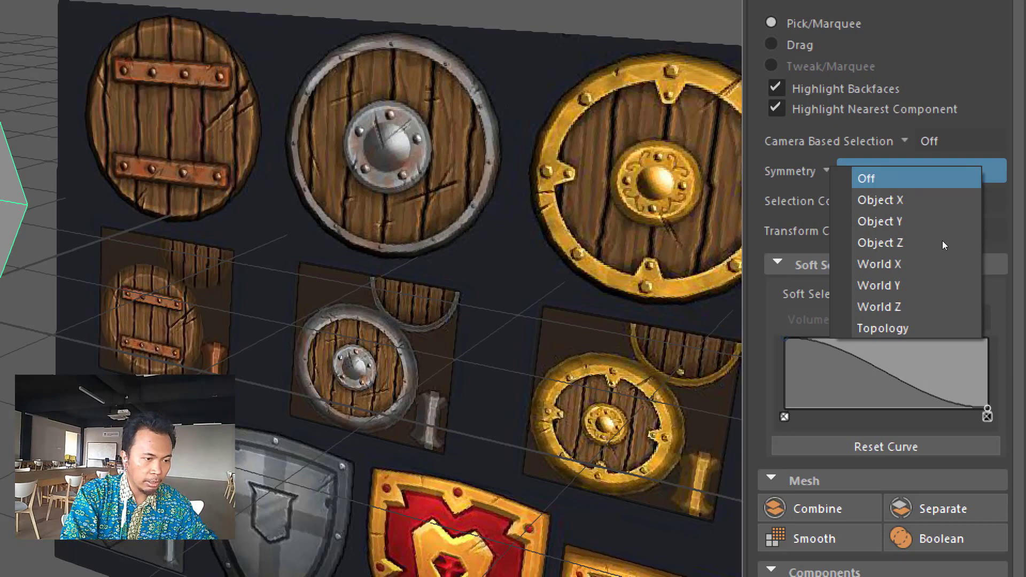
click(908, 179)
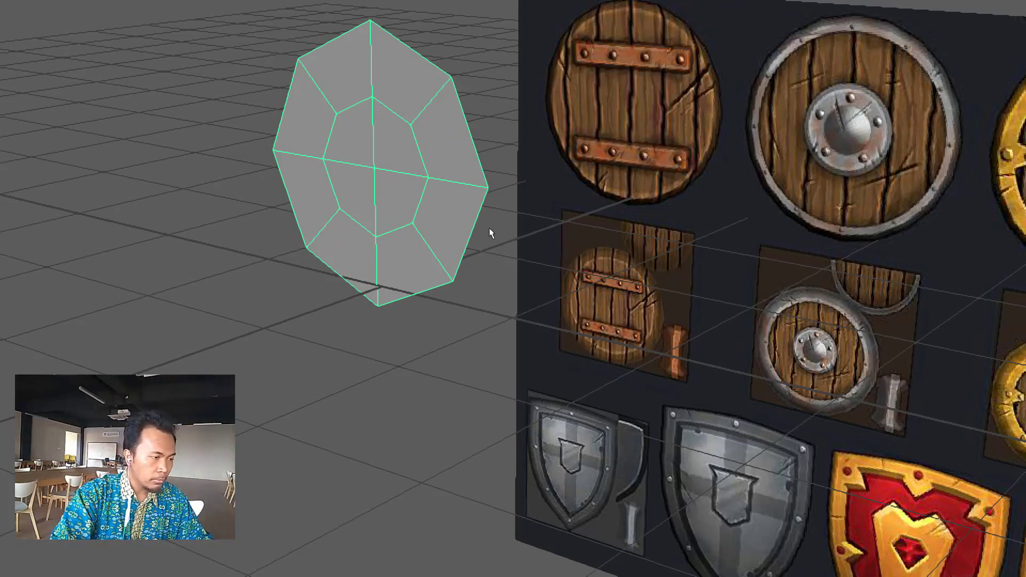
right_click(489, 228)
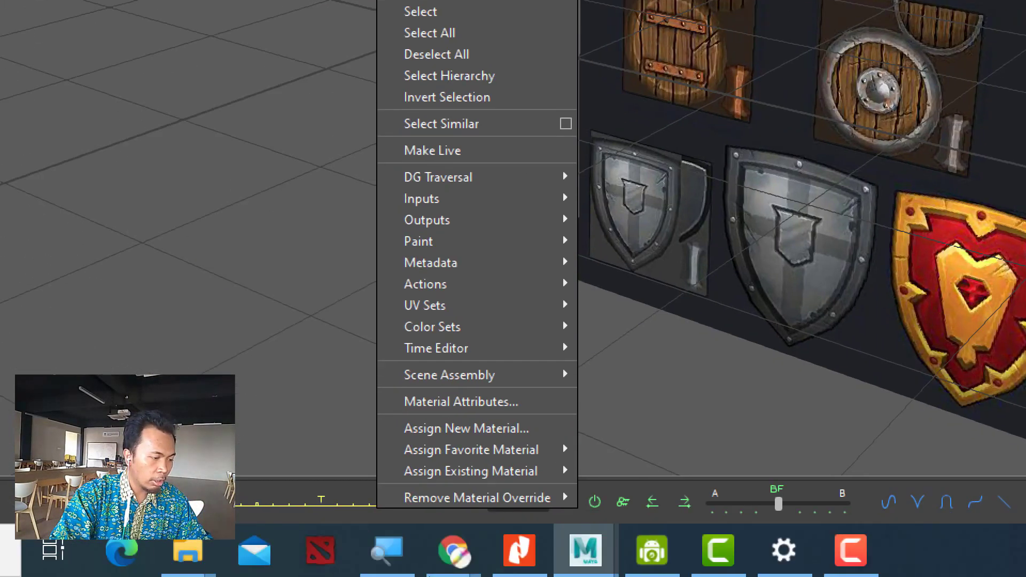
mouse_move(497, 471)
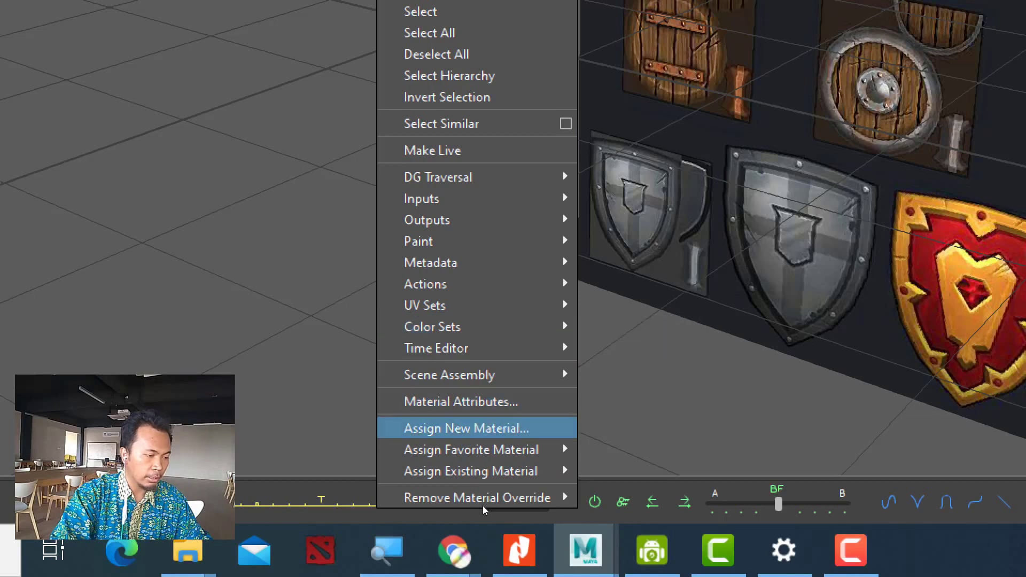
mouse_move(493, 520)
click(381, 405)
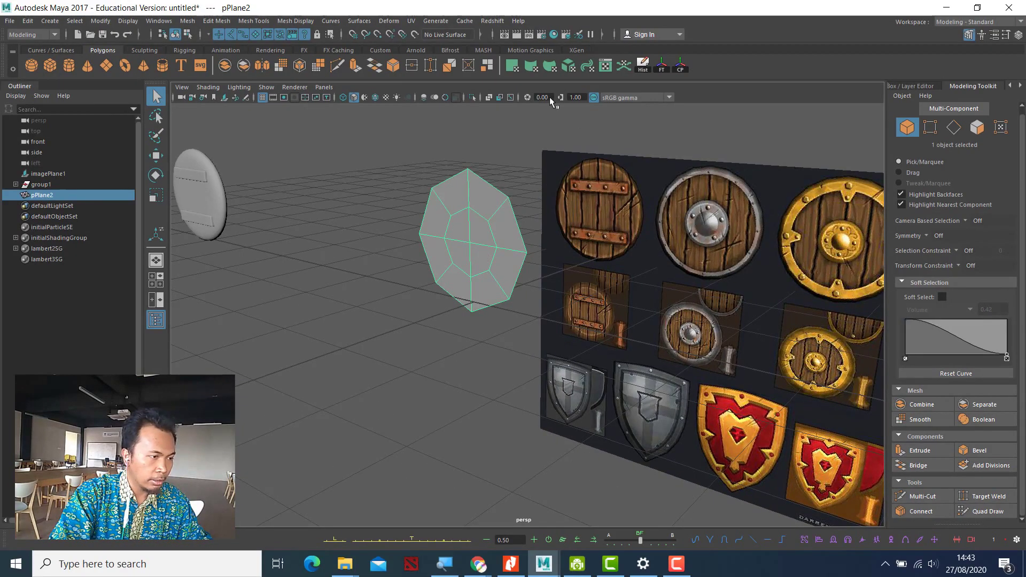
Step: Open the Hypershade and rename the lambert3 material as SHIELD 2
click(555, 34)
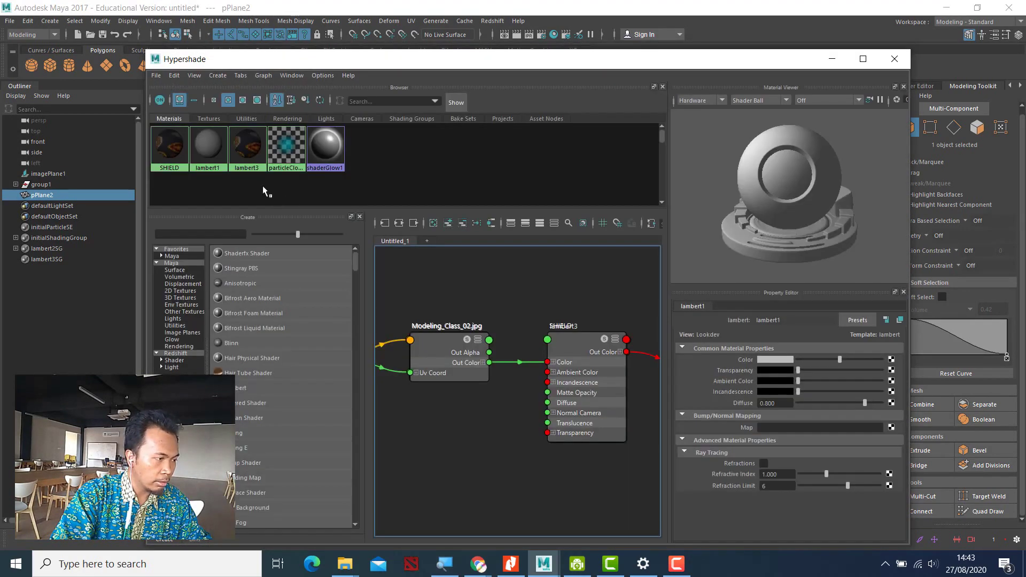
click(247, 153)
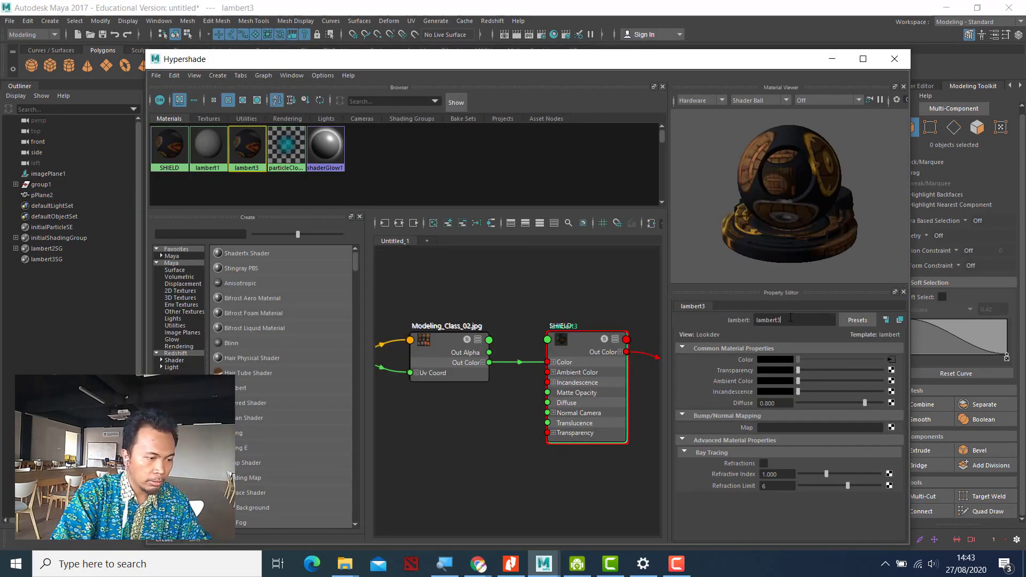
key(BackSpace)
key(BackSpace)
key(BackSpace)
key(BackSpace)
key(BackSpace)
key(BackSpace)
key(BackSpace)
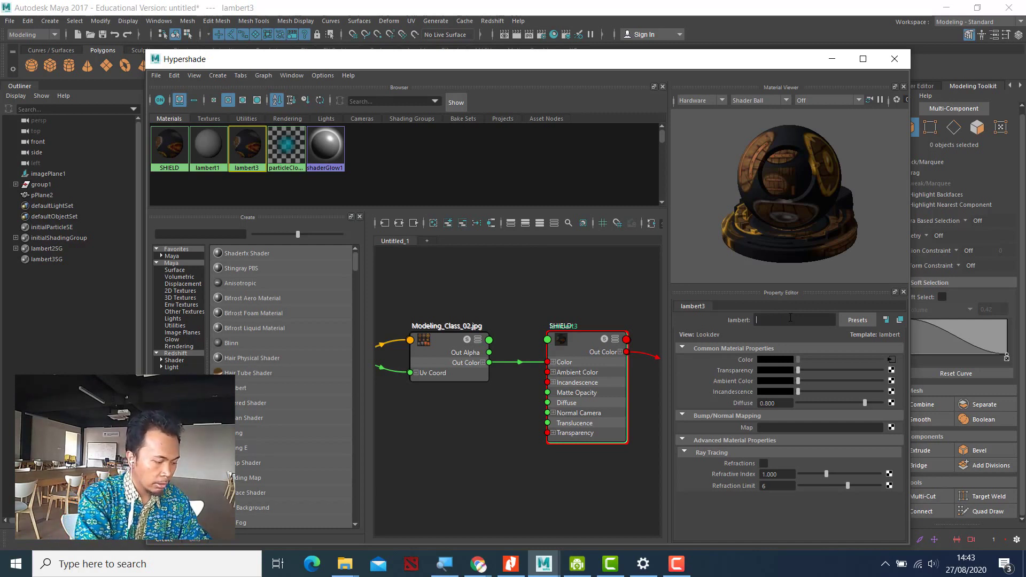
text(SHIELD 2)
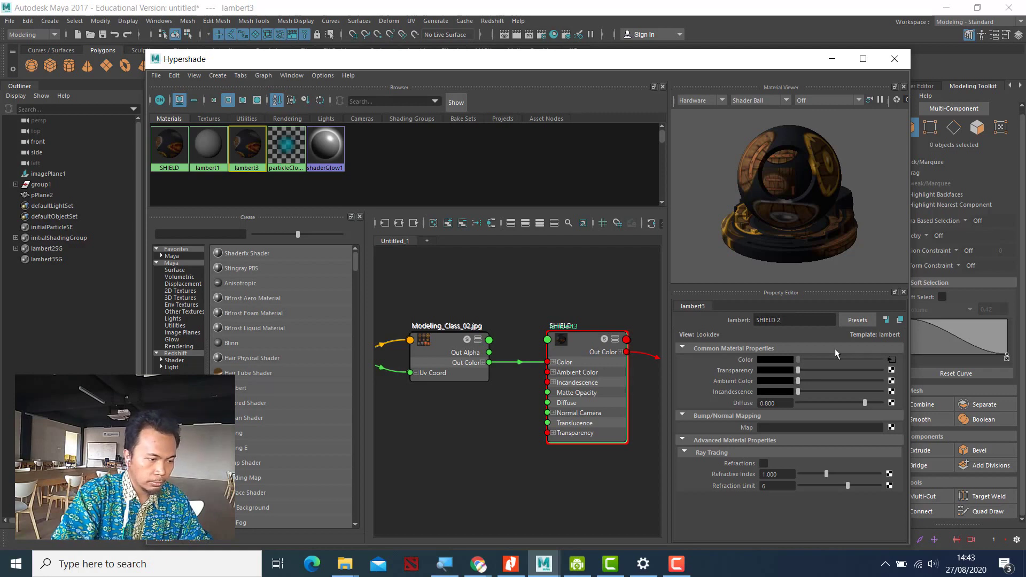
key(Return)
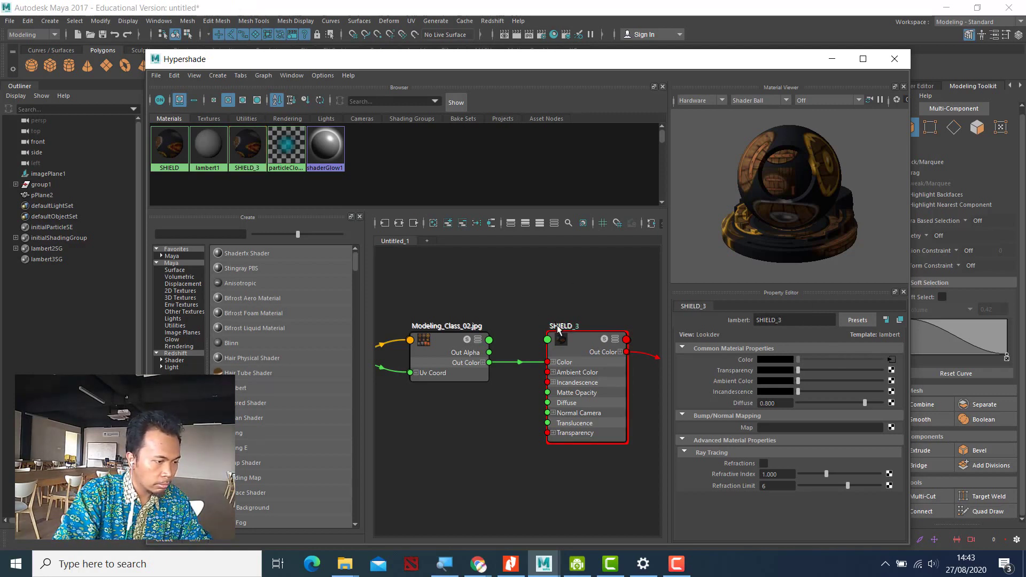
Step: Separate the overlapping SHIELD and SHIELD_3 nodes in the Hypershade graph, and minimize the Hypershade
click(176, 155)
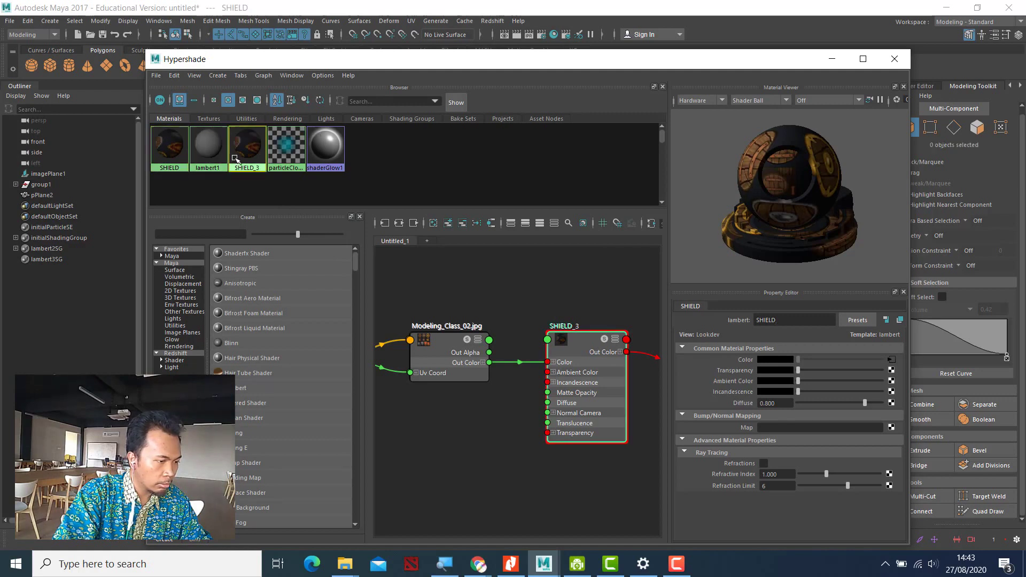
click(235, 159)
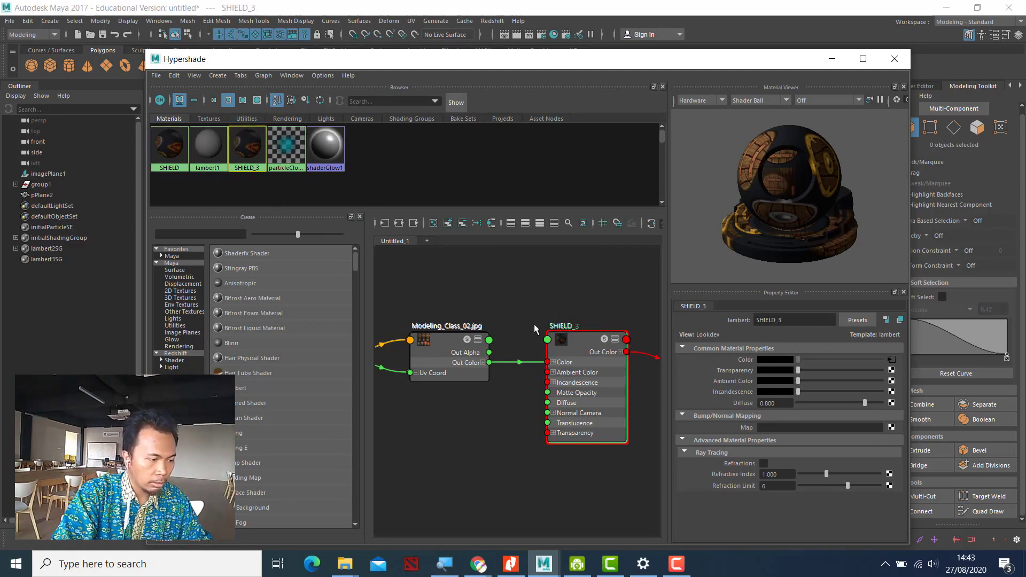
drag(569, 335, 521, 403)
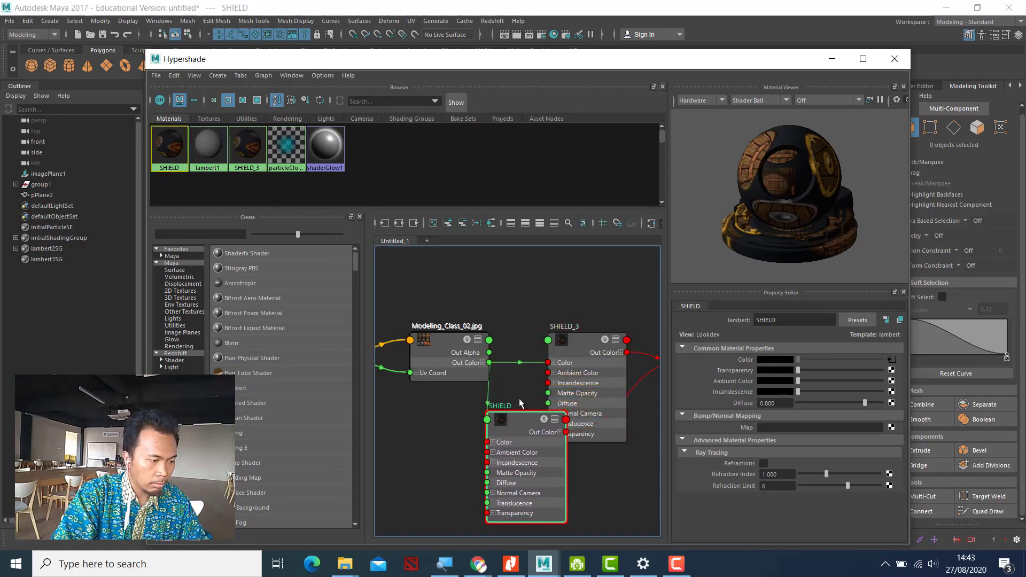
drag(585, 346, 573, 296)
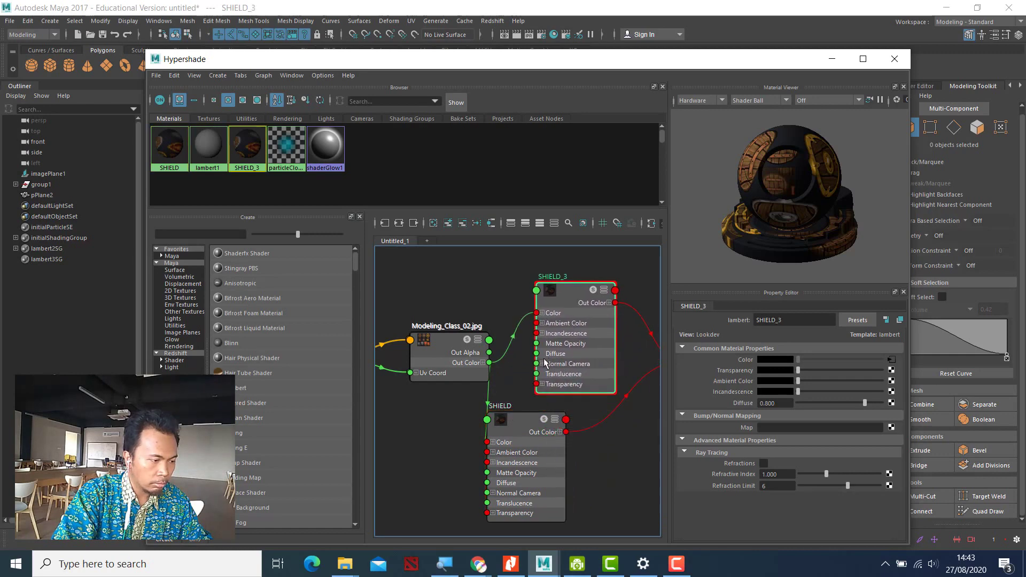
scroll(545, 364, down, 2)
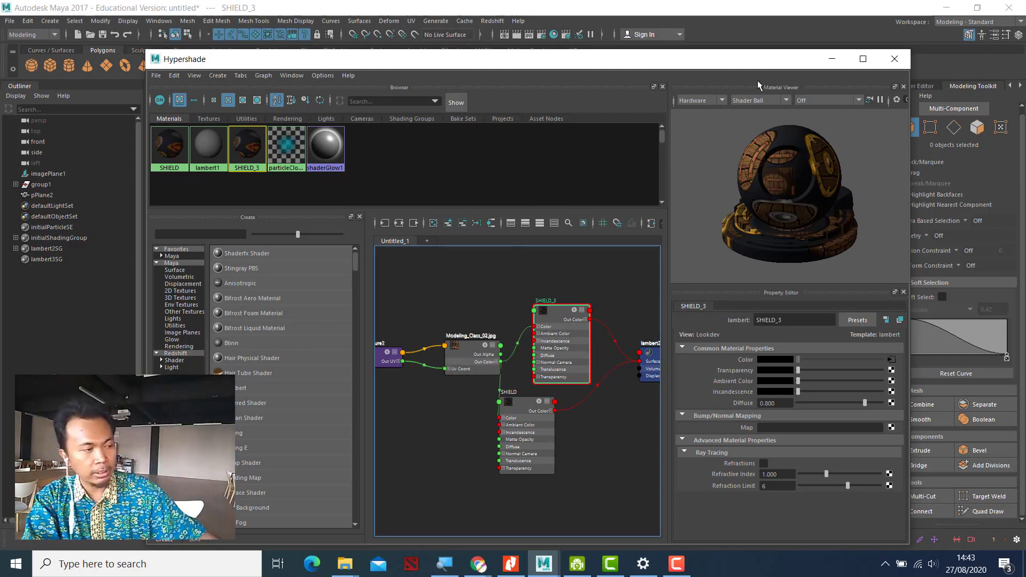
click(832, 60)
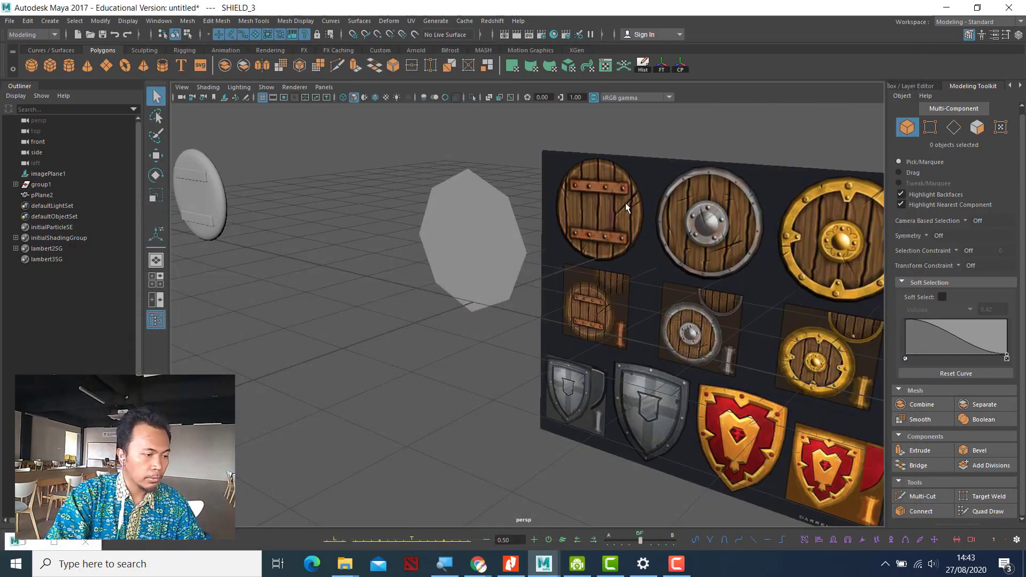
Step: Assign the existing SHIELD_3 material to the octagonal plane
click(493, 219)
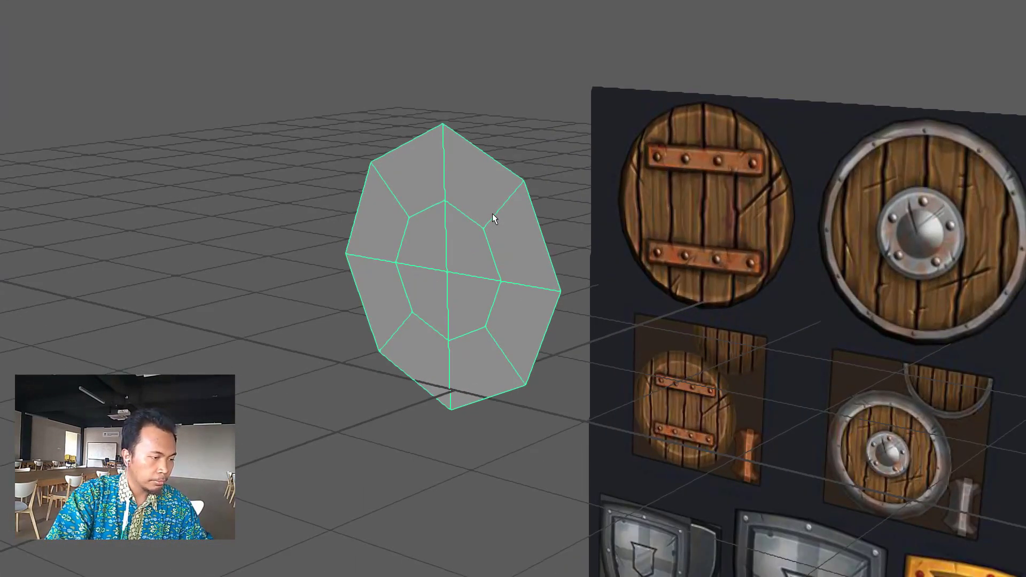
right_click(492, 216)
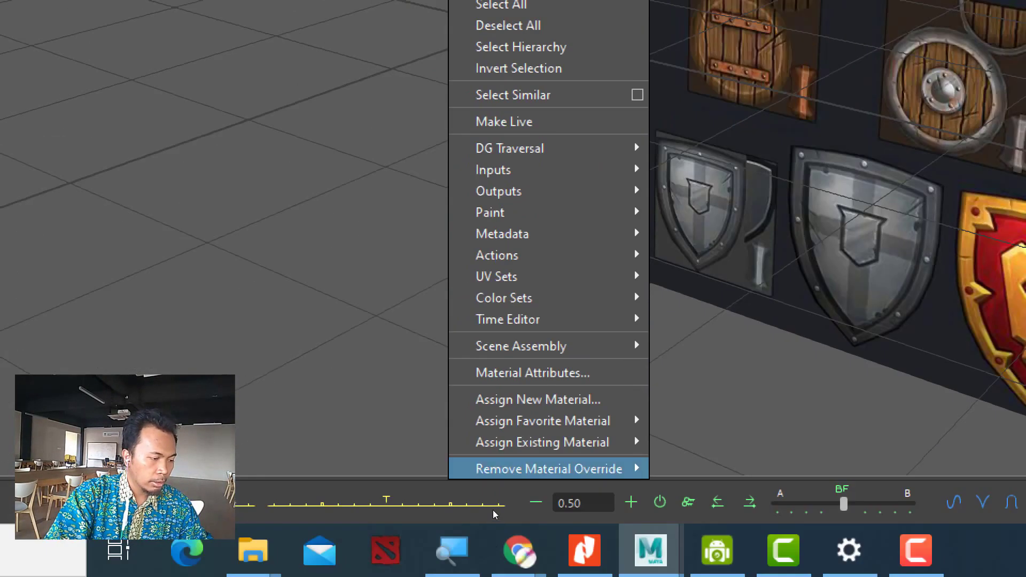
mouse_move(524, 421)
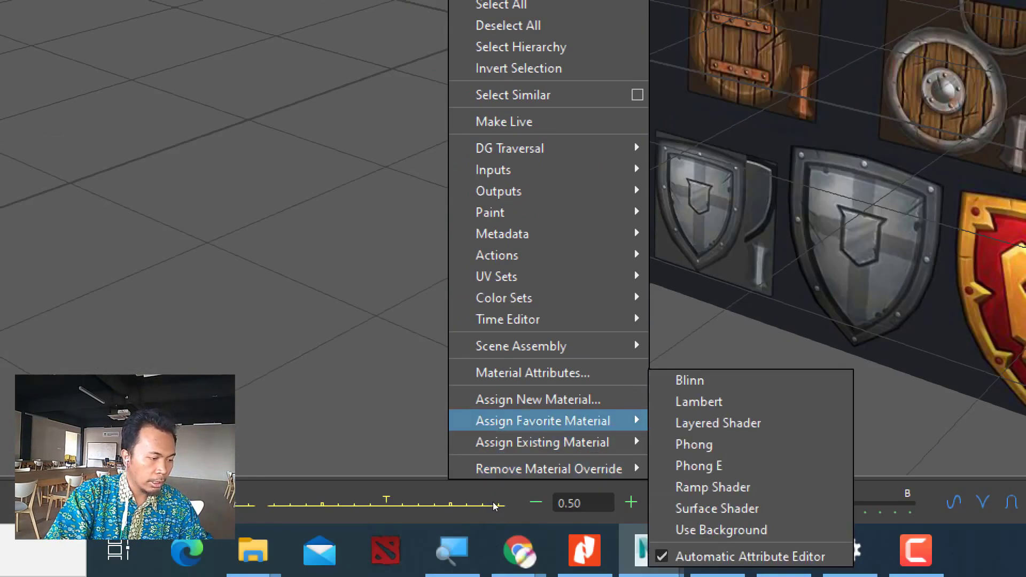
mouse_move(496, 512)
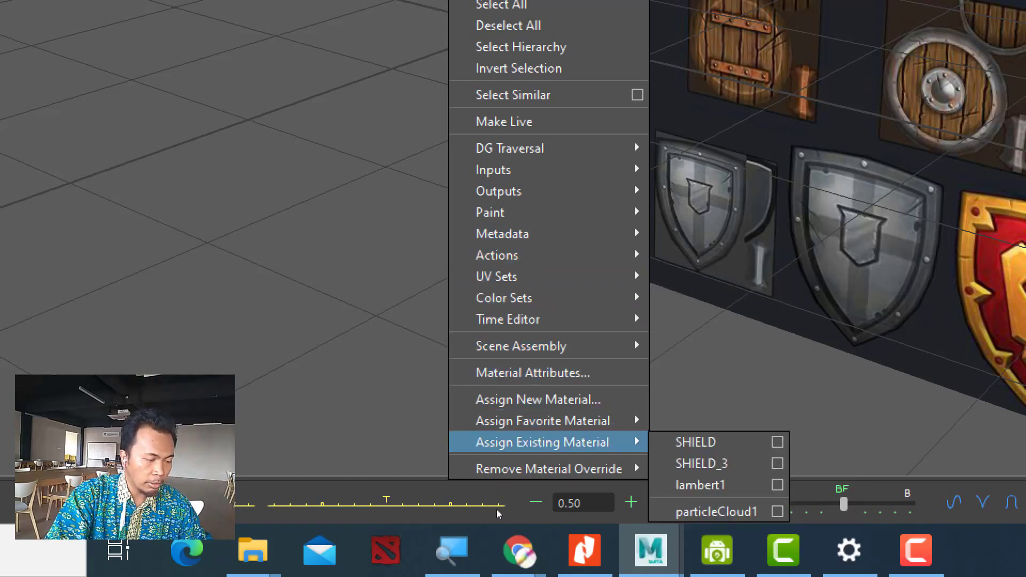
click(570, 515)
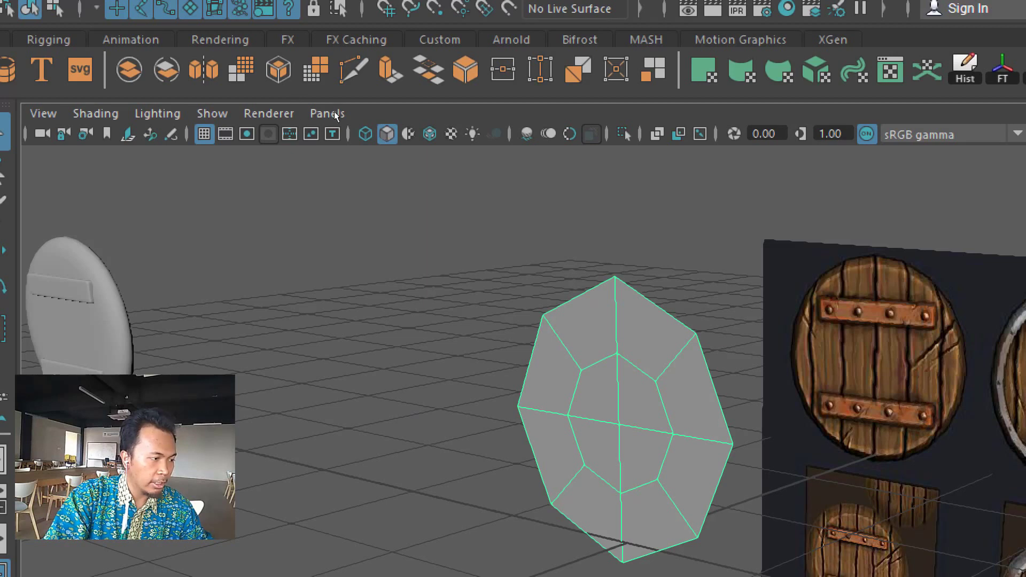
Step: Show the perspective view in wireframe, shaded and finally textured display, and deselect the plane
key(4)
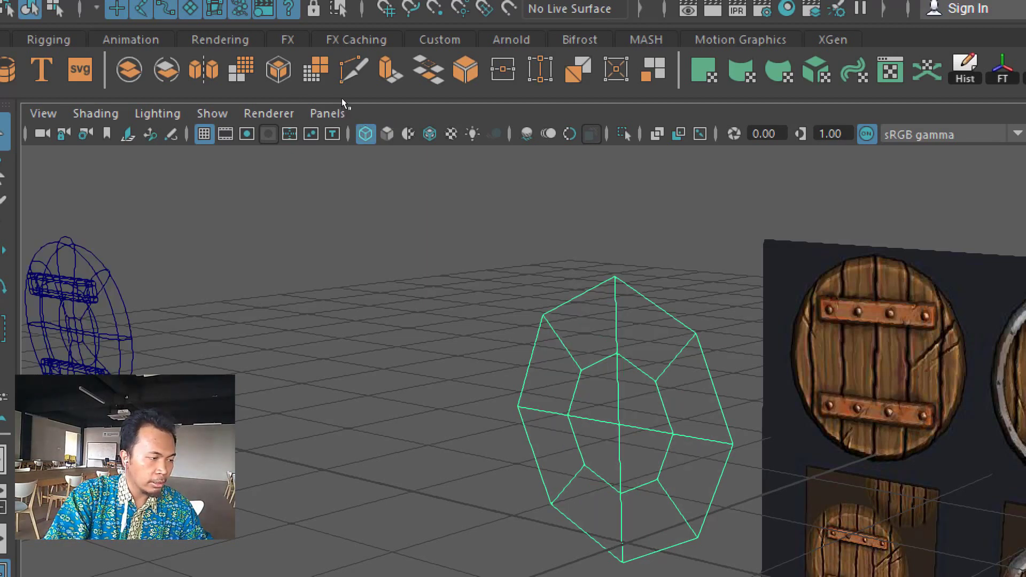
key(5)
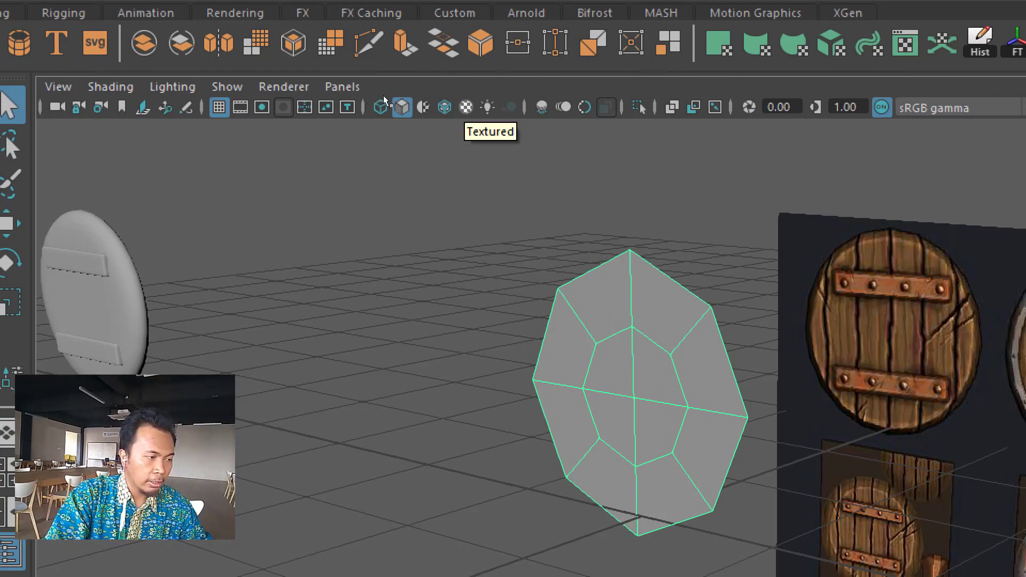
key(6)
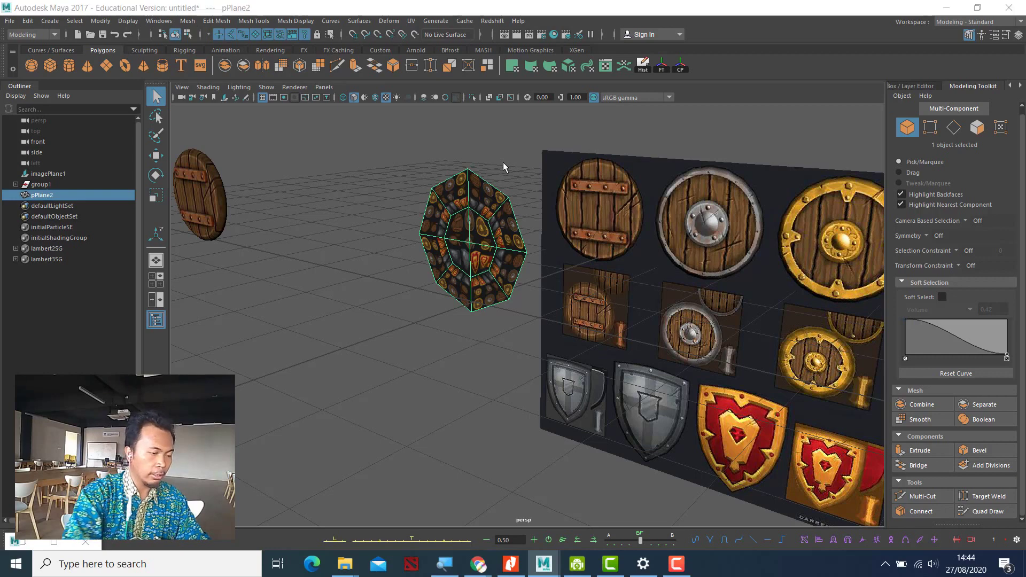
key(super)
click(757, 121)
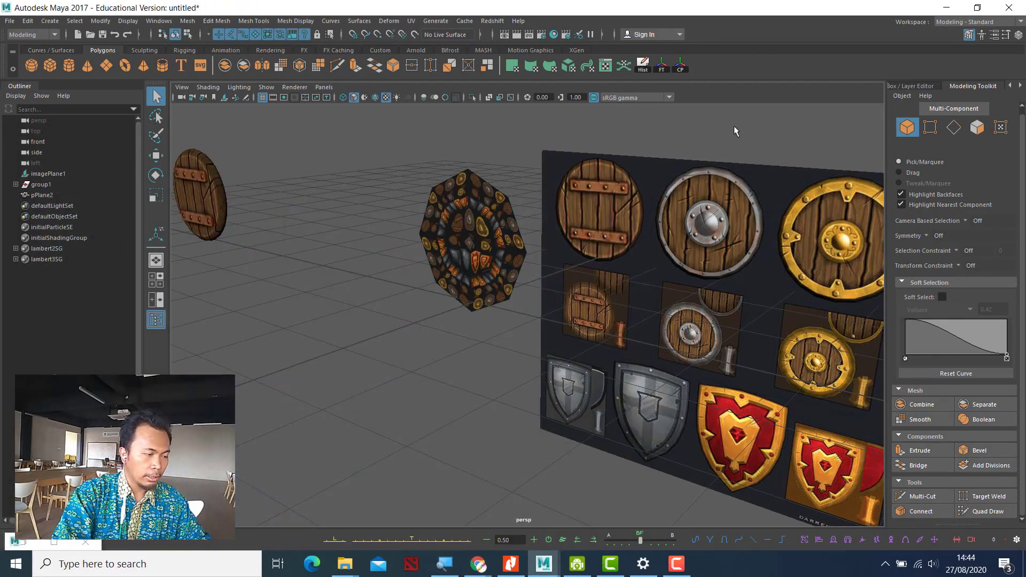
Step: Open the UV Editor for the octagonal plane, reposition its window and frame the whole reference texture
click(511, 212)
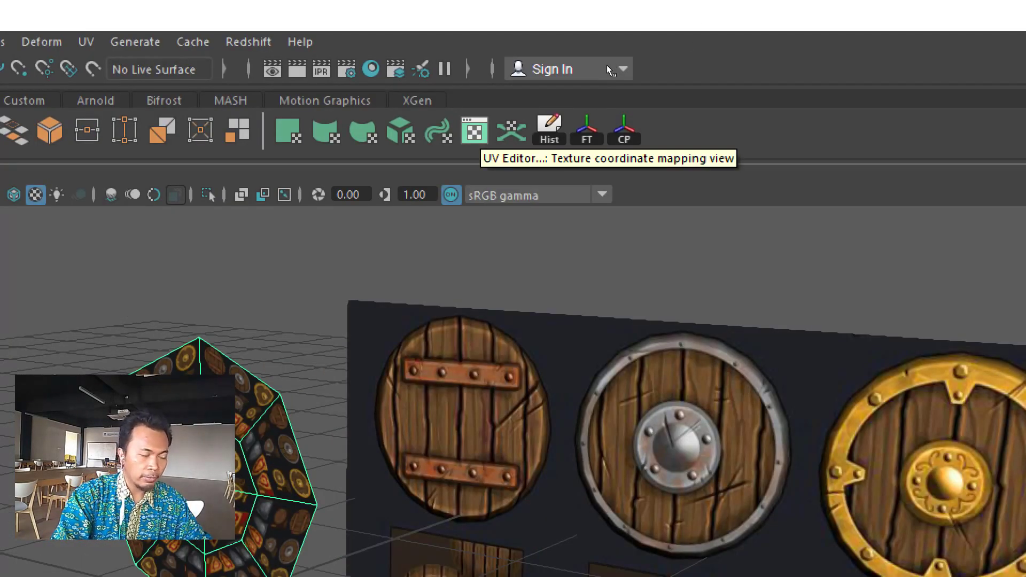
click(474, 131)
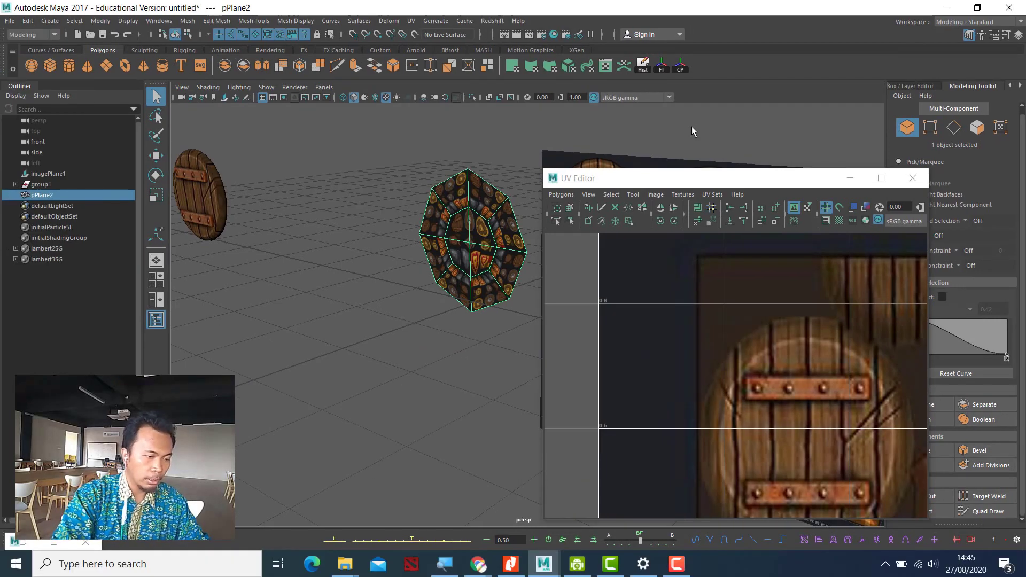
drag(728, 183, 625, 125)
scroll(700, 227, down, 2)
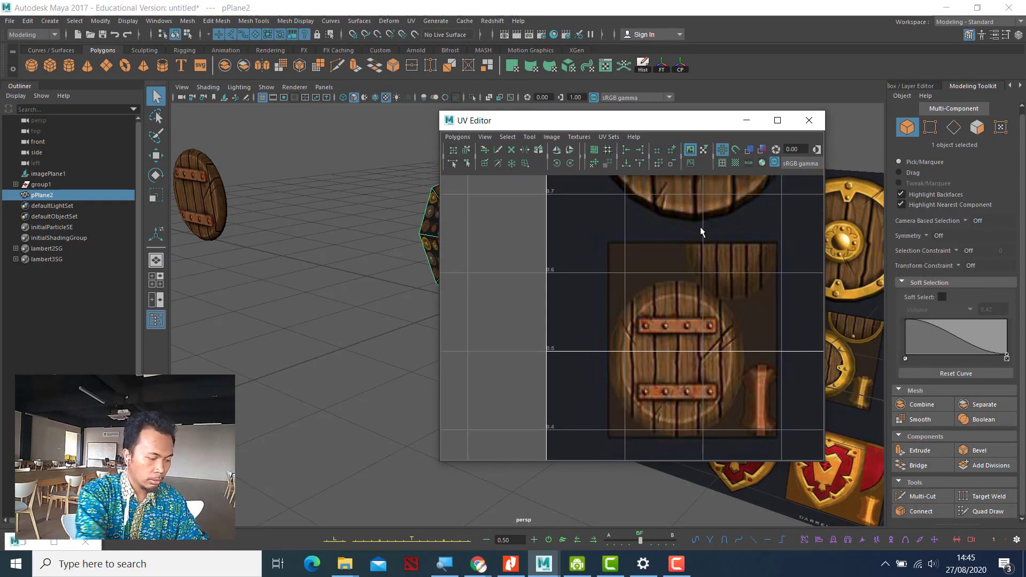
key(a)
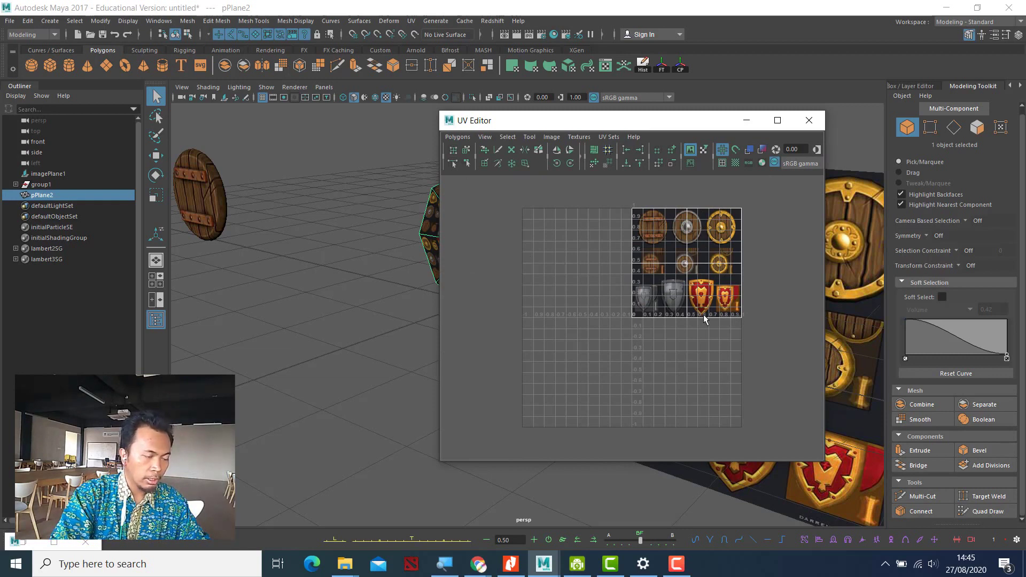
Step: Examine the UV layout of the finished wooden shield mesh pPlane1 against the shield texture sheet
drag(613, 125, 686, 145)
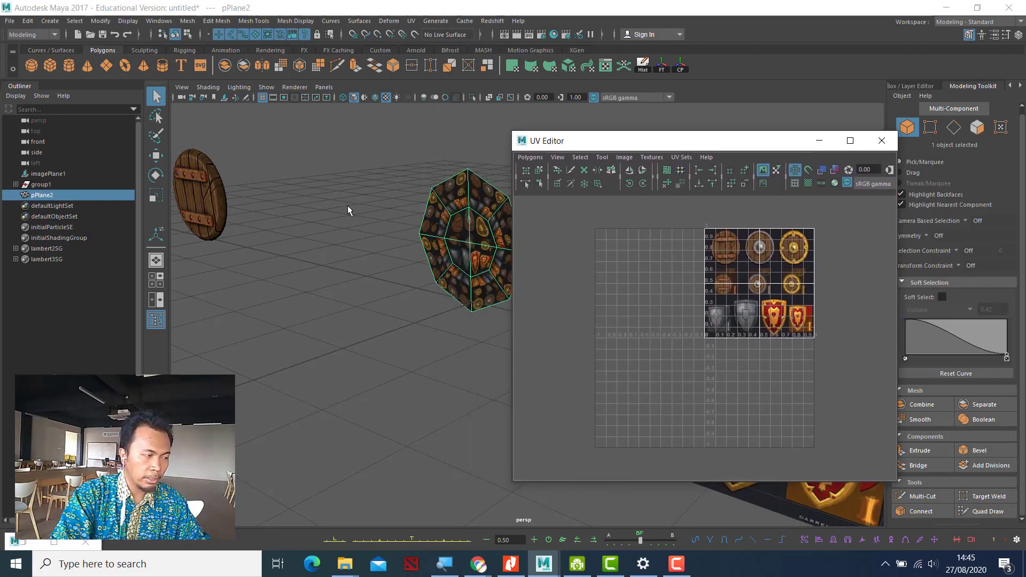
click(218, 197)
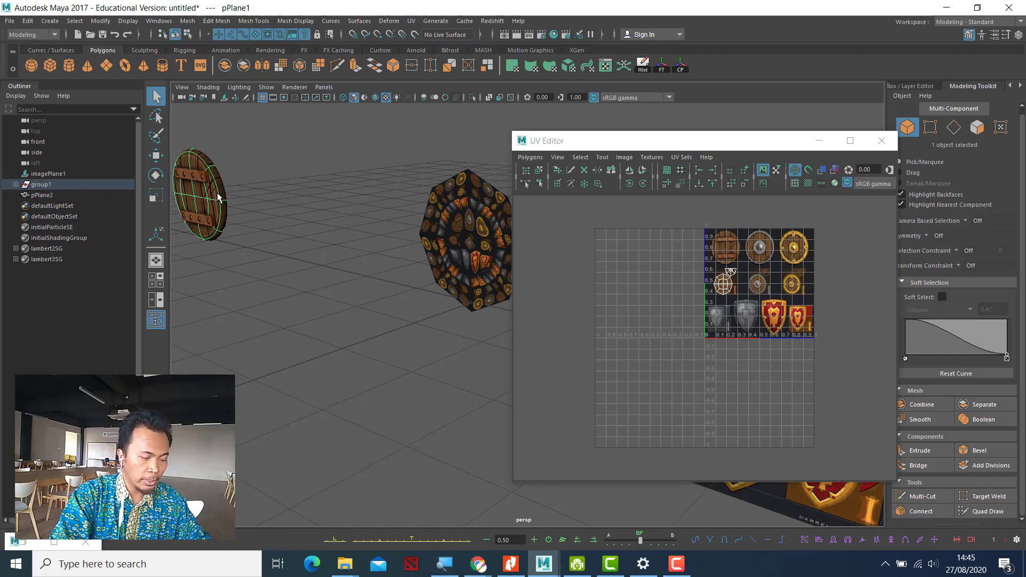
key(f)
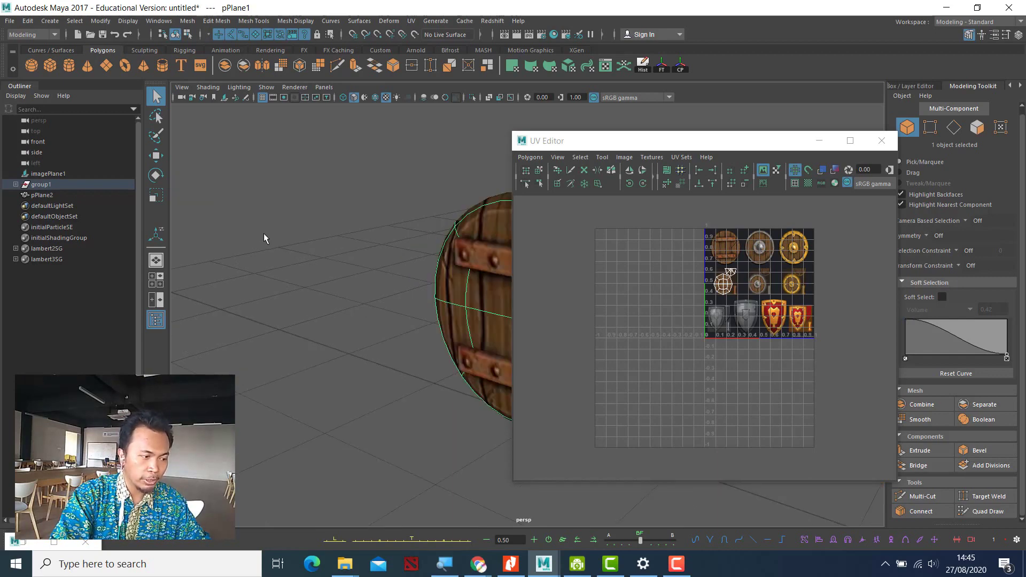
scroll(283, 237, down, 5)
click(580, 156)
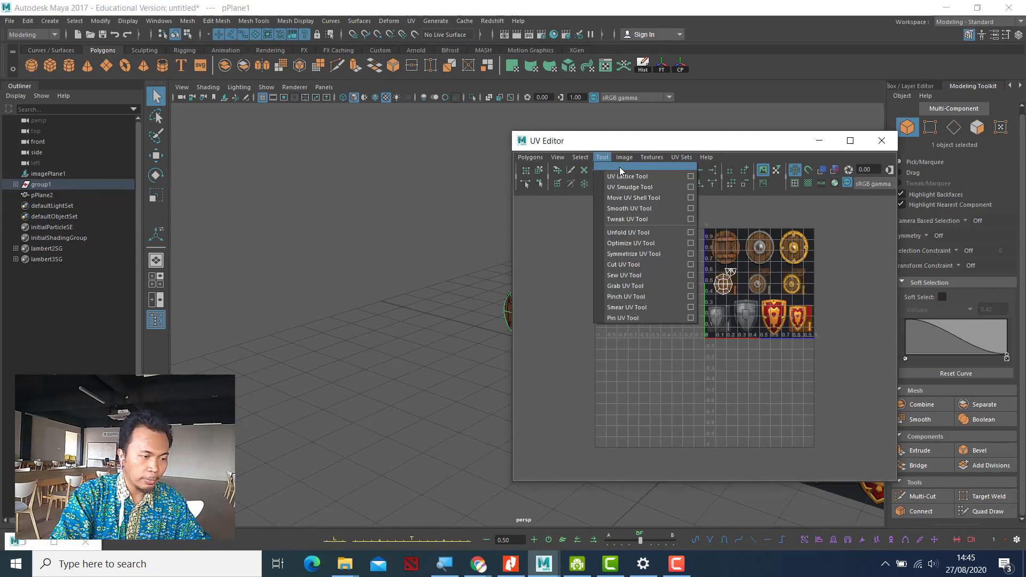
click(582, 143)
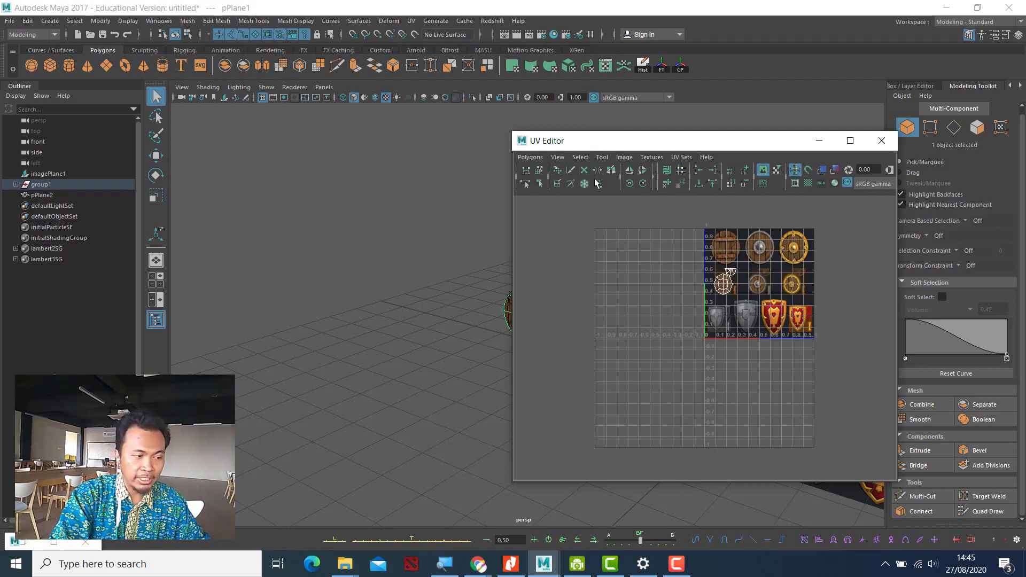
Step: Select the octagonal shield mesh pPlane2, switch to face selection and select all of its faces
drag(651, 142, 795, 433)
click(769, 370)
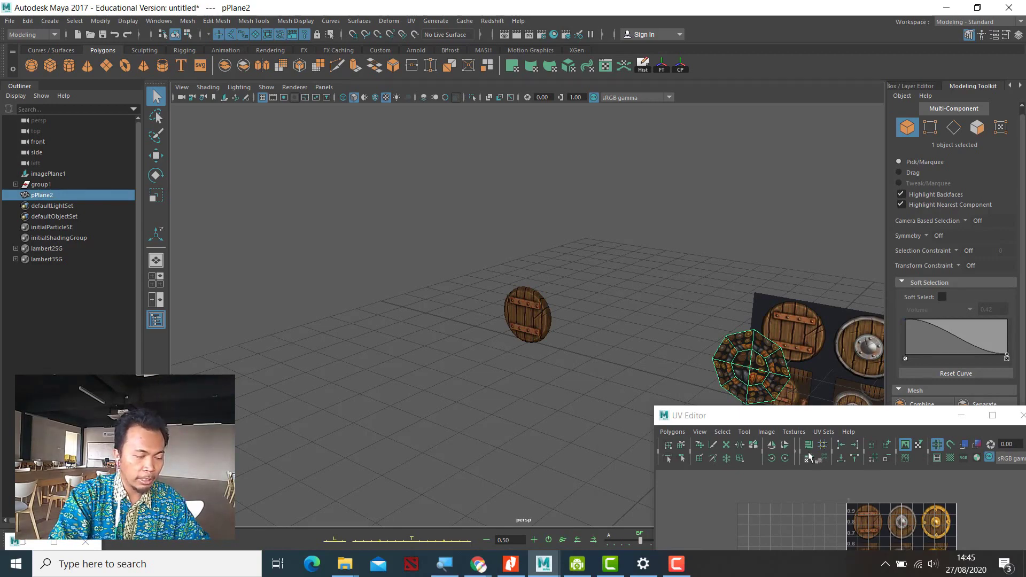
key(f)
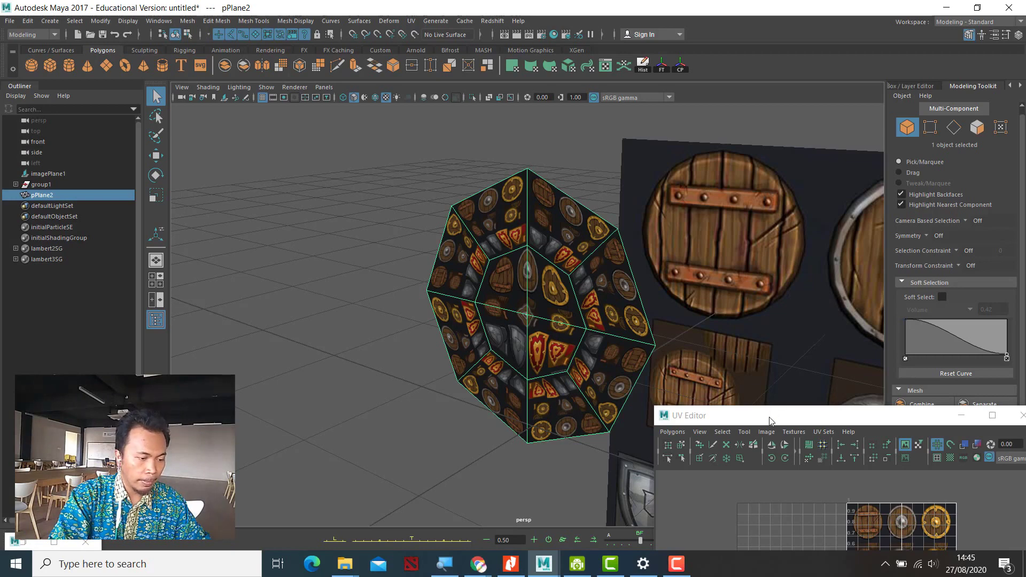
drag(772, 420, 715, 133)
scroll(877, 254, down, 2)
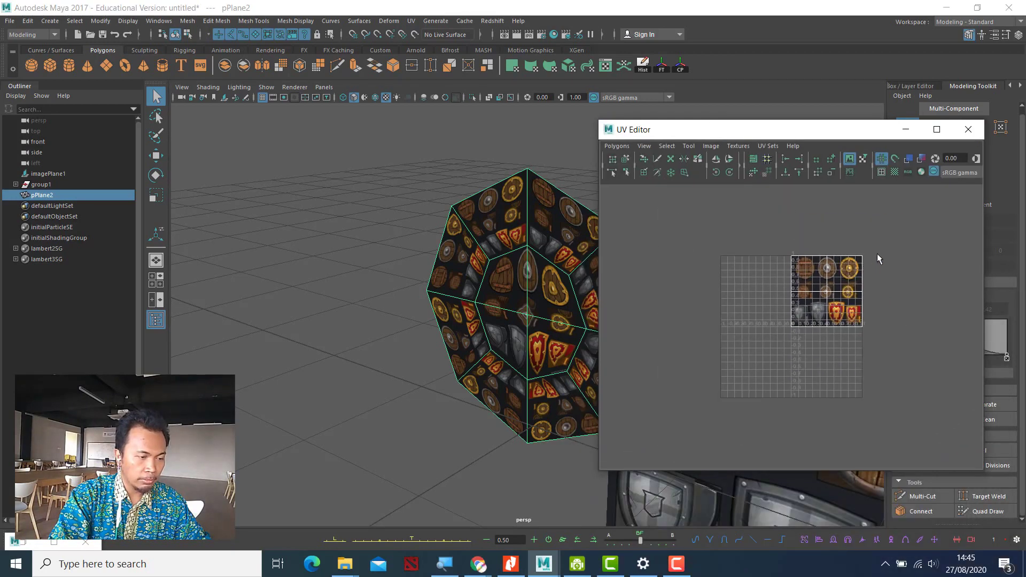
scroll(878, 258, up, 10)
scroll(879, 260, down, 8)
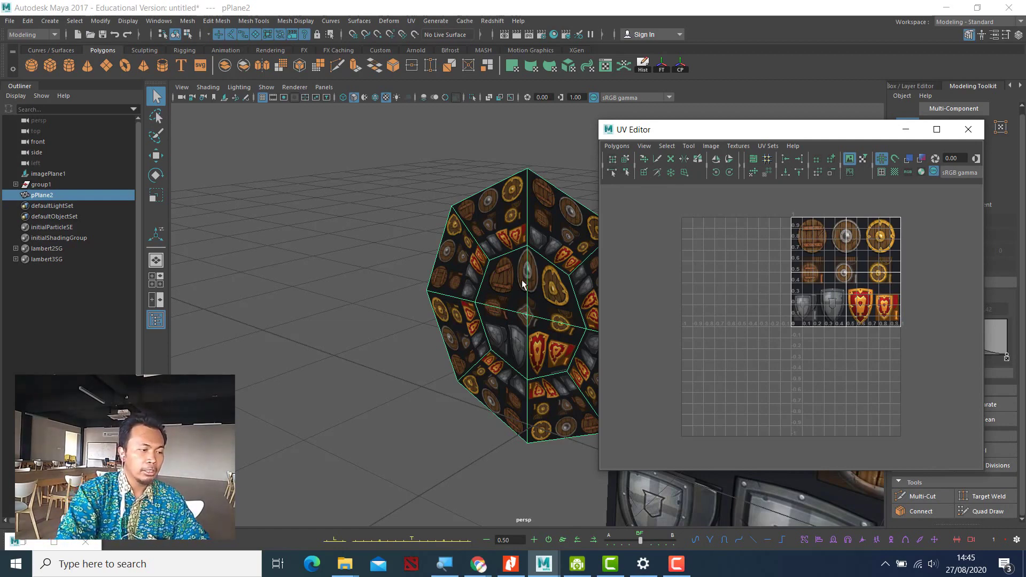
alt+drag(524, 283, 326, 272)
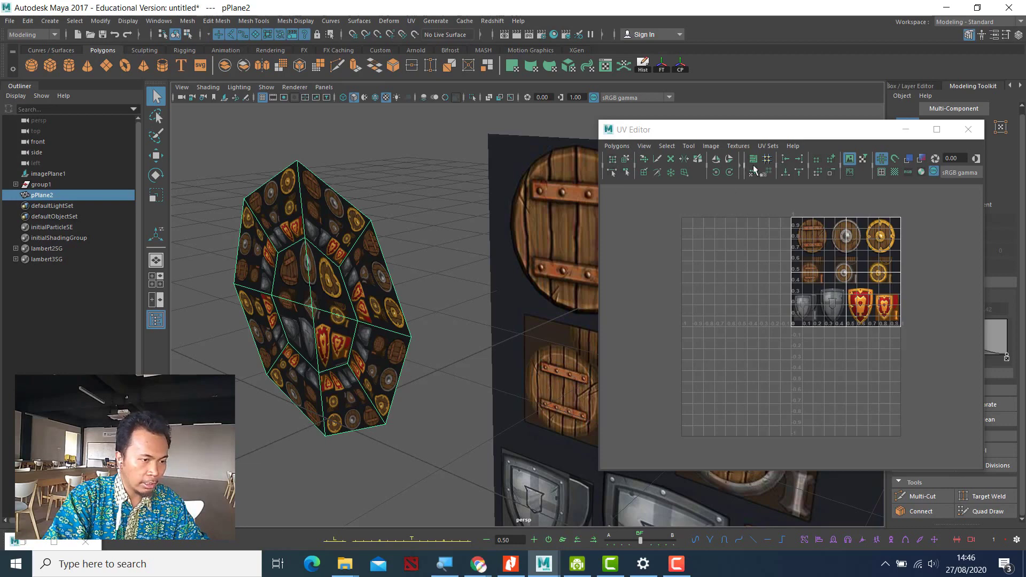
drag(864, 134, 858, 149)
click(976, 128)
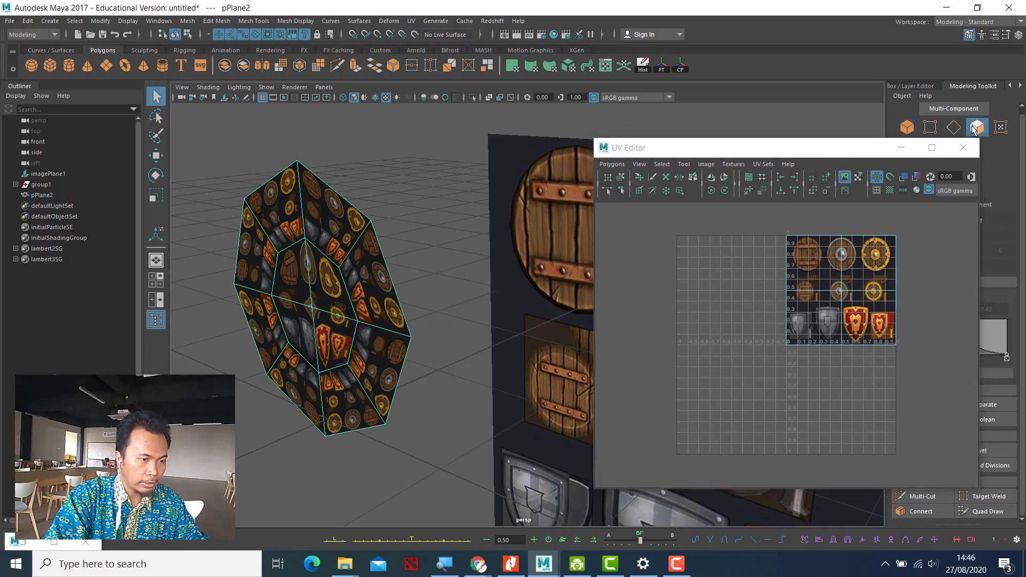
click(307, 289)
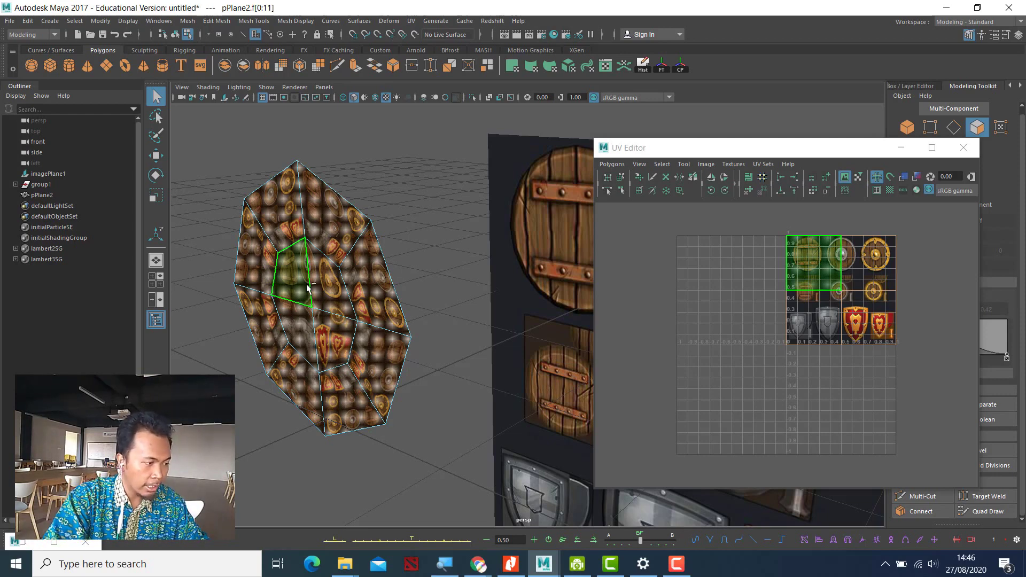
mouse_move(307, 289)
shift+right_down()
mouse_move(315, 390)
mouse_move(392, 244)
mouse_move(422, 212)
mouse_move(309, 285)
shift+right_up()
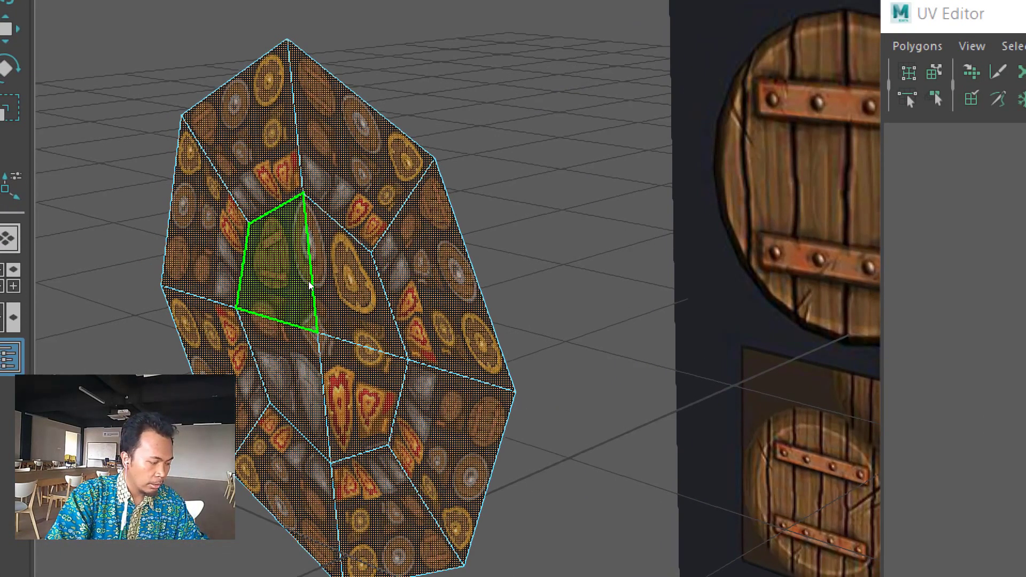
shift+right_drag(309, 287, 227, 576)
shift+right_drag(257, 544, 283, 553)
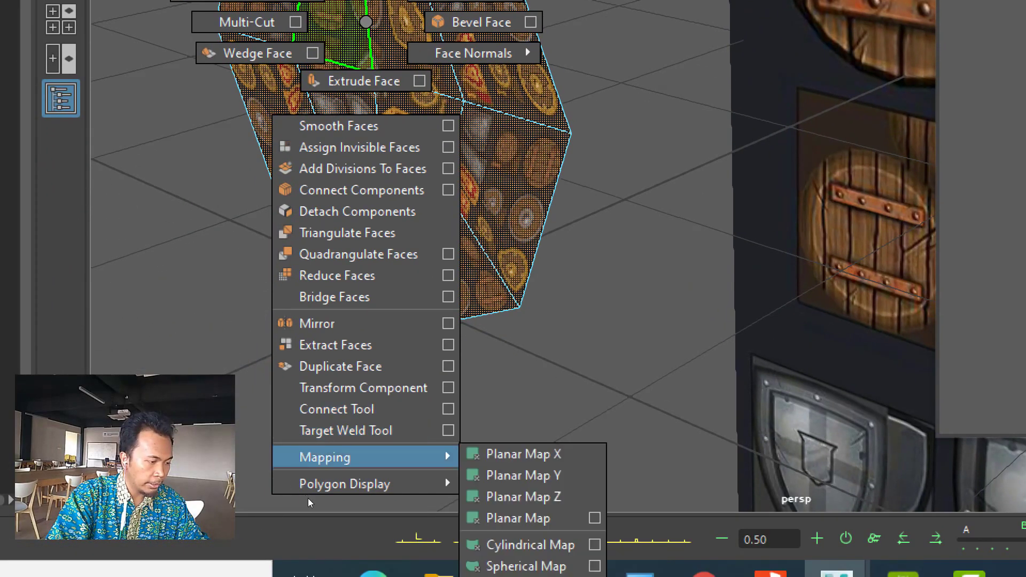
shift+right_drag(309, 503, 404, 519)
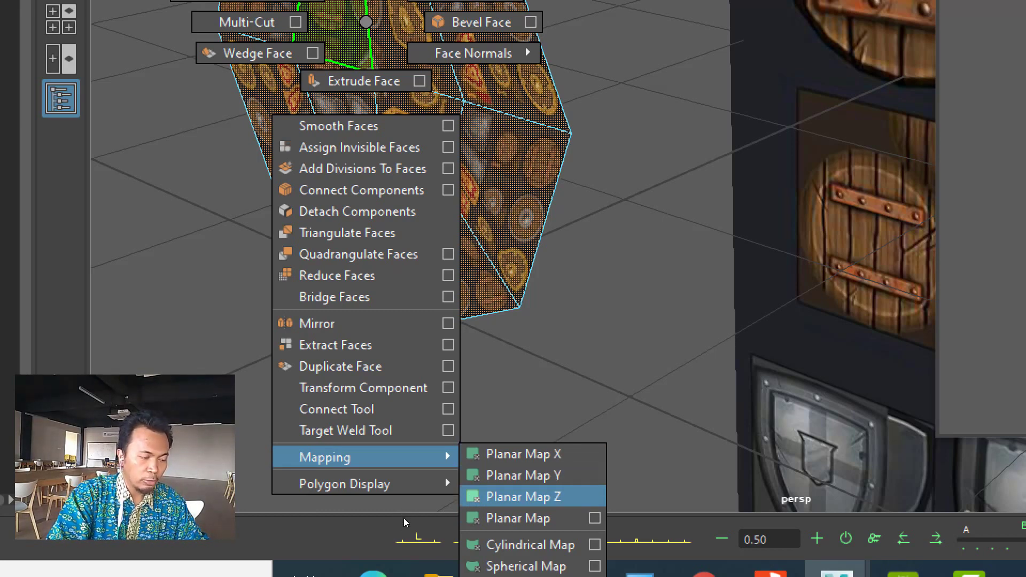
shift+right_drag(405, 520, 328, 496)
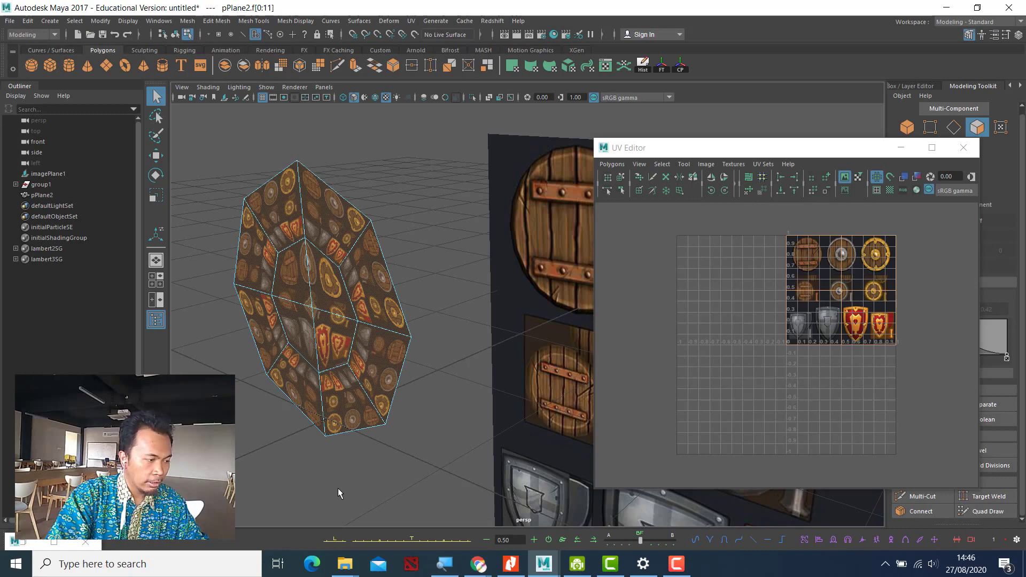
Step: Try a Planar Map X projection on all faces of the octagonal shield mesh
click(299, 365)
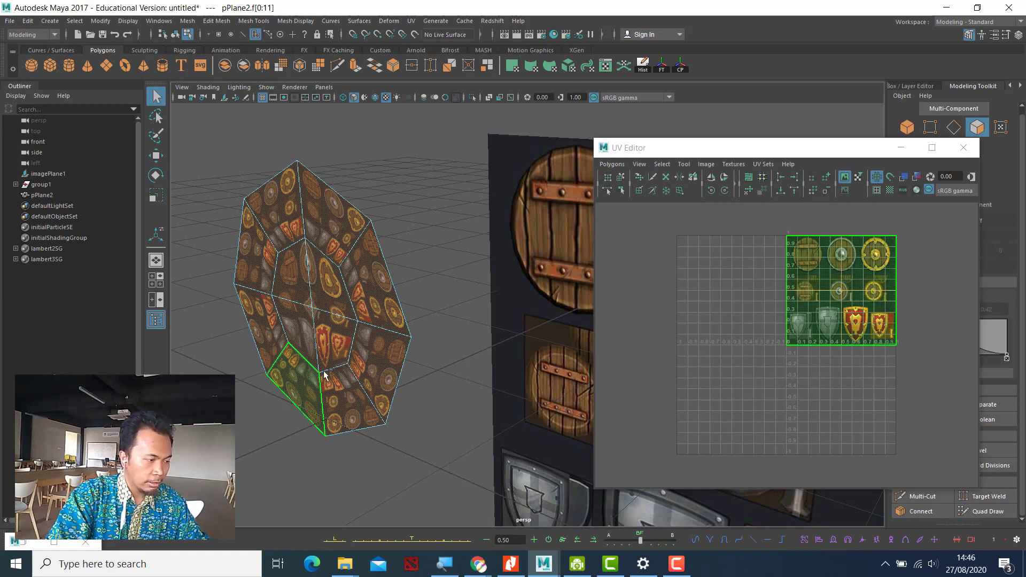
click(338, 336)
shift+right_drag(339, 335, 433, 501)
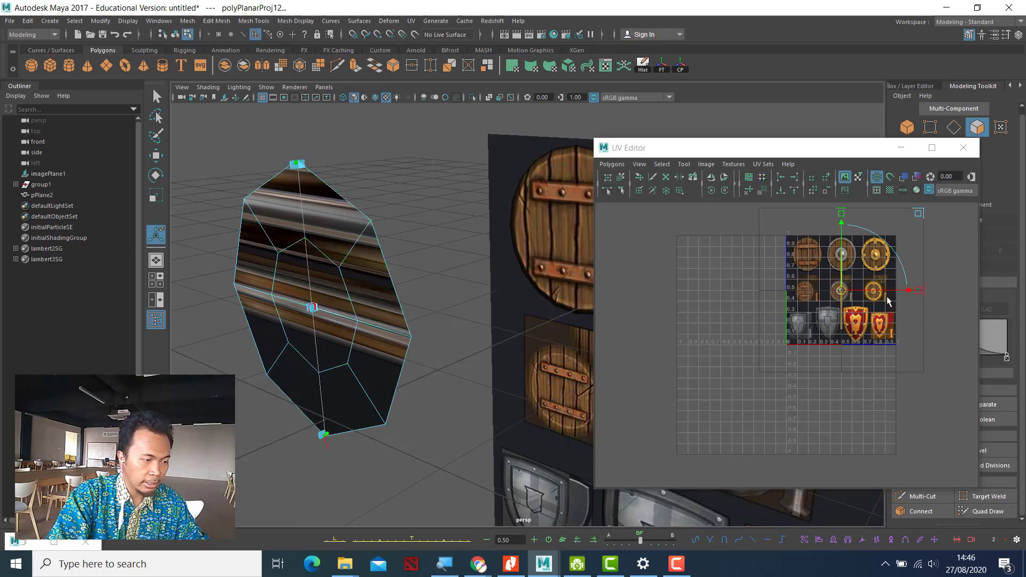
scroll(869, 292, up, 5)
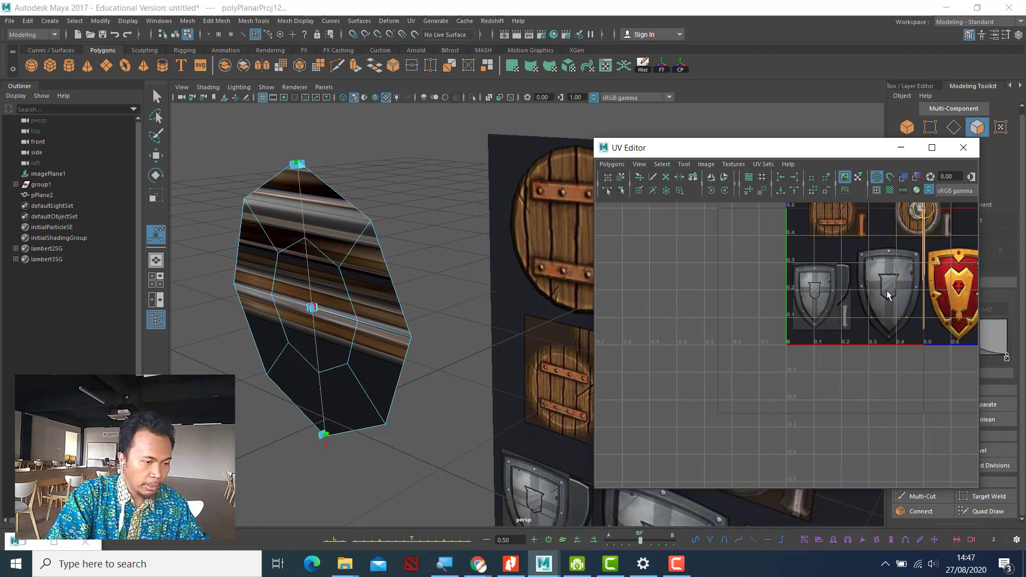
alt+middle_drag(871, 310, 752, 413)
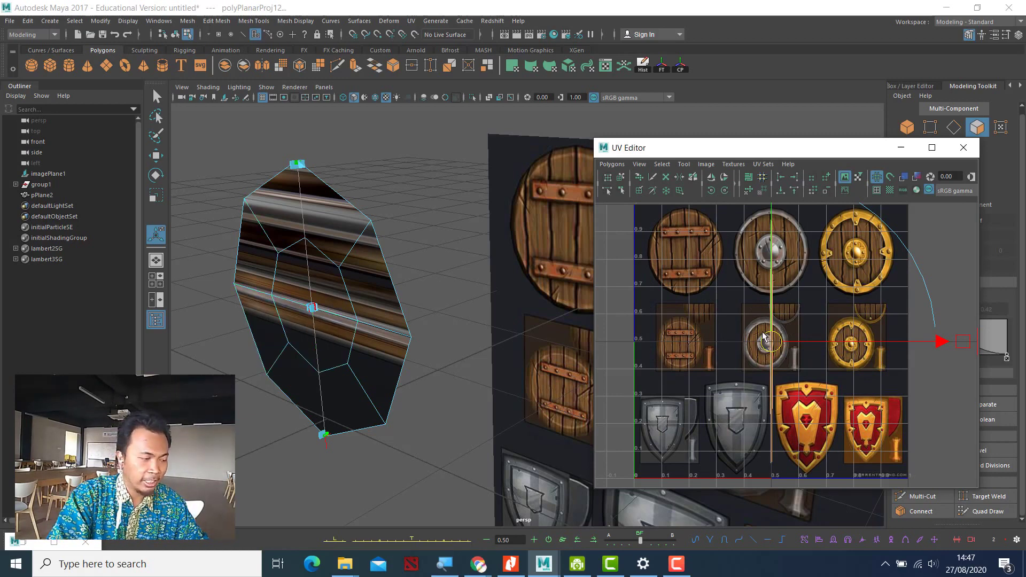
Step: Reselect all faces of the octagonal shield and try a Planar Map Y projection on them
scroll(331, 313, down, 1)
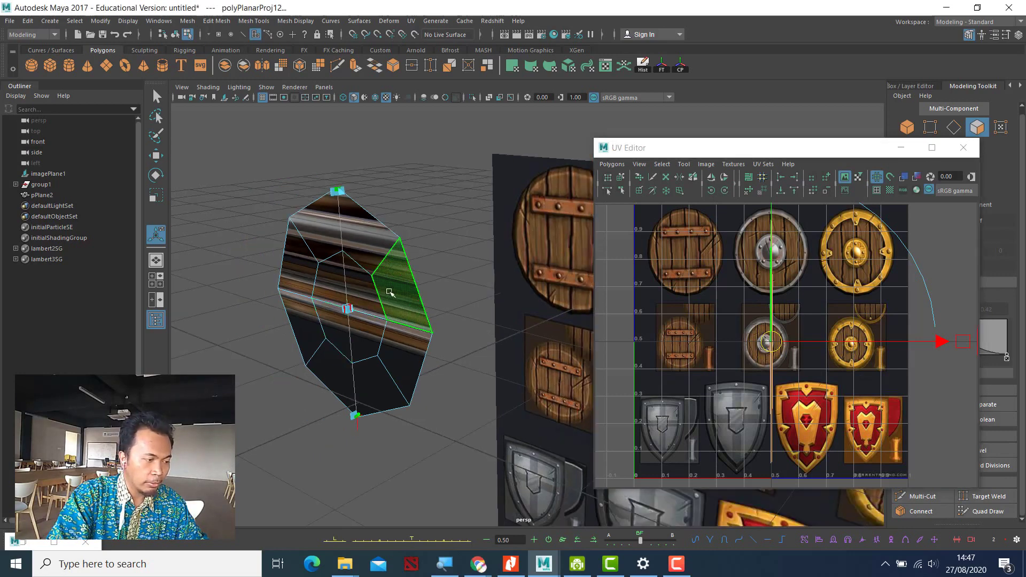
double_click(390, 292)
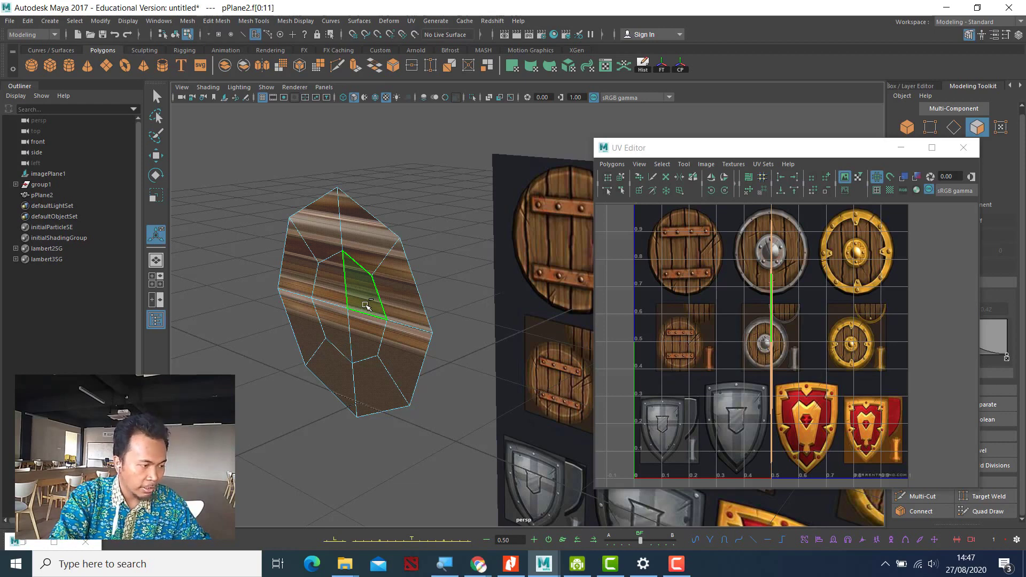
shift+right_drag(359, 249, 431, 478)
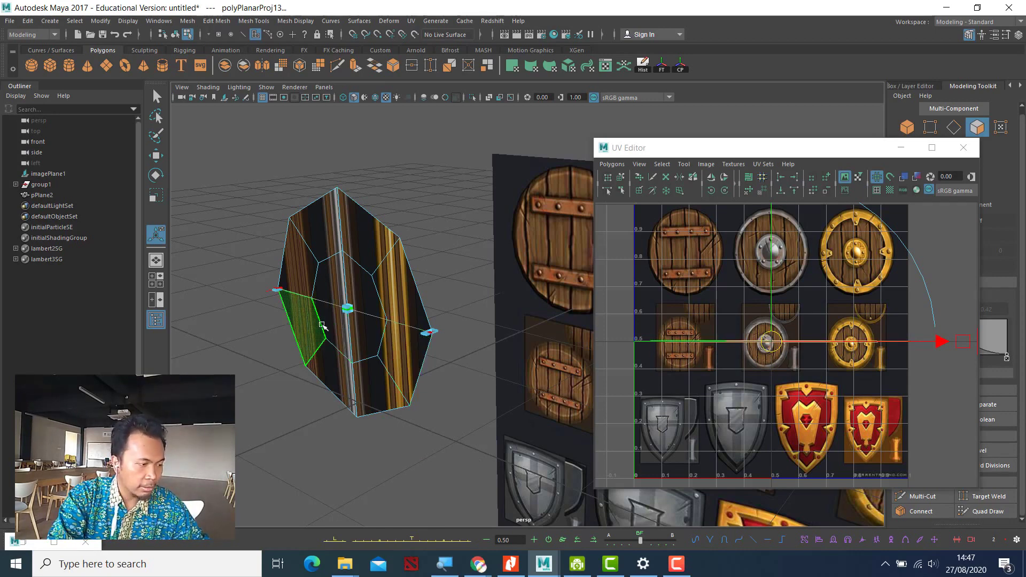
Step: Reselect all faces of the octagonal shield and apply a Planar Map Z projection to them
double_click(348, 275)
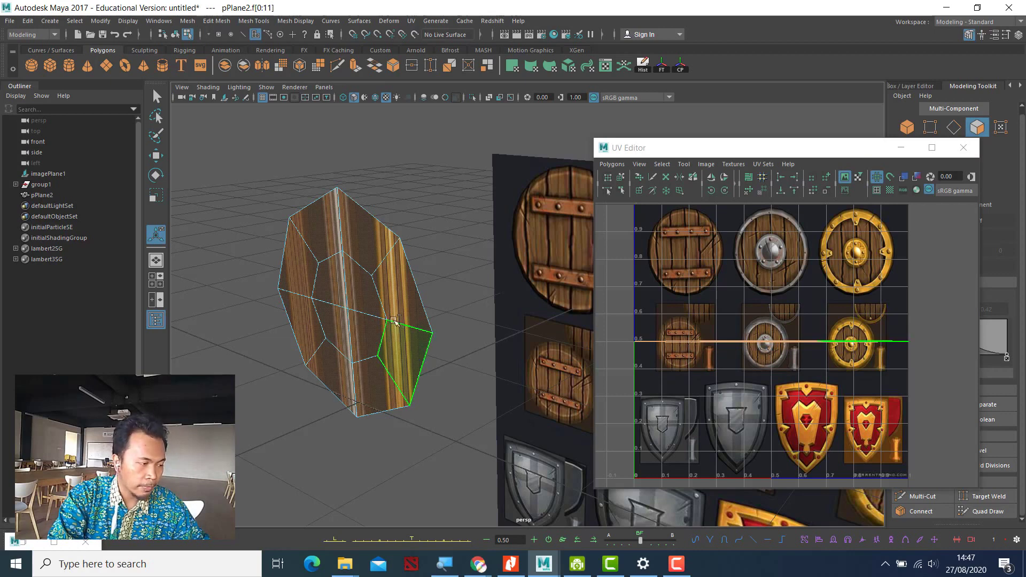
shift+right_click(377, 300)
mouse_move(374, 517)
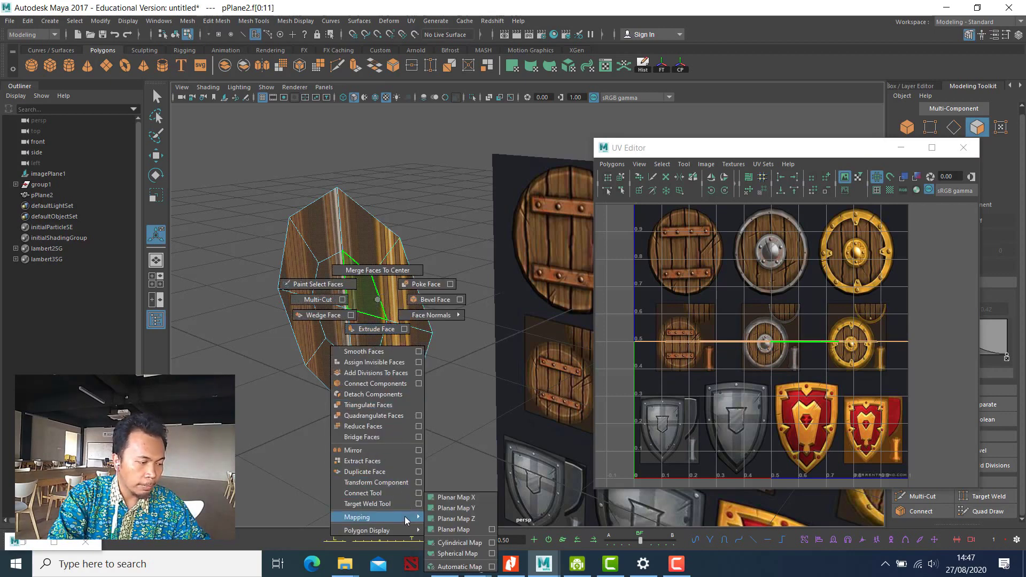
click(452, 519)
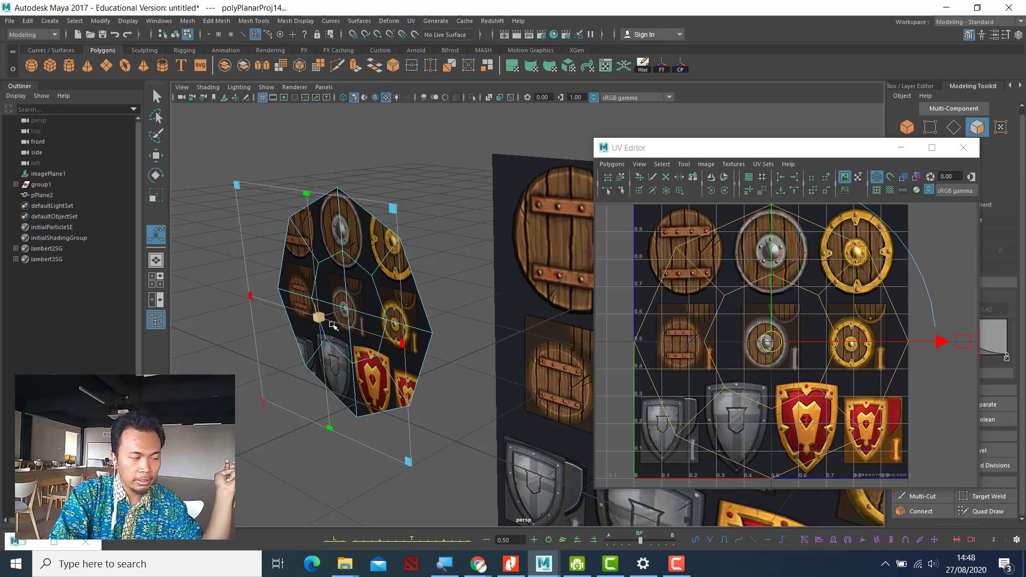
Step: Scale the octagonal shield's UV shell down uniformly to about 60% and move it over the small wooden shield in the texture's middle row
click(363, 291)
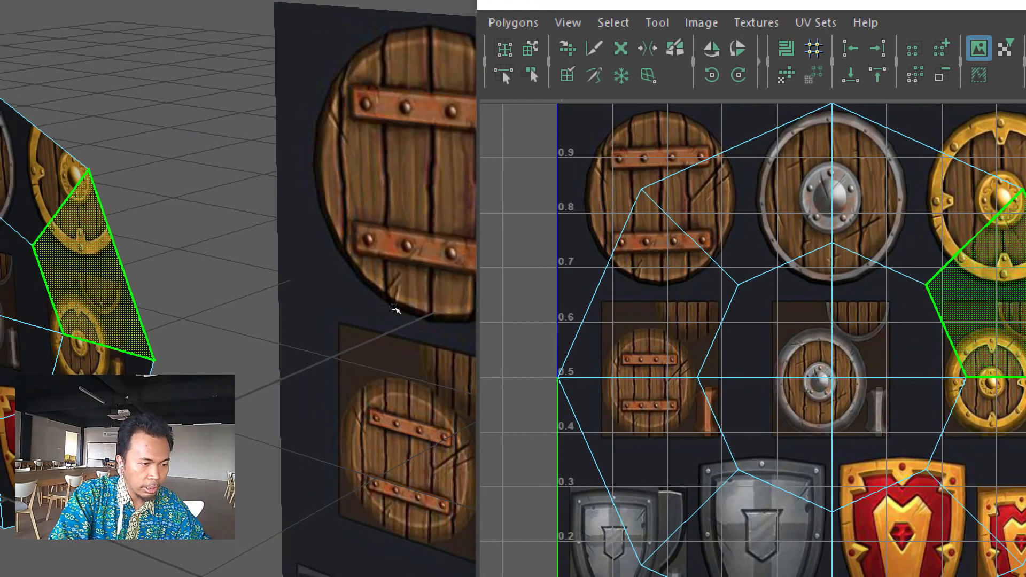
double_click(395, 308)
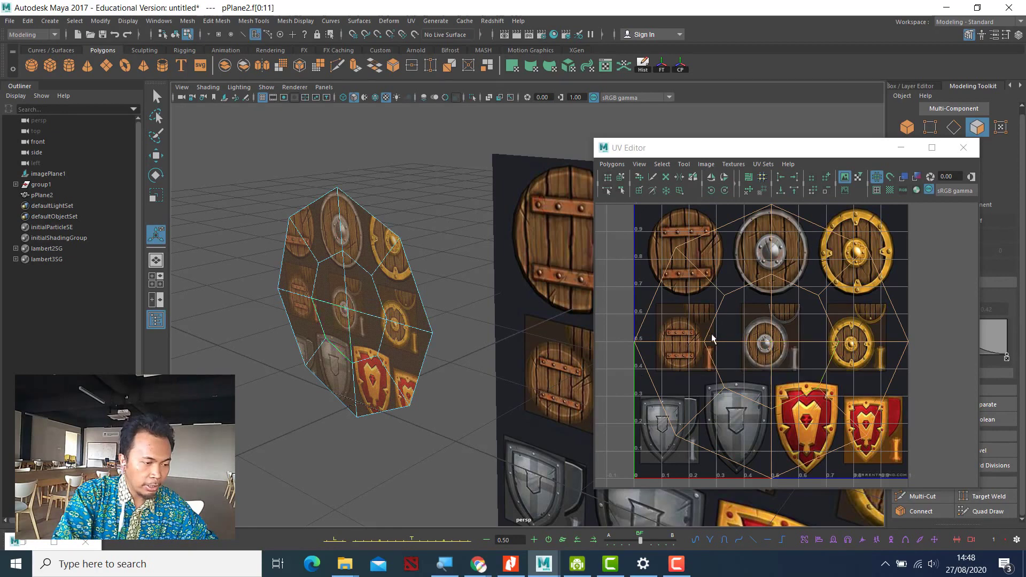
click(780, 315)
key(r)
drag(776, 343, 754, 354)
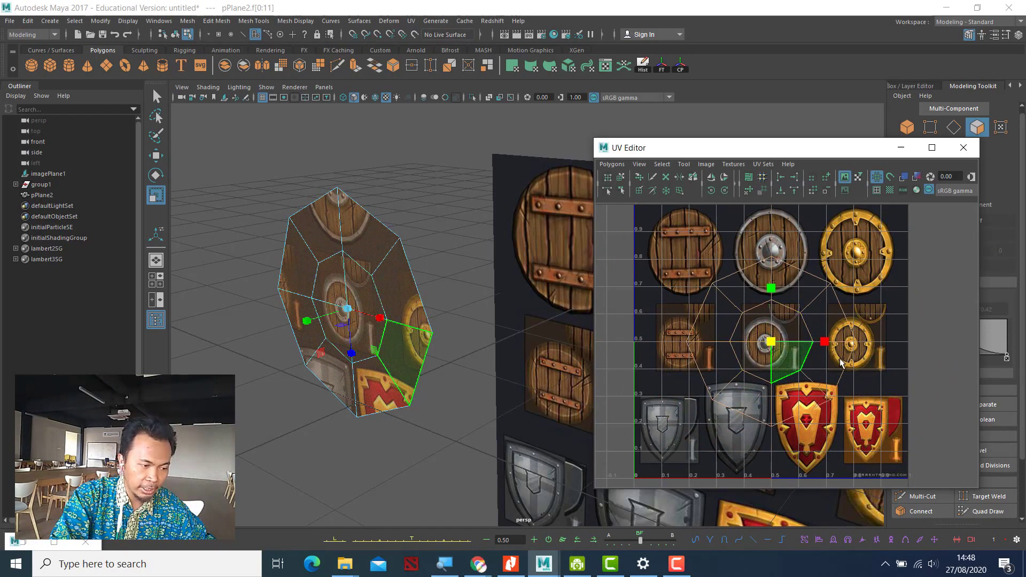
key(w)
drag(774, 344, 677, 343)
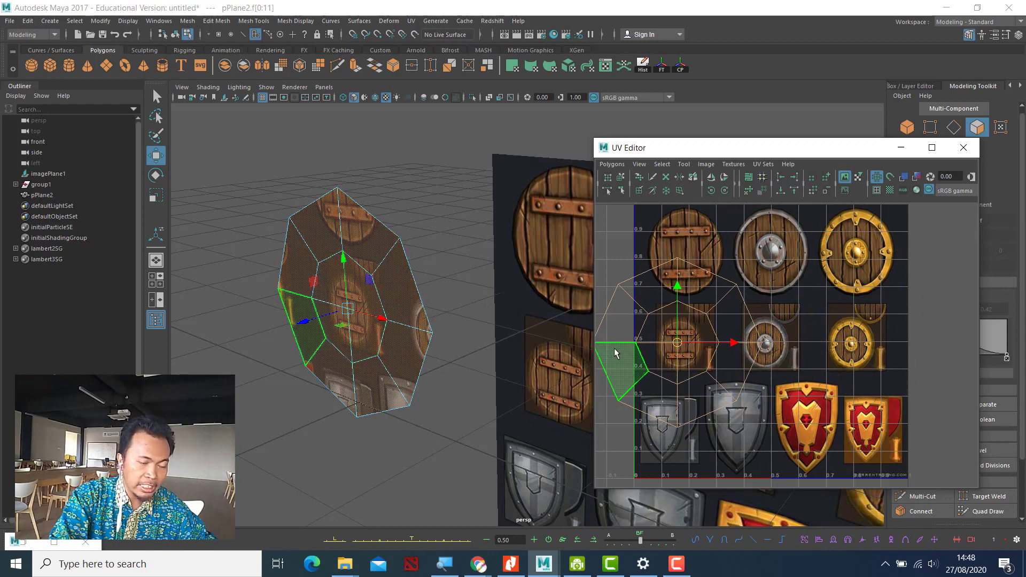
Step: Scale the UV shell down uniformly to fit the outline of the small wooden shield in the texture
click(686, 336)
key(r)
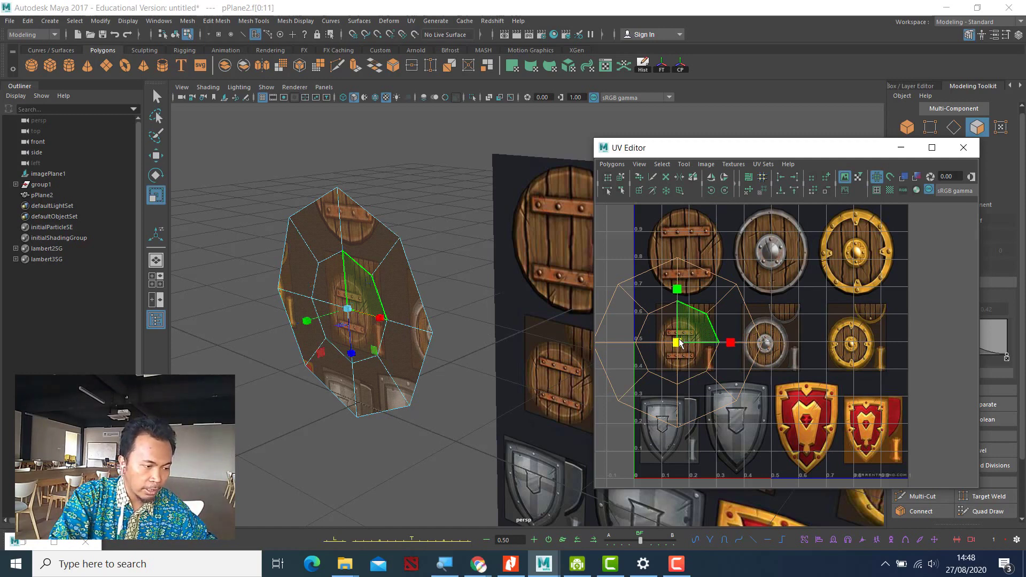
drag(678, 339, 634, 332)
scroll(666, 336, up, 4)
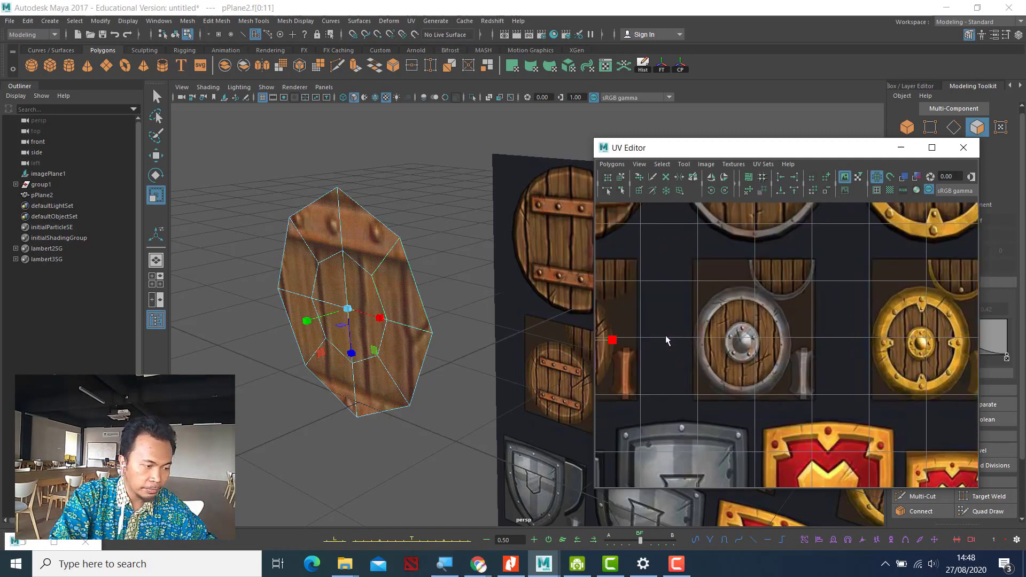
scroll(666, 336, up, 1)
middle_drag(674, 341, 966, 350)
scroll(765, 352, up, 1)
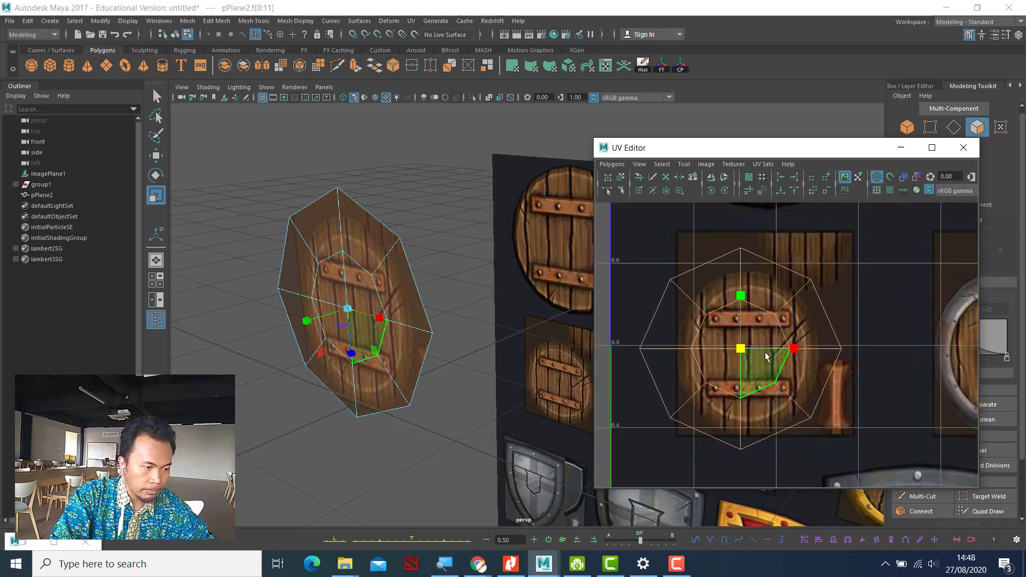
drag(741, 349, 725, 347)
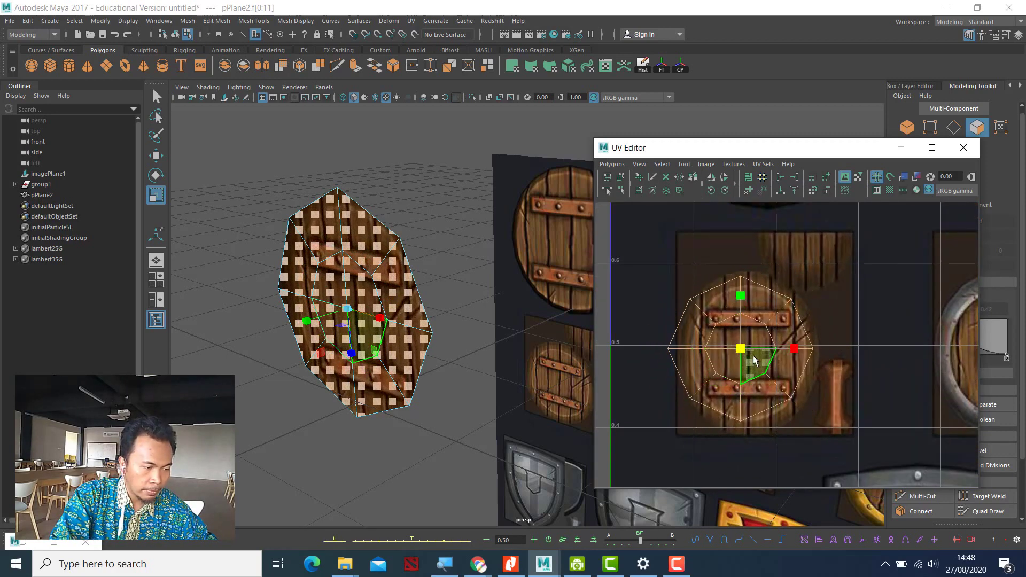
scroll(753, 356, up, 2)
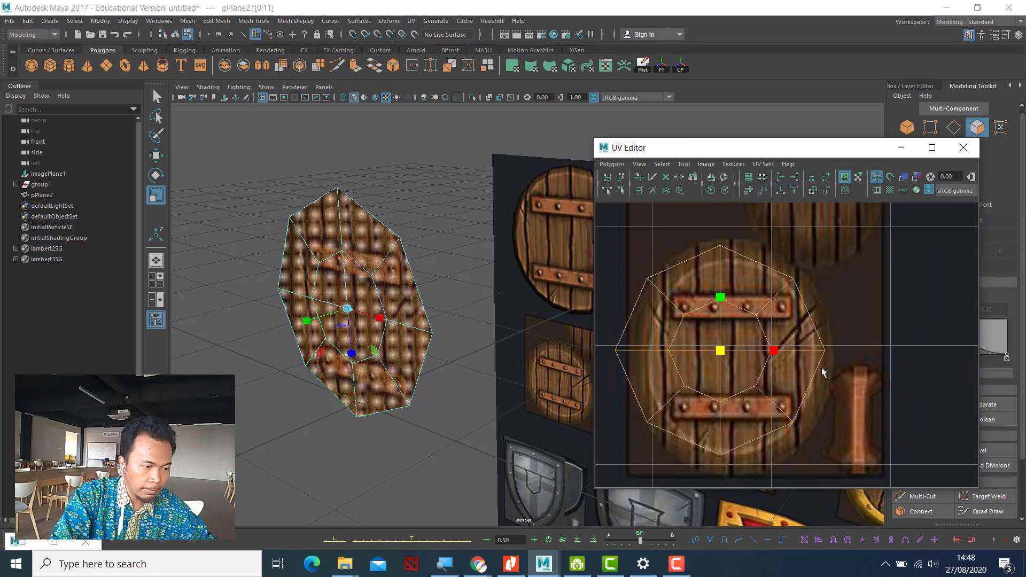
Step: Turn on smooth mesh preview for the shield and move its whole UV shell to centre it over the small wooden shield in the texture
key(3)
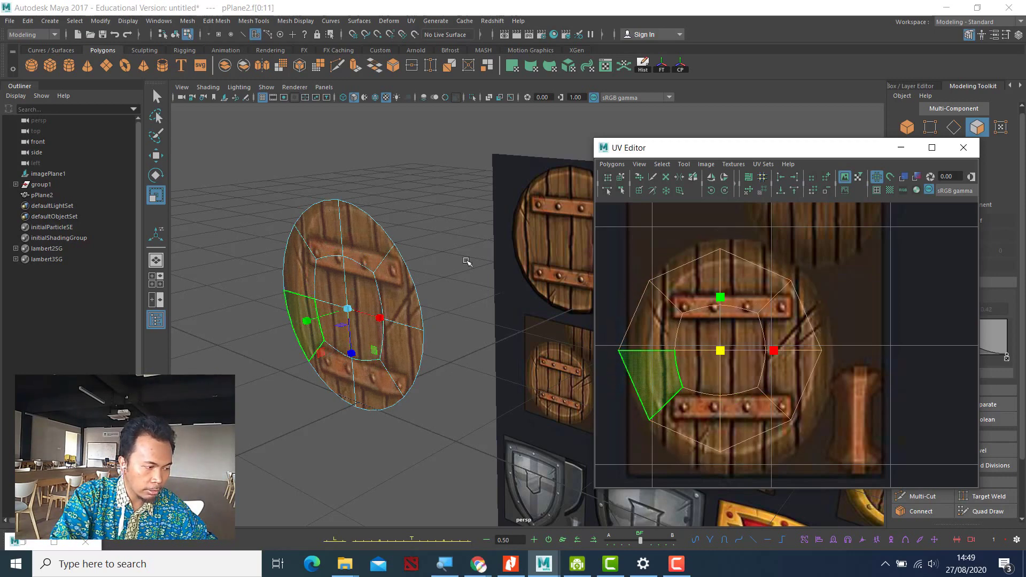
key(w)
click(725, 347)
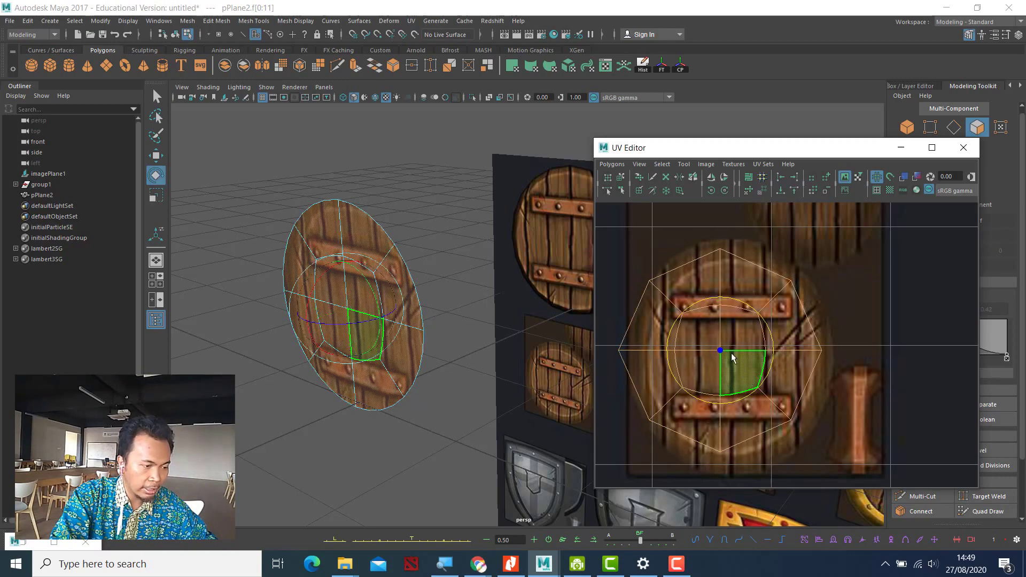
drag(720, 349, 732, 353)
key(r)
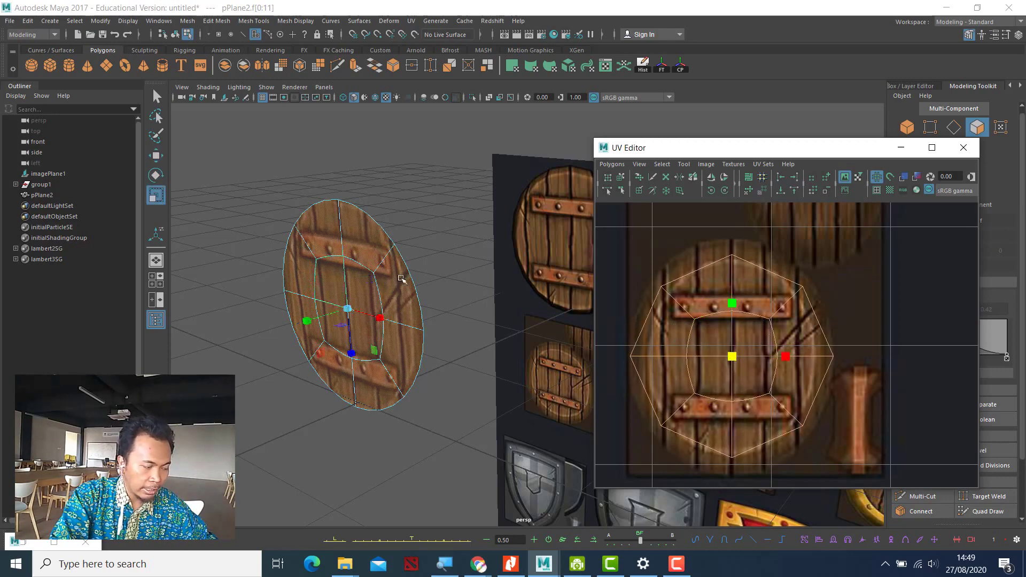
Step: Stretch the UV shell vertically to match the height of the small wooden shield in the texture, then deselect its faces
alt+drag(337, 347, 384, 339)
scroll(382, 336, up, 3)
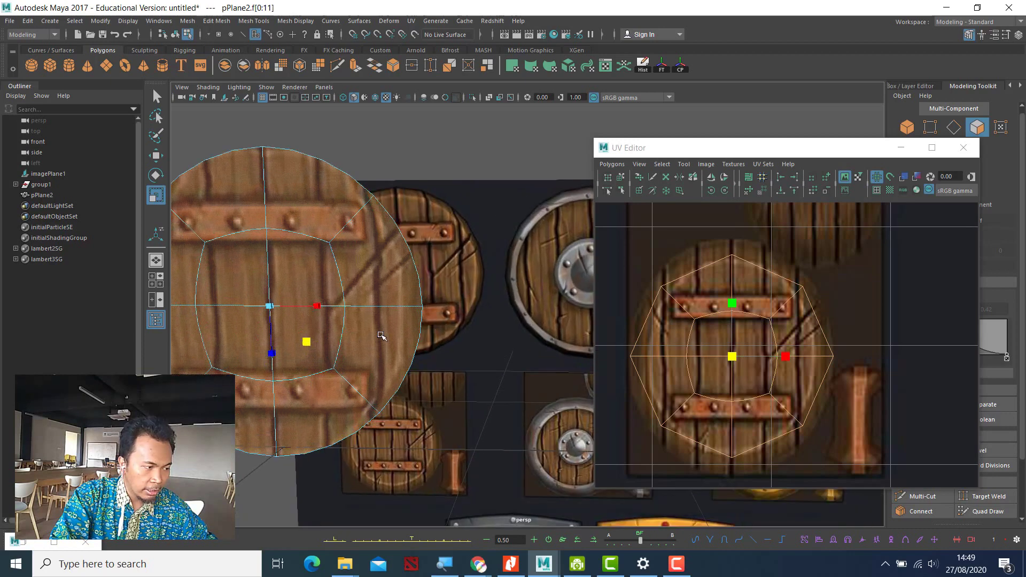
scroll(460, 364, up, 3)
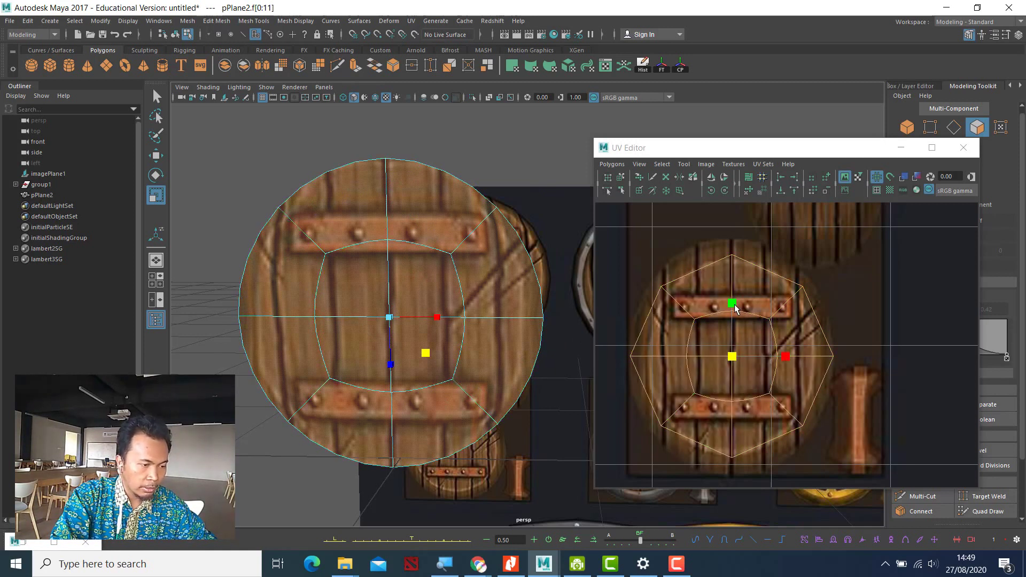
drag(736, 308, 740, 296)
drag(788, 354, 788, 358)
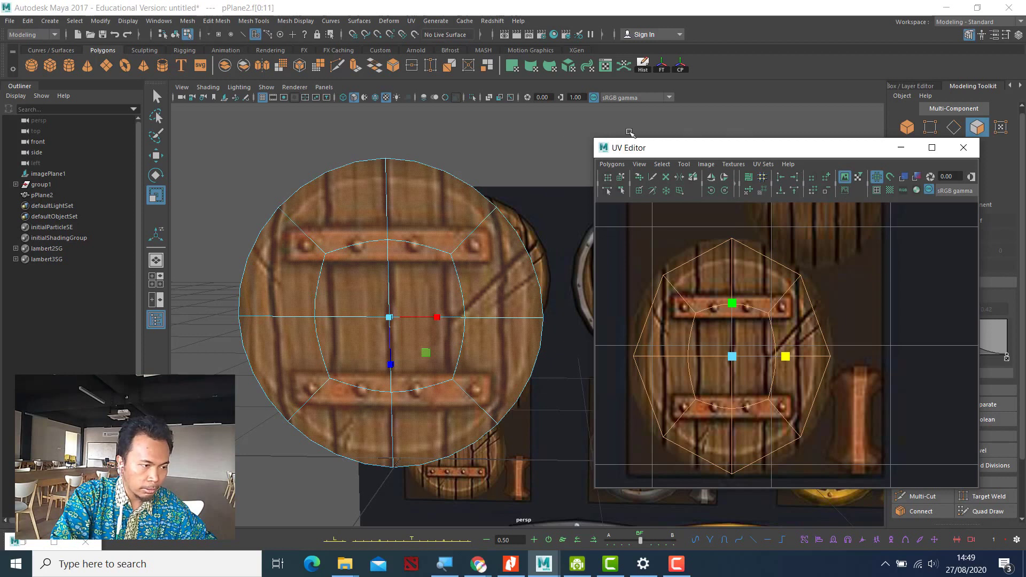
click(547, 133)
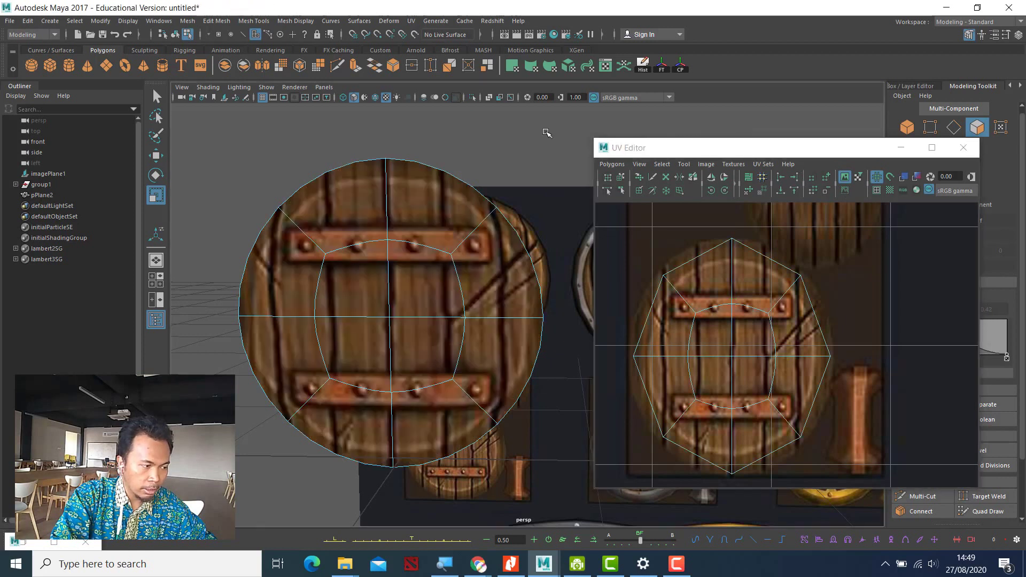
Step: Fine-tune the UV shell's width, first widening and then narrowing it to keep the shield mesh inside the painted wood
double_click(782, 335)
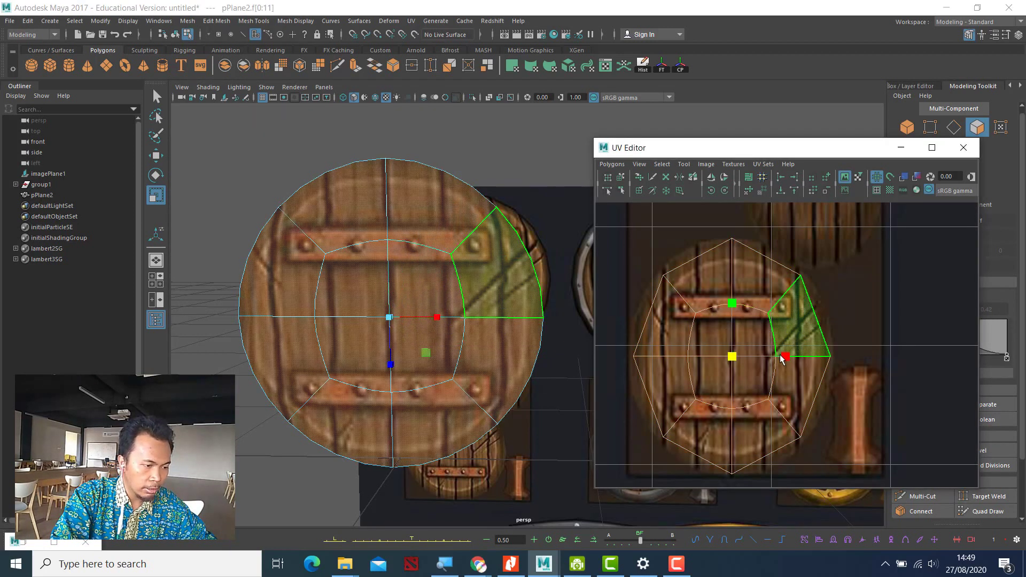
drag(784, 358, 786, 357)
click(504, 150)
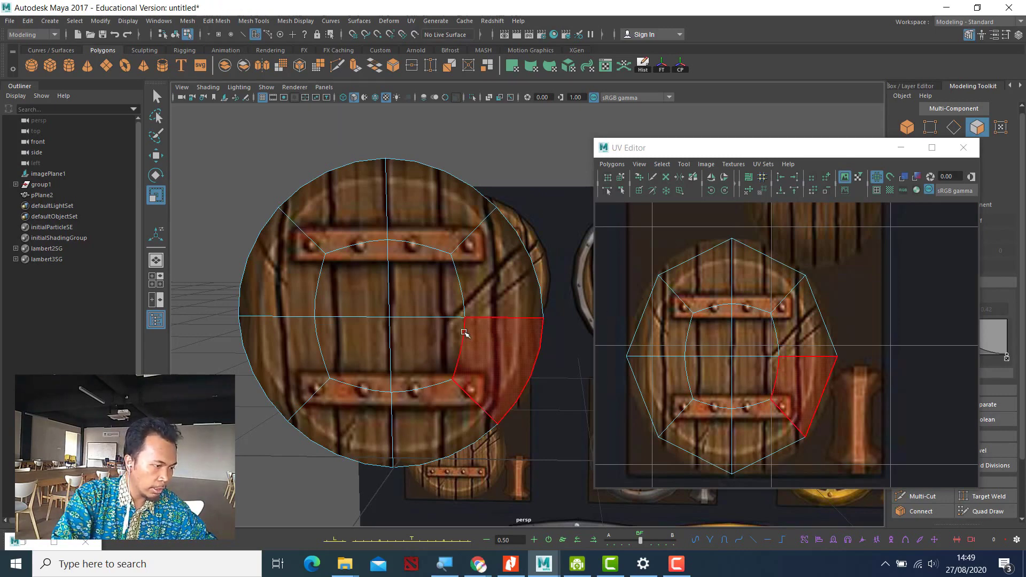
mouse_move(464, 333)
alt+mouse_down()
mouse_move(492, 328)
mouse_move(475, 330)
alt+mouse_up()
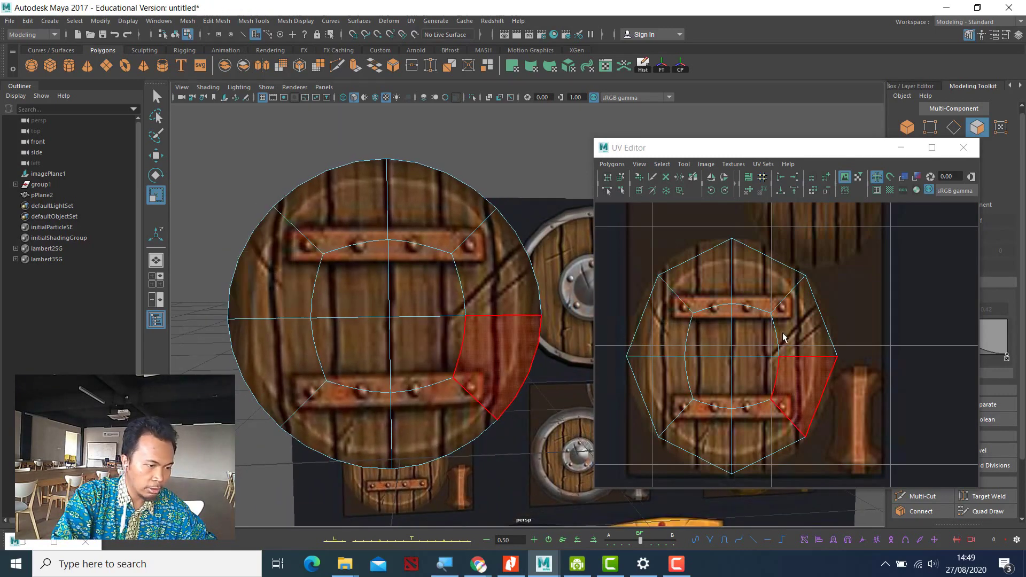
double_click(792, 335)
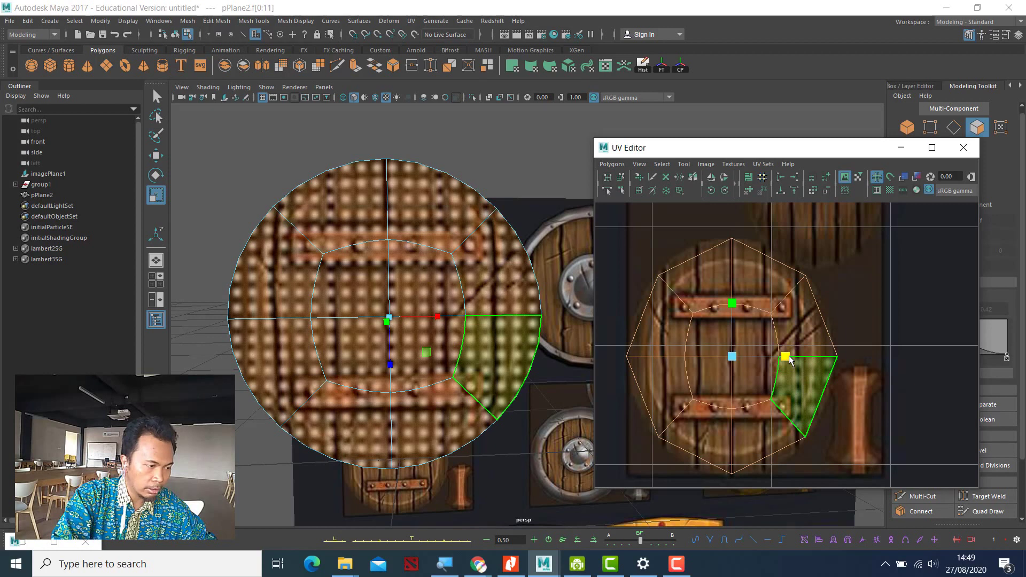
drag(789, 361, 786, 359)
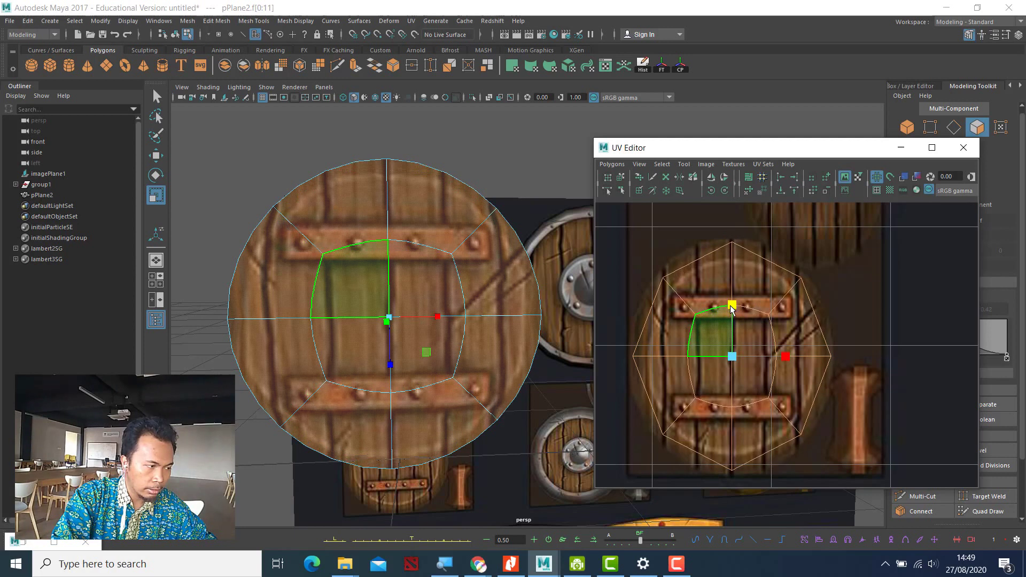
Step: Adjust the UV shell's vertical position and height slightly to centre the two painted metal bands on the shield mesh
key(w)
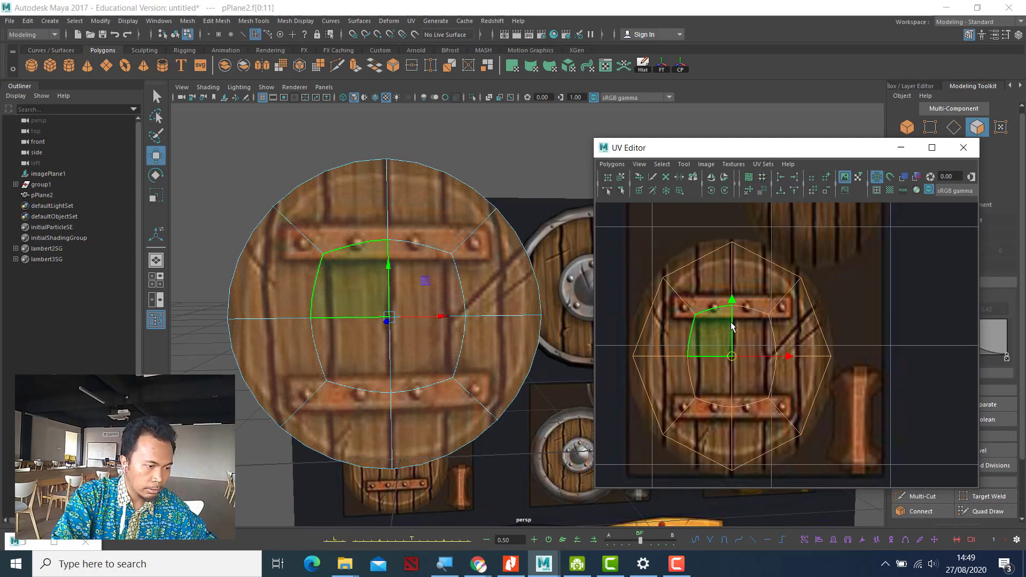
drag(732, 327, 734, 330)
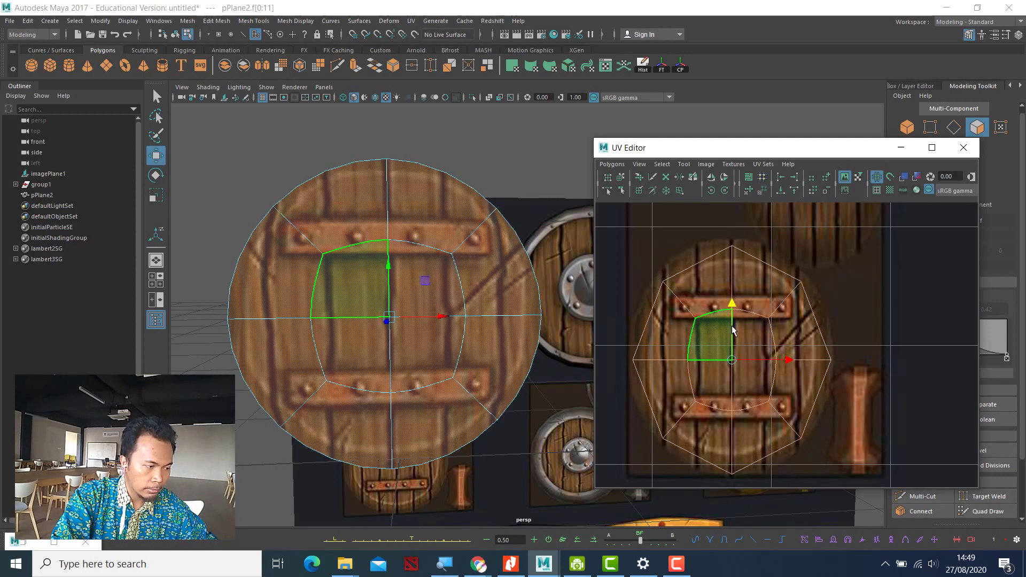
click(527, 188)
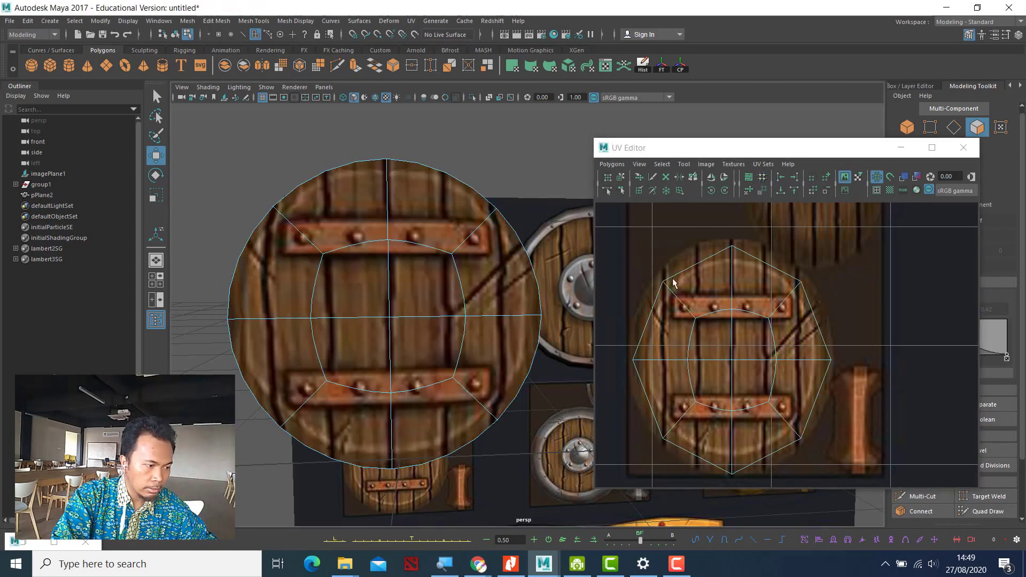
double_click(735, 323)
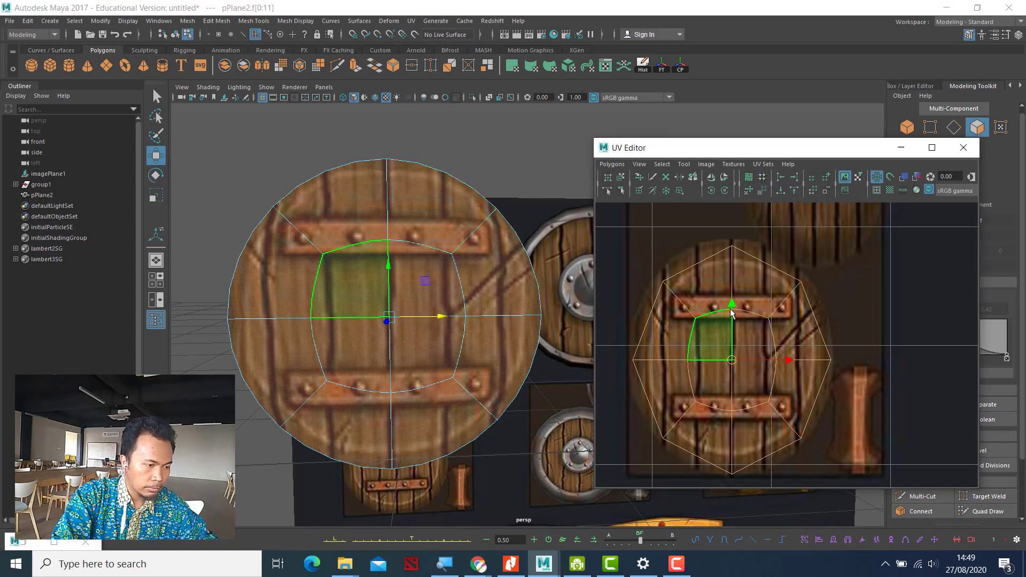
key(r)
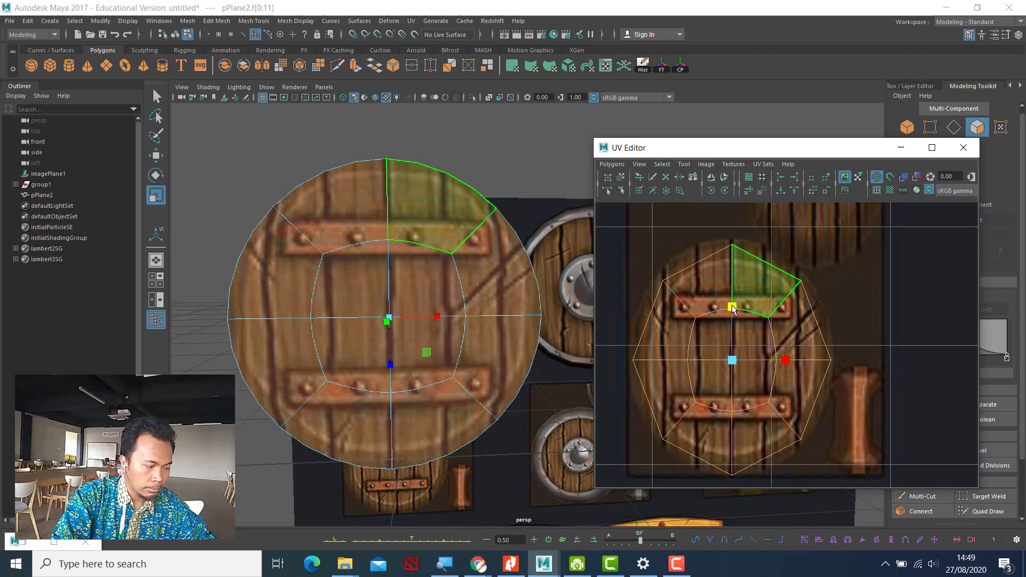
key(w)
drag(735, 318, 735, 314)
click(524, 171)
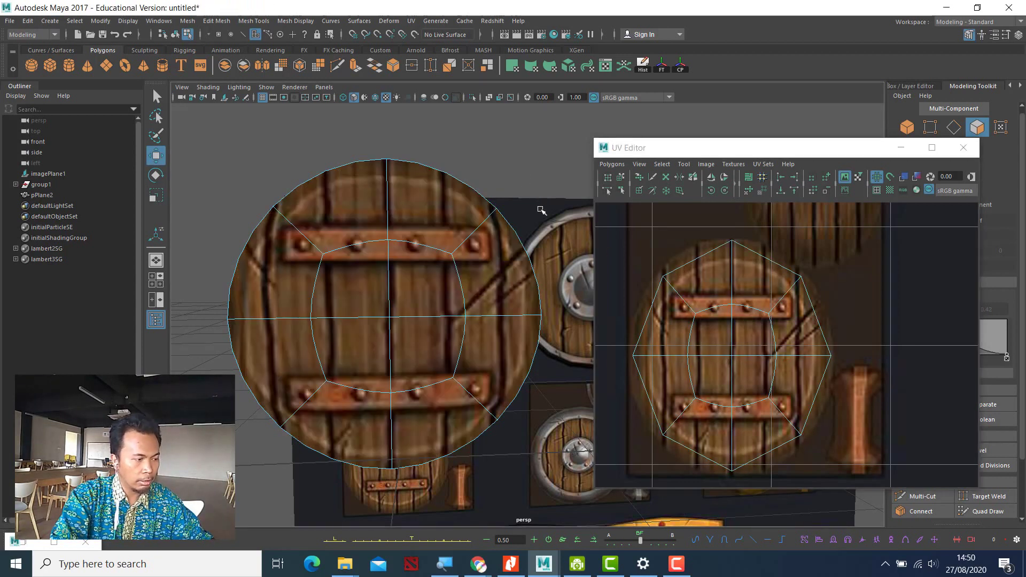
Step: Move the UV Editor aside, return to object selection mode and deselect the shield to show its texture without wireframe
alt+drag(530, 216, 477, 213)
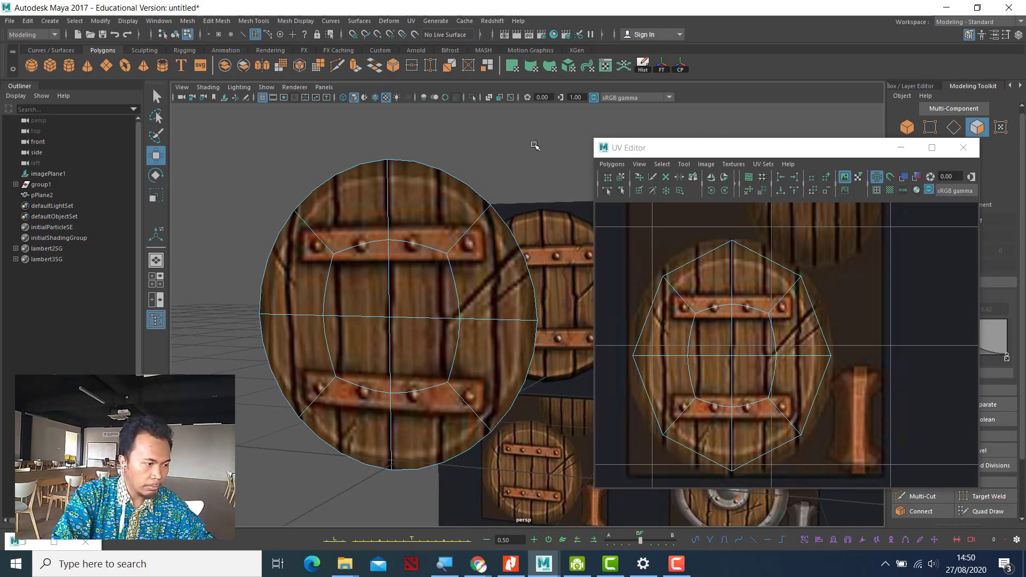
alt+drag(535, 145, 513, 149)
drag(644, 150, 771, 155)
click(907, 128)
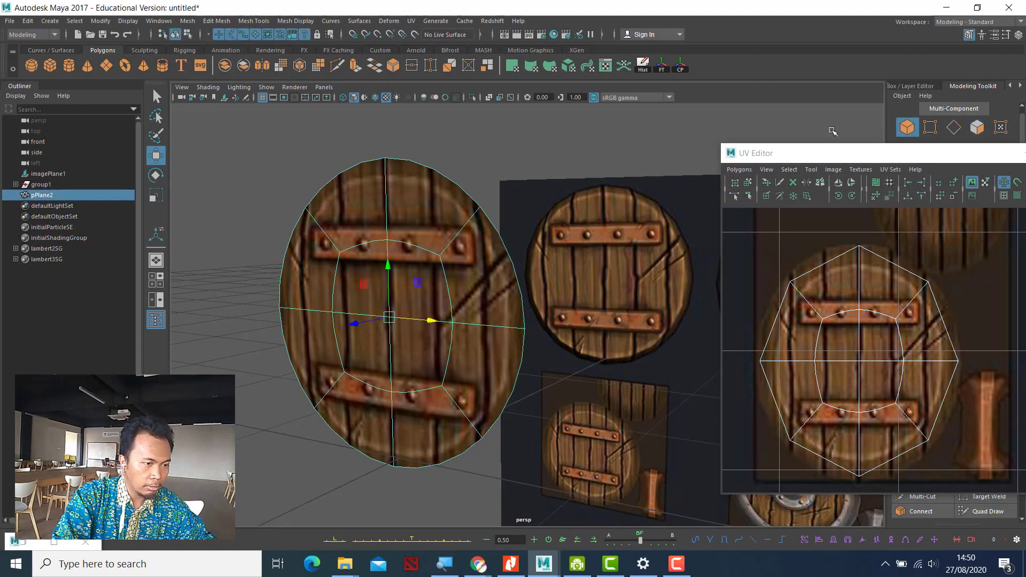
click(765, 140)
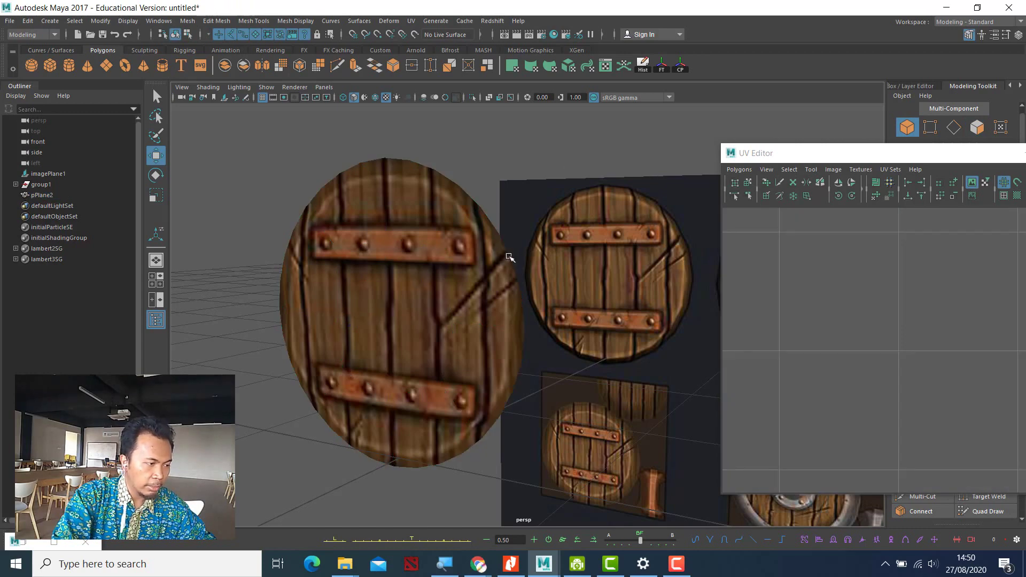
Step: Examine the textured shield mesh from several angles, with and without its wireframe, beside the reference image and the other shield model
alt+drag(509, 258, 485, 250)
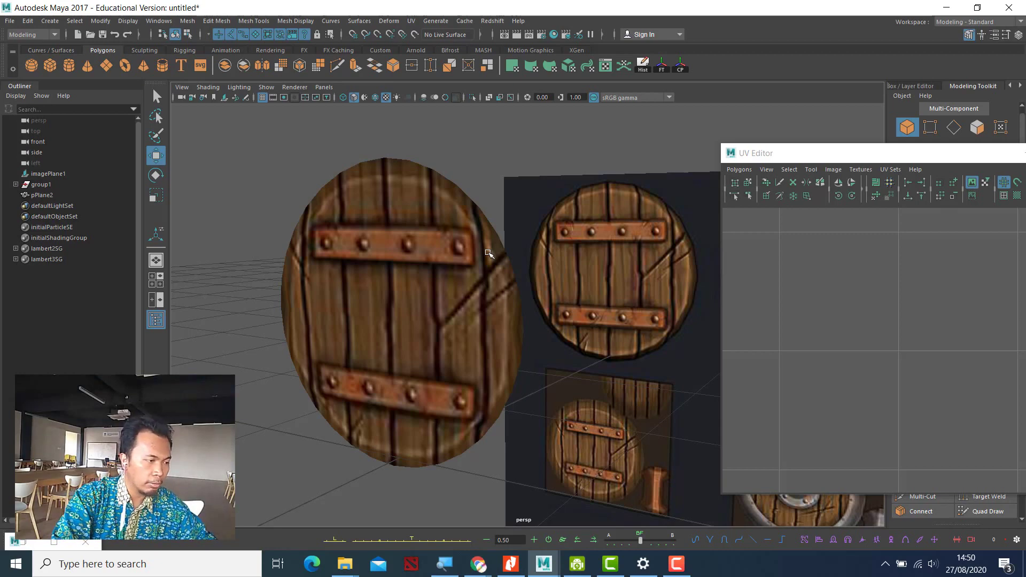
click(393, 302)
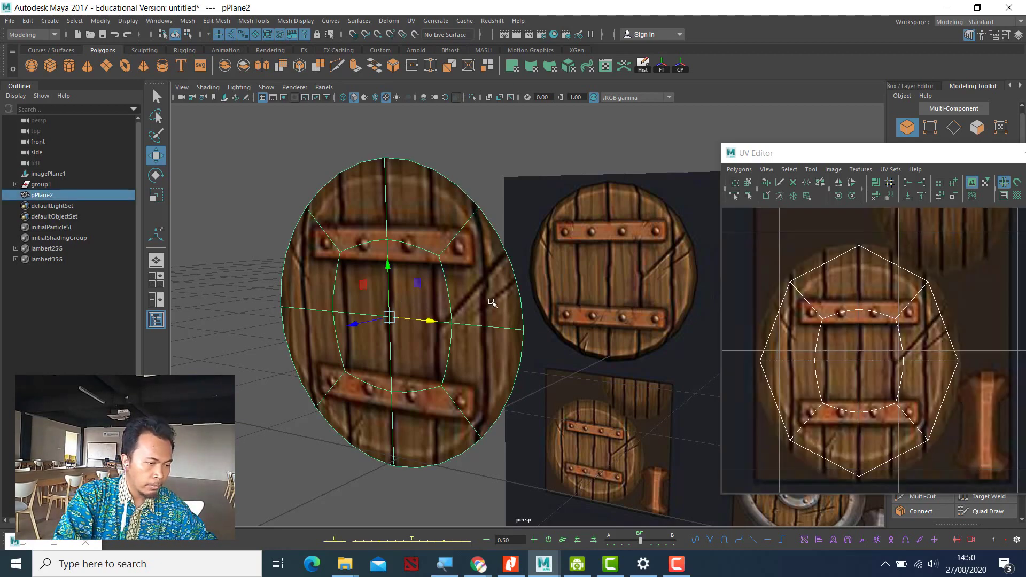
click(557, 159)
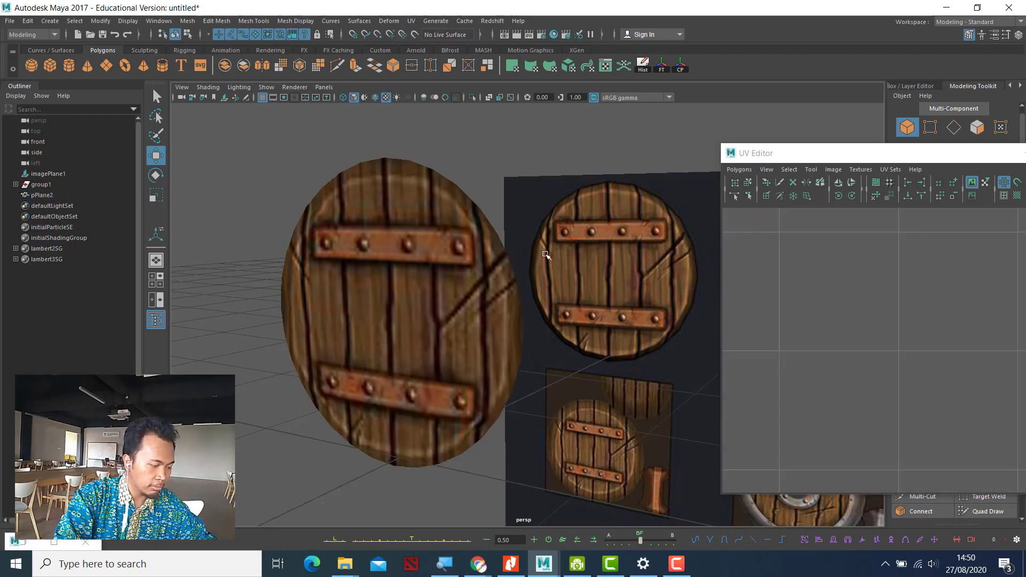
alt+drag(494, 301, 465, 289)
click(221, 295)
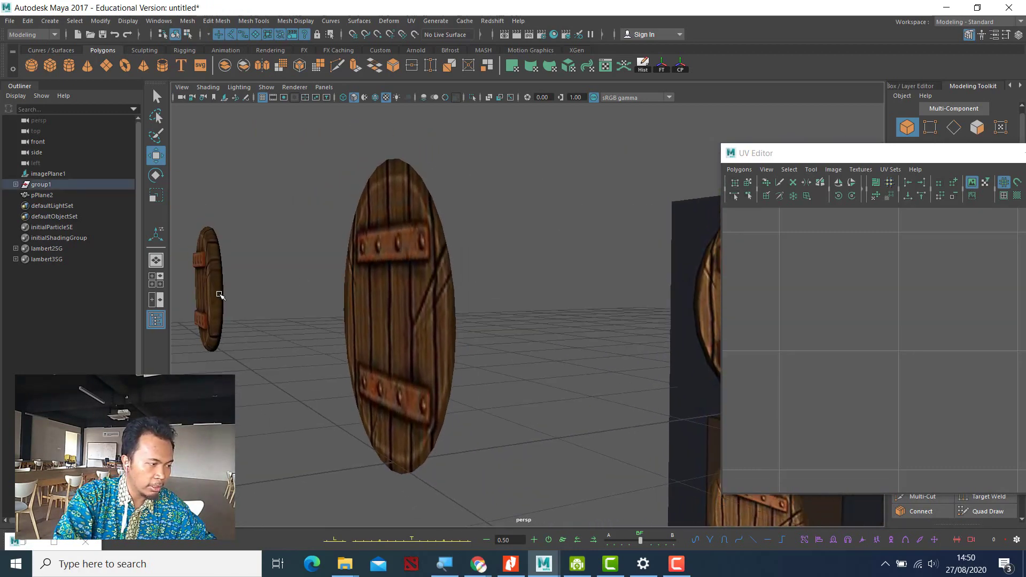
click(437, 317)
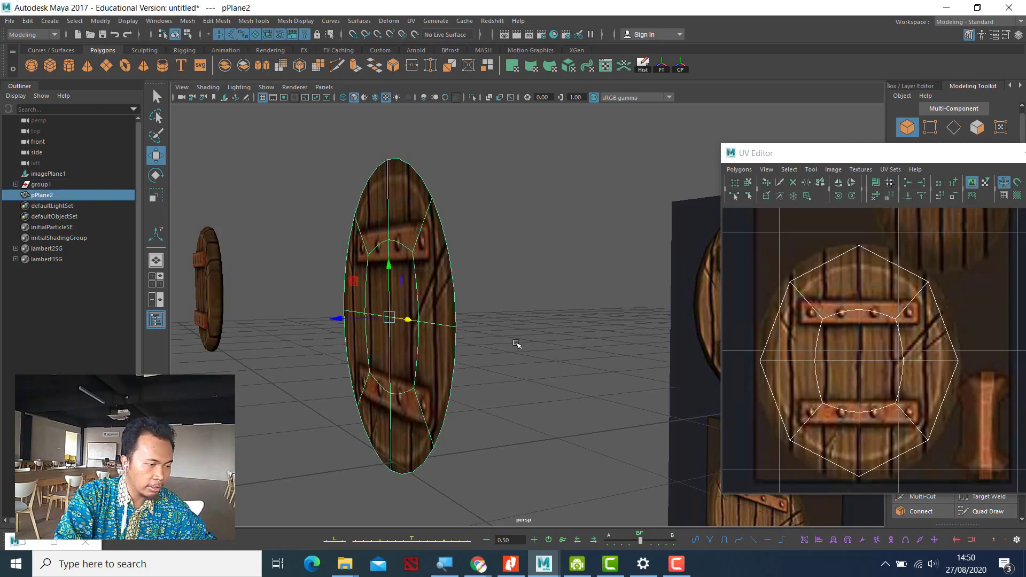
alt+drag(516, 344, 536, 345)
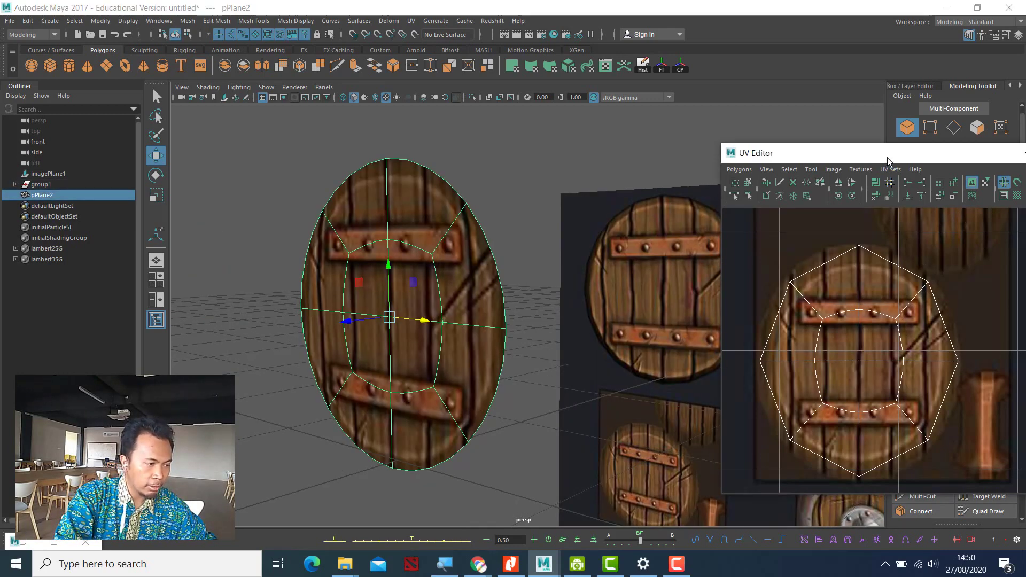
Step: Close the UV Editor and reselect the shield mesh pPlane2 with the reference shields in view
drag(890, 154, 724, 148)
click(924, 153)
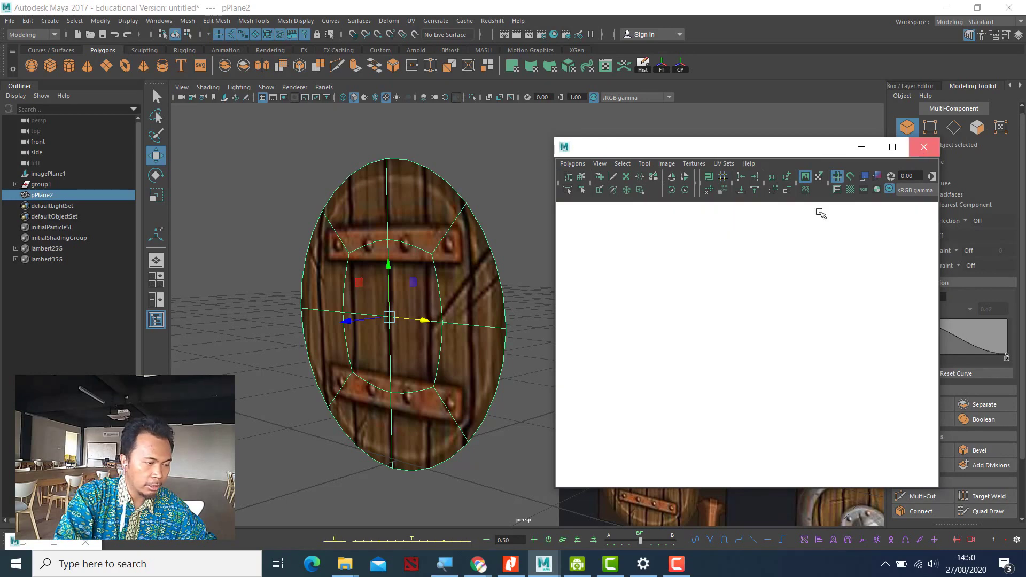
click(508, 287)
mouse_move(508, 287)
alt+mouse_down()
mouse_move(488, 286)
mouse_move(511, 288)
alt+mouse_up()
click(403, 297)
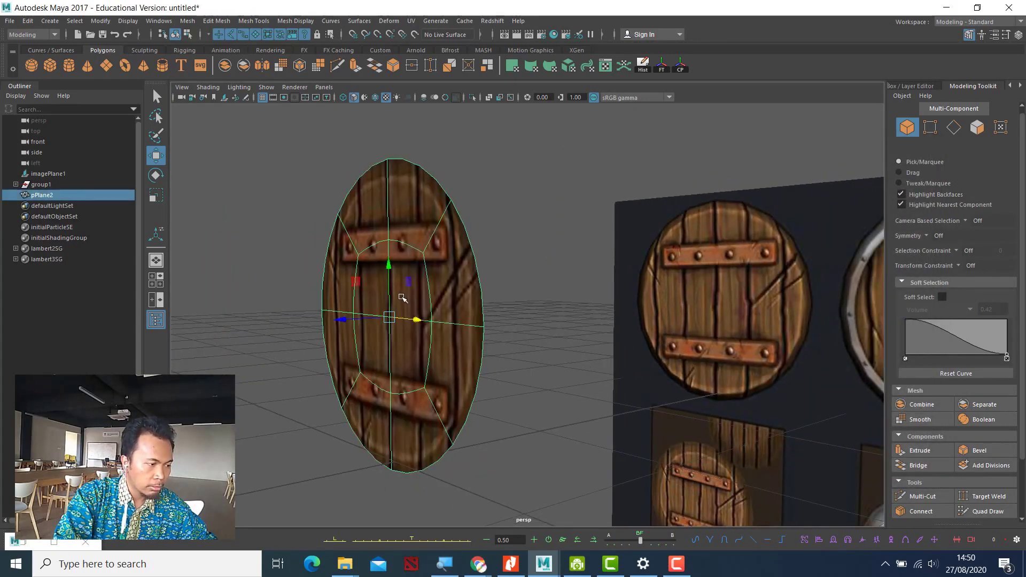
alt+drag(406, 299, 505, 328)
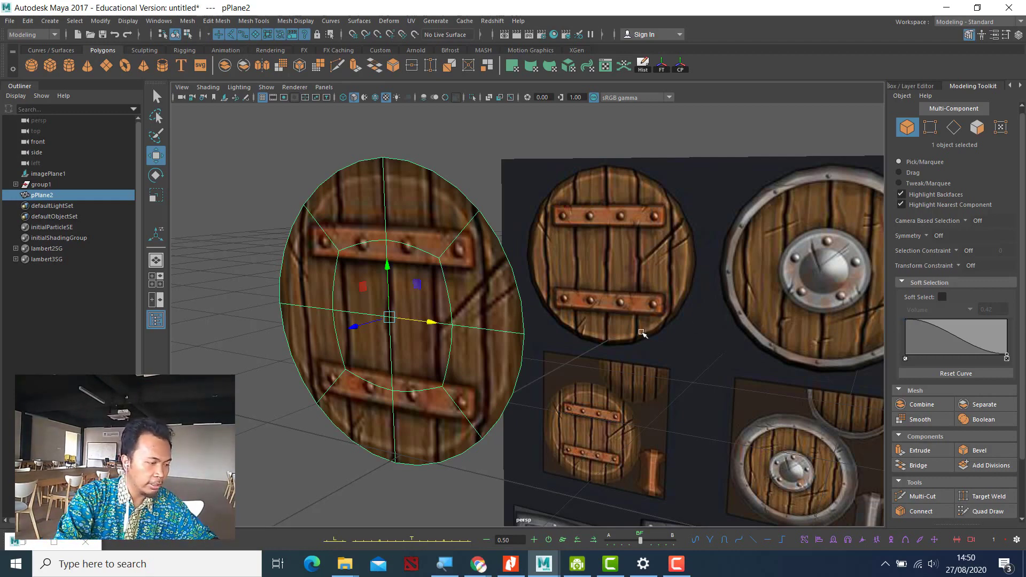
click(389, 316)
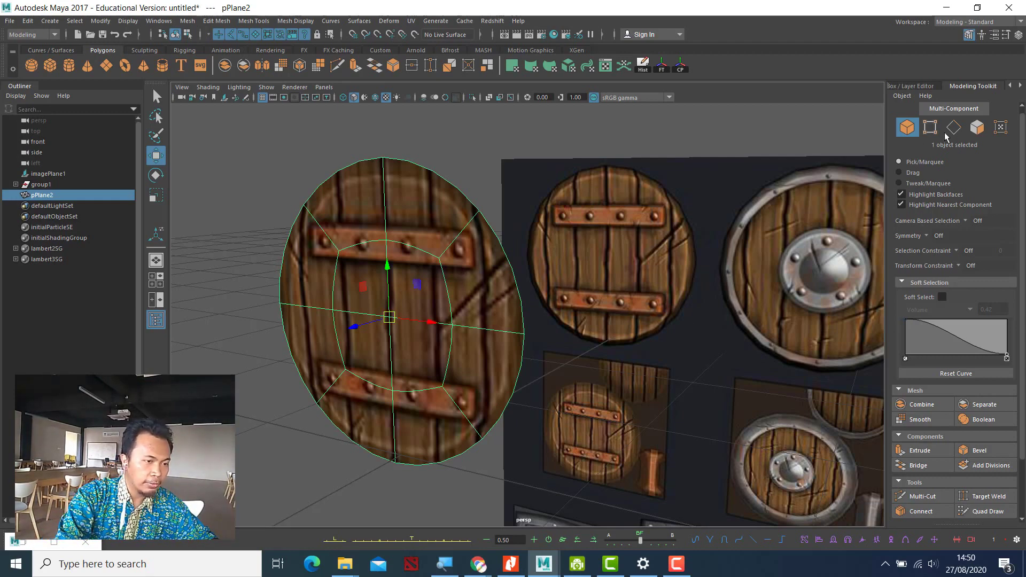
Step: Select all faces of the shield, compare its smoothed and unsmoothed display, and leave smooth mesh preview off
click(977, 127)
double_click(441, 286)
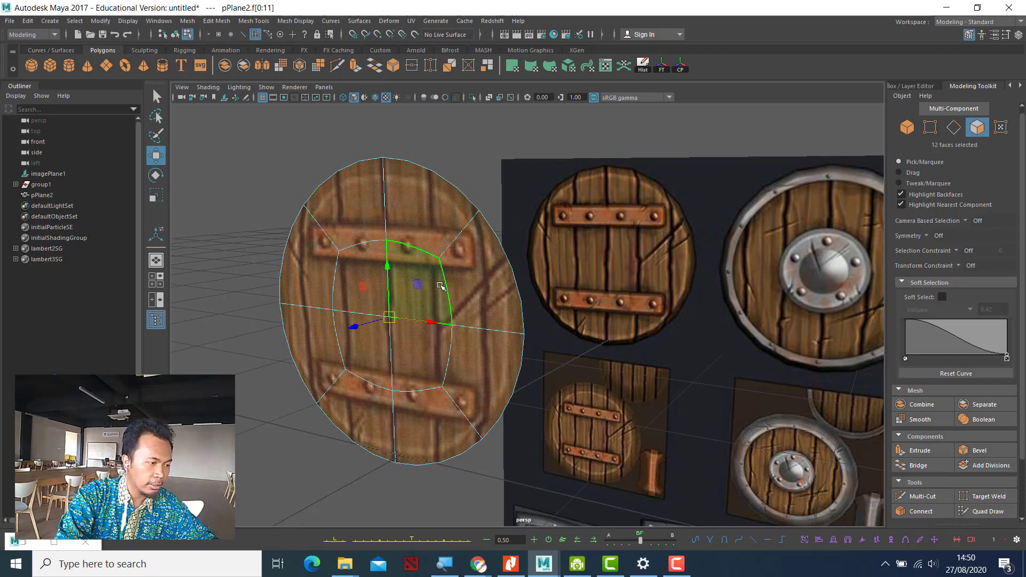
key(1)
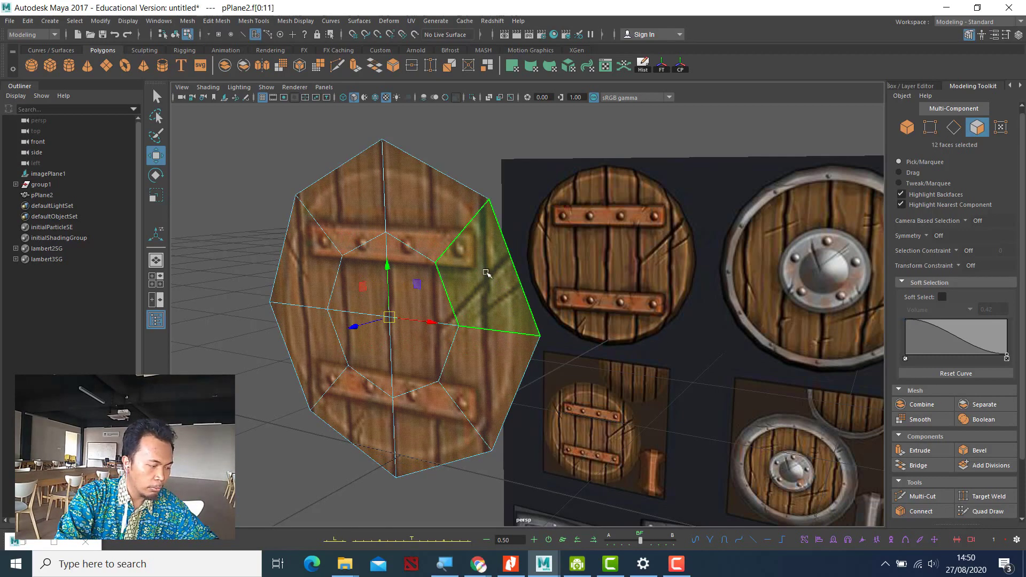
key(3)
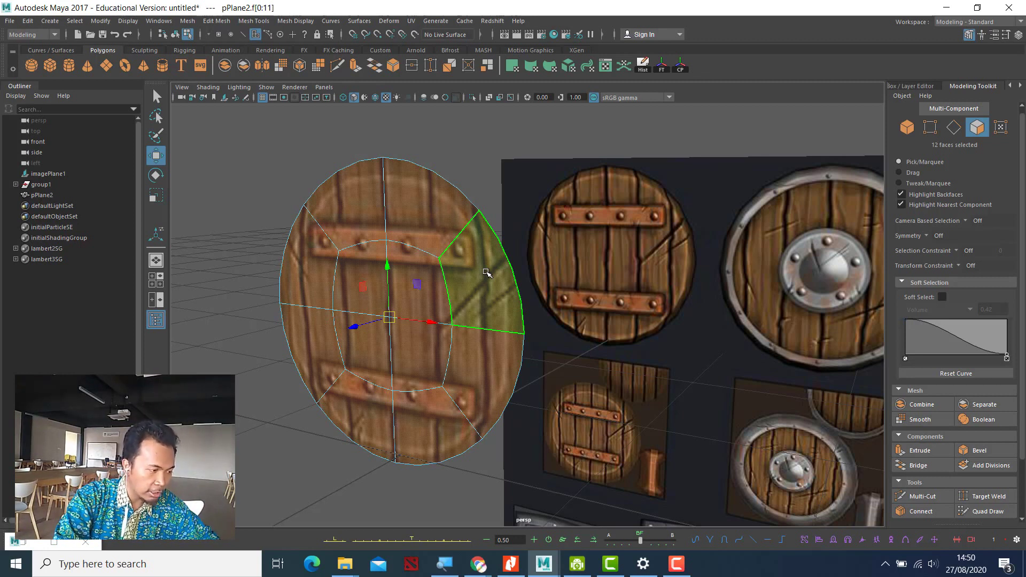
key(1)
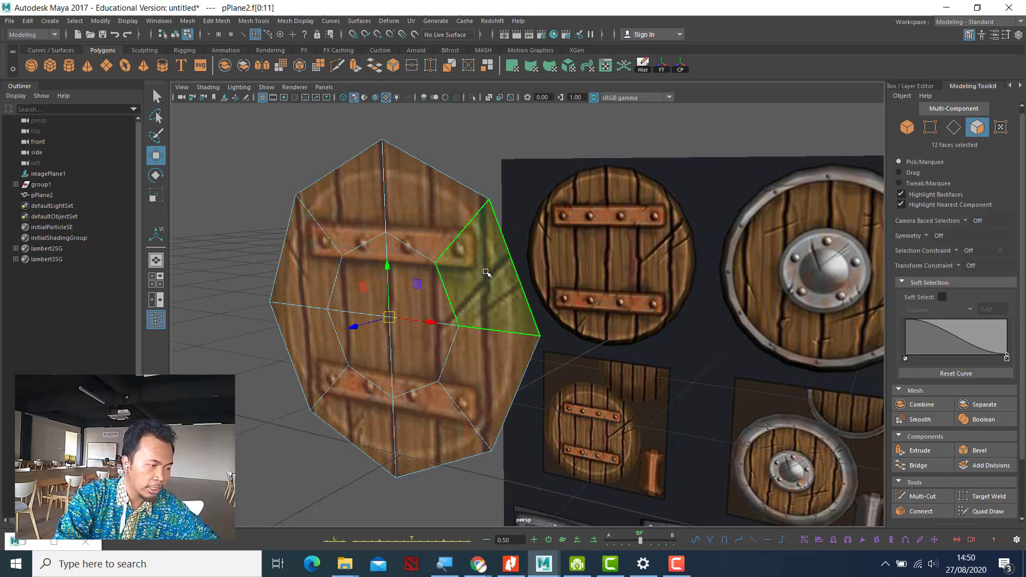
Step: Try to move the twelve selected shield faces, and undo the move
key(3)
key(1)
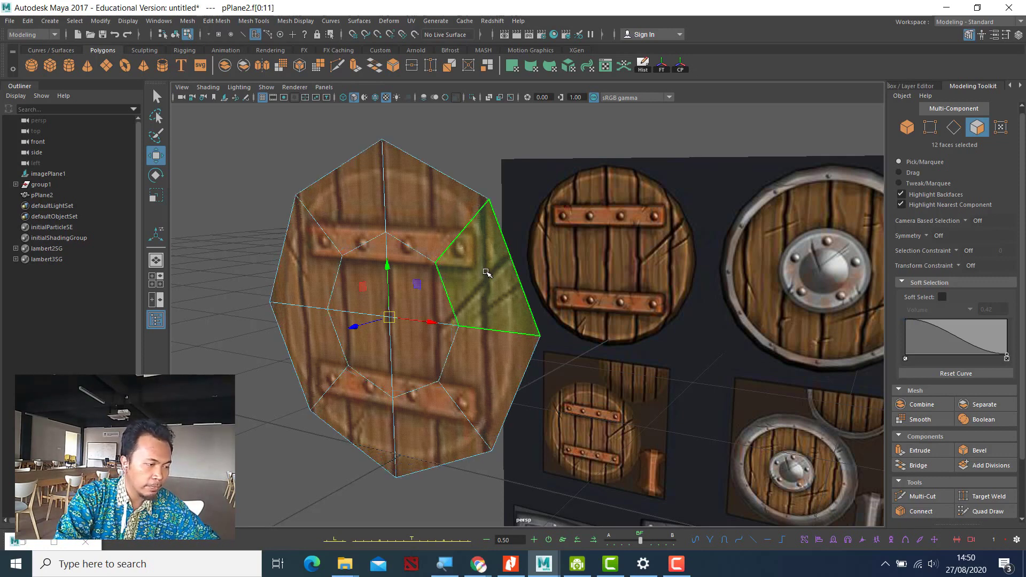
mouse_move(448, 324)
alt+mouse_down()
mouse_move(417, 322)
mouse_move(448, 319)
alt+mouse_up()
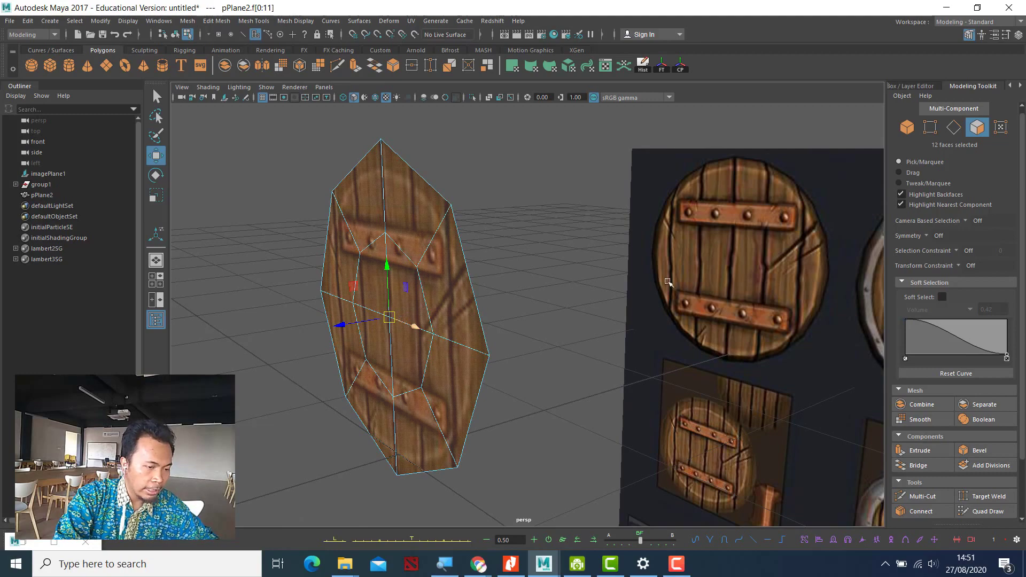
drag(363, 325, 404, 289)
key(ctrl+z)
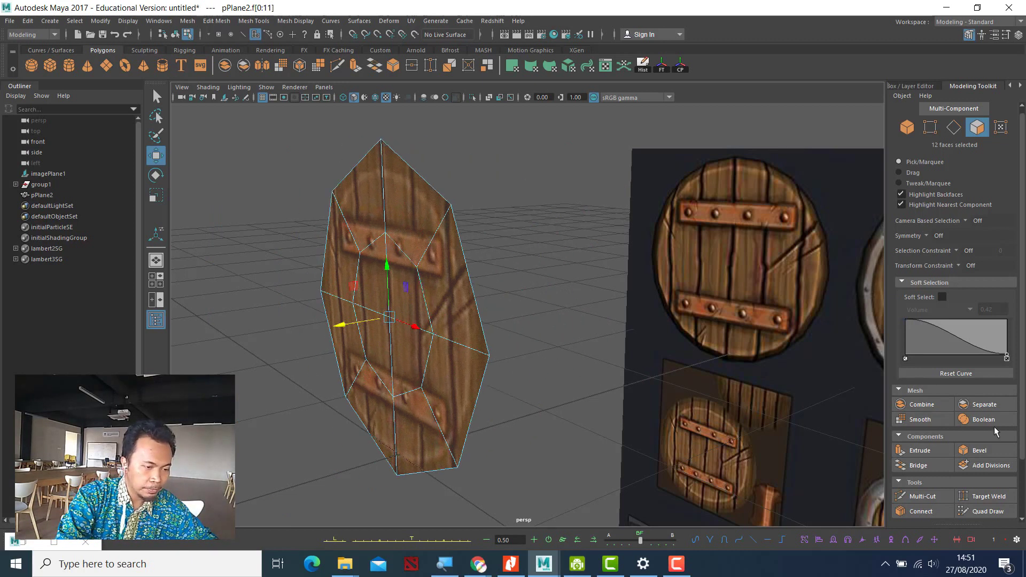
Step: Extrude all twelve faces of the shield to a Local Translate Z of 0.111
click(927, 450)
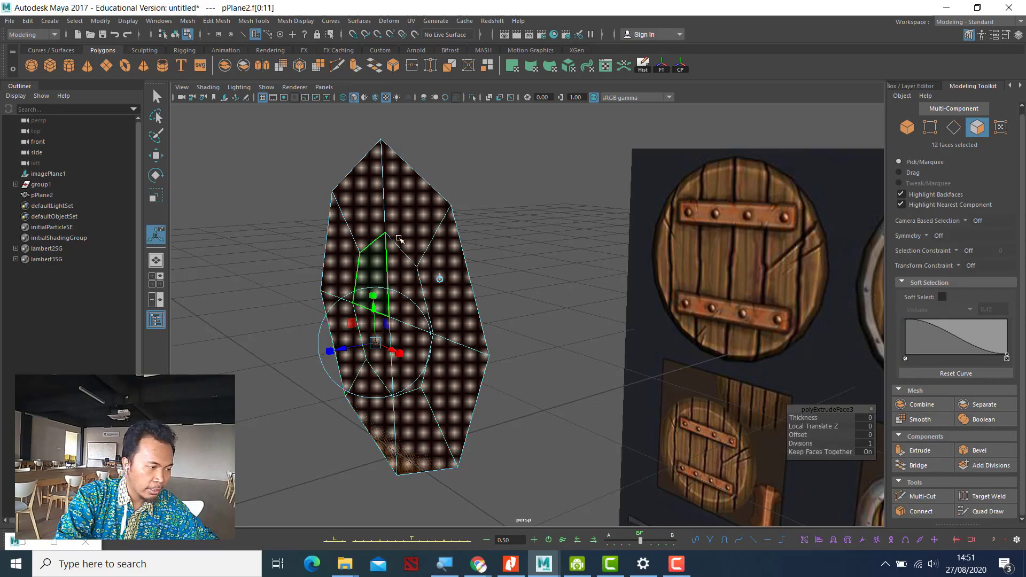
alt+drag(598, 373, 585, 349)
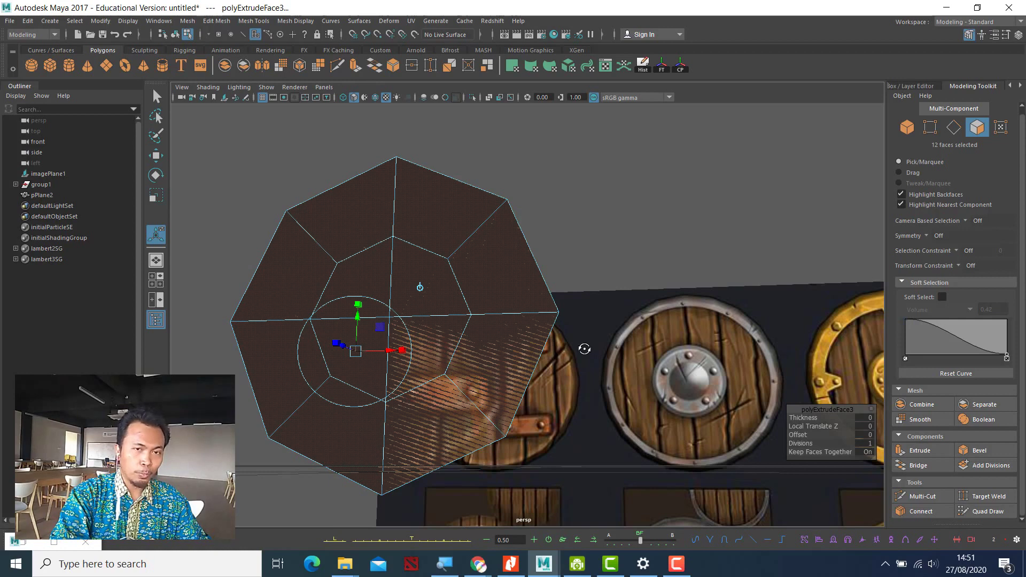
mouse_move(585, 349)
alt+mouse_down()
mouse_move(513, 358)
mouse_move(582, 362)
alt+mouse_up()
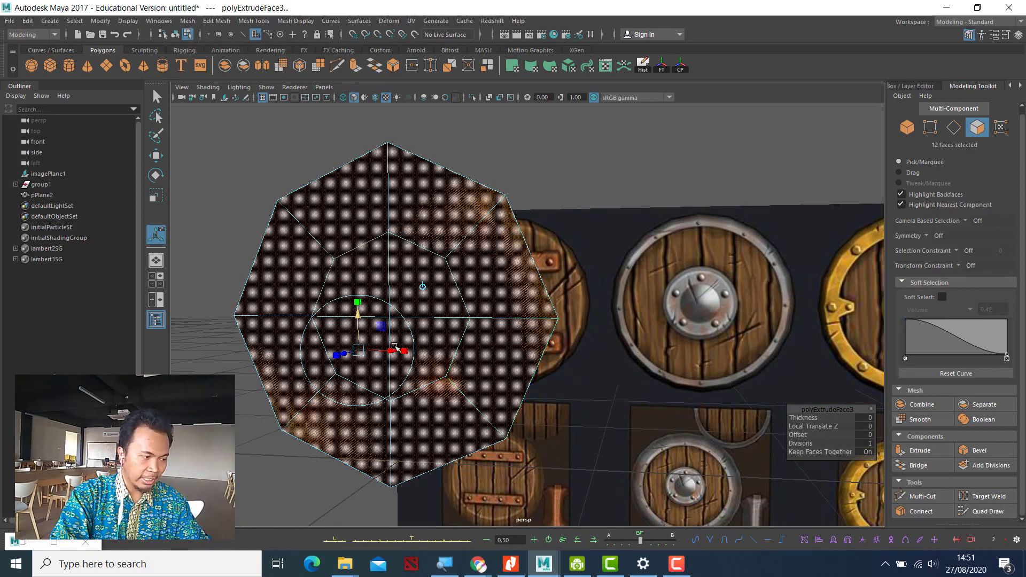
alt+drag(511, 391, 336, 399)
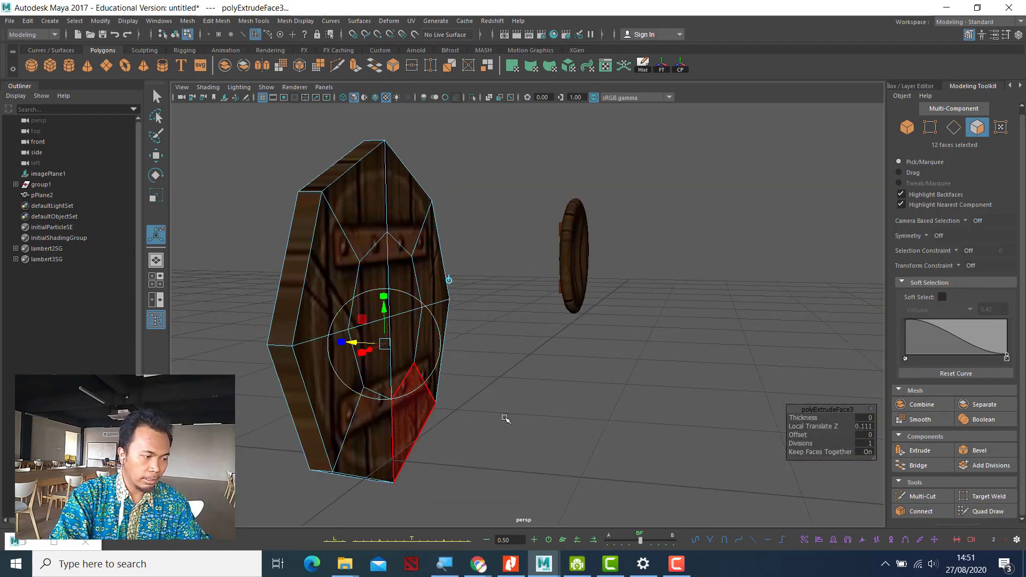
click(495, 437)
alt+drag(495, 437, 553, 419)
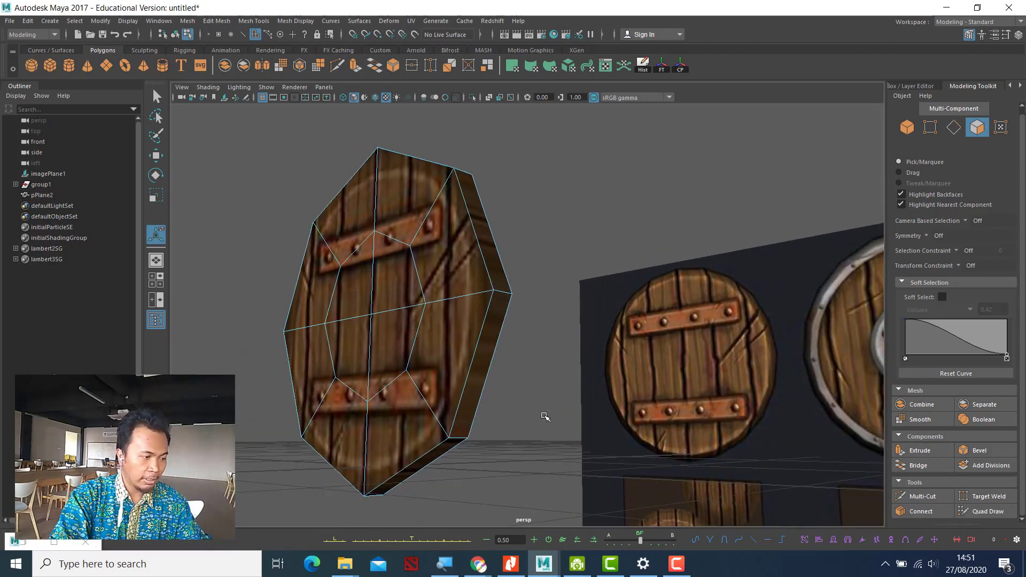
Step: Redo the shield extrusion's depth with a Local Translate Z of 0.175
key(ctrl+e)
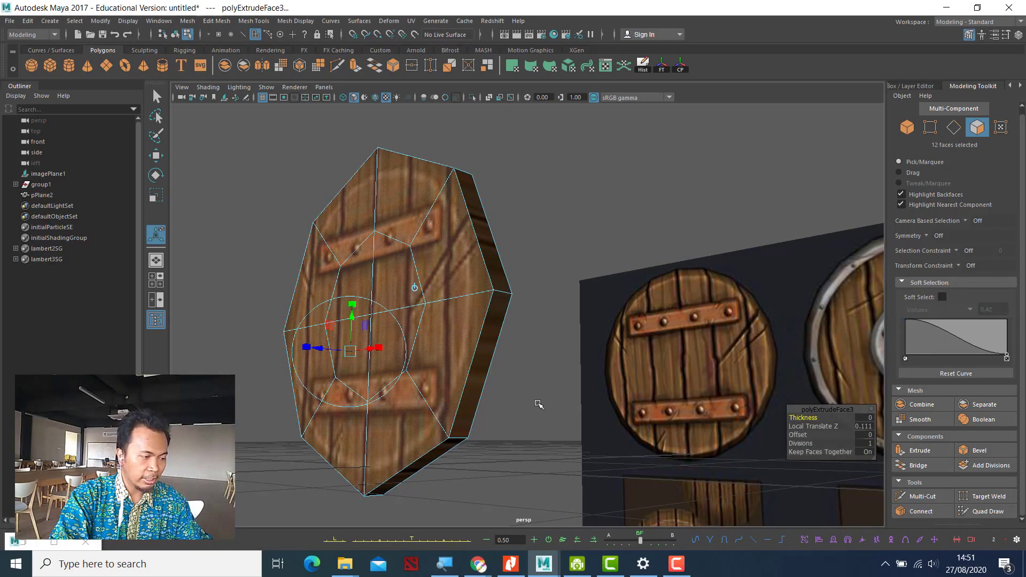
alt+drag(539, 404, 587, 416)
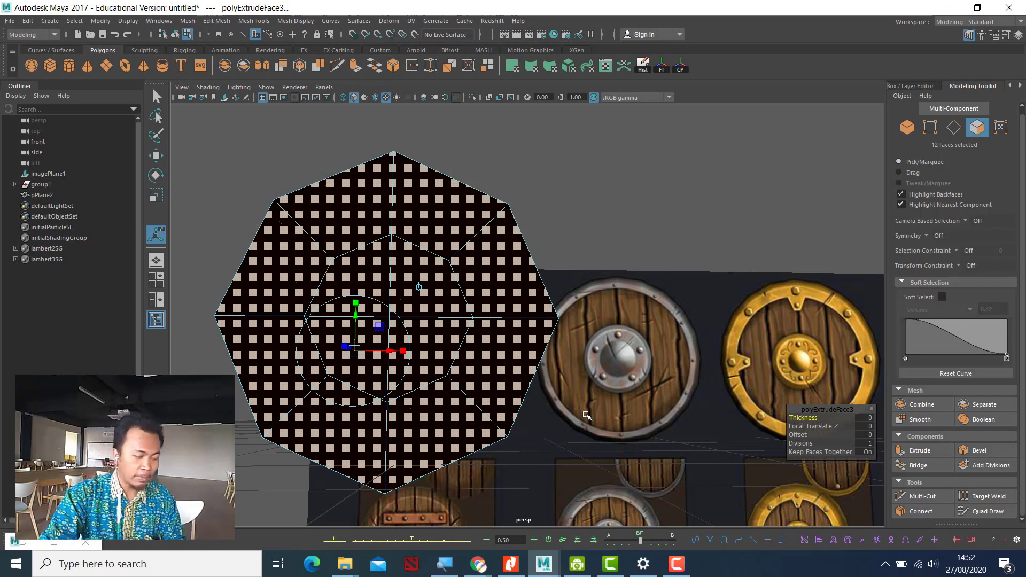
alt+drag(642, 469, 319, 351)
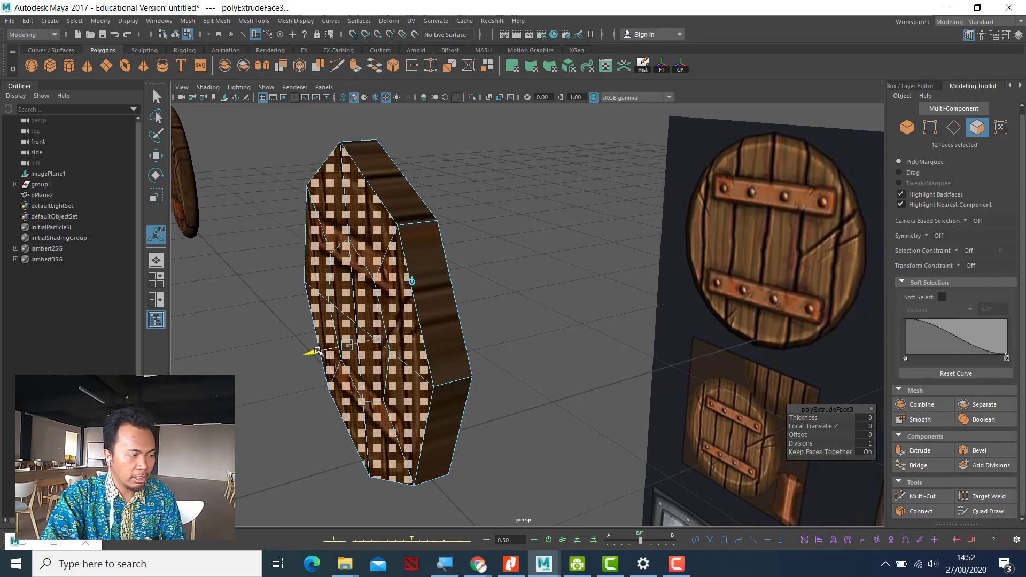
alt+drag(370, 400, 465, 409)
Step: Turn on smooth mesh preview for the thickened shield and compare its shape with the reference shields
key(3)
alt+drag(525, 400, 506, 366)
key(1)
key(3)
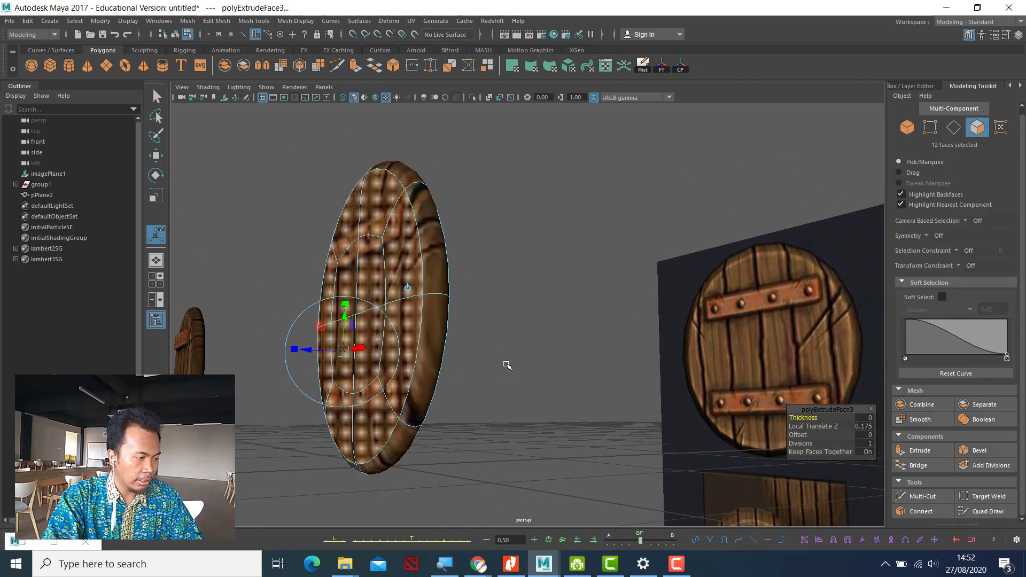
alt+drag(552, 409, 721, 228)
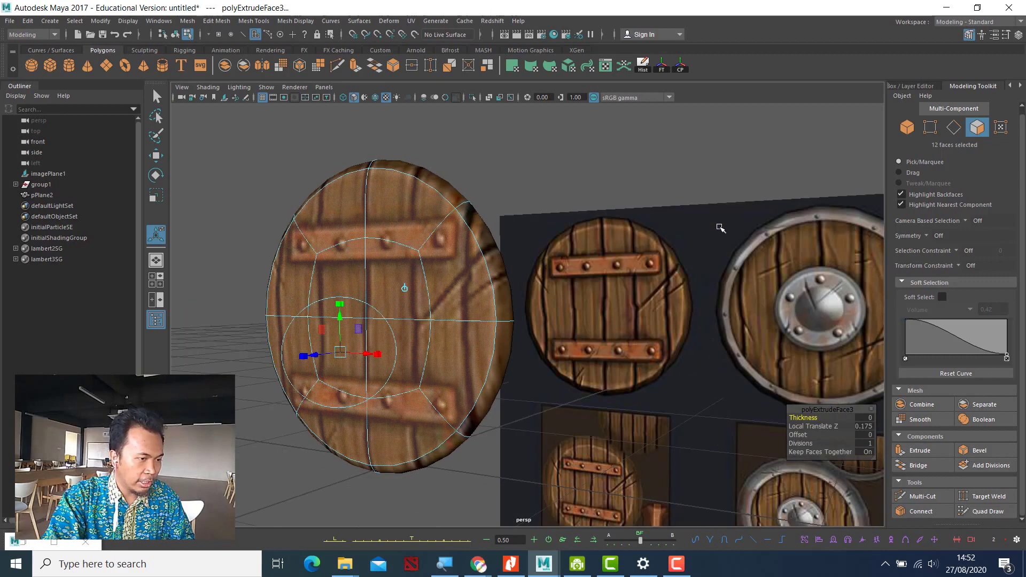
Step: Leave the extrusion, clear the face selection and select a single outer face on the shield's front
click(772, 142)
mouse_move(684, 199)
alt+mouse_down()
mouse_move(577, 193)
mouse_move(698, 191)
alt+mouse_up()
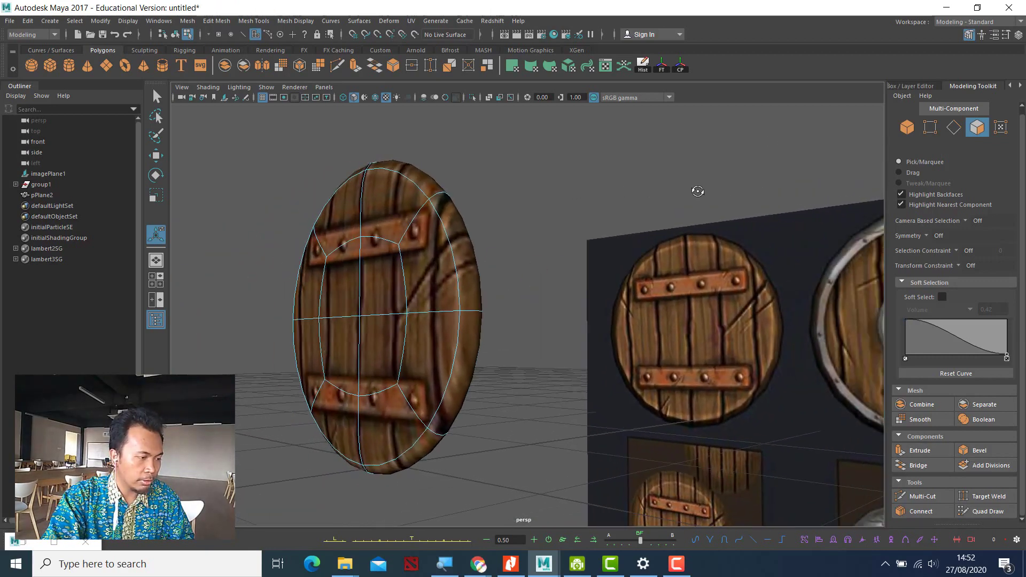
mouse_move(535, 261)
alt+mouse_down()
mouse_move(591, 245)
mouse_move(533, 255)
alt+mouse_up()
alt+drag(562, 260, 572, 257)
click(473, 274)
alt+drag(474, 274, 516, 277)
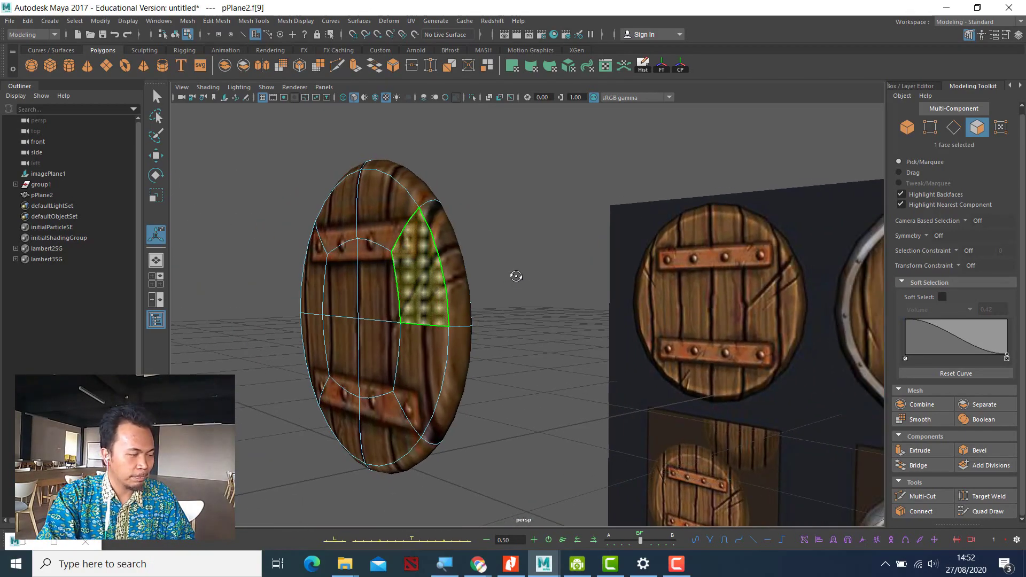
Step: Compare the thickened shield's smoothed and unsmoothed display repeatedly, leaving smooth mesh preview on
scroll(517, 282, up, 2)
key(3)
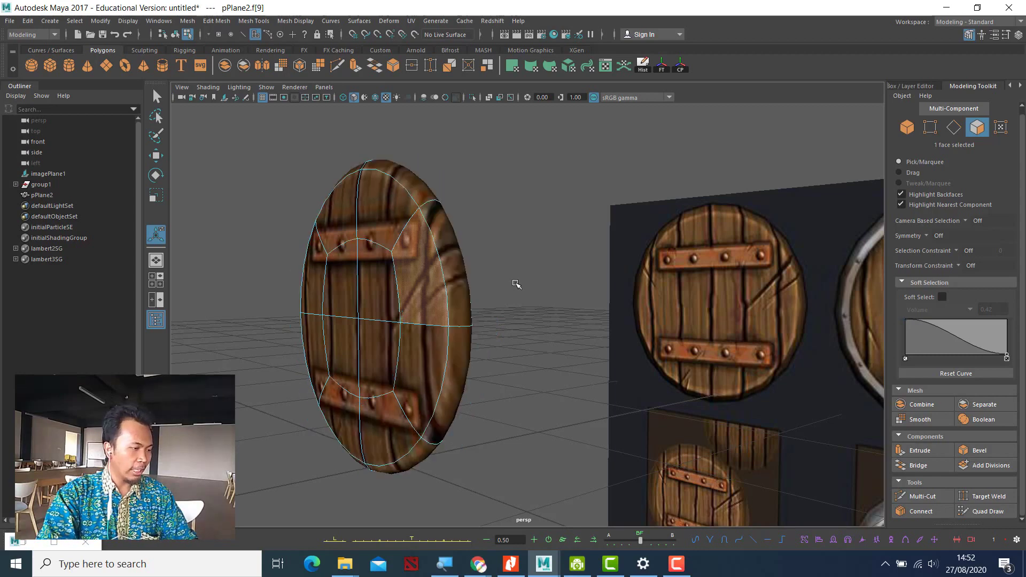
key(1)
key(3)
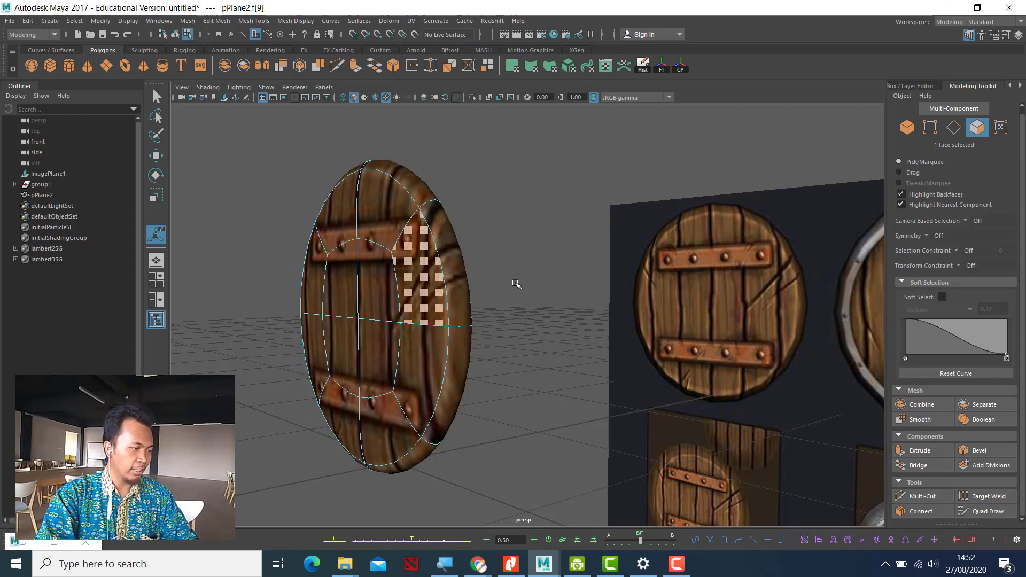
key(1)
key(3)
key(1)
key(3)
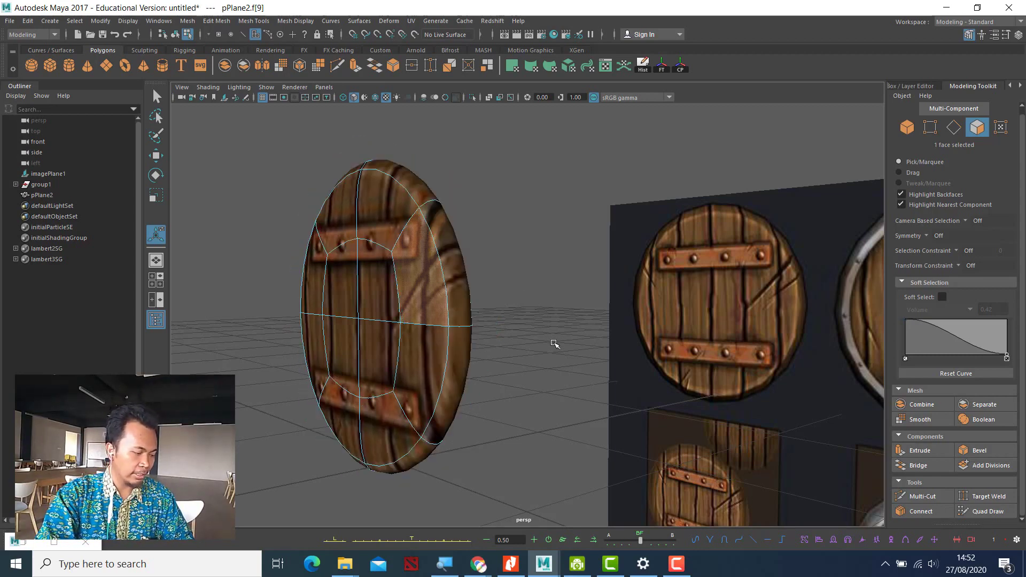
Step: Examine the wooden shield's texture samples on the reference sheet, including the separate plank section, beside the modelled shield
alt+drag(565, 346, 605, 351)
alt+middle_drag(605, 351, 596, 318)
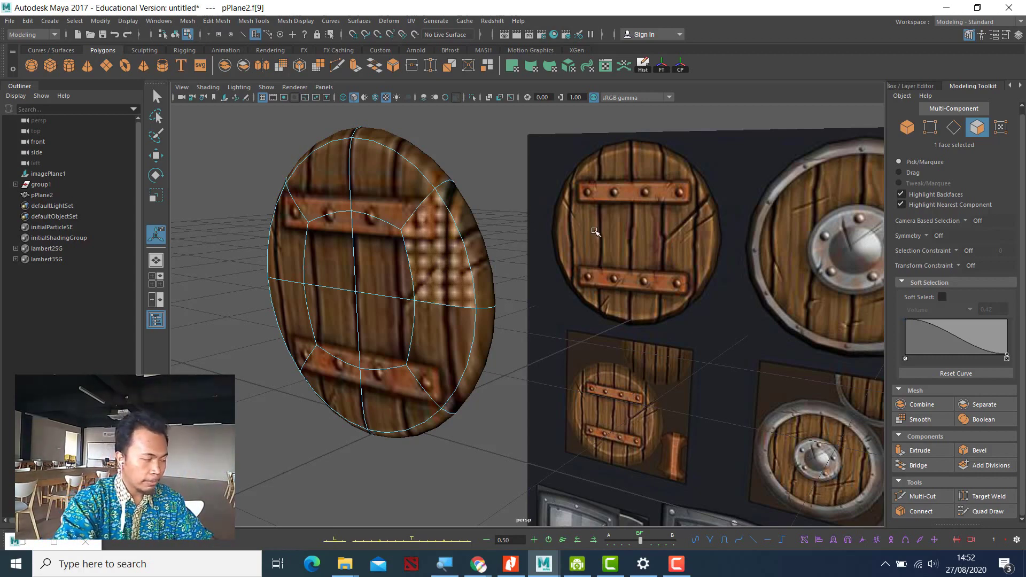
scroll(663, 377, up, 6)
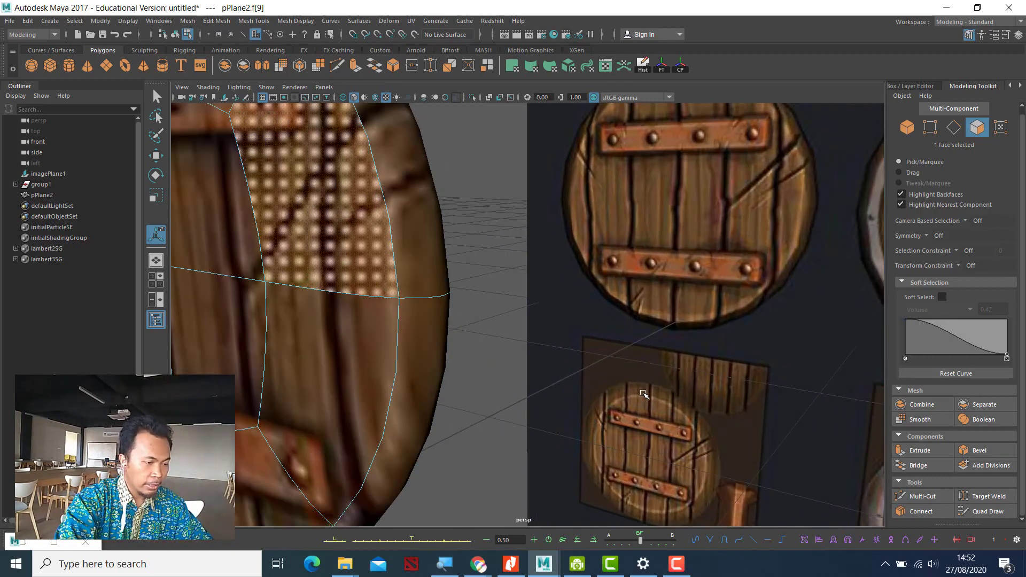
scroll(685, 386, up, 4)
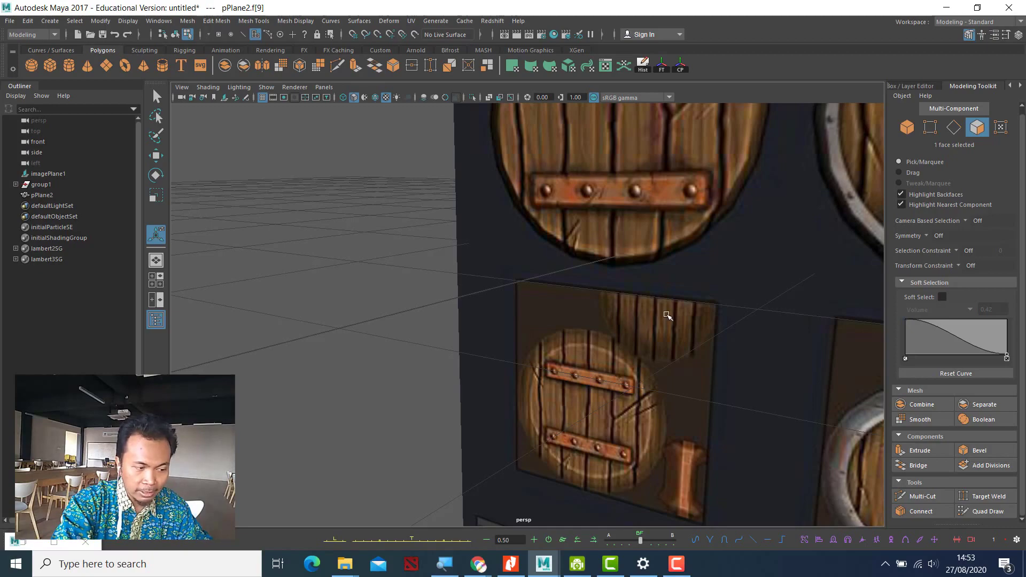
alt+right_drag(652, 317, 505, 313)
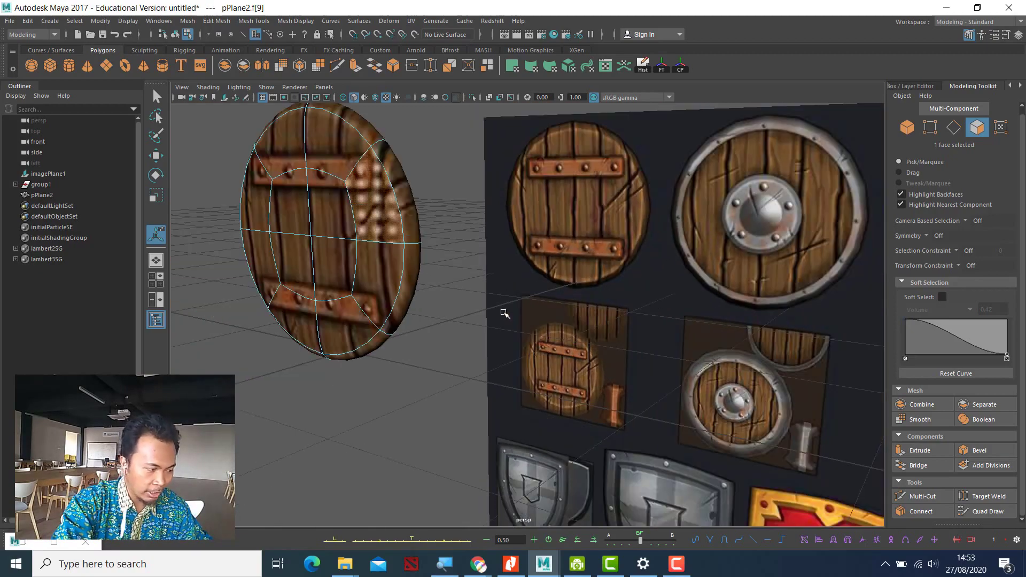
alt+drag(443, 361, 396, 360)
alt+right_drag(592, 394, 665, 379)
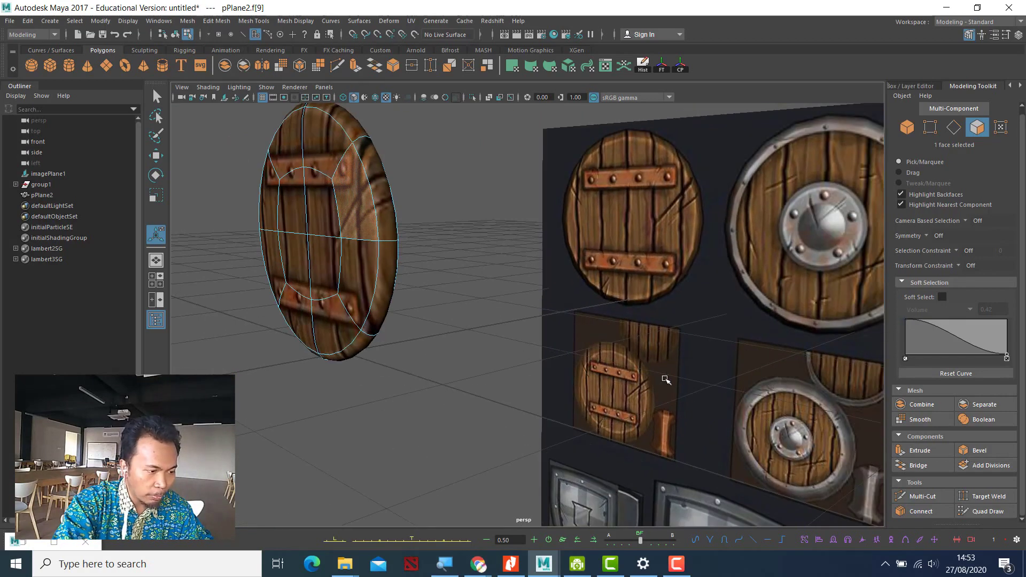
scroll(655, 350, up, 4)
alt+middle_drag(687, 350, 443, 251)
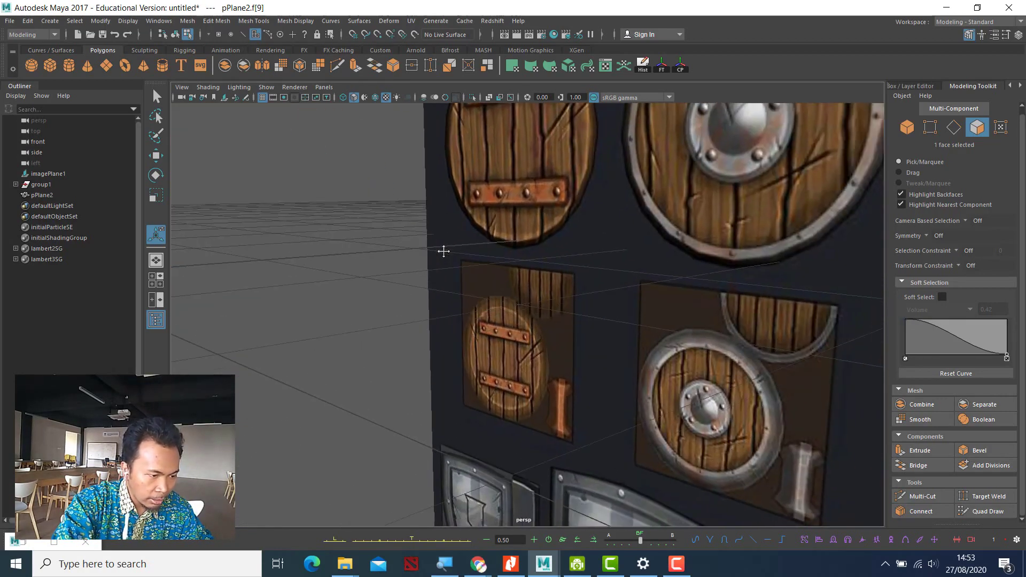
scroll(726, 322, up, 2)
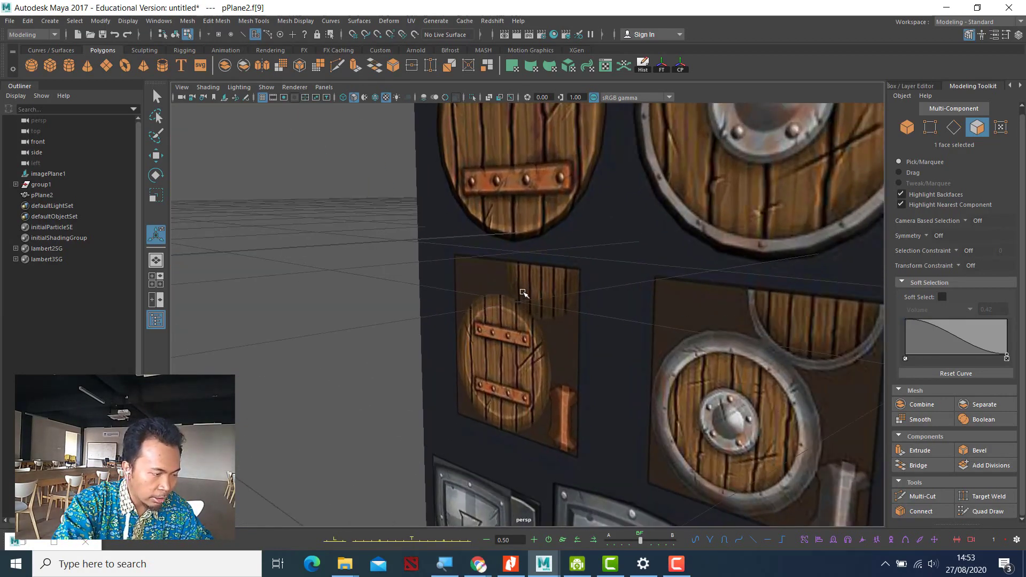
scroll(530, 329, down, 3)
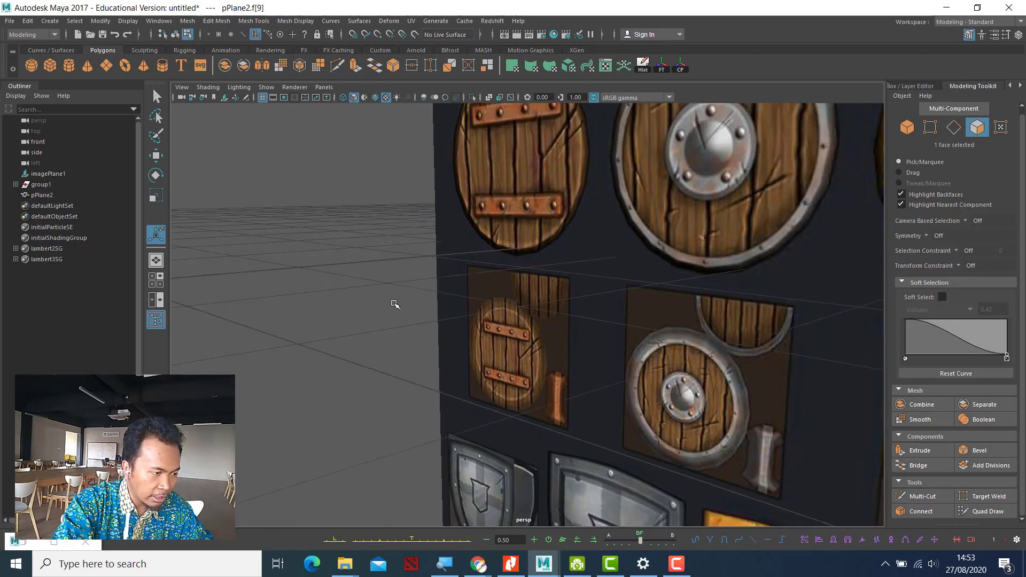
scroll(353, 294, up, 2)
alt+drag(344, 289, 402, 291)
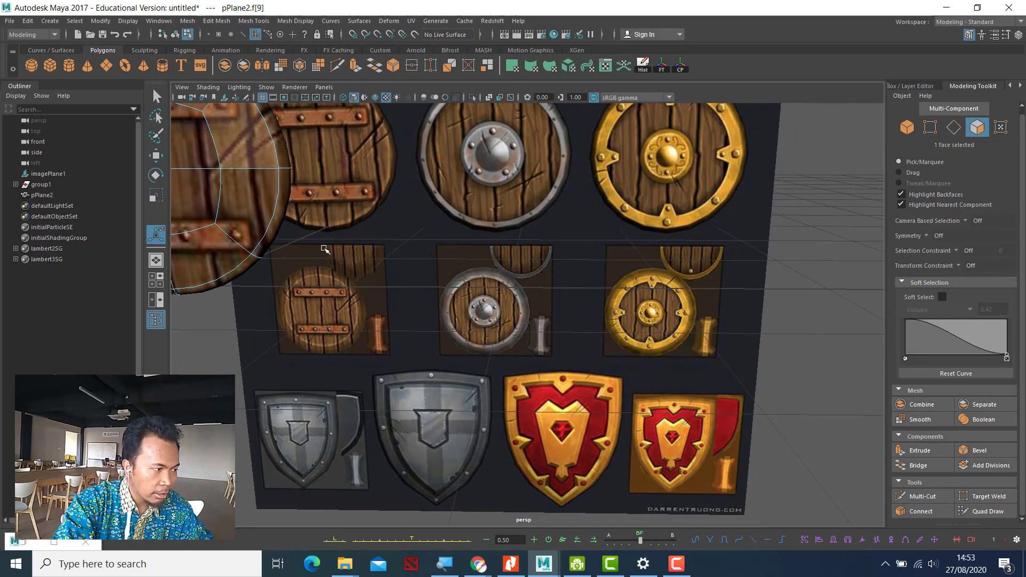
alt+middle_drag(381, 291, 408, 300)
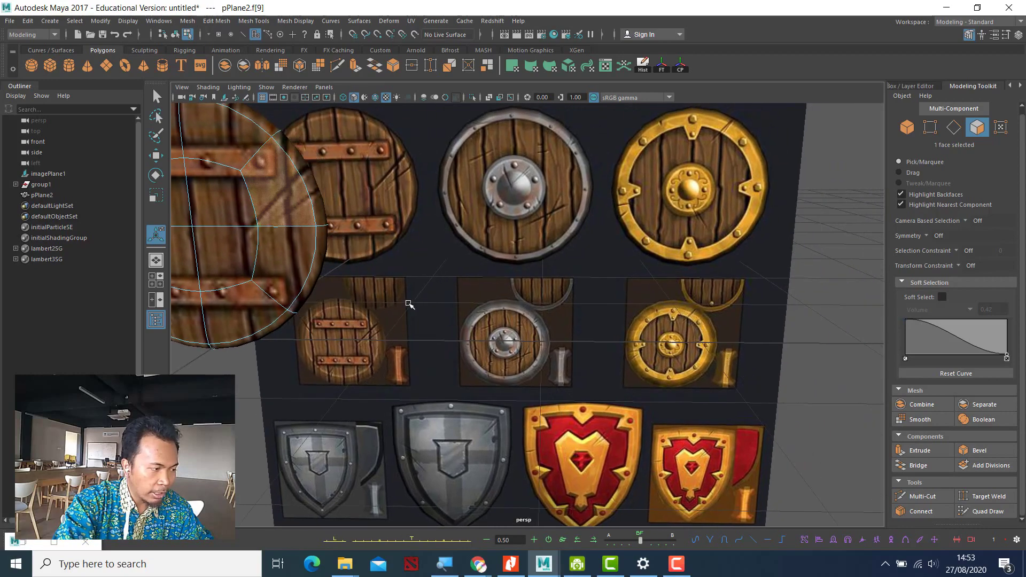
alt+drag(408, 300, 224, 325)
alt+middle_drag(257, 298, 553, 335)
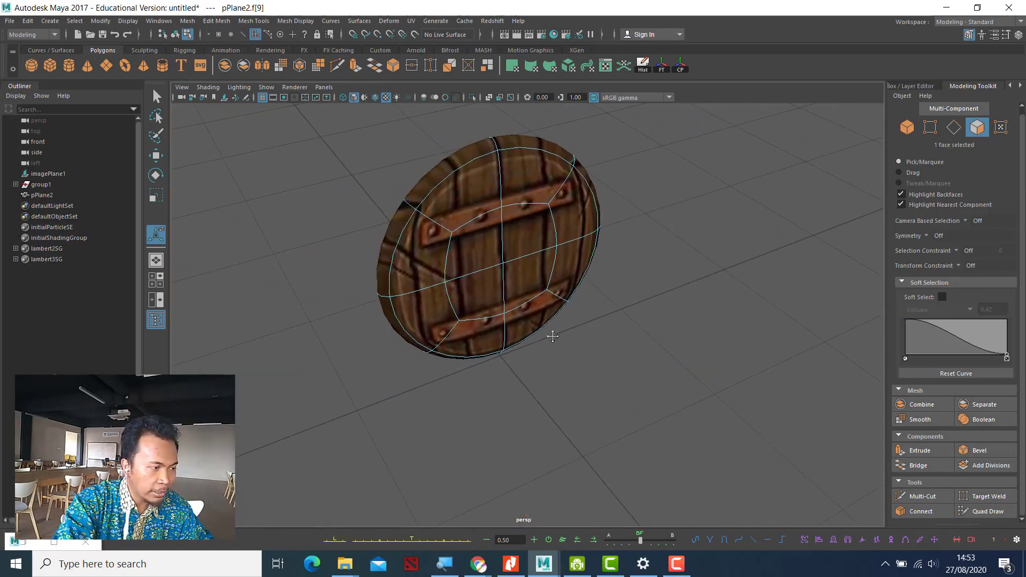
Step: Try to select the shield's back faces one by one, inner and outer, and clear the selection
alt+drag(560, 355, 529, 316)
click(493, 184)
alt+drag(566, 235, 541, 239)
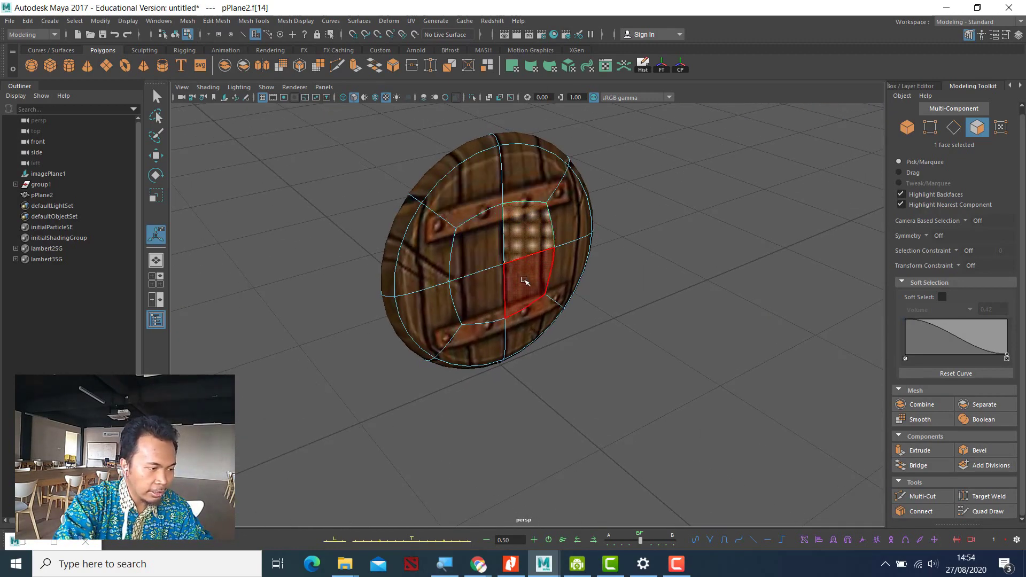
click(481, 294)
click(527, 239)
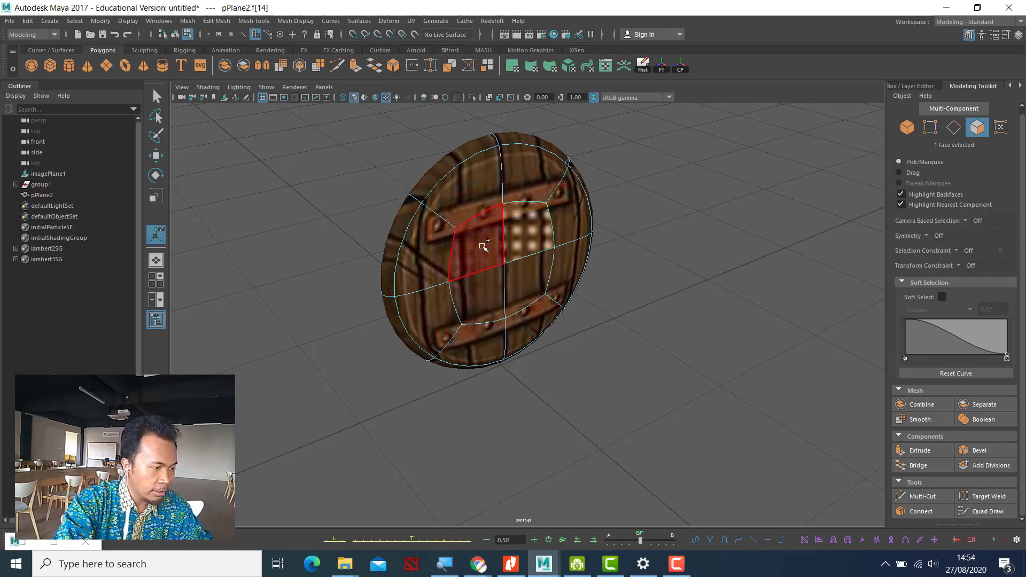
shift+click(479, 227)
shift+click(479, 297)
shift+click(529, 286)
shift+click(561, 219)
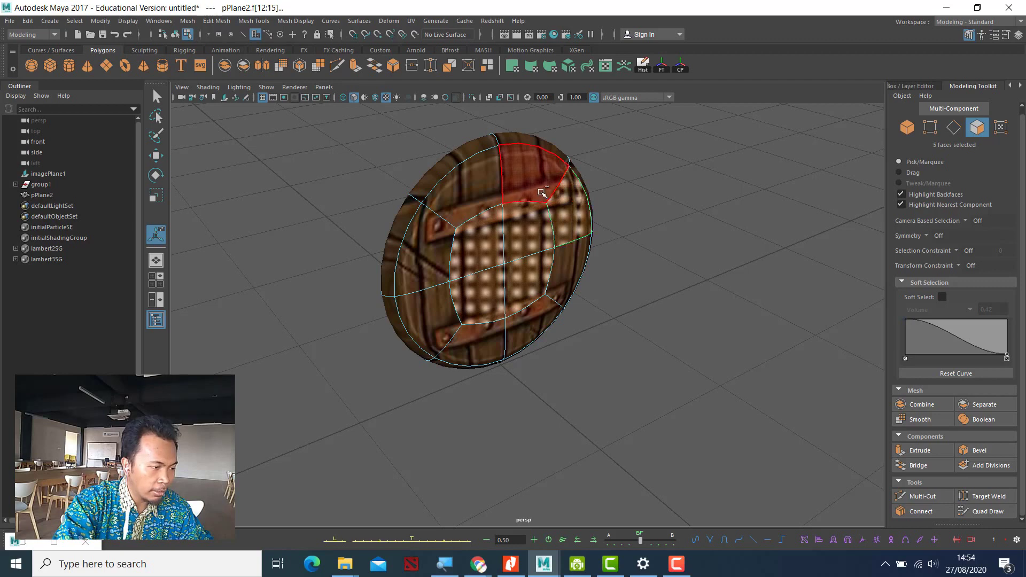
shift+click(534, 171)
shift+click(471, 181)
shift+click(417, 240)
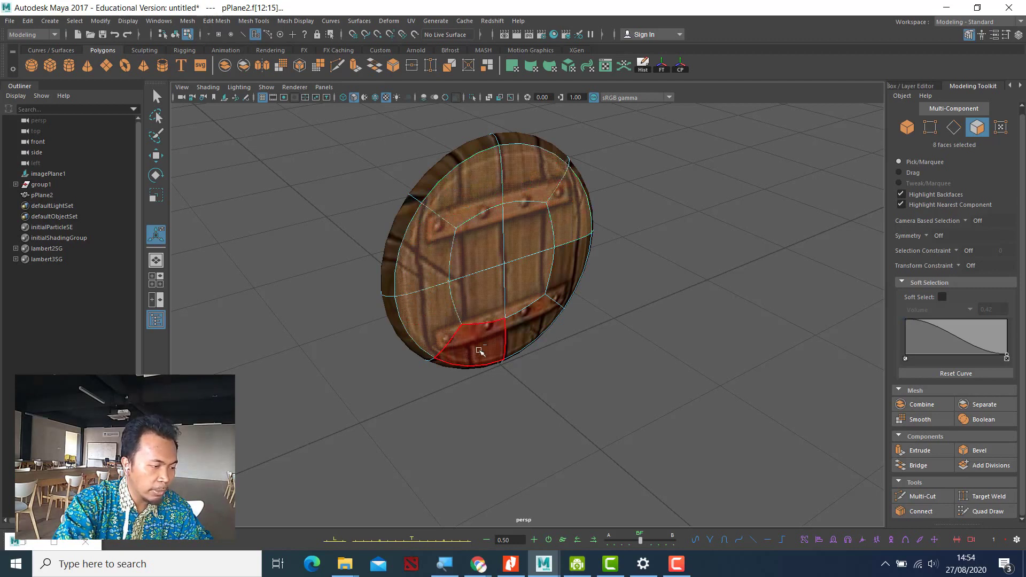
click(592, 339)
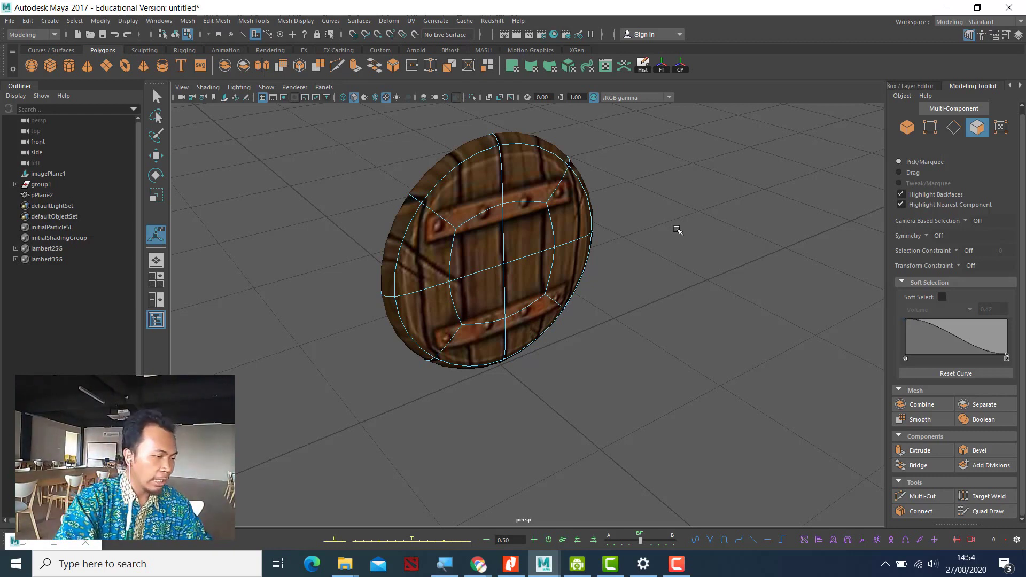
Step: Select the four centre faces on the shield's banded back side one by one, and clear the selection
click(540, 230)
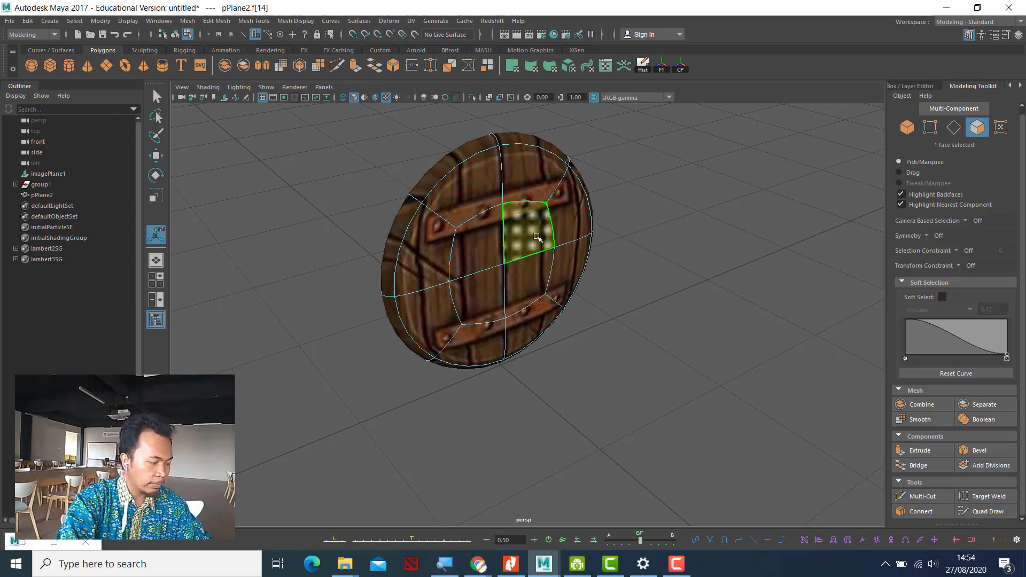
shift+click(530, 275)
shift+click(479, 298)
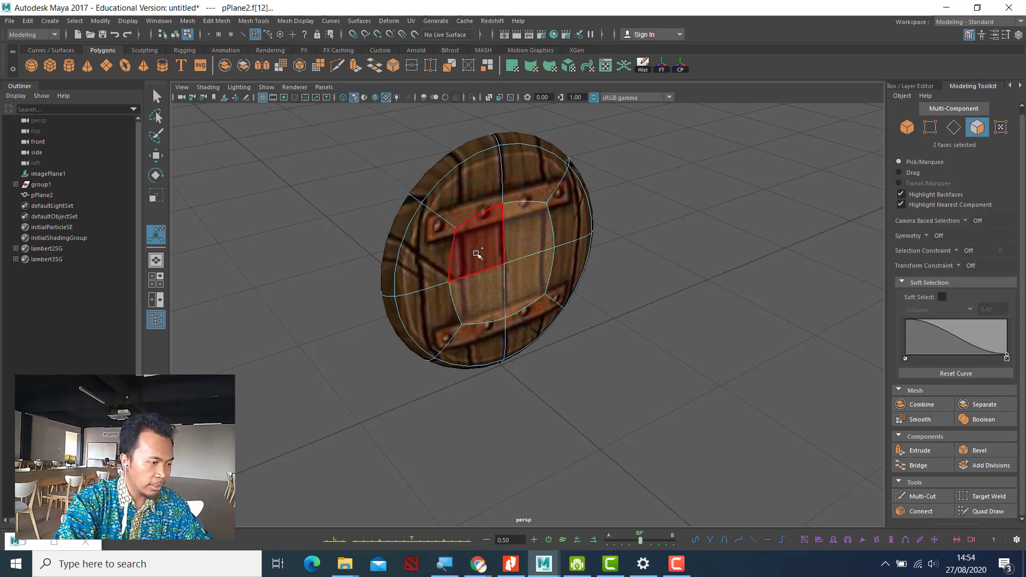
shift+click(477, 257)
alt+drag(643, 317, 495, 294)
click(642, 319)
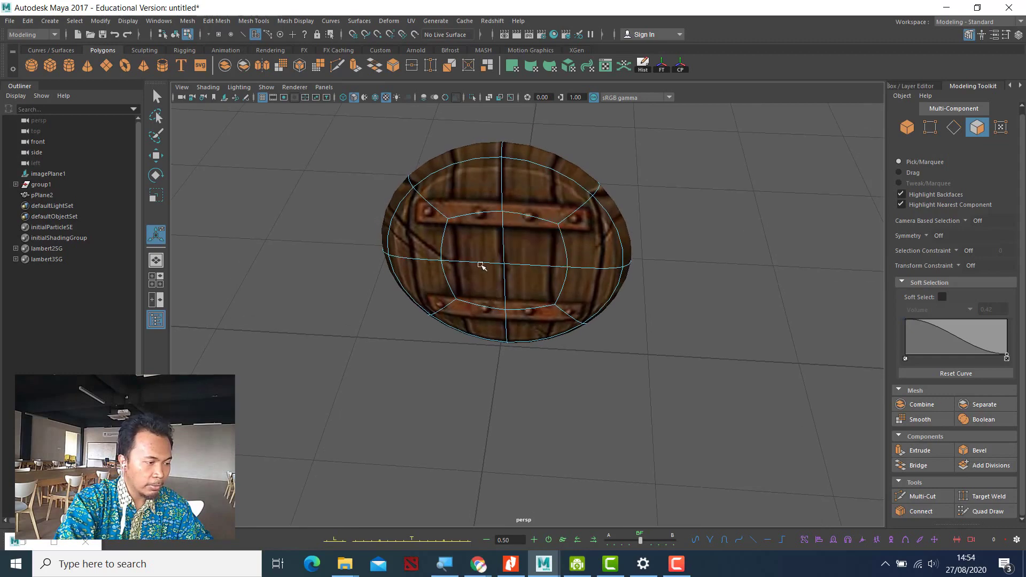
Step: Try to marquee-select the shield's four centre faces at once, and check from the side which faces are included
drag(481, 245, 562, 299)
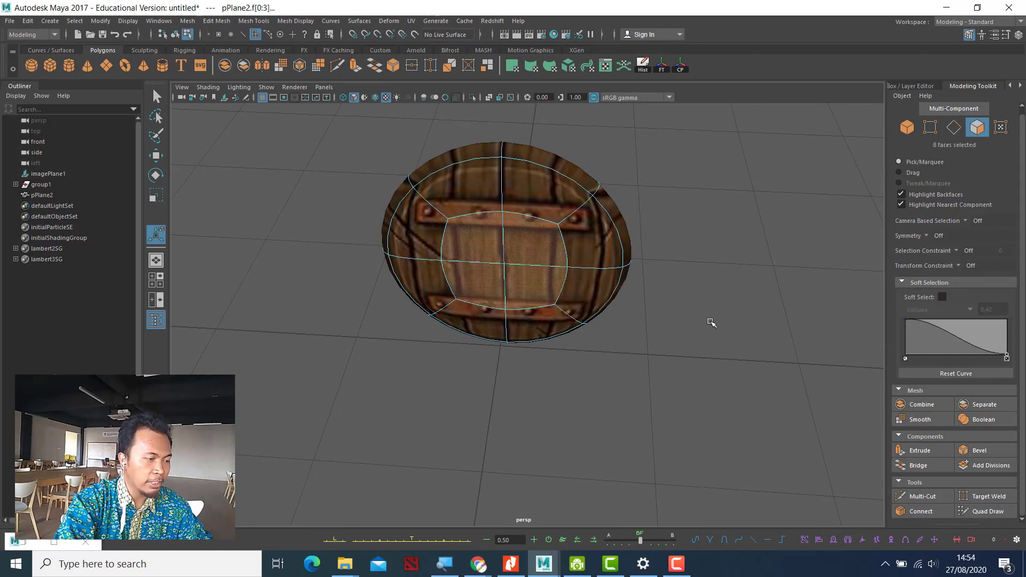
mouse_move(717, 354)
alt+mouse_down()
mouse_move(543, 320)
mouse_move(697, 318)
mouse_move(710, 337)
alt+mouse_up()
click(710, 337)
alt+drag(557, 320, 526, 278)
alt+drag(724, 307, 682, 305)
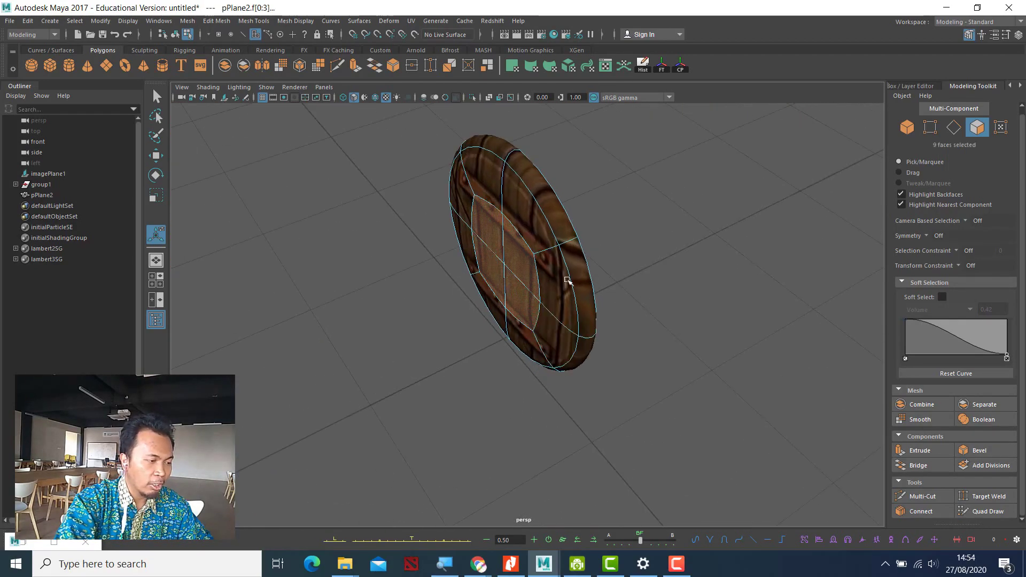
Step: Activate the Move tool and individually select only the four centre faces on the visible side of the shield
key(w)
alt+drag(528, 268, 628, 369)
click(496, 261)
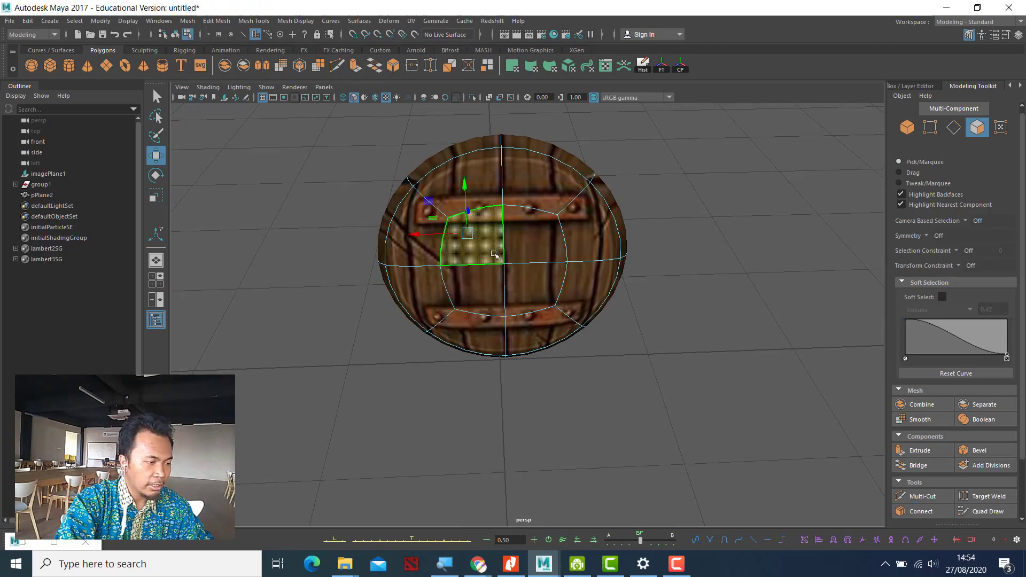
shift+click(526, 252)
shift+click(533, 292)
alt+drag(697, 317, 648, 310)
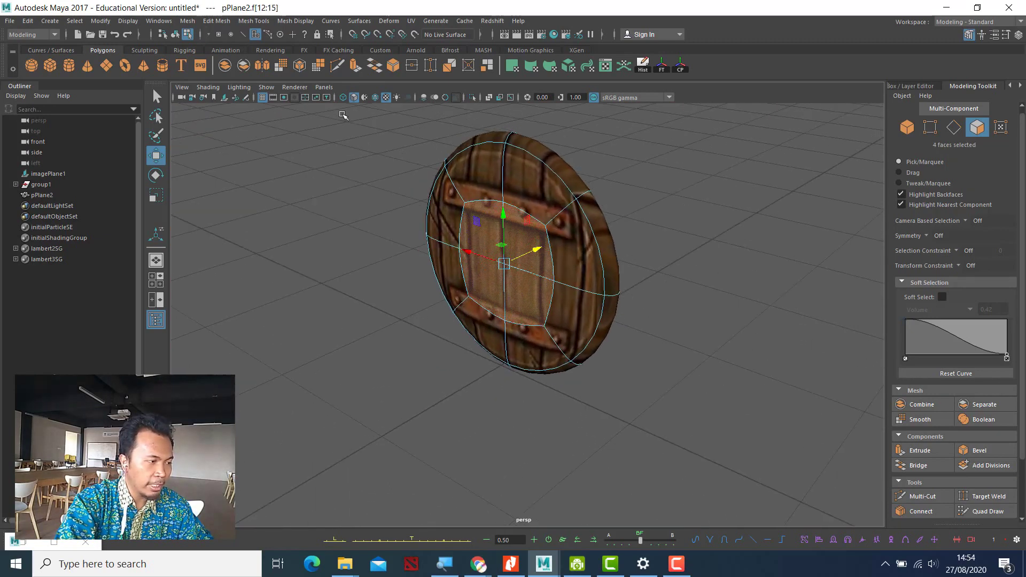
Step: Check in wireframe display which of the shield's faces are selected, and return to the textured shaded display
key(4)
alt+drag(616, 279, 316, 336)
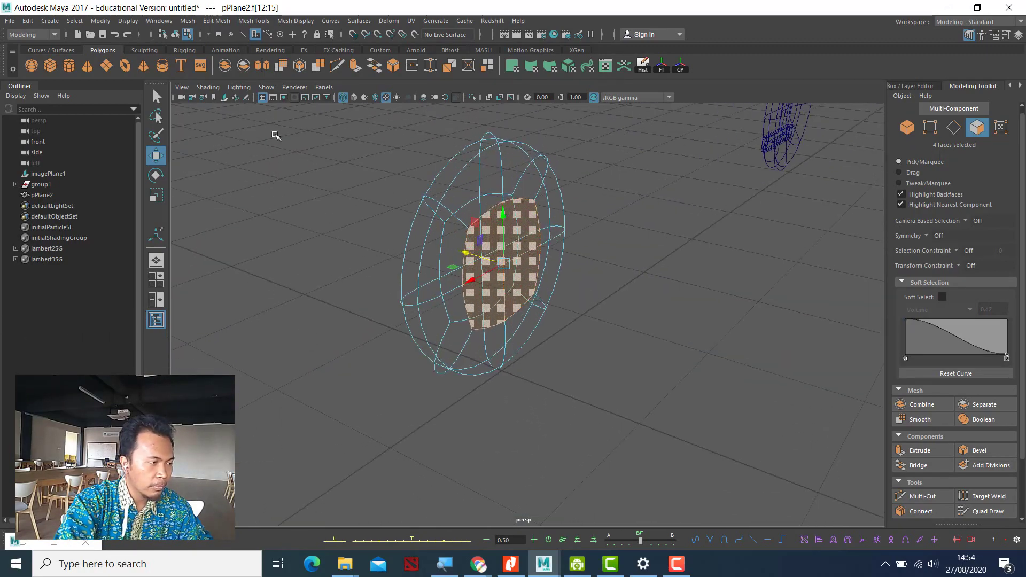
click(354, 97)
mouse_move(481, 321)
alt+mouse_down()
mouse_move(576, 364)
mouse_move(589, 344)
mouse_move(577, 332)
mouse_move(582, 343)
mouse_move(524, 332)
alt+mouse_up()
scroll(555, 333, down, 2)
scroll(554, 320, up, 2)
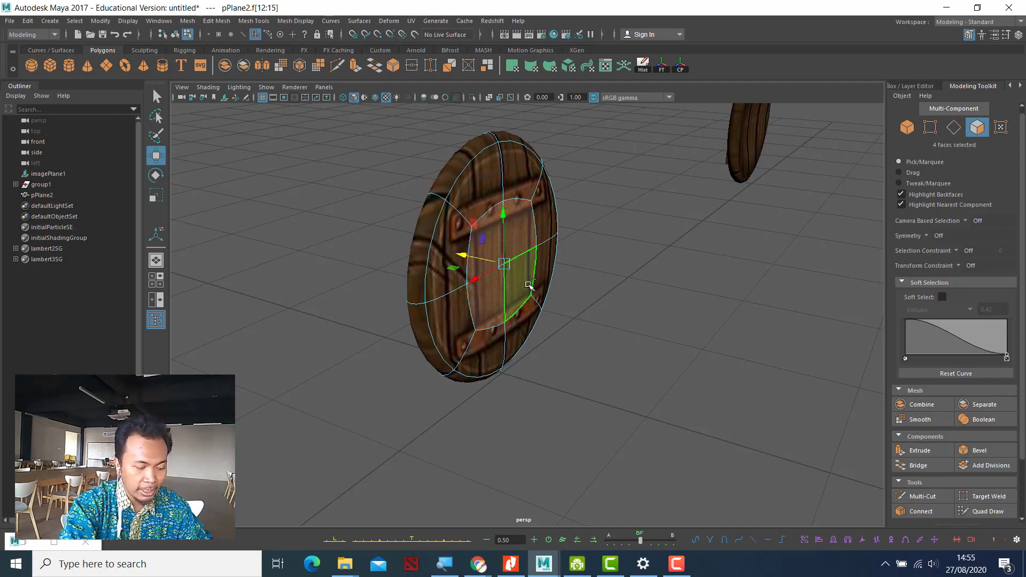
Step: Undo the face selection and reselect the shield's four centre faces on the banded side one by one
key(ctrl+z)
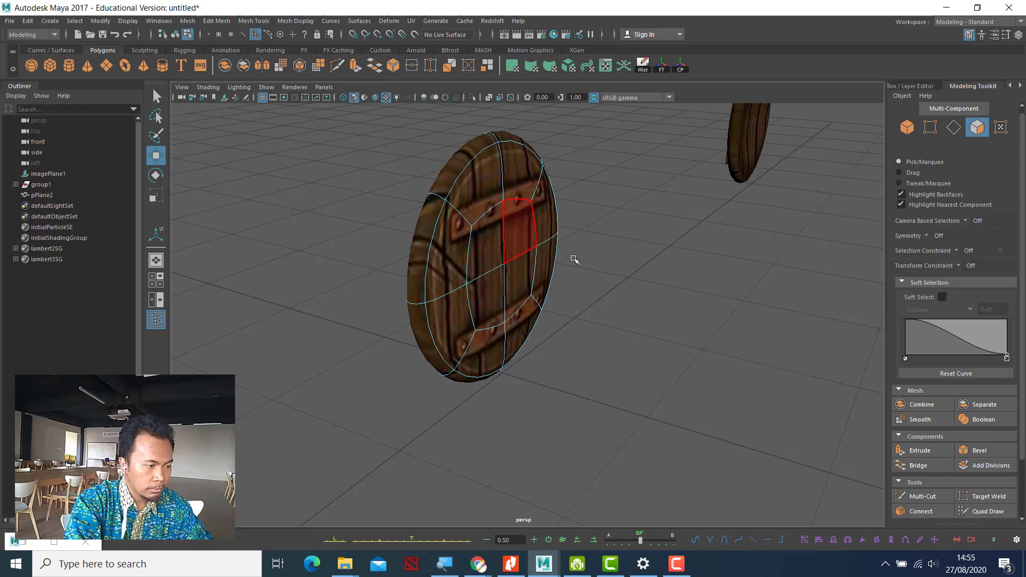
click(520, 241)
shift+click(492, 253)
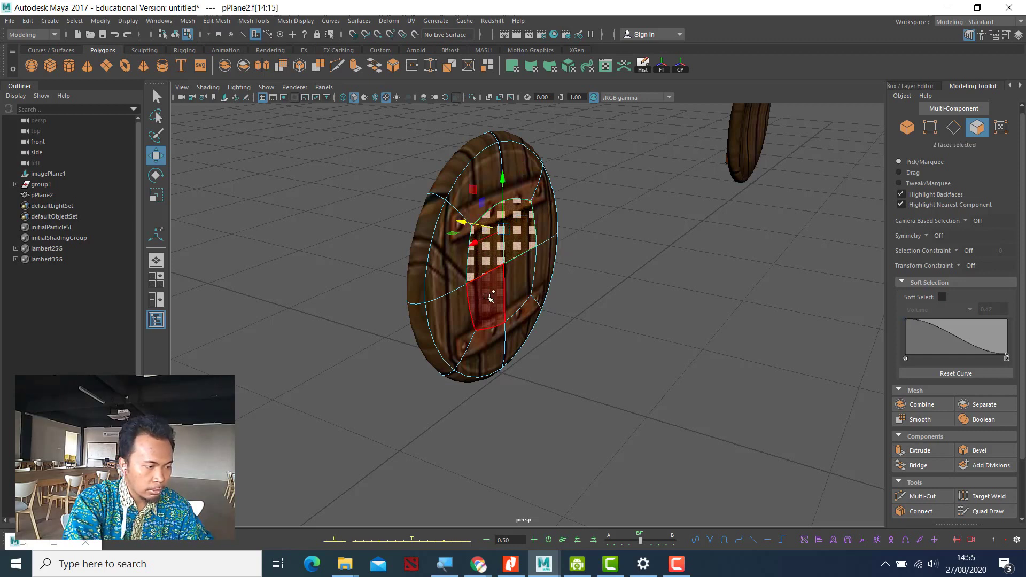
shift+click(488, 297)
shift+click(508, 287)
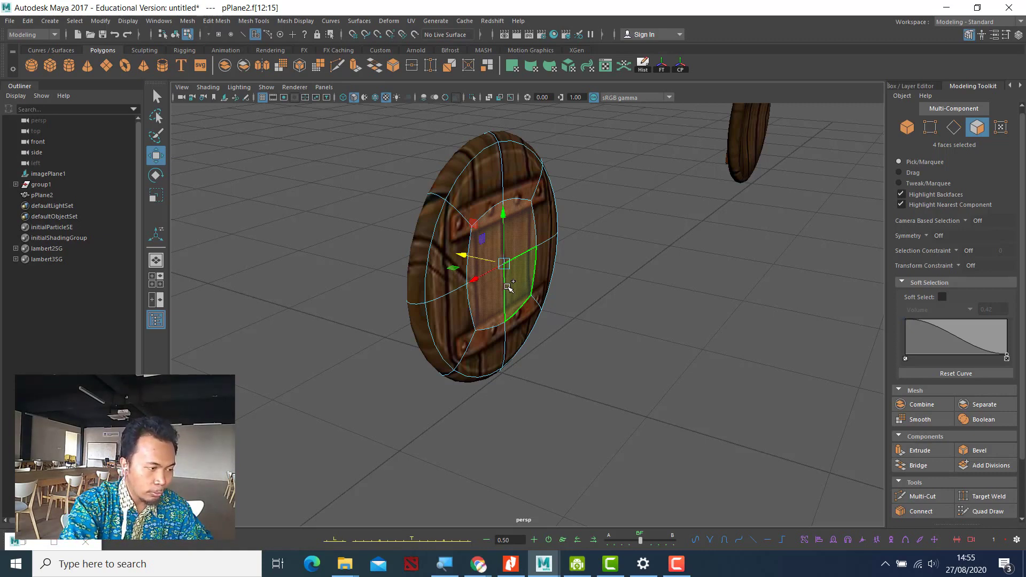
Step: Grow the face selection to the surrounding ring, compare growing and shrinking it, inspect the grown selection, and clear it
key(shift+period)
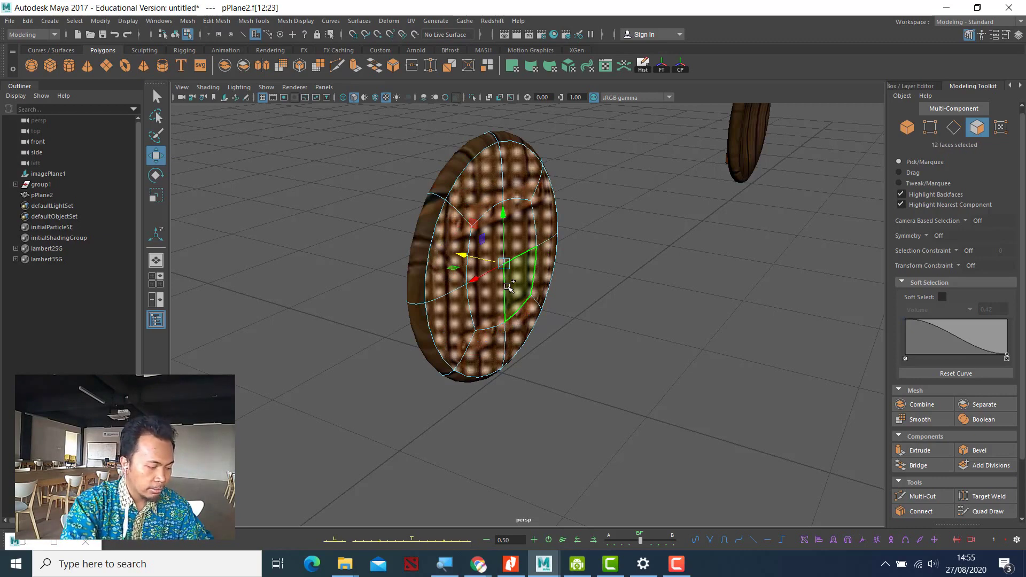
alt+drag(508, 287, 445, 276)
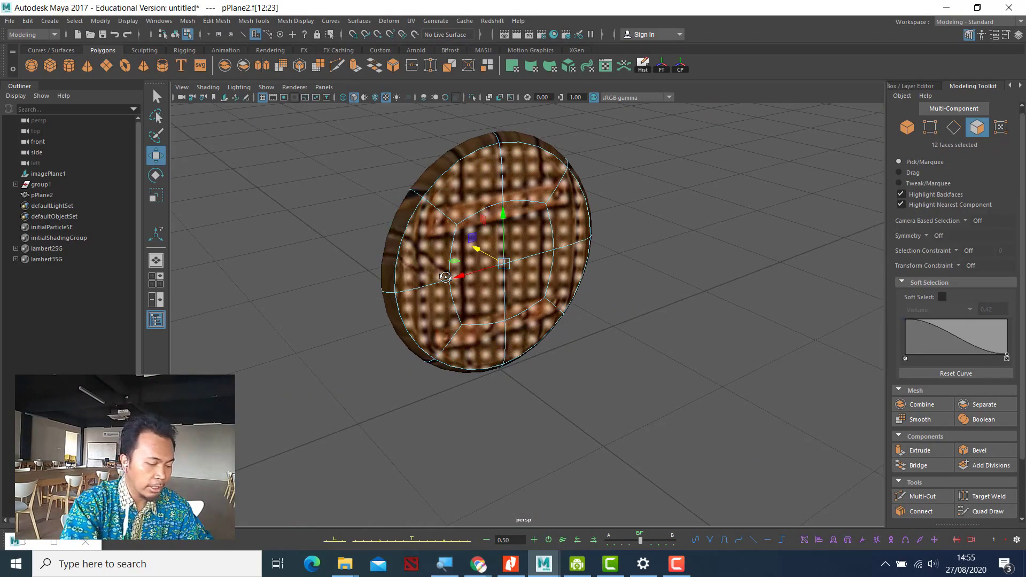
key(shift+period)
key(shift+comma)
key(shift+comma)
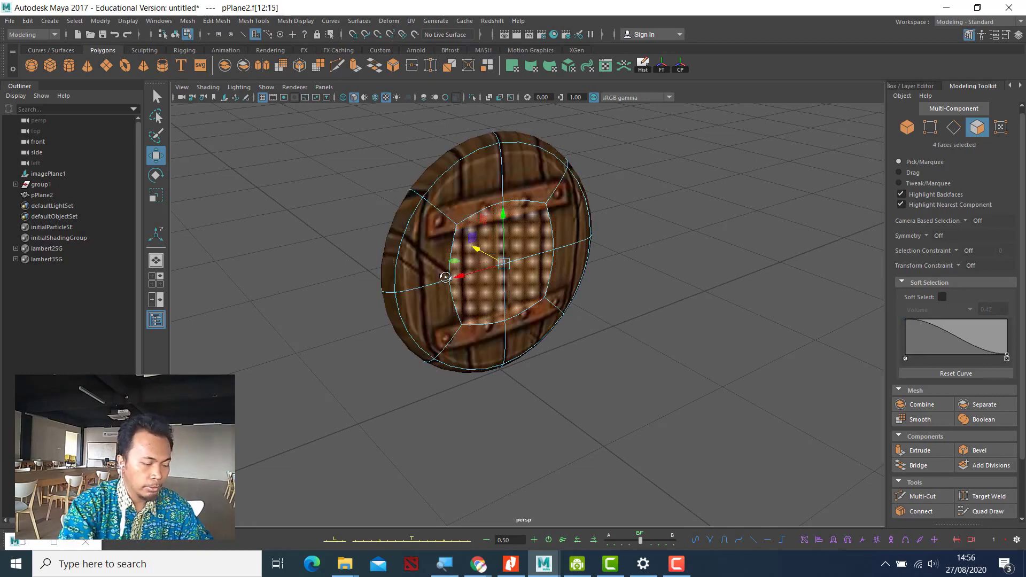
key(shift+period)
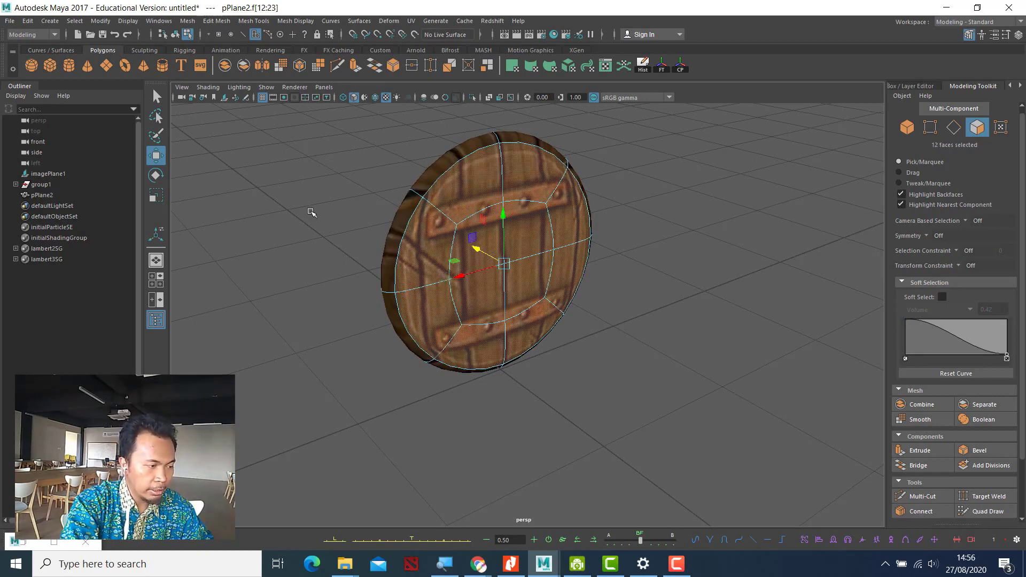
alt+drag(312, 212, 487, 356)
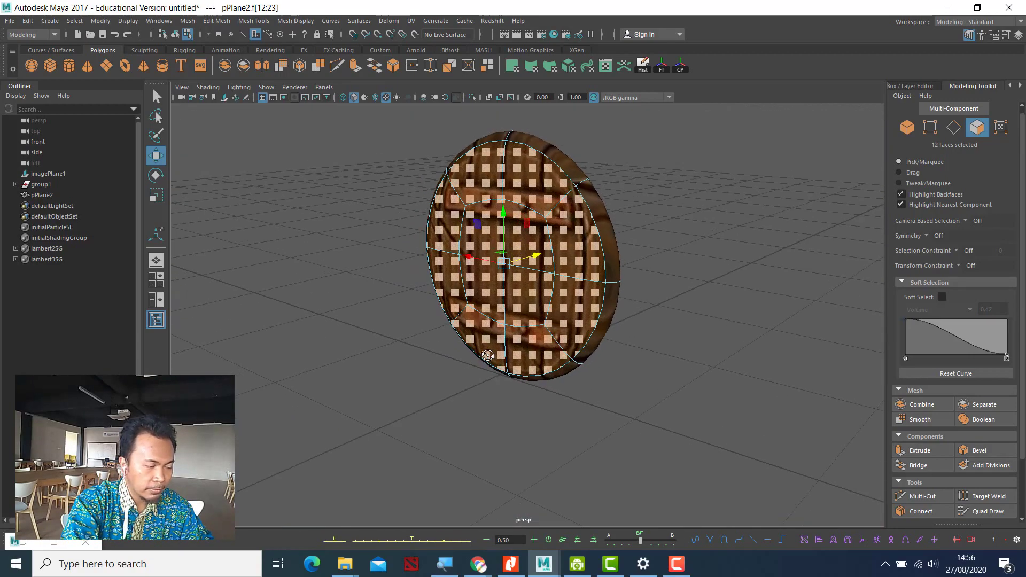
click(629, 330)
Step: Examine the wooden shield's texture samples on the reference sheet, especially the separate plank section, beside the modelled shield
alt+drag(629, 329, 713, 321)
alt+drag(766, 370, 723, 360)
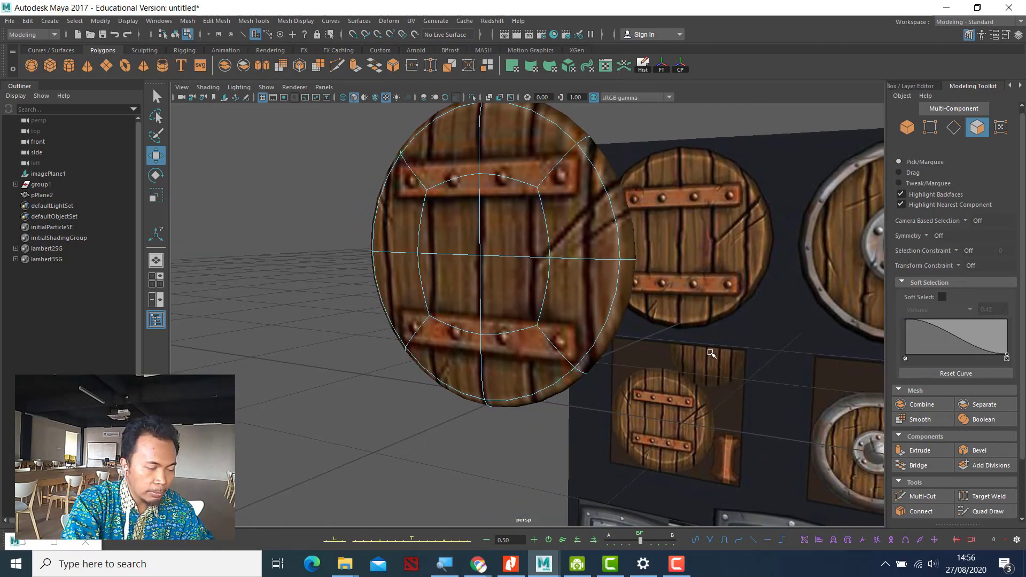
scroll(732, 360, up, 3)
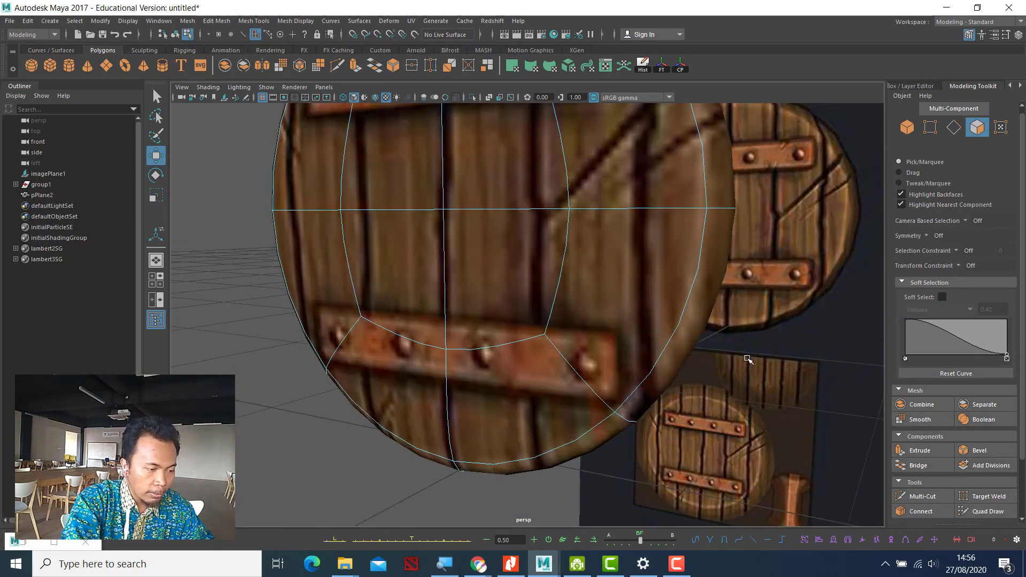
alt+middle_drag(747, 359, 422, 211)
scroll(589, 315, up, 4)
scroll(674, 189, down, 3)
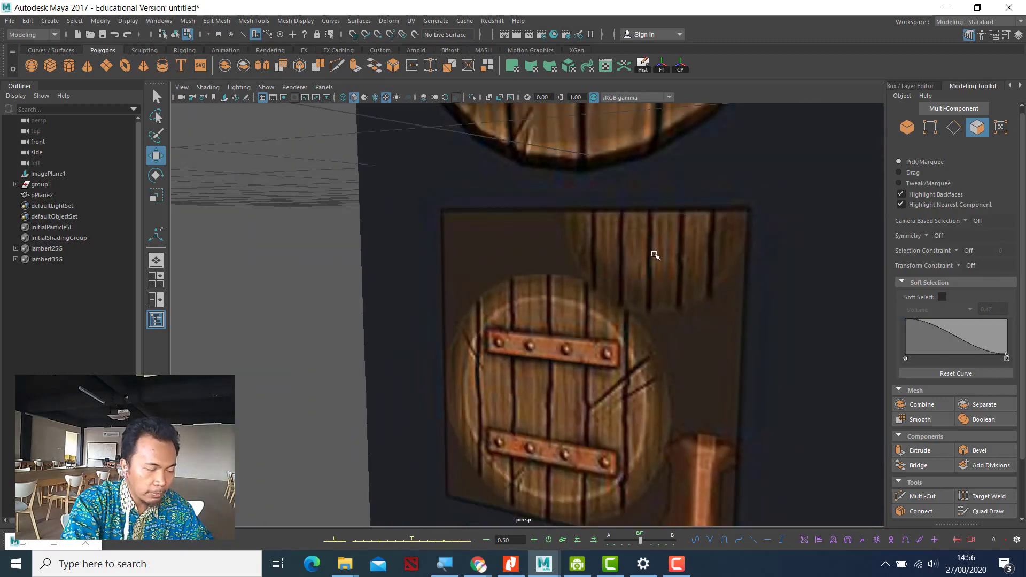
scroll(631, 243, down, 2)
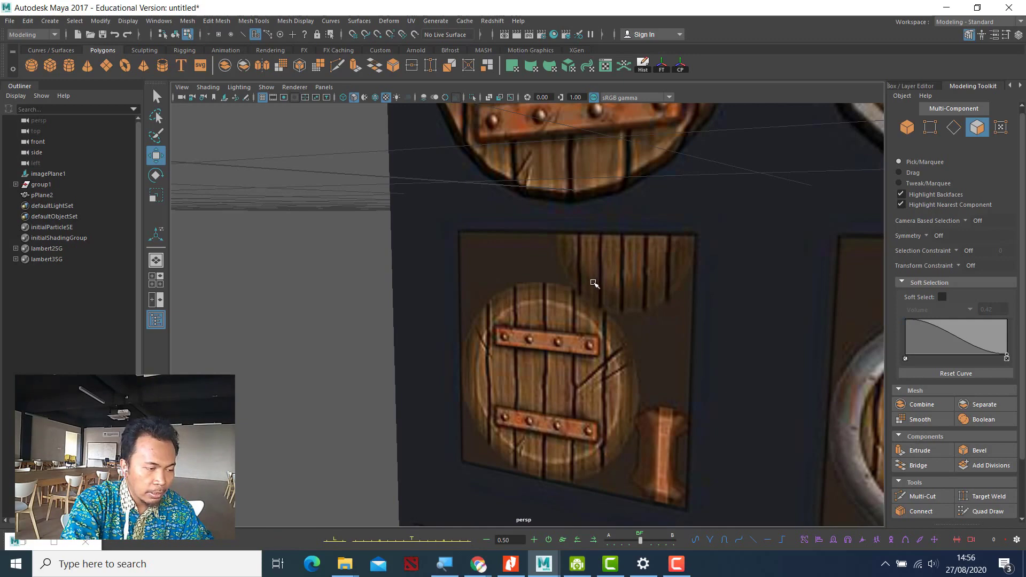
scroll(663, 275, down, 2)
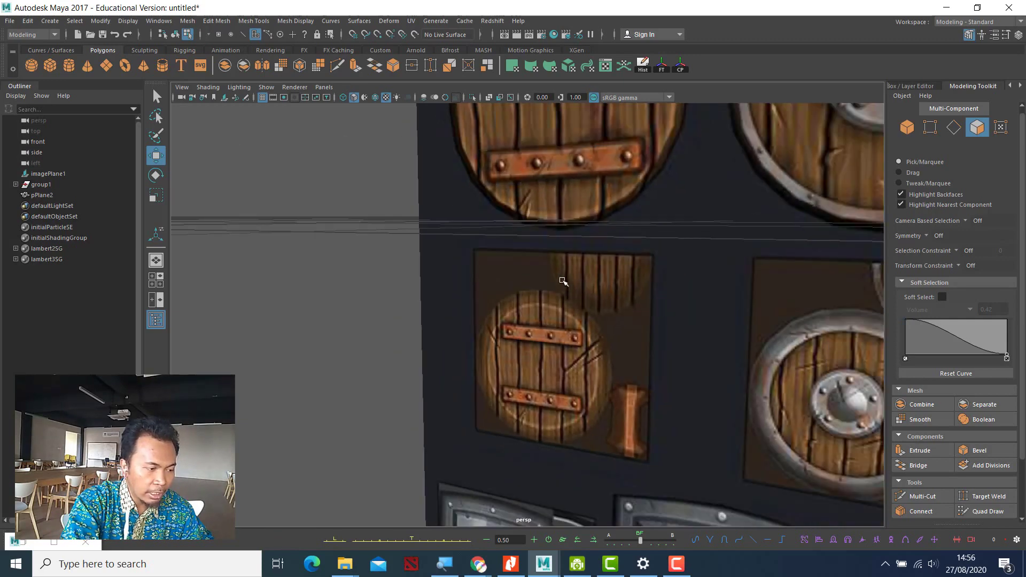
scroll(698, 300, down, 3)
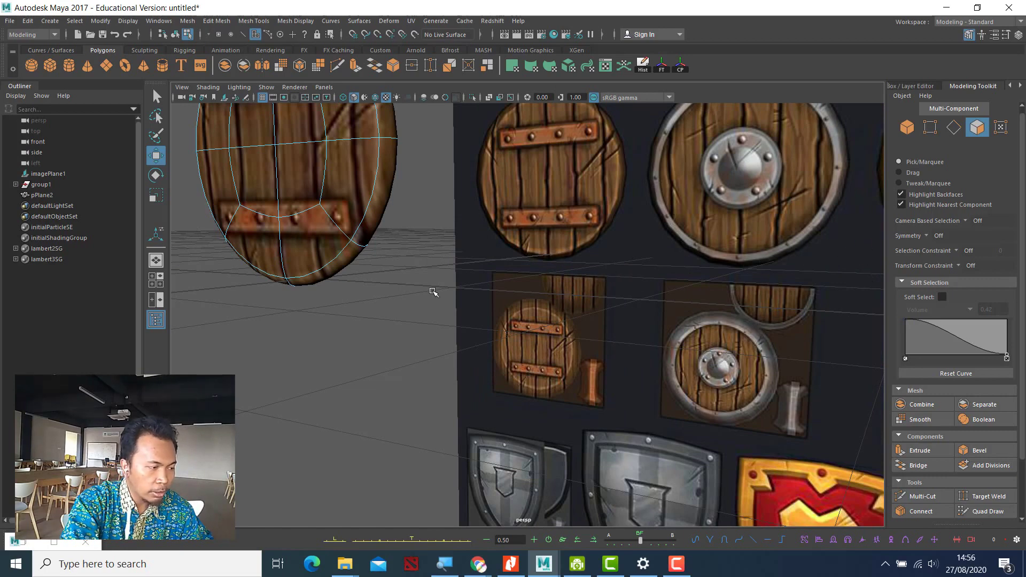
scroll(433, 292, down, 3)
Step: Switch to object selection, select the other wooden shield pPlane1 and frame it in the view
alt+drag(407, 276, 344, 273)
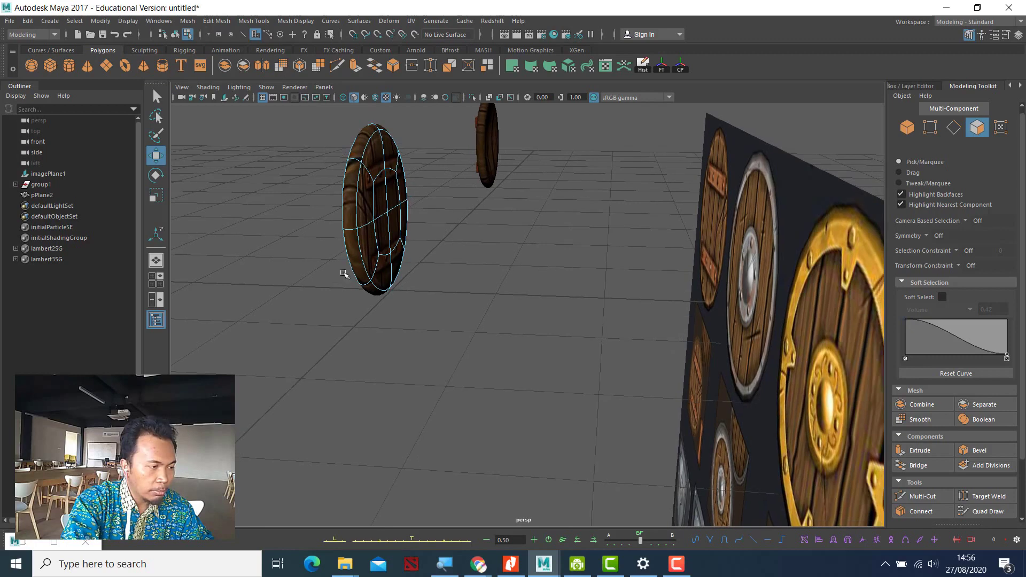
alt+drag(465, 187, 483, 384)
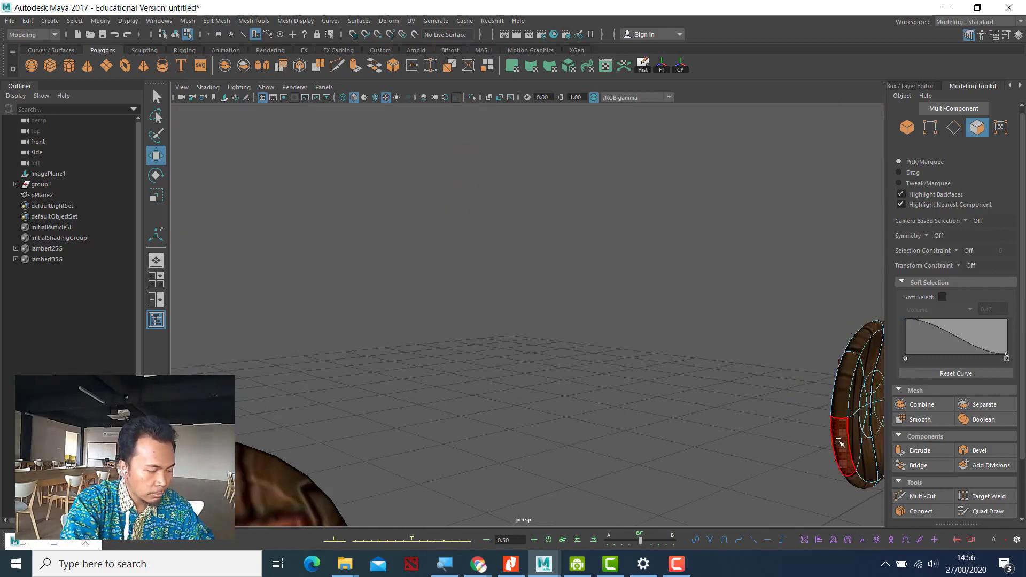
key(a)
alt+right_drag(636, 273, 706, 263)
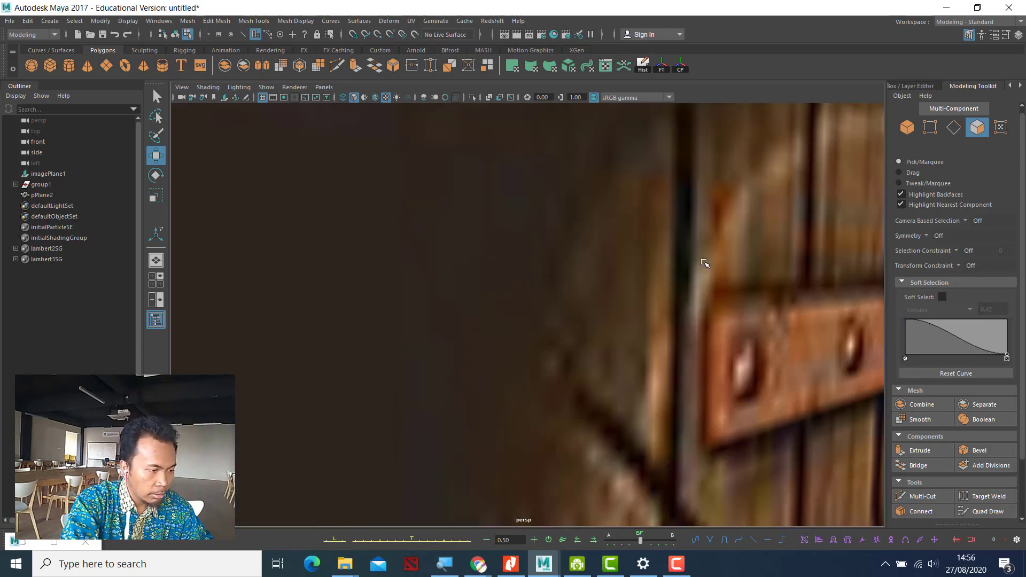
alt+middle_drag(778, 236, 526, 495)
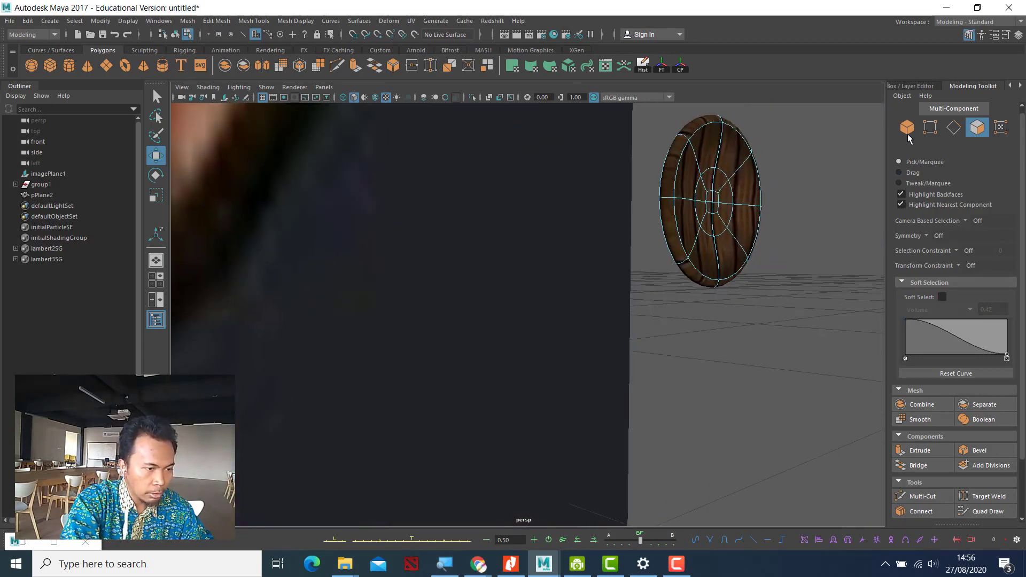
click(907, 129)
key(f)
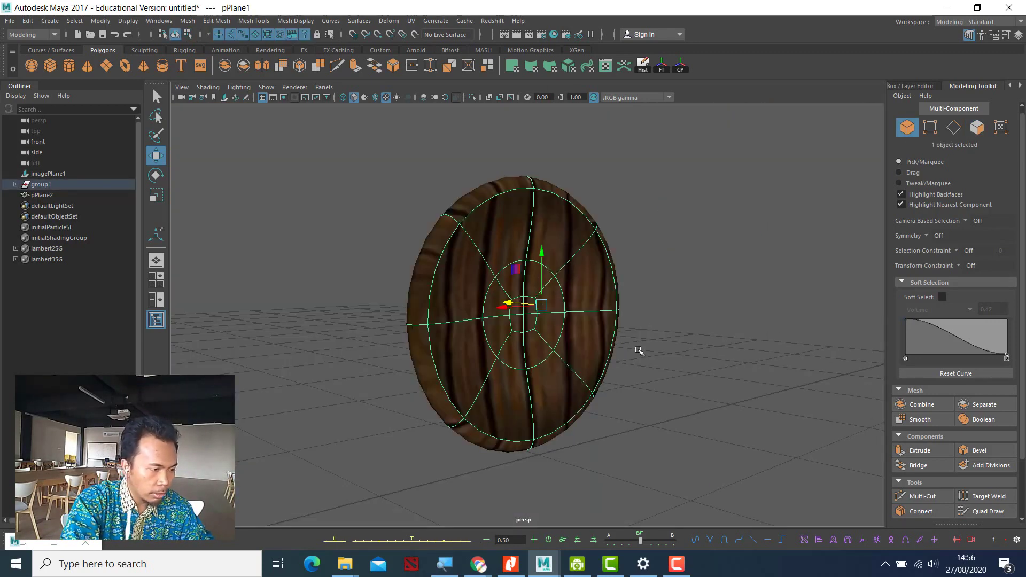
Step: Examine the rim and plank-textured back of shield pPlane1 from both sides
alt+drag(638, 350, 517, 337)
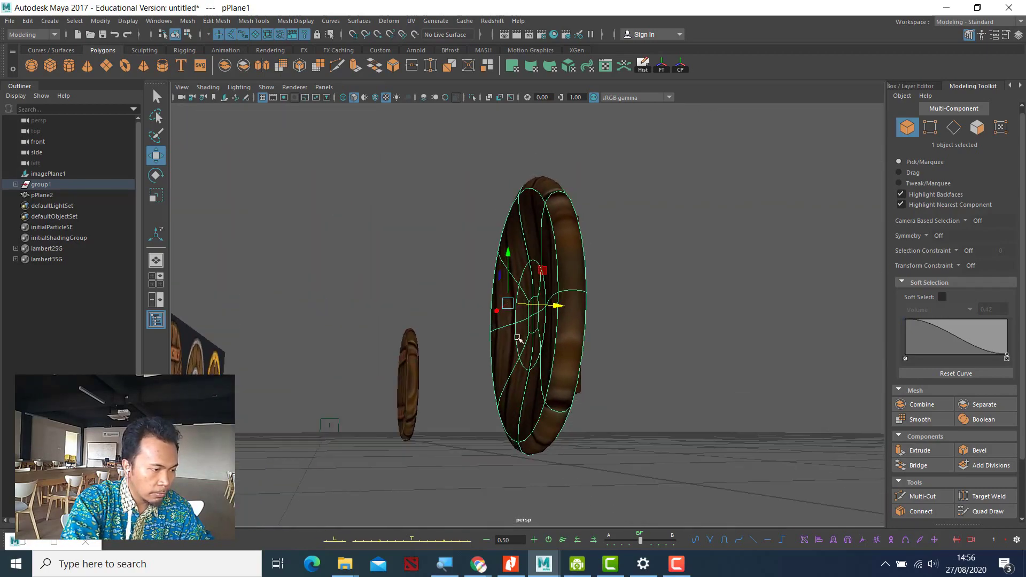
click(682, 323)
alt+drag(722, 330, 778, 373)
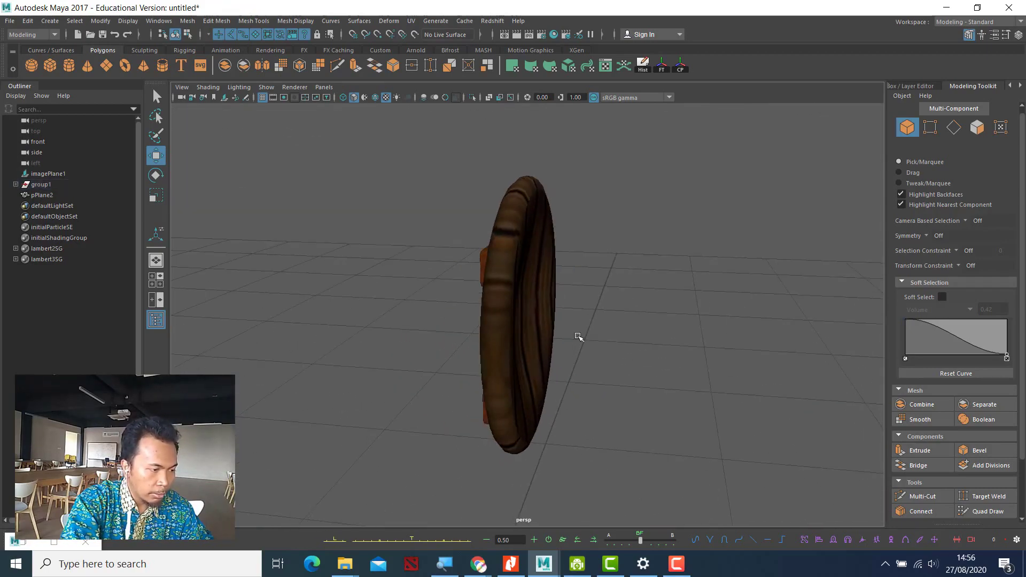
click(546, 320)
alt+drag(662, 334, 406, 241)
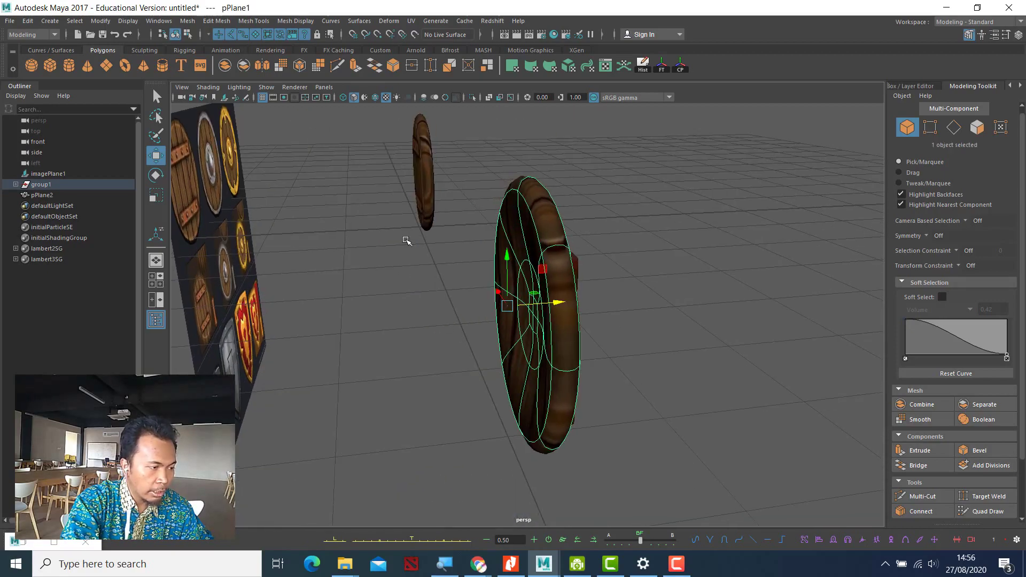
Step: Select and frame shield pPlane2, examine its rim and banded side, and switch to face selection mode
click(429, 206)
key(f)
alt+drag(449, 351, 683, 327)
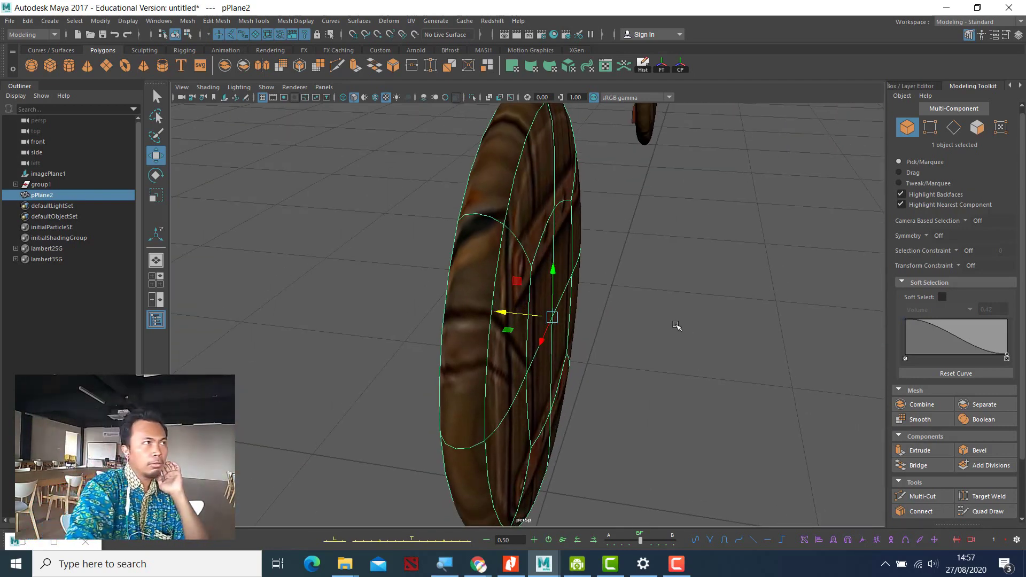
scroll(665, 313, down, 3)
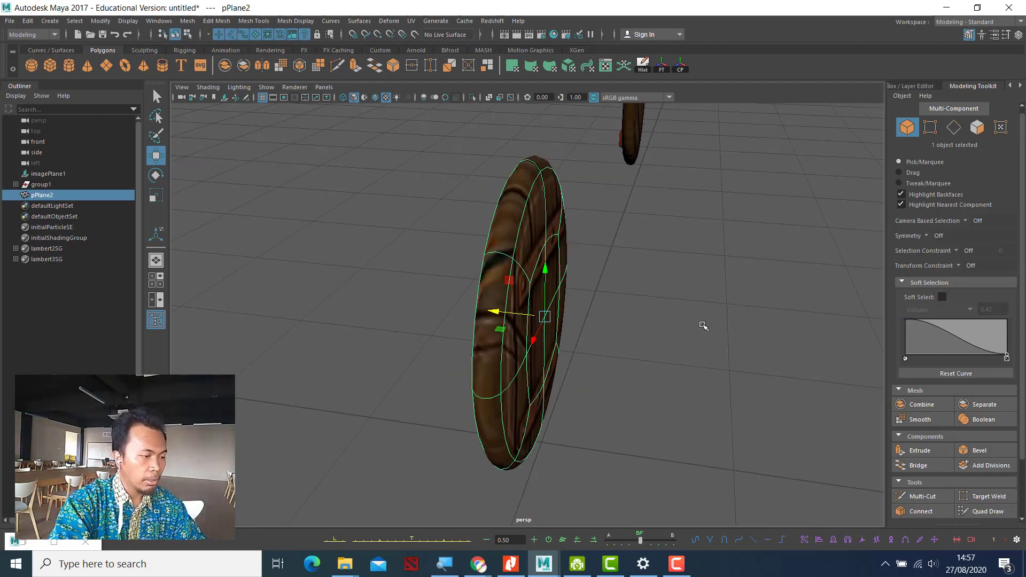
alt+drag(703, 345, 716, 332)
scroll(682, 432, down, 5)
alt+drag(683, 432, 723, 431)
alt+drag(588, 389, 507, 382)
scroll(571, 306, up, 5)
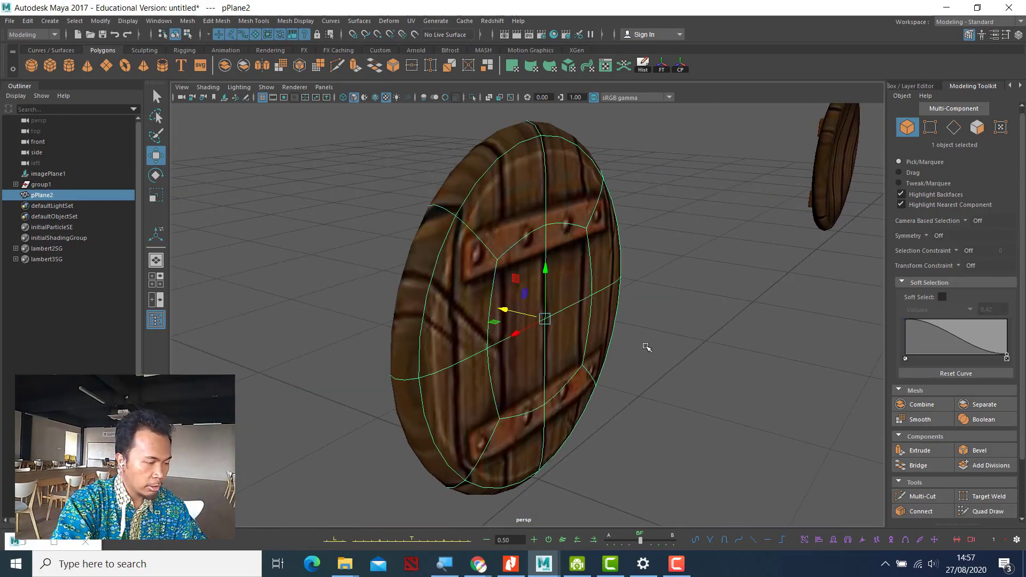
click(971, 134)
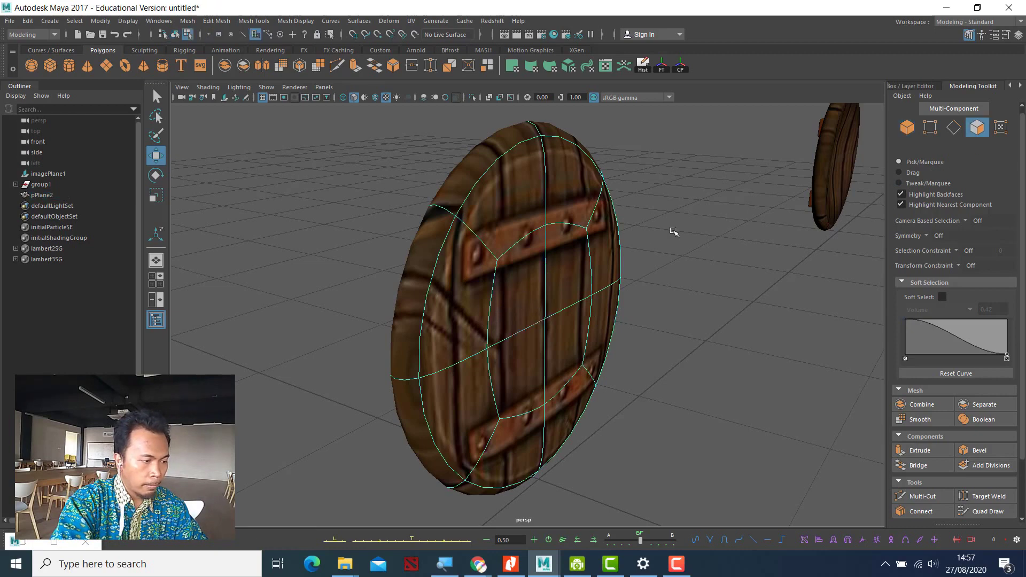
Step: Try growing and shrinking a face selection on the banded side of shield pPlane2, and clear the selection
click(572, 270)
drag(529, 325, 568, 356)
key(shift+period)
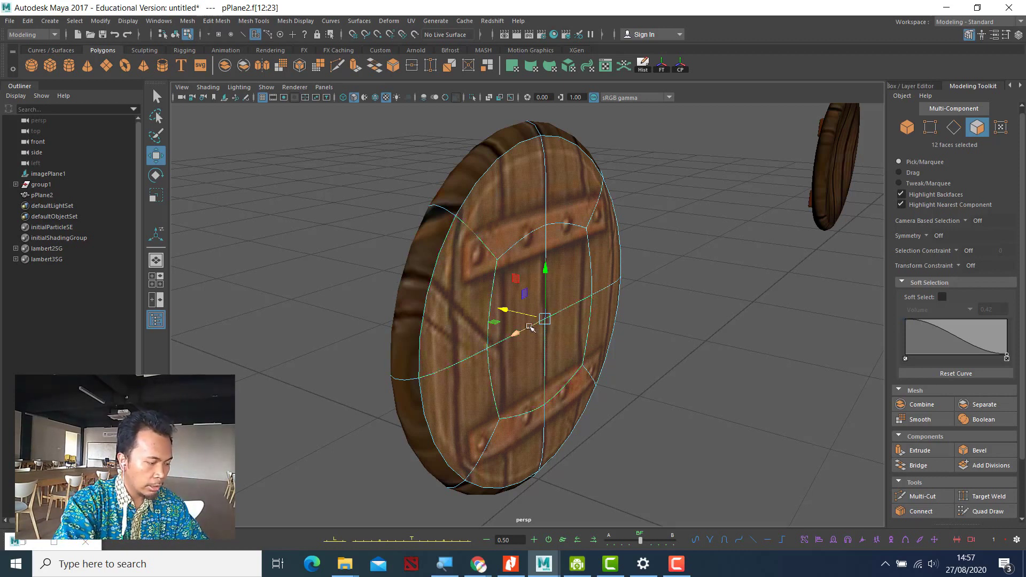
alt+drag(592, 379, 628, 399)
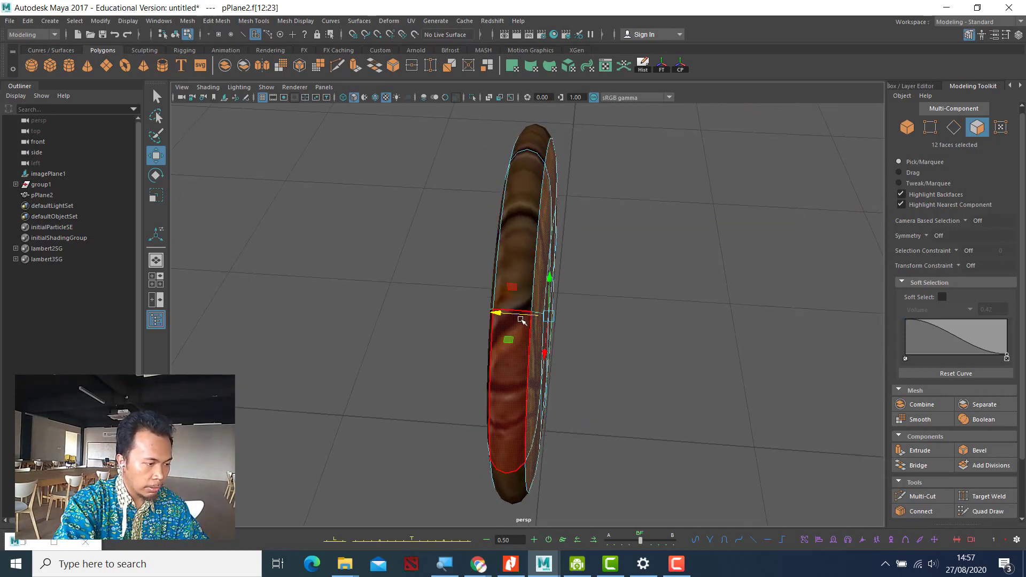
key(shift+comma)
alt+drag(577, 355, 512, 339)
key(shift+period)
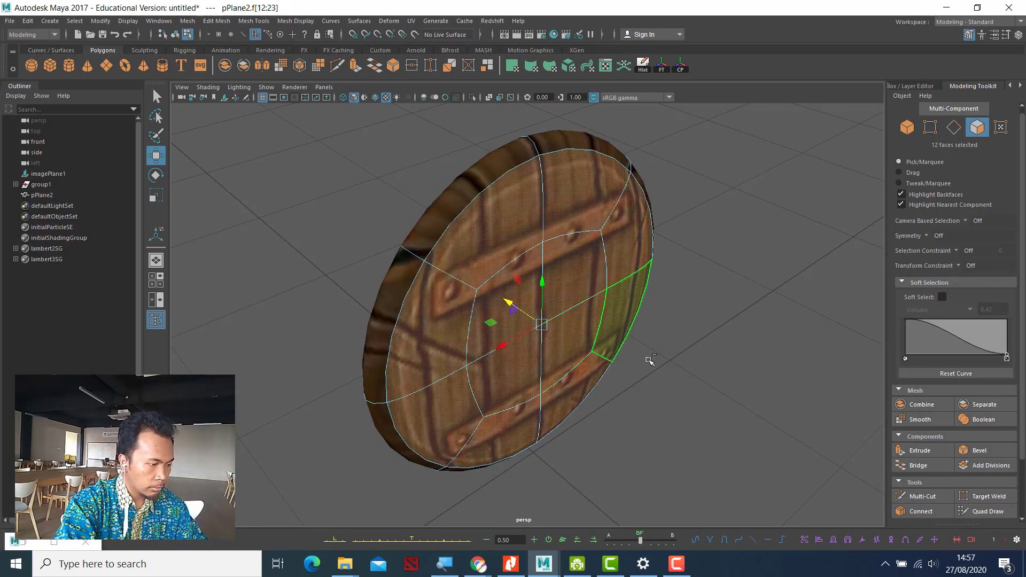
alt+drag(521, 313, 668, 412)
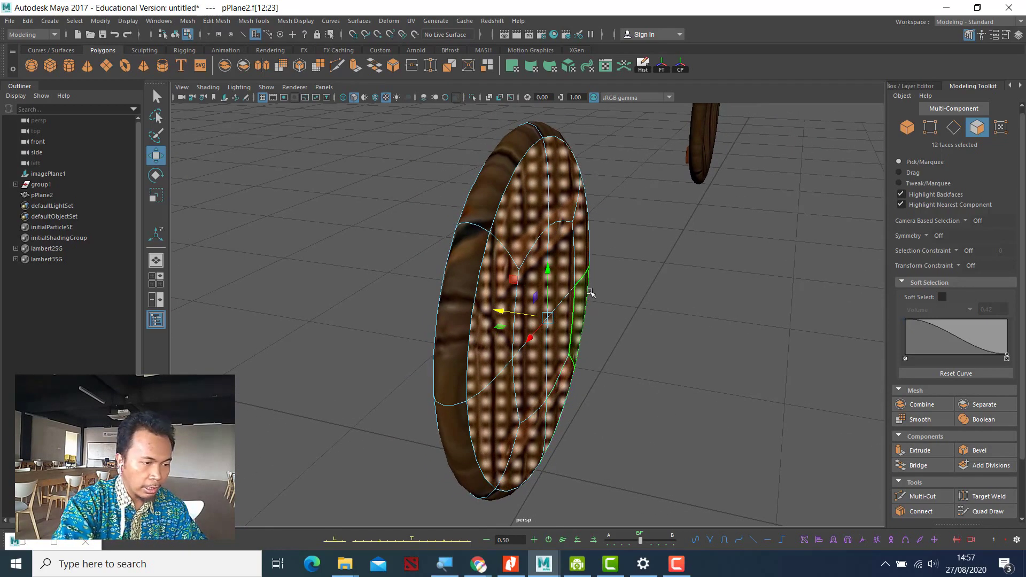
click(660, 336)
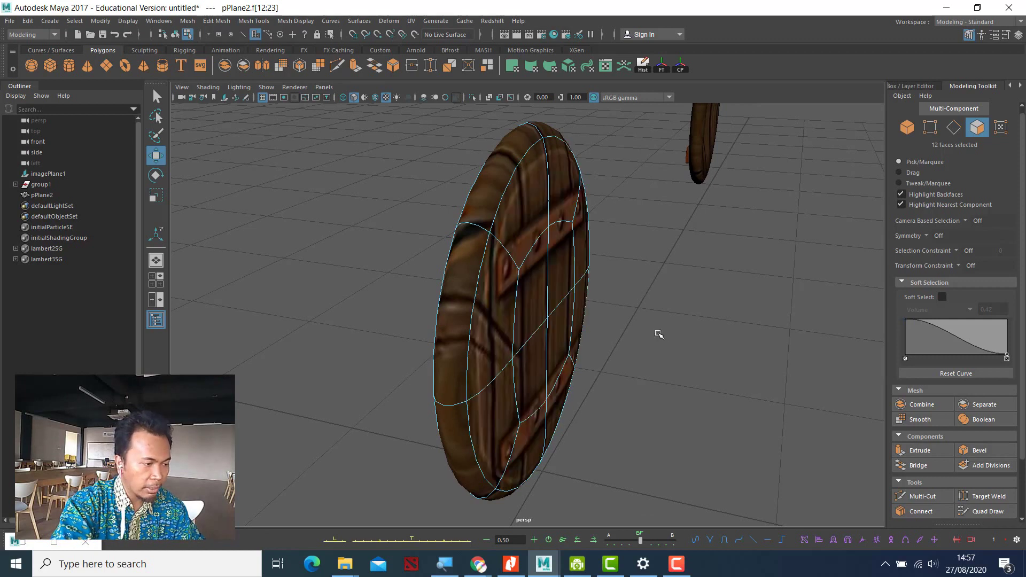
Step: Select the four centre faces on the banded side of shield pPlane2
click(537, 291)
shift+click(527, 369)
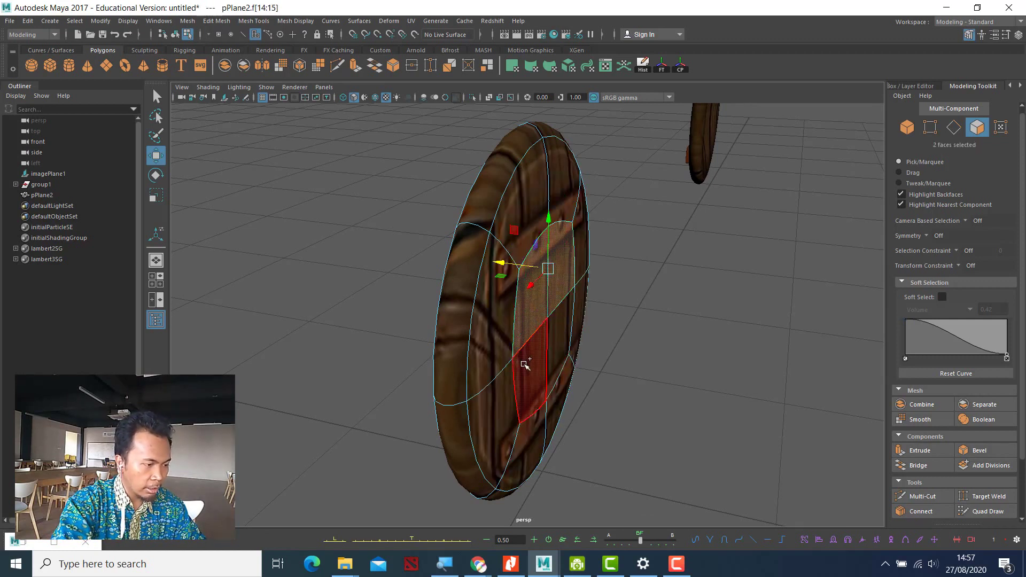
alt+drag(655, 365, 648, 360)
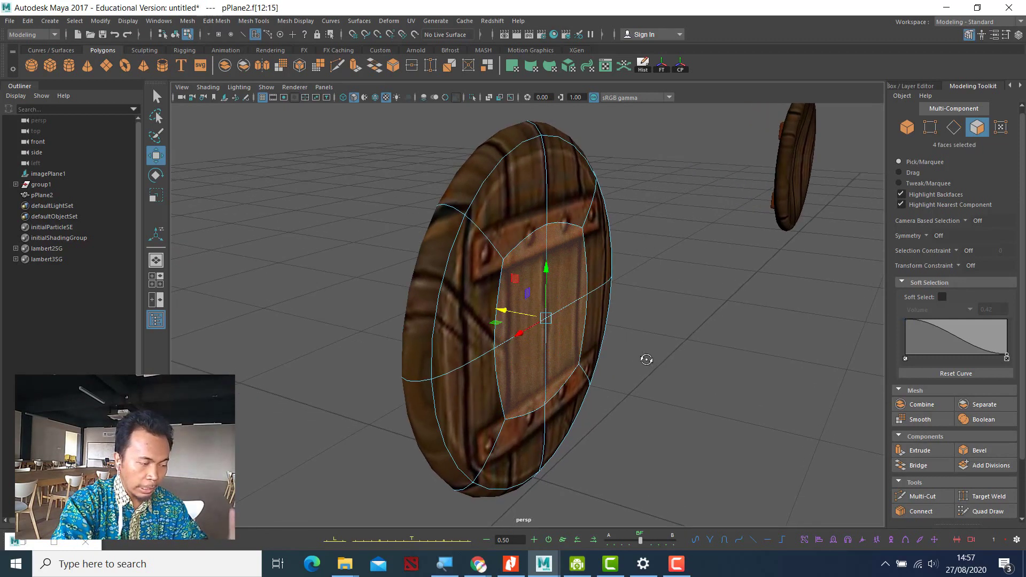
Step: Try scaling the four centre faces down towards the shield's middle without extruding, and undo it
key(r)
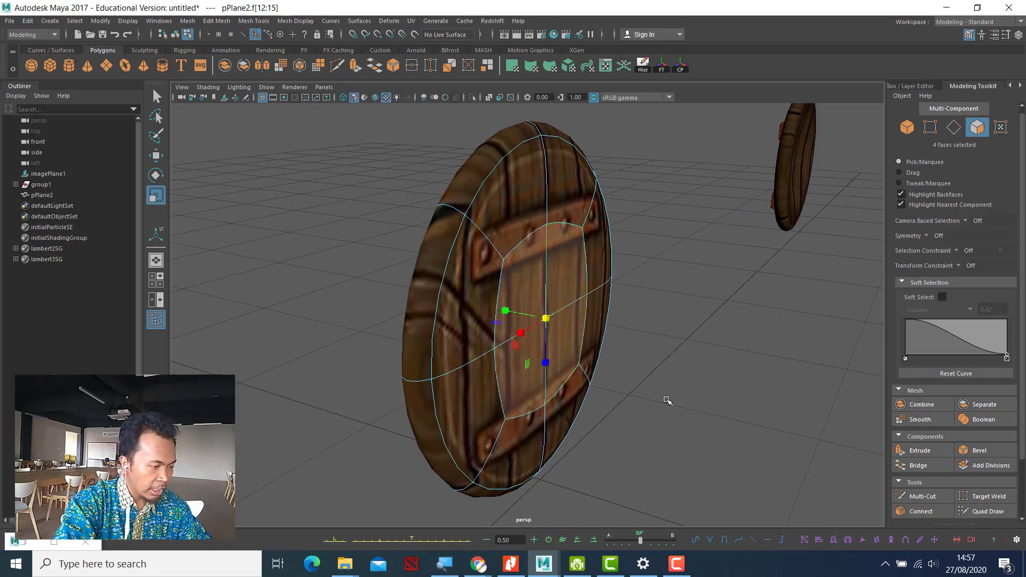
alt+drag(667, 400, 571, 349)
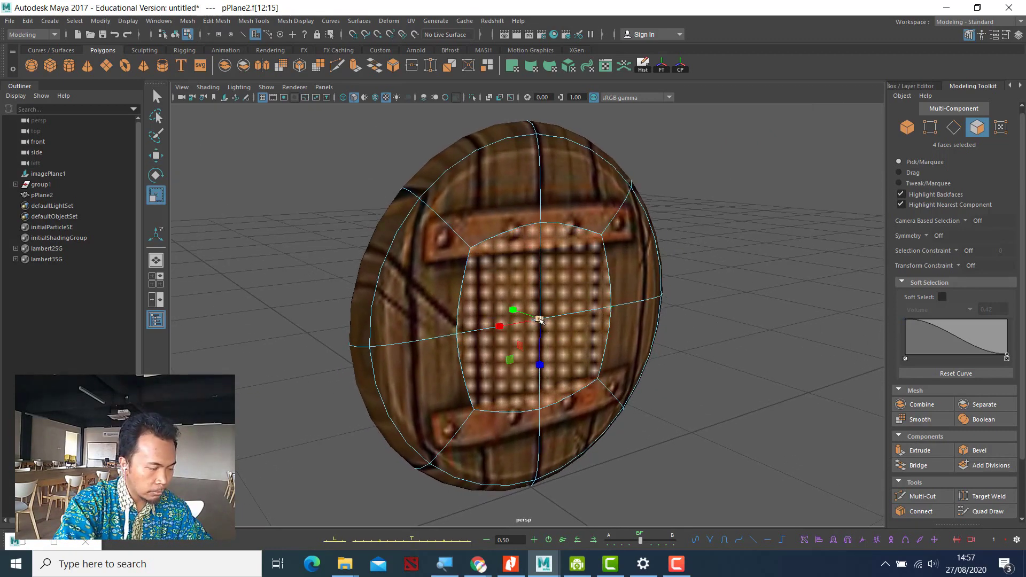
drag(538, 320, 352, 290)
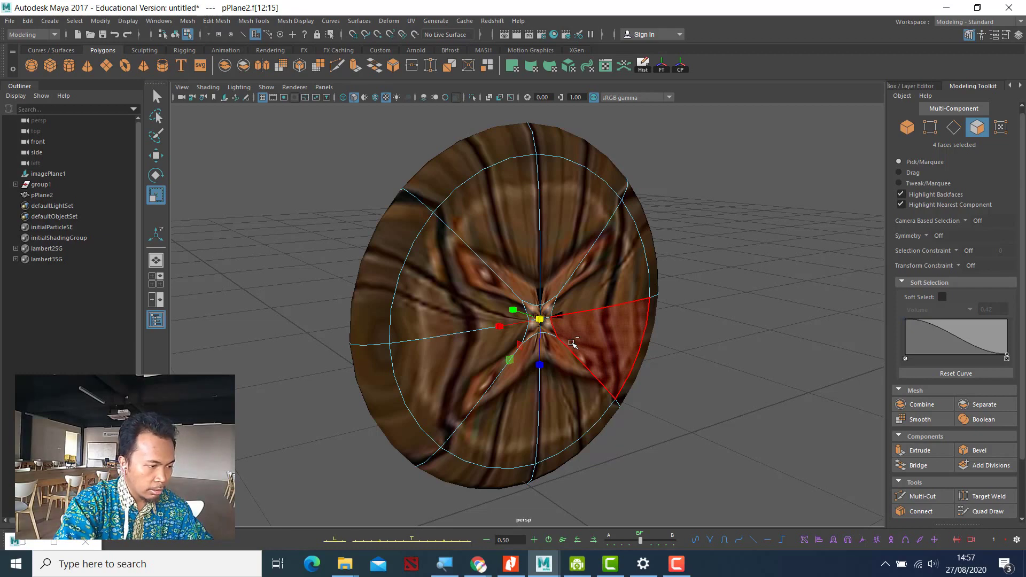
key(ctrl+z)
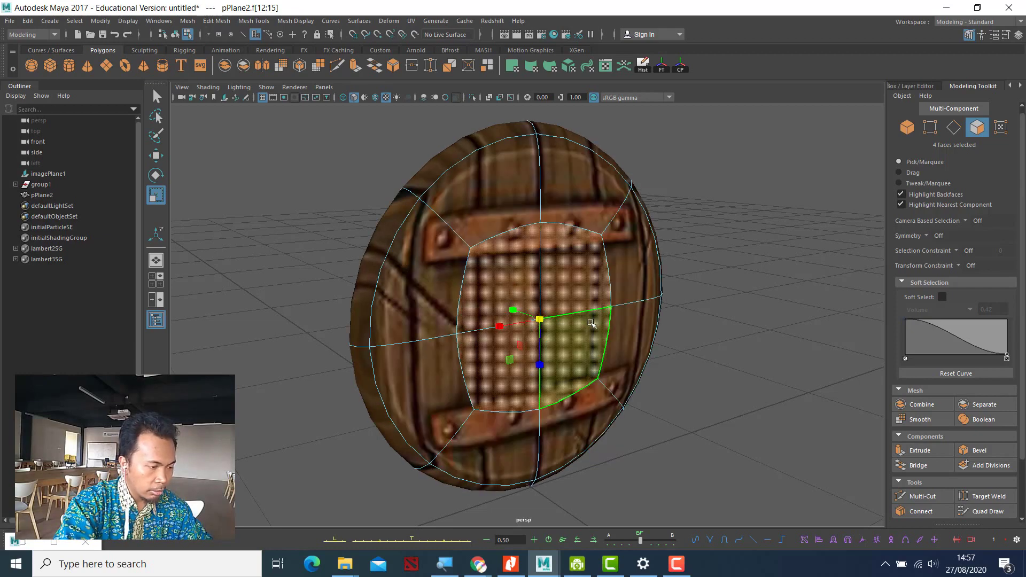
Step: Extrude the four centre faces and scale the extruded faces uniformly down to a small patch at the shield's middle
click(909, 452)
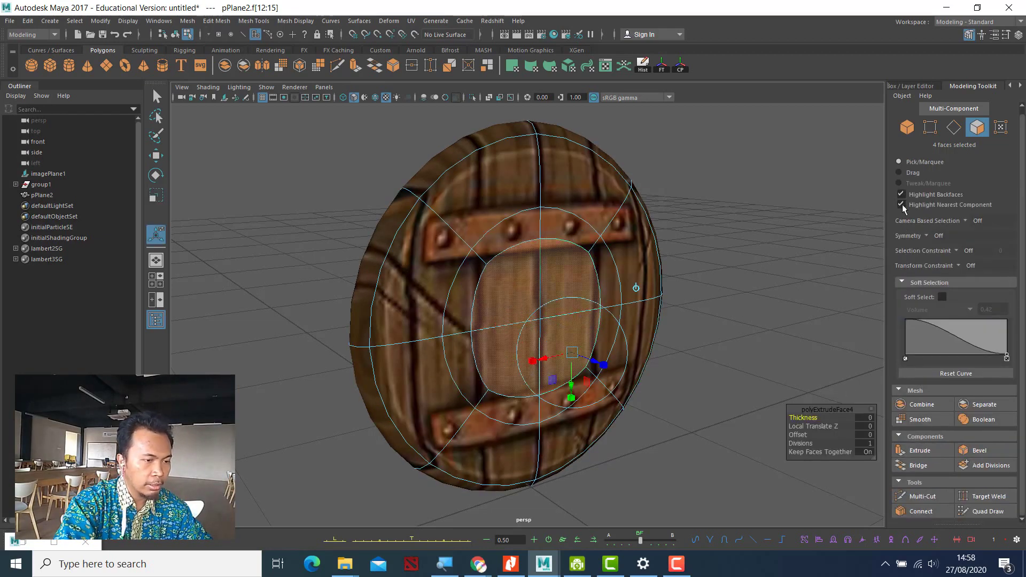
key(r)
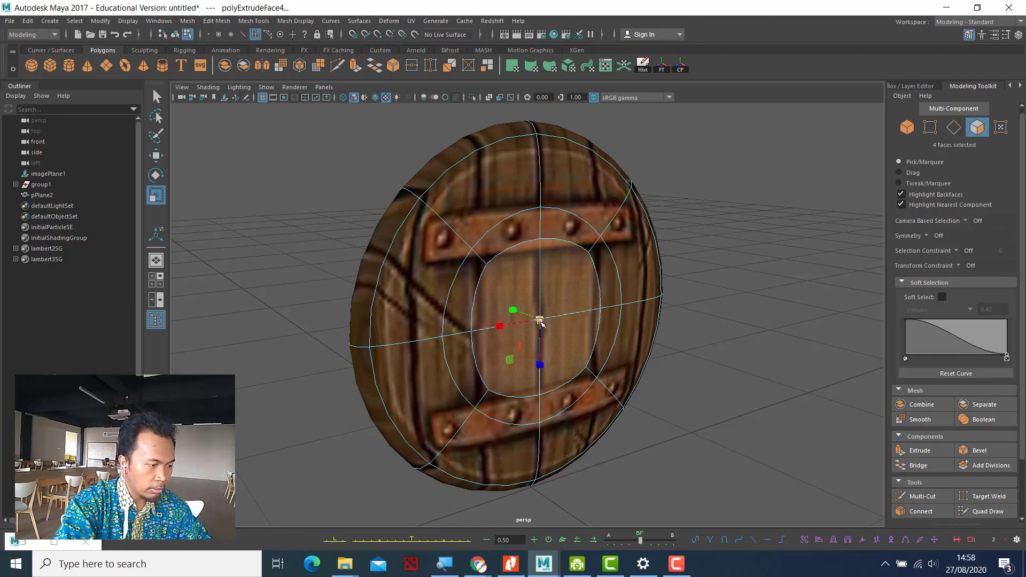
drag(539, 320, 444, 294)
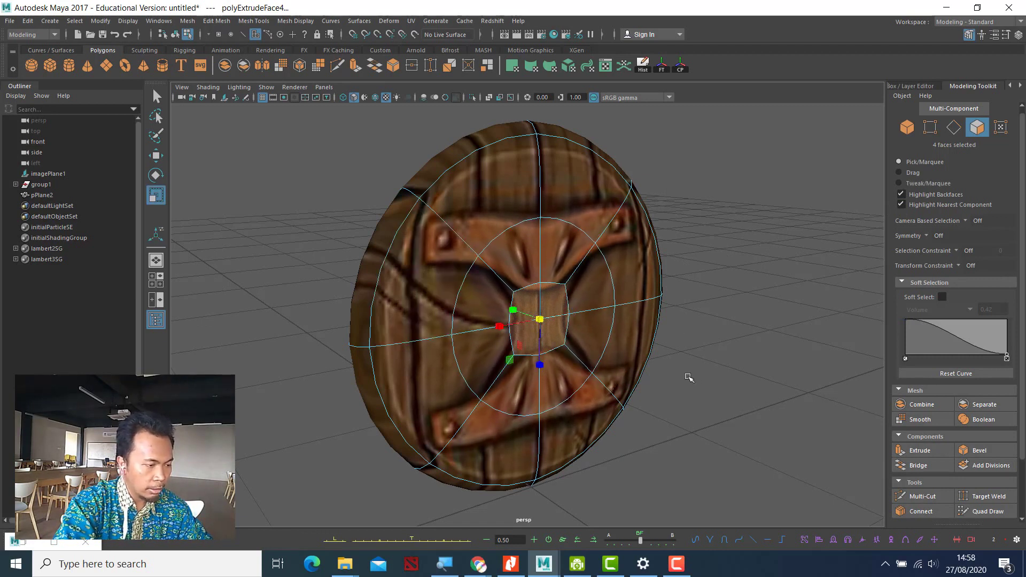
alt+drag(689, 377, 609, 373)
Step: Pick the four faces of the small centre patch one by one, and drop that selection
click(541, 346)
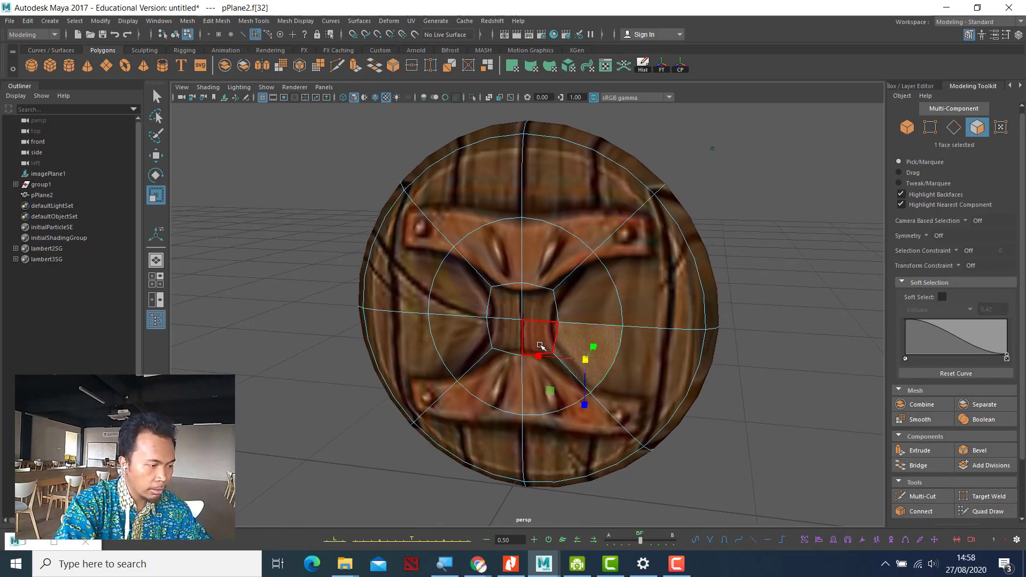
click(539, 346)
shift+click(512, 343)
shift+click(505, 311)
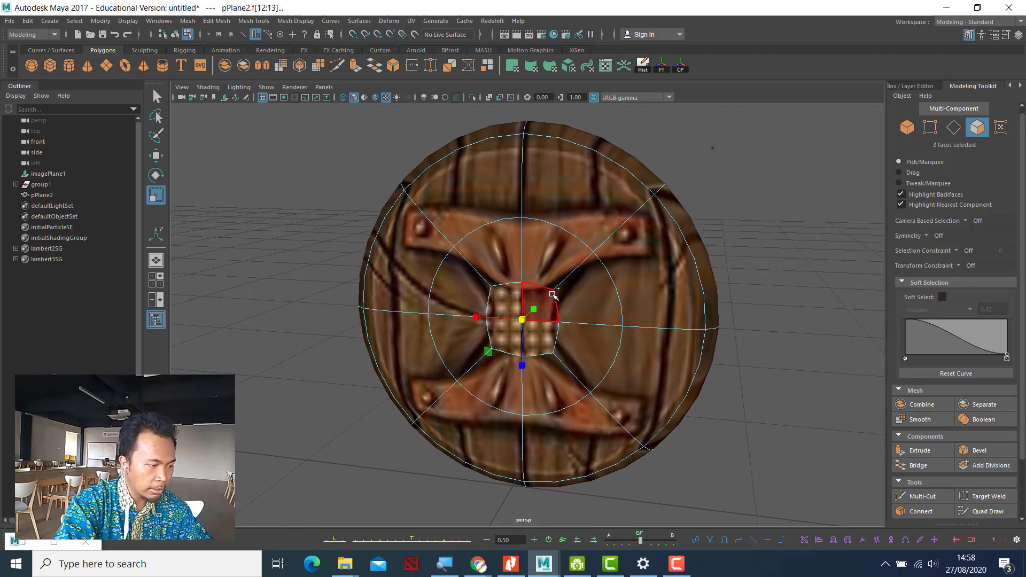
shift+click(541, 303)
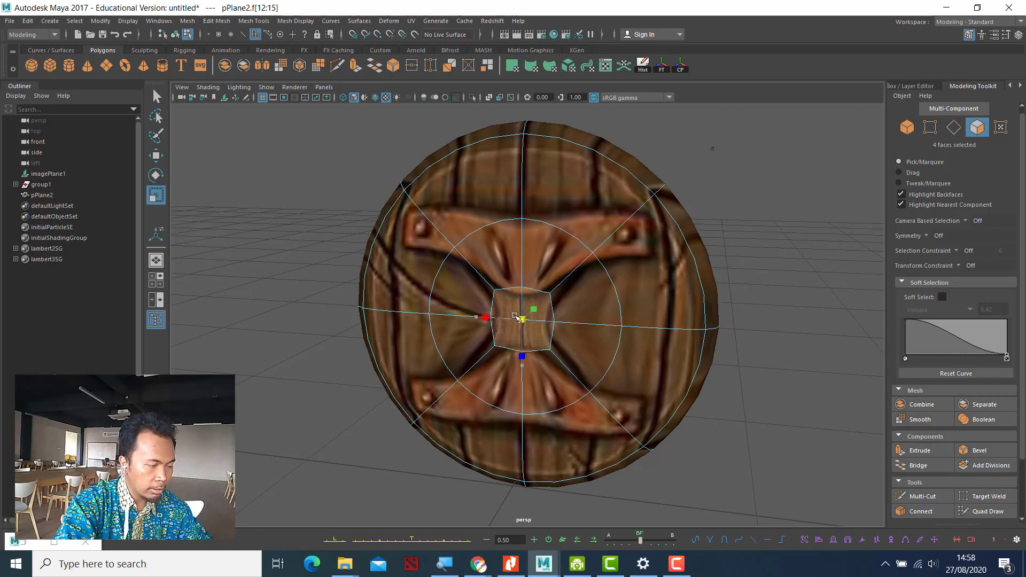
click(580, 295)
Step: Select all four faces of the small patch at the middle of the shield's banded side
alt+drag(685, 394, 756, 244)
click(548, 334)
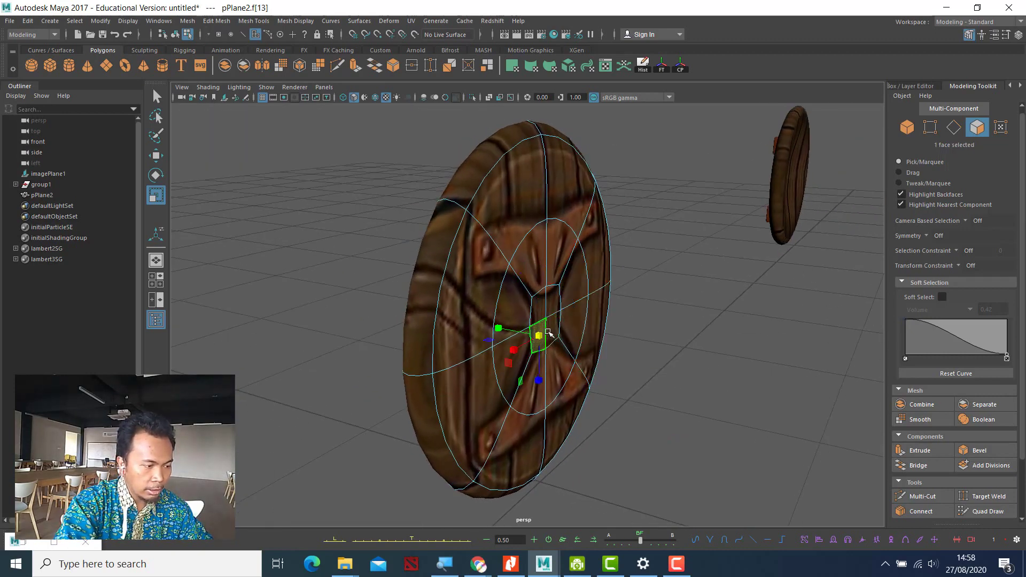
shift+click(553, 302)
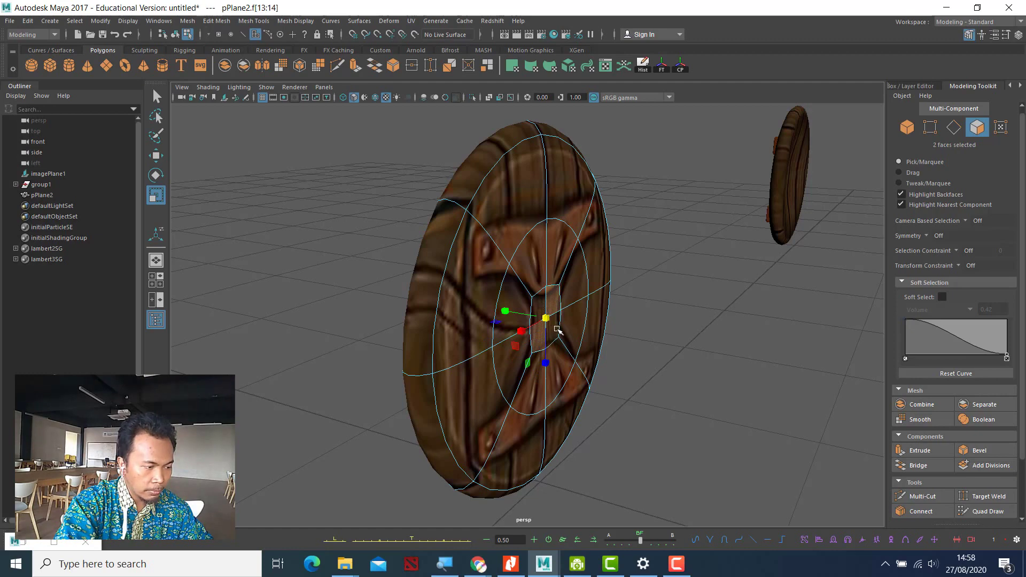
alt+drag(650, 351, 595, 360)
shift+click(521, 324)
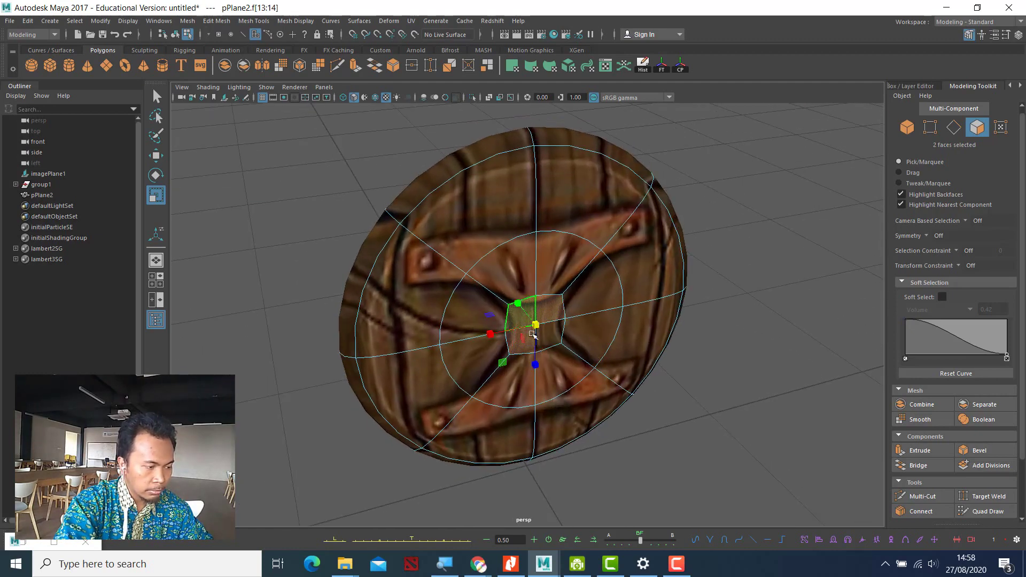
shift+click(555, 345)
alt+drag(586, 422, 603, 374)
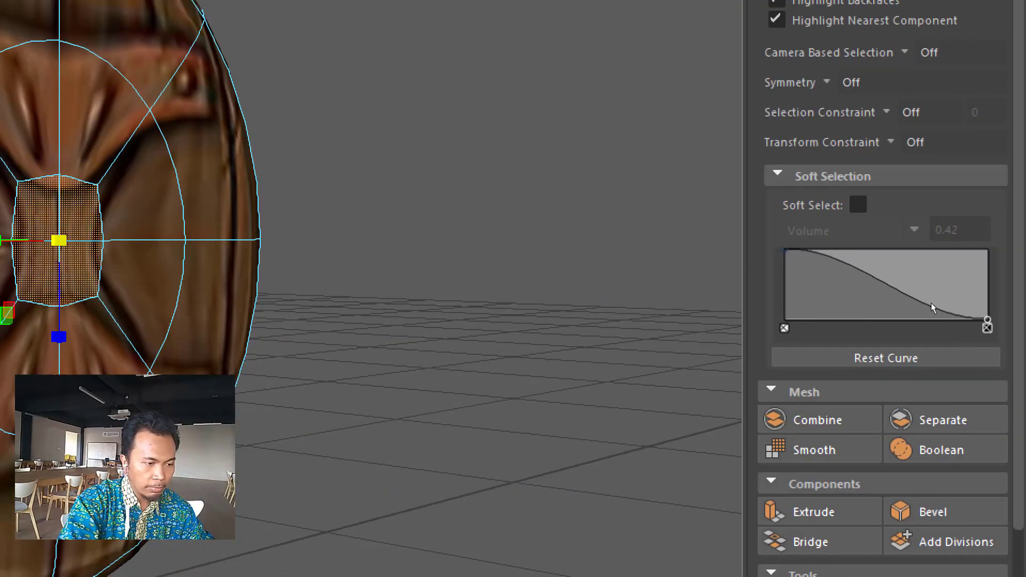
Step: Turn on Soft Select with Volume falloff for the four centre faces, toggling it to compare the affected area
key(b)
alt+drag(663, 390, 504, 328)
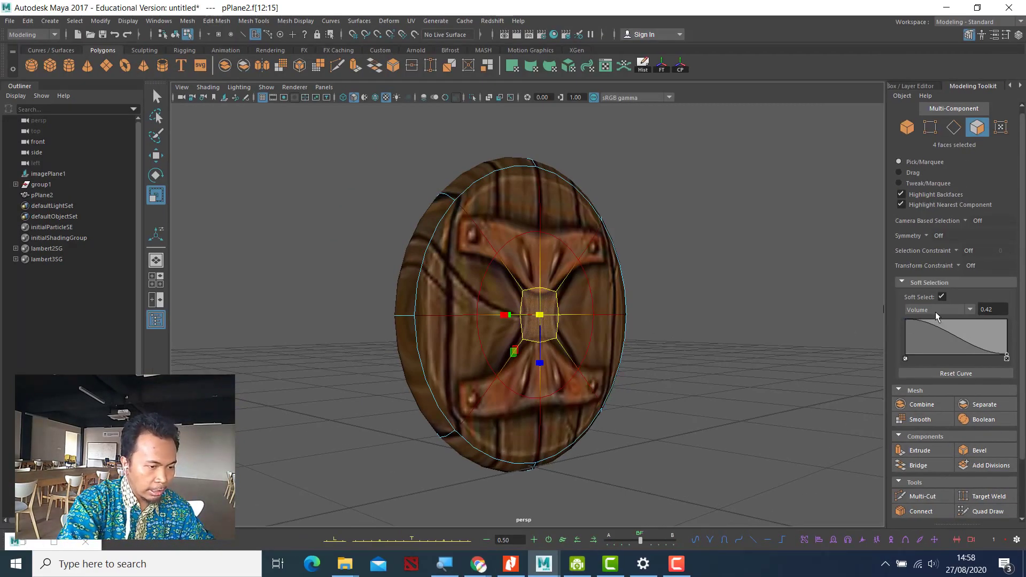
click(941, 297)
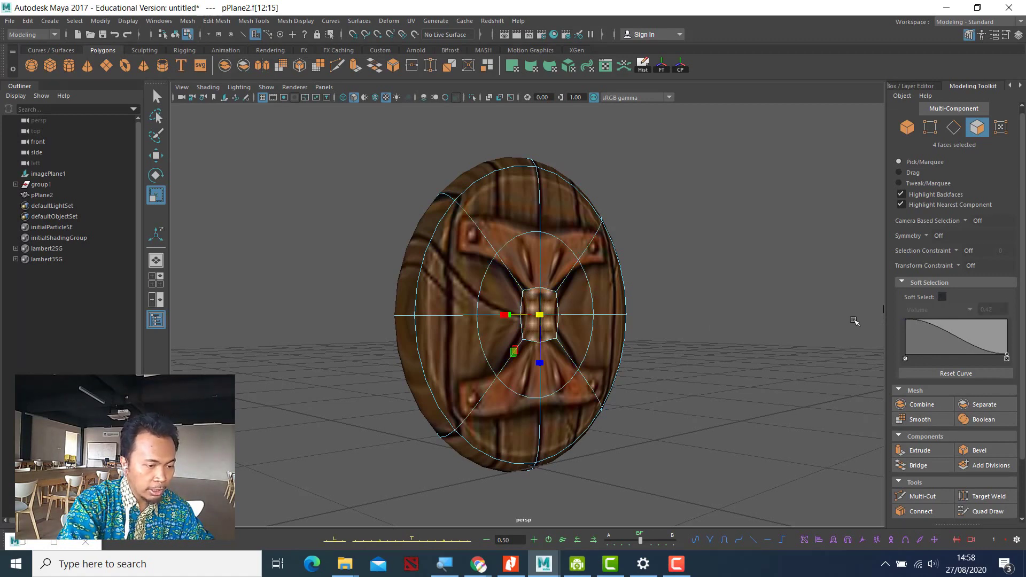
click(940, 299)
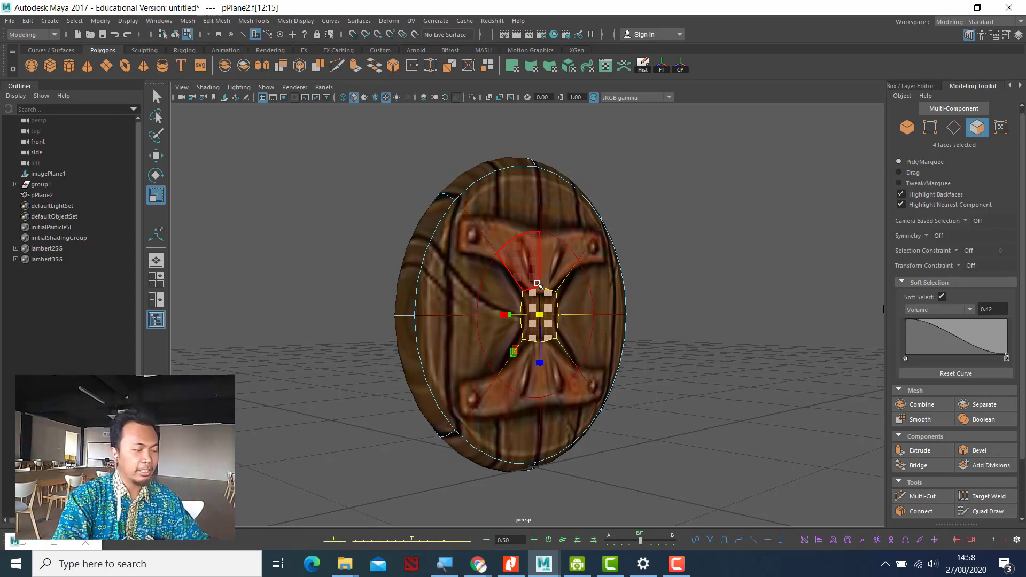
Step: Try moving the four centre faces outward from the shield with soft selection, and undo the move
key(w)
alt+drag(667, 310, 689, 333)
drag(511, 311, 644, 311)
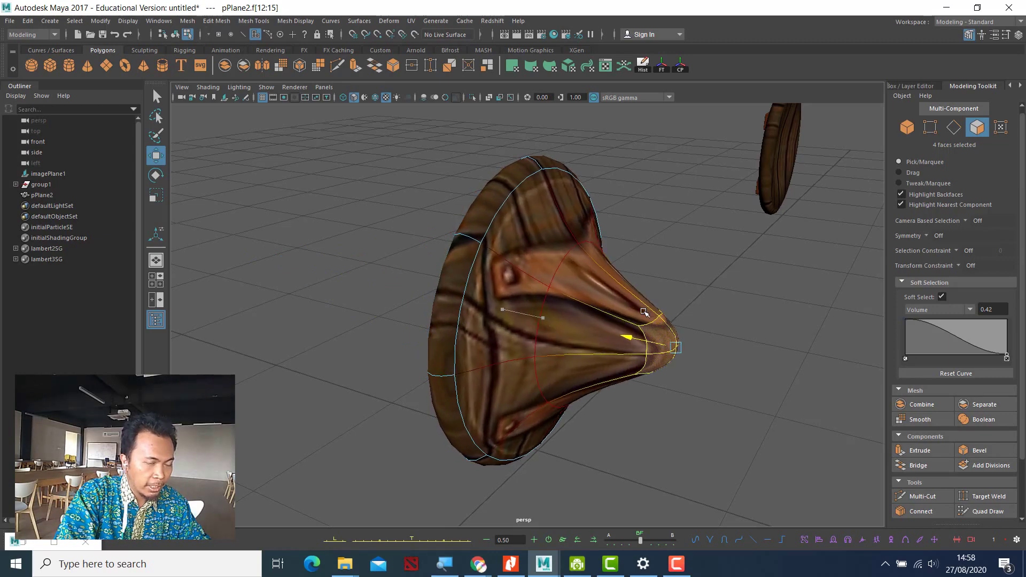
key(ctrl+z)
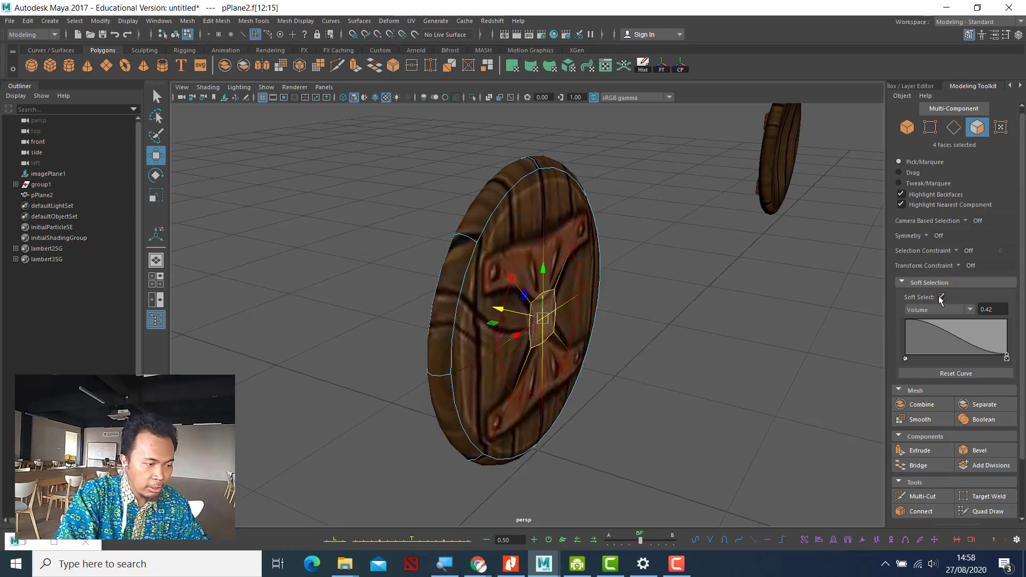
Step: Turn off Soft Select, try moving the four centre faces outward, and undo the move
click(941, 298)
drag(499, 309, 707, 341)
key(ctrl+z)
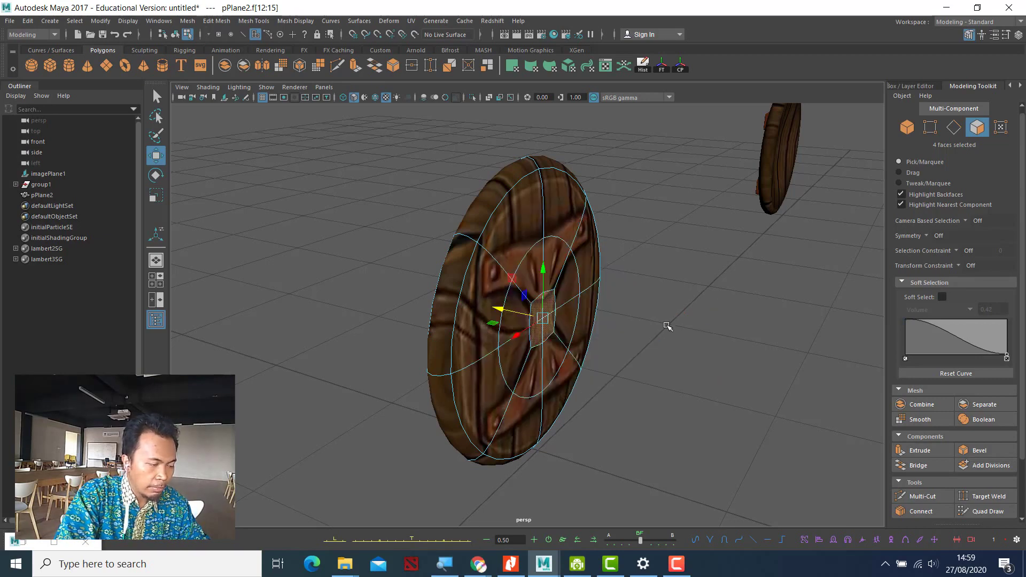
Step: Switch to vertex selection, try moving one upper vertex of the inner ring outward from the shield, and undo the move
click(641, 291)
click(565, 277)
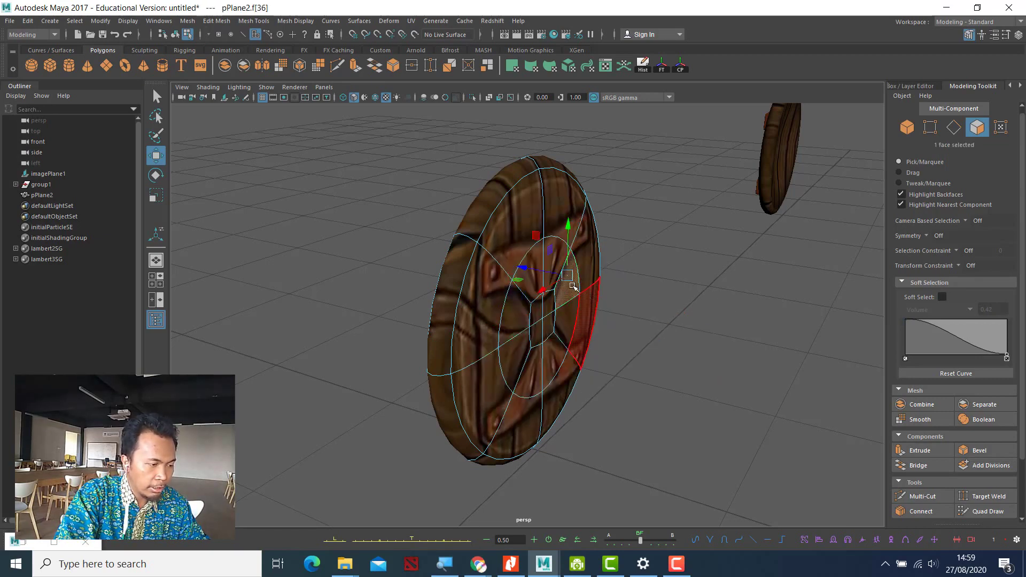
click(933, 131)
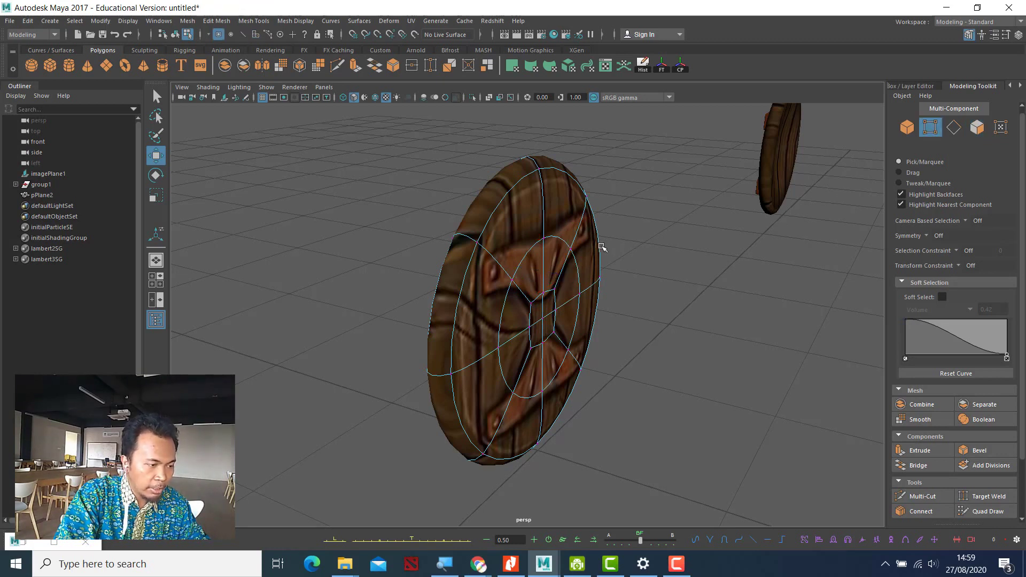
click(572, 248)
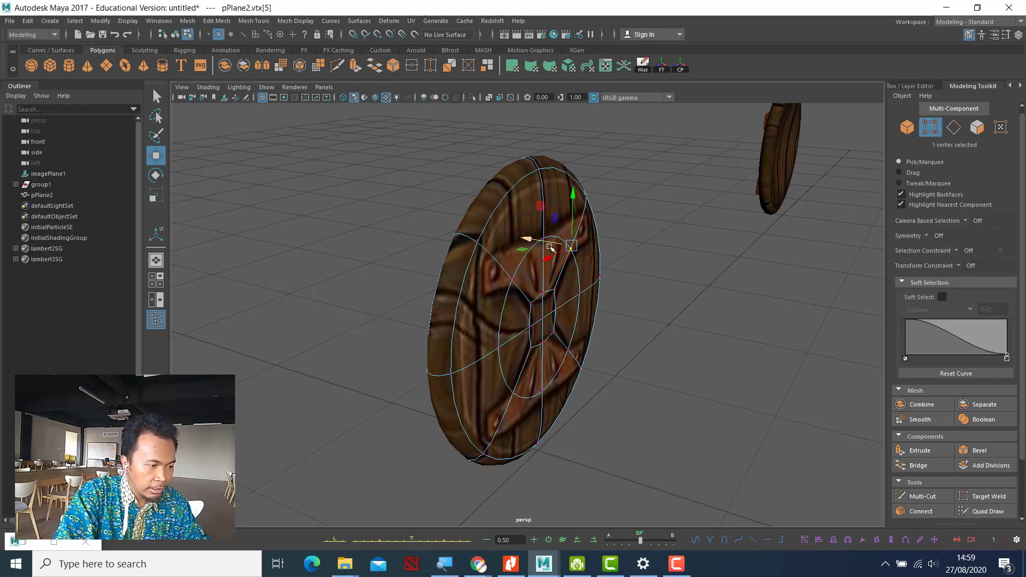
middle_drag(588, 266, 719, 285)
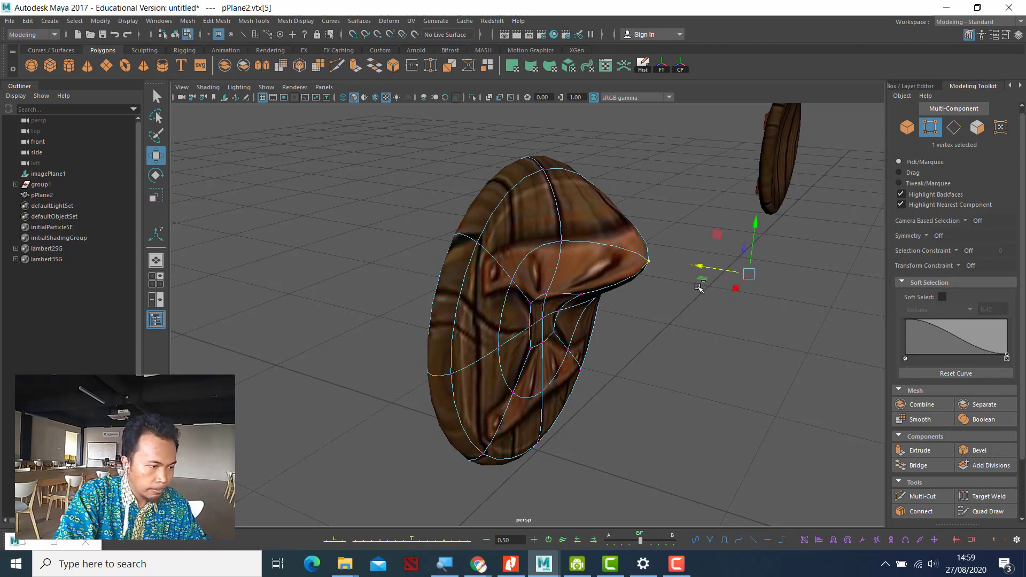
key(ctrl+z)
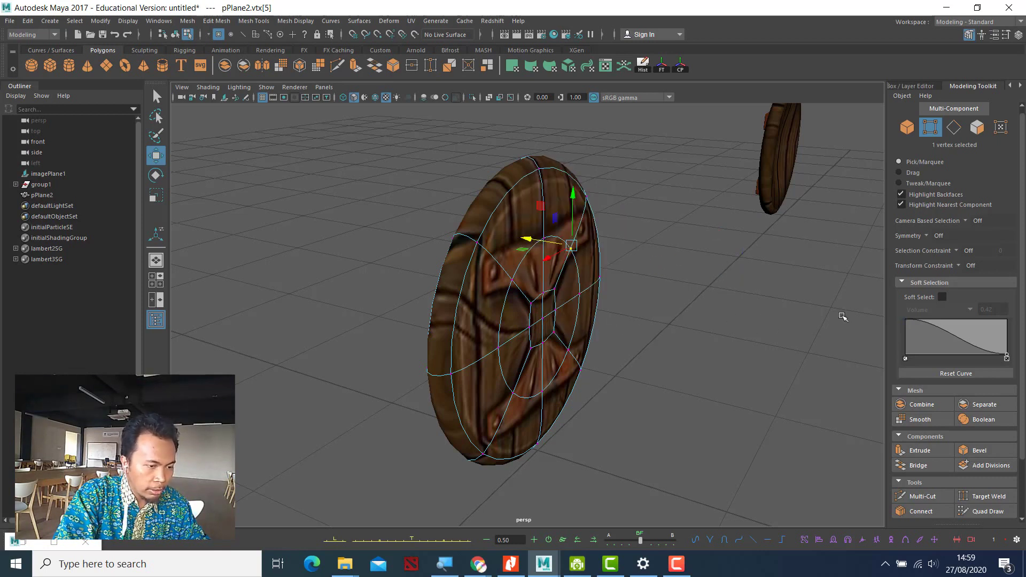
Step: Select the shield's centre vertex and the vertex directly below it, one after the other
click(543, 320)
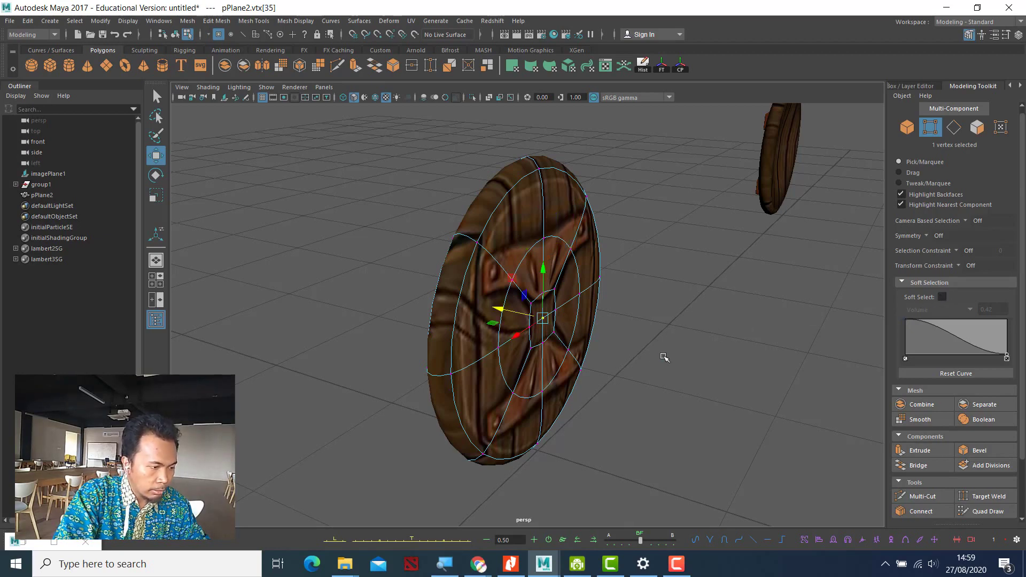
alt+drag(664, 355, 577, 348)
click(542, 341)
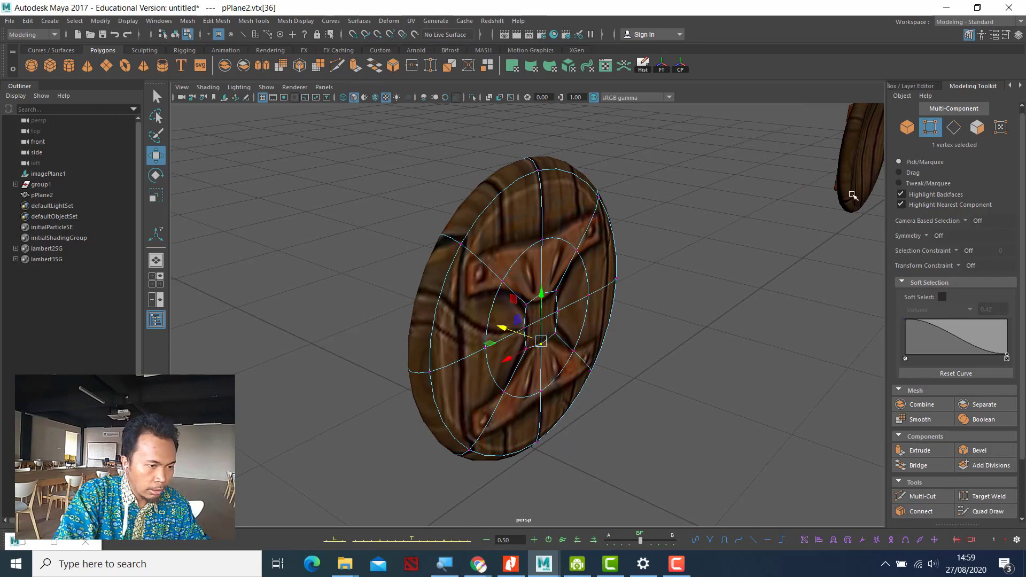
Step: Switch to face selection and select the four faces at the centre of the shield's front
click(977, 127)
scroll(556, 329, up, 3)
click(556, 328)
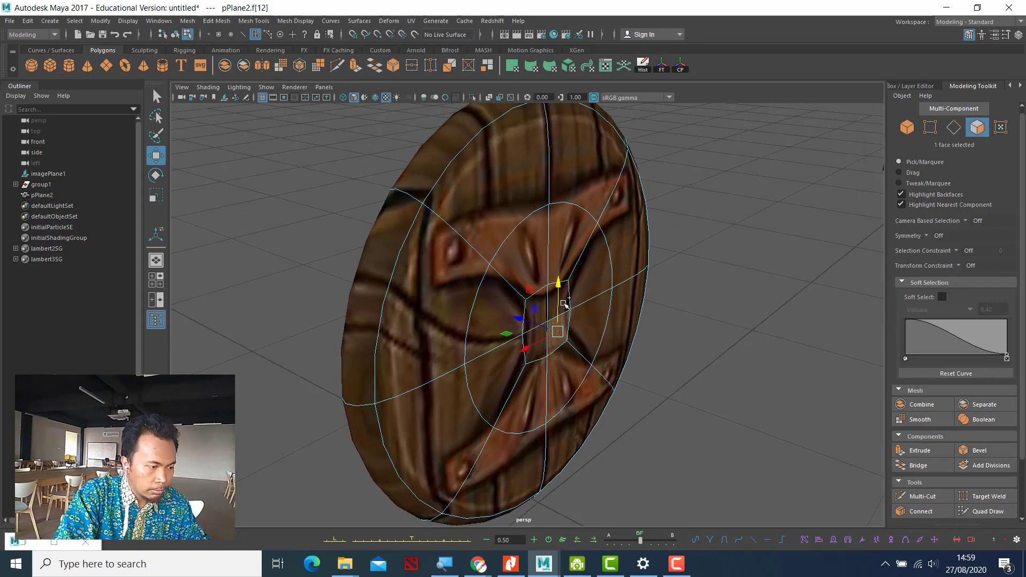
click(554, 303)
shift+click(543, 300)
shift+click(541, 344)
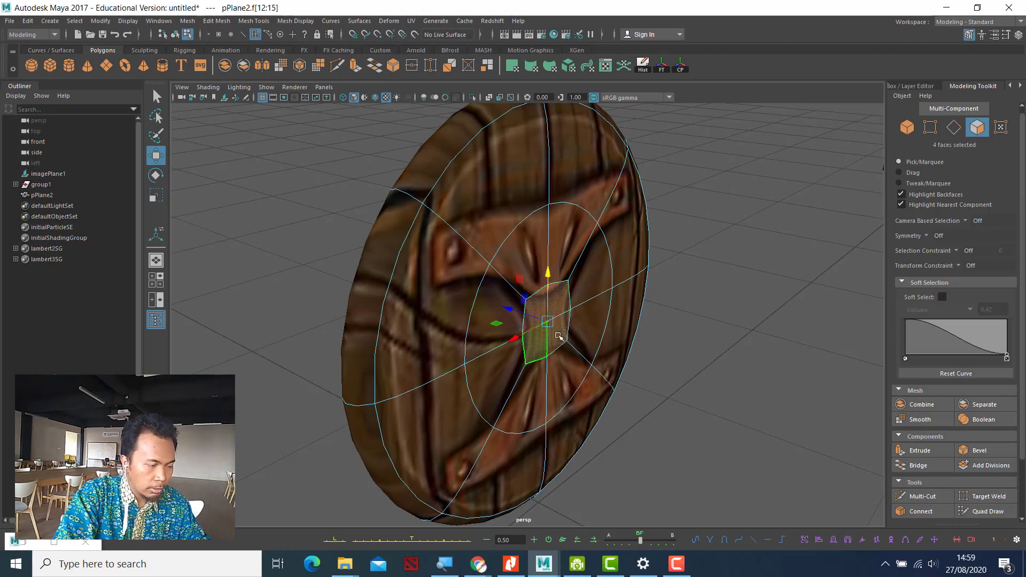
alt+drag(649, 408, 620, 411)
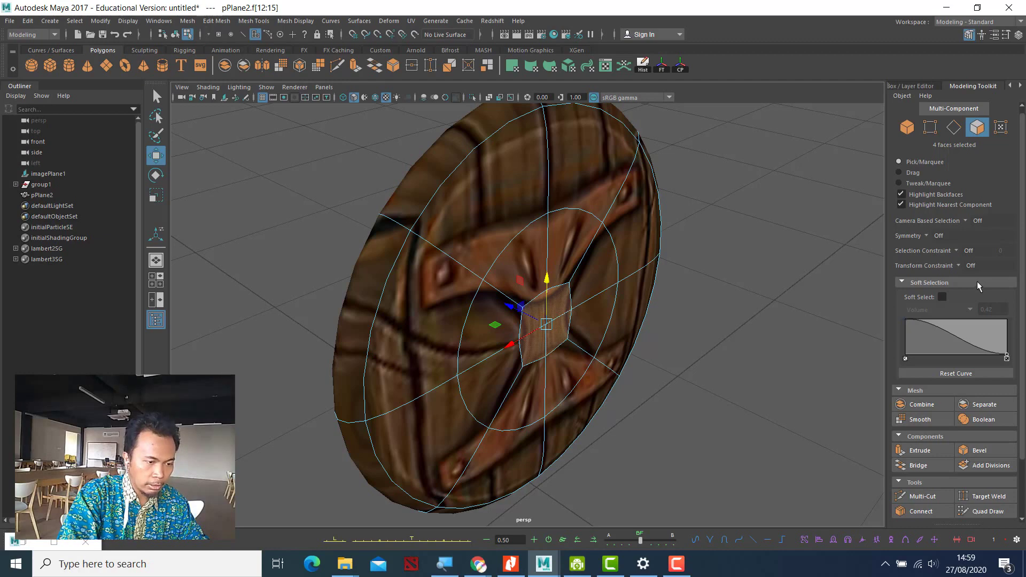
Step: Try moving the four centre faces outward without soft selection, and undo the move
drag(534, 317, 602, 349)
key(ctrl+z)
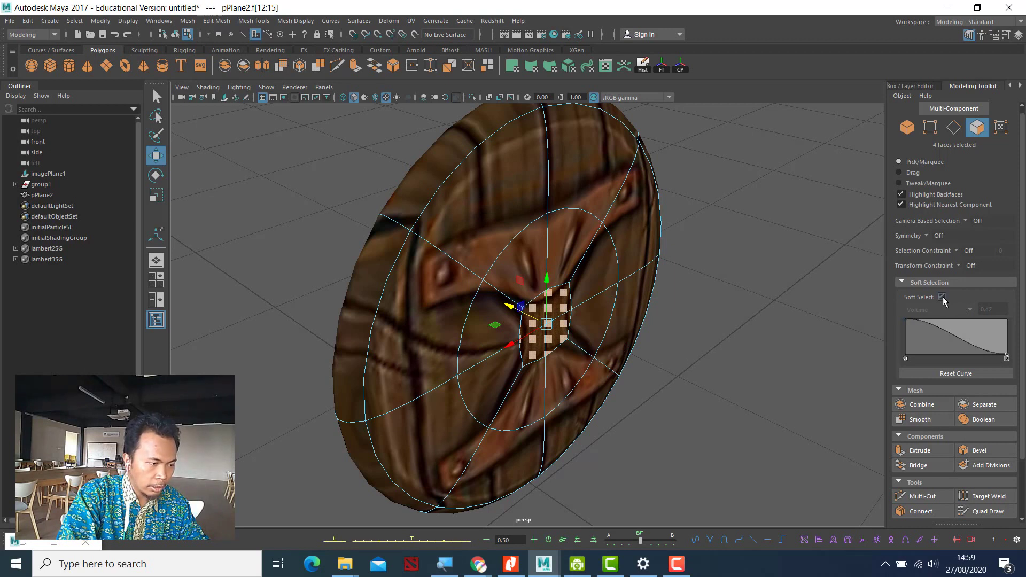
Step: Turn on Soft Select with a falloff radius of 0.33, try pulling the centre faces outward, and undo the move
click(943, 296)
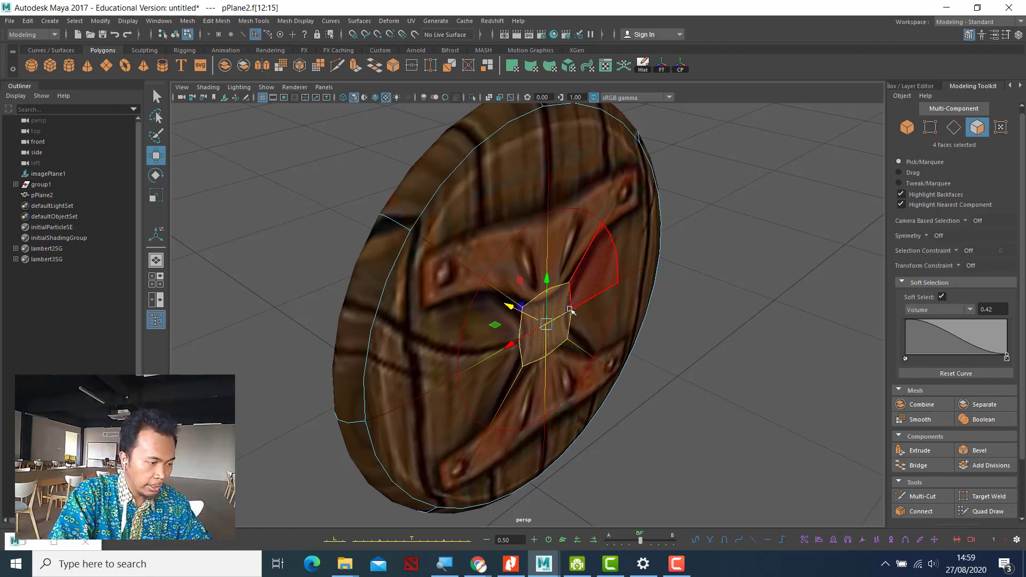
key(b)
drag(560, 324, 611, 328)
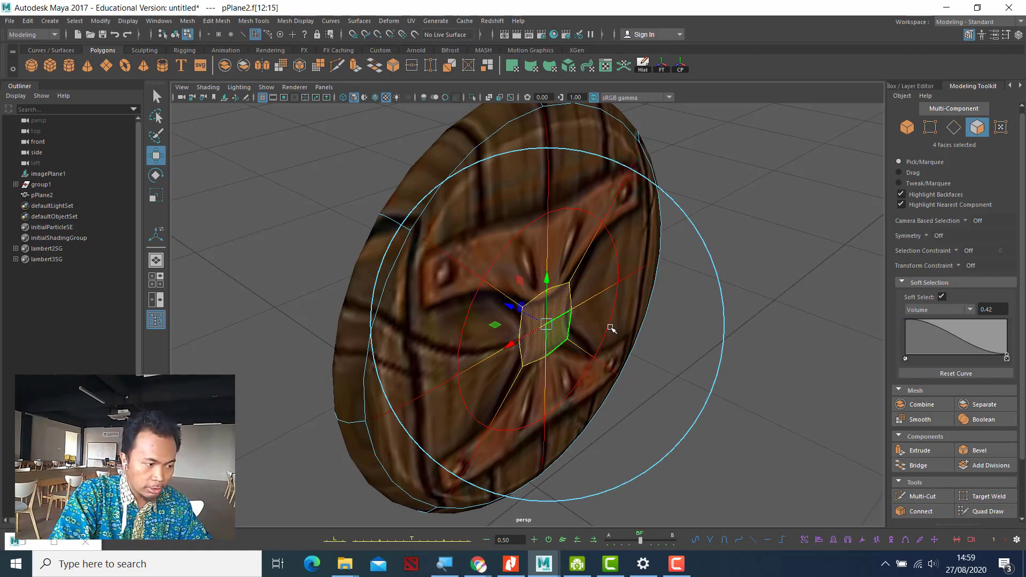
drag(611, 328, 630, 375)
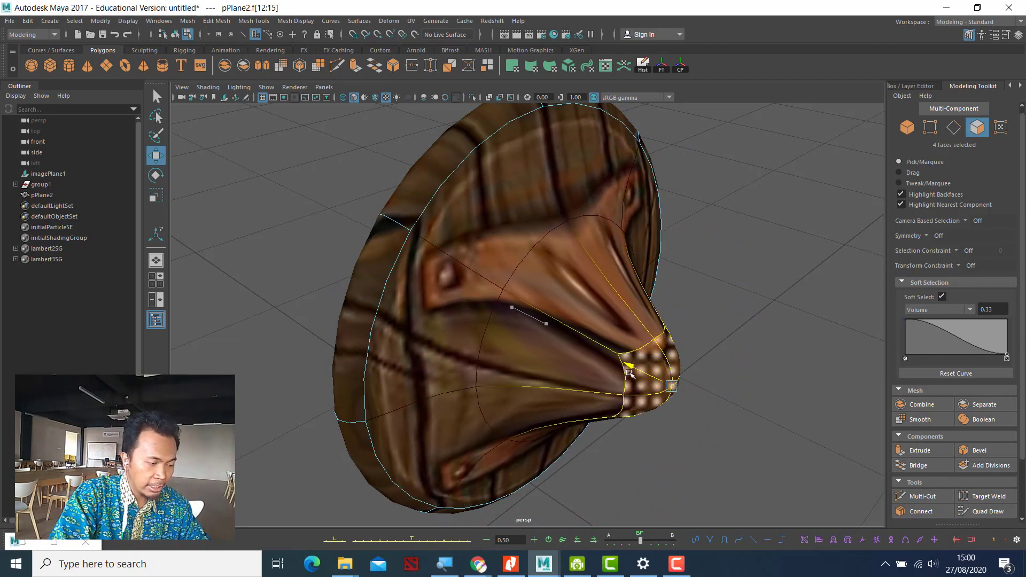
key(ctrl+z)
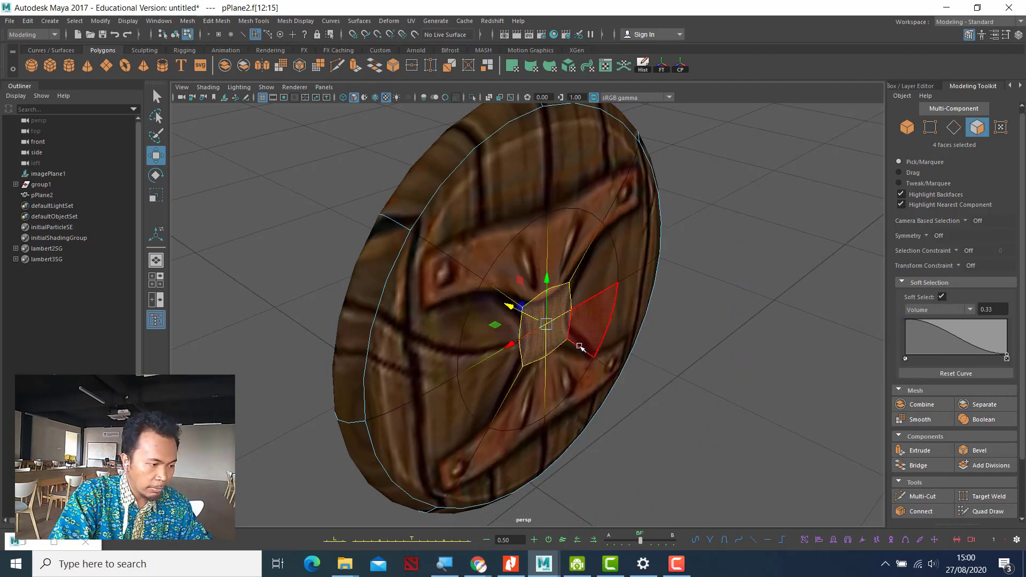
Step: Set the soft-selection radius to 1.20 and then 0.37, try pulling the centre faces outward, and undo the move
drag(580, 347, 784, 394)
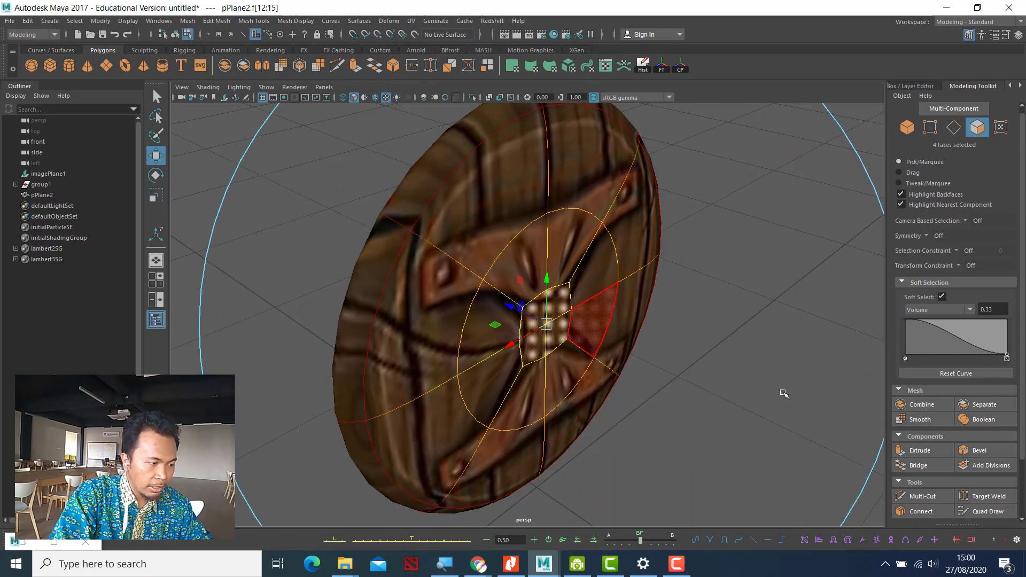
mouse_move(510, 309)
mouse_down()
mouse_move(675, 395)
mouse_move(514, 324)
mouse_move(741, 452)
mouse_move(521, 332)
mouse_move(523, 321)
mouse_up()
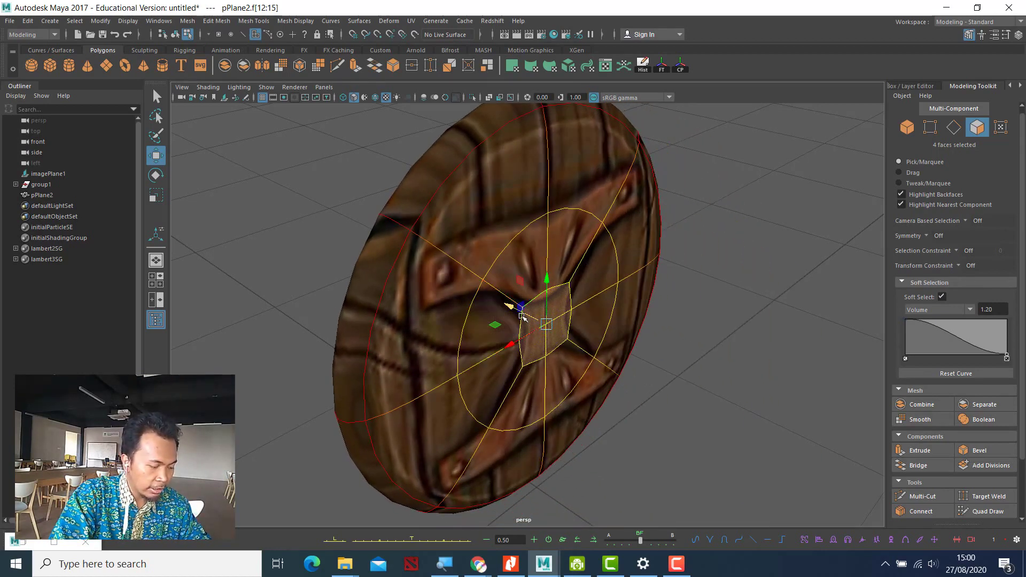
key(b)
drag(417, 302, 282, 296)
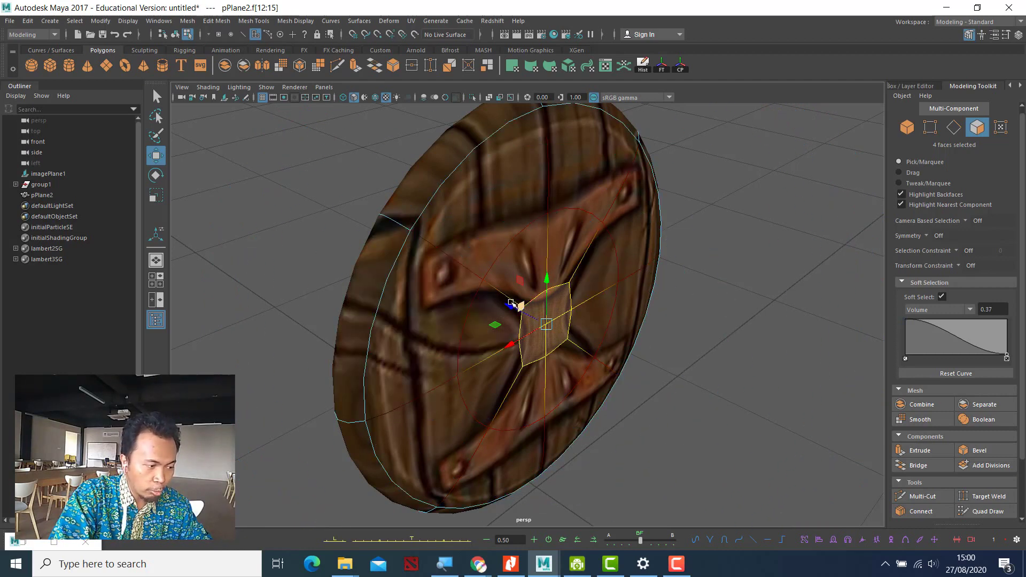
drag(546, 324, 695, 396)
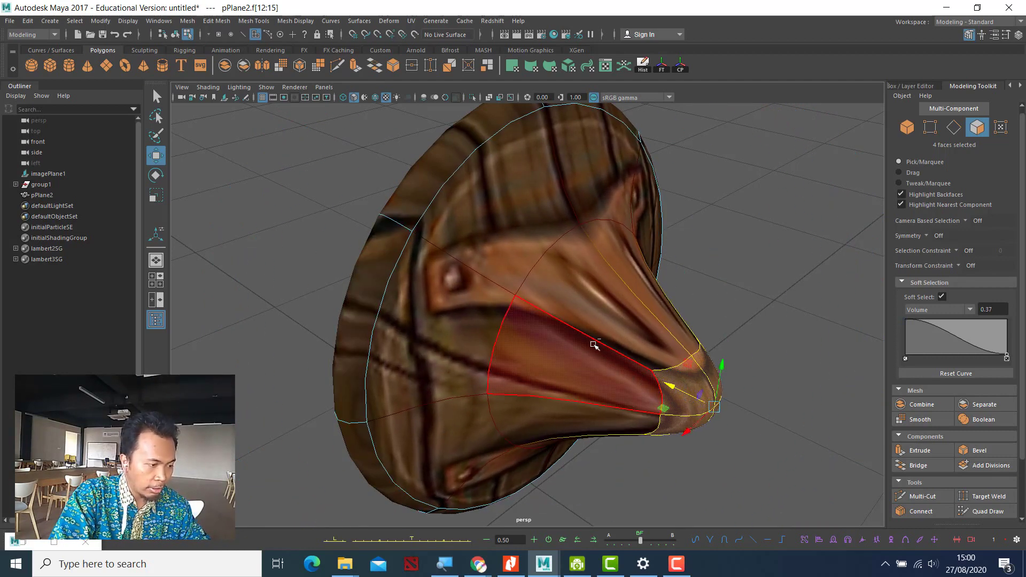
key(ctrl+z)
Step: Widen the soft-selection radius to 1.02, try pulling the centre faces outward again, and undo the move
key(b)
drag(537, 335, 737, 401)
middle_drag(504, 300, 653, 394)
key(ctrl+z)
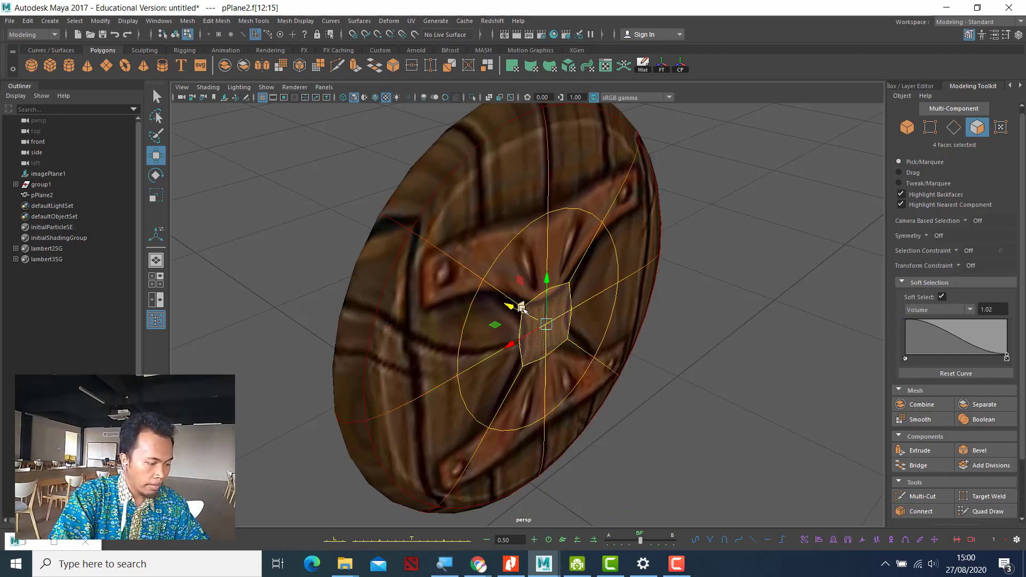
Step: Set the soft-selection radius to 1.16 and try moving the centre faces along the shield's depth in a side view
key(b)
drag(525, 309, 557, 324)
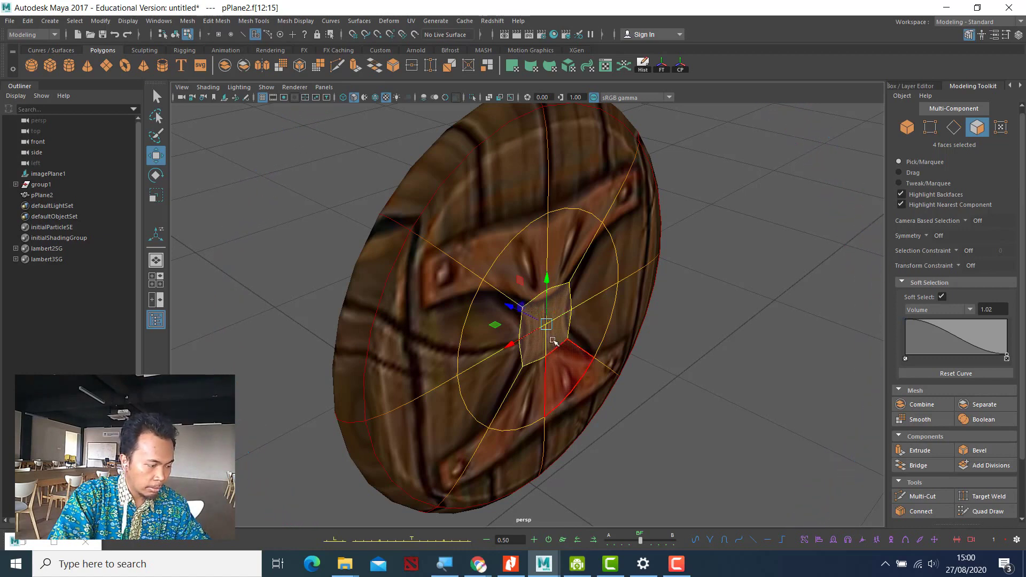
alt+drag(626, 371, 556, 342)
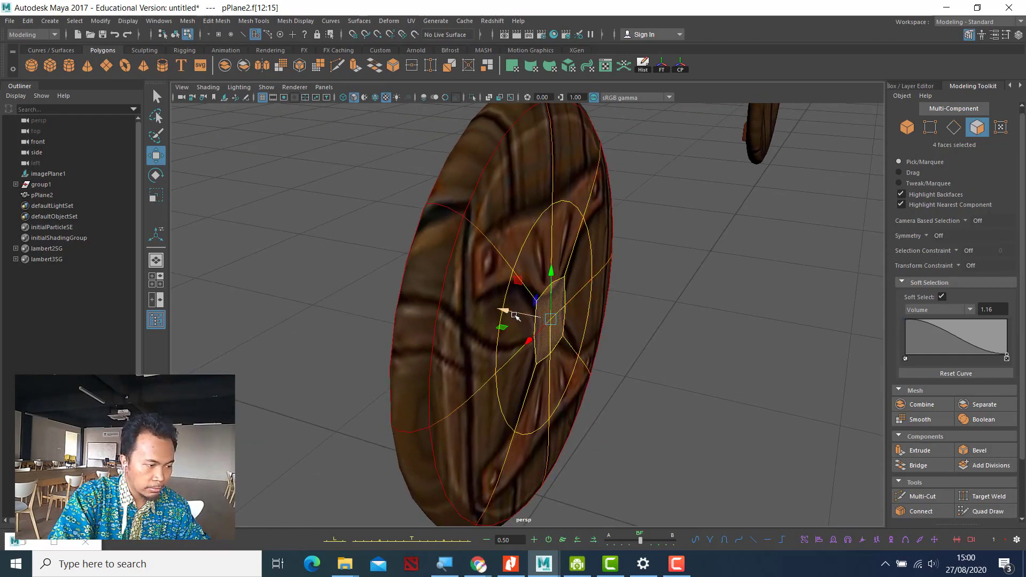
drag(512, 313, 358, 332)
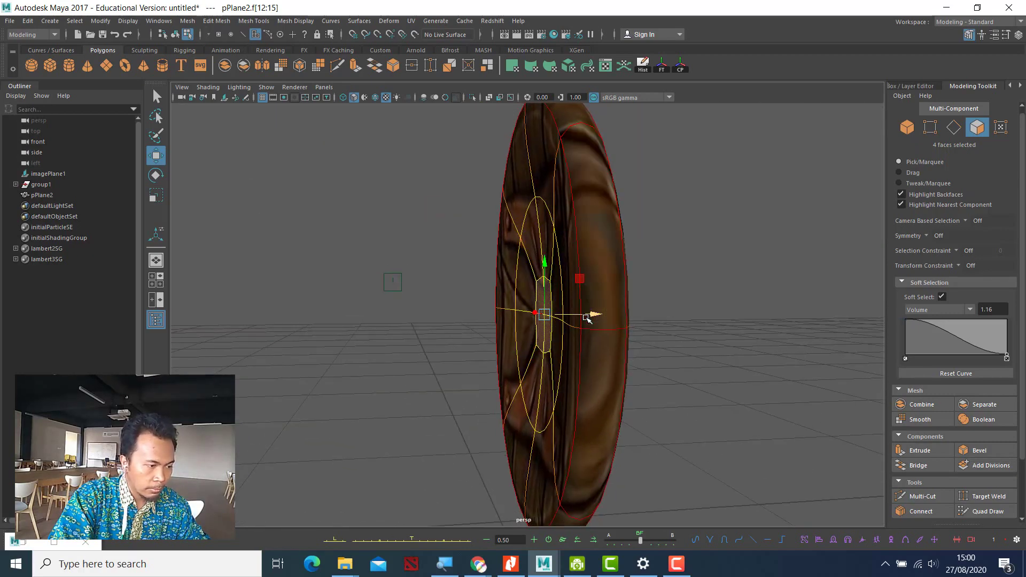
drag(591, 315, 549, 315)
alt+drag(615, 377, 760, 381)
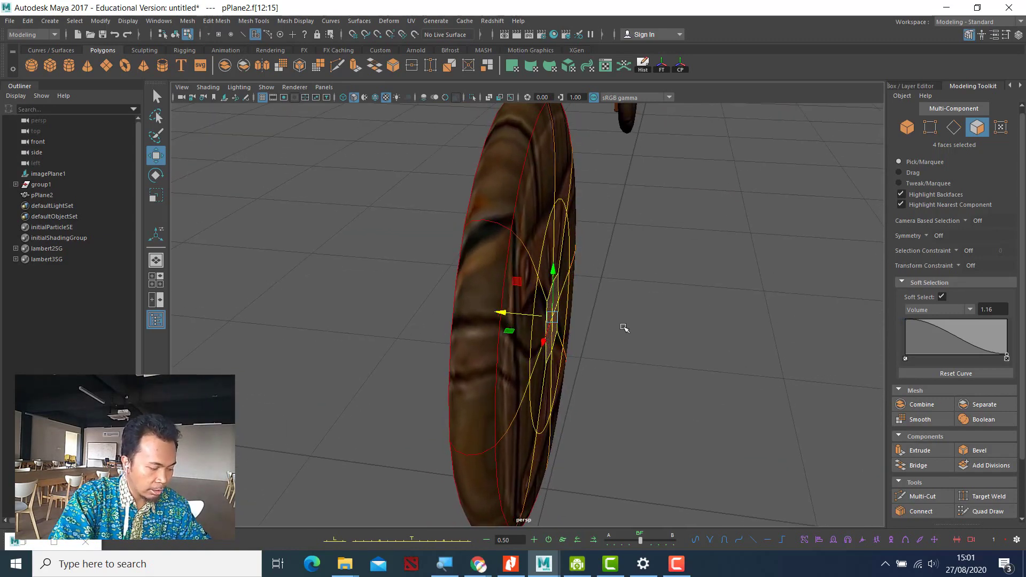
Step: Push the four centre faces inward into the shield with soft selection, and set the falloff radius to 0.74
key(b)
drag(590, 328, 726, 335)
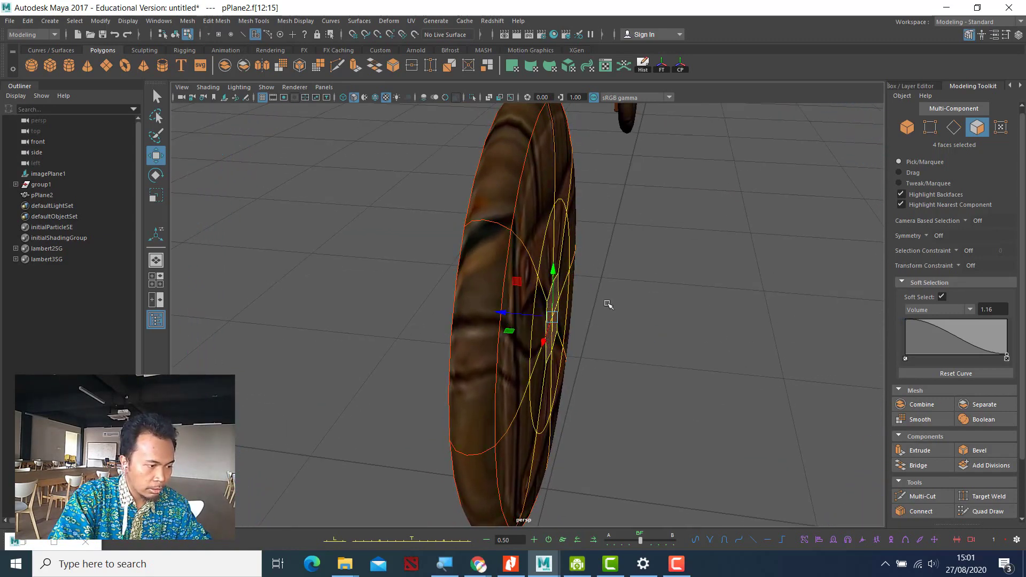
mouse_move(537, 317)
mouse_down()
mouse_move(508, 309)
mouse_move(542, 313)
mouse_up()
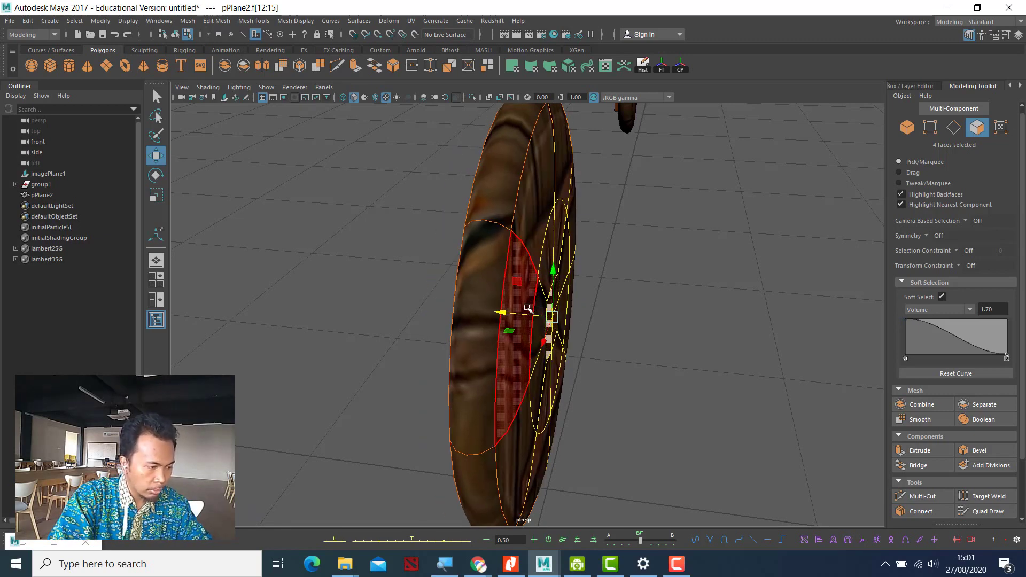
key(b)
drag(462, 312, 187, 330)
drag(524, 319, 487, 313)
key(b)
drag(743, 353, 767, 355)
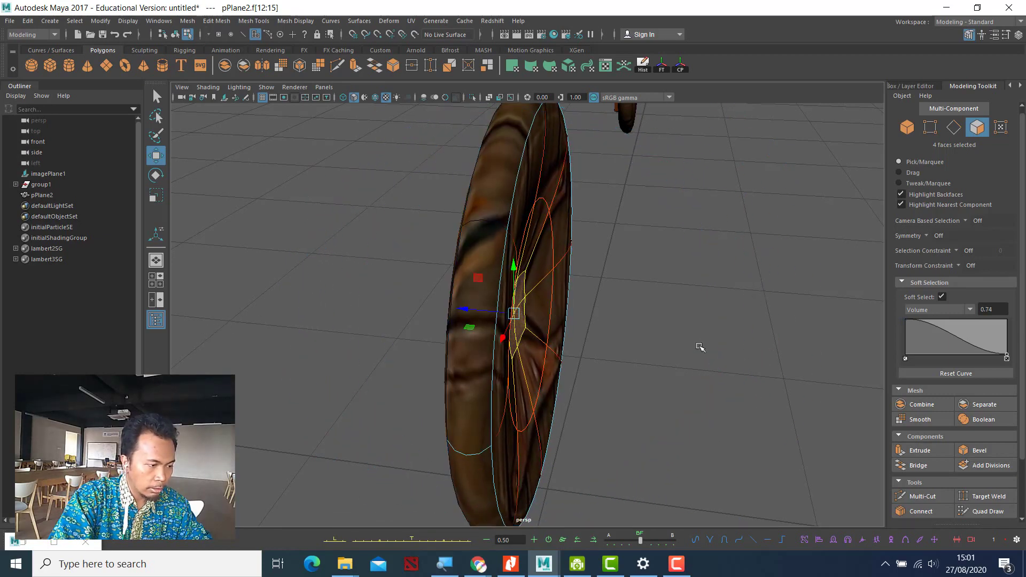
Step: Return to object mode and select the whole shield mesh pPlane2
key(F8)
click(791, 278)
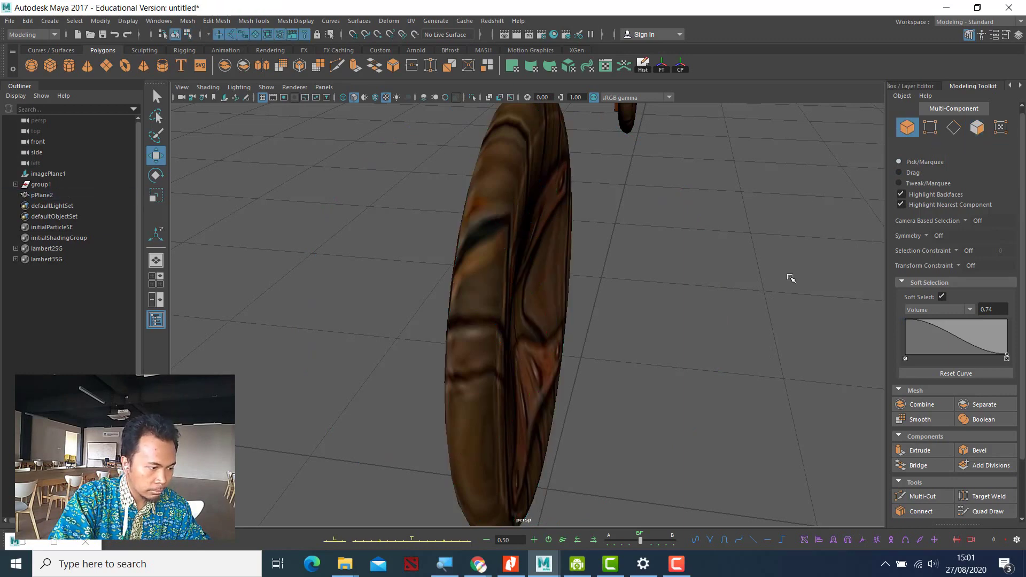
alt+drag(725, 304, 631, 279)
click(631, 279)
alt+drag(648, 362, 623, 349)
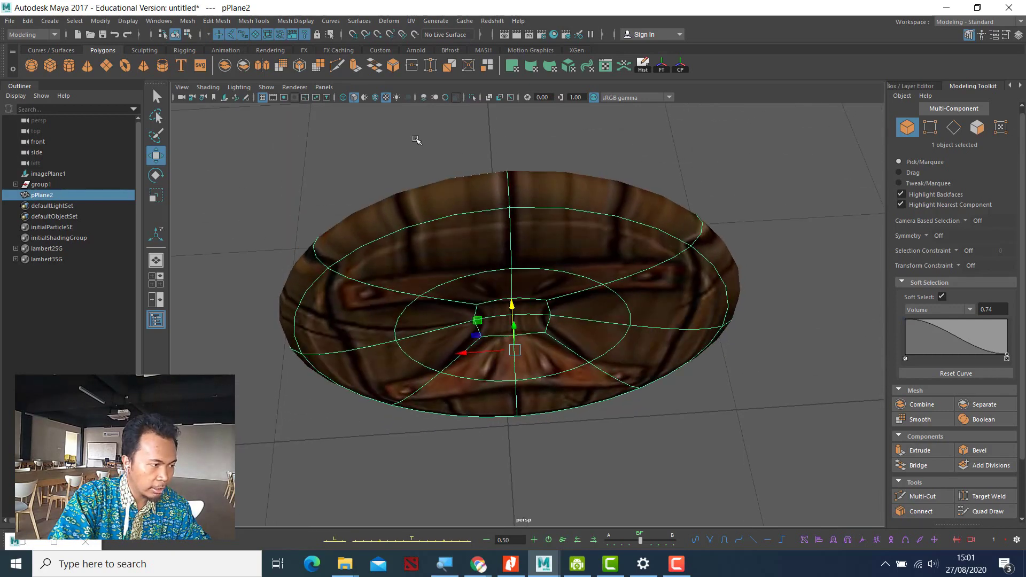
Step: Turn off textured display in the viewport and the smooth mesh preview of the shield
click(385, 97)
alt+drag(532, 251, 206, 206)
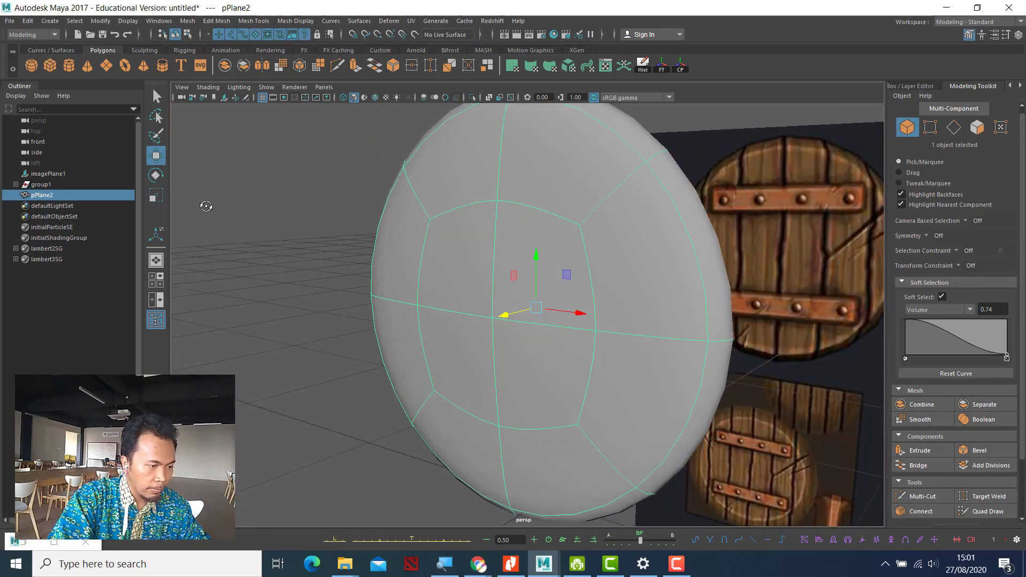
alt+drag(664, 325, 806, 256)
key(1)
Step: Reselect the low-poly shield pPlane2 and view its front face against the reference image
click(798, 243)
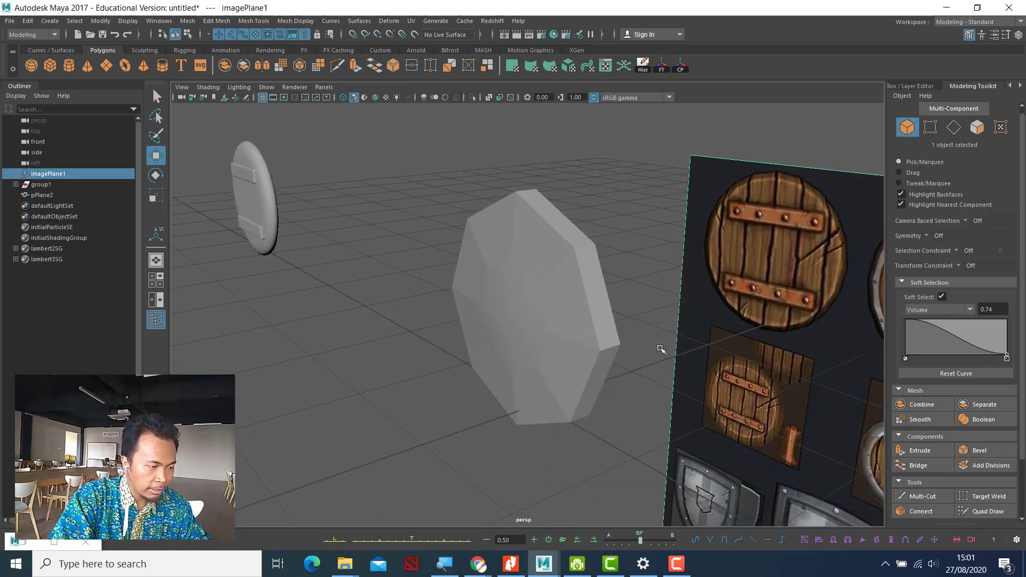
mouse_move(661, 349)
alt+mouse_down()
mouse_move(550, 336)
mouse_move(648, 339)
alt+mouse_up()
click(518, 284)
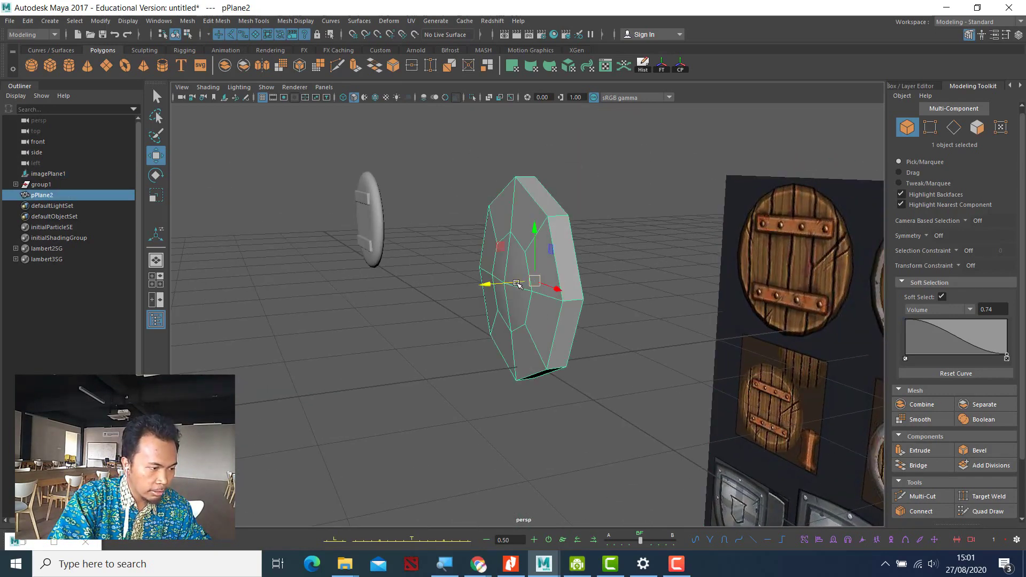
alt+drag(550, 303, 603, 307)
alt+drag(529, 289, 481, 287)
alt+drag(550, 343, 624, 334)
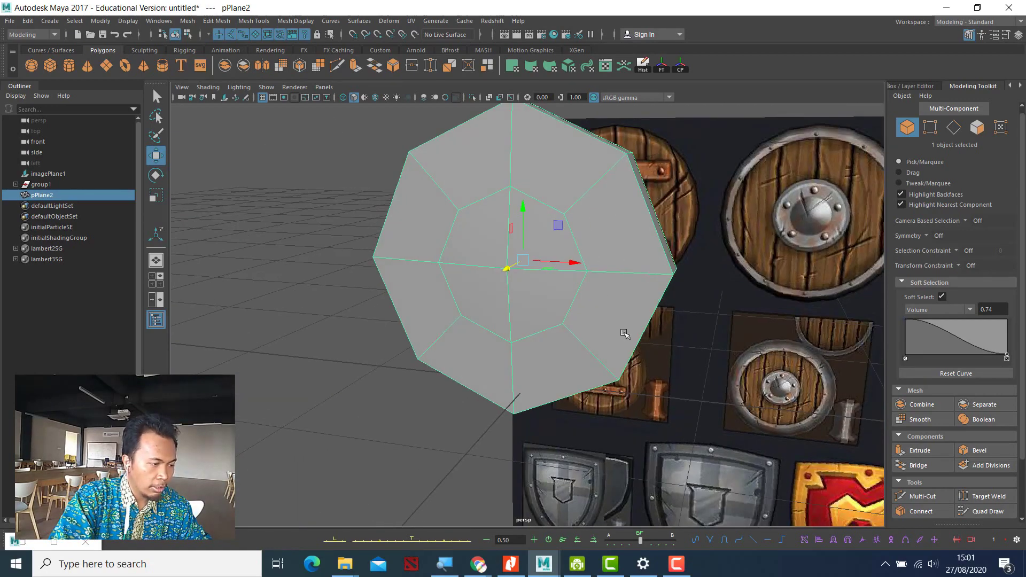
Step: Switch to face selection and select the four centre faces inside the shield's inner ring
click(977, 127)
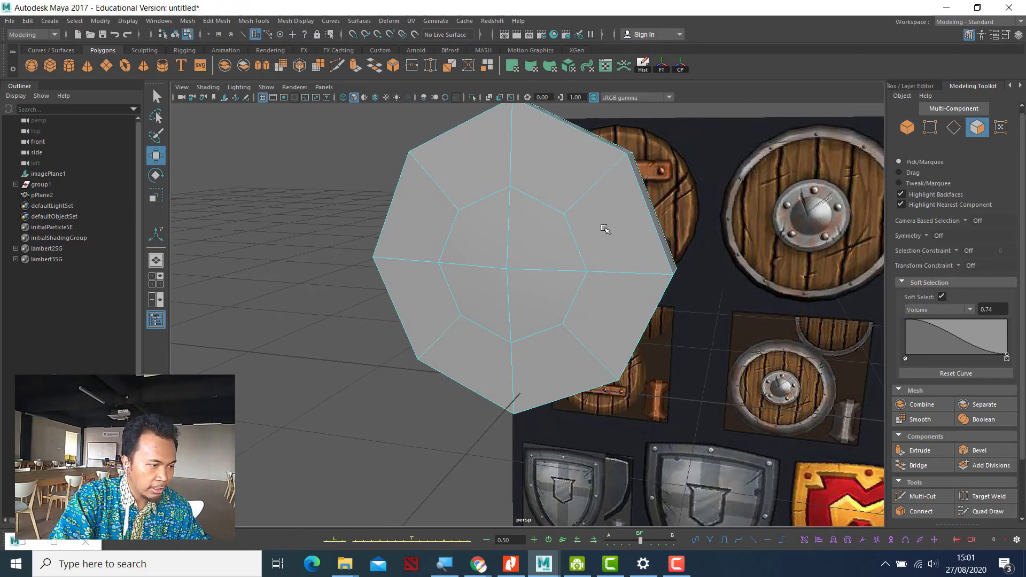
click(530, 248)
shift+click(492, 299)
shift+click(539, 294)
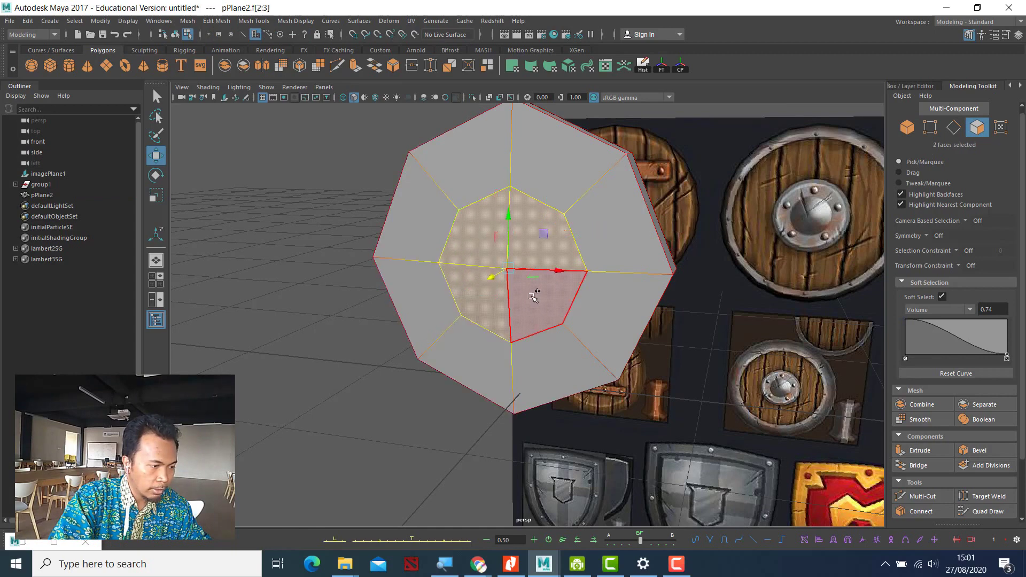
Step: Turn off Soft Select and grow the selection to all twelve faces of the shield's front
click(942, 297)
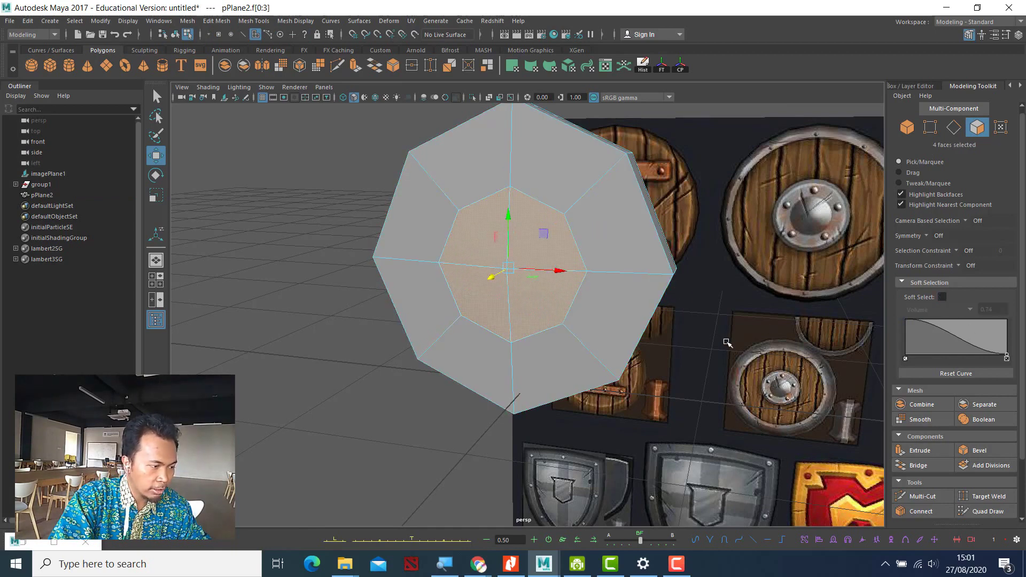
alt+drag(724, 343, 681, 349)
key(shift+period)
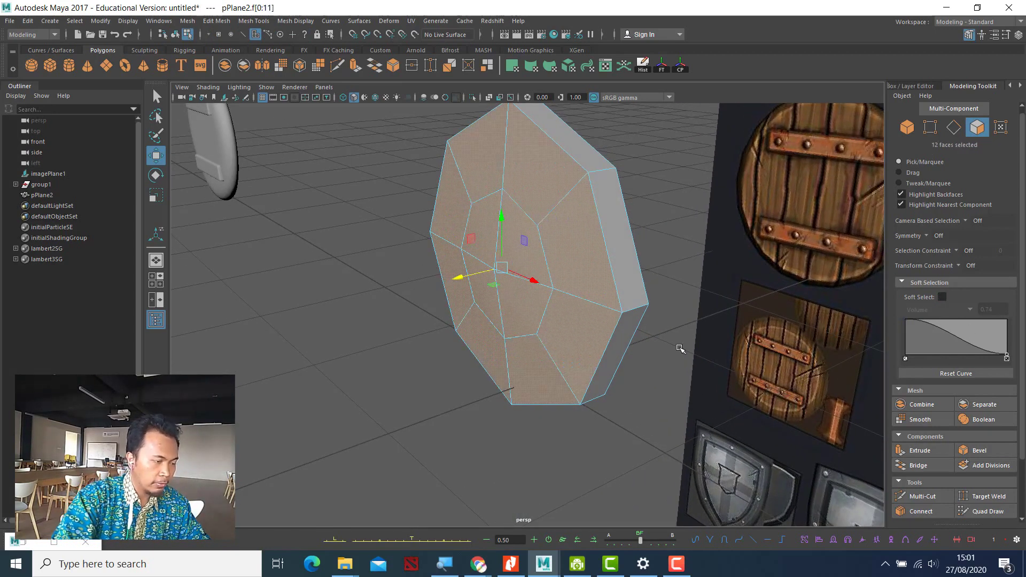
Step: Scale the twelve front faces along the shield's depth axis to flatten them into one plane
alt+drag(635, 383, 630, 389)
key(r)
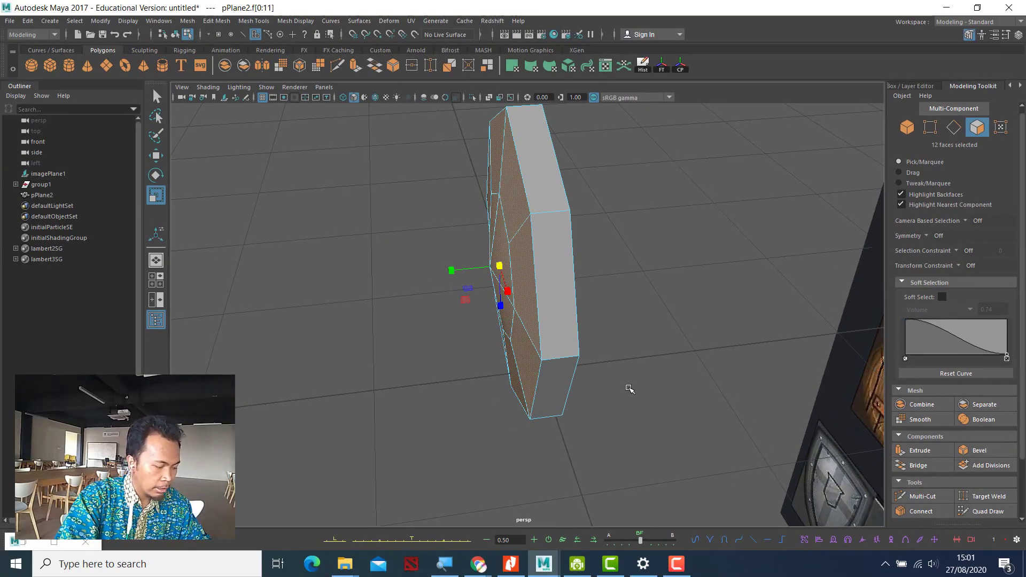
alt+drag(629, 389, 667, 298)
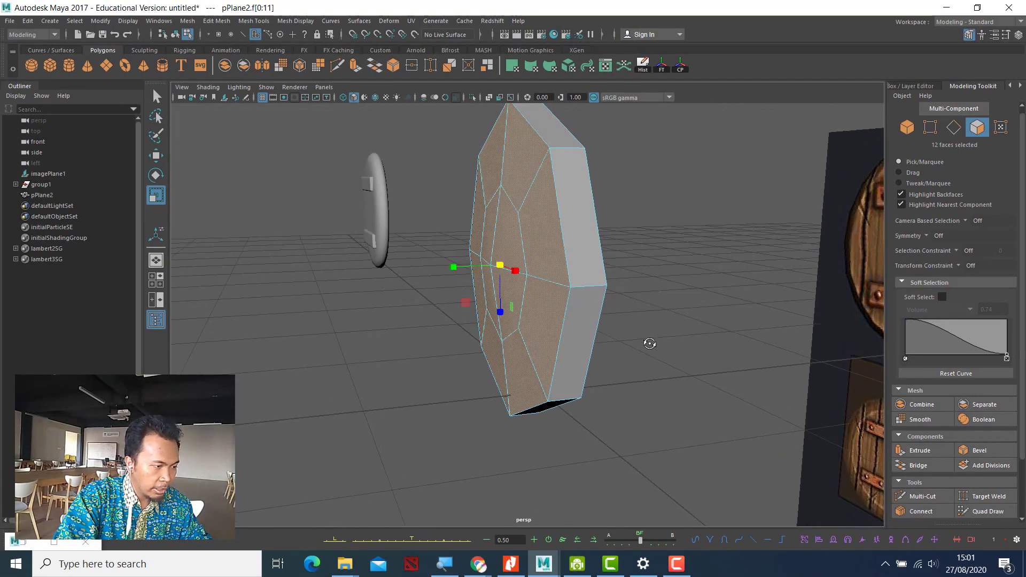
alt+drag(650, 343, 647, 345)
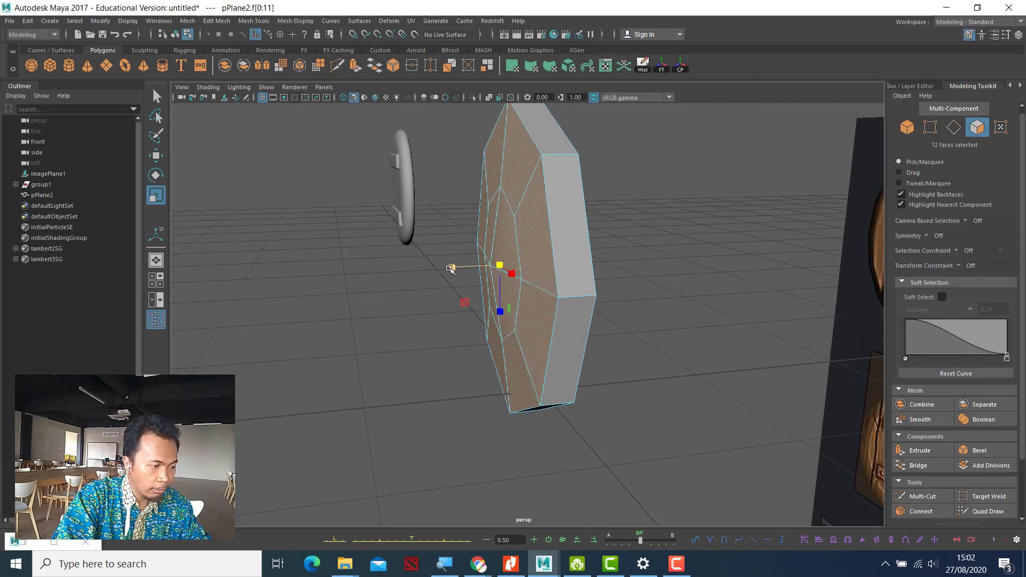
alt+drag(539, 333, 456, 268)
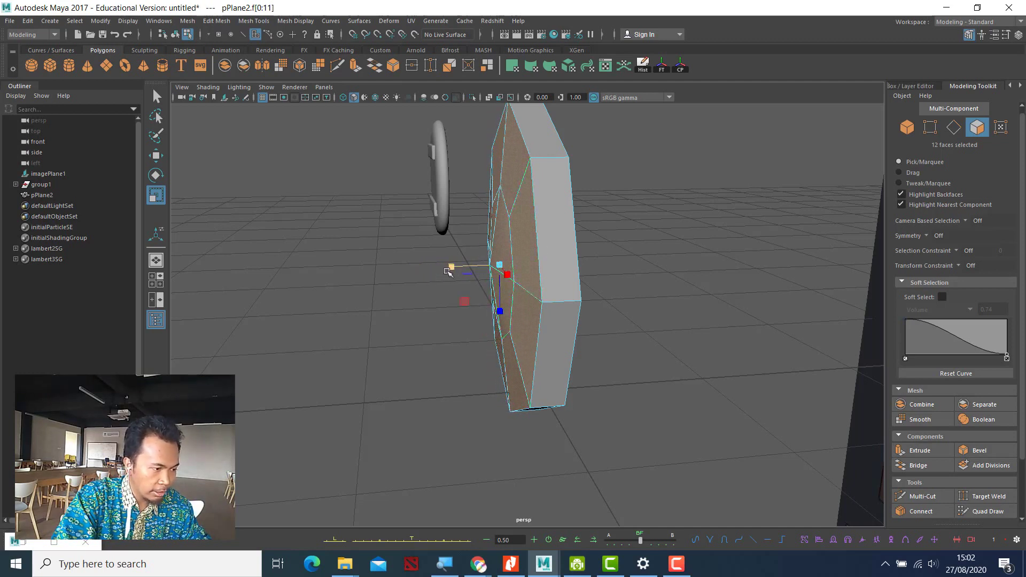
drag(451, 267, 534, 269)
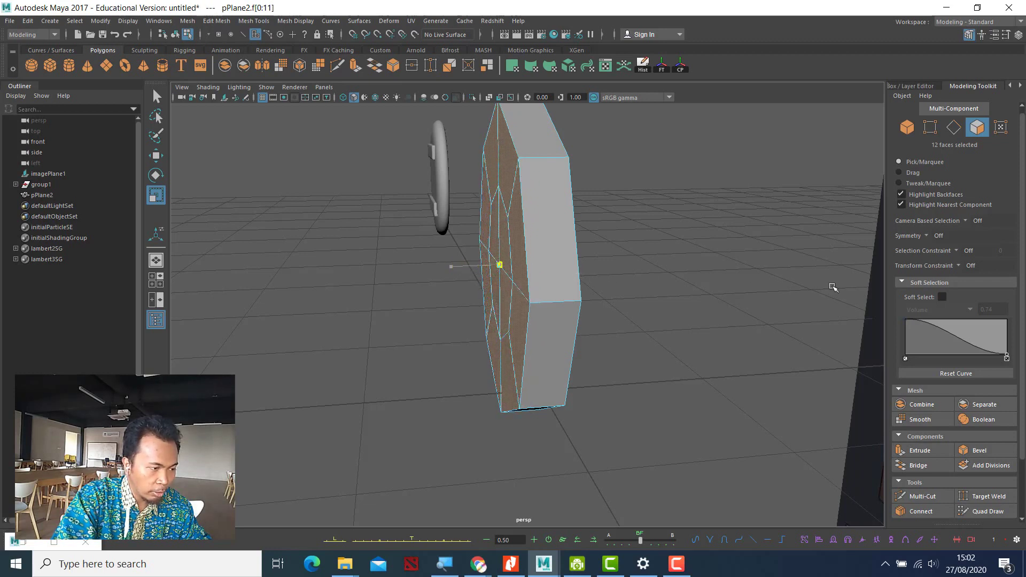
Step: Undo the last flattening, scale the twelve front faces flat along the depth axis again, and return to object selection
drag(480, 284, 774, 287)
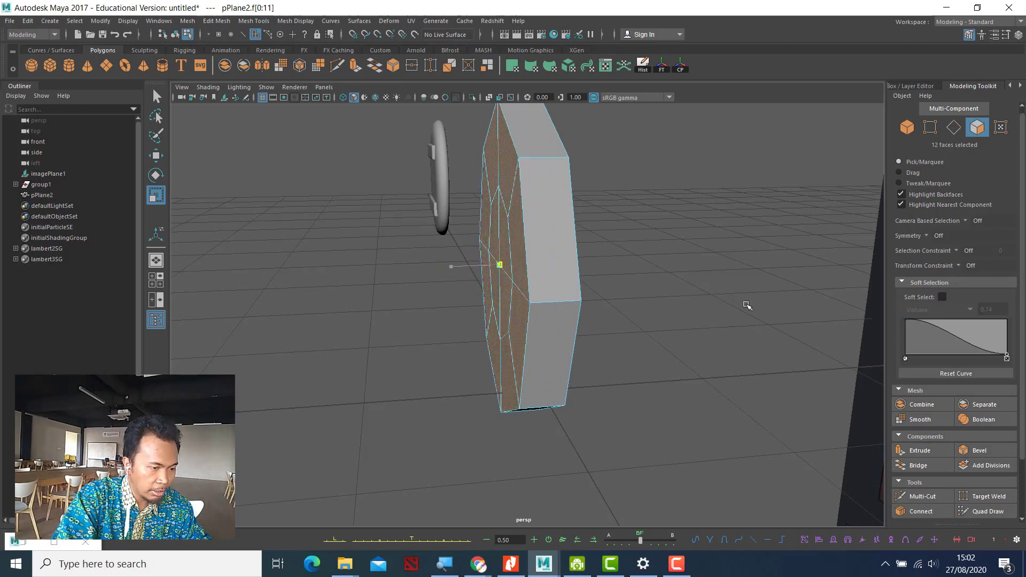
mouse_move(709, 287)
alt+mouse_down()
mouse_move(687, 277)
mouse_move(696, 278)
alt+mouse_up()
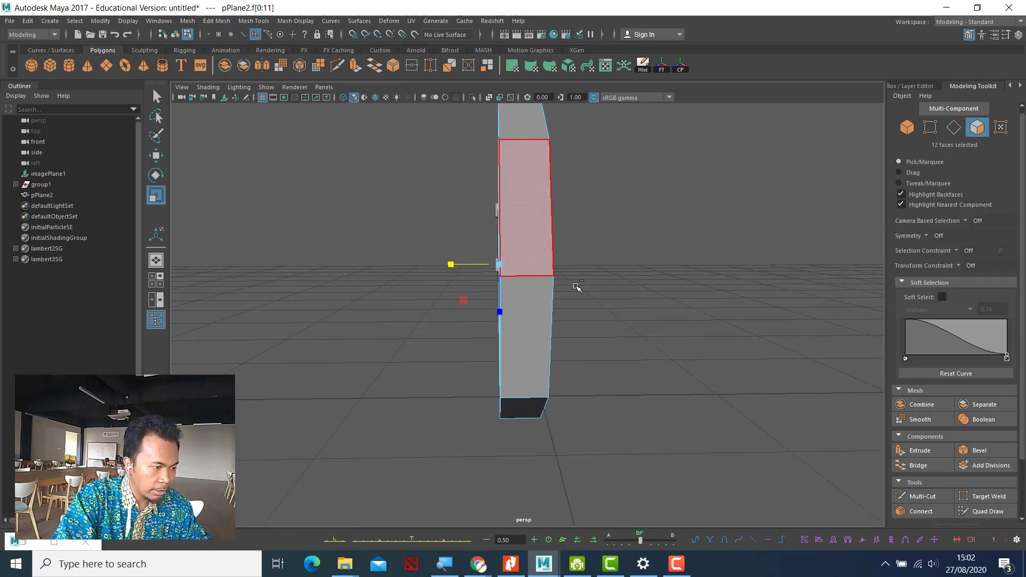
key(ctrl+z)
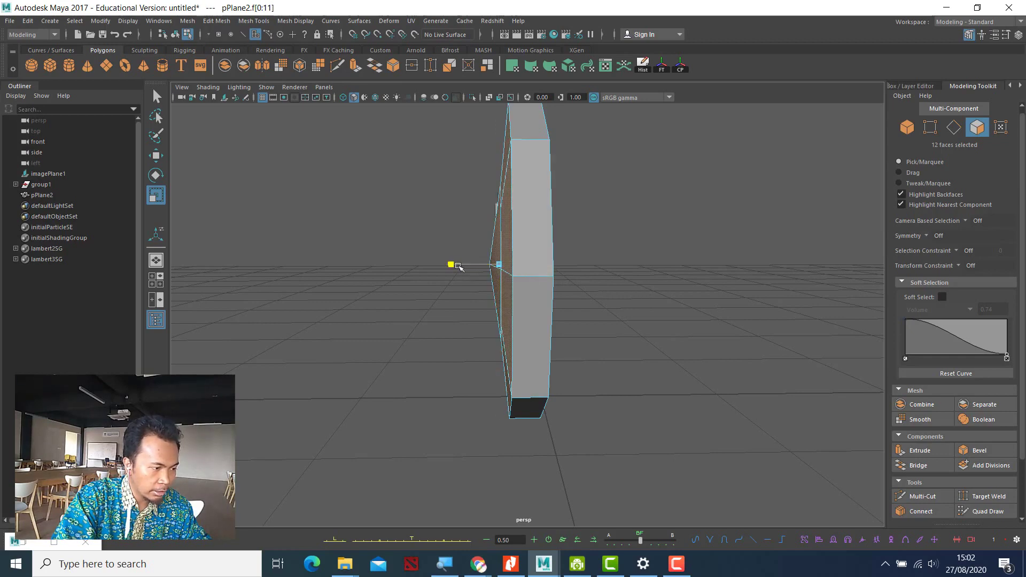
drag(458, 266, 559, 271)
click(907, 126)
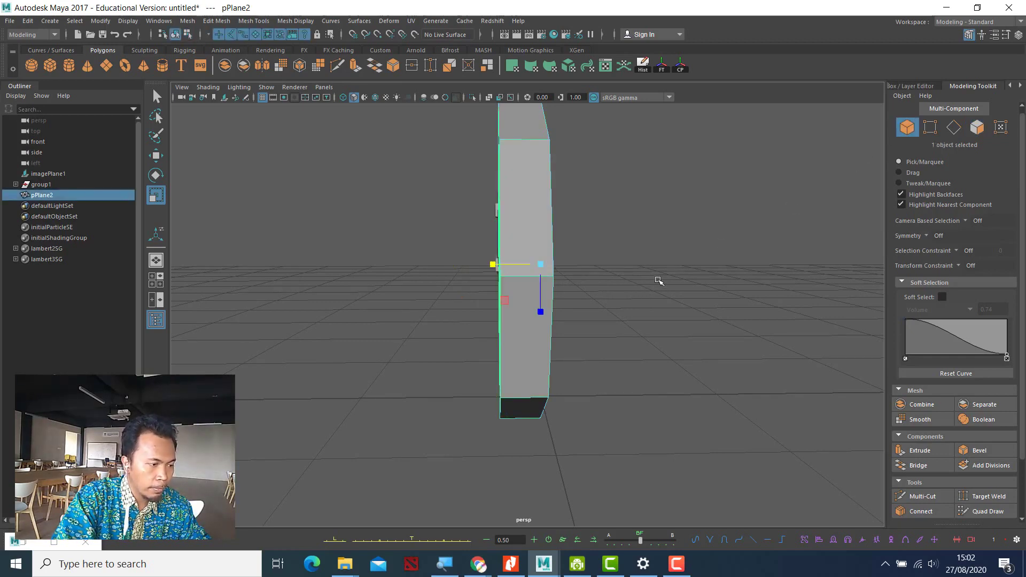
Step: Turn on the smooth mesh preview for pPlane2 and scale the shield thinner along its depth axis
alt+drag(658, 282, 566, 283)
alt+drag(657, 293, 569, 310)
key(3)
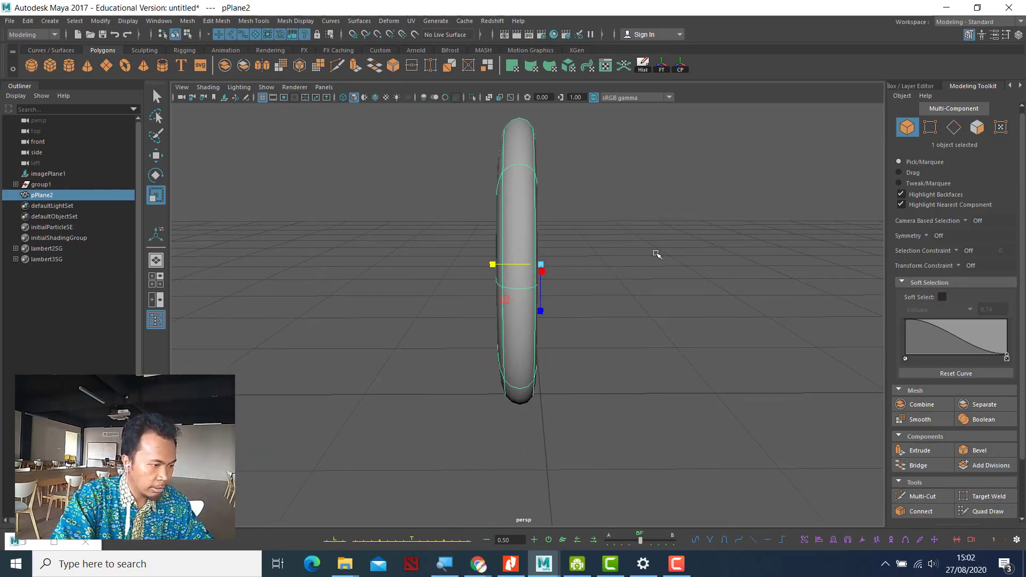
drag(493, 266, 508, 266)
click(626, 298)
Step: Reselect pPlane2, turn on textured display and frame the shield's back side
alt+drag(626, 298, 517, 293)
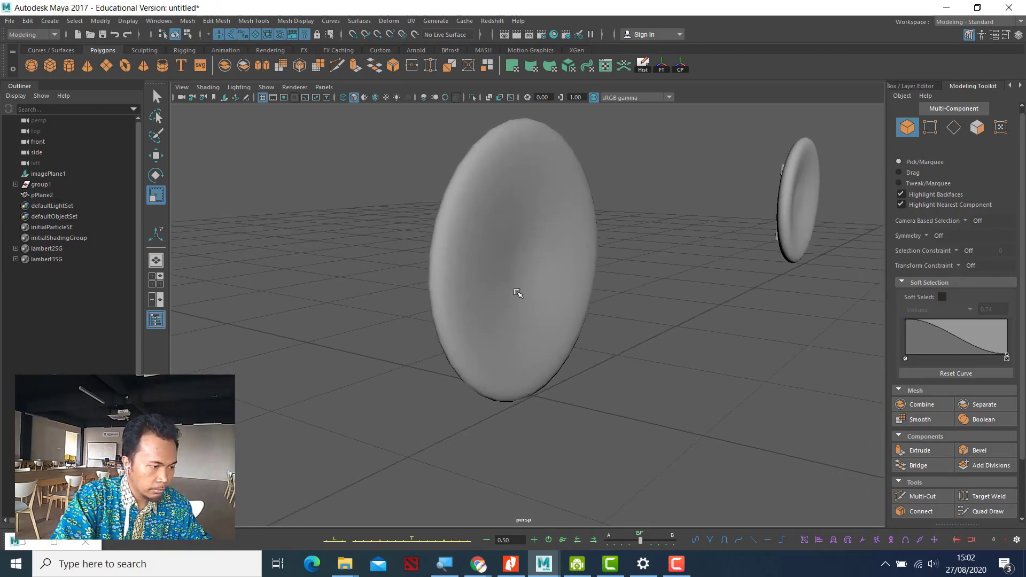
click(518, 294)
alt+drag(634, 326, 694, 298)
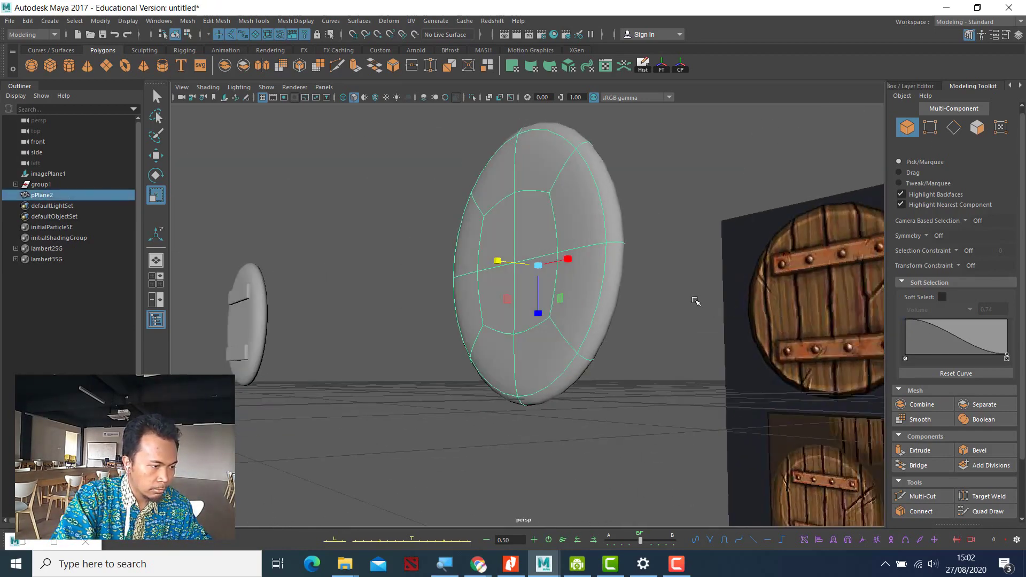
click(632, 360)
alt+drag(632, 360, 652, 416)
click(572, 343)
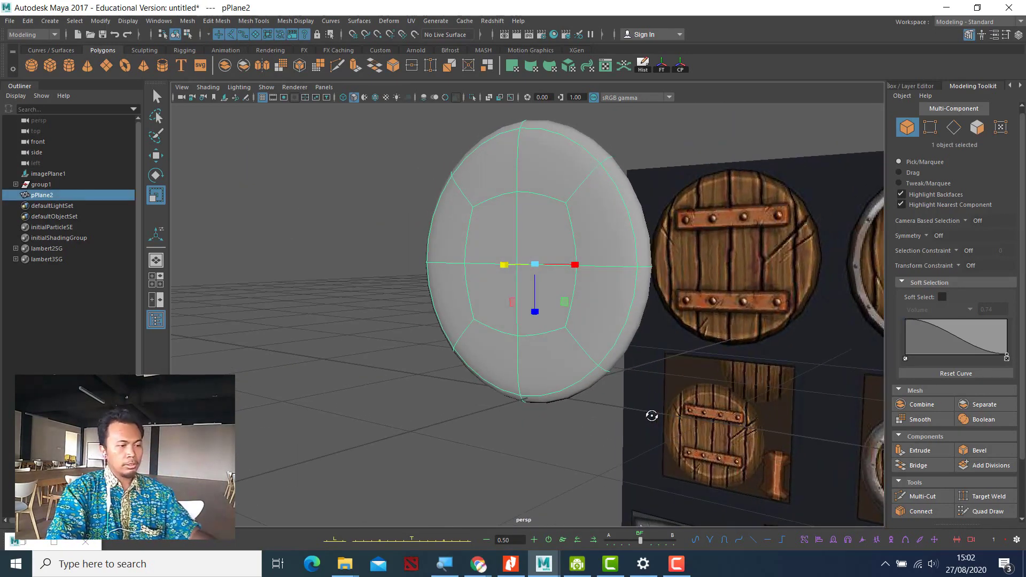
click(386, 98)
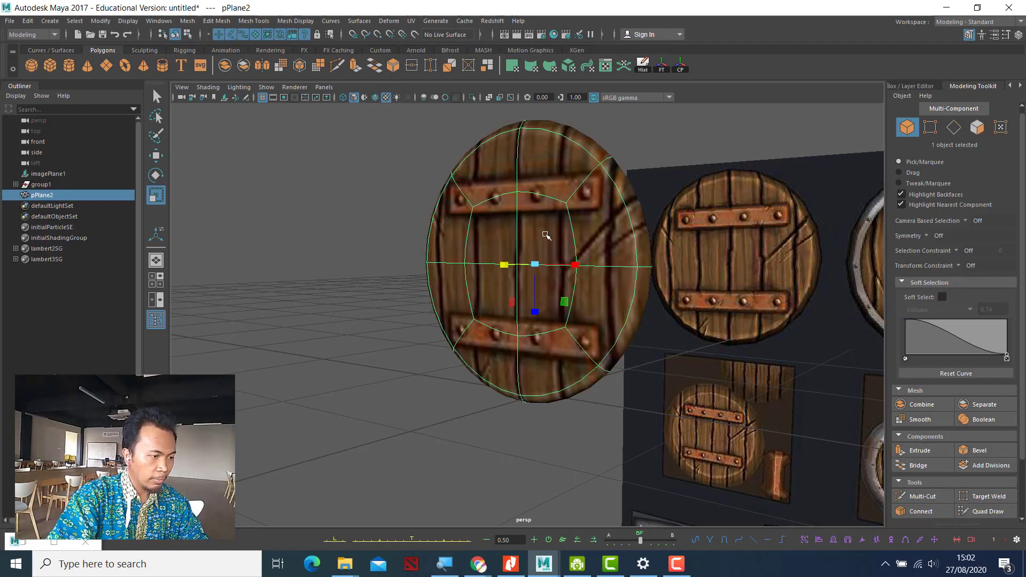
alt+drag(407, 214, 435, 310)
key(f)
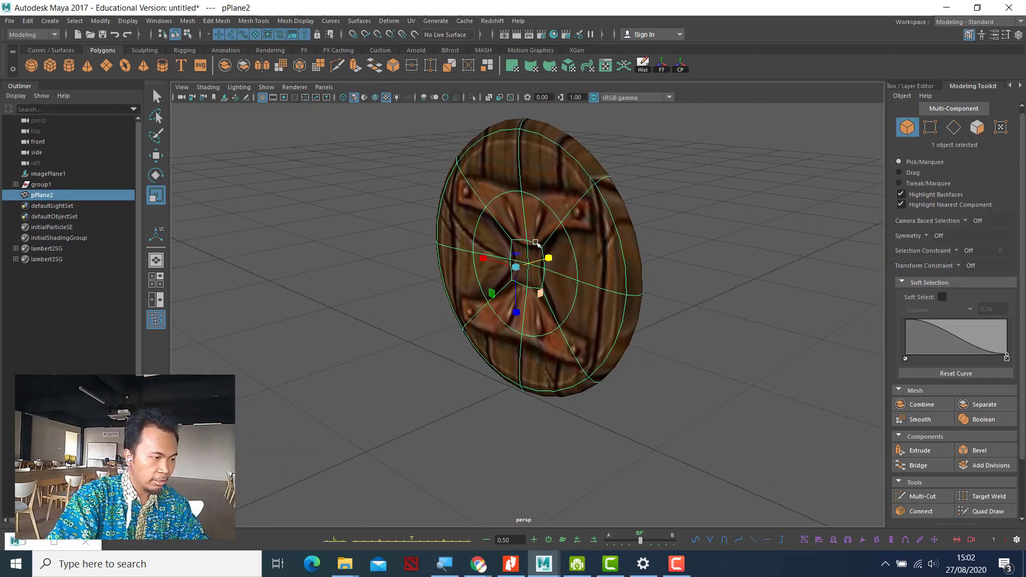
Step: Switch to face selection and select the ten faces on the upper half of the shield's back
click(977, 127)
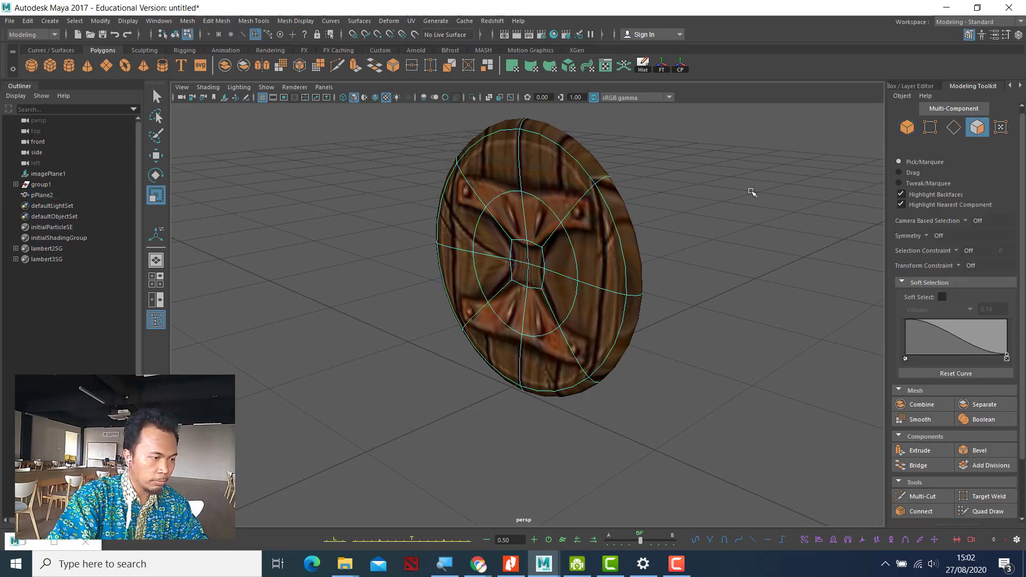
click(533, 249)
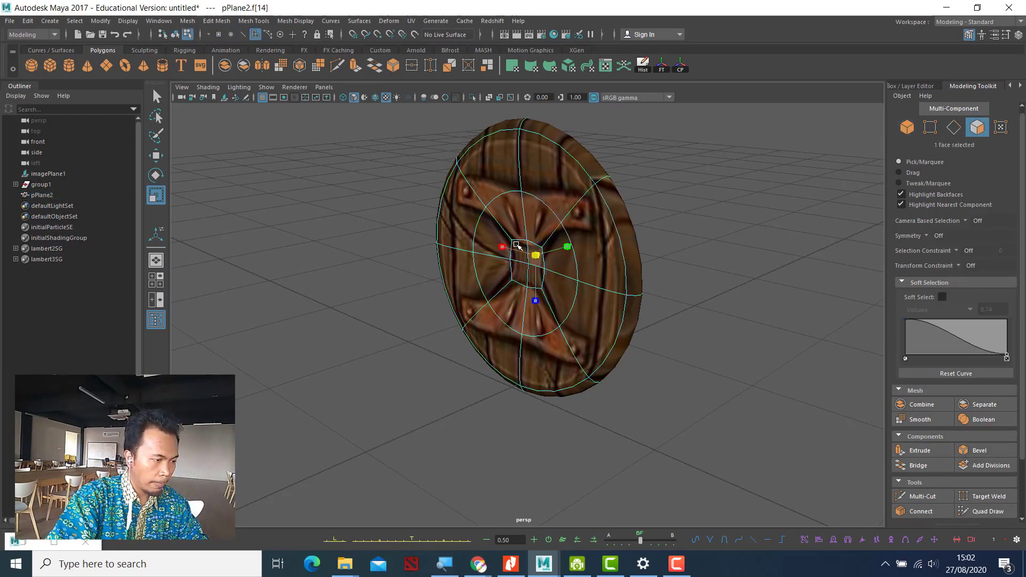
click(659, 288)
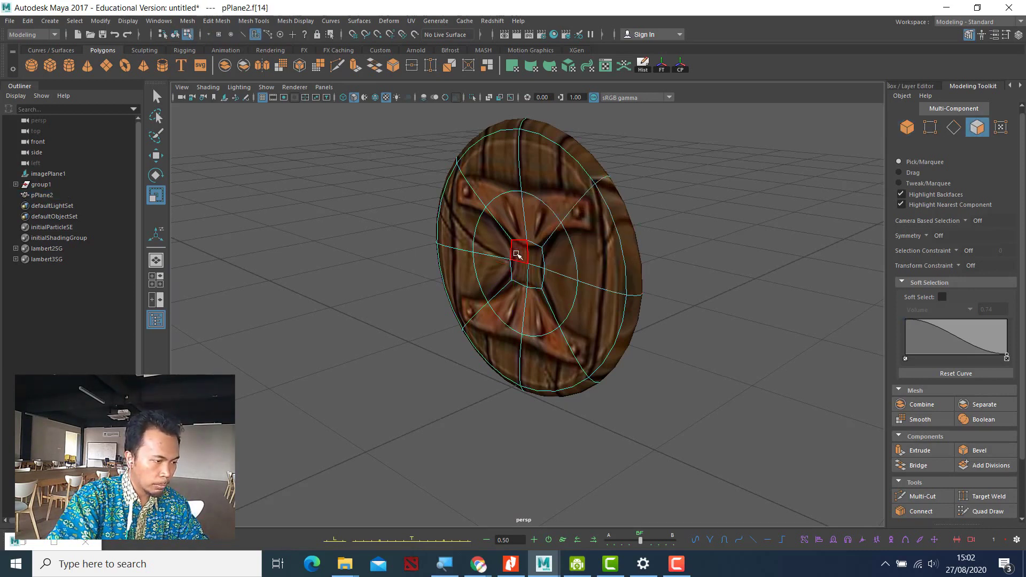
click(468, 236)
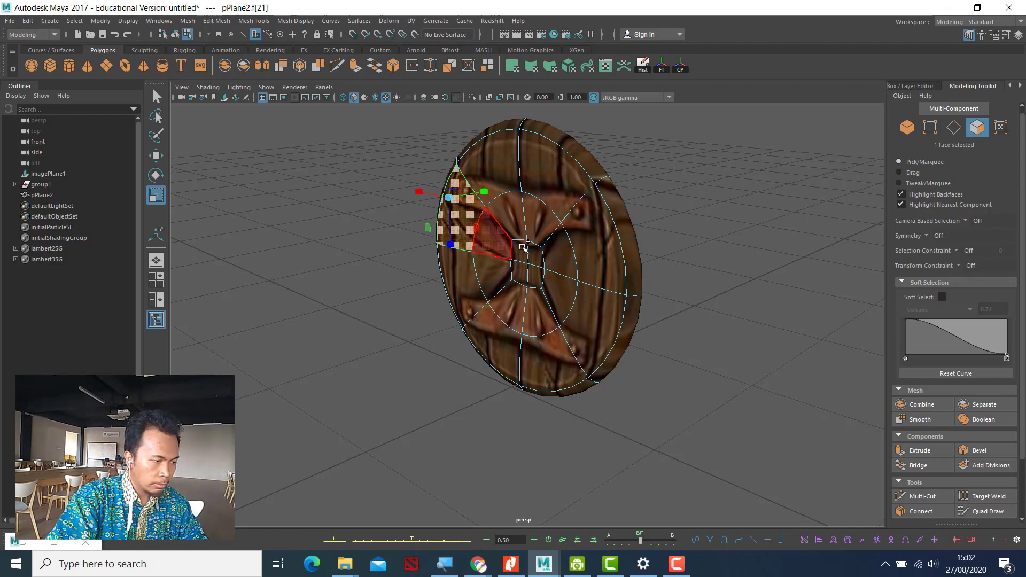
shift+double_click(588, 256)
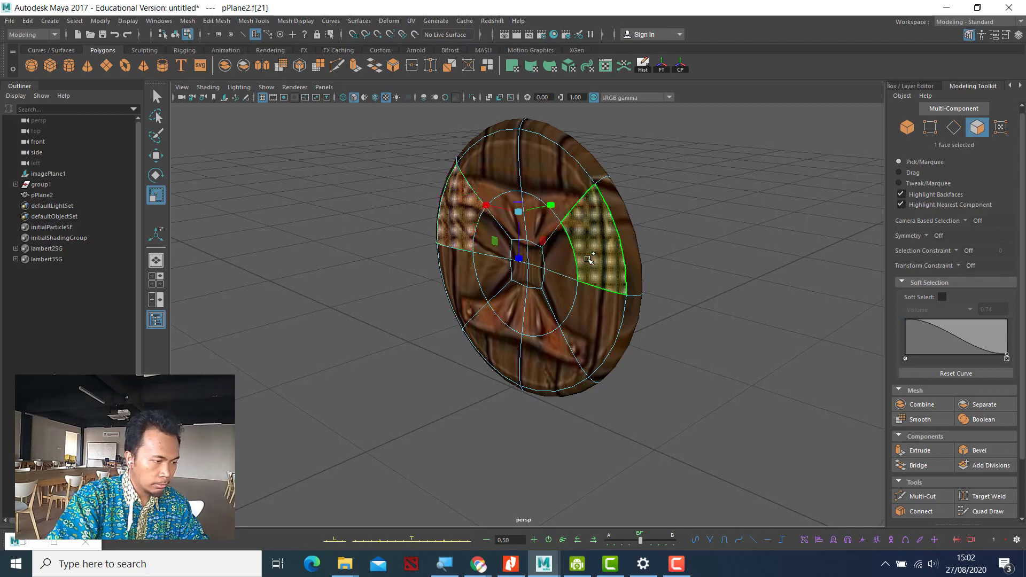
shift+click(540, 229)
shift+click(504, 209)
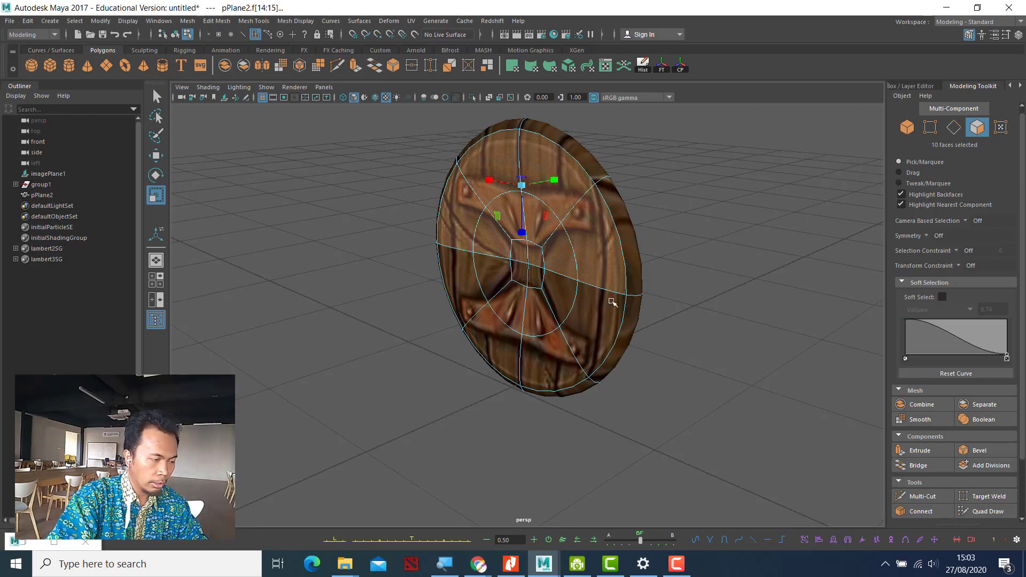
click(716, 277)
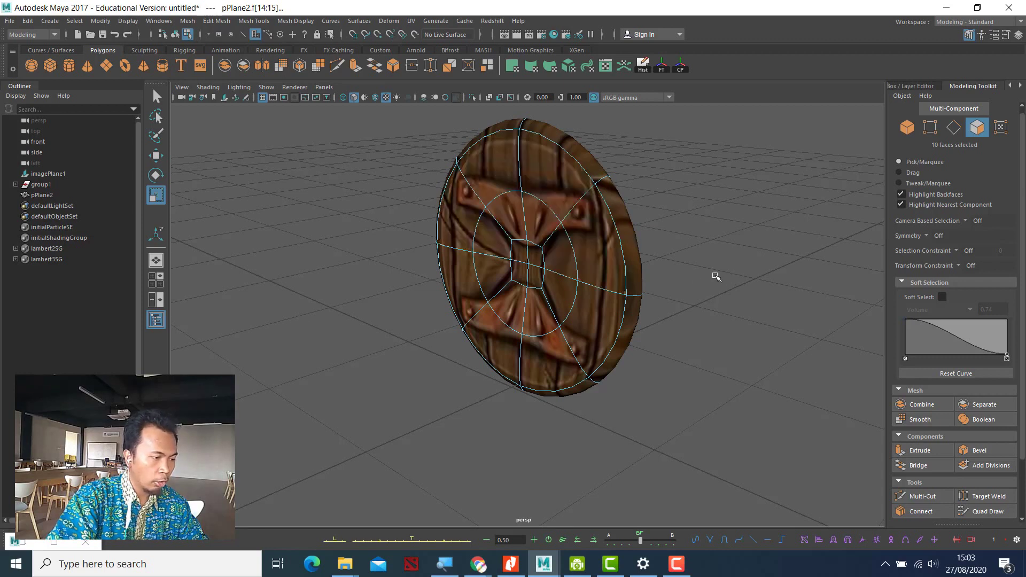
click(442, 229)
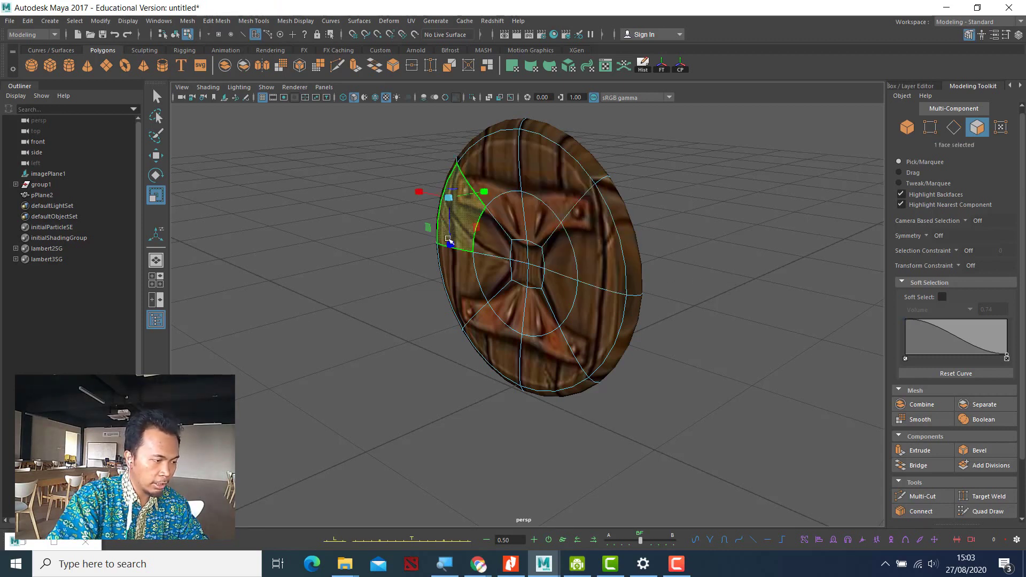
shift+double_click(586, 251)
shift+click(507, 208)
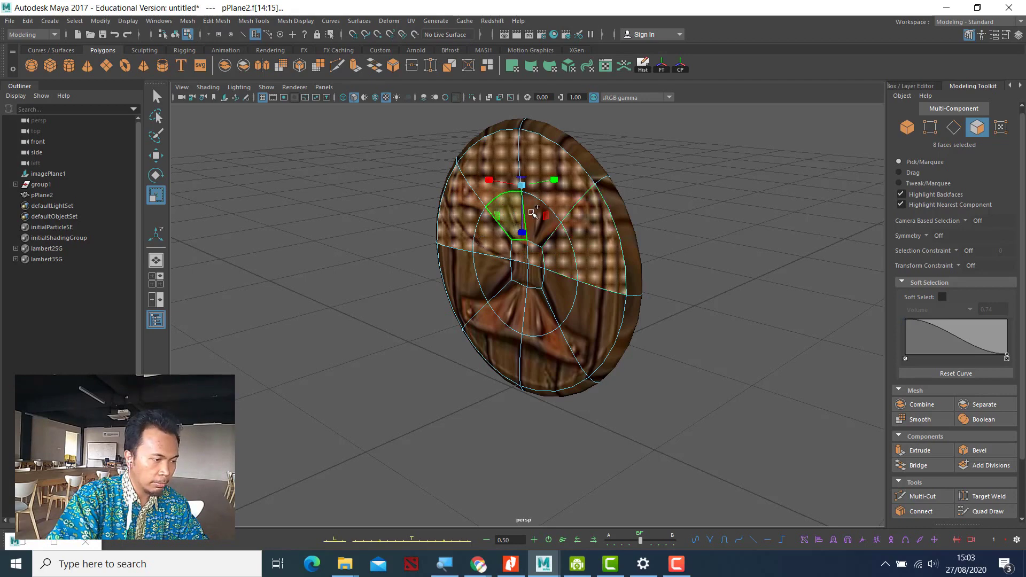
shift+click(534, 208)
Step: Apply planar UV mapping to the ten selected upper back faces and open the UV Editor with the whole texture framed
alt+drag(672, 340, 933, 326)
scroll(750, 451, up, 3)
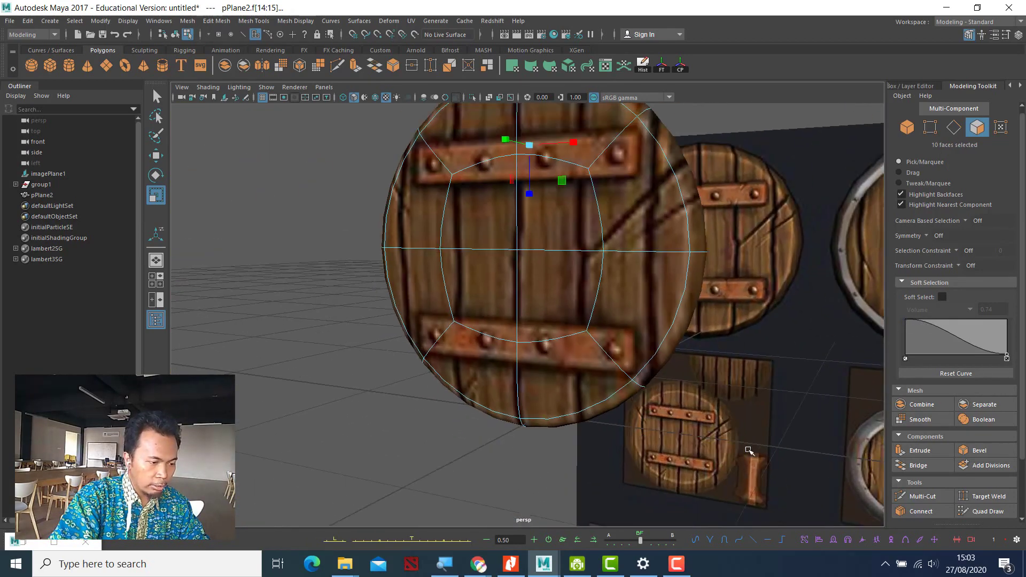
alt+middle_drag(706, 385, 684, 358)
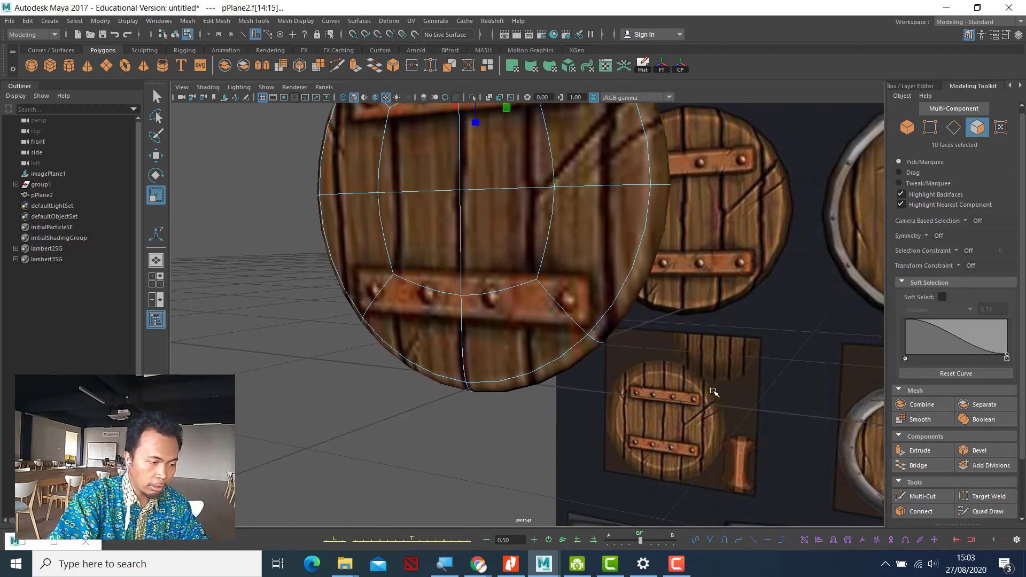
alt+drag(682, 338, 560, 392)
alt+middle_drag(560, 392, 565, 403)
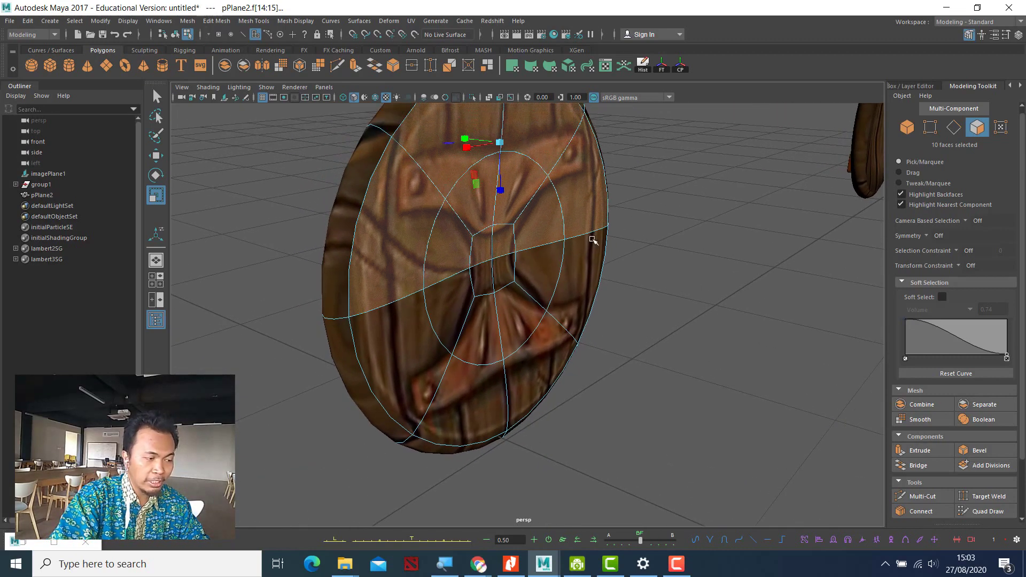
alt+middle_drag(644, 371, 654, 415)
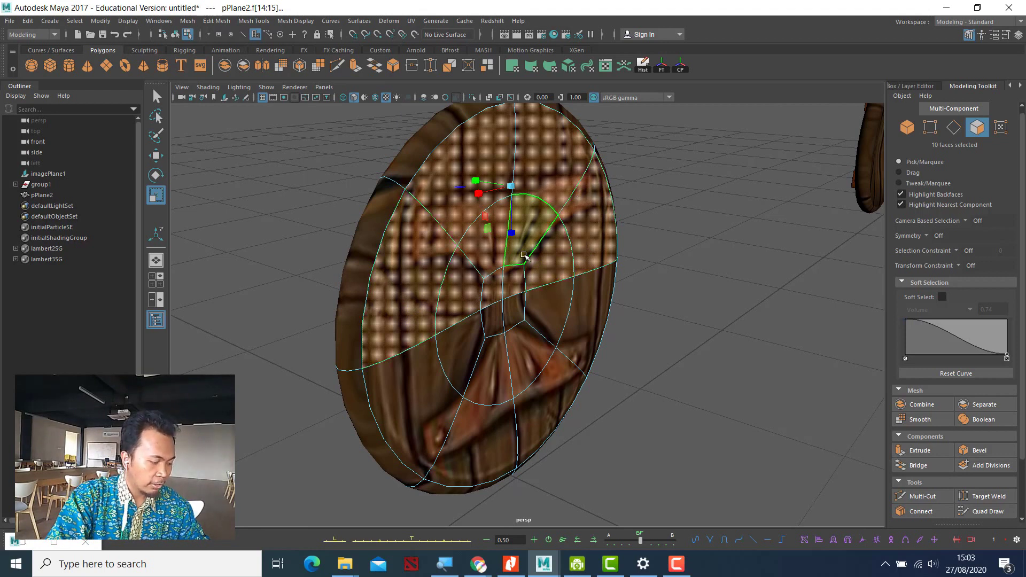
shift+right_drag(539, 257, 620, 492)
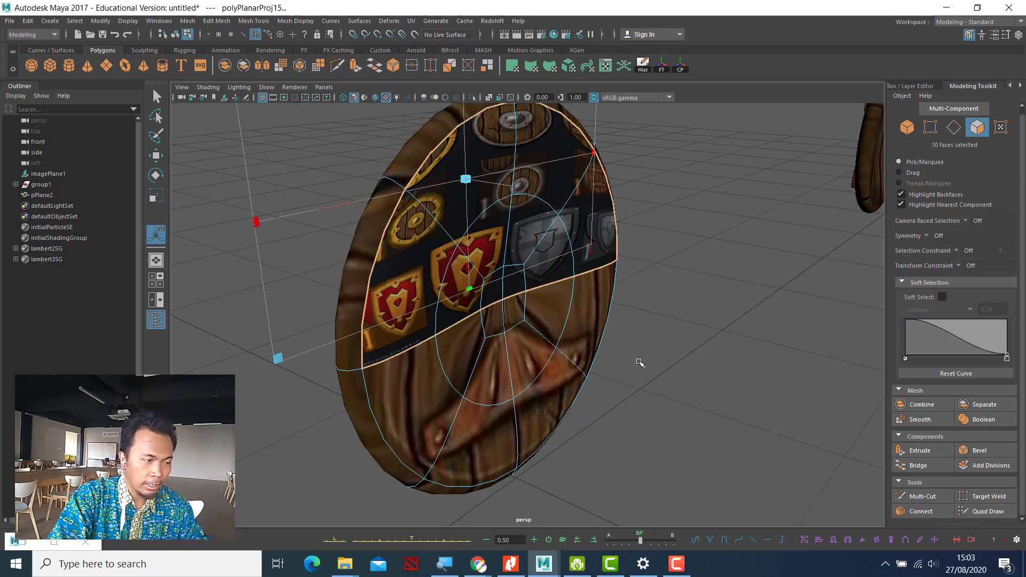
click(608, 67)
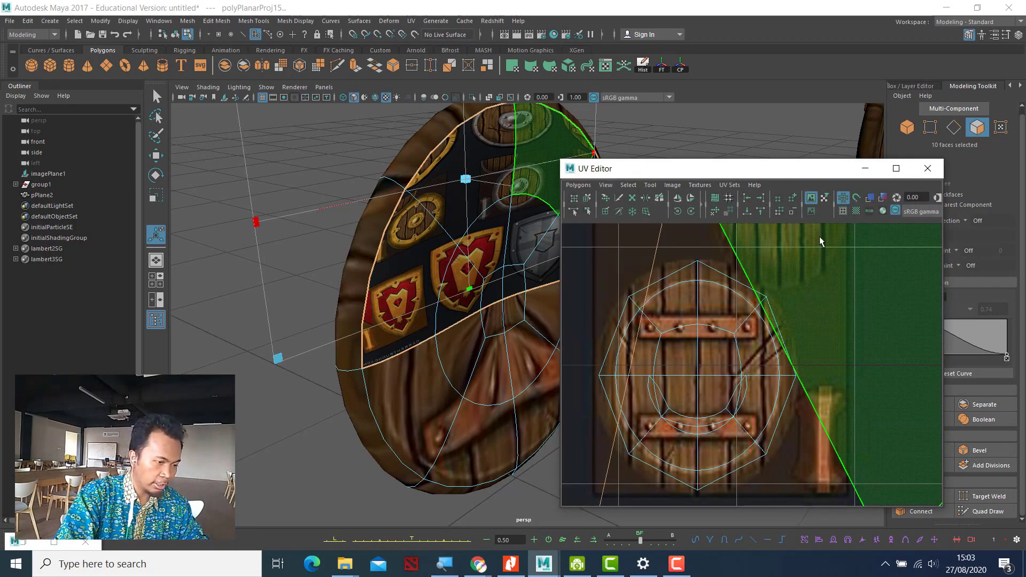
key(f)
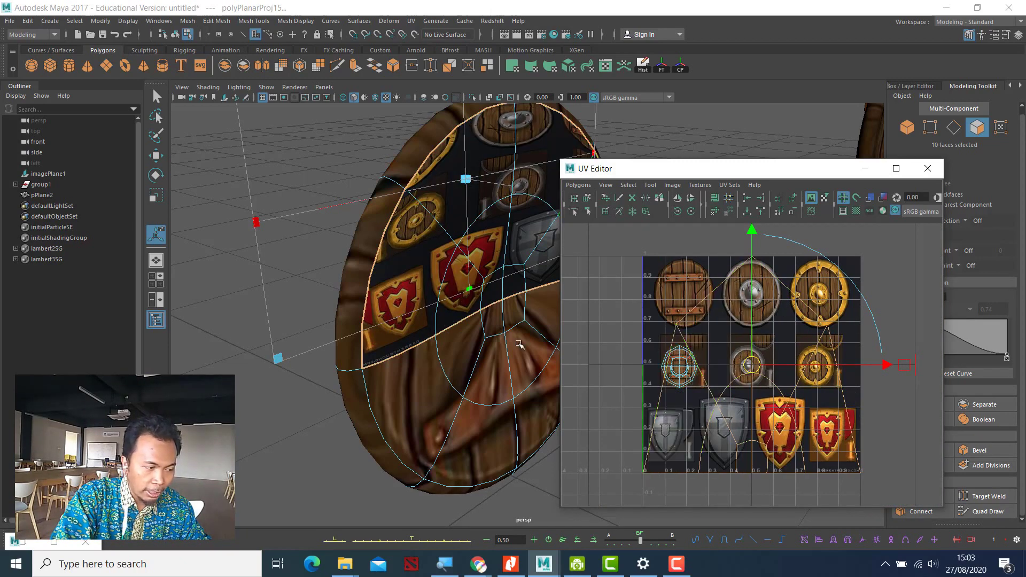
Step: Select the ten faces on the lower half of the shield's back and apply planar UV mapping to them
click(537, 243)
drag(643, 172, 725, 180)
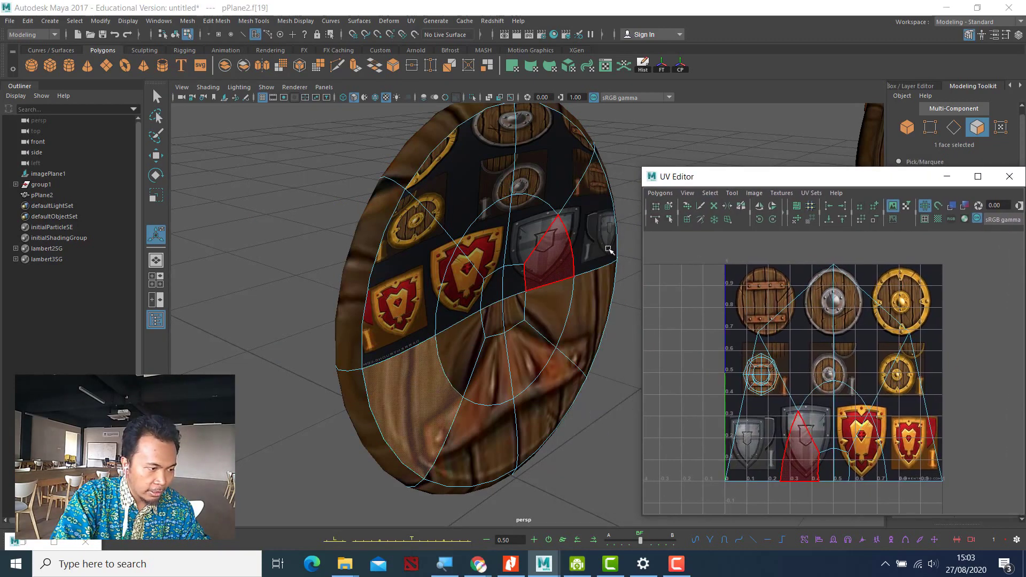
shift+double_click(596, 311)
shift+click(584, 324)
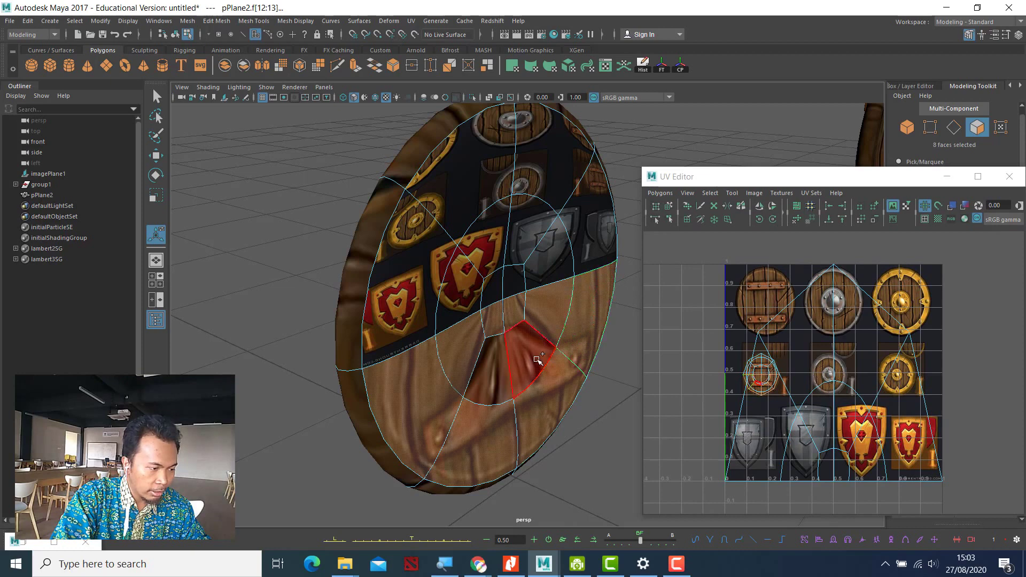
shift+click(537, 357)
shift+click(497, 381)
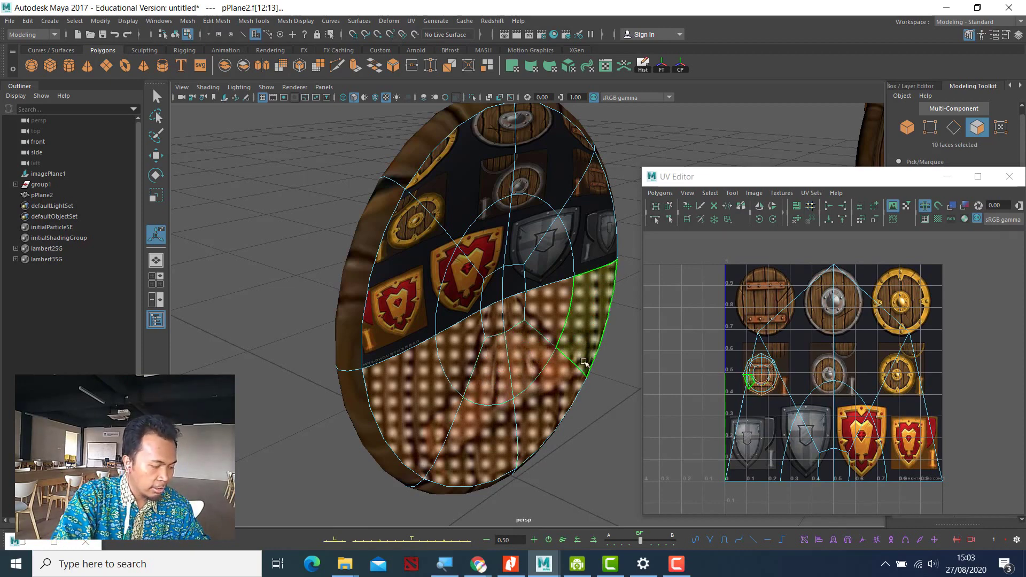
shift+right_drag(561, 335, 645, 524)
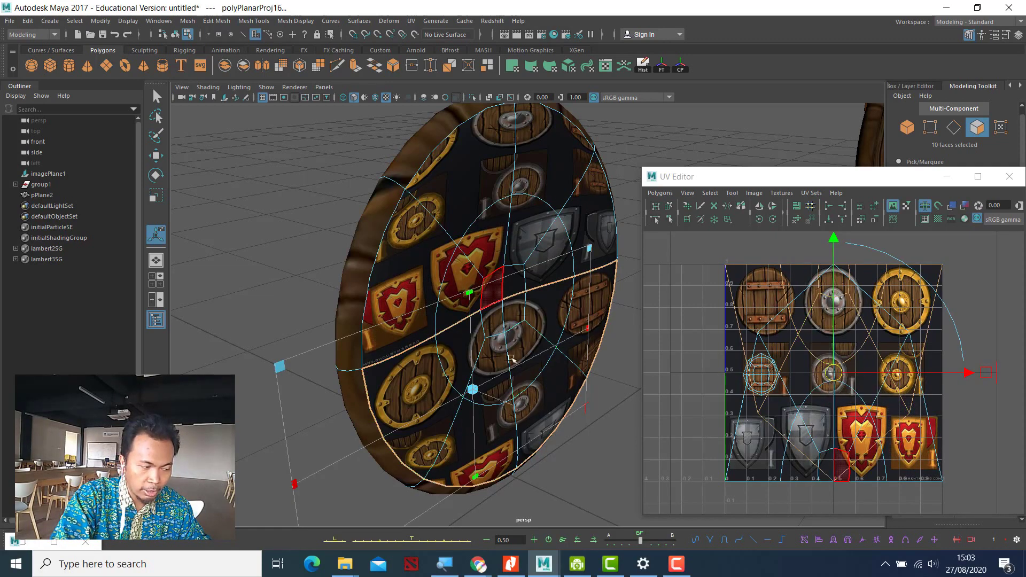
Step: Reselect only the ten faces on the upper half of the shield's back
double_click(582, 228)
click(641, 281)
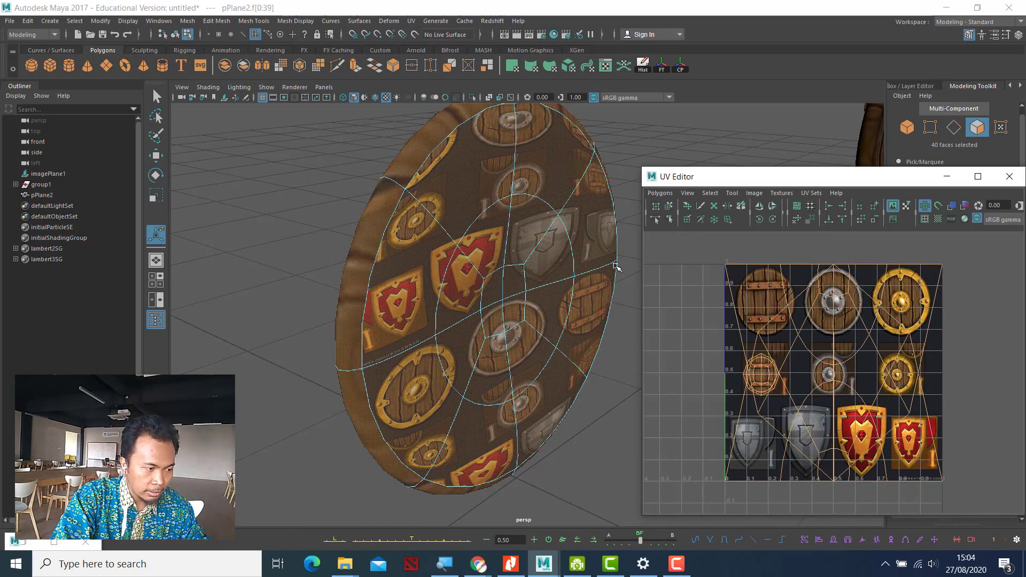
click(598, 244)
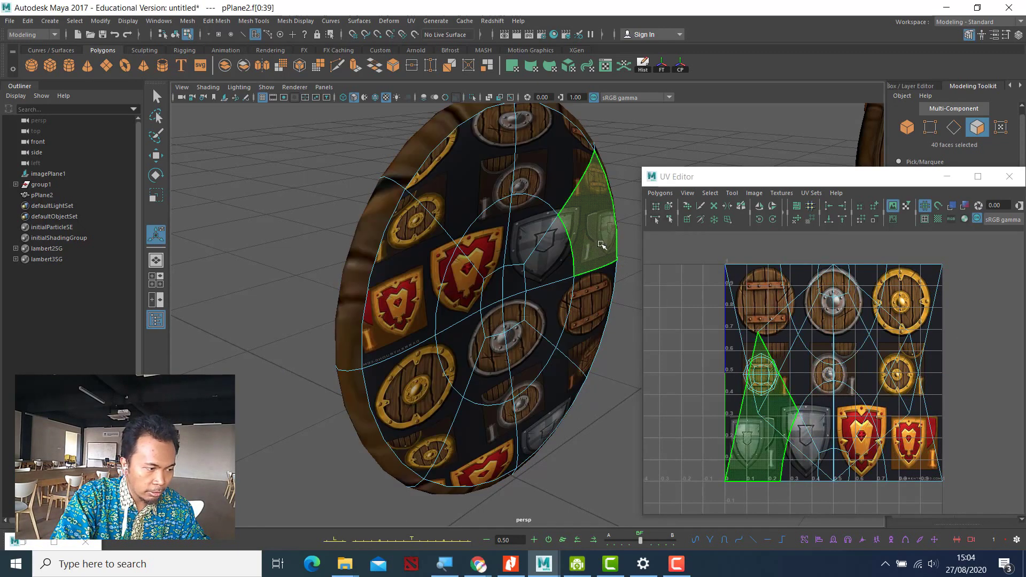
double_click(918, 280)
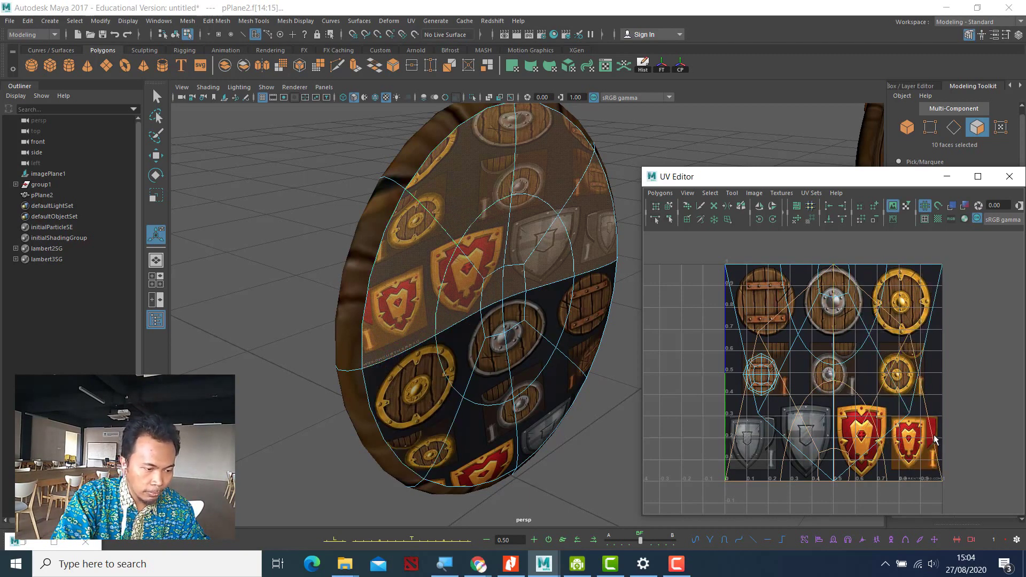
click(915, 467)
key(ctrl+z)
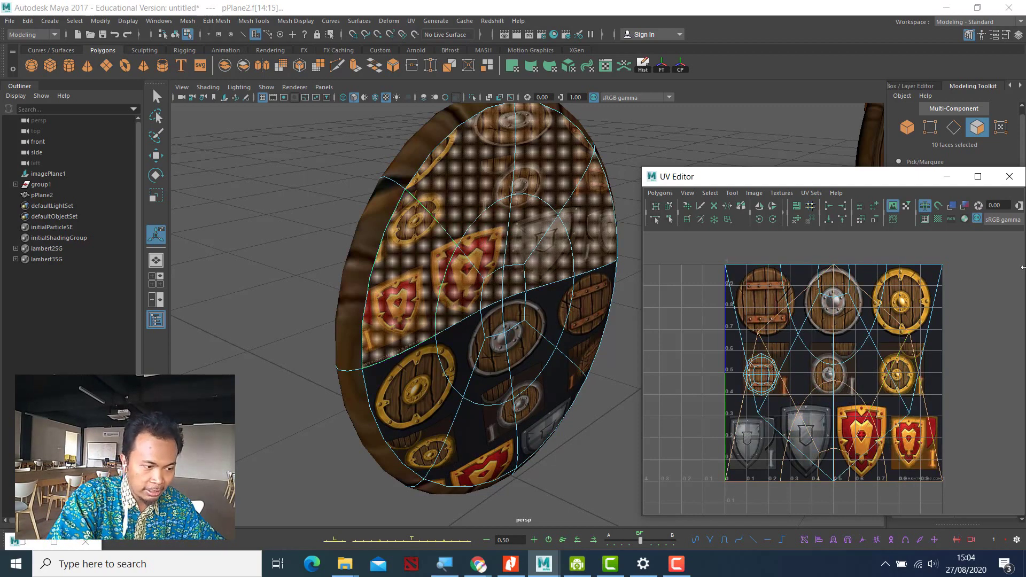
drag(859, 187, 803, 131)
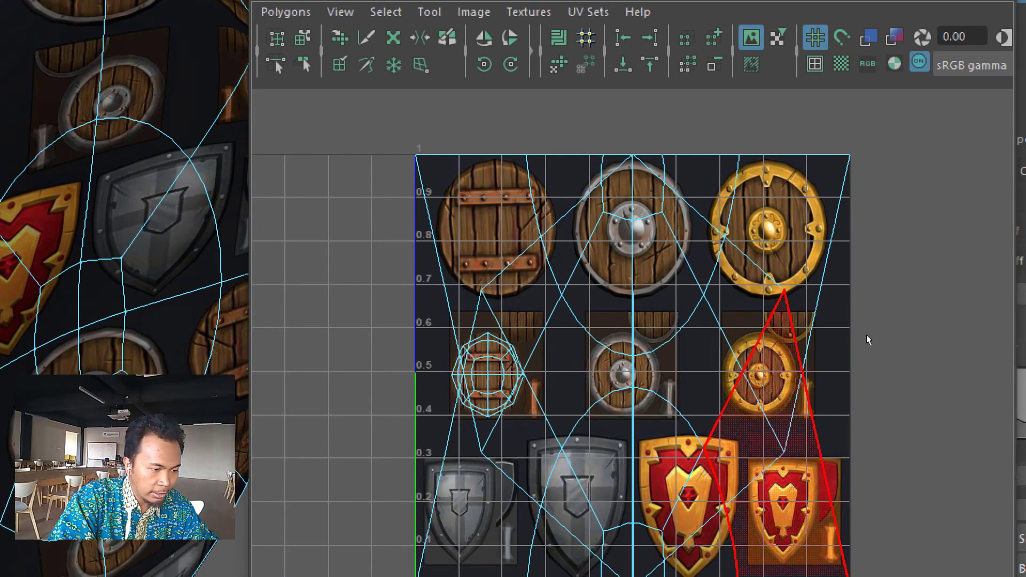
click(871, 402)
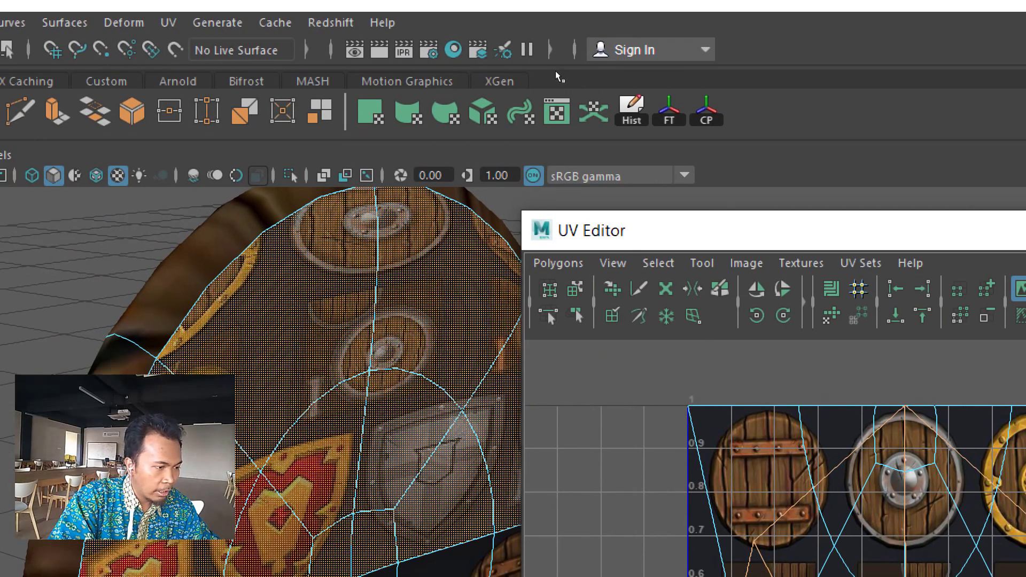
Step: Flip the upper half's UV shell vertically so it lies exactly over the lower half's shell
click(747, 263)
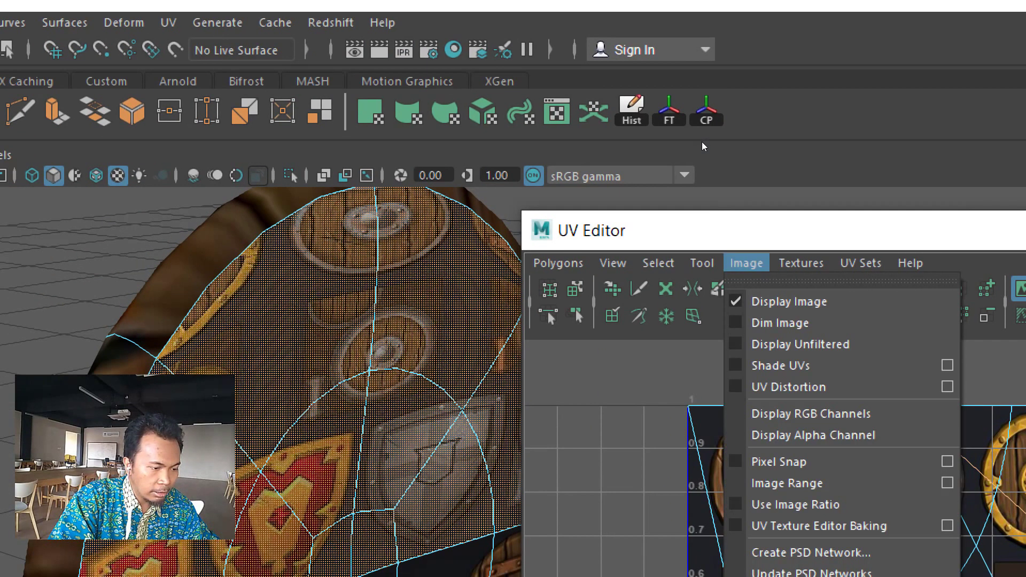
click(703, 117)
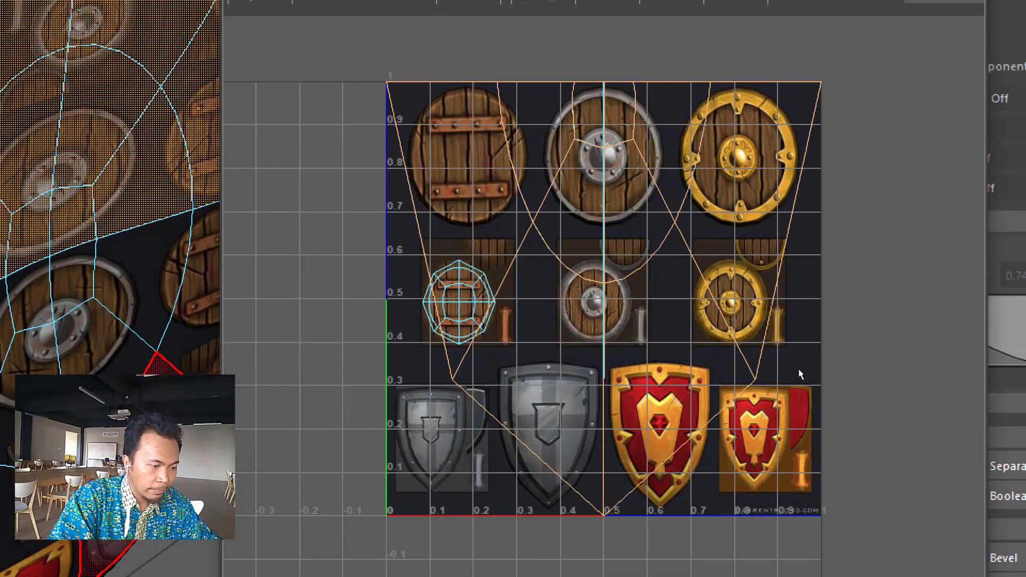
click(826, 276)
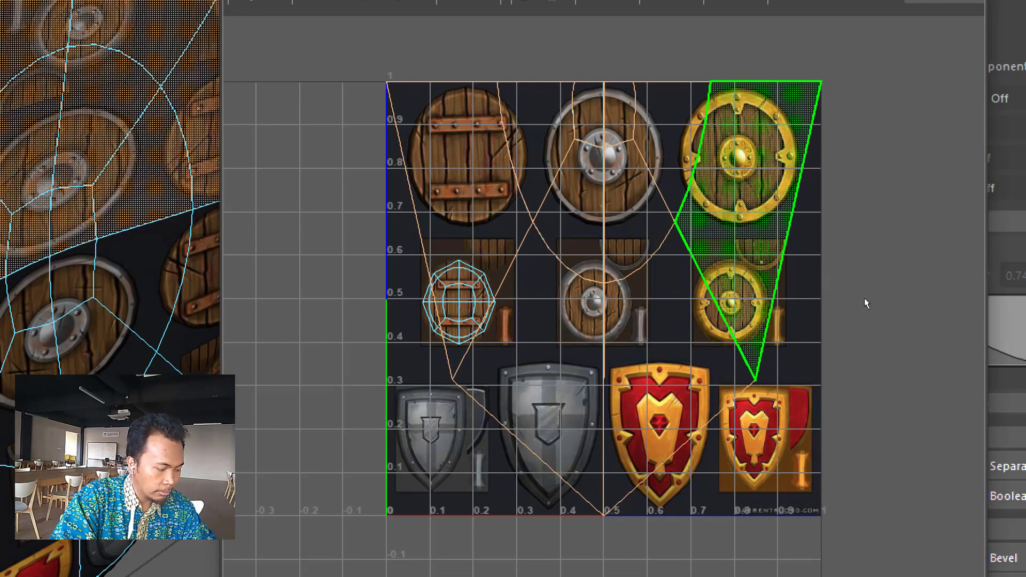
key(ctrl+z)
scroll(878, 290, up, 1)
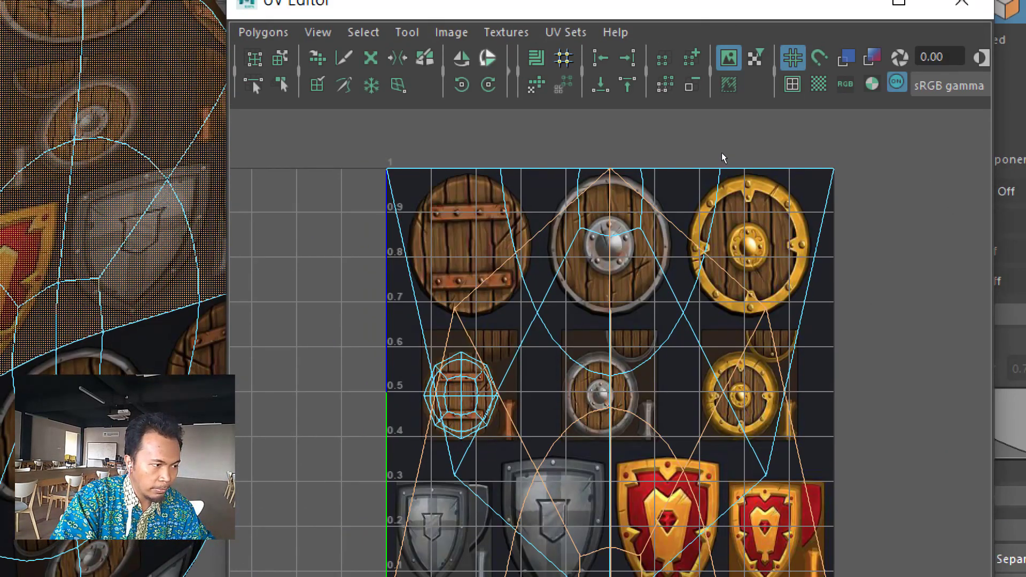
key(ctrl+z)
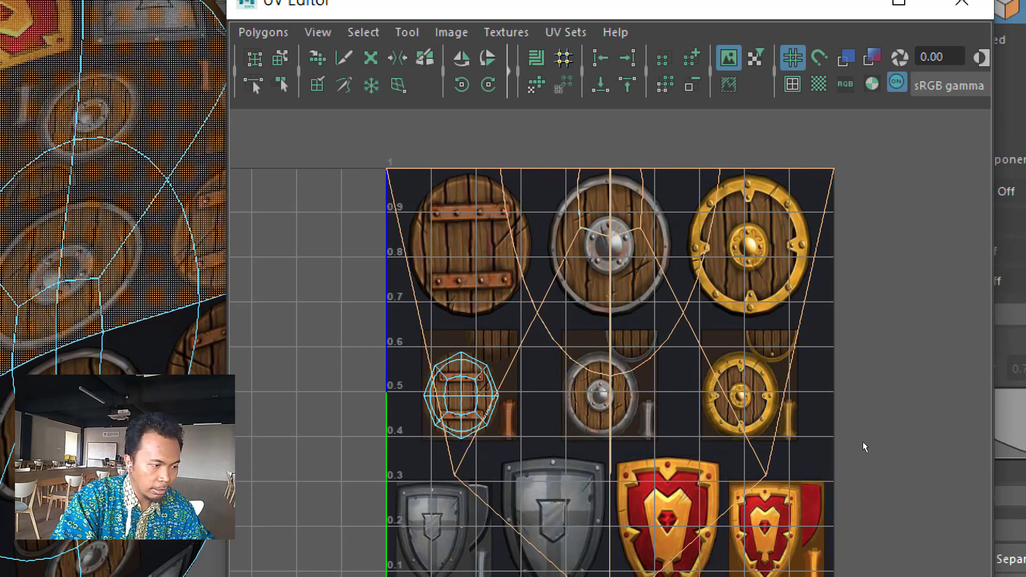
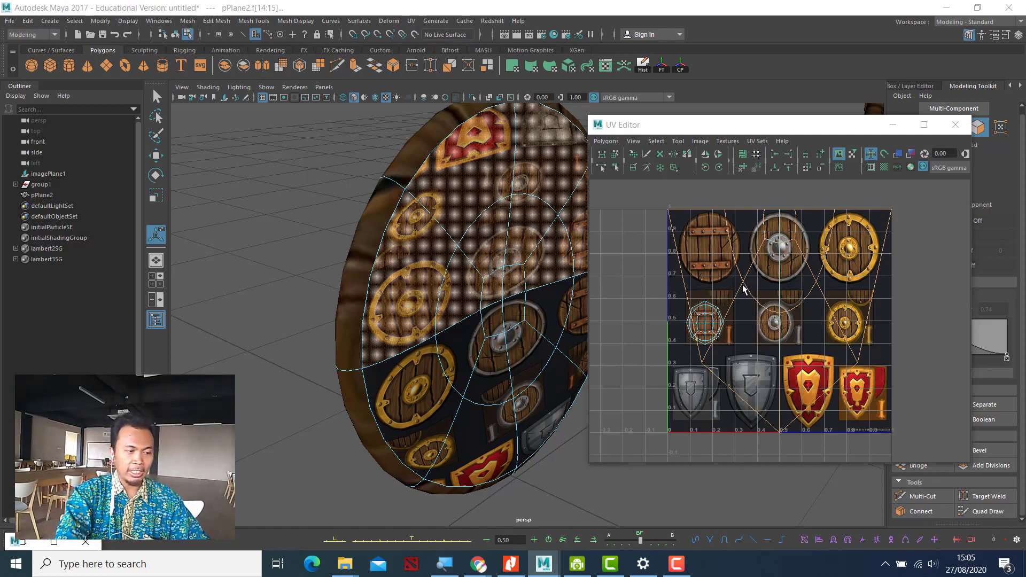
Step: Select the four faces at the centre of the shield's back and grow the selection to cover the whole back
click(434, 369)
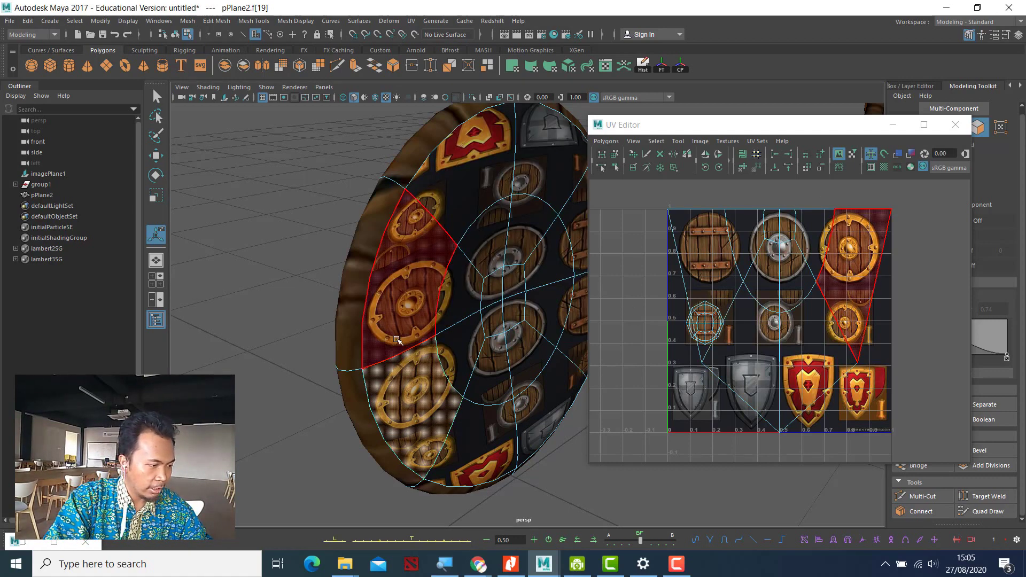
click(515, 319)
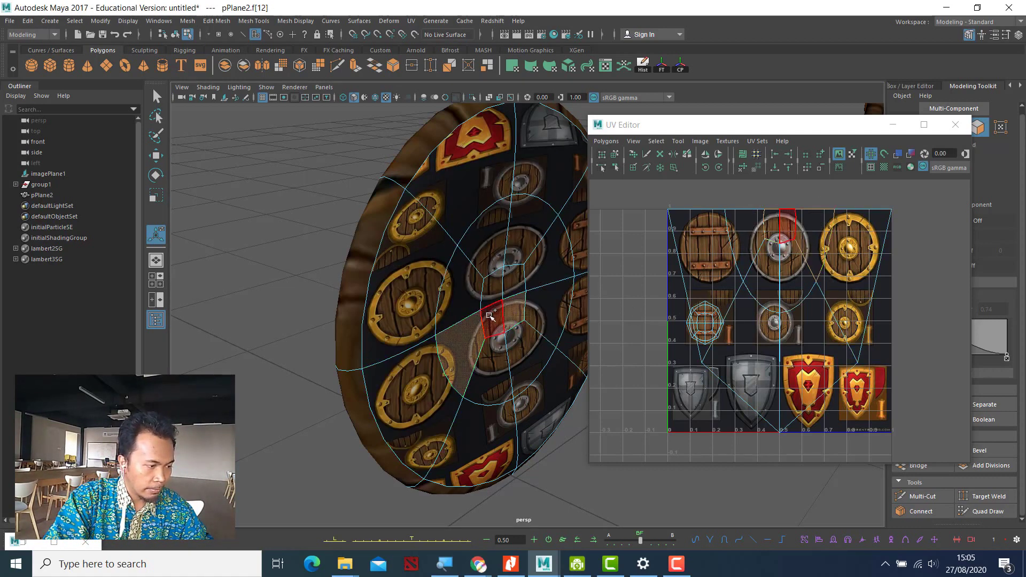
shift+click(498, 324)
shift+click(493, 293)
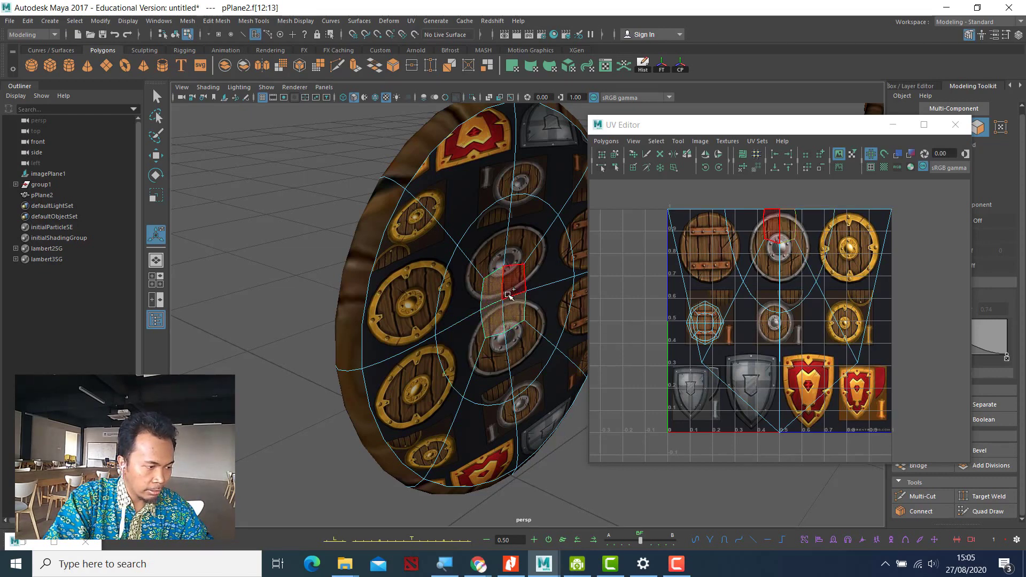
shift+click(509, 293)
key(shift+period)
key(shift+period)
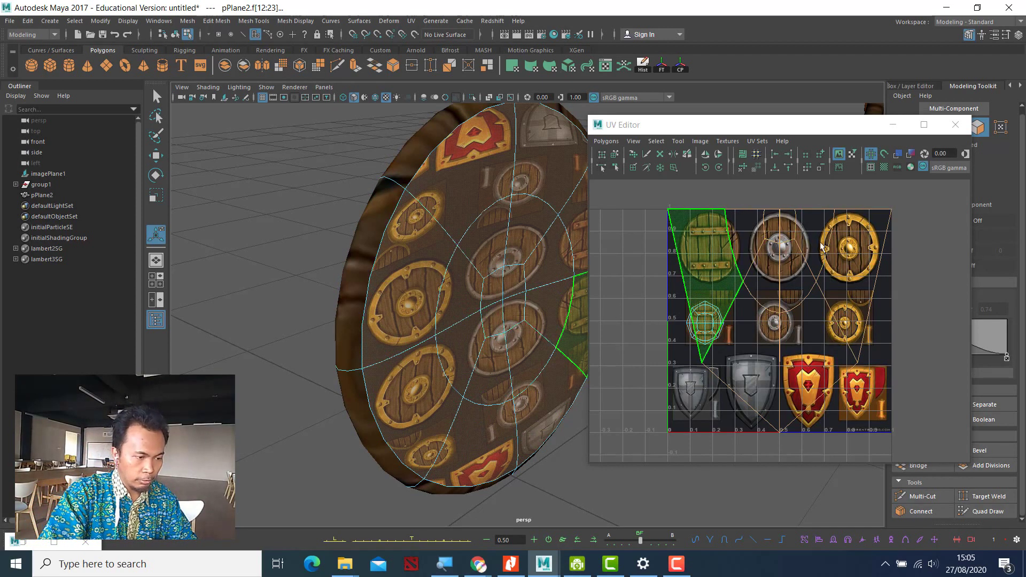
Step: Scale down the two overlapping UV shells uniformly and move them to the small plank patch above the small wooden shield
key(r)
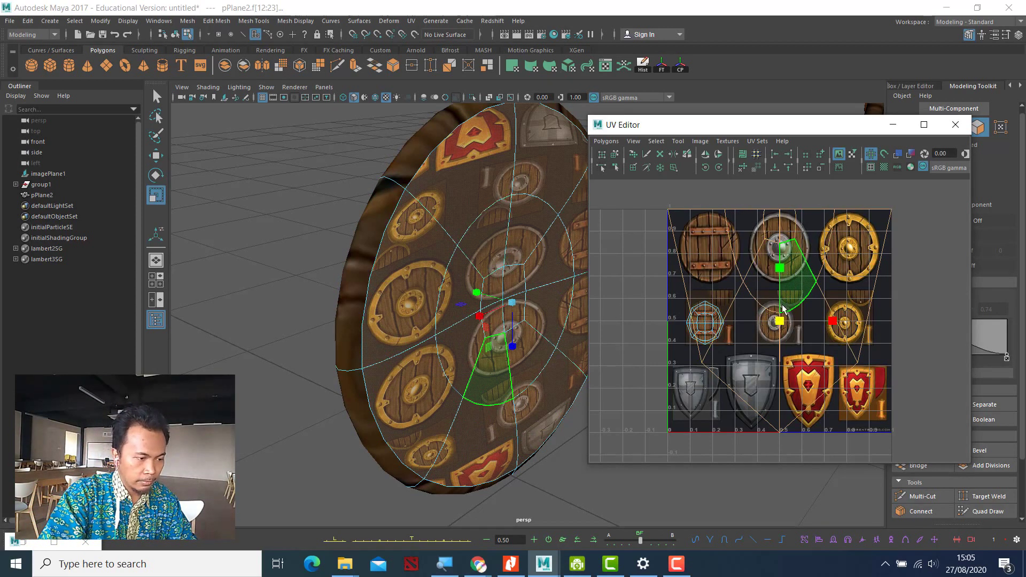
drag(779, 320, 730, 308)
scroll(784, 316, up, 4)
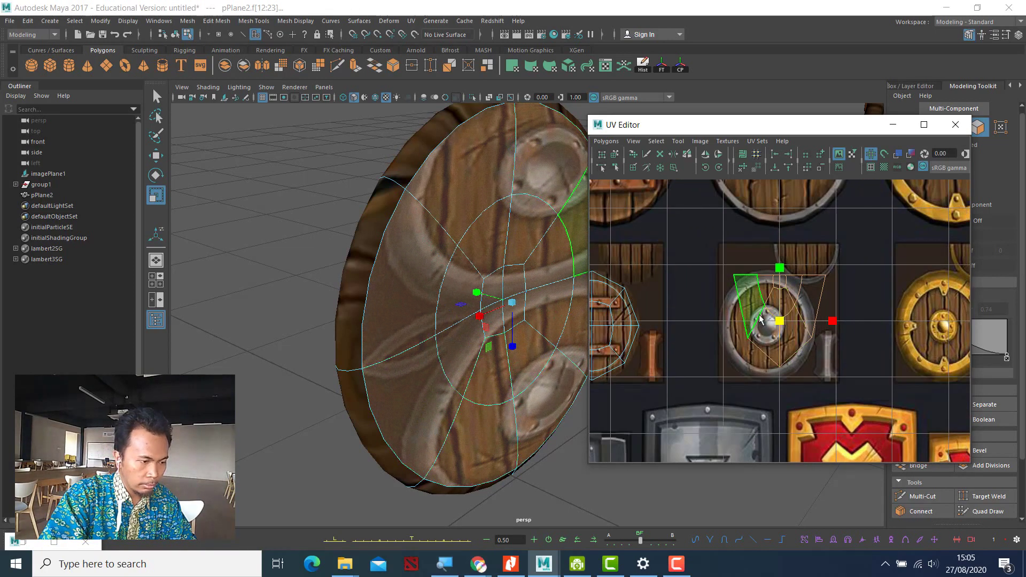
key(w)
click(786, 324)
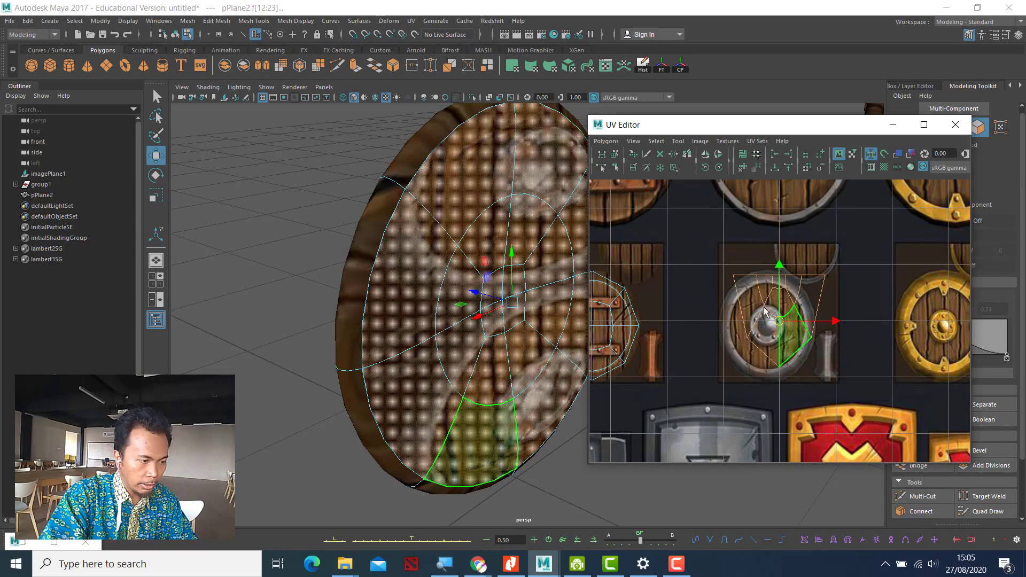
drag(786, 323, 627, 266)
key(r)
alt+middle_drag(673, 296, 834, 313)
scroll(835, 314, up, 2)
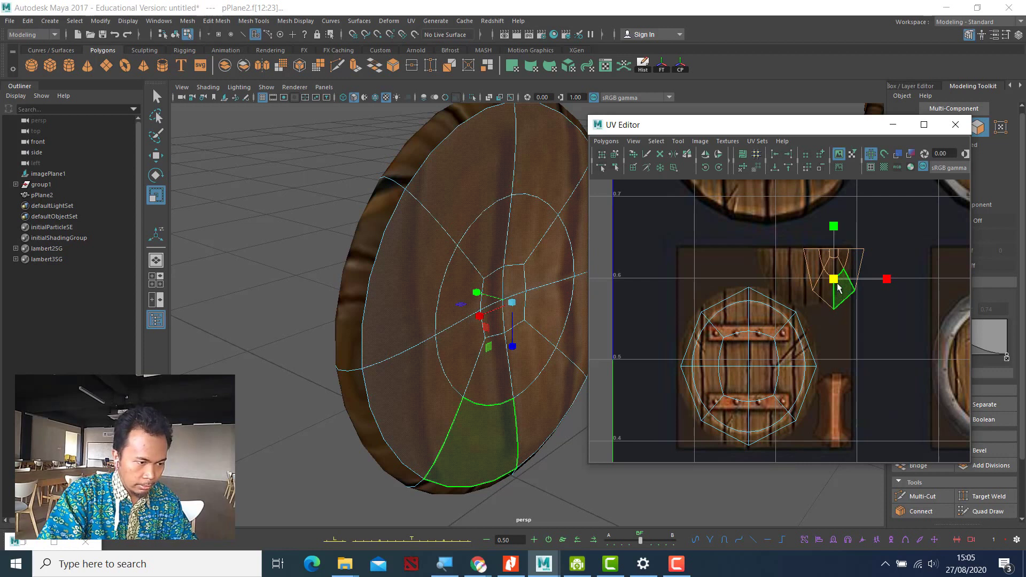
Step: Position the overlapping UV shells inside the plank patch, with their straight edge near the planks' upper border
key(w)
drag(835, 279, 810, 272)
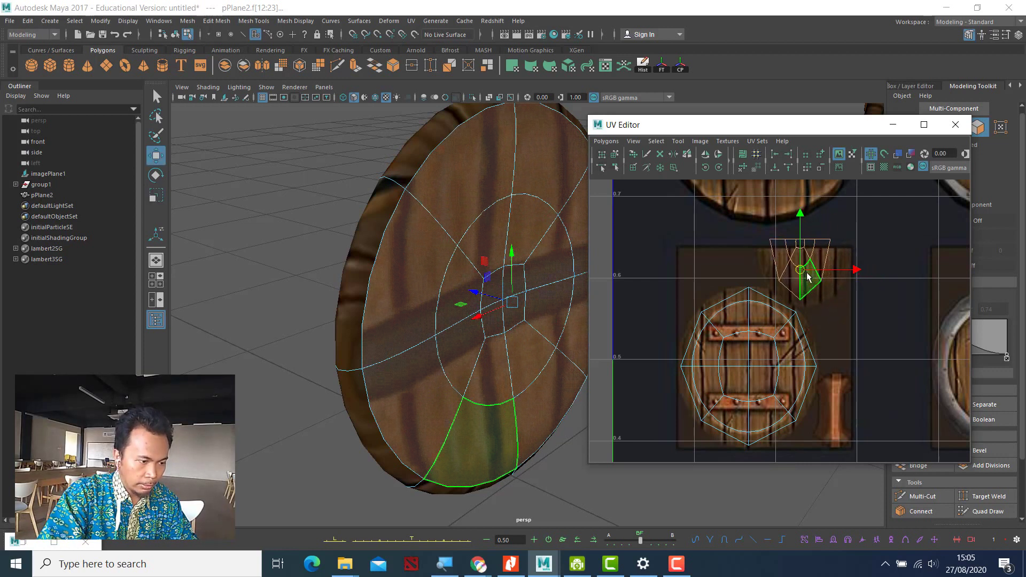
scroll(810, 276, up, 4)
alt+middle_drag(813, 279, 725, 444)
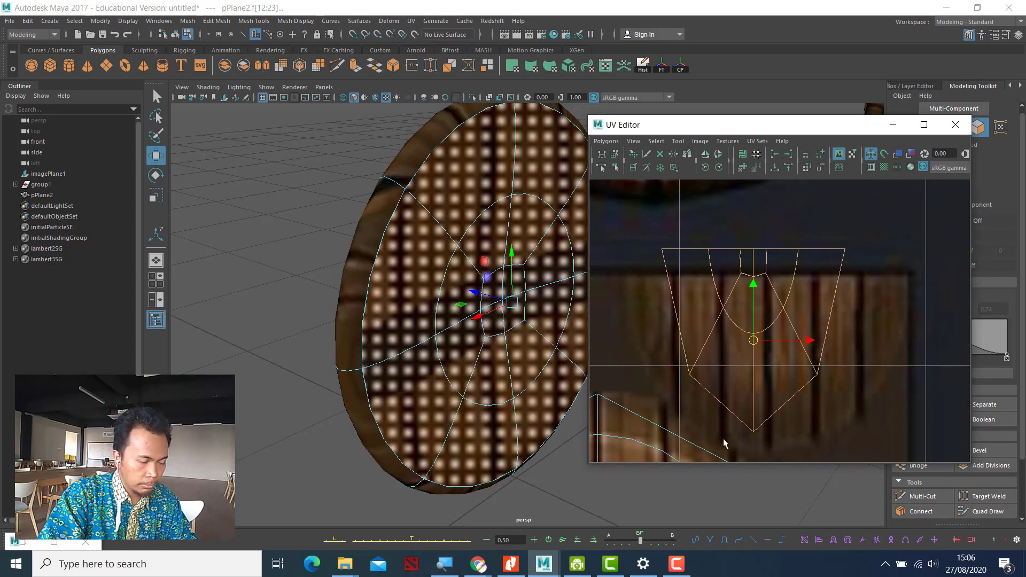
alt+middle_drag(752, 380, 781, 339)
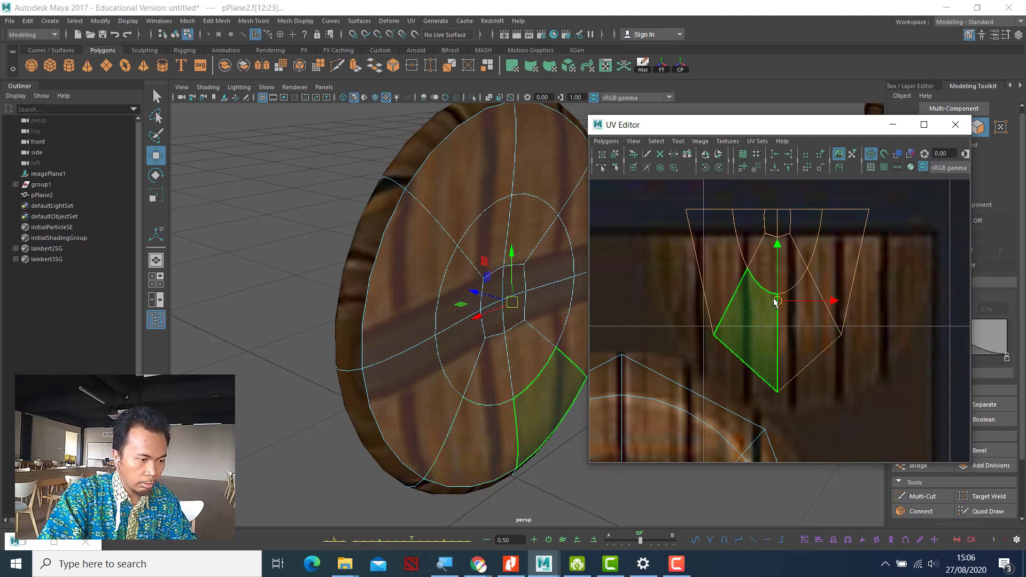
drag(788, 313, 794, 331)
Step: Scale the UV shells slightly in height and stretch them horizontally to span the width of the plank patch
key(r)
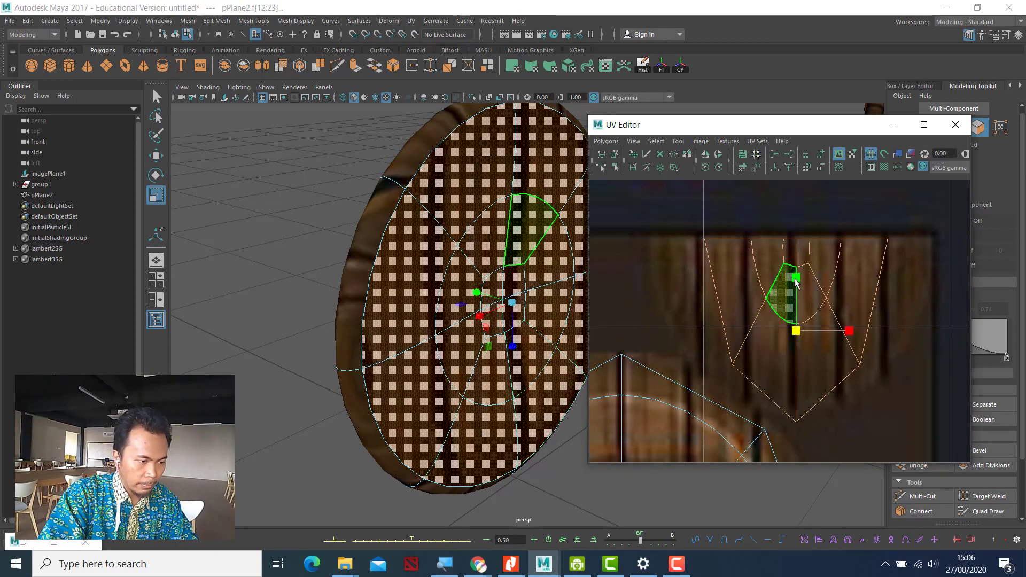
drag(795, 280, 796, 281)
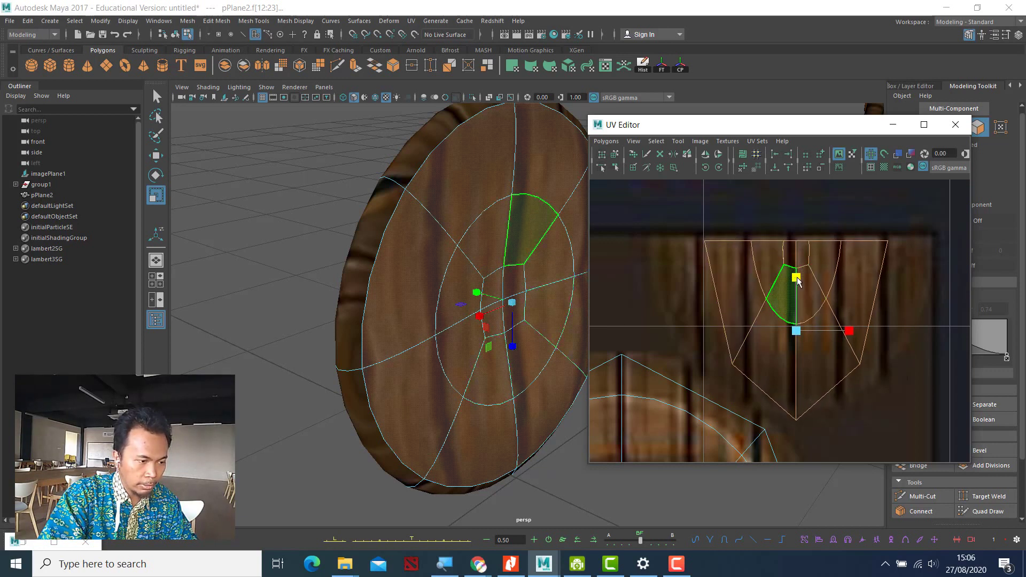
drag(796, 278, 801, 280)
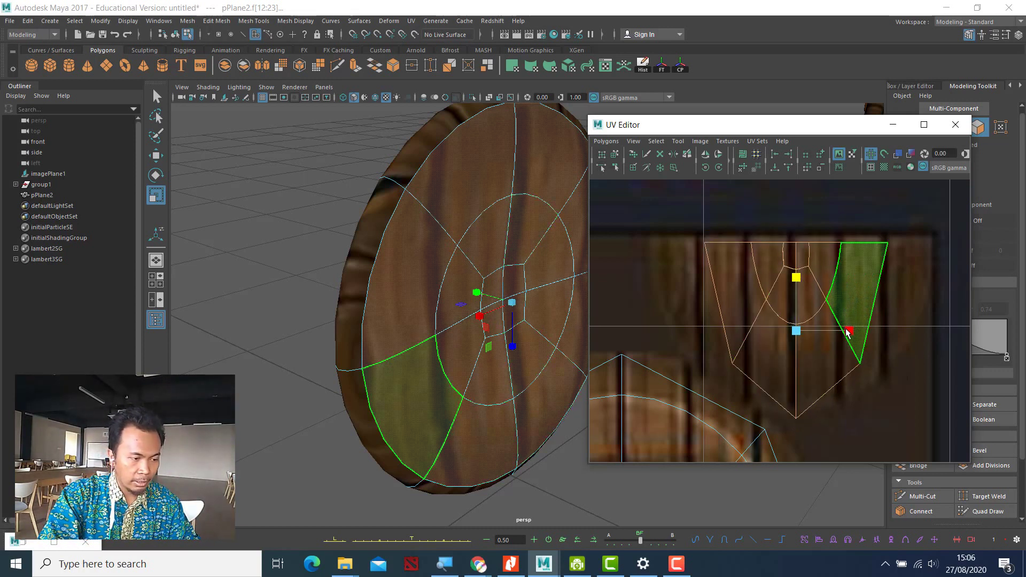
drag(850, 331, 871, 331)
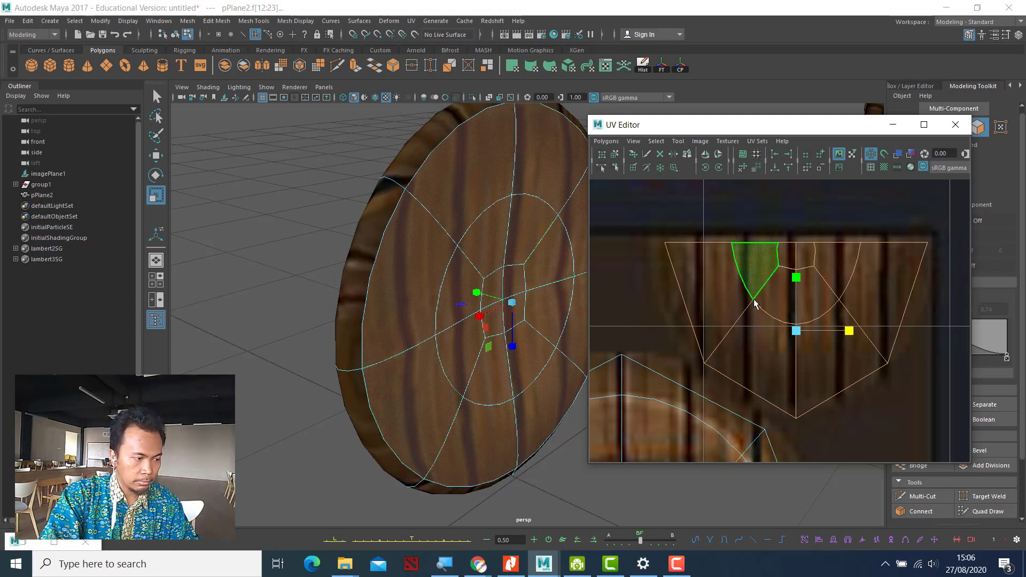
Step: Clear the selection and compare the plank texture on the shield's back with smooth mesh preview on and off
click(285, 181)
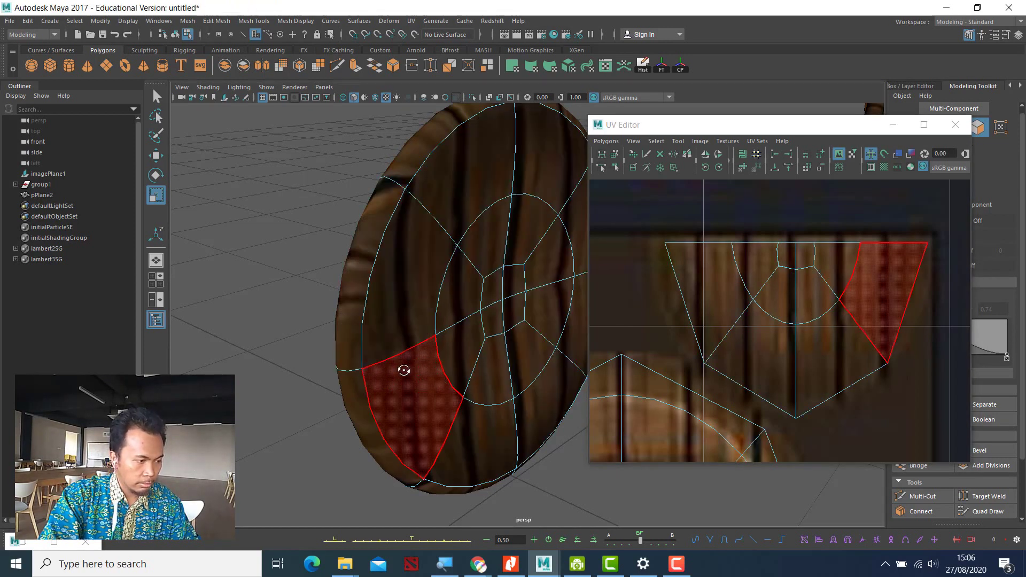
alt+drag(404, 370, 375, 368)
key(1)
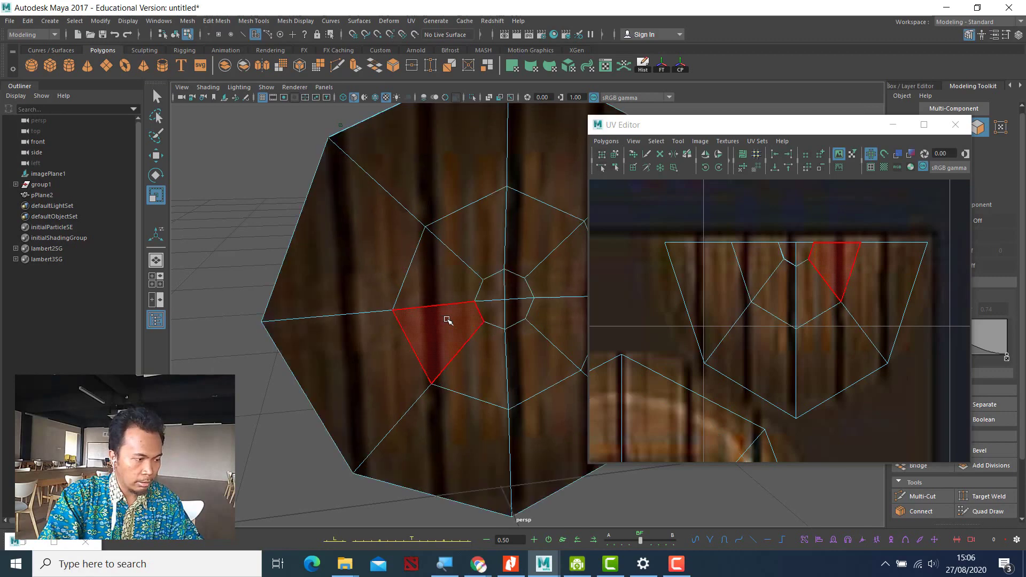
key(3)
key(1)
key(3)
key(1)
key(3)
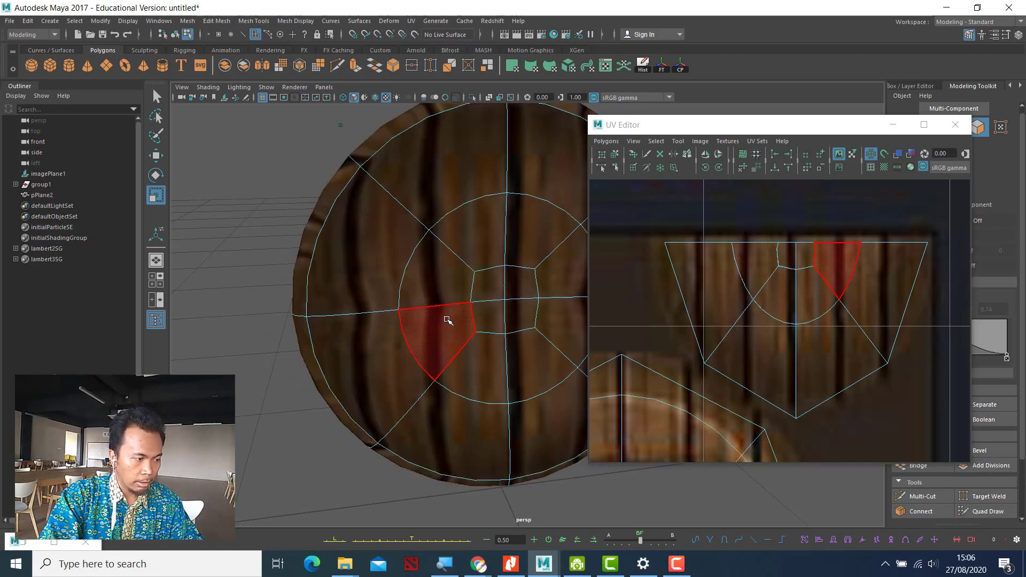
key(1)
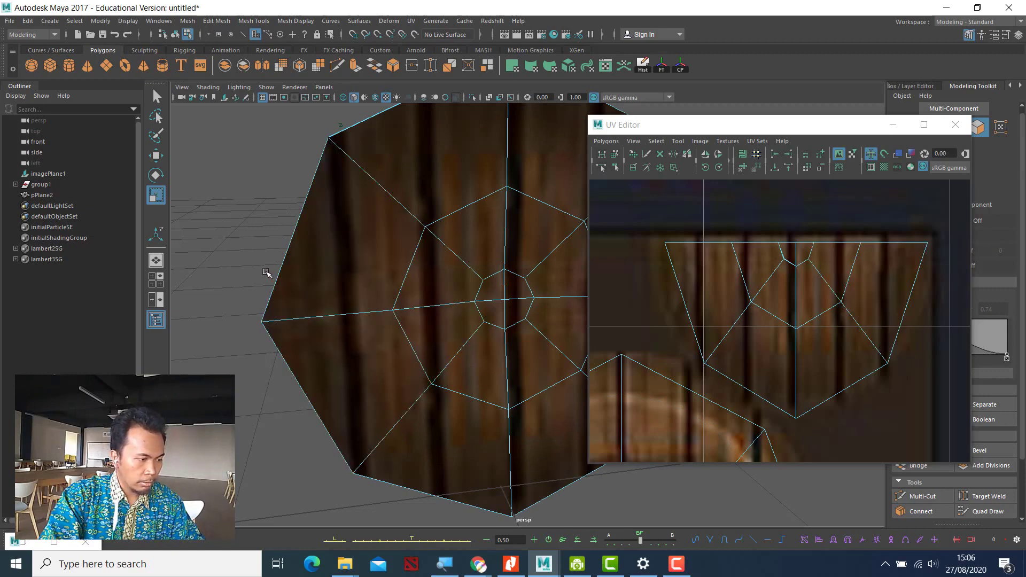
key(3)
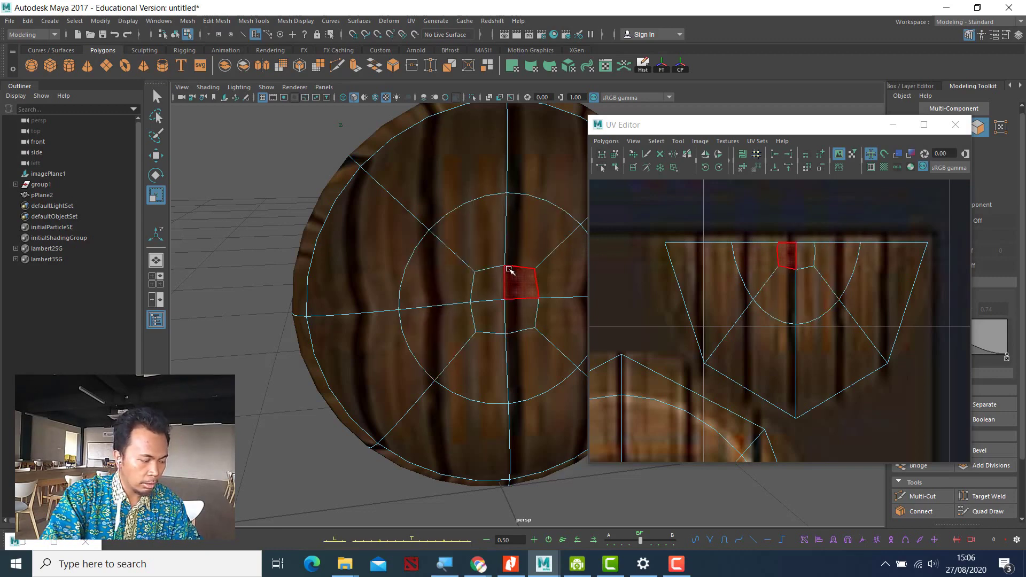
key(1)
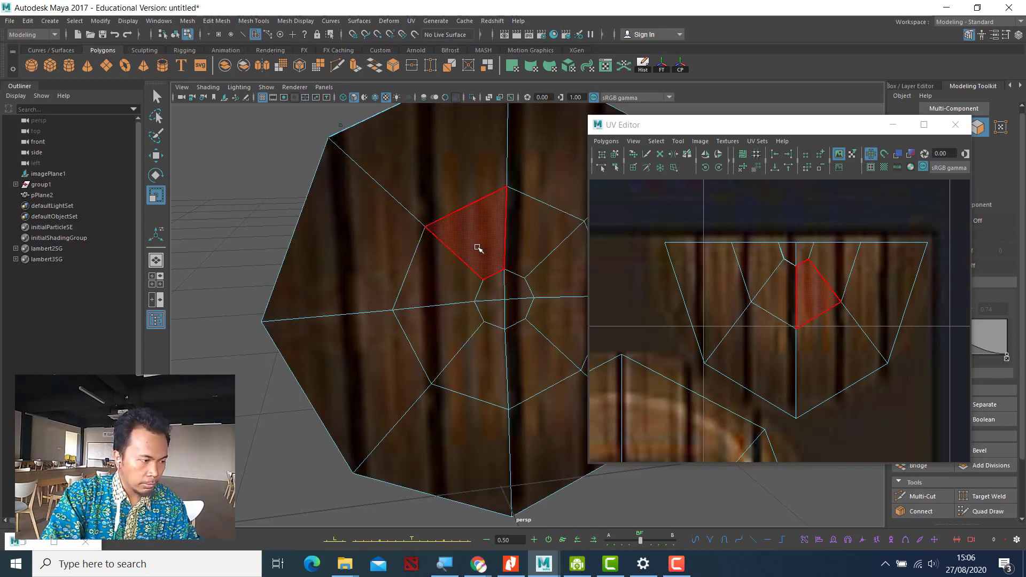
Step: Try to scale the four centre faces of the shield's back together with their surrounding ring uniformly
double_click(478, 249)
click(479, 278)
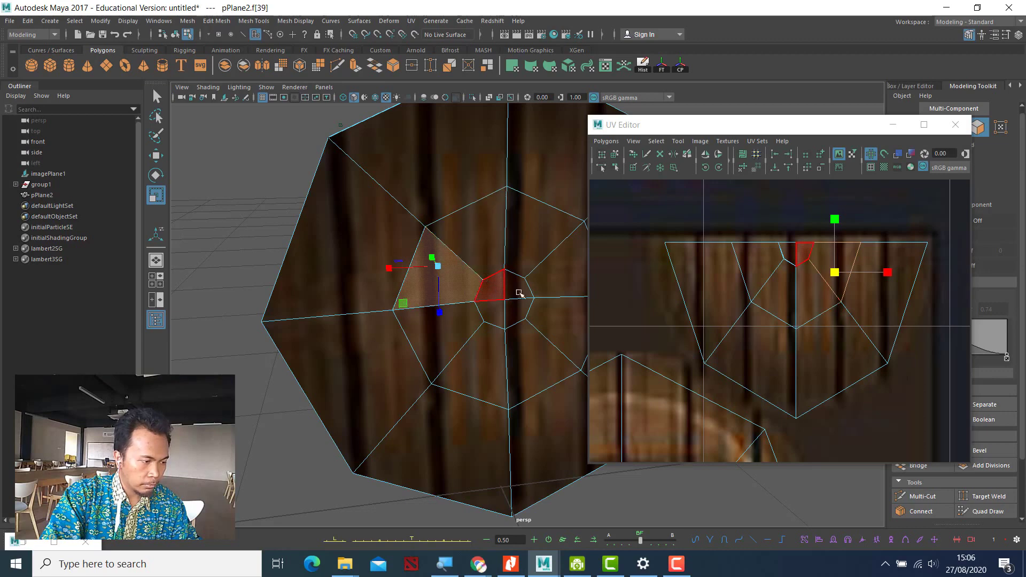
double_click(494, 298)
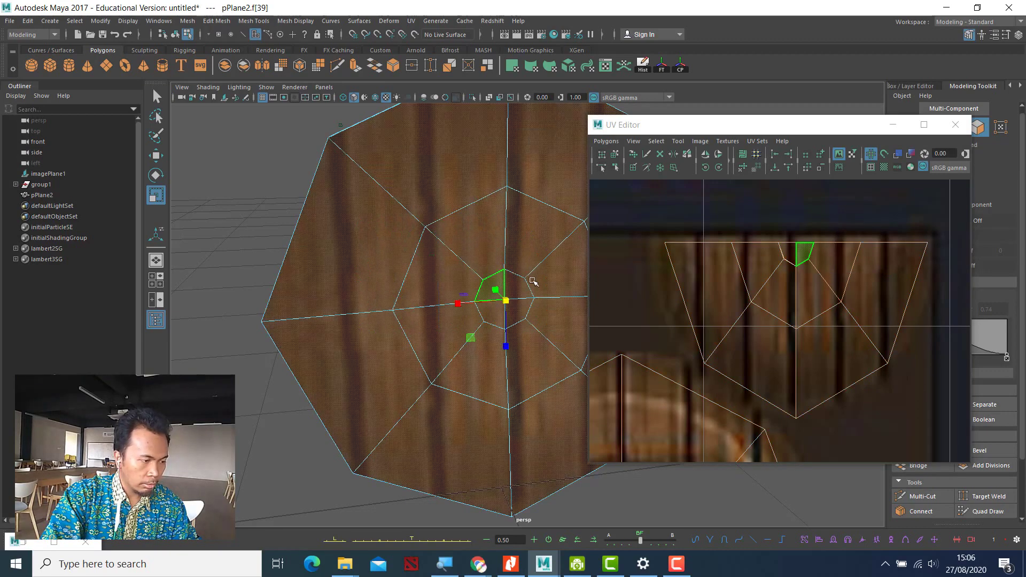
click(521, 293)
shift+click(500, 296)
shift+click(501, 309)
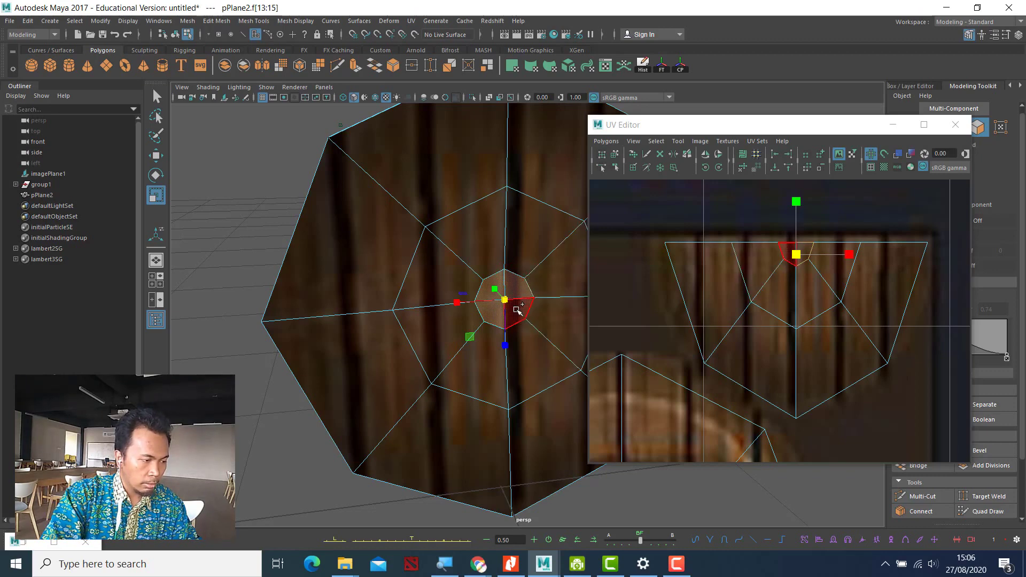
shift+click(528, 310)
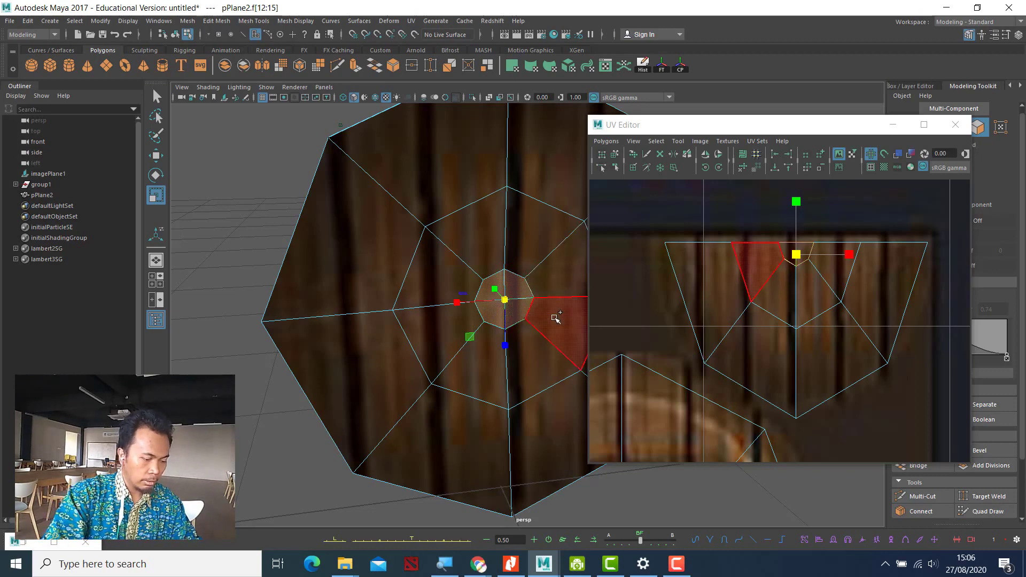
key(shift+period)
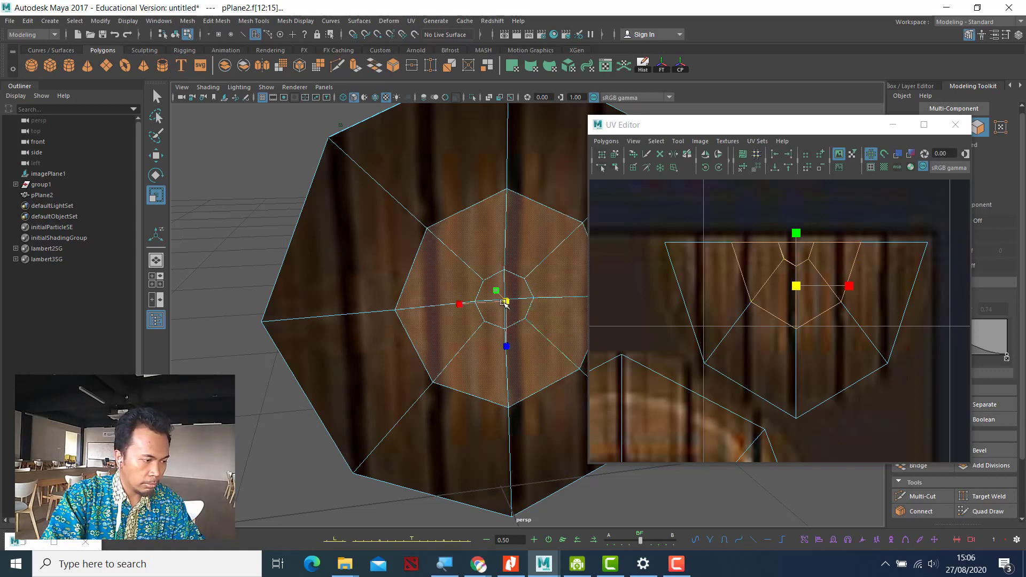
mouse_move(504, 303)
mouse_down()
mouse_move(480, 302)
mouse_move(522, 312)
mouse_up()
Step: Turn smooth mesh preview back on for the shield and clear the face selection
key(3)
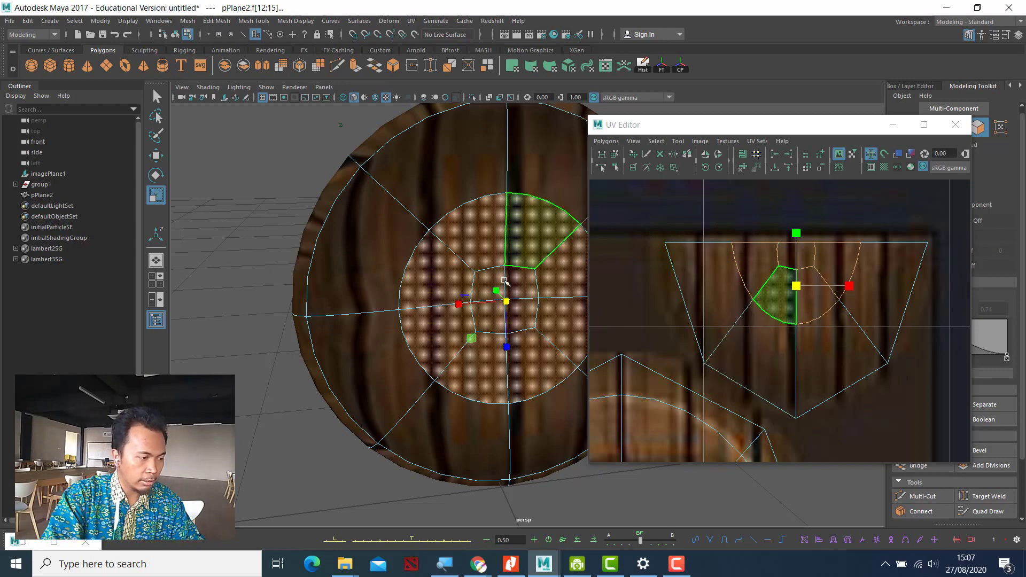
click(346, 178)
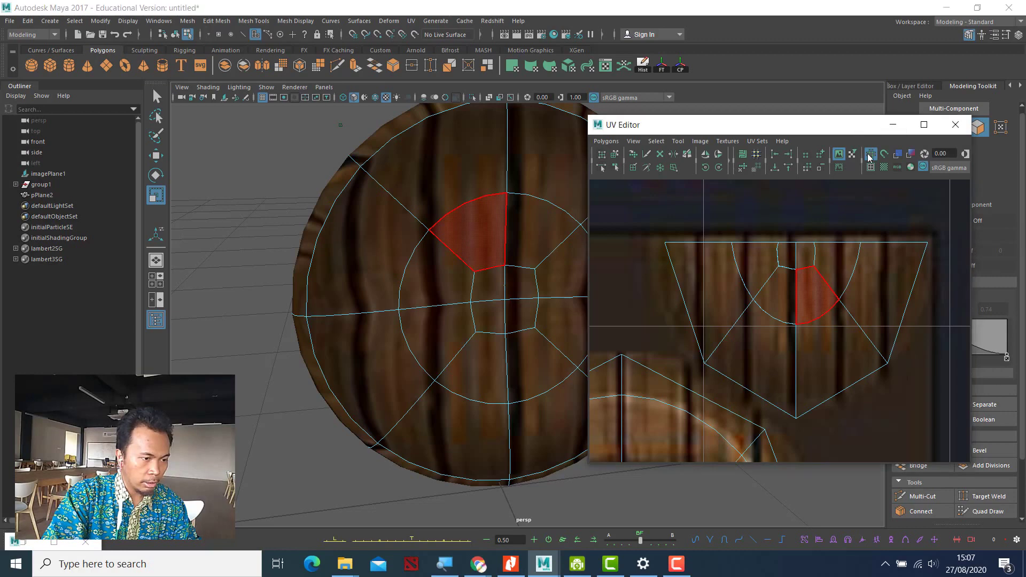
Step: Return to object selection, clear the selected shield face and minimize the UV Editor
drag(865, 125, 878, 157)
click(907, 126)
click(276, 156)
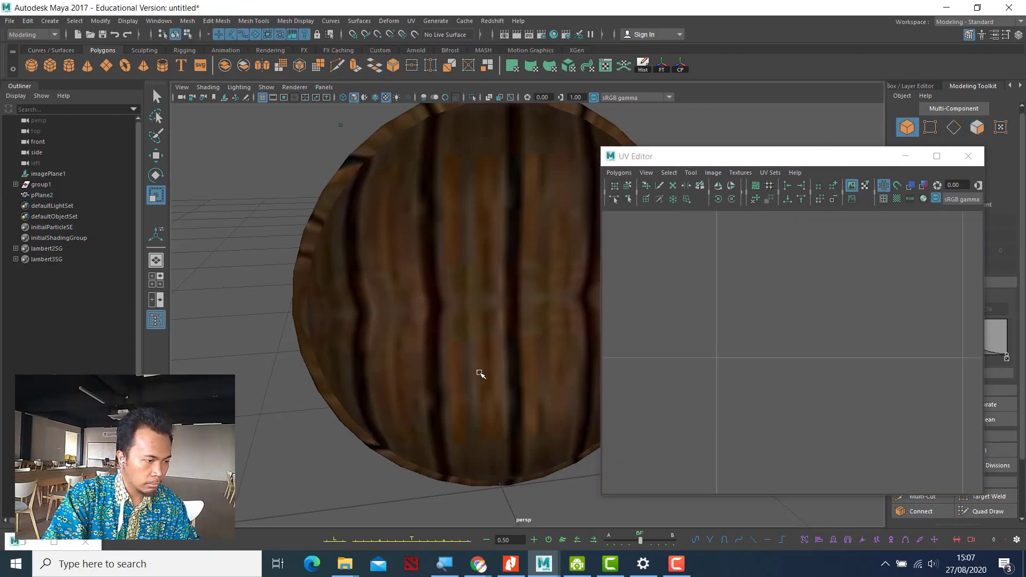
mouse_move(434, 376)
alt+mouse_down()
mouse_move(468, 357)
mouse_move(483, 367)
mouse_move(448, 367)
alt+mouse_up()
click(905, 156)
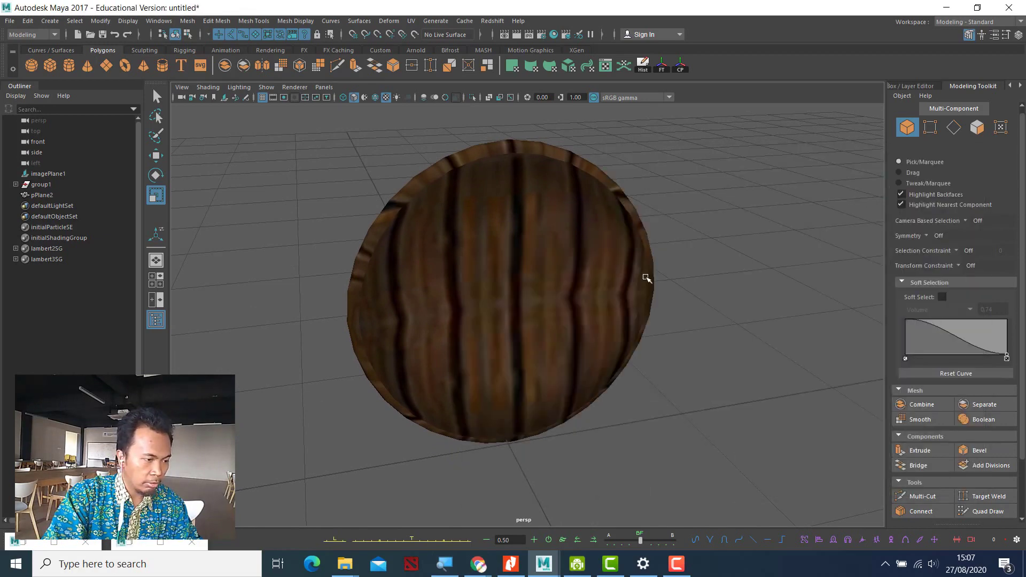
Step: Examine the wood texture on the shield's front, back and rim from several angles against the reference image
alt+drag(648, 279, 300, 326)
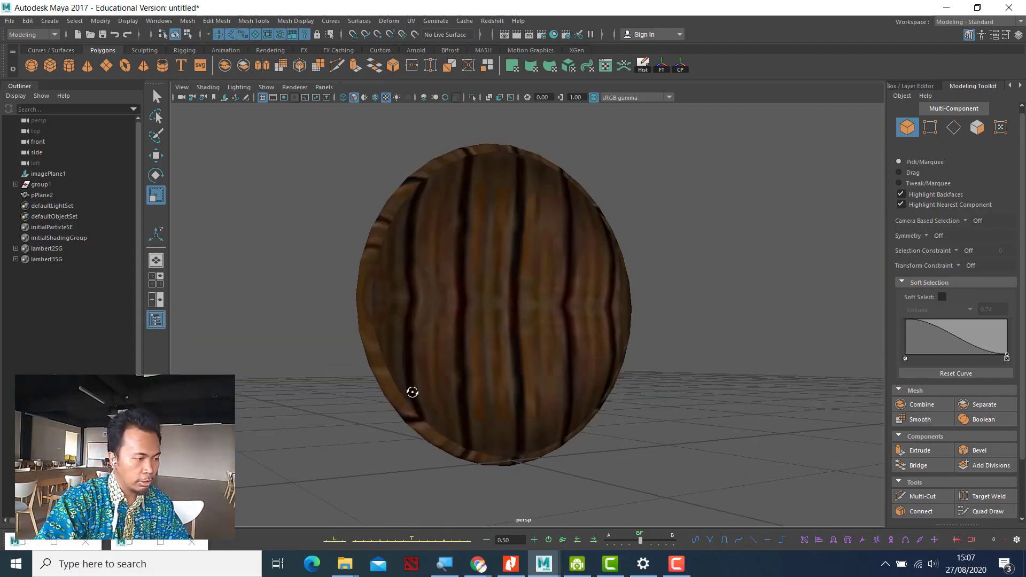
alt+drag(412, 394, 544, 199)
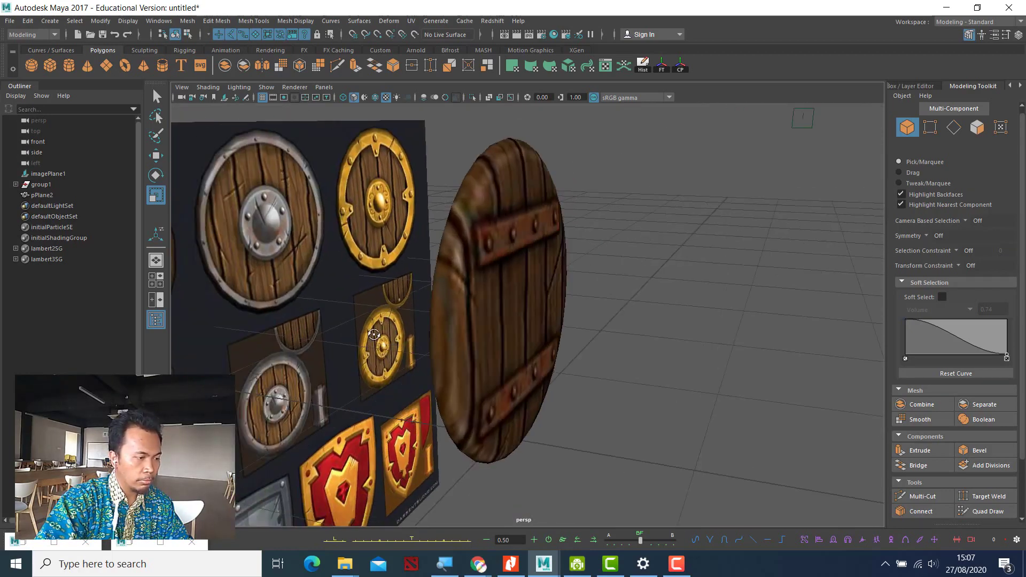
mouse_move(342, 331)
alt+mouse_down()
mouse_move(240, 329)
mouse_move(255, 337)
alt+mouse_up()
alt+drag(594, 206, 703, 312)
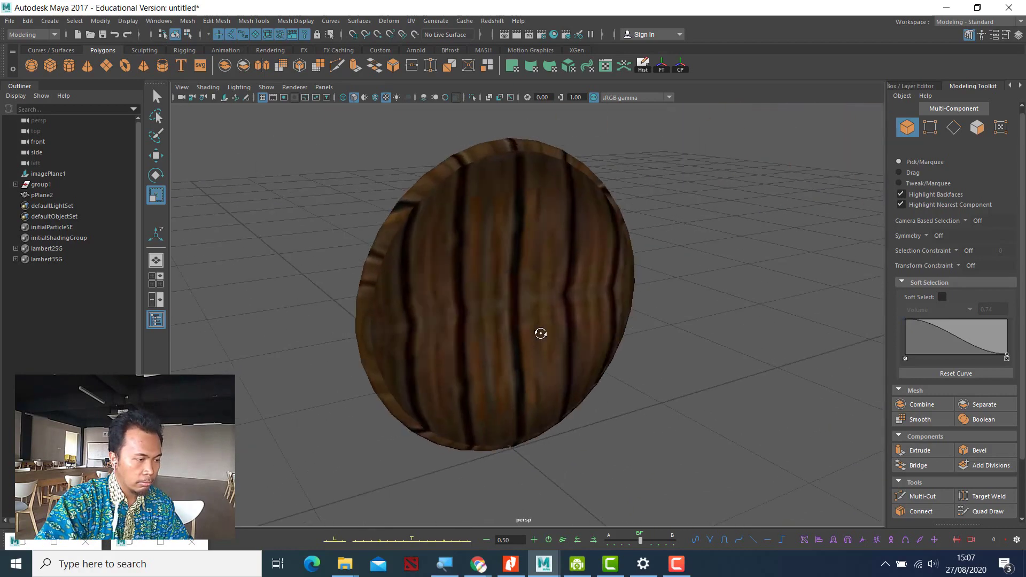
alt+drag(541, 334, 495, 290)
click(486, 229)
mouse_move(486, 229)
alt+mouse_down()
mouse_move(504, 232)
mouse_move(585, 305)
alt+mouse_up()
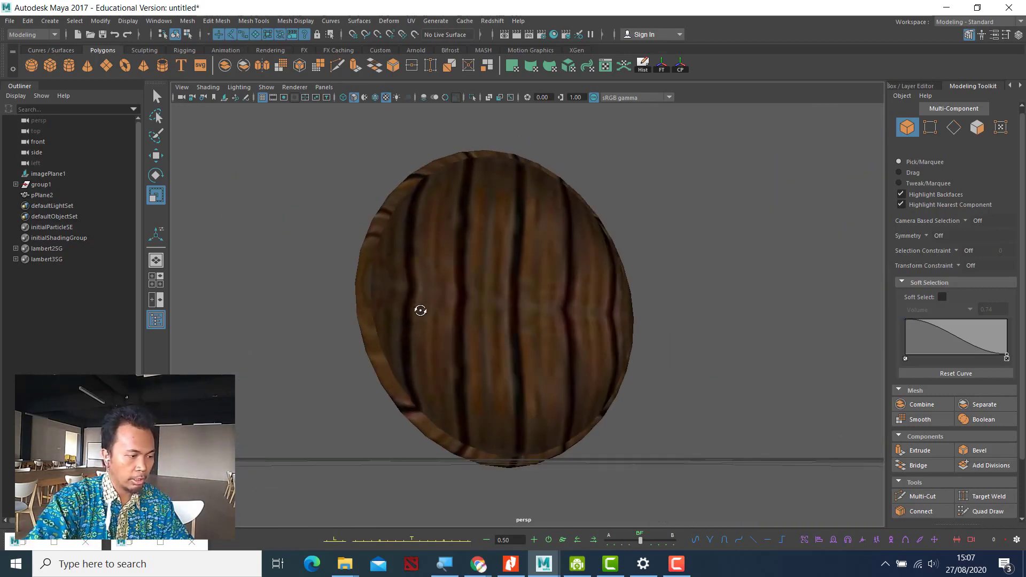
mouse_move(419, 309)
alt+mouse_down()
mouse_move(424, 321)
mouse_move(525, 265)
alt+mouse_up()
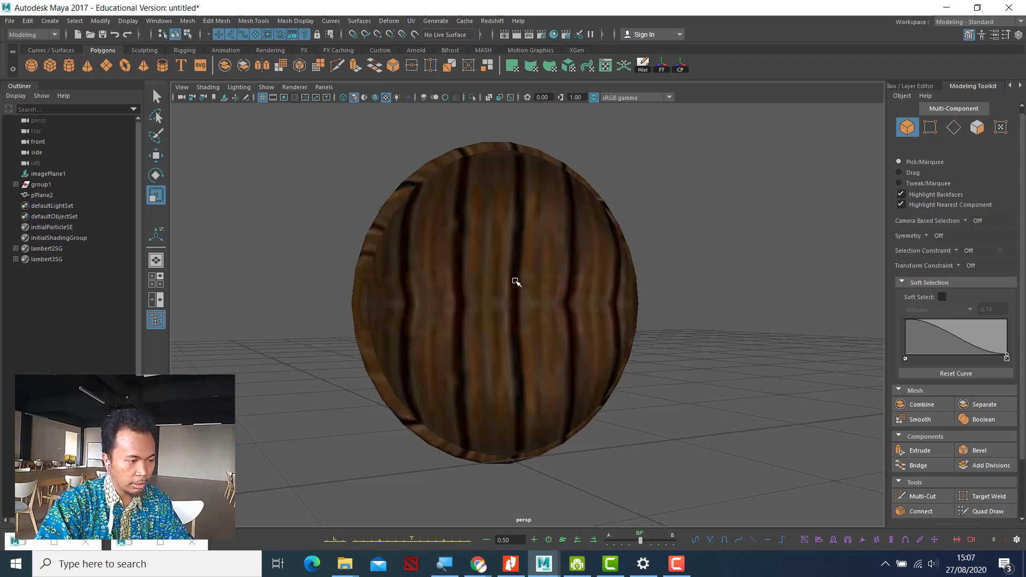
alt+drag(516, 282, 526, 337)
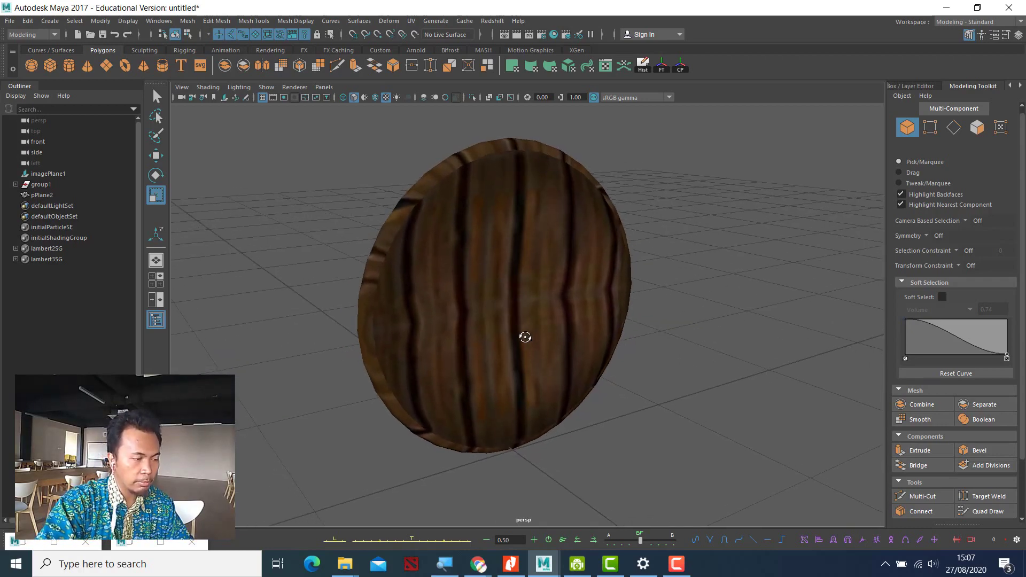
alt+drag(568, 298, 536, 301)
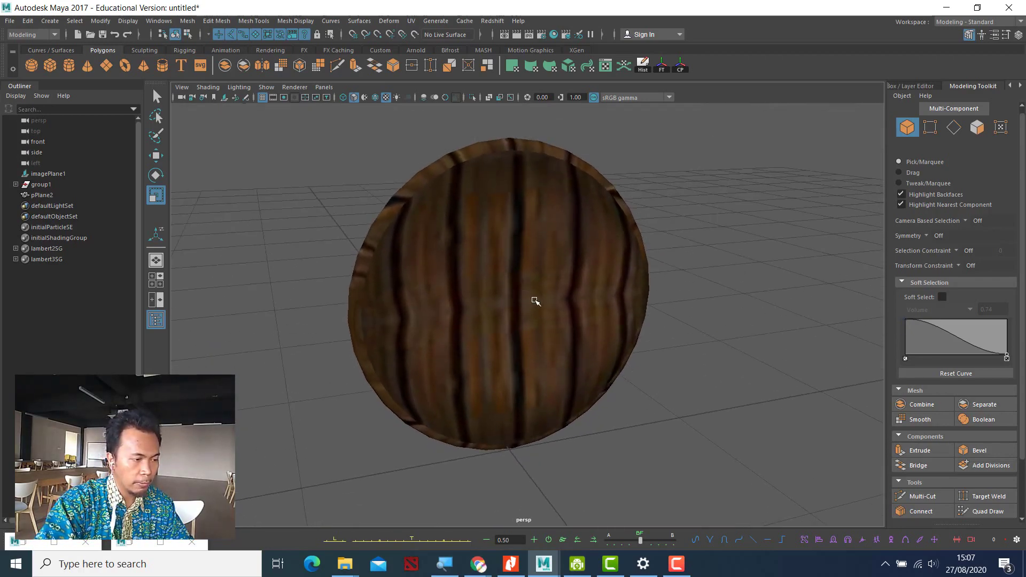
alt+drag(546, 345, 580, 344)
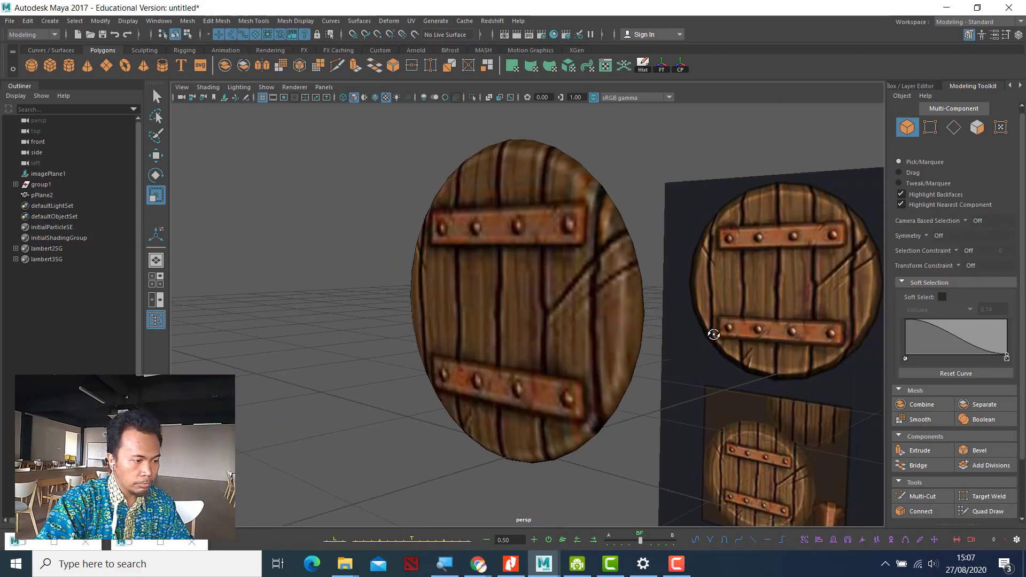
alt+drag(712, 336, 644, 278)
alt+drag(730, 282, 738, 388)
alt+drag(796, 400, 522, 417)
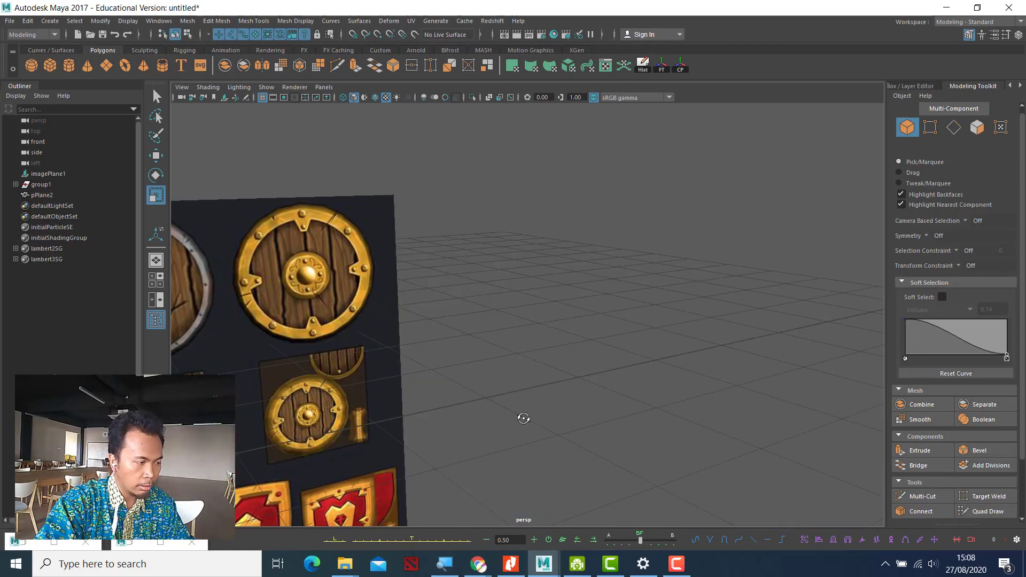
Step: Examine the upper metal strip on the finished example shield and compare it with the new shield
alt+right_drag(522, 417, 332, 427)
alt+middle_drag(348, 425, 746, 381)
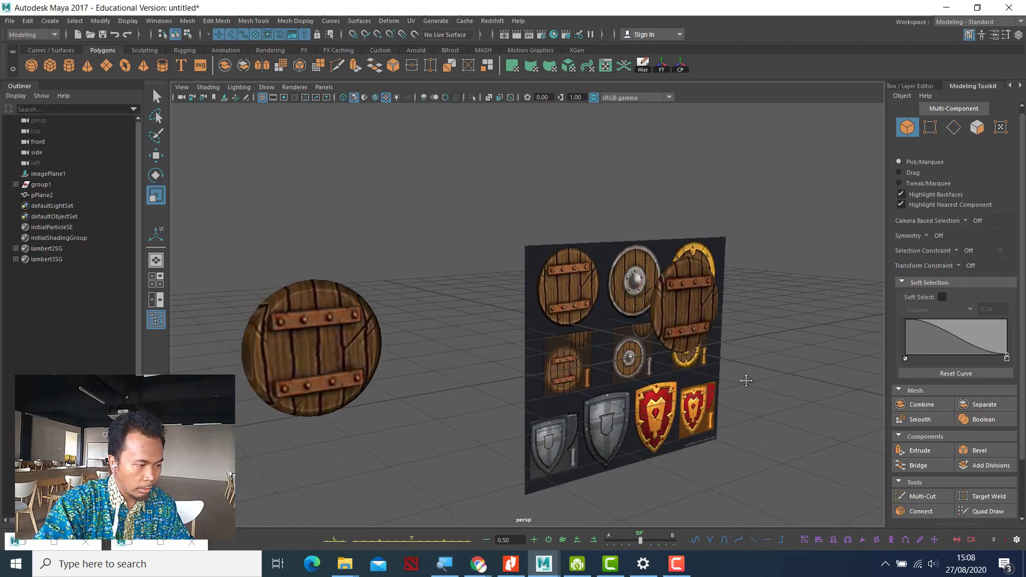
click(721, 296)
click(316, 319)
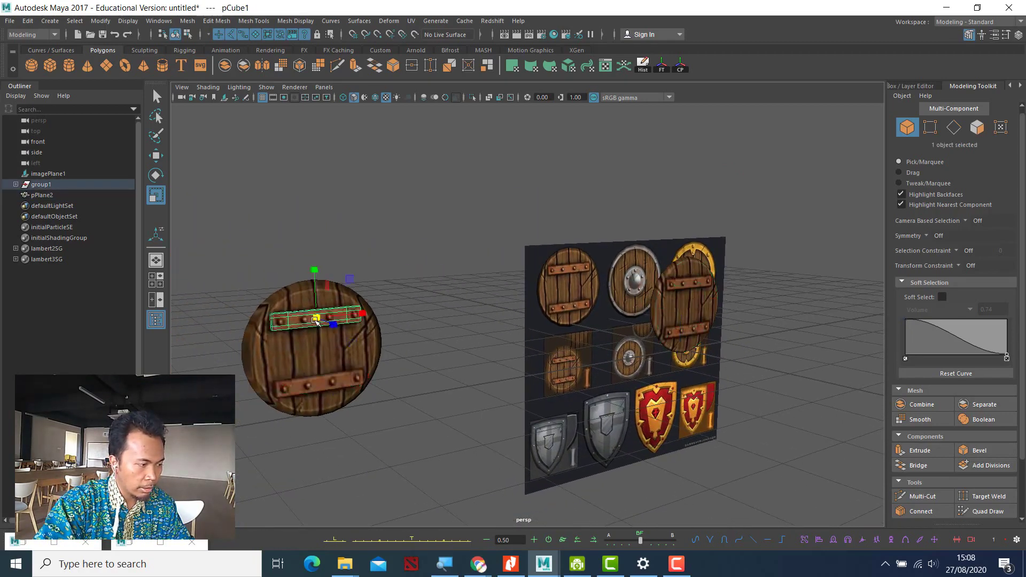
alt+drag(615, 416, 581, 417)
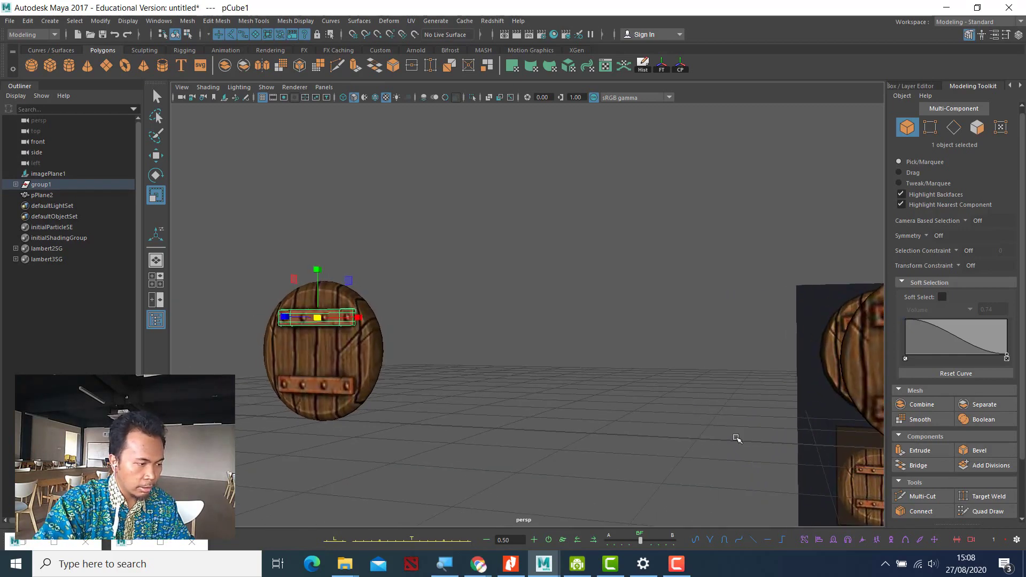
alt+middle_drag(737, 439, 612, 414)
alt+drag(612, 415, 539, 386)
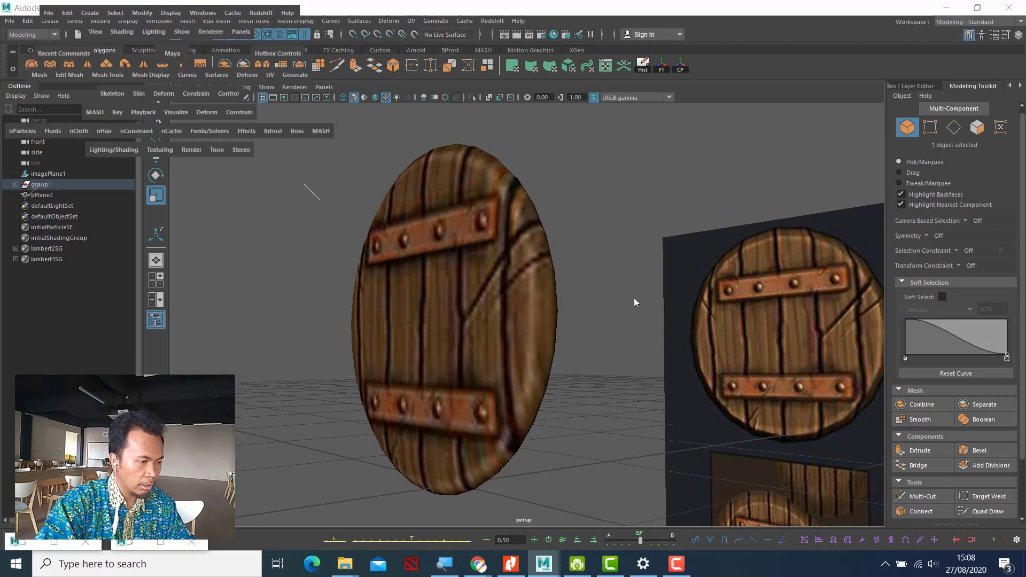
Step: Switch to the front view and display the shield disc shaded over the reference image
key(space)
key(space)
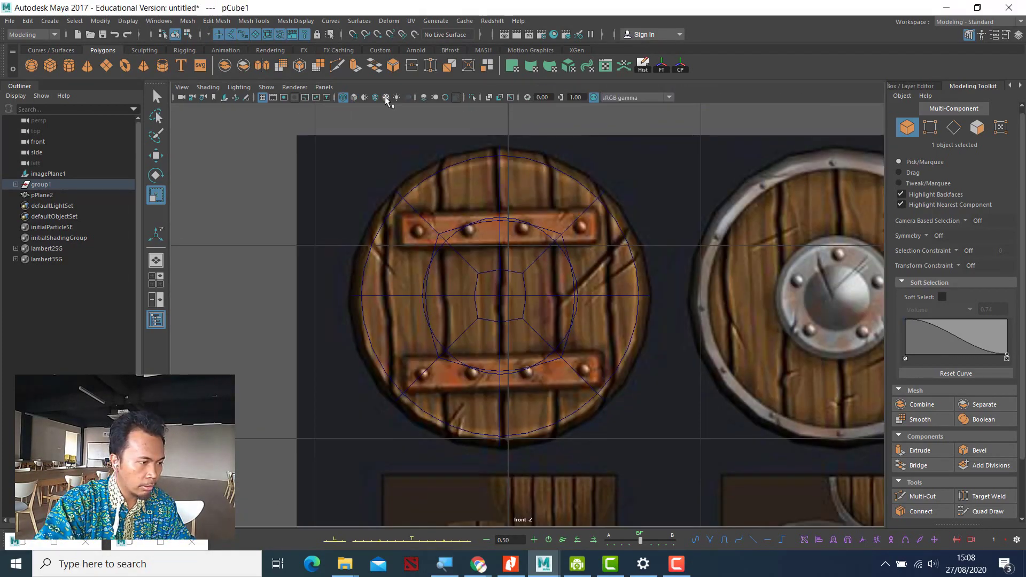
click(435, 233)
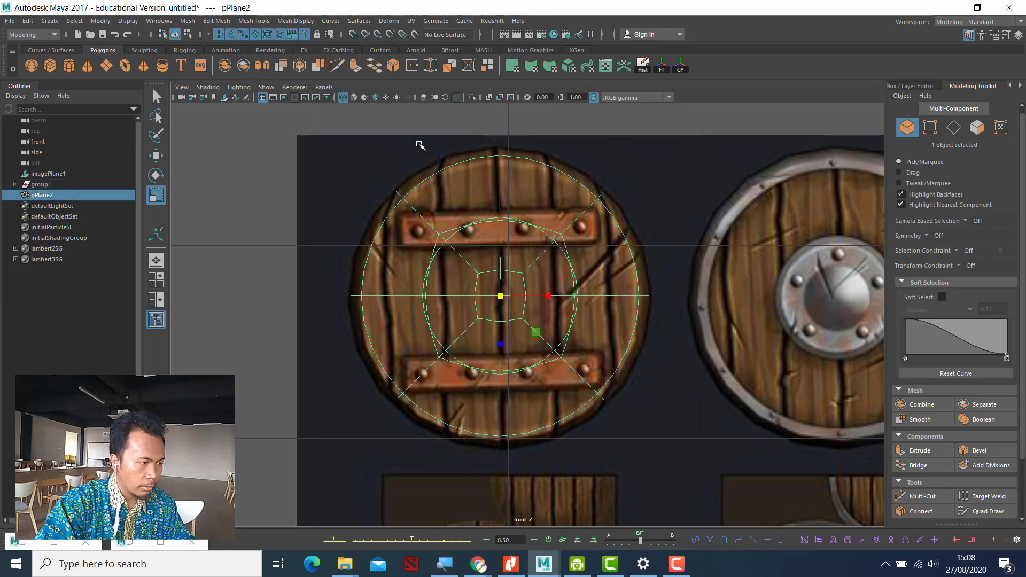
click(352, 97)
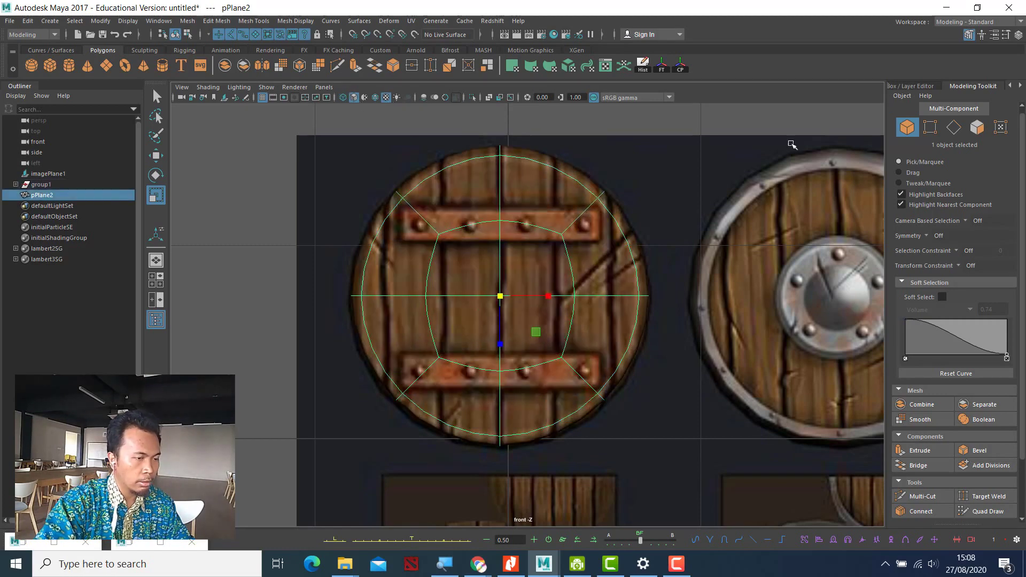
click(337, 212)
scroll(622, 277, down, 6)
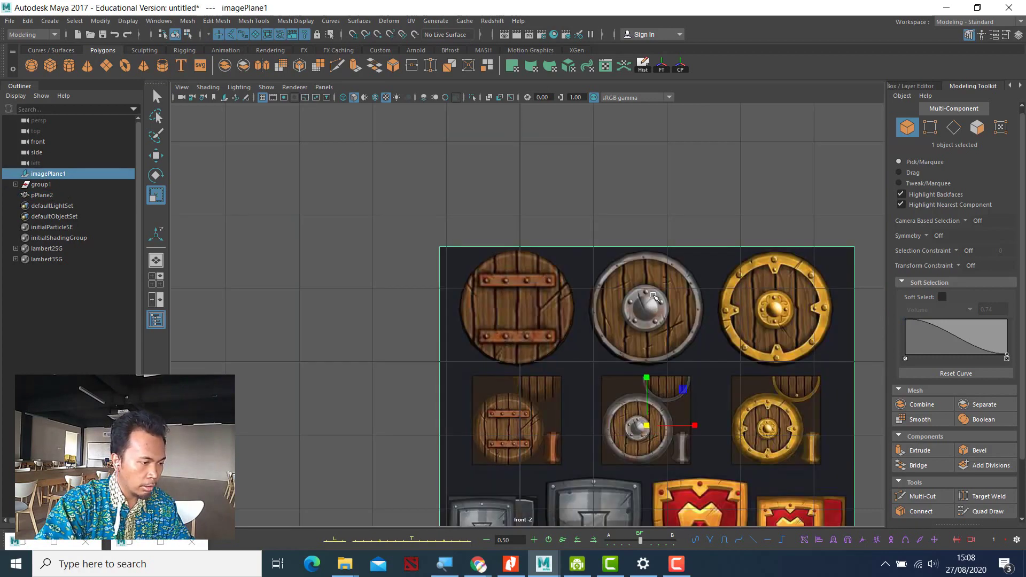
click(532, 305)
scroll(548, 301, up, 1)
scroll(548, 300, up, 4)
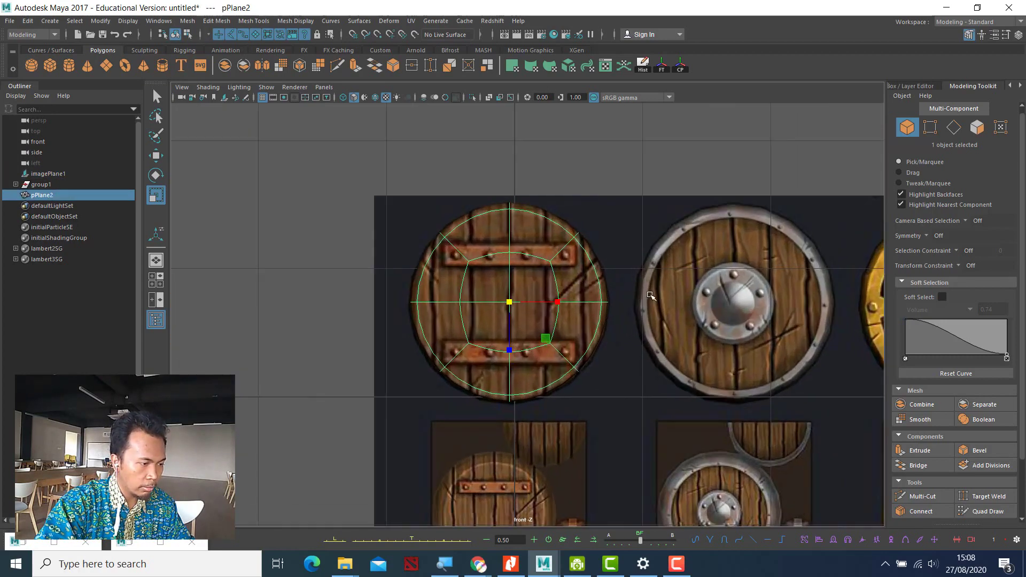
Step: Try moving the shield disc sideways from the reference image, undo each move and reselect the disc
click(23, 175)
click(59, 195)
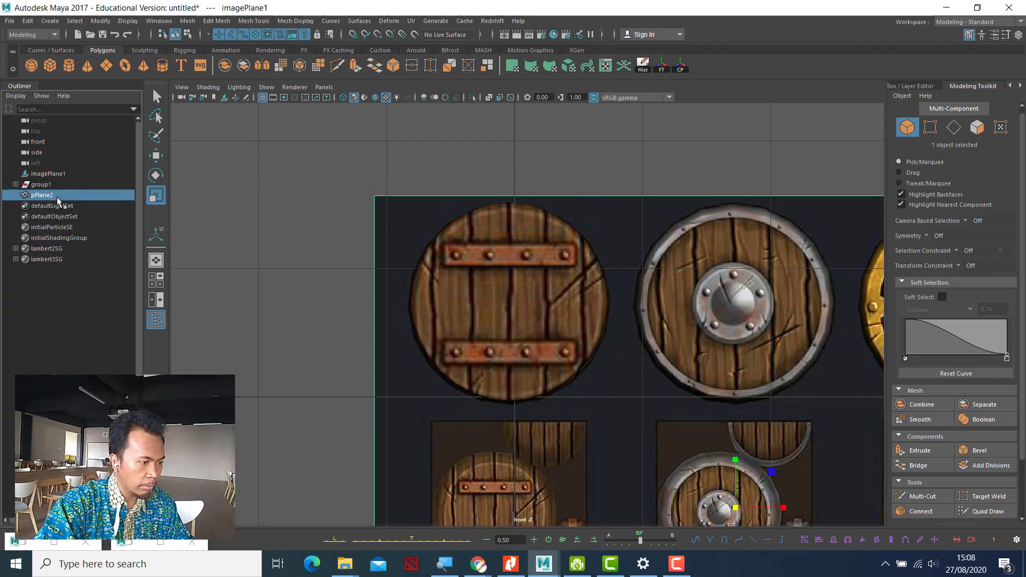
key(w)
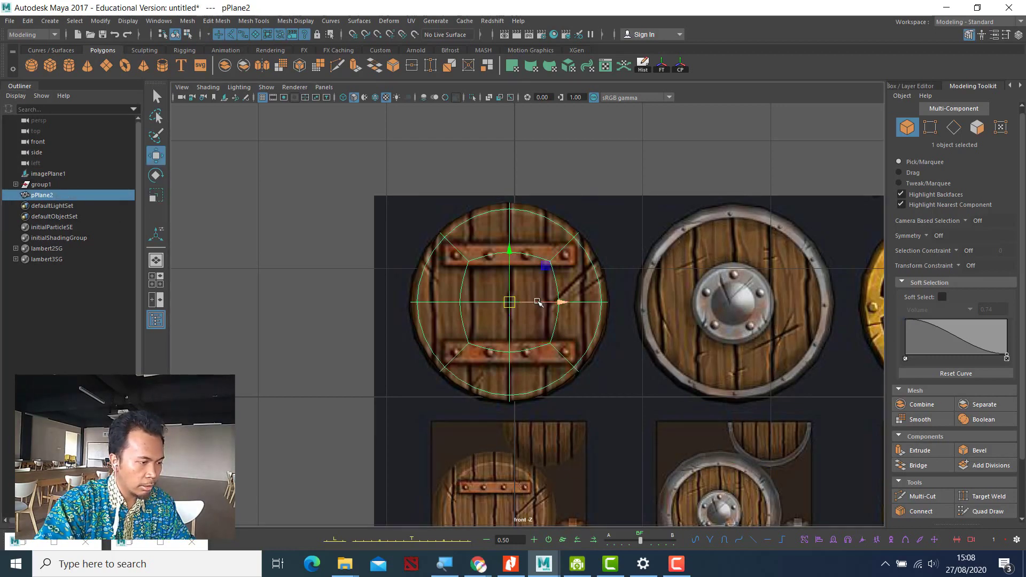
drag(555, 302, 322, 302)
key(ctrl+z)
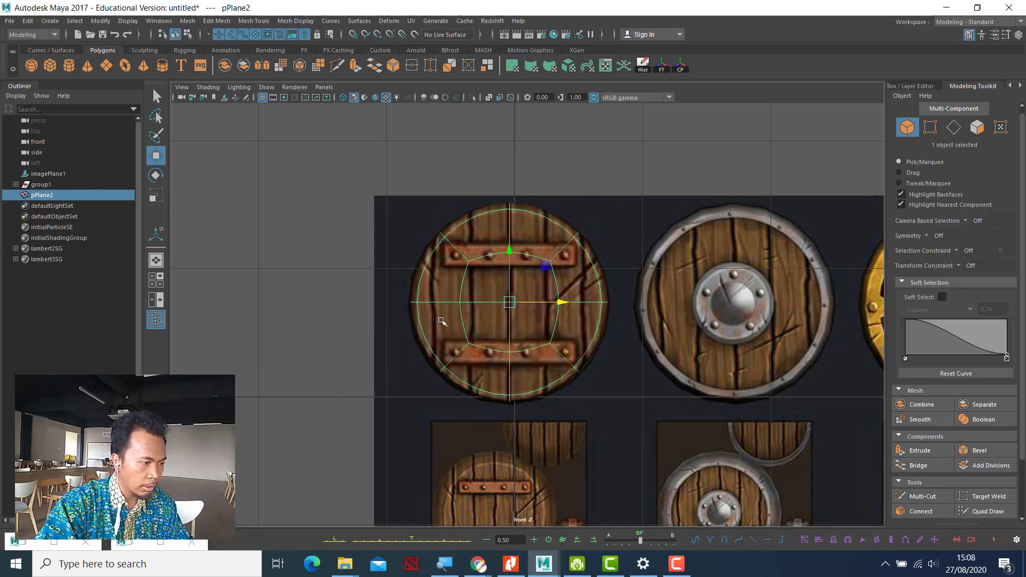
drag(526, 302, 553, 299)
key(ctrl+z)
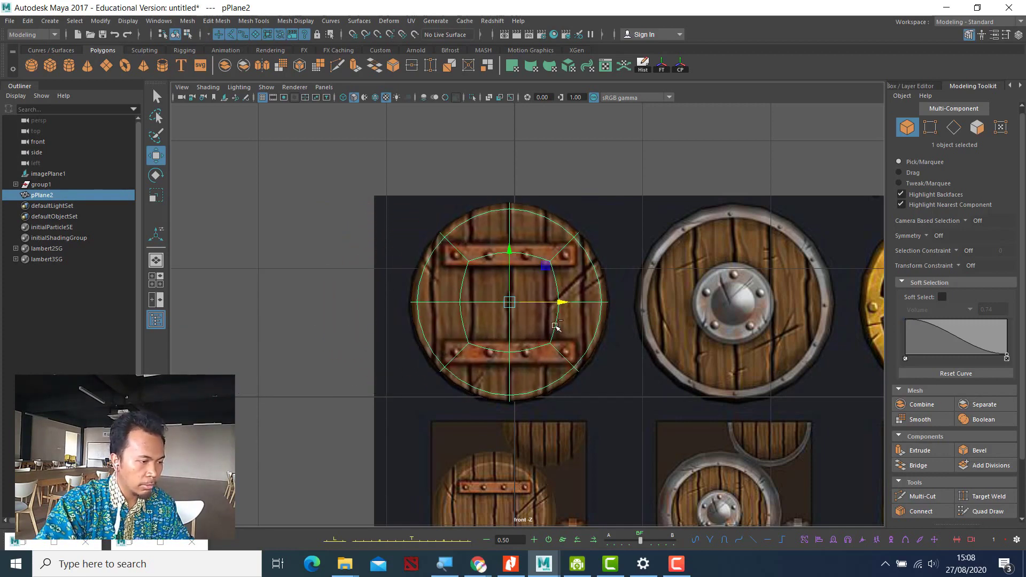
click(641, 198)
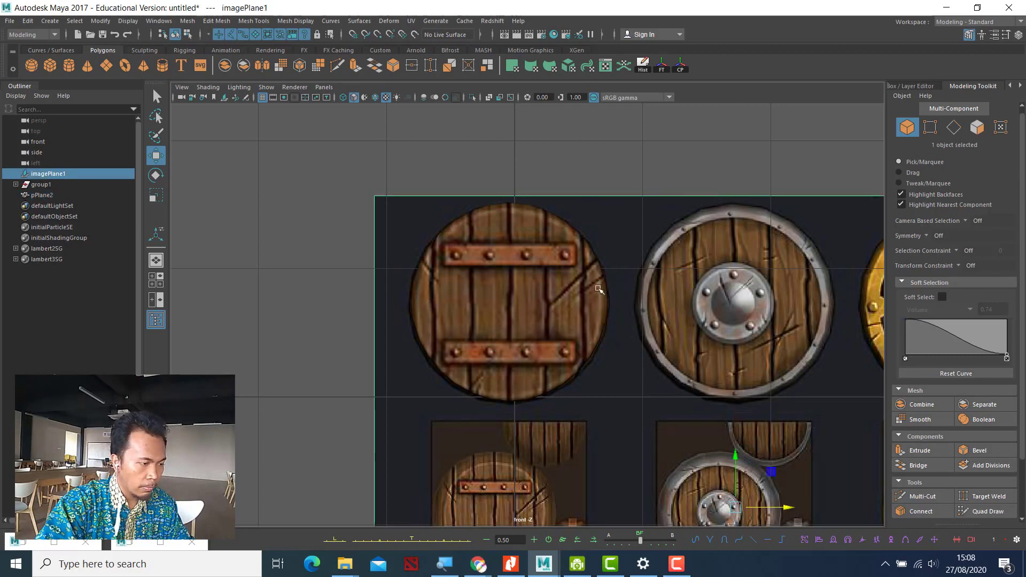
click(545, 306)
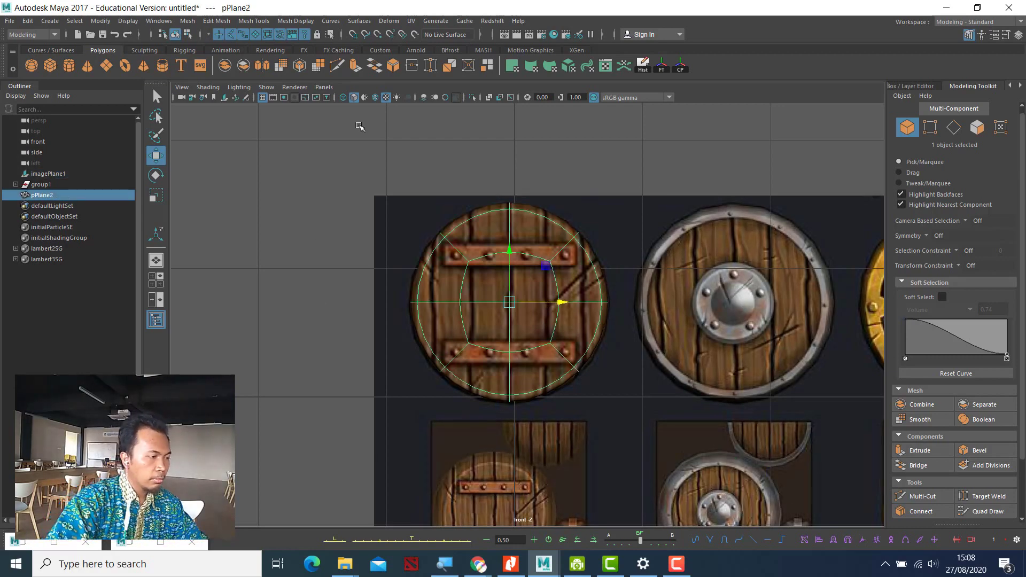
Step: Create a polygon cube, raise it onto the wooden shield and set the front view to wireframe
scroll(540, 195, up, 4)
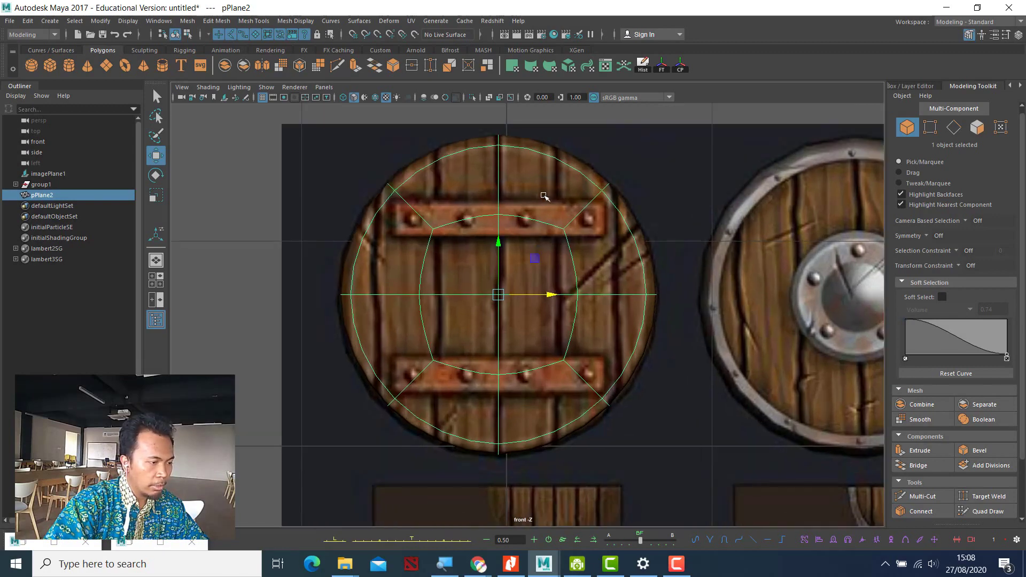
mouse_move(544, 229)
middle_down()
mouse_move(543, 244)
mouse_move(546, 224)
middle_up()
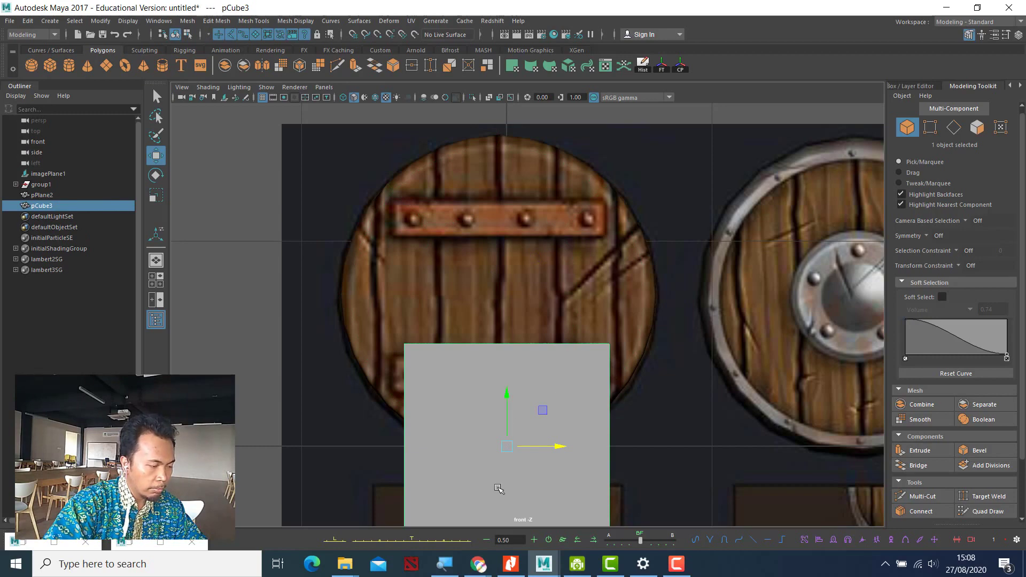
scroll(499, 488, down, 6)
scroll(510, 448, up, 3)
drag(521, 350, 521, 275)
click(343, 96)
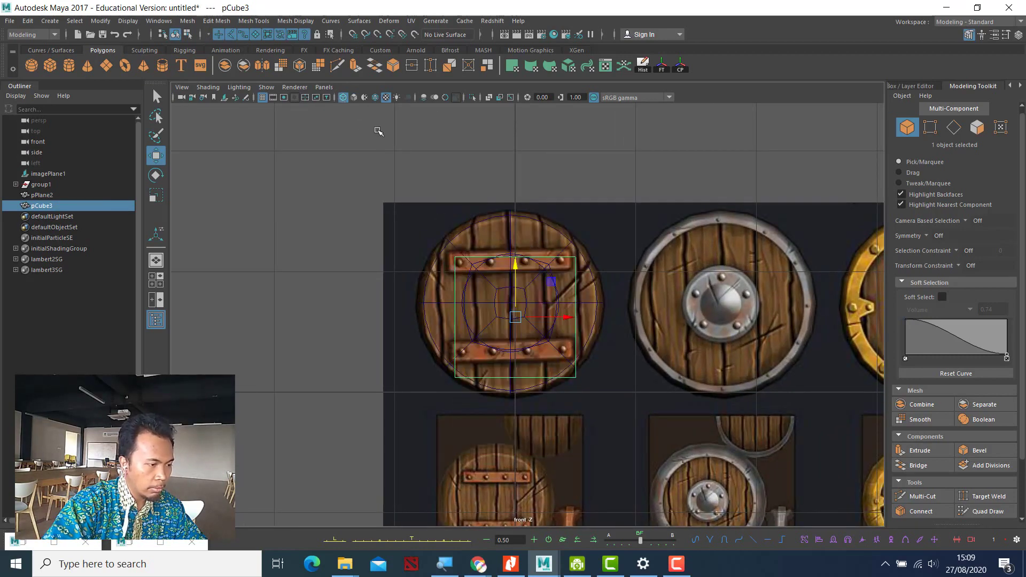
Step: Position the cube over the shield's upper metal strip and scale it into a flat horizontal bar matching the reference
scroll(513, 321, down, 2)
scroll(534, 321, up, 5)
scroll(534, 319, up, 3)
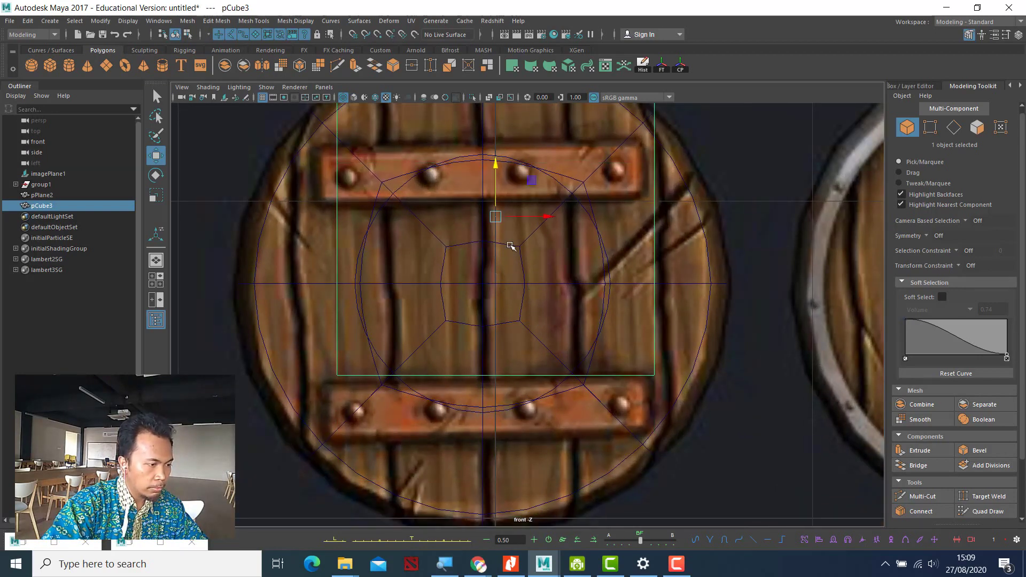
scroll(513, 246, down, 8)
scroll(525, 242, up, 5)
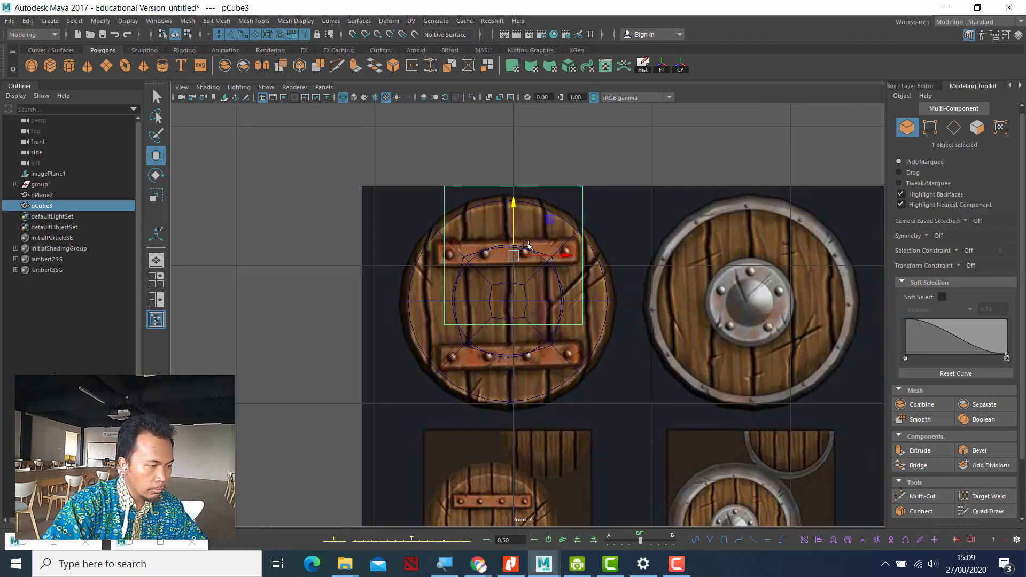
key(r)
drag(511, 186, 541, 237)
key(w)
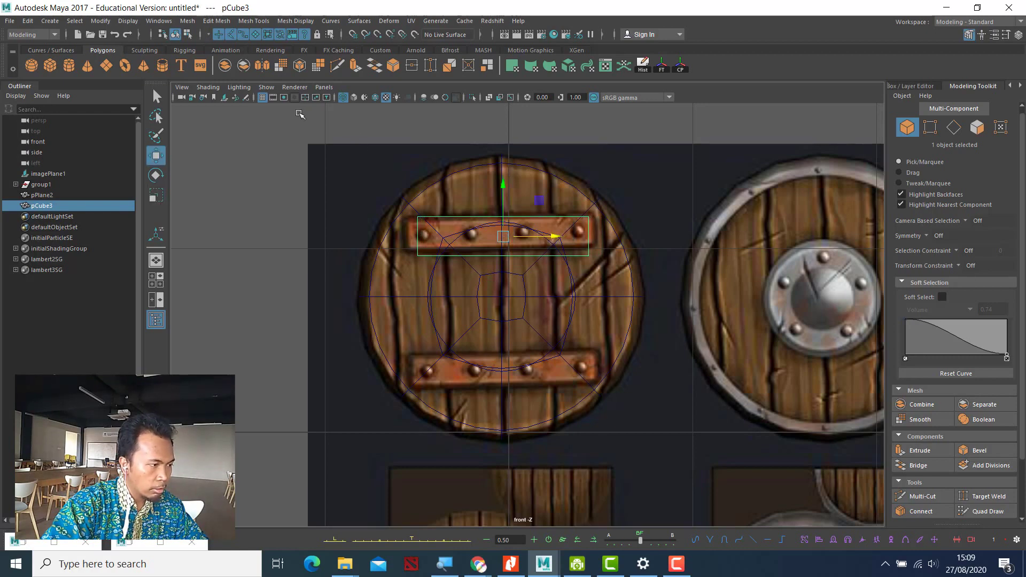
Step: Set the front view to textured shading to show the bar against the shield
click(354, 97)
click(386, 98)
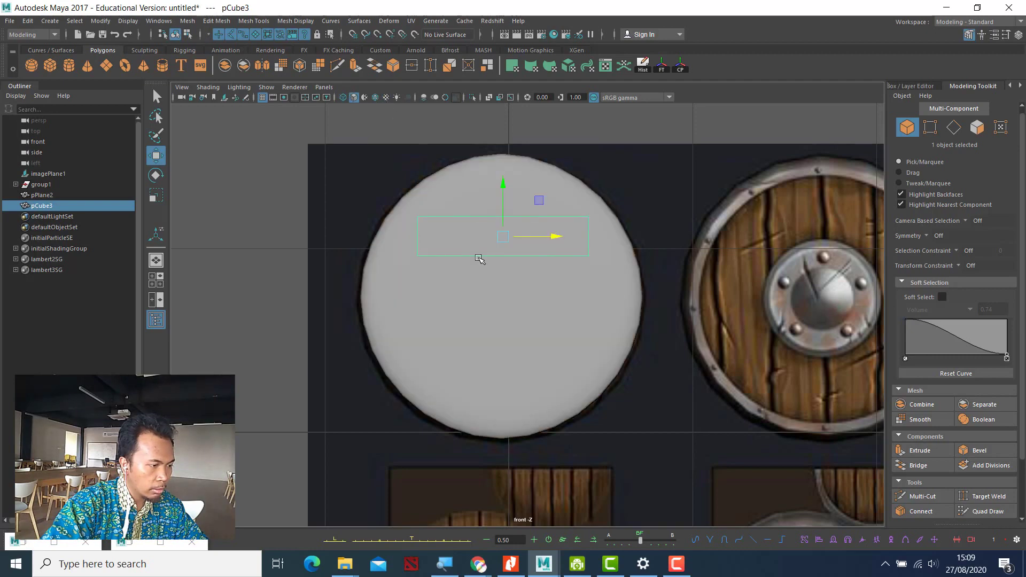
drag(332, 137, 642, 455)
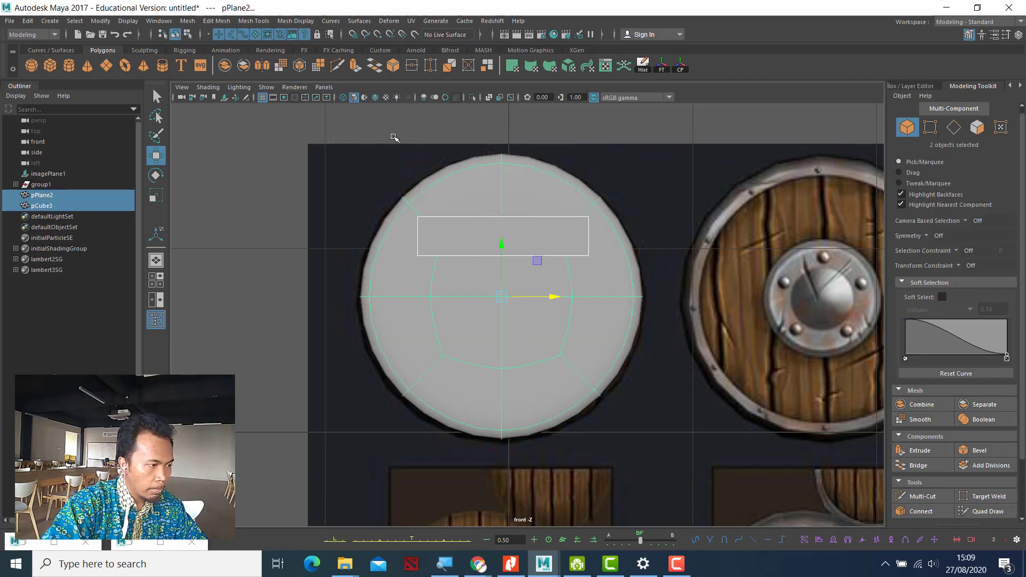
click(389, 100)
click(320, 179)
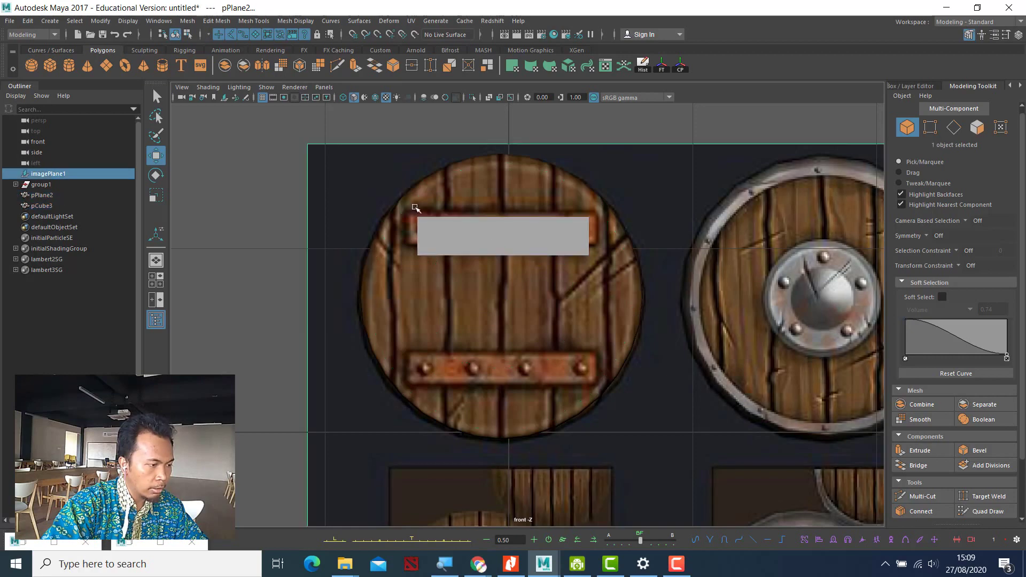
Step: Raise the bar over the shield's upper metal strip and widen it to the strip's length, checking the fit in wireframe
click(540, 244)
scroll(542, 236, up, 1)
scroll(541, 235, up, 1)
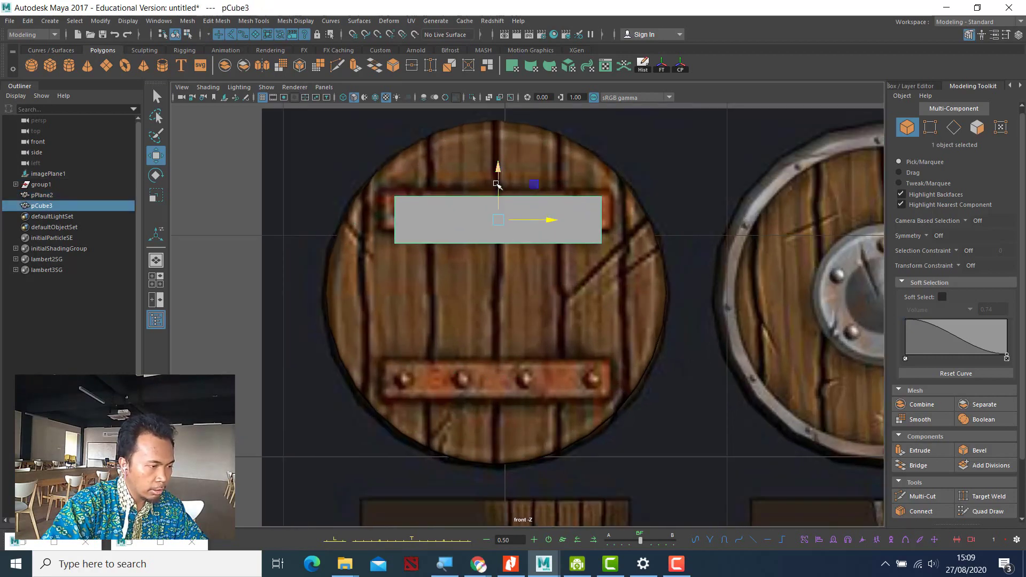
drag(500, 167, 498, 158)
key(r)
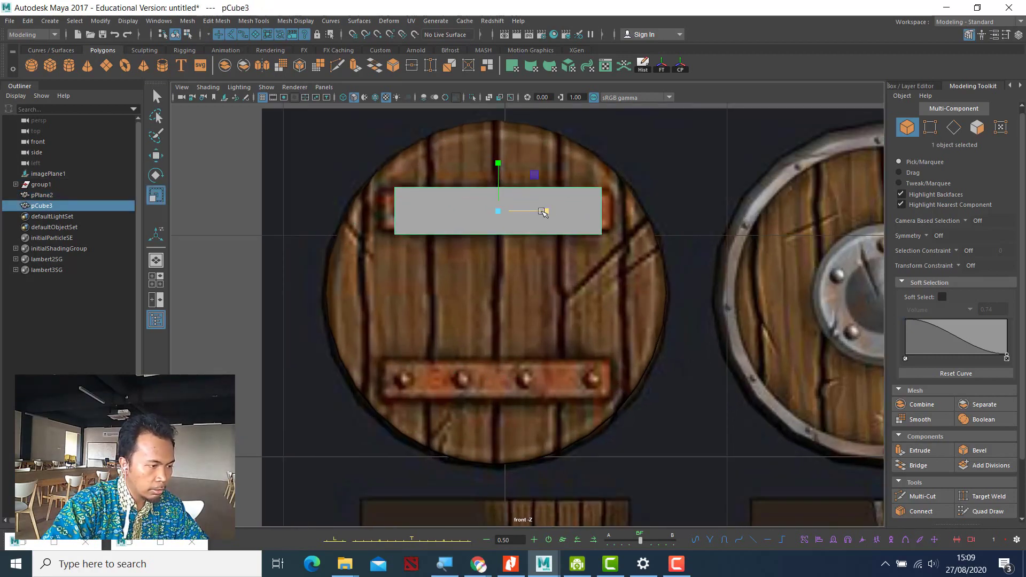
drag(550, 211, 553, 211)
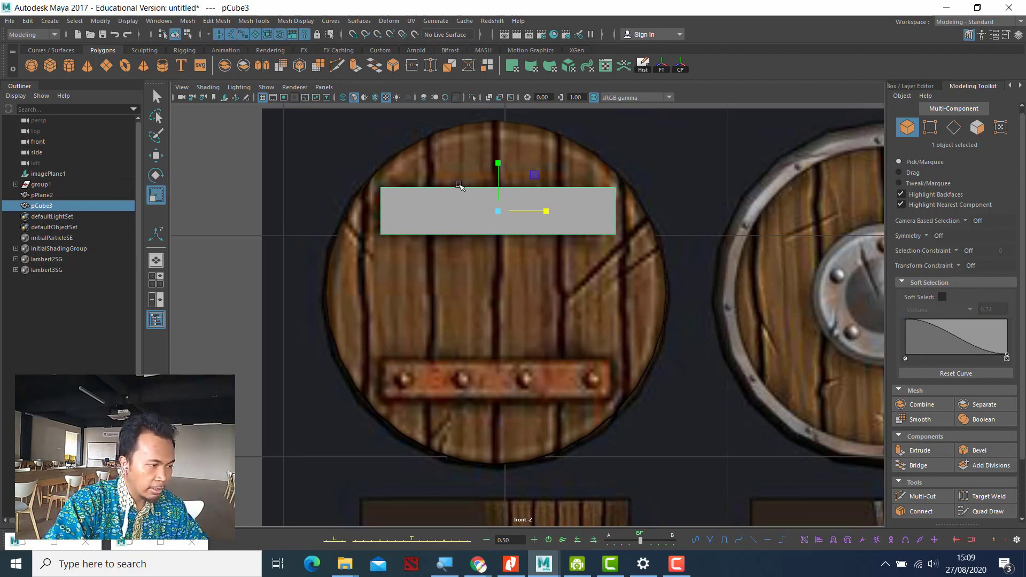
click(343, 97)
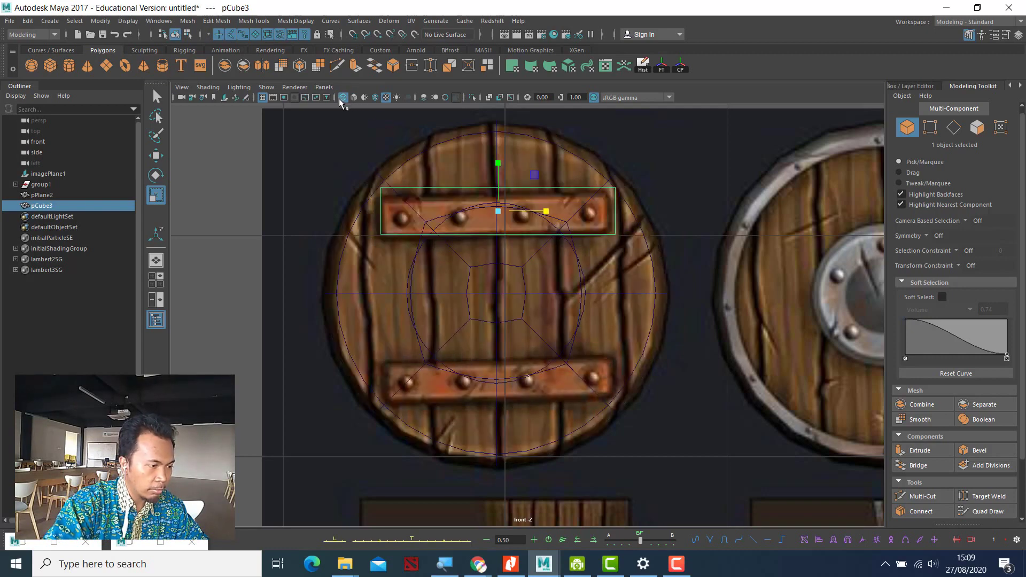
click(354, 97)
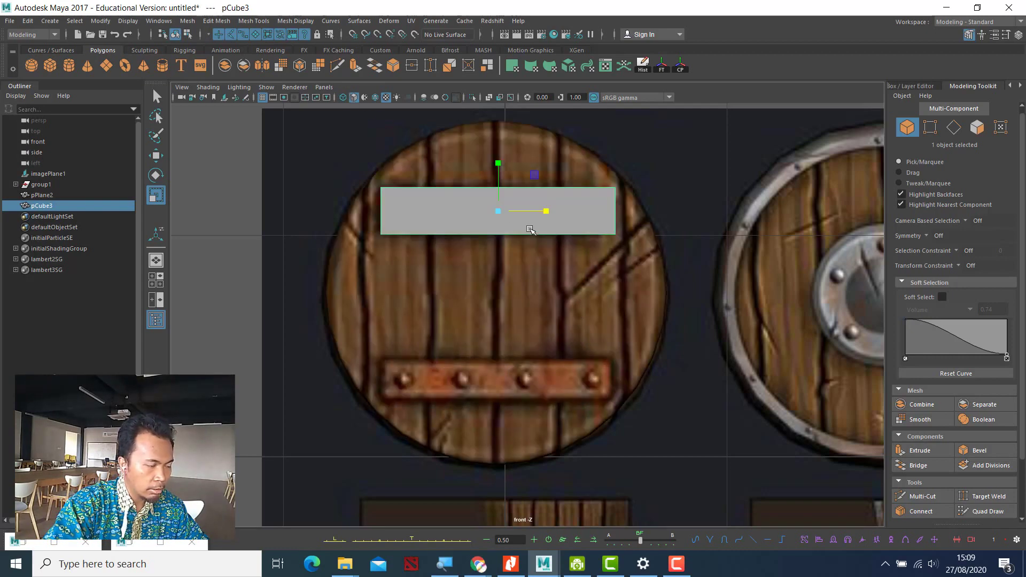
Step: In the perspective view, scale down the bar's depth to make it a thin strip on the shield's front face
key(space)
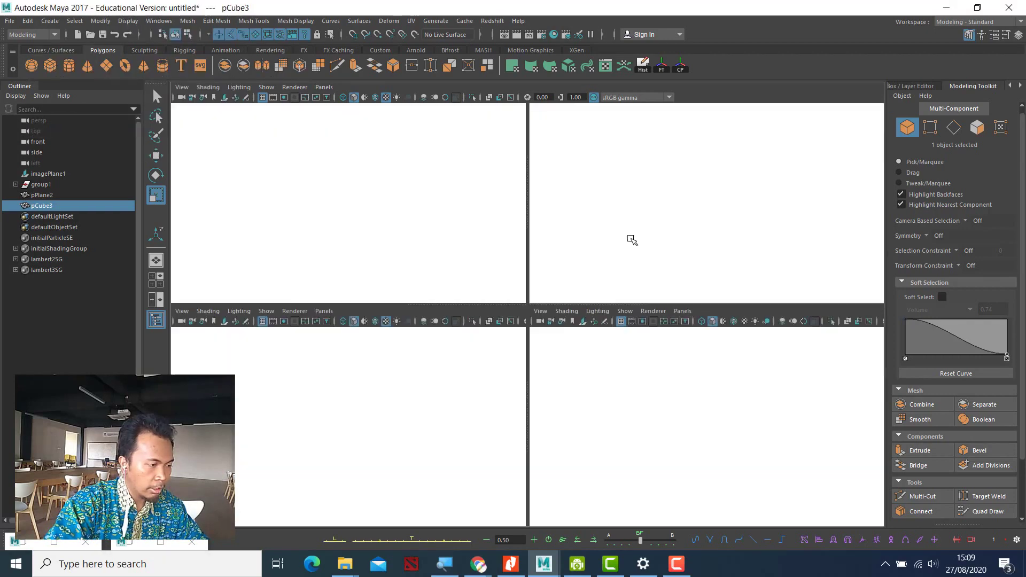
key(space)
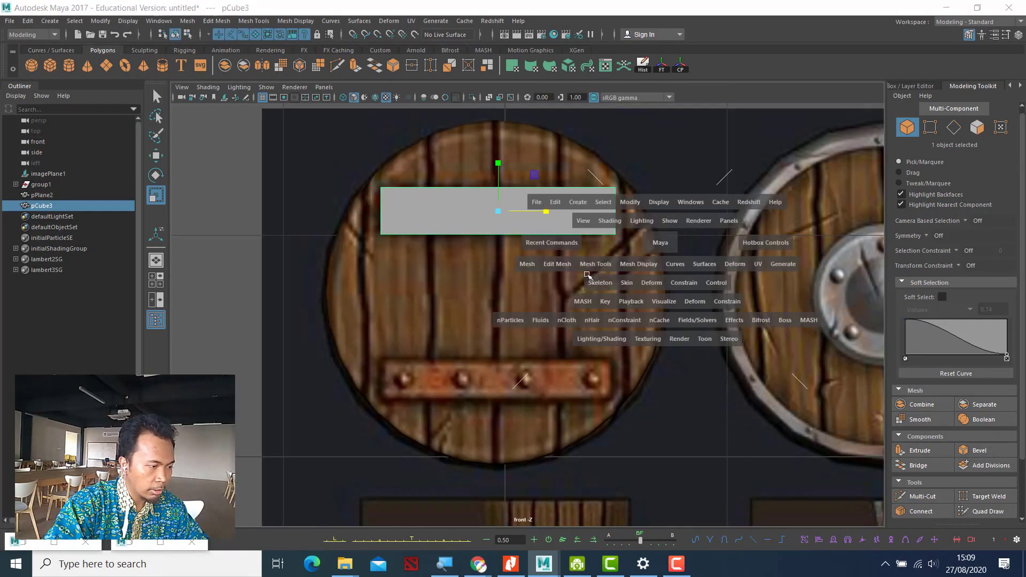
key(space)
key(space)
alt+drag(552, 396, 550, 396)
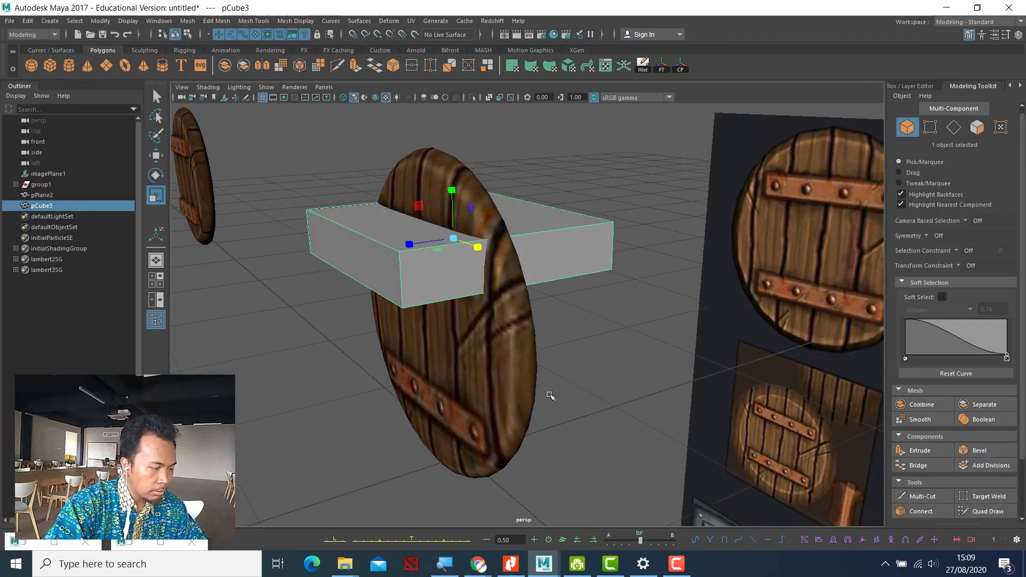
drag(409, 244, 381, 273)
key(w)
key(r)
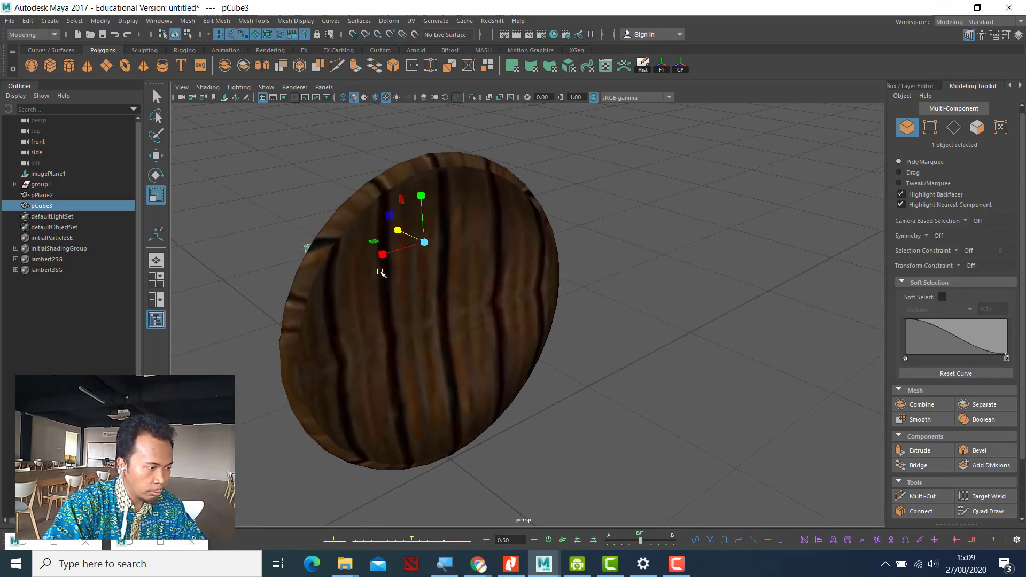
key(w)
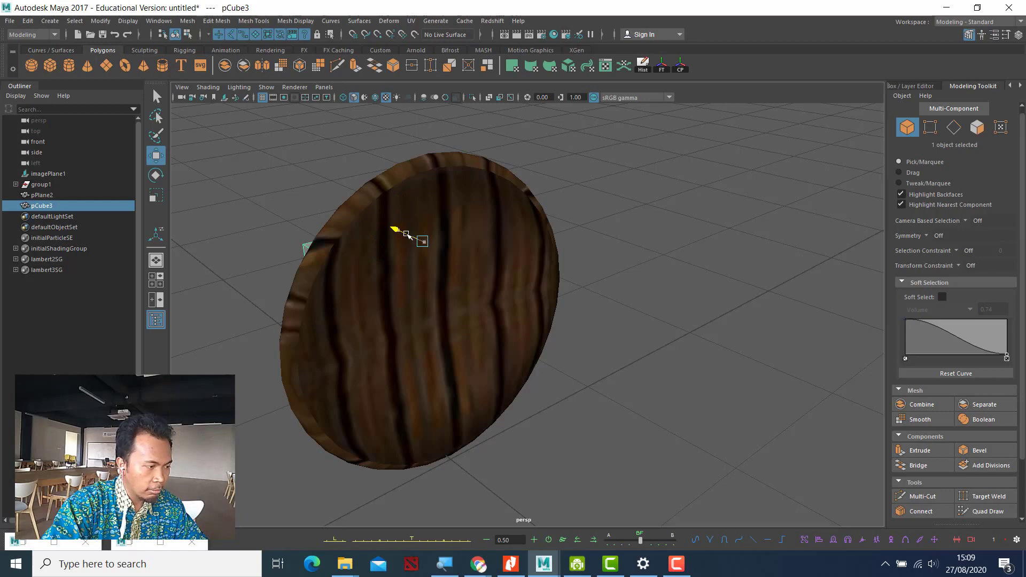
alt+drag(404, 233, 534, 293)
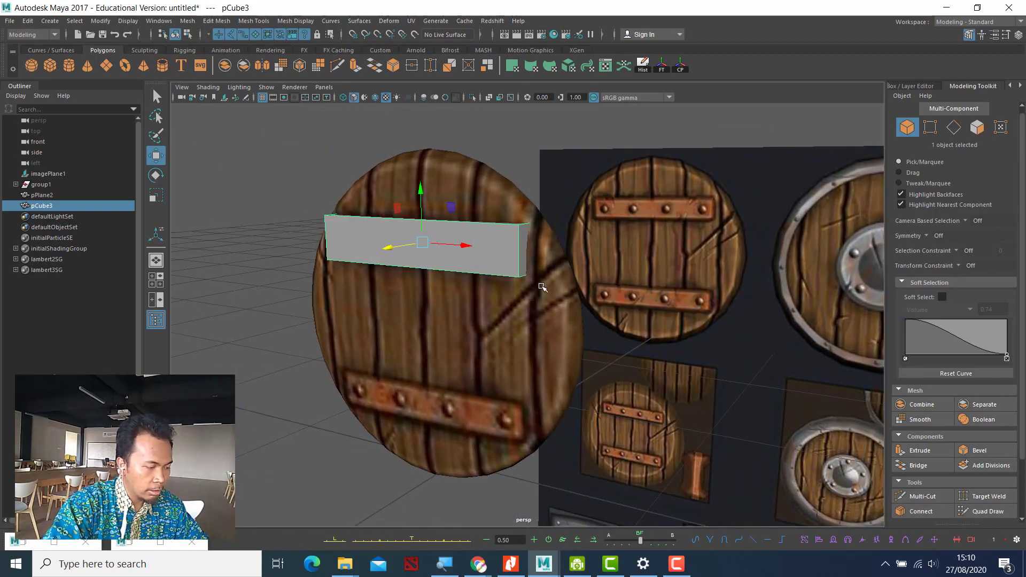
Step: Compare the bar's smooth mesh preview with its unsmoothed display against the shield
key(3)
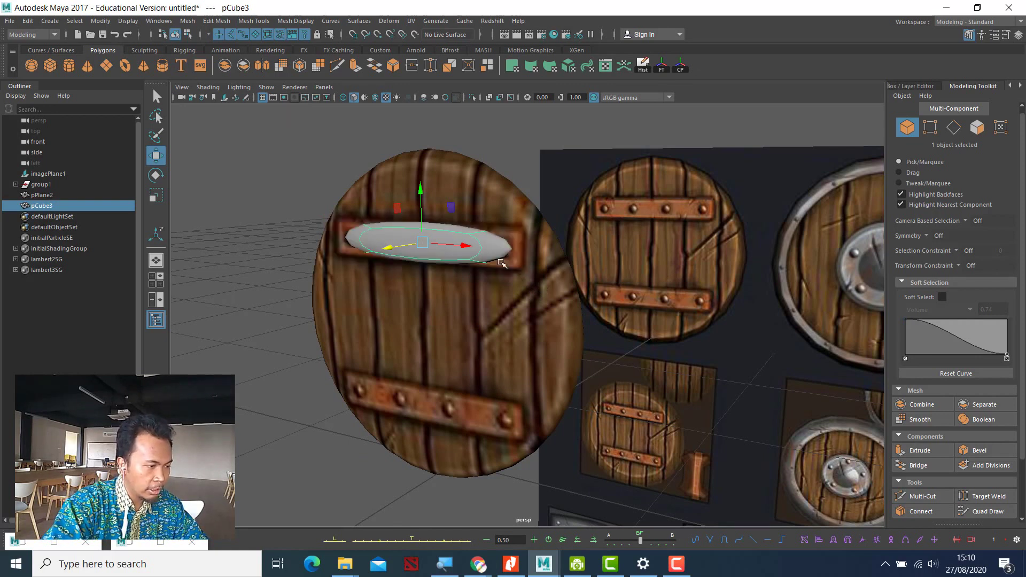
key(1)
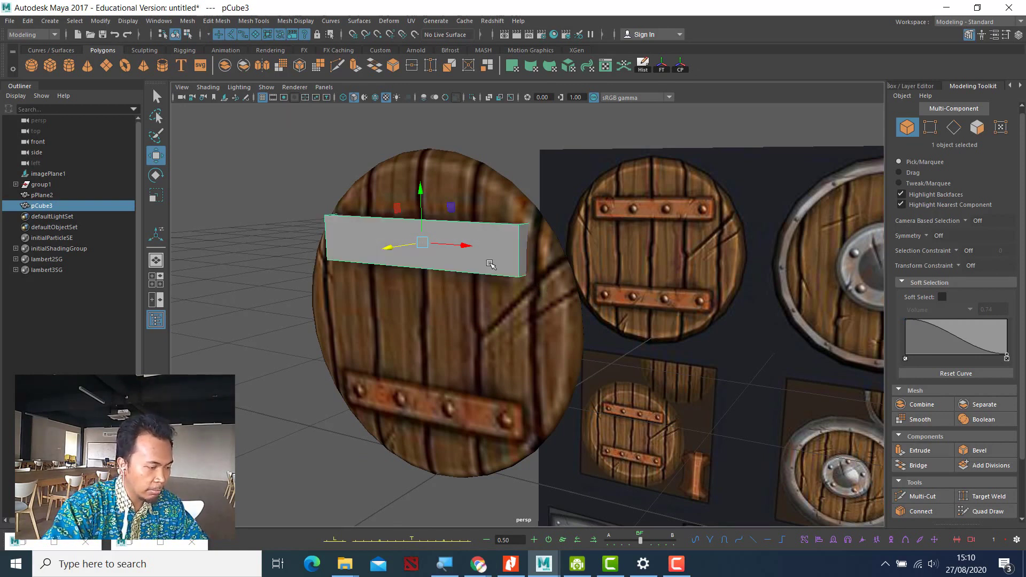
key(3)
key(1)
key(3)
key(1)
key(3)
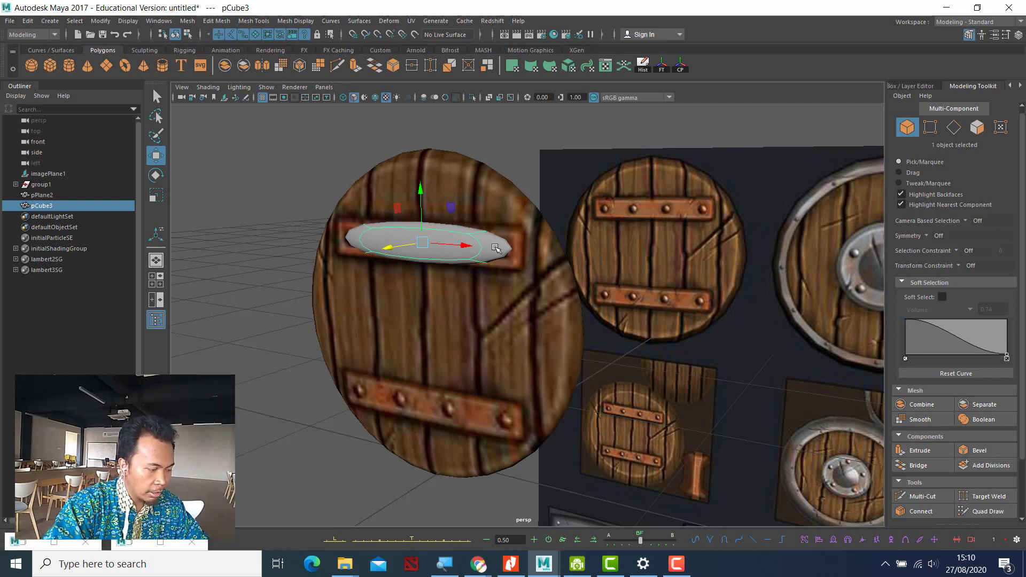
key(1)
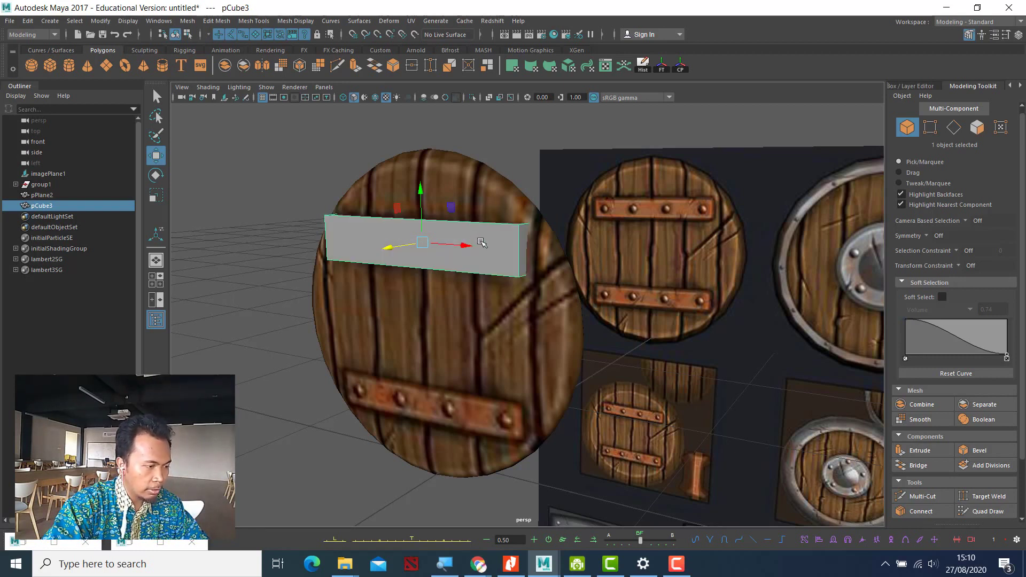
key(3)
key(1)
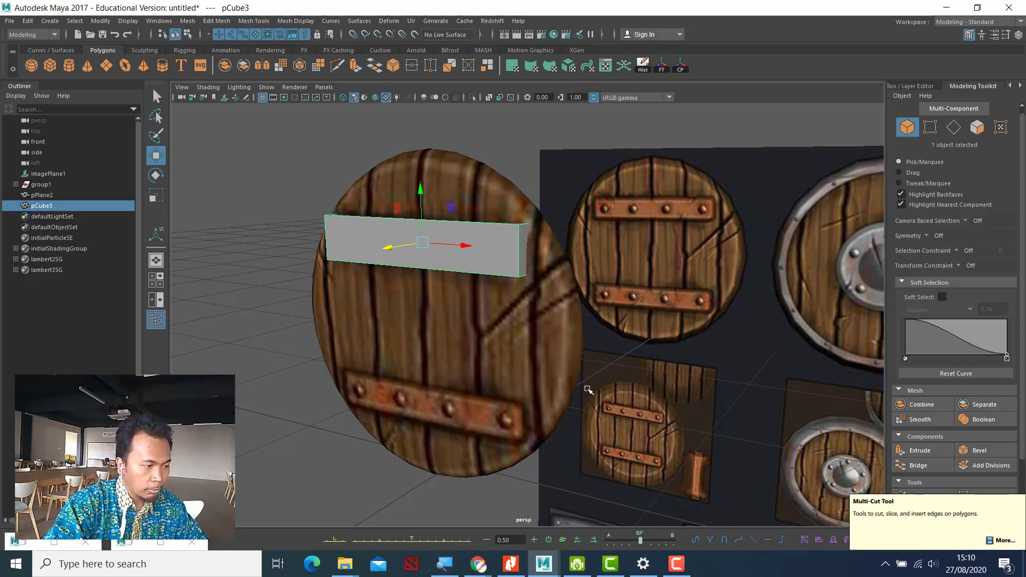
alt+drag(589, 390, 590, 394)
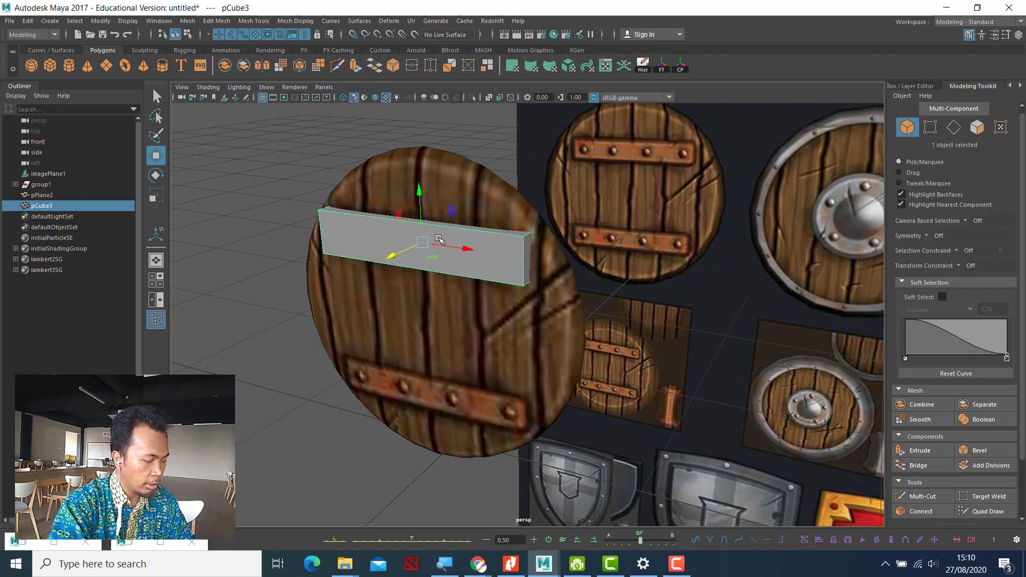
Step: Isolate the bar in the perspective view so only it is displayed
key(ctrl+1)
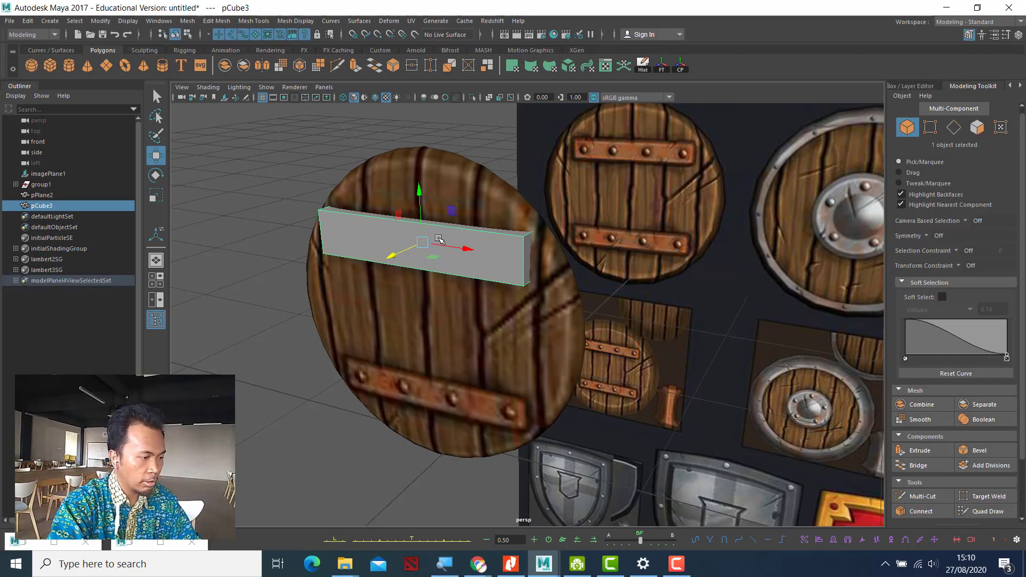
key(ctrl+1)
key(ctrl+1)
key(ctrl+1)
key(ctrl+1)
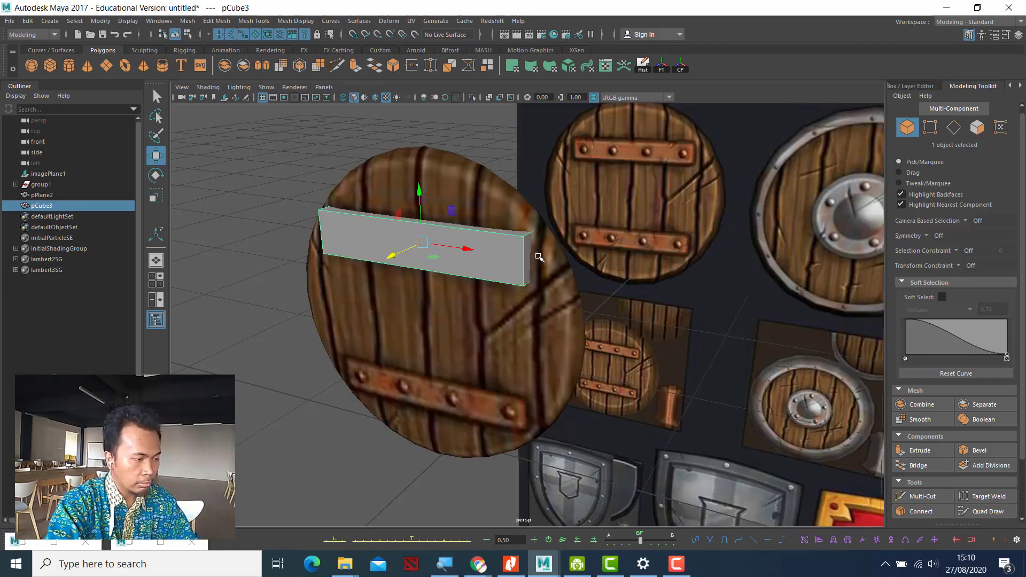
key(ctrl+1)
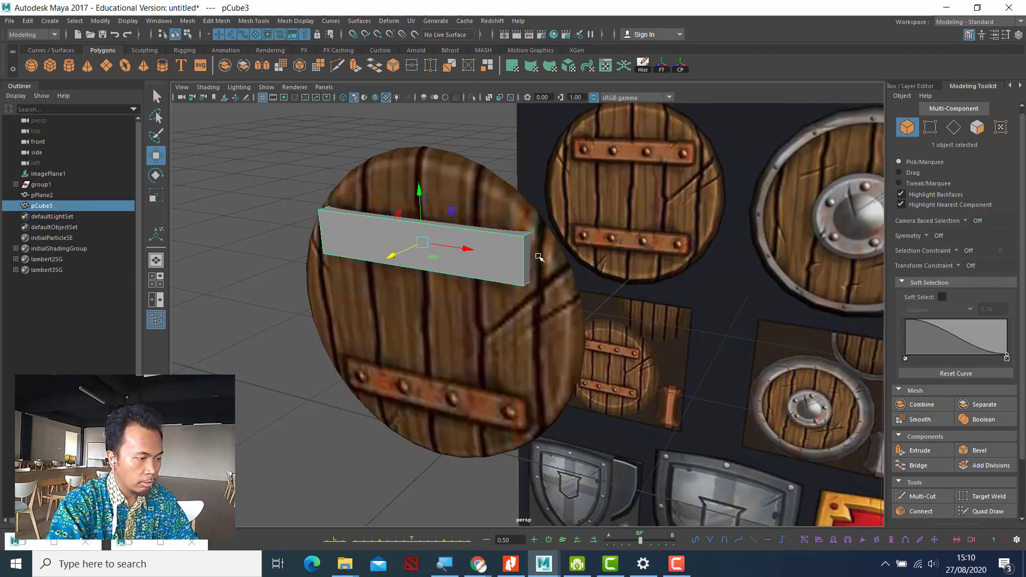
key(ctrl+1)
key(ctrl+1)
key(ctrl+1)
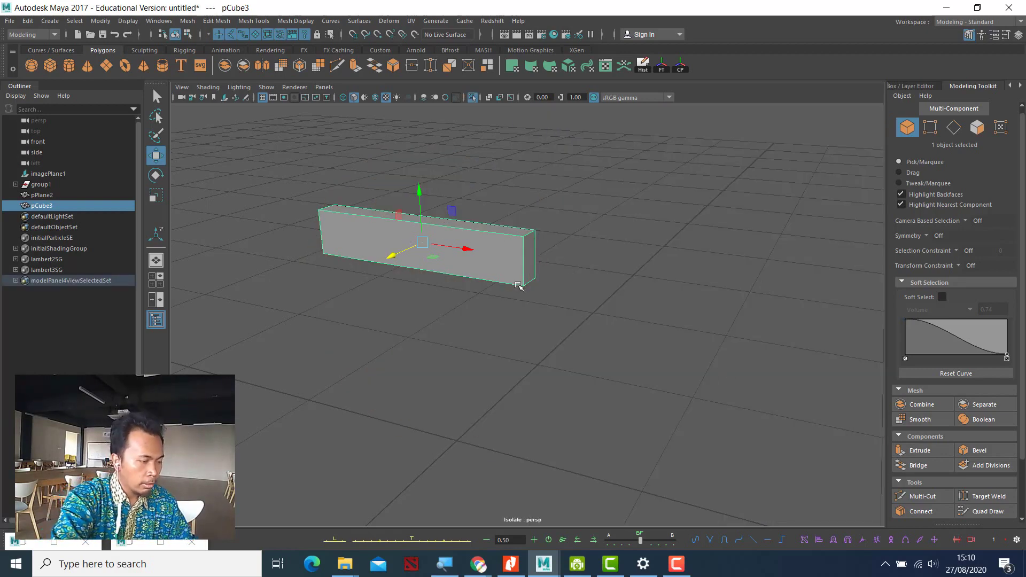
scroll(518, 285, up, 5)
scroll(521, 278, down, 5)
alt+middle_drag(483, 270, 517, 310)
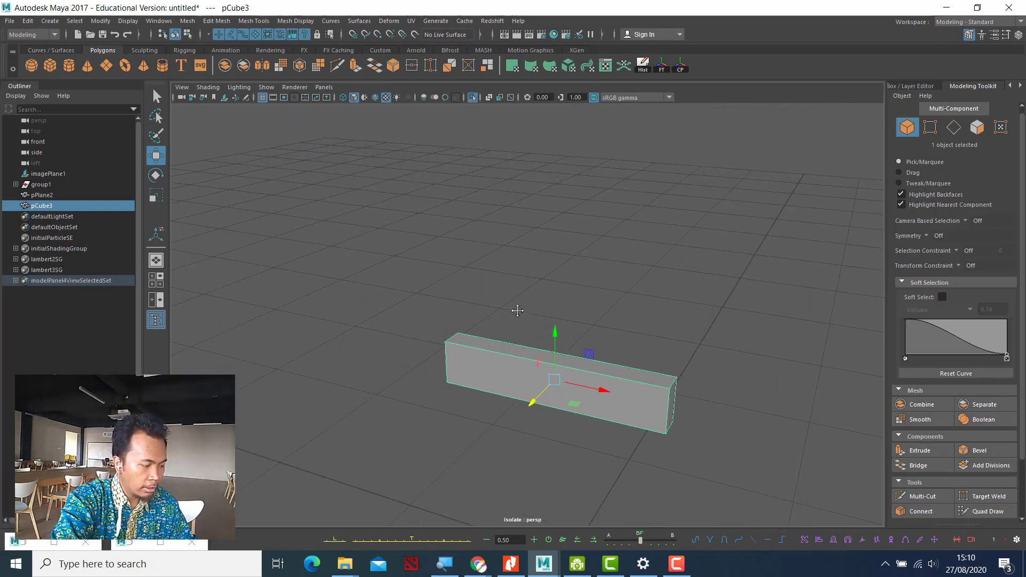
Step: Frame the isolated bar and examine its shape in smooth preview, ending with the unsmoothed display
key(3)
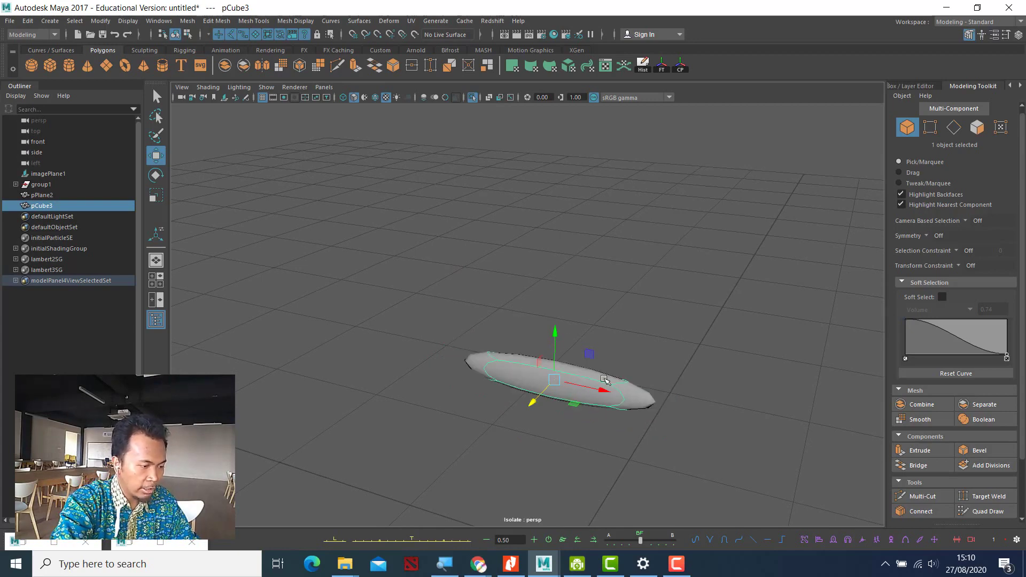
key(1)
key(3)
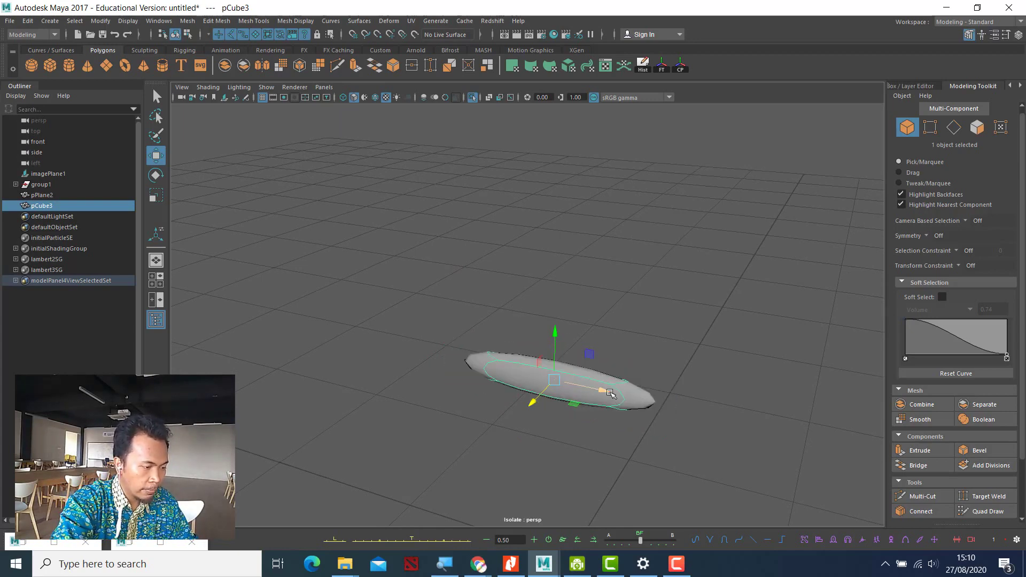
key(ctrl+h)
key(ctrl+shift+h)
key(f)
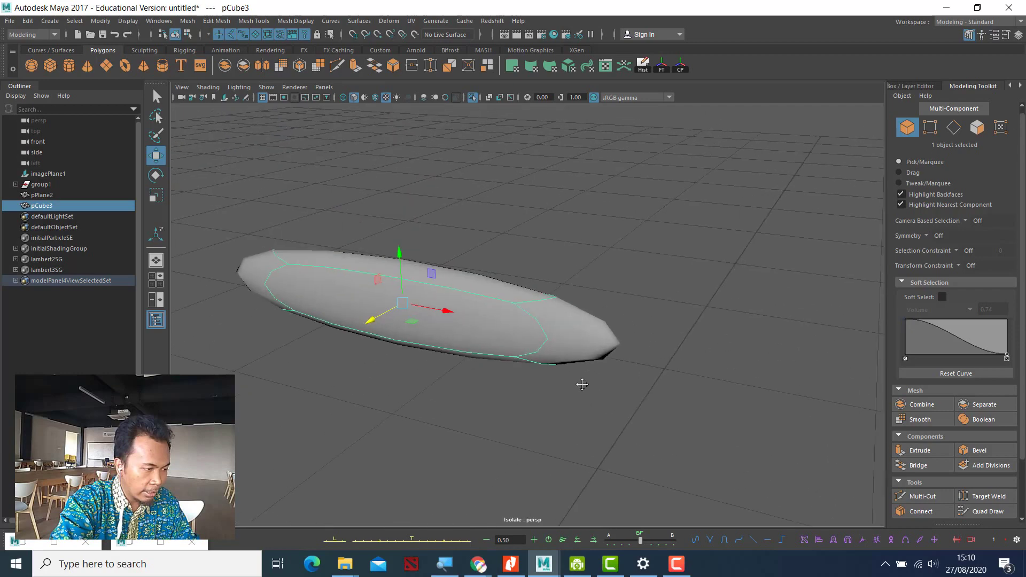
key(1)
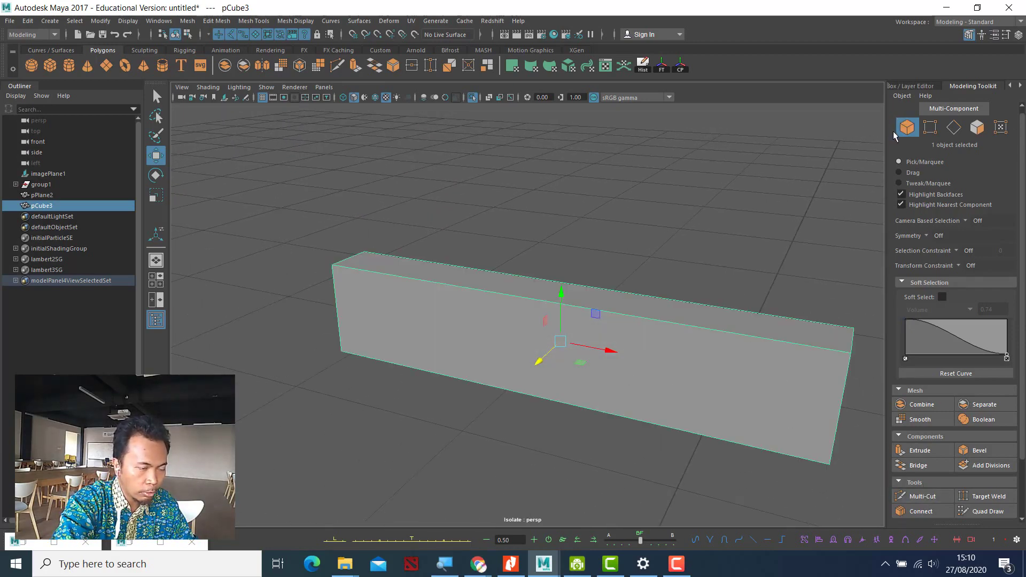
Step: Start the Multi-Cut tool on the bar and turn off isolation to show the shield and reference again
click(923, 496)
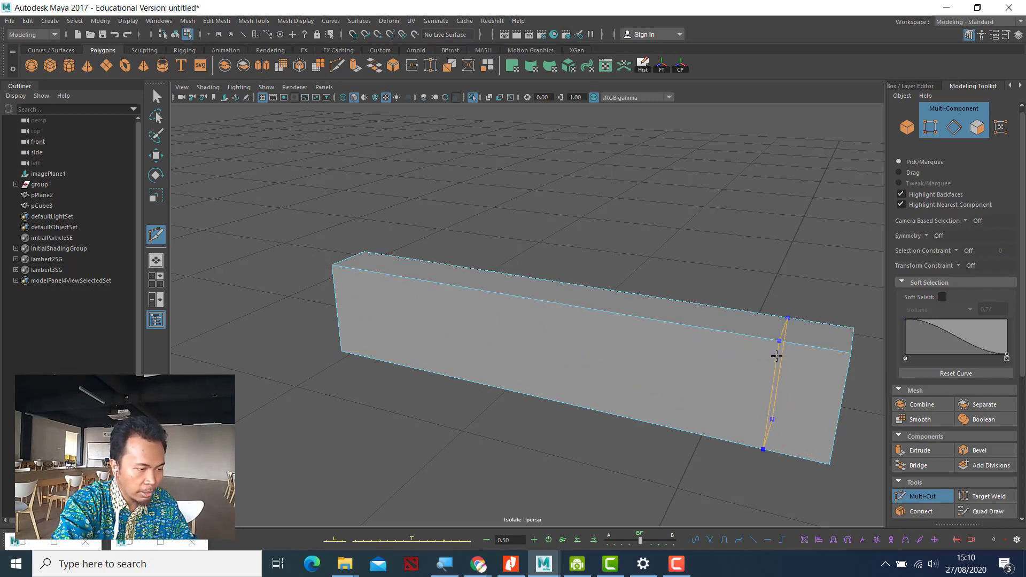
mouse_move(760, 365)
alt+mouse_down()
mouse_move(746, 375)
mouse_move(764, 382)
alt+mouse_up()
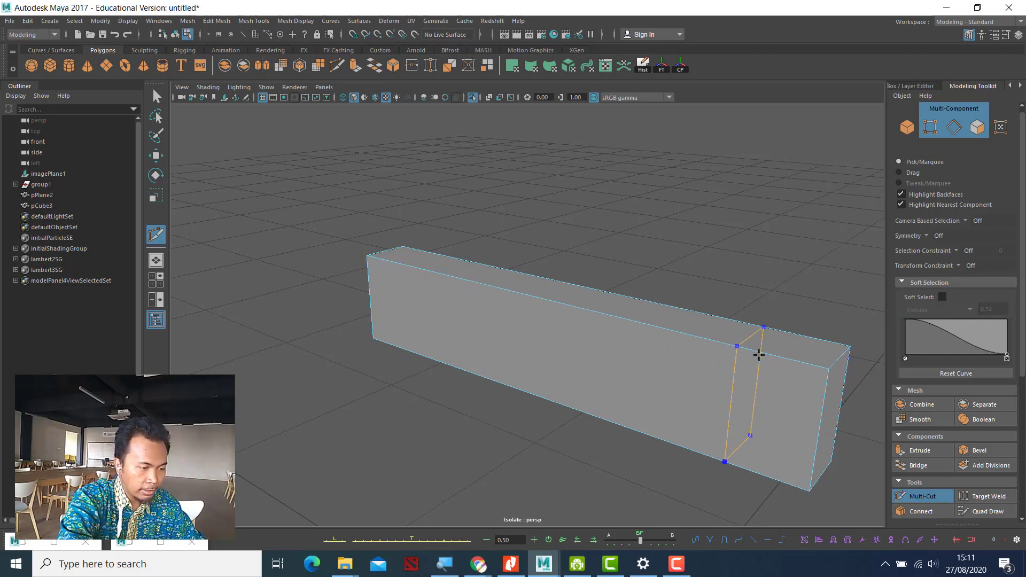
click(828, 368)
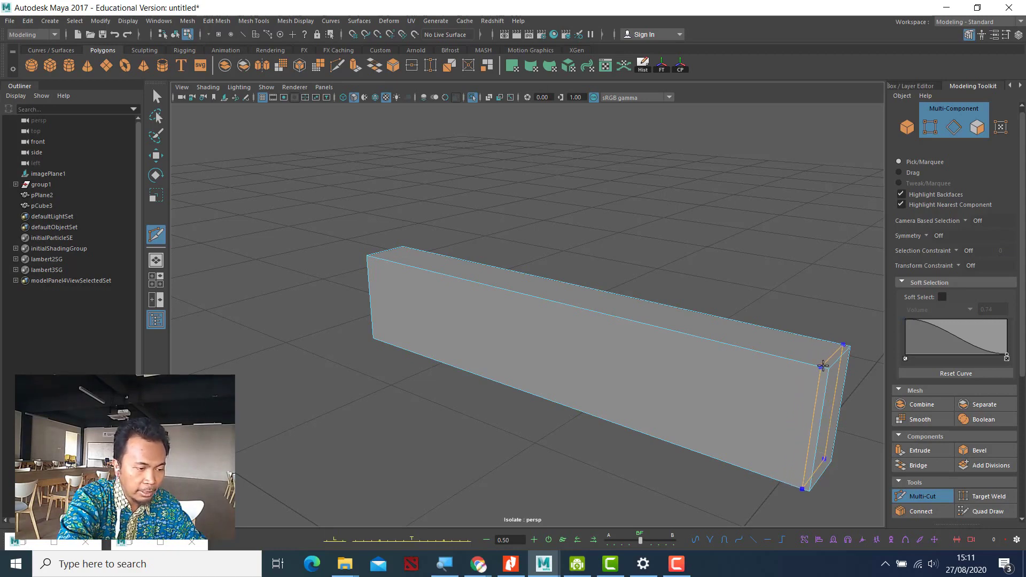
key(ctrl+1)
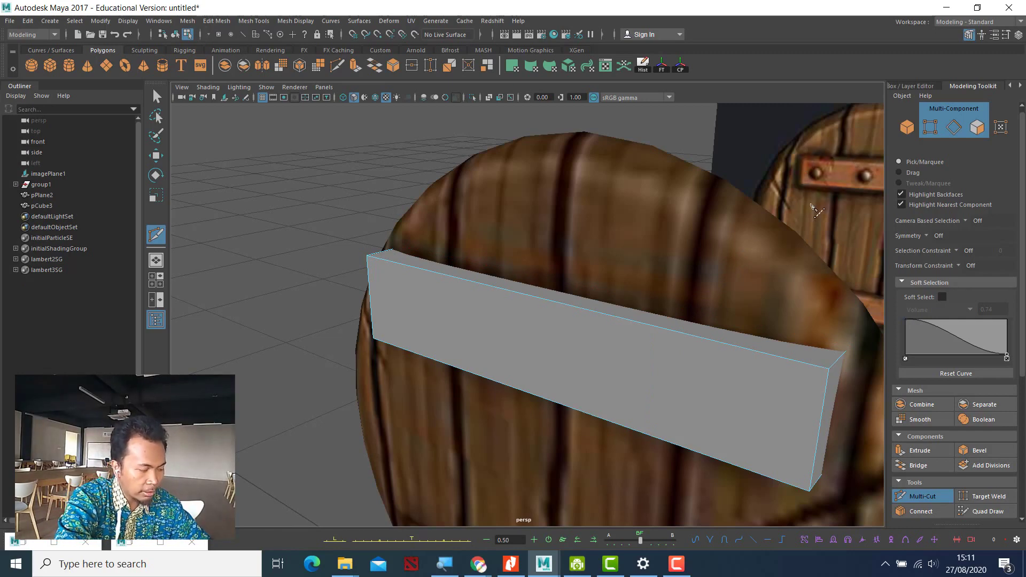
key(ctrl+1)
key(ctrl+1)
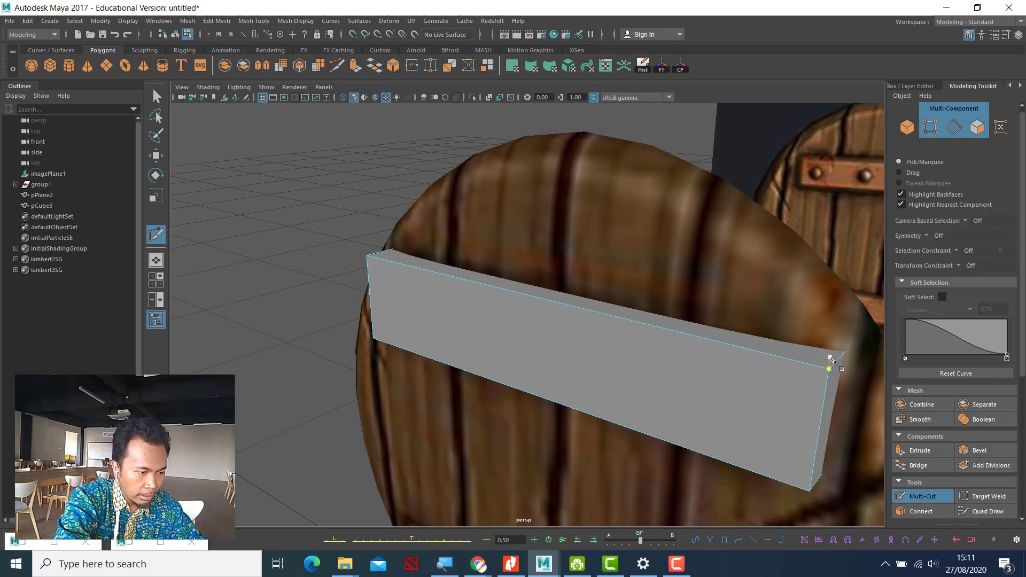
Step: Insert edge loops with Multi-Cut close to both ends of the bar and along its upper and lower edges
ctrl+click(805, 363)
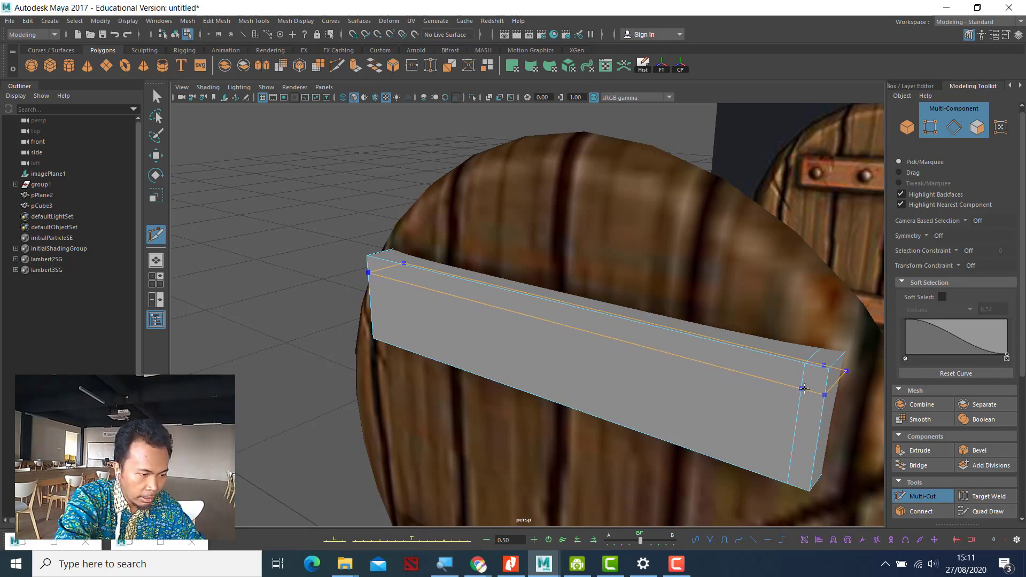
alt+drag(713, 359, 715, 335)
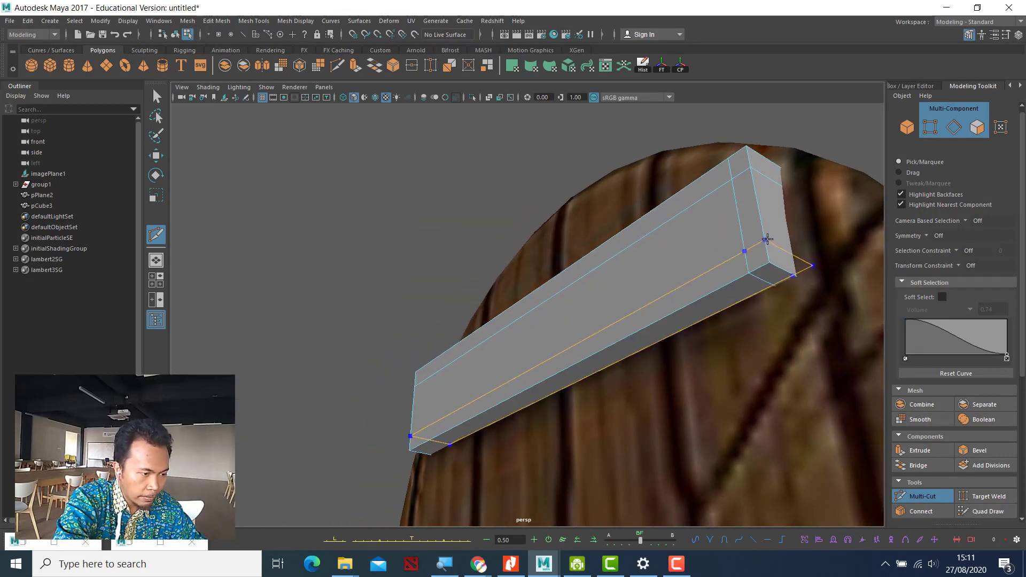
ctrl+click(767, 238)
alt+drag(696, 304, 786, 322)
ctrl+click(357, 323)
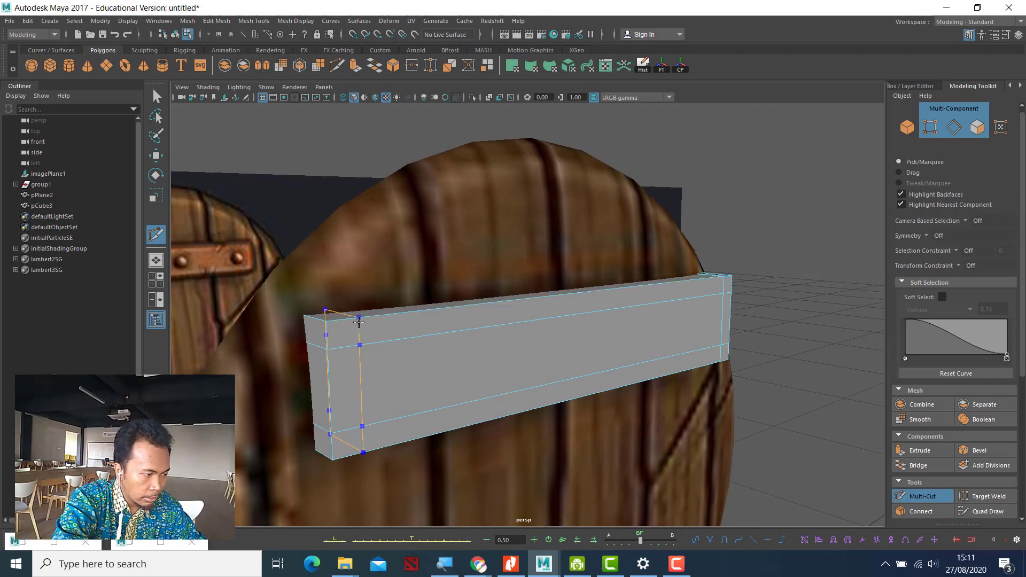
alt+drag(558, 350, 441, 355)
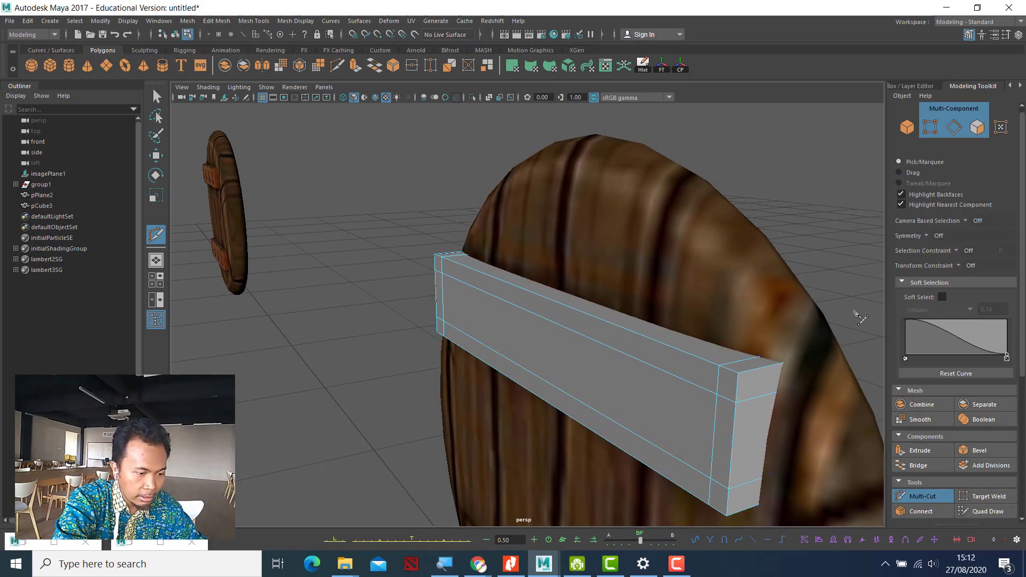
Step: Insert a lengthwise edge loop through the bar's thickness, finish Multi-Cut, and isolate the bar in object mode
ctrl+click(766, 365)
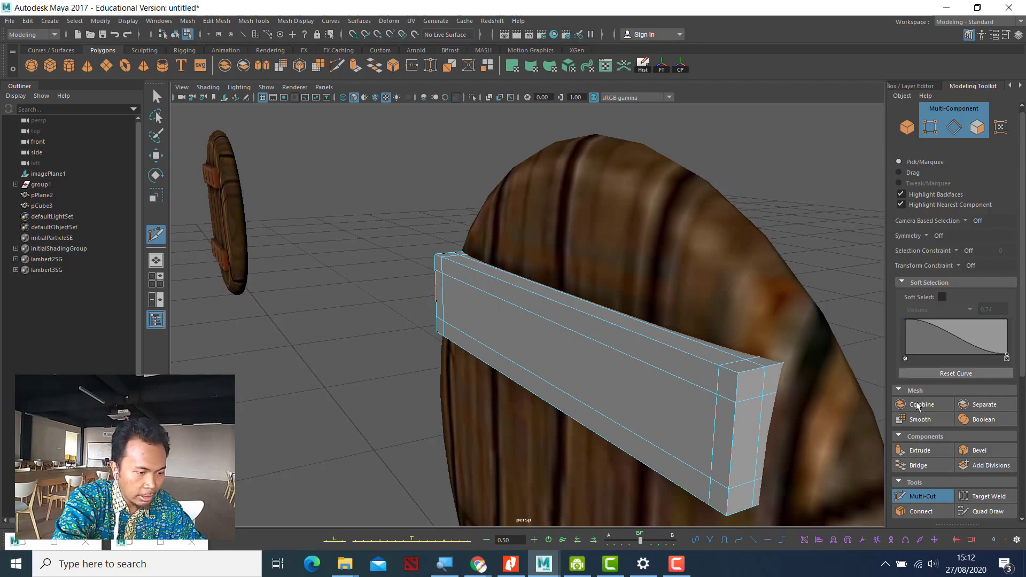
click(922, 496)
click(905, 130)
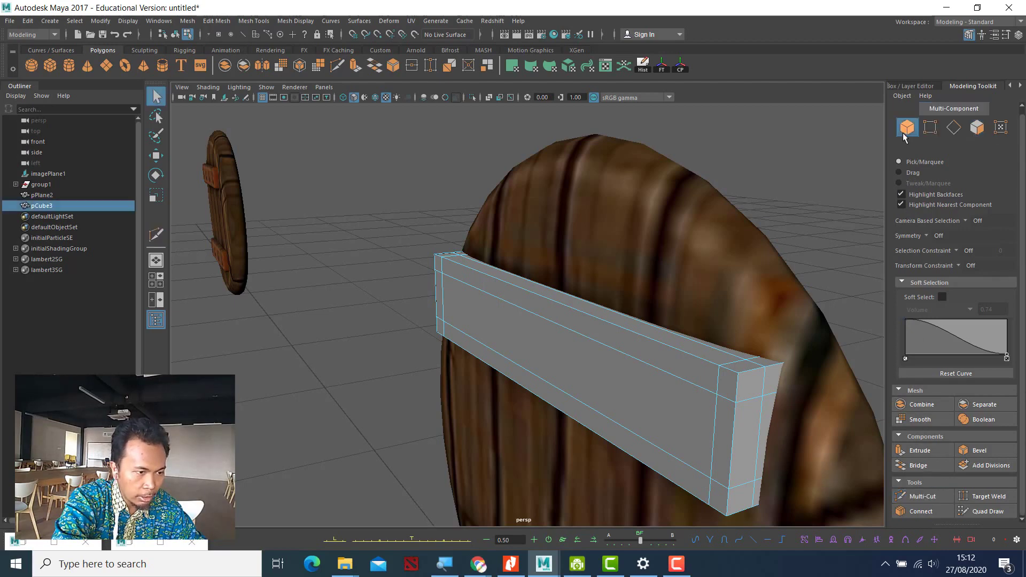
key(ctrl+1)
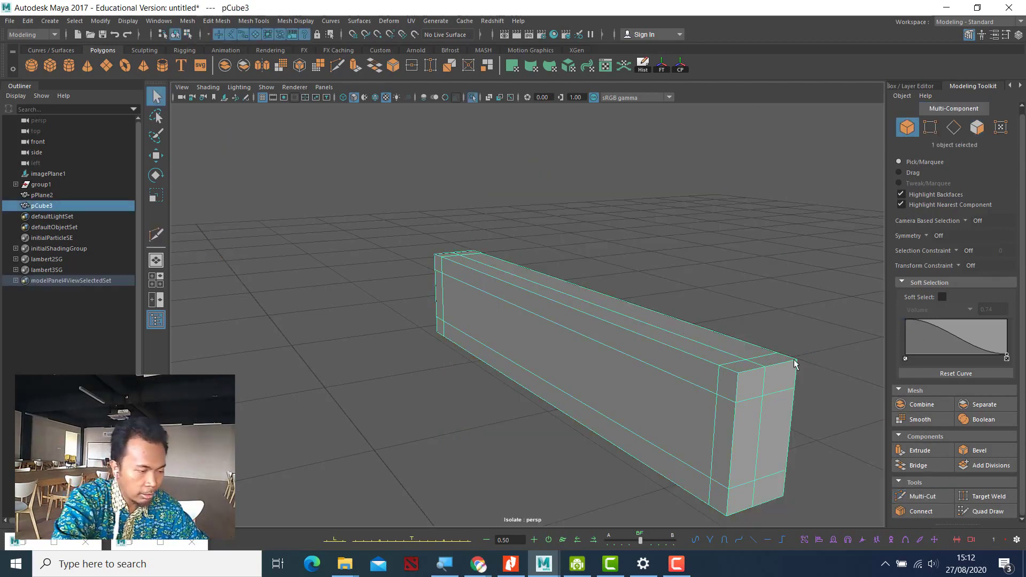
Step: Inspect the bar's supporting edge loops by selecting each one from several sides, ending in object mode
key(F10)
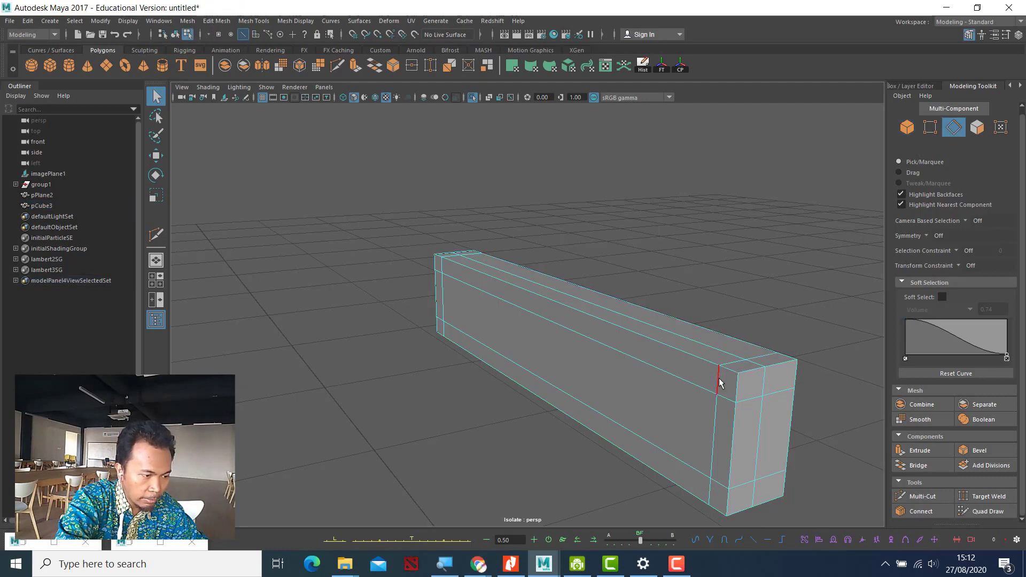
click(717, 377)
double_click(693, 385)
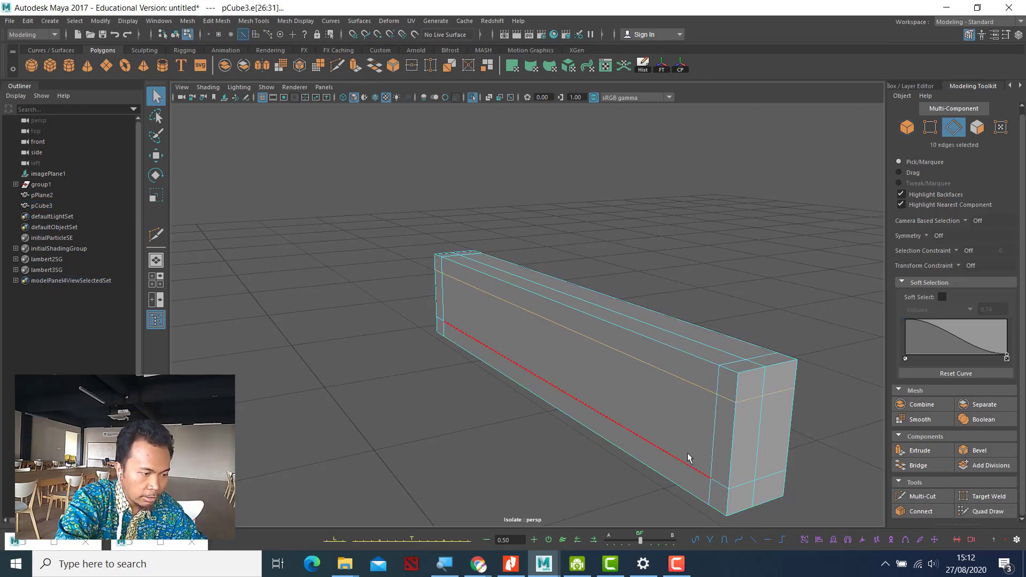
double_click(676, 467)
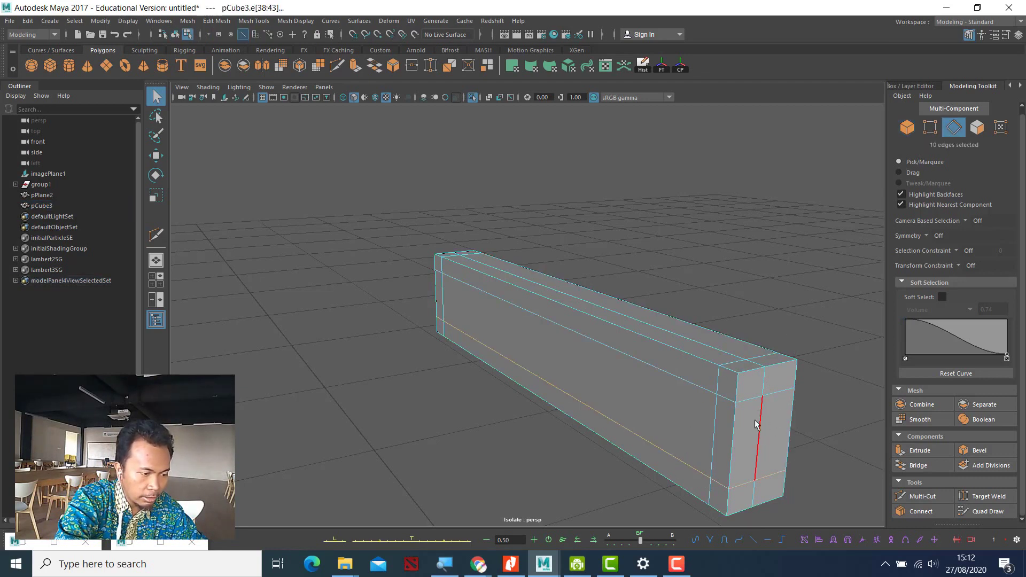
double_click(749, 409)
alt+drag(424, 426, 399, 448)
double_click(401, 461)
alt+drag(545, 456, 429, 442)
key(F8)
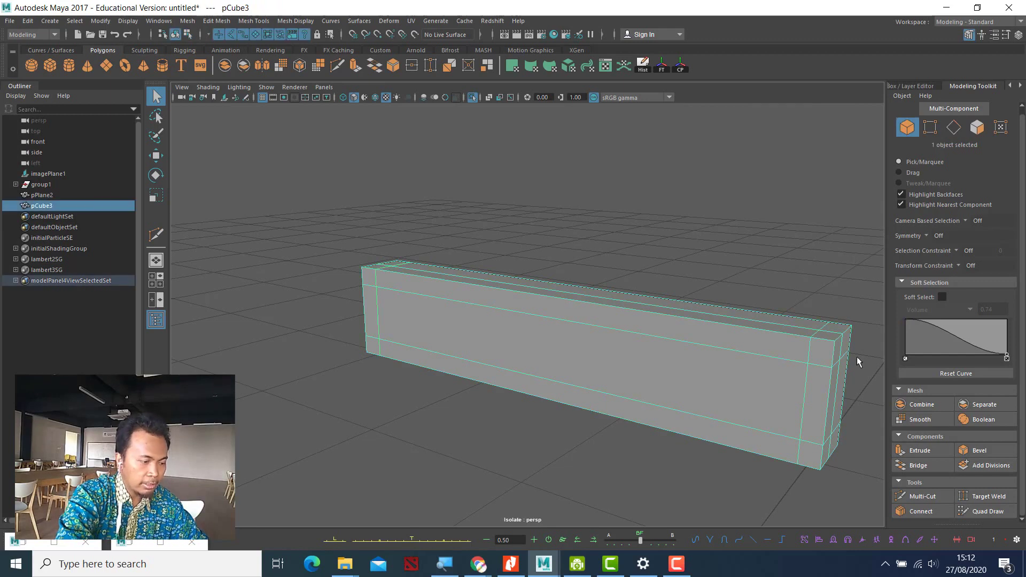
Step: Switch the bar to smooth preview and turn off isolation to show it against the shield and reference
key(3)
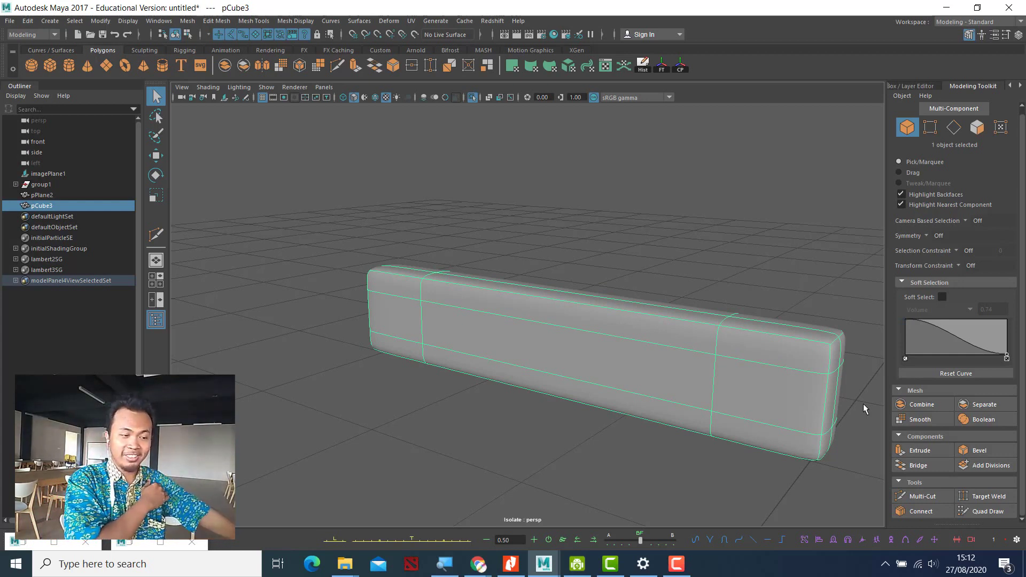
key(1)
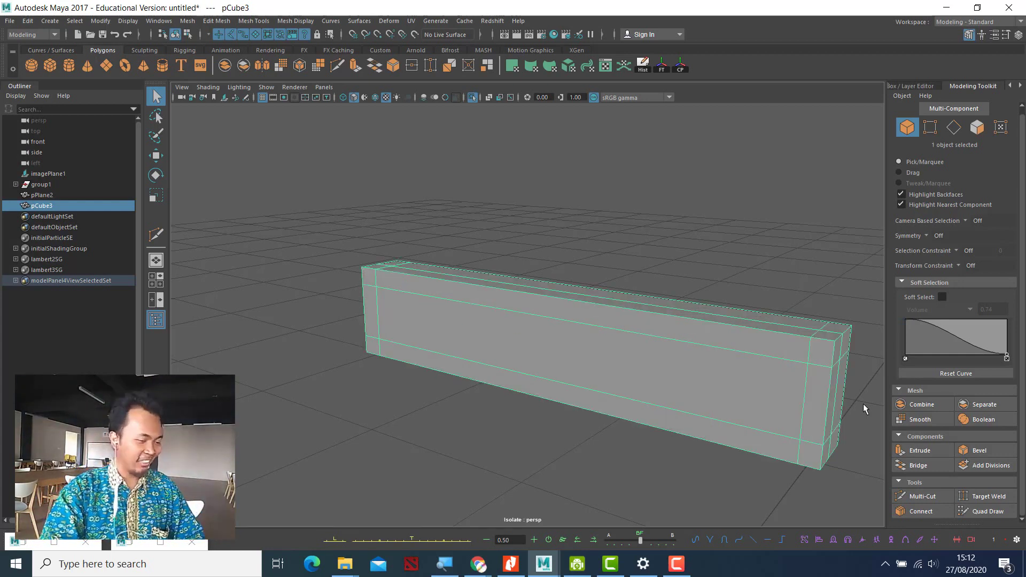
key(3)
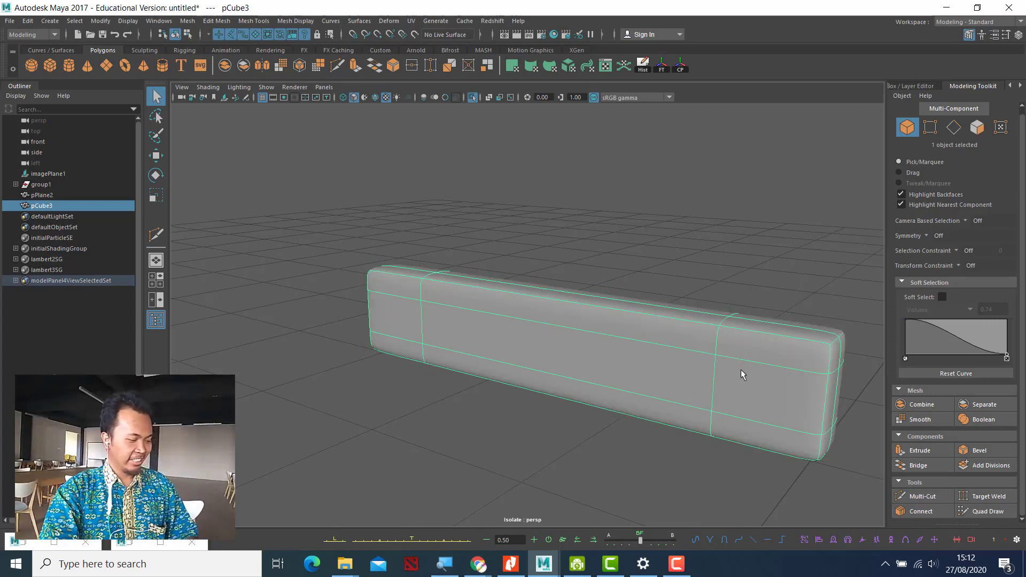
key(ctrl+1)
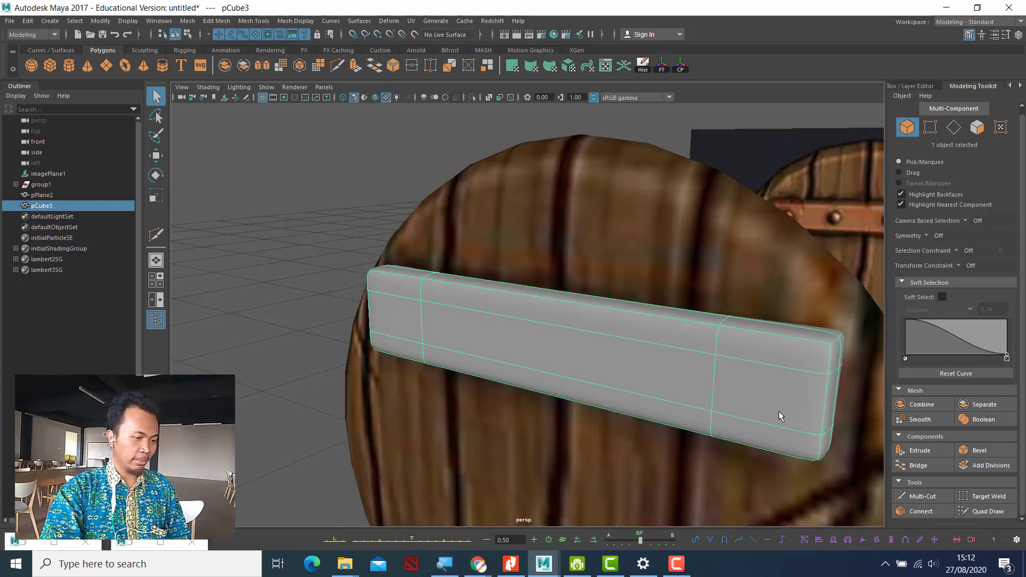
scroll(802, 400, down, 10)
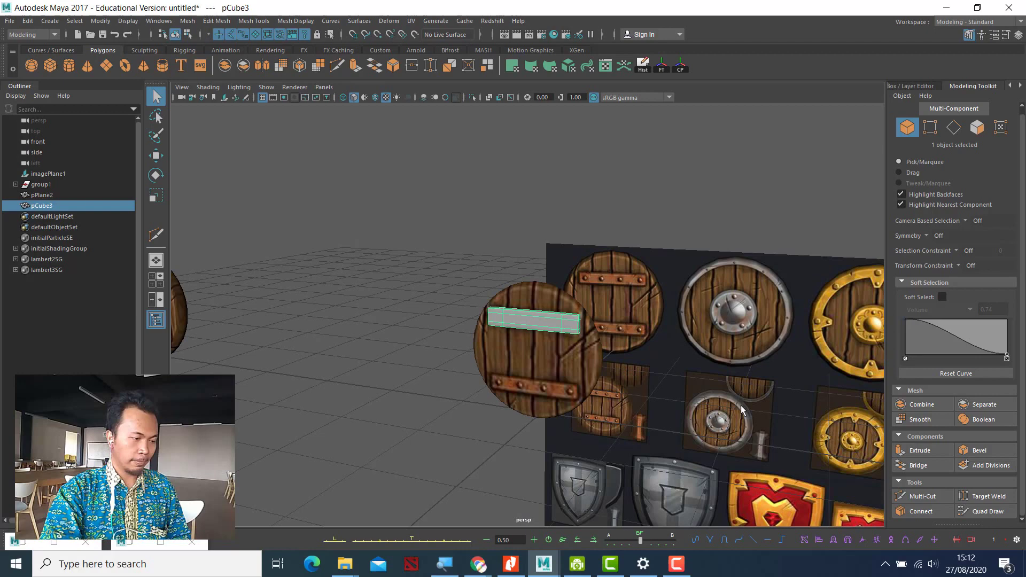
alt+drag(802, 400, 715, 411)
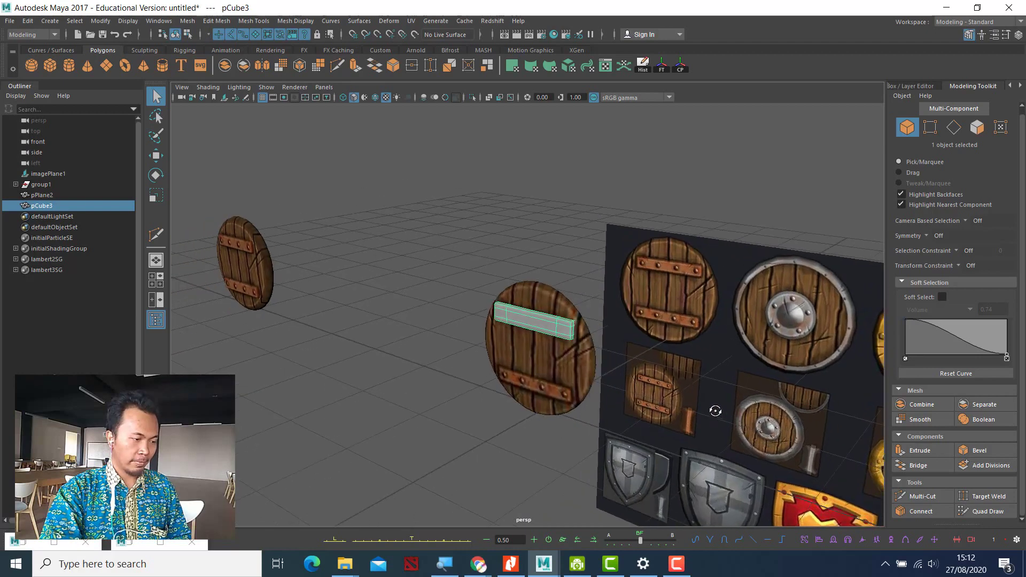
scroll(647, 336, up, 2)
scroll(646, 336, up, 5)
scroll(649, 339, down, 5)
scroll(647, 348, up, 3)
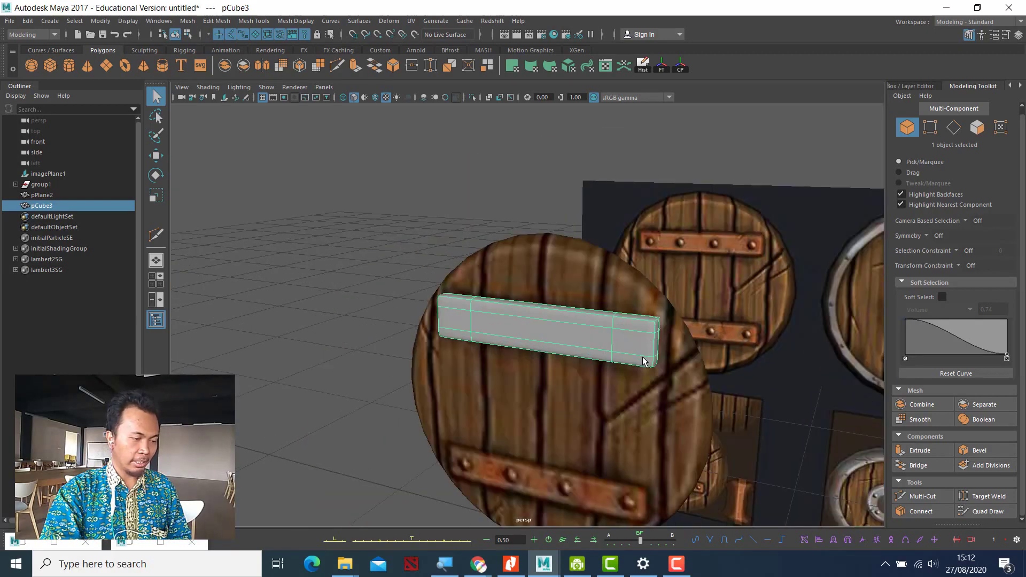
Step: Assign the existing SHIELD_3 material to the bar
shift+right_click(620, 335)
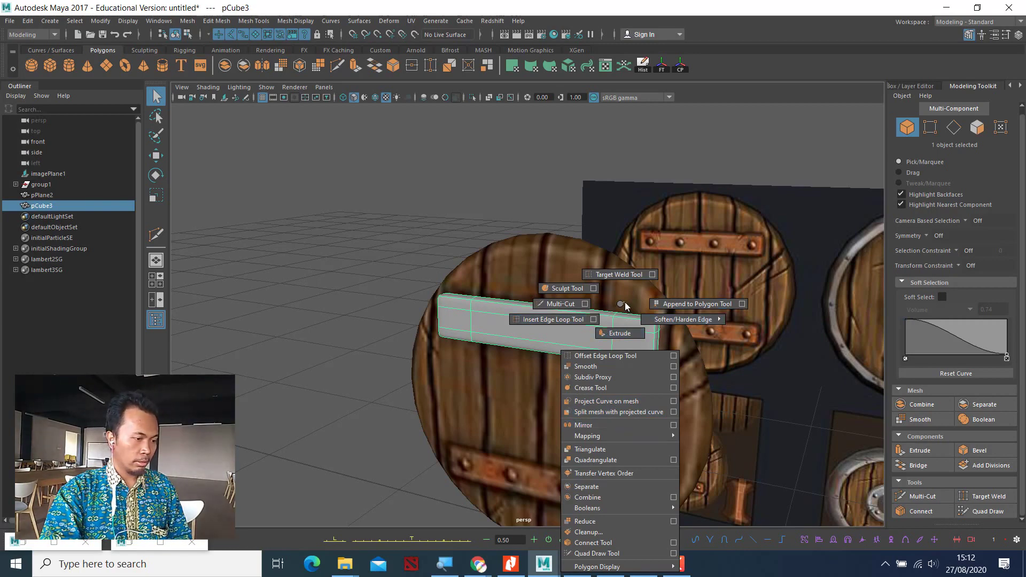
click(612, 318)
right_click(575, 334)
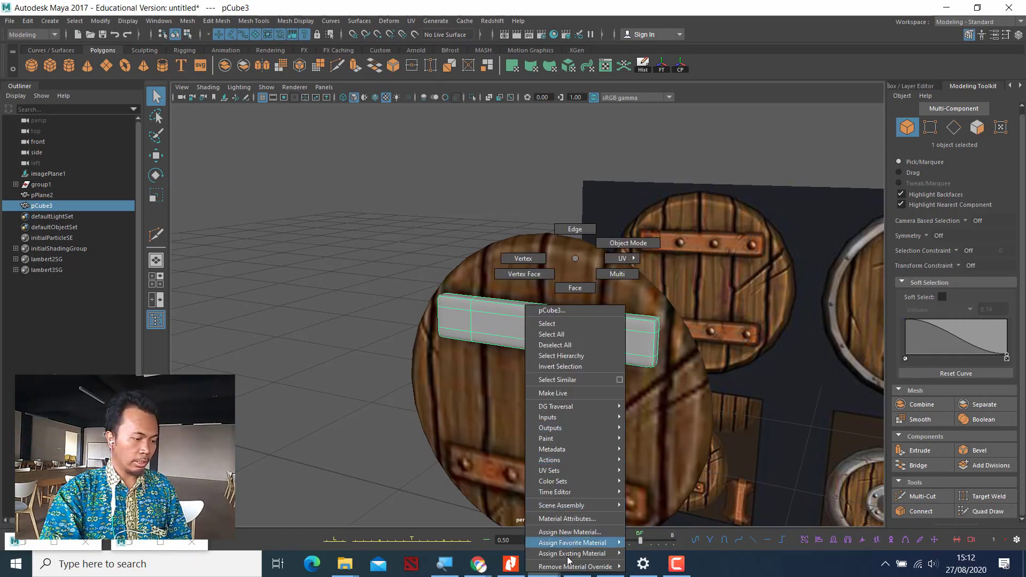
mouse_move(568, 554)
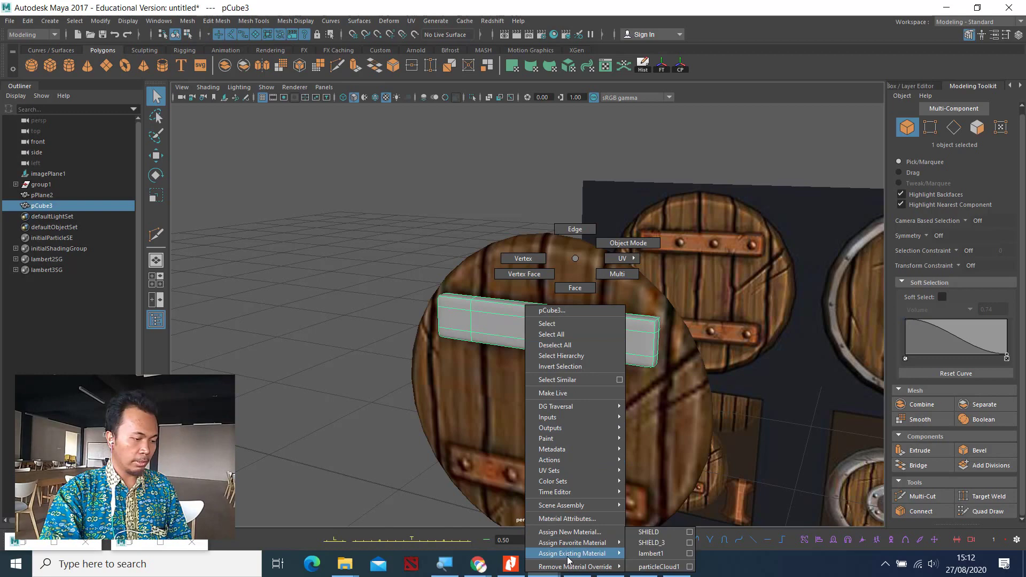
click(651, 543)
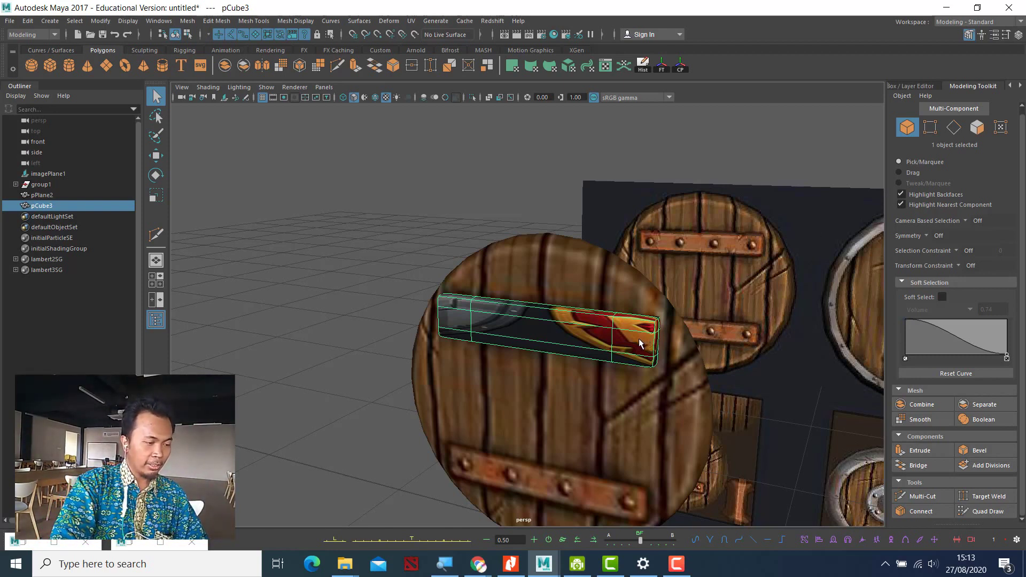
Step: Open the UV Editor for the bar and frame its UVs over the whole shield texture
click(608, 67)
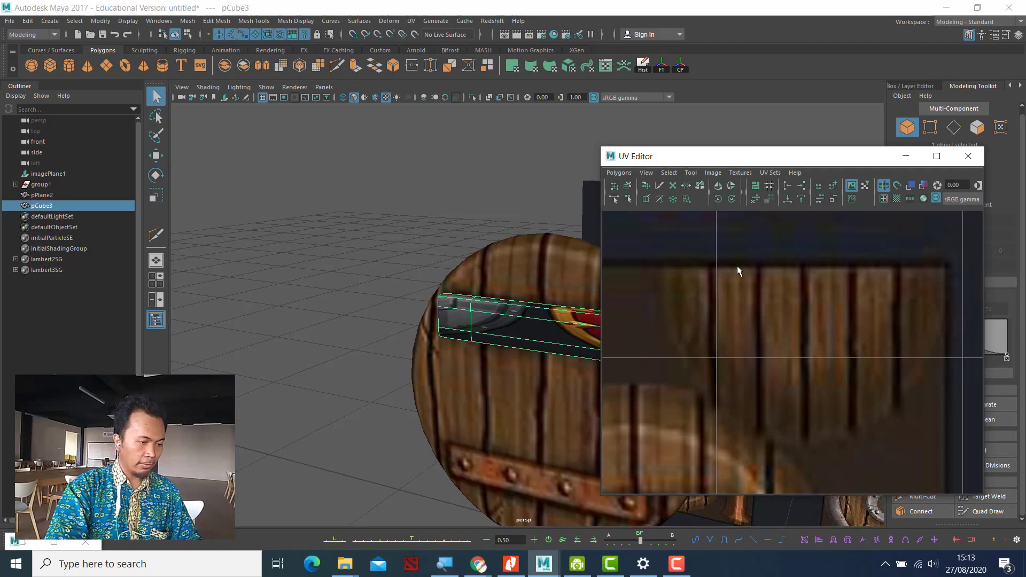
key(f)
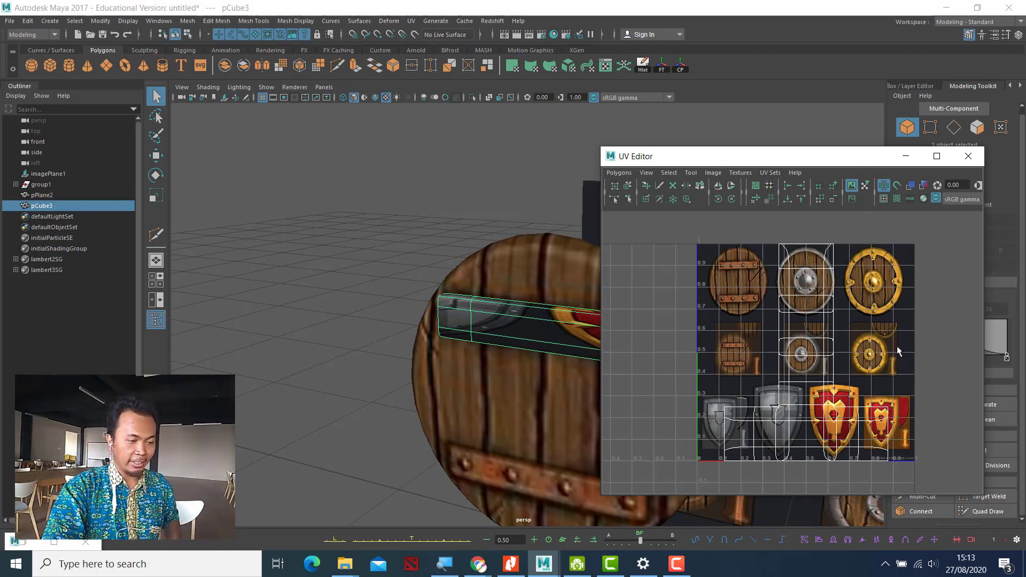
click(520, 322)
click(546, 323)
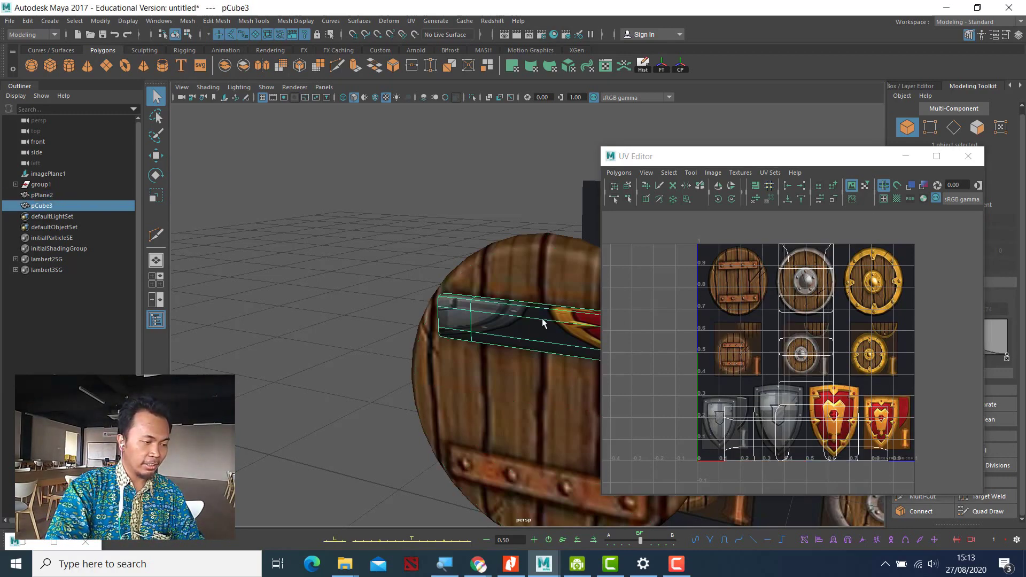
Step: Select all faces of the bar and apply a planar UV projection to them
click(977, 128)
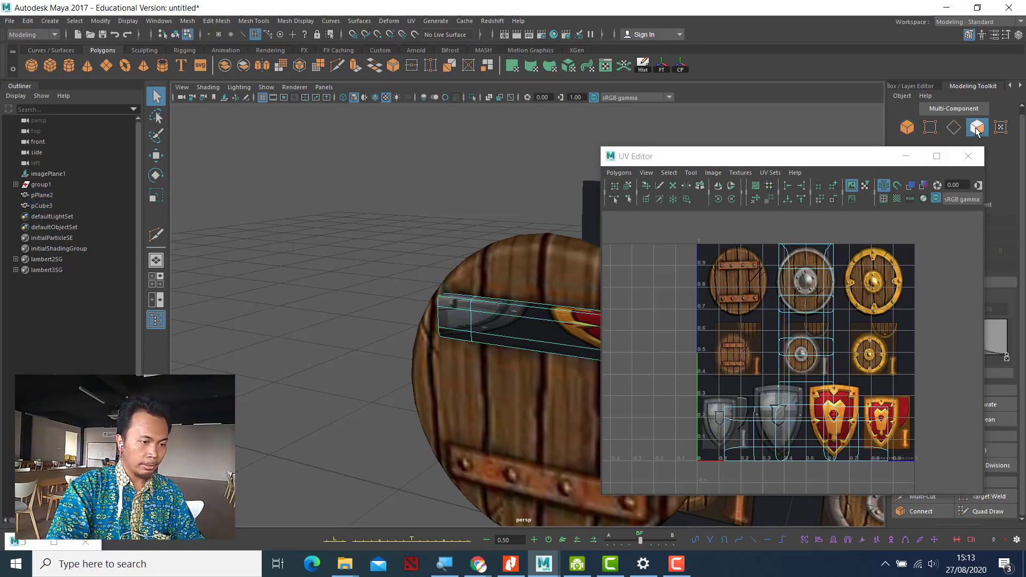
click(556, 344)
double_click(556, 344)
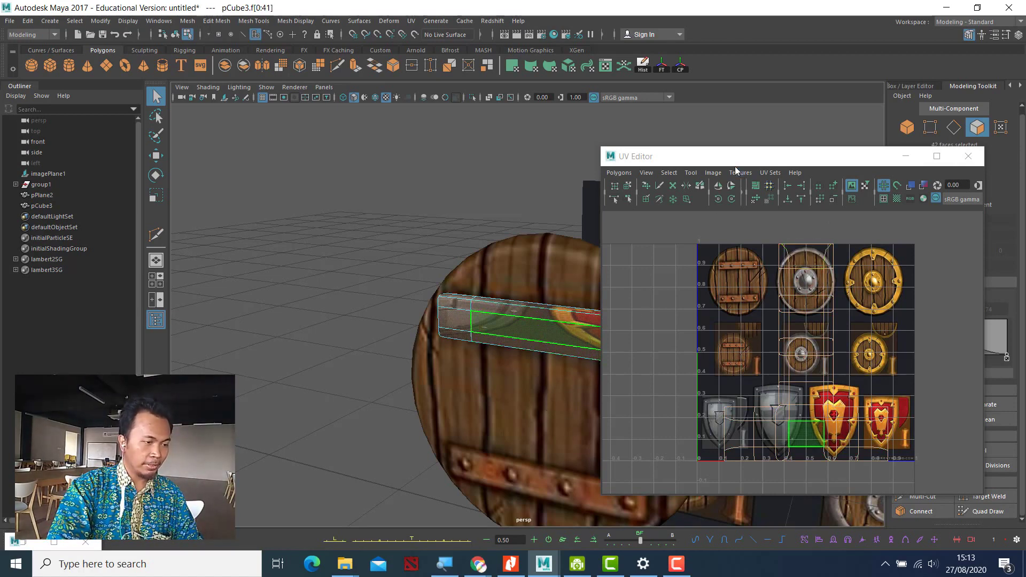
drag(735, 162, 807, 162)
scroll(826, 375, up, 5)
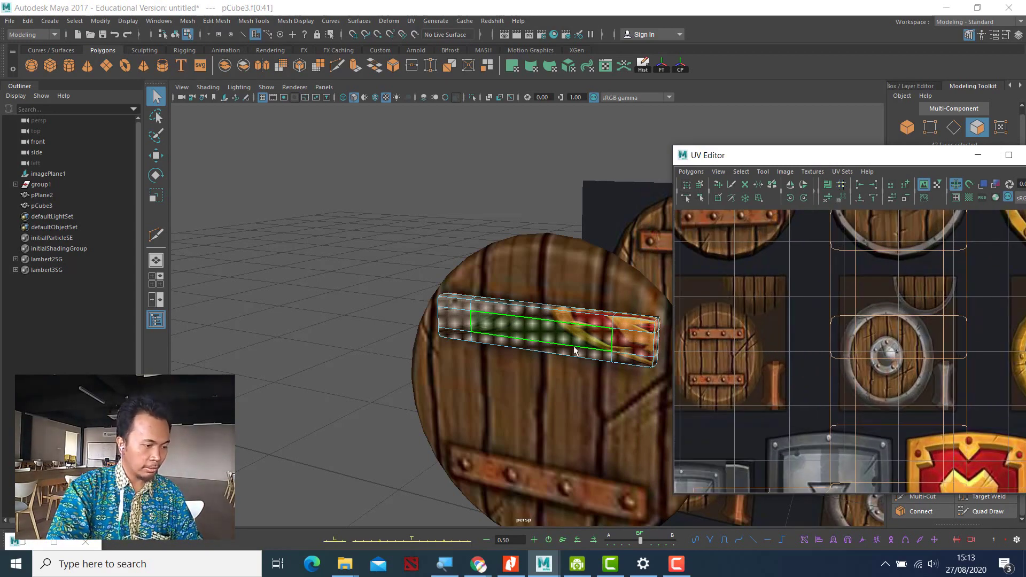
shift+right_drag(573, 338, 649, 526)
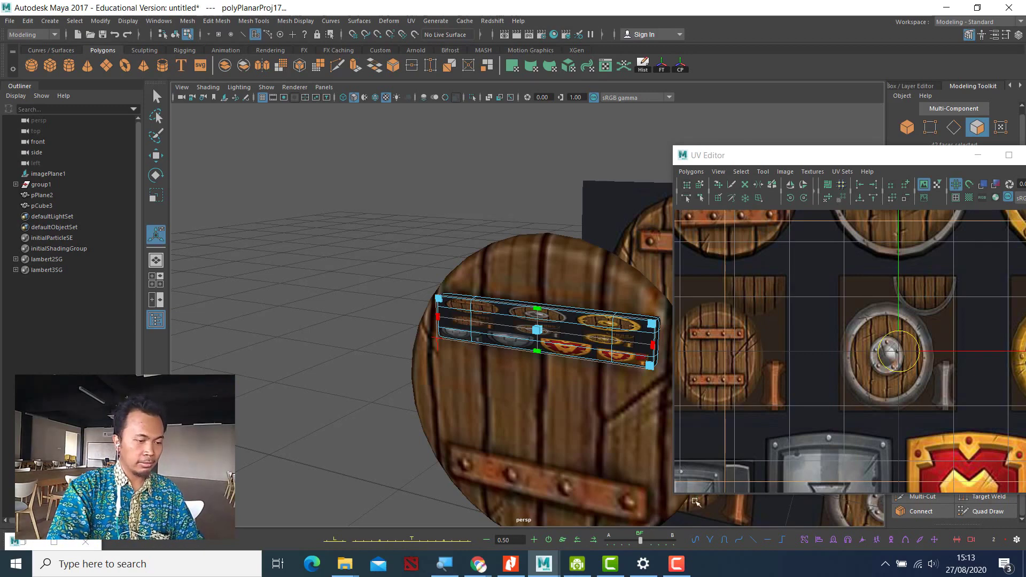
Step: Scale the bar's UVs down uniformly and move them onto the small wooden shield with riveted strips in the texture
key(f)
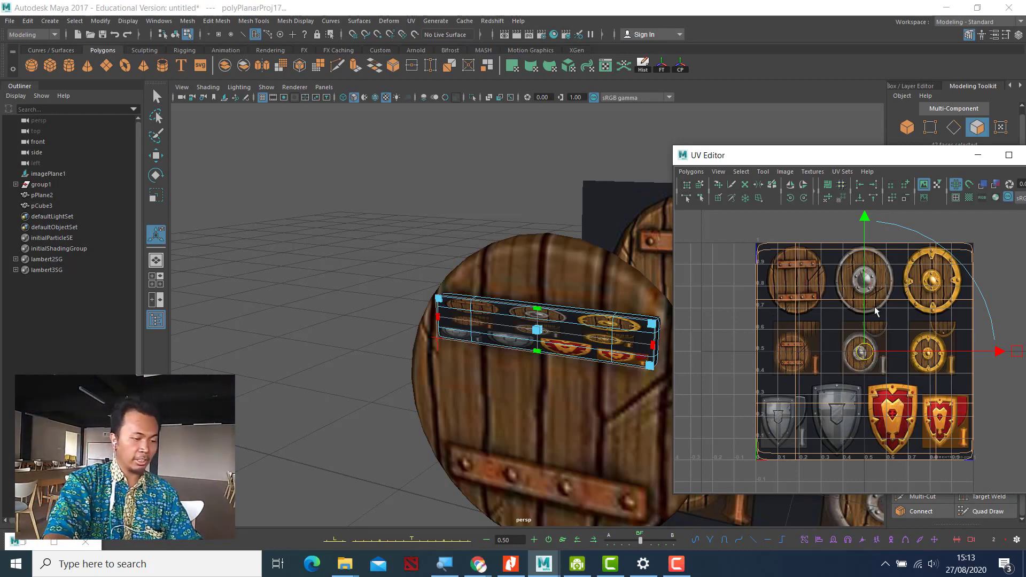
key(r)
drag(865, 352, 821, 360)
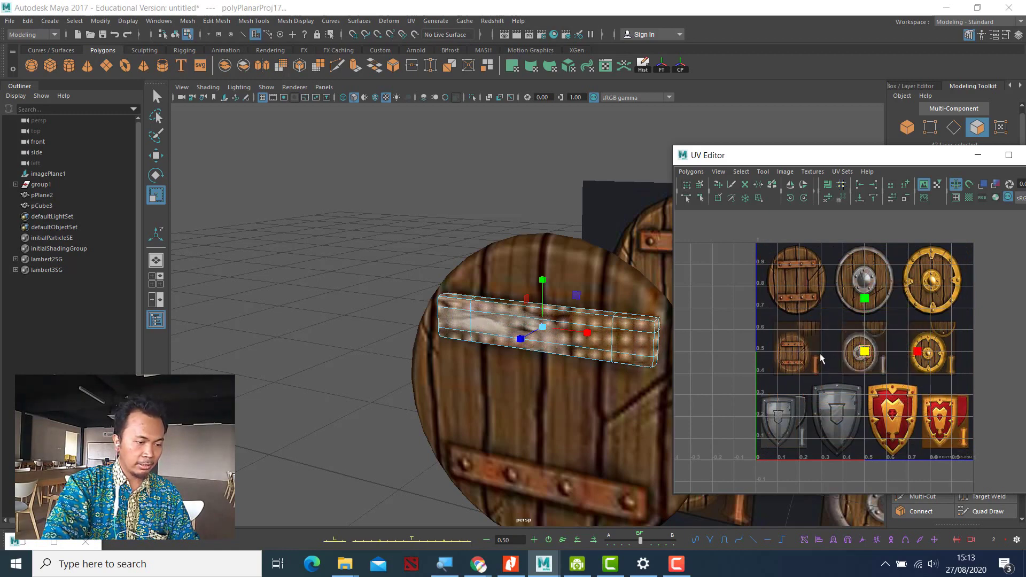
scroll(821, 360, up, 3)
middle_drag(807, 366, 822, 365)
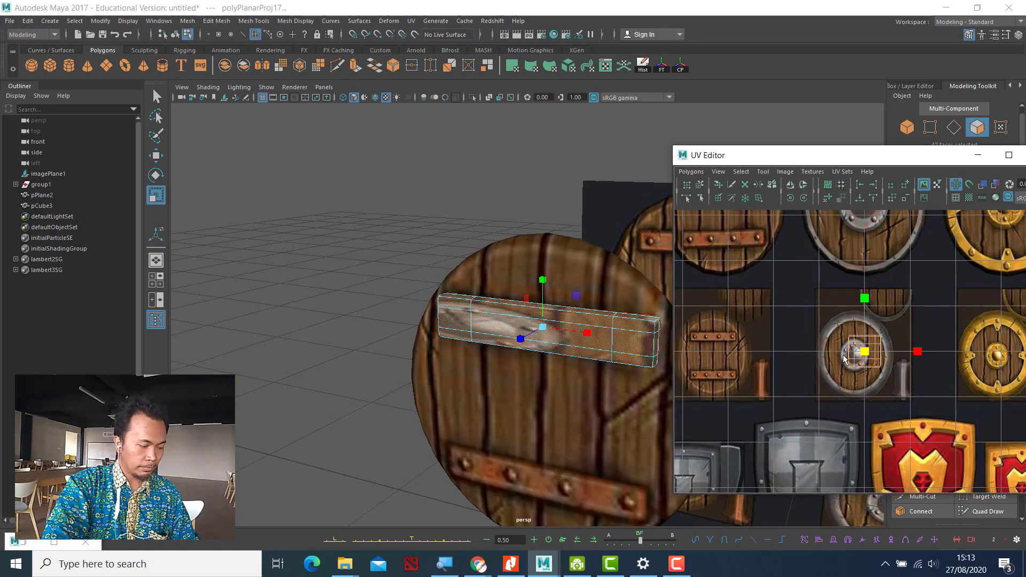
key(w)
drag(878, 351, 720, 354)
key(f)
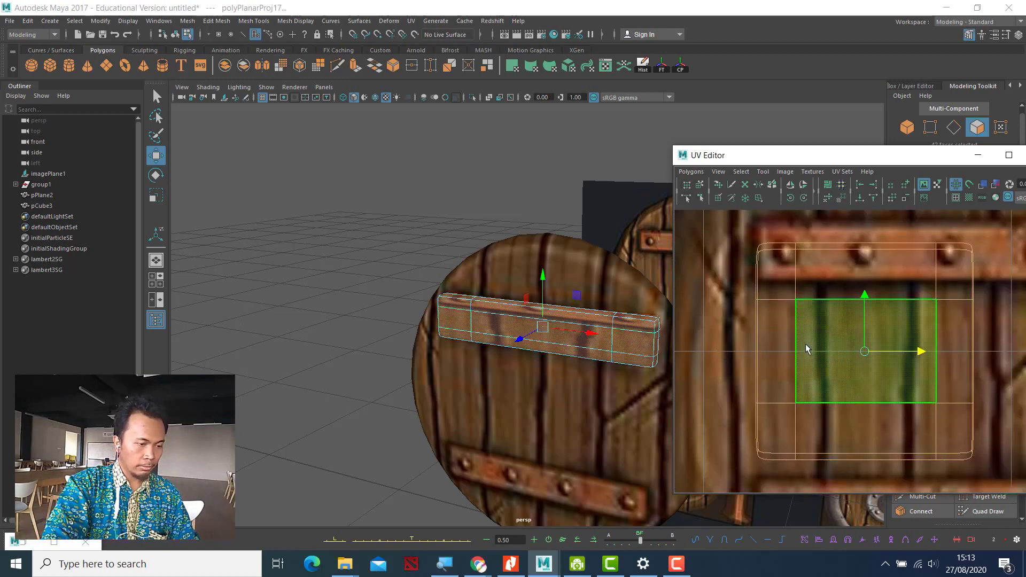
Step: Move the bar's UVs over the small shield's upper metal strip and flatten them vertically to the strip's height
scroll(861, 321, down, 3)
key(r)
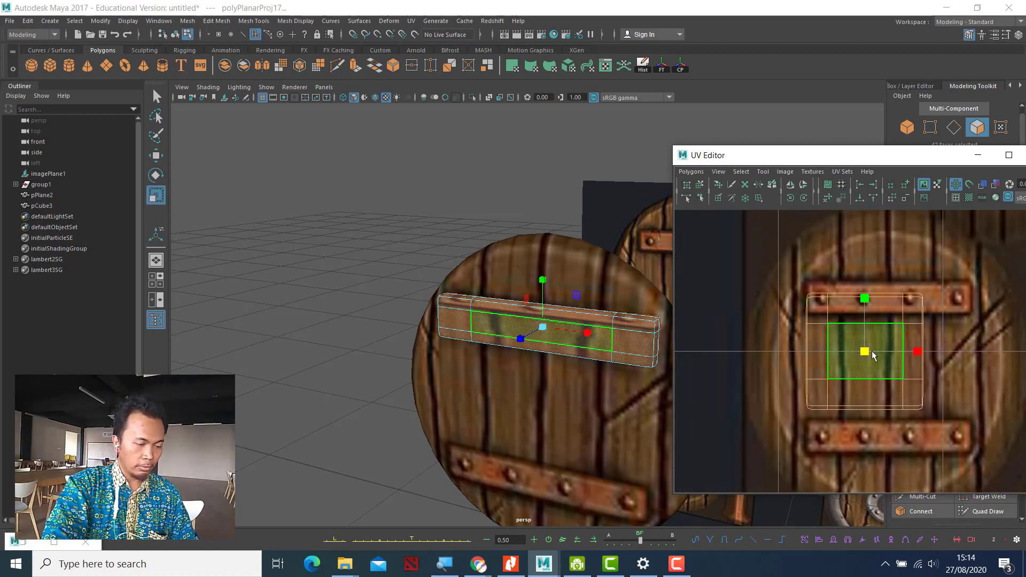
key(w)
drag(870, 355, 894, 303)
key(r)
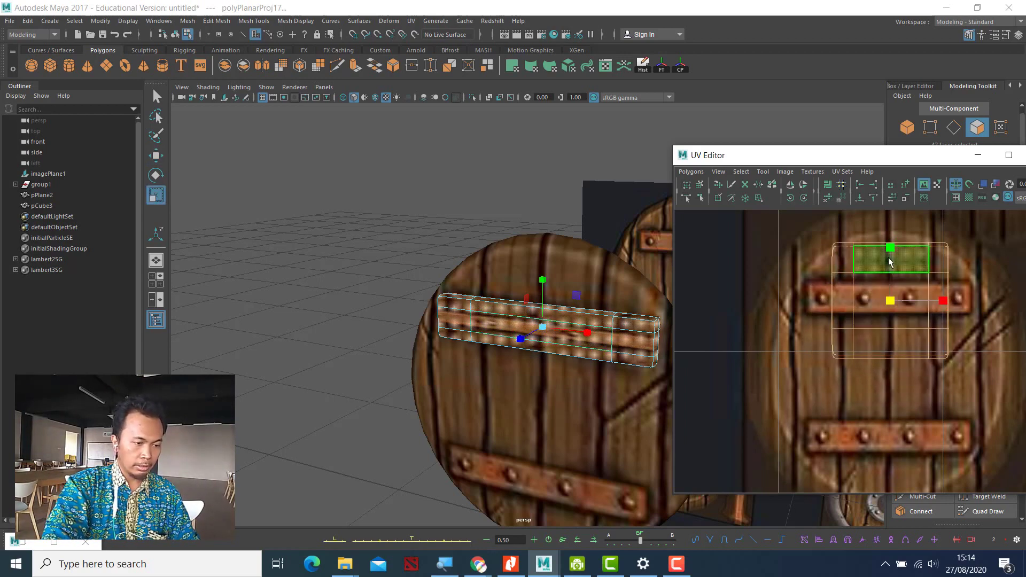
drag(890, 247, 892, 301)
scroll(893, 300, up, 3)
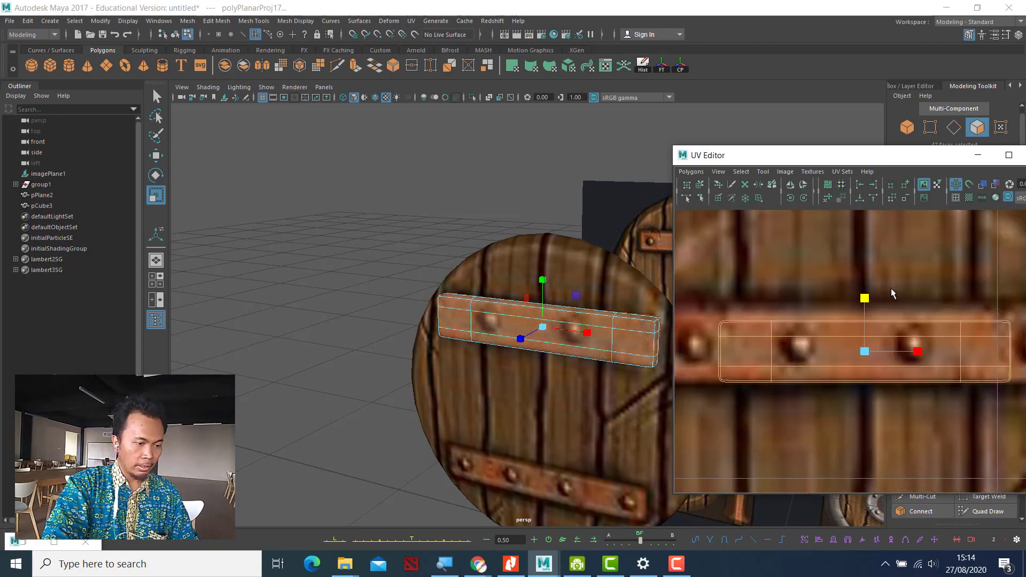
Step: Center and widen the bar's UVs to cover all four rivets of the metal strip, and slightly increase their height
key(w)
drag(864, 337, 885, 345)
key(r)
scroll(895, 356, down, 1)
key(w)
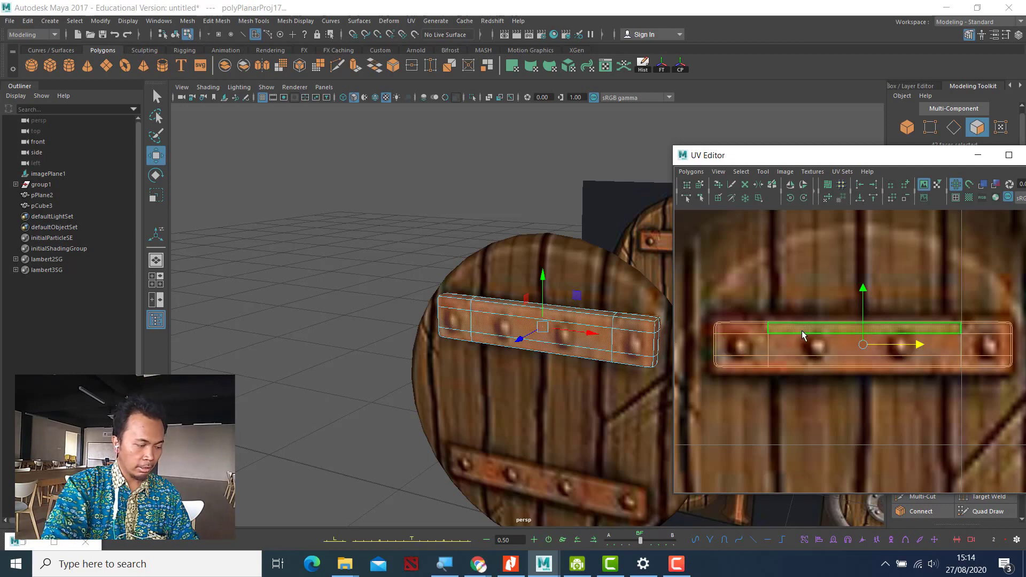
key(r)
drag(911, 347, 918, 348)
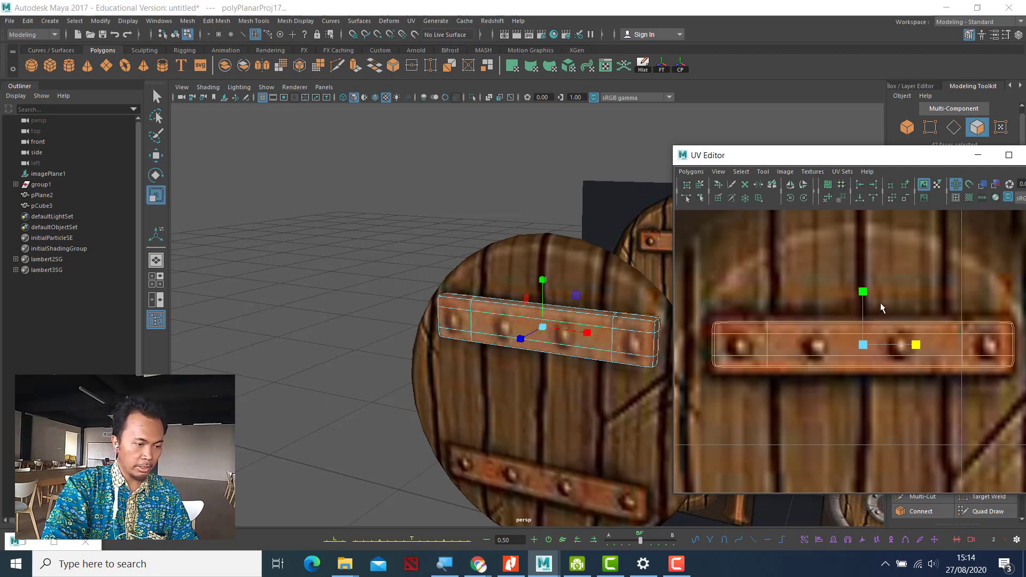
drag(866, 295, 867, 292)
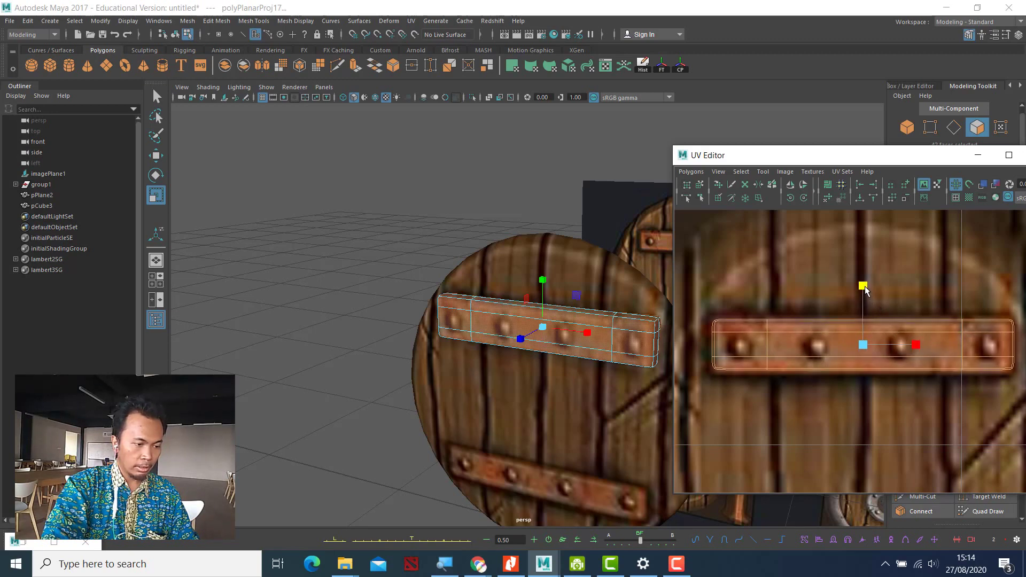
Step: Fine-tune the height of the upper bar's UVs, return to object mode and close the UV Editor
drag(865, 287, 864, 286)
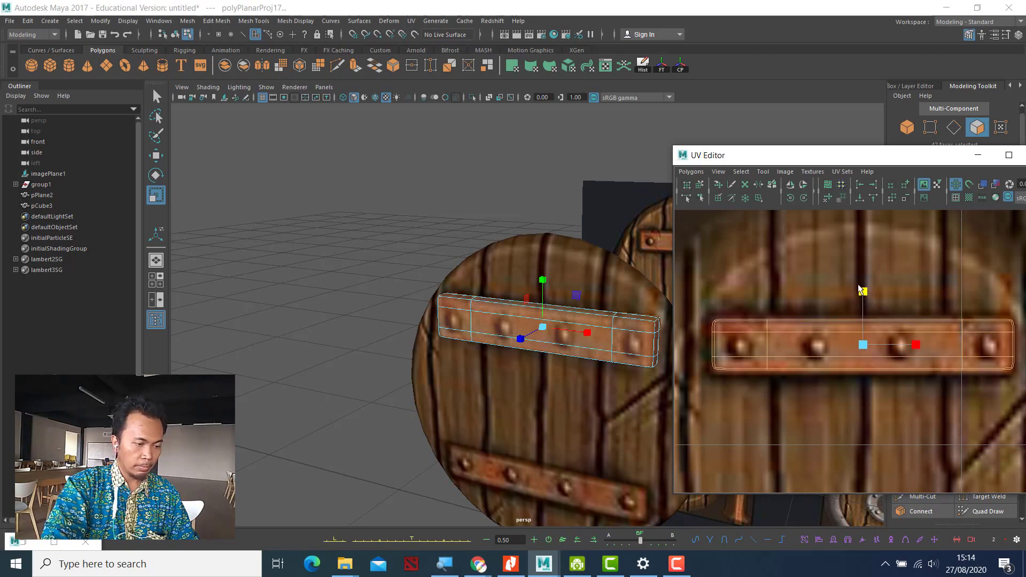
click(907, 127)
click(527, 162)
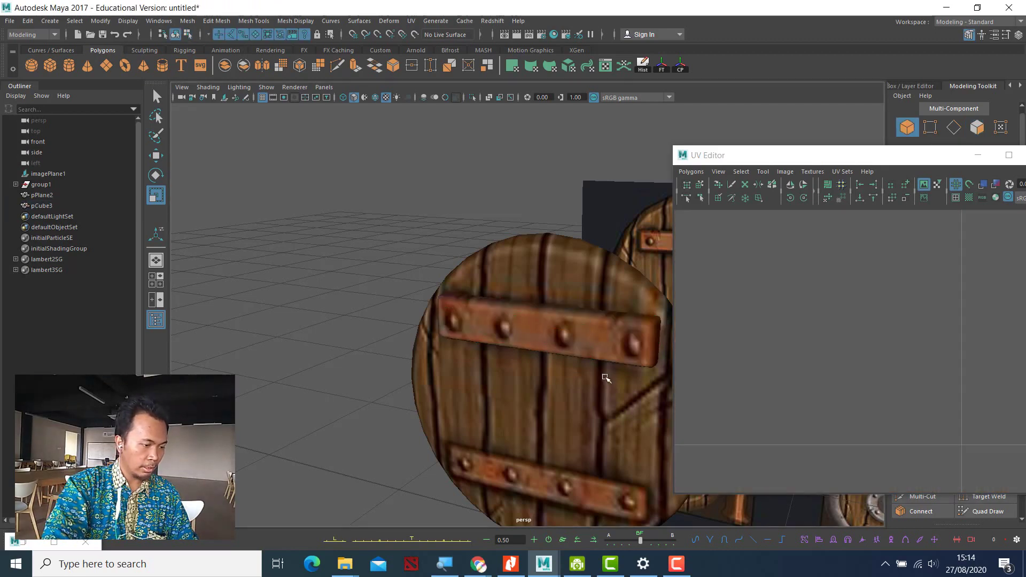
alt+drag(591, 389, 563, 381)
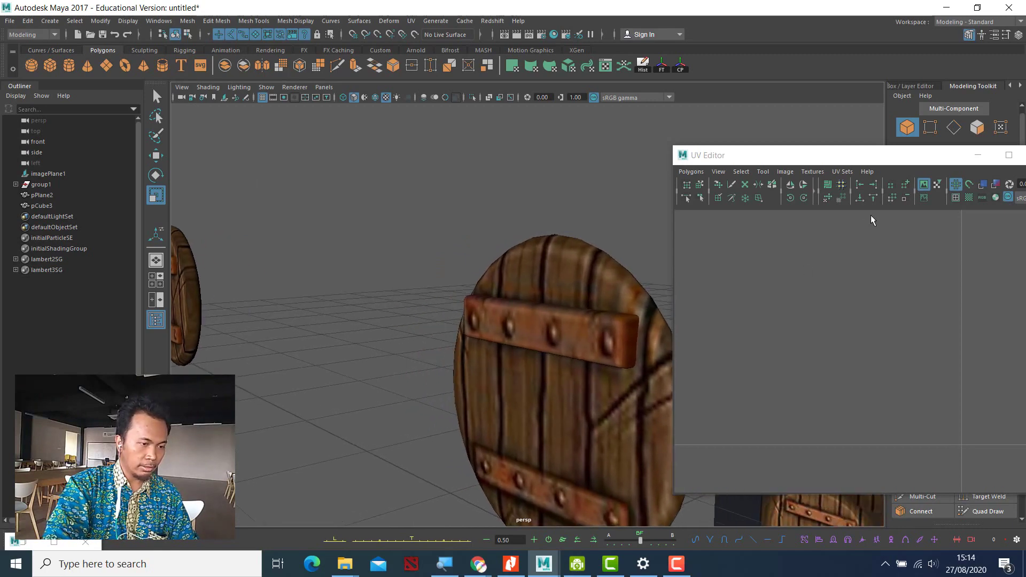
drag(967, 156, 912, 158)
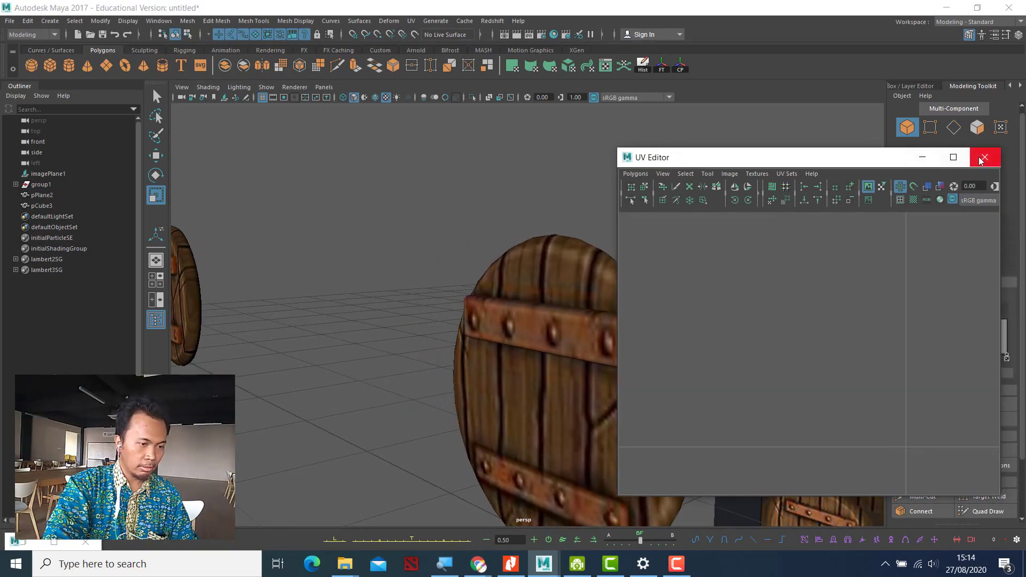
click(984, 157)
Step: Compare the modelled upper bar with the painted strip by toggling isolation of the wooden disc and viewing it from several angles
alt+drag(668, 310, 597, 306)
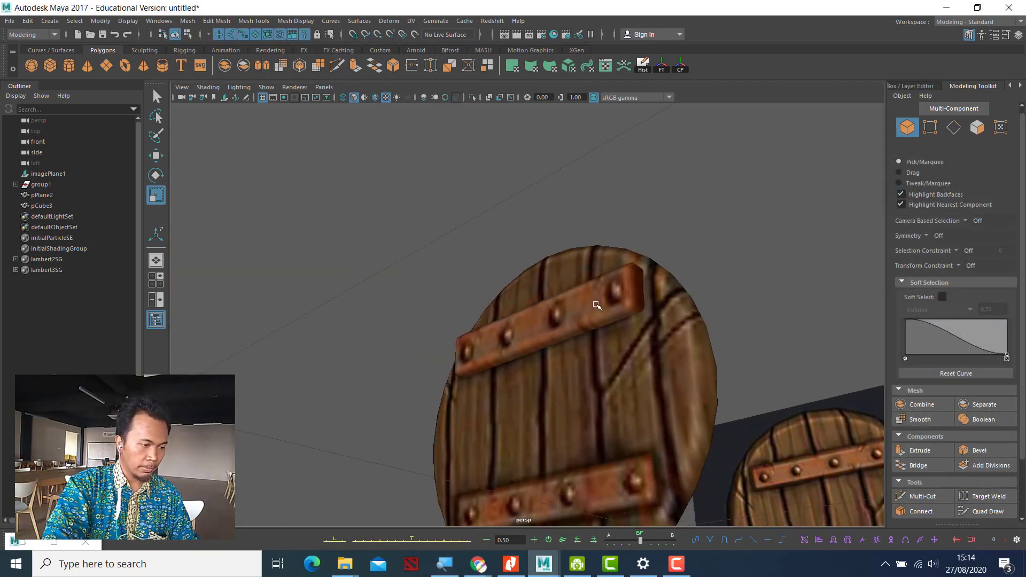
click(615, 304)
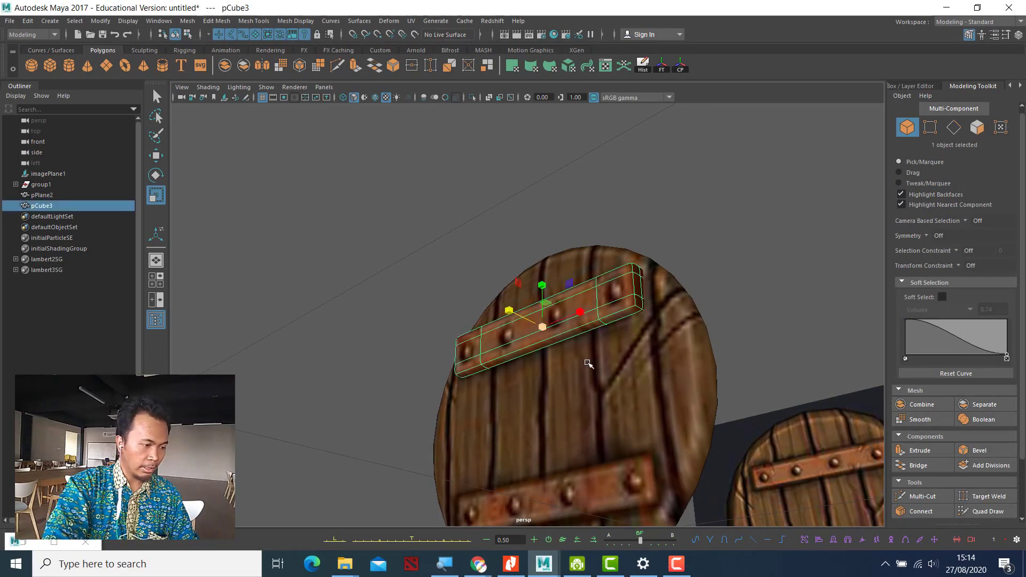
click(589, 363)
key(ctrl+1)
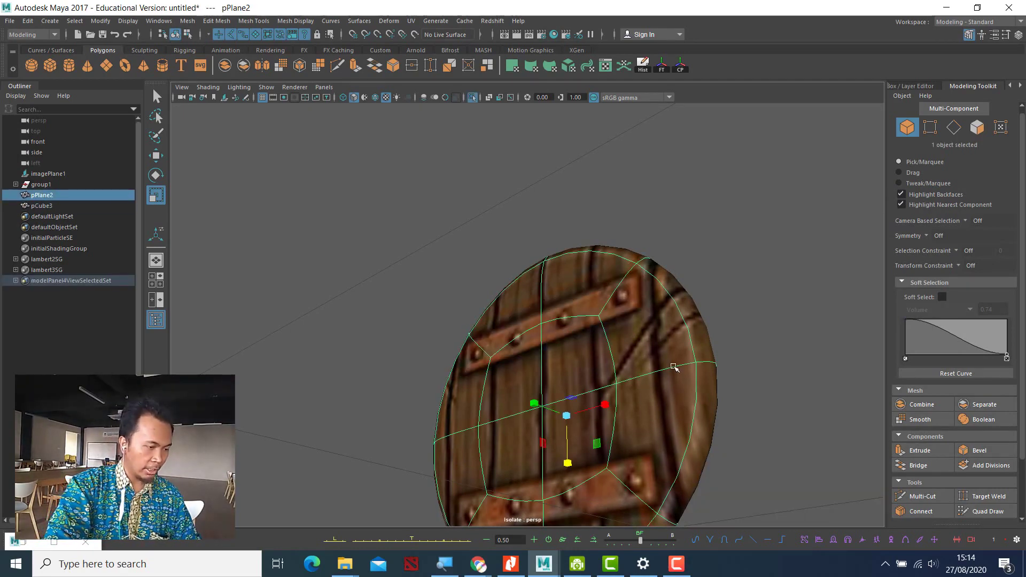
alt+drag(674, 368, 672, 393)
key(ctrl+1)
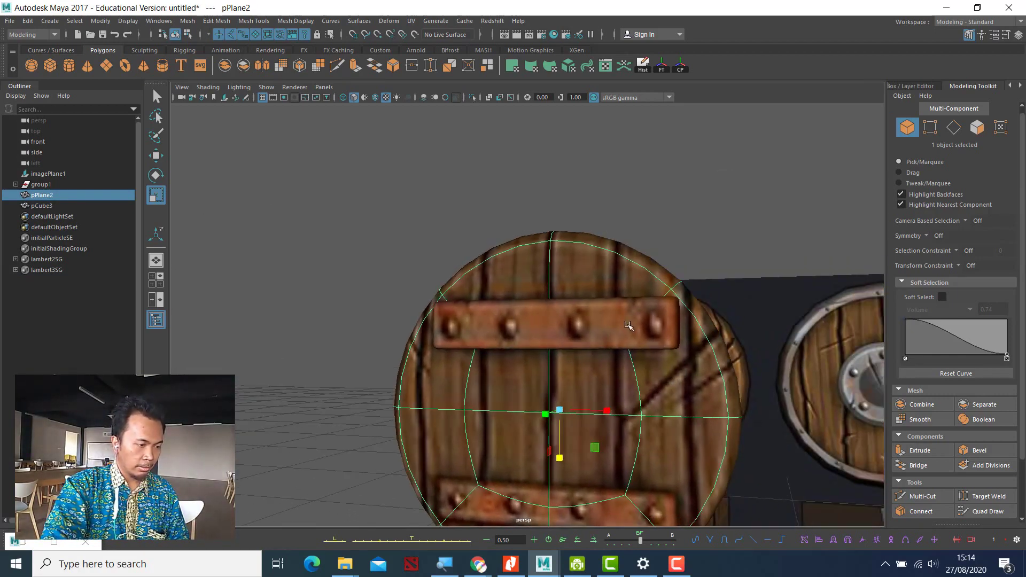
click(629, 326)
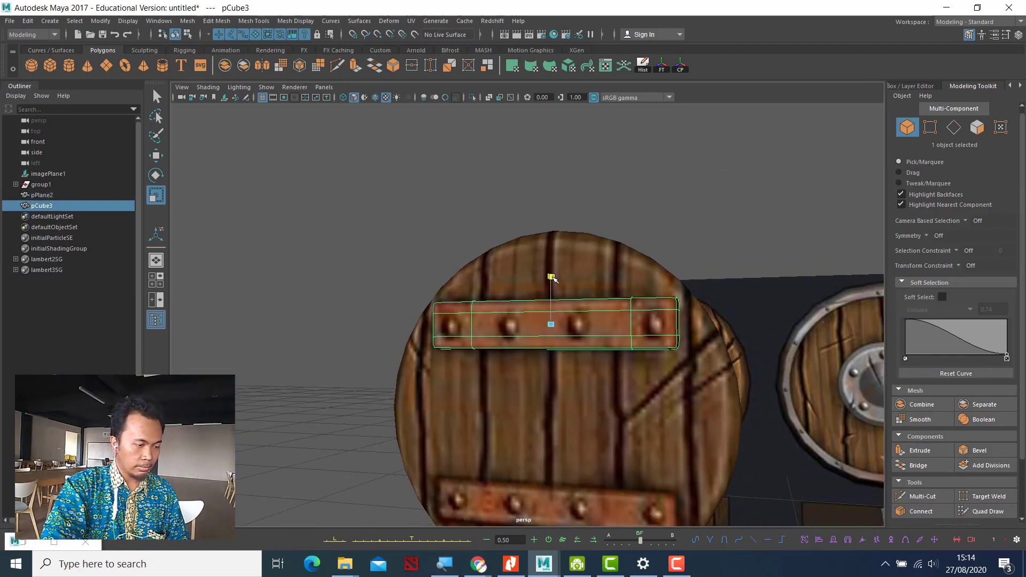
click(552, 276)
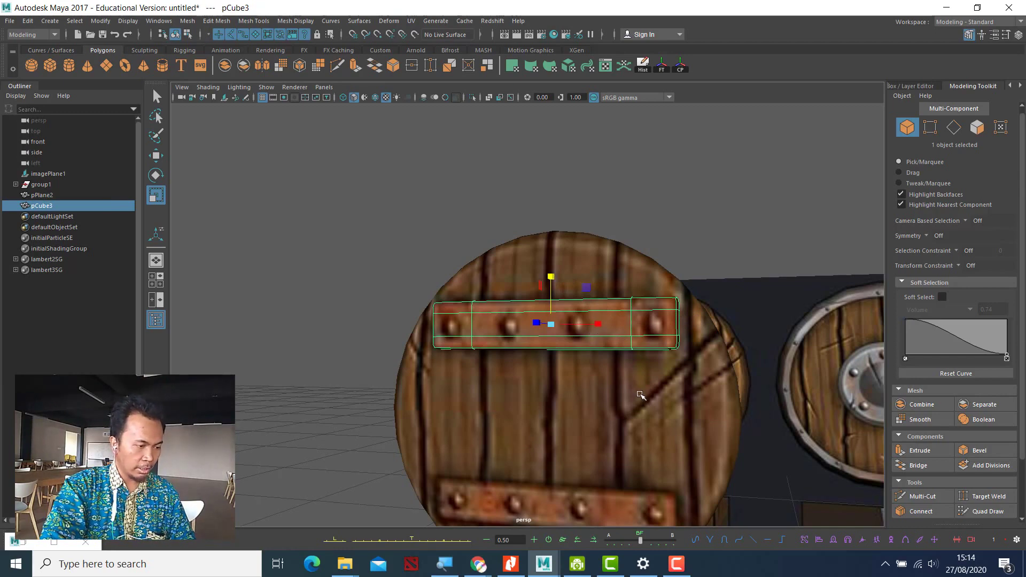
alt+drag(640, 396, 641, 320)
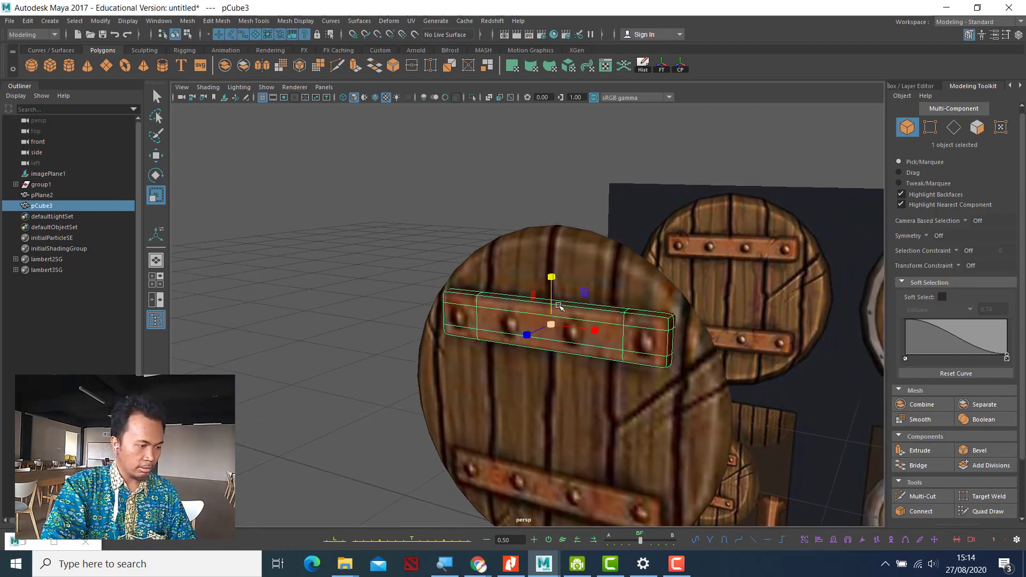
key(ctrl+1)
key(ctrl+1)
key(ctrl+1)
key(ctrl+1)
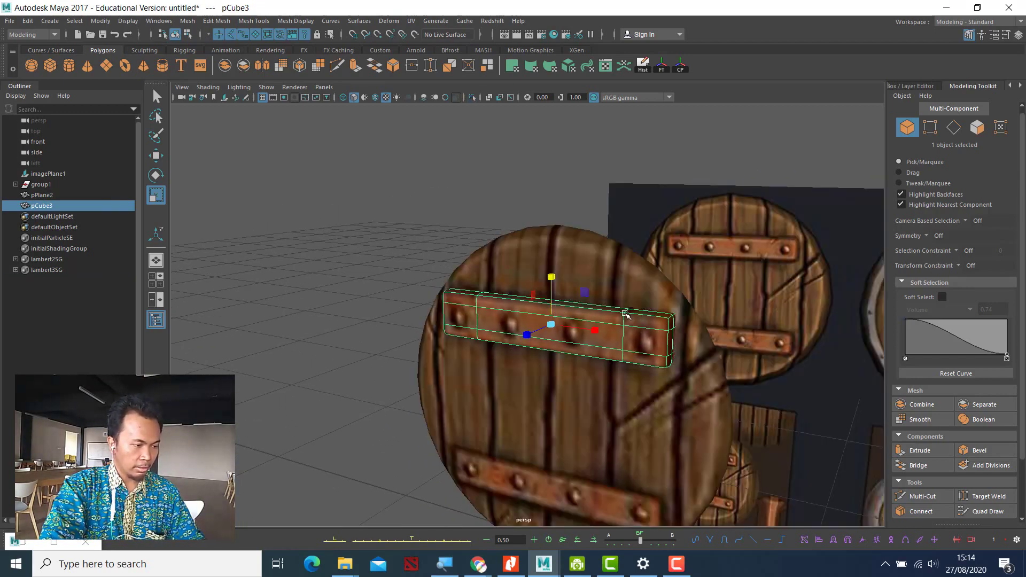
click(619, 397)
key(ctrl+1)
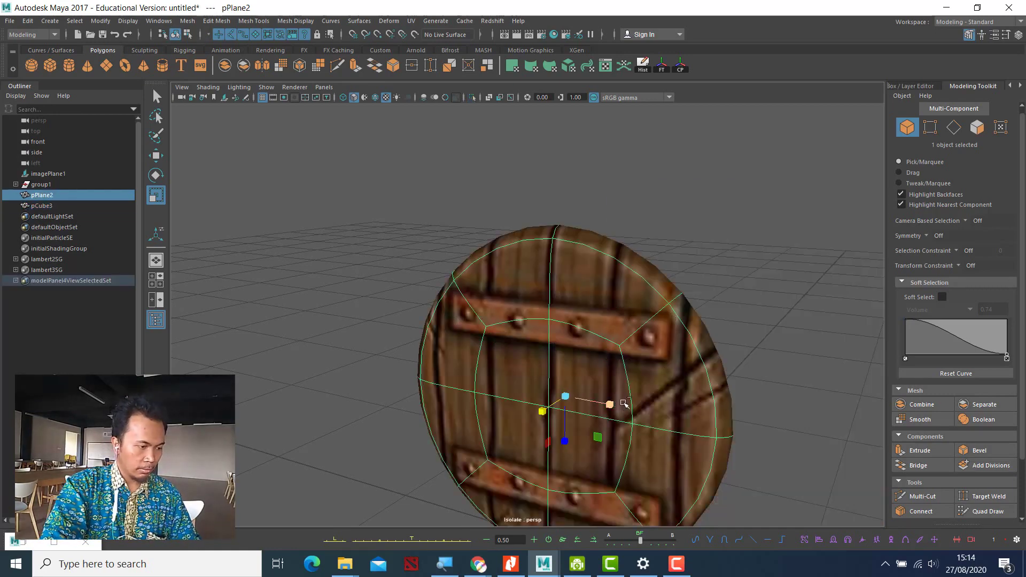
key(ctrl+1)
key(ctrl+1)
key(ctrl+1)
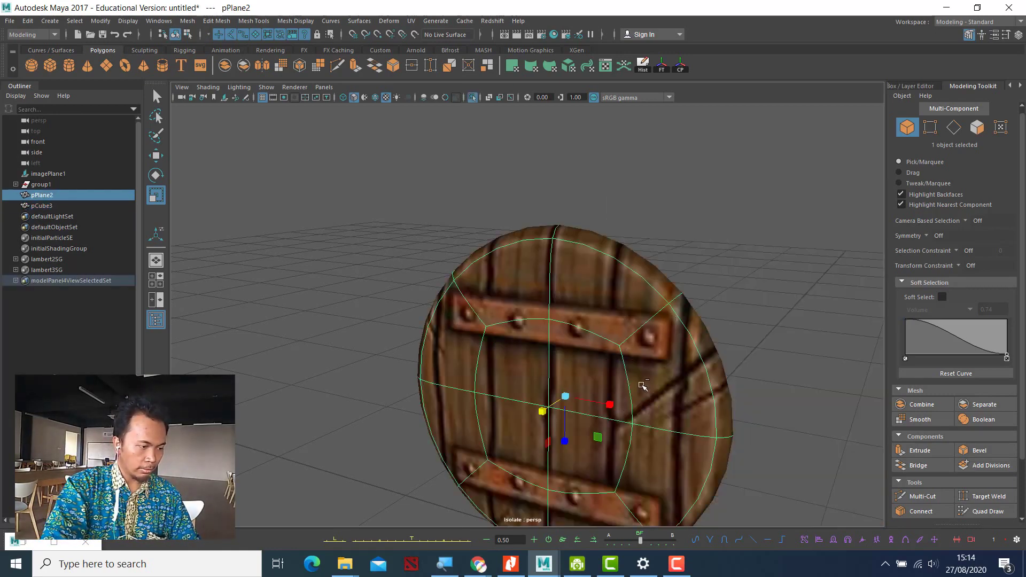
Step: Stretch the upper bar's UVs slightly in height so they reach the edges of the riveted strip in the texture
click(630, 348)
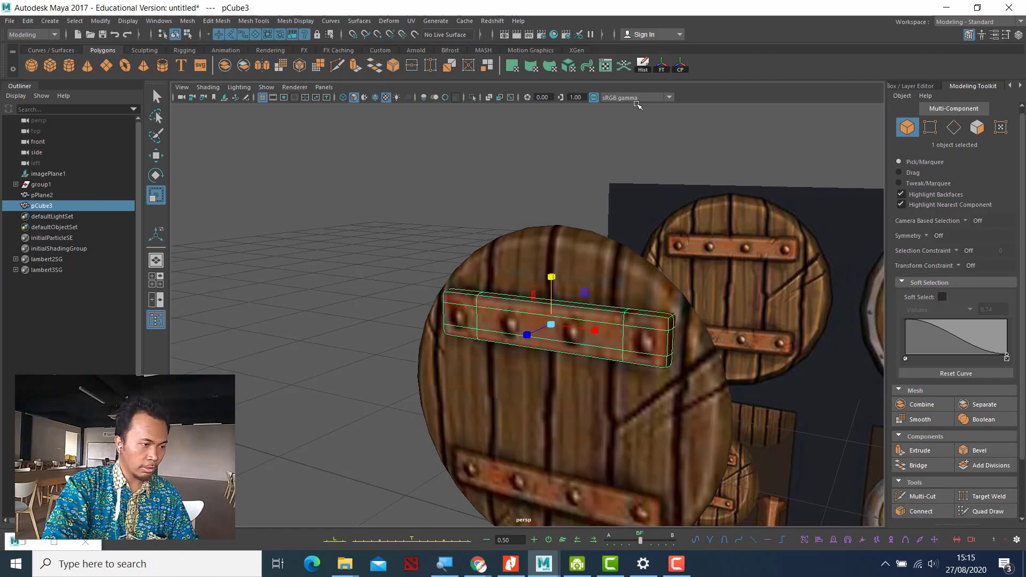
click(618, 75)
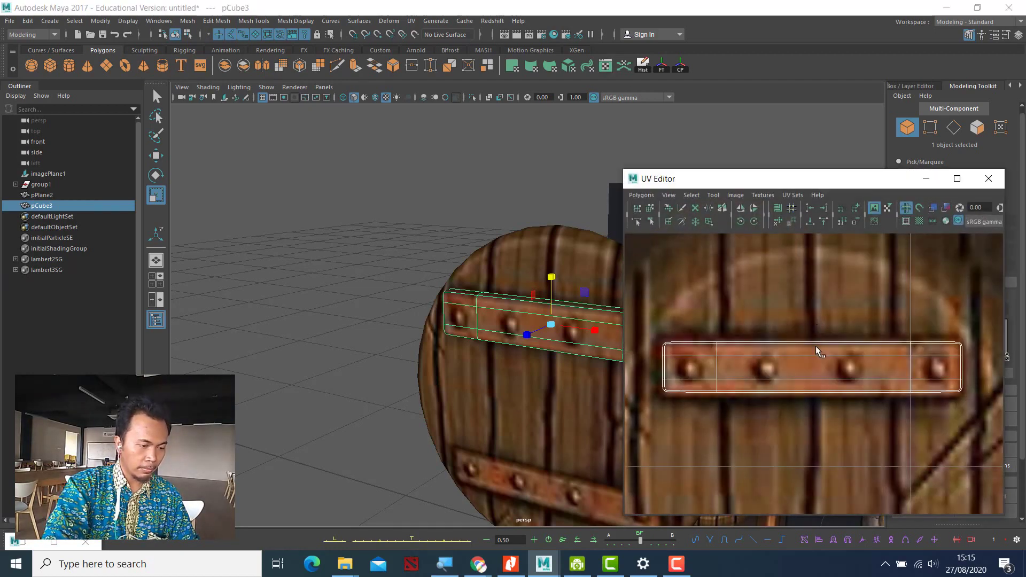
click(978, 127)
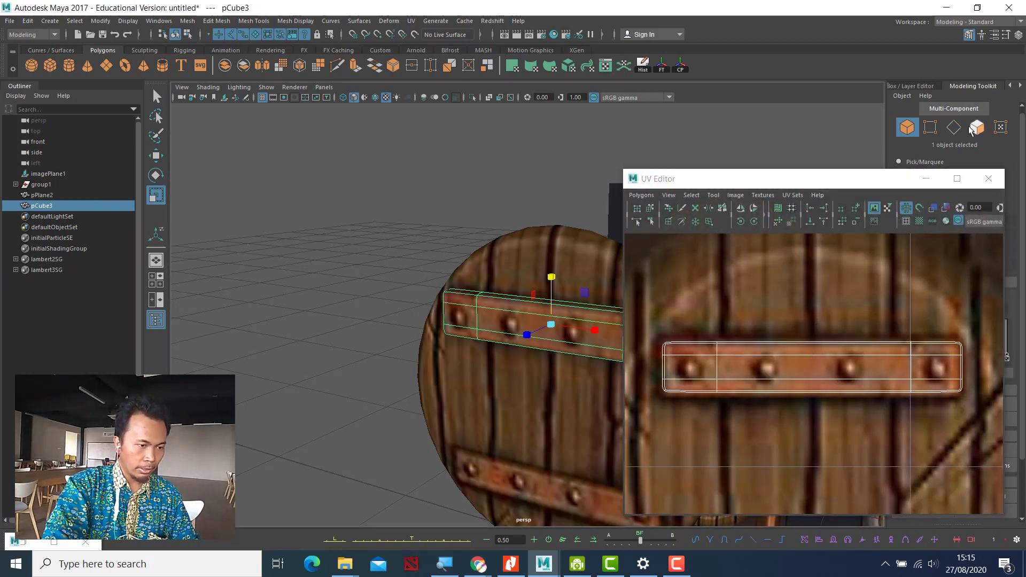
drag(813, 315, 815, 310)
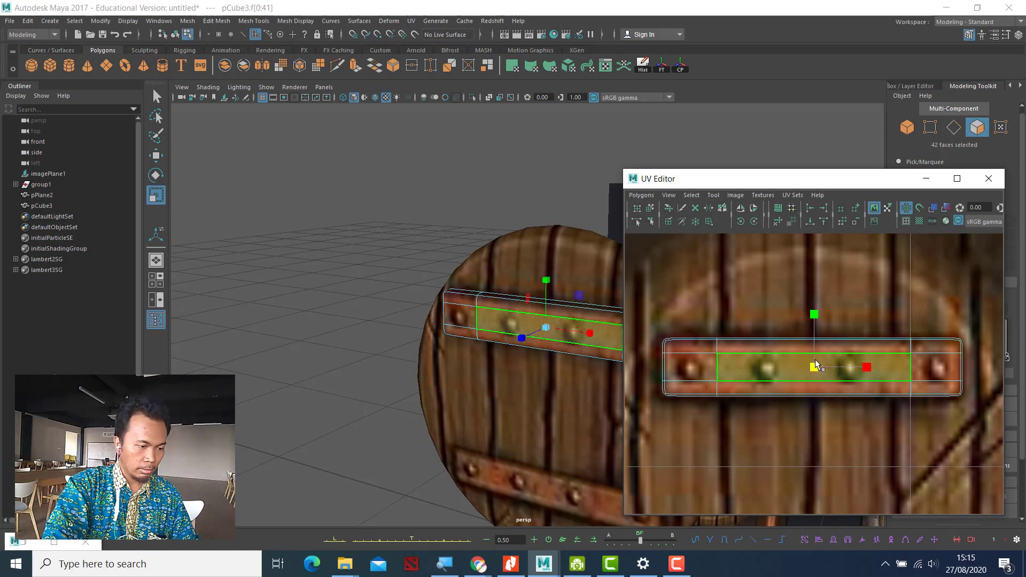
click(836, 368)
click(907, 127)
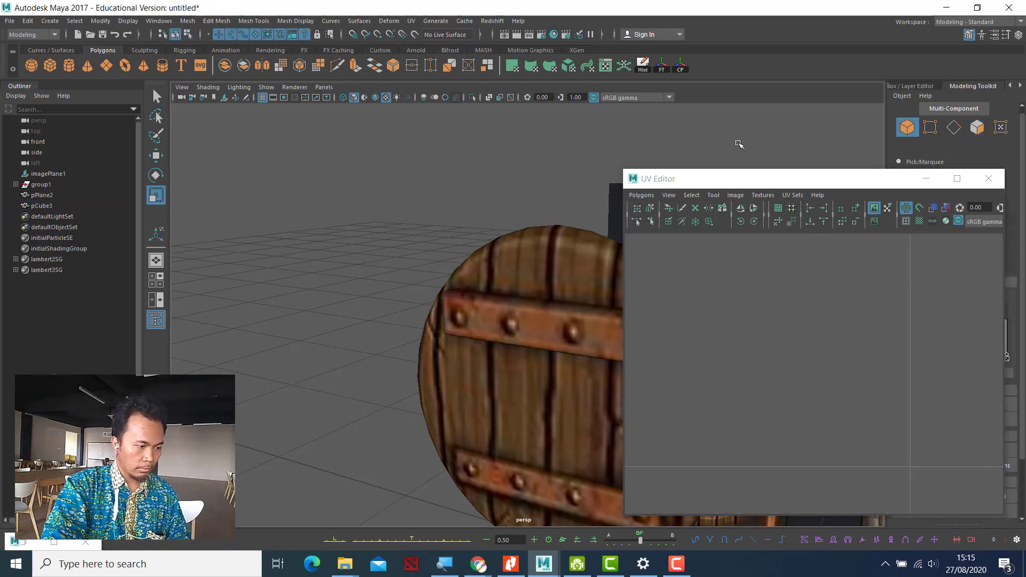
click(989, 178)
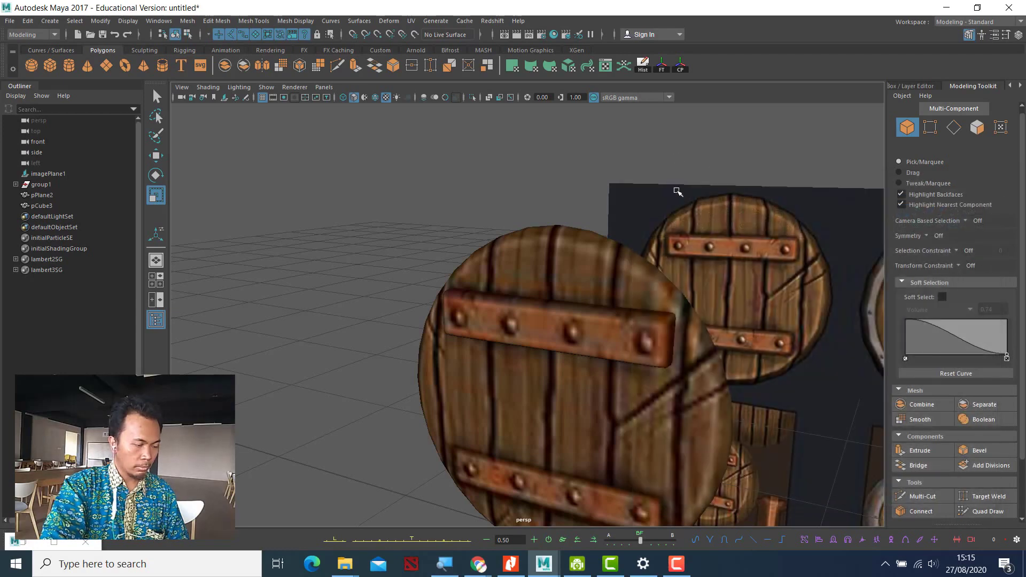
Step: Toggle isolation of the wooden disc to check the upper bar's adjusted texture against the painted strip beneath it
click(594, 280)
key(ctrl+1)
key(ctrl+1)
key(ctrl+1)
key(ctrl+1)
key(ctrl+1)
key(ctrl+1)
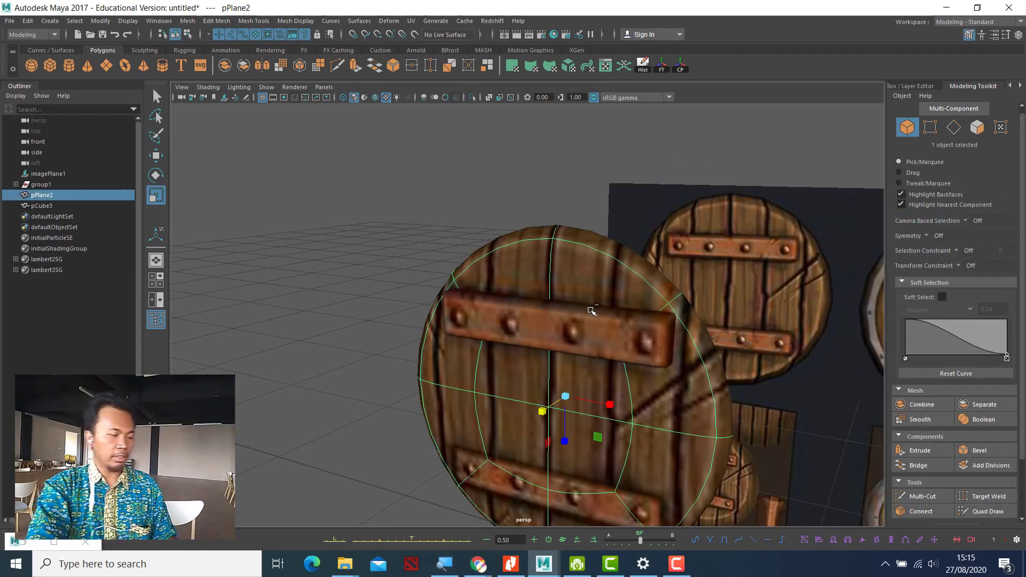
Step: Duplicate the upper metal bar and move the copy straight down over the shield's lower painted strip
scroll(643, 372, down, 6)
alt+drag(642, 373, 601, 369)
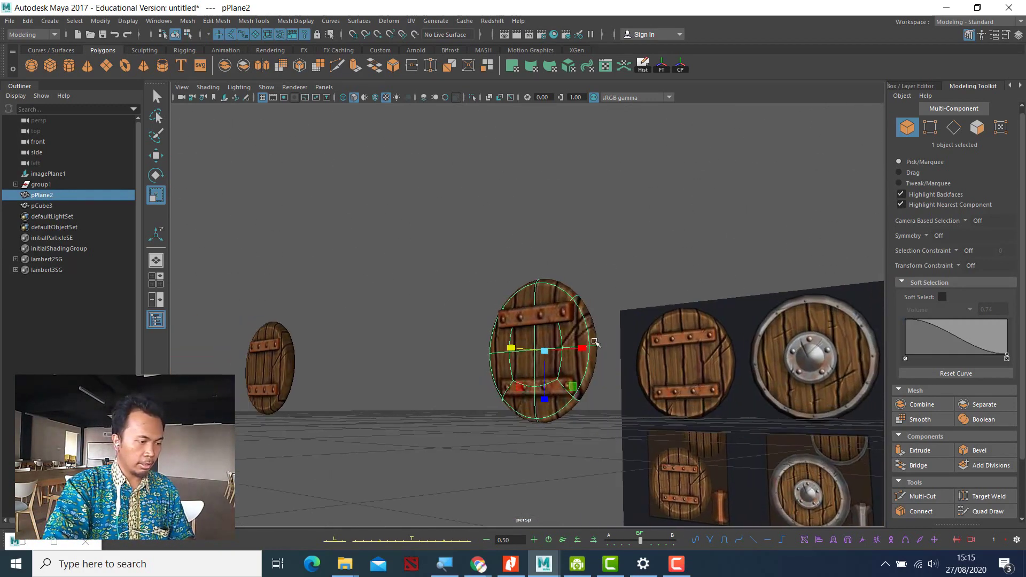
click(561, 318)
scroll(573, 359, up, 4)
key(w)
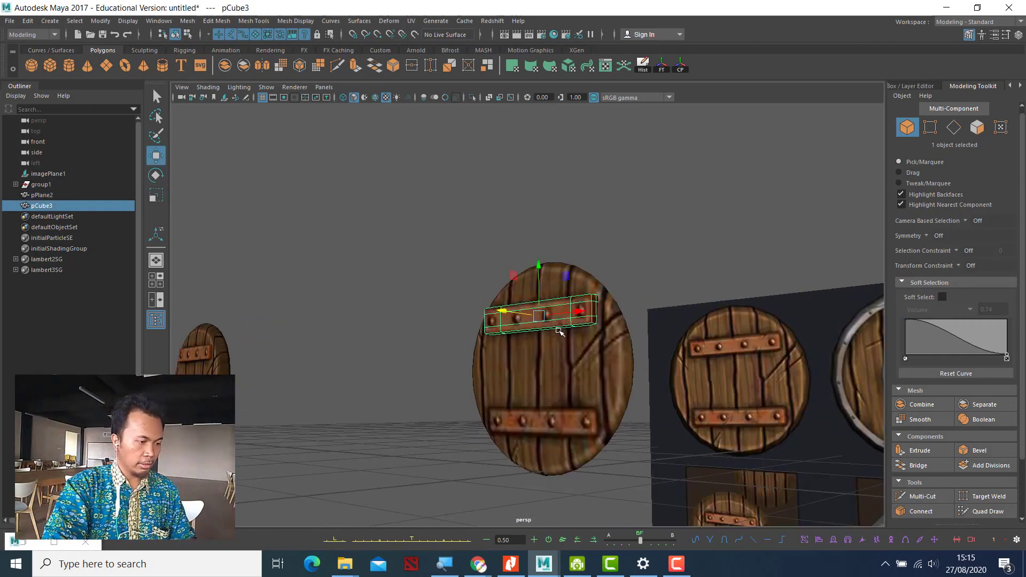
mouse_move(593, 378)
alt+mouse_down()
mouse_move(582, 432)
mouse_move(596, 390)
alt+mouse_up()
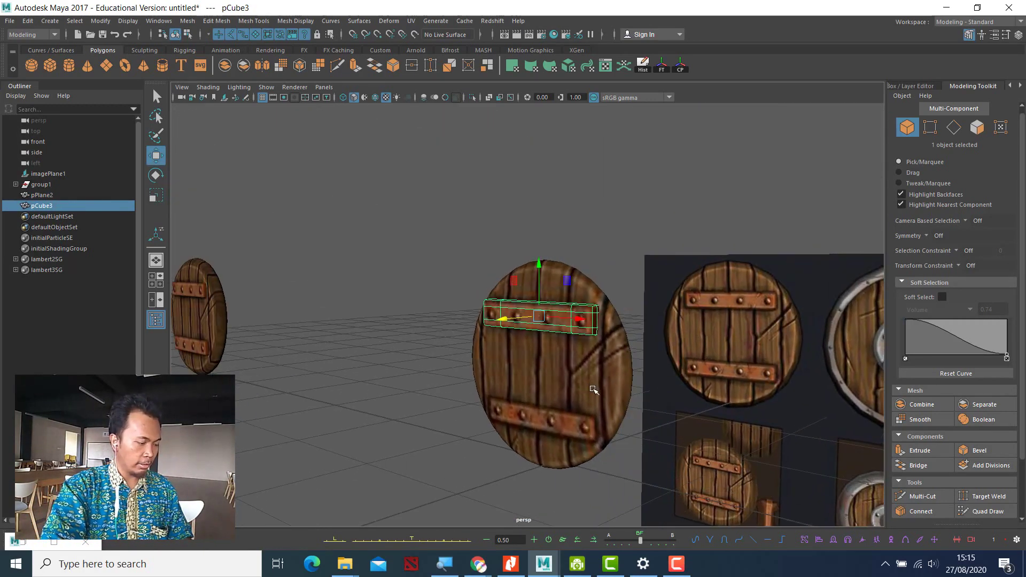
key(ctrl+d)
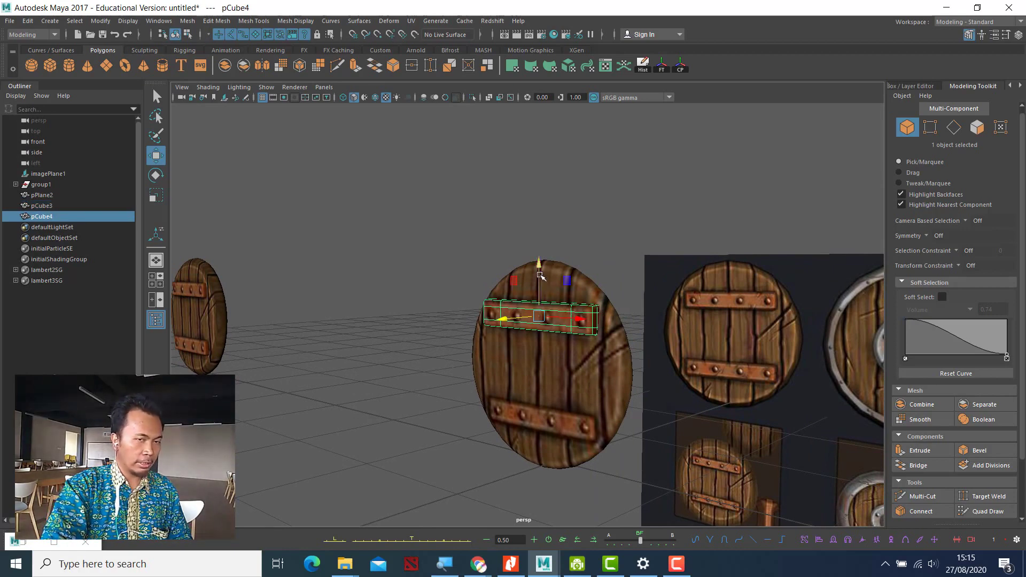
drag(539, 275, 535, 377)
scroll(575, 406, up, 5)
scroll(575, 408, down, 3)
mouse_move(574, 452)
alt+mouse_down()
mouse_move(528, 467)
mouse_move(612, 410)
mouse_move(627, 423)
mouse_move(559, 445)
alt+mouse_up()
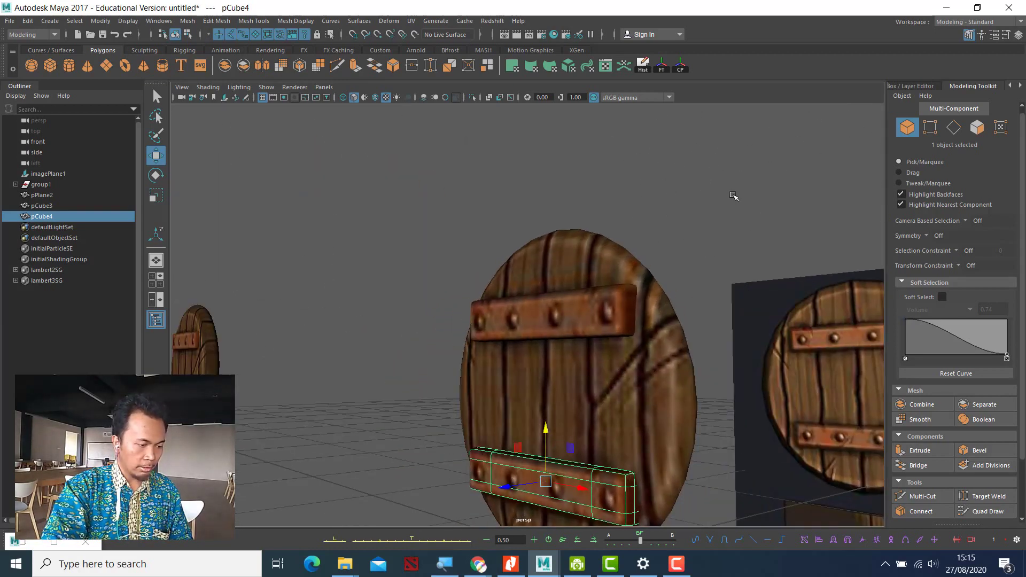
Step: Group the wooden disc and its two metal bars into one object
click(733, 195)
mouse_move(585, 358)
alt+mouse_down()
mouse_move(719, 339)
mouse_move(583, 362)
mouse_move(589, 355)
alt+mouse_up()
click(594, 348)
click(580, 448)
click(580, 498)
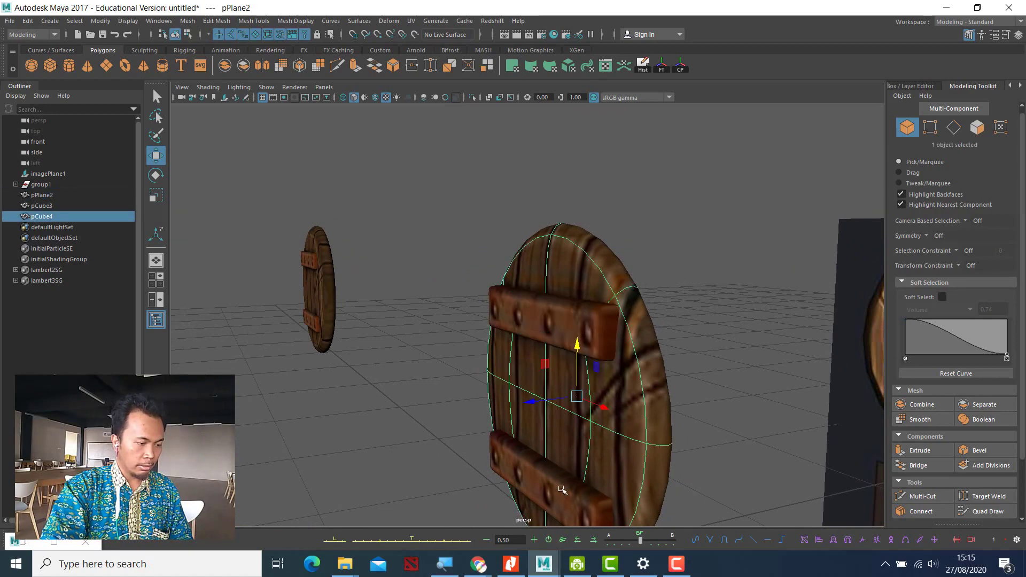
scroll(663, 383, down, 4)
mouse_move(663, 383)
alt+mouse_down()
mouse_move(582, 408)
mouse_move(644, 401)
mouse_move(678, 377)
alt+mouse_up()
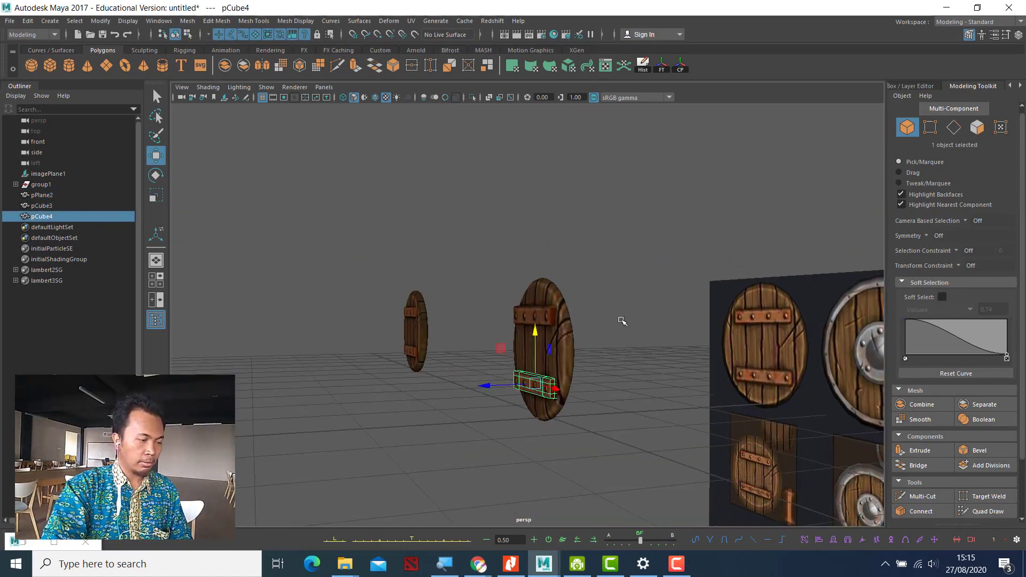
click(503, 255)
drag(544, 348, 610, 458)
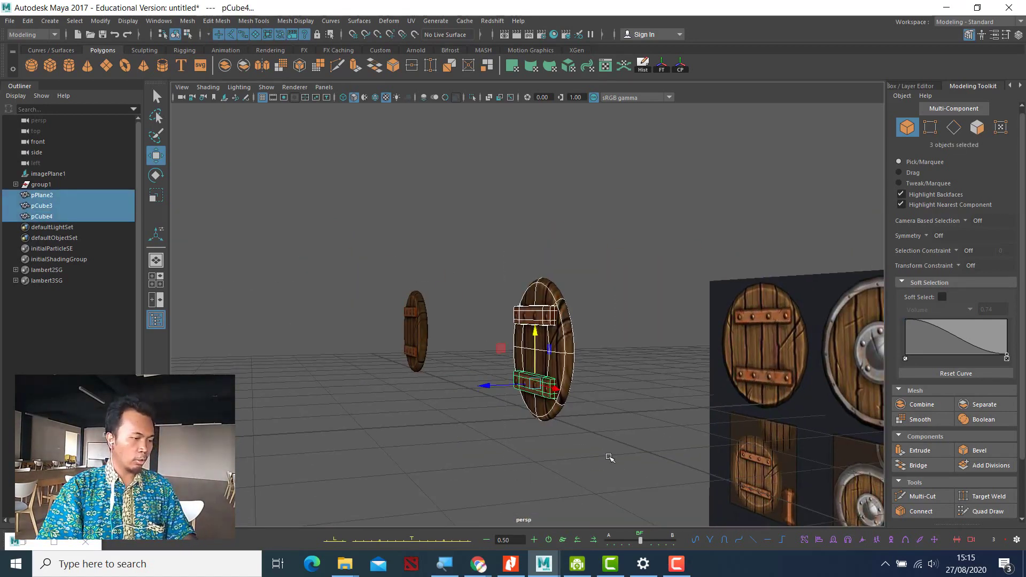
key(ctrl+g)
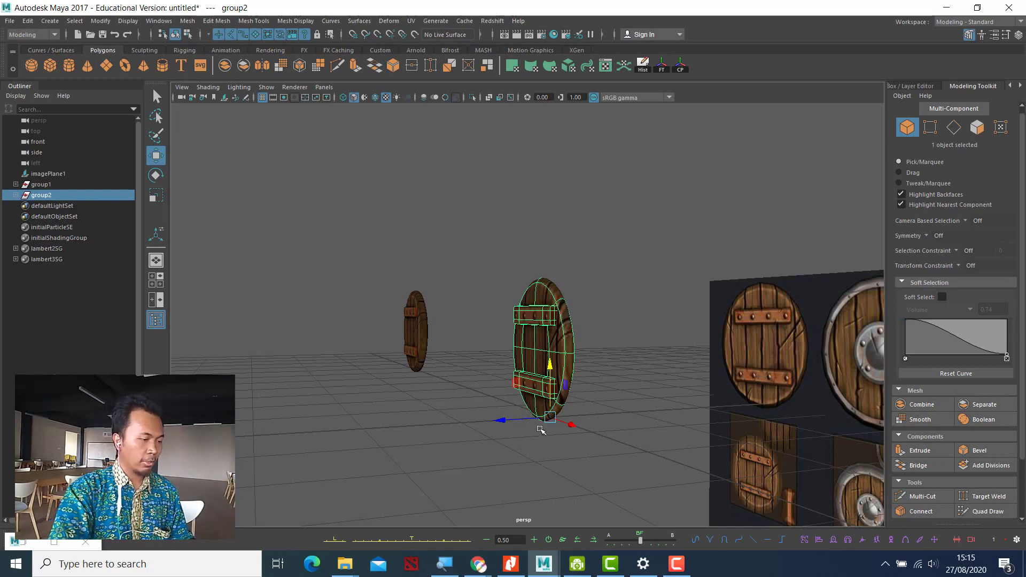
click(579, 447)
mouse_move(580, 447)
alt+mouse_down()
mouse_move(688, 449)
mouse_move(562, 442)
alt+mouse_up()
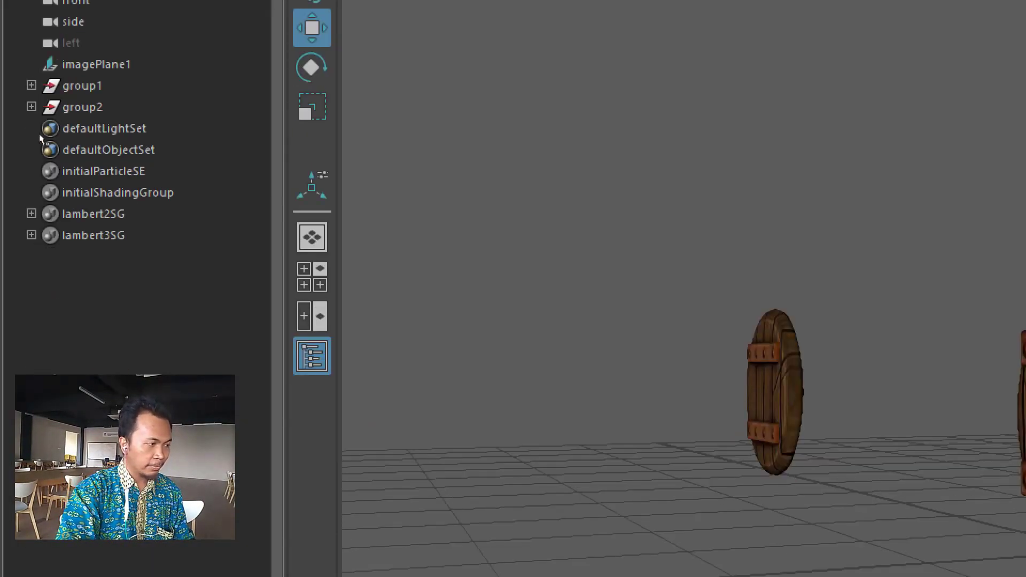
Step: Select the image plane and the two shield groups in turn to identify which shield each group contains
click(65, 64)
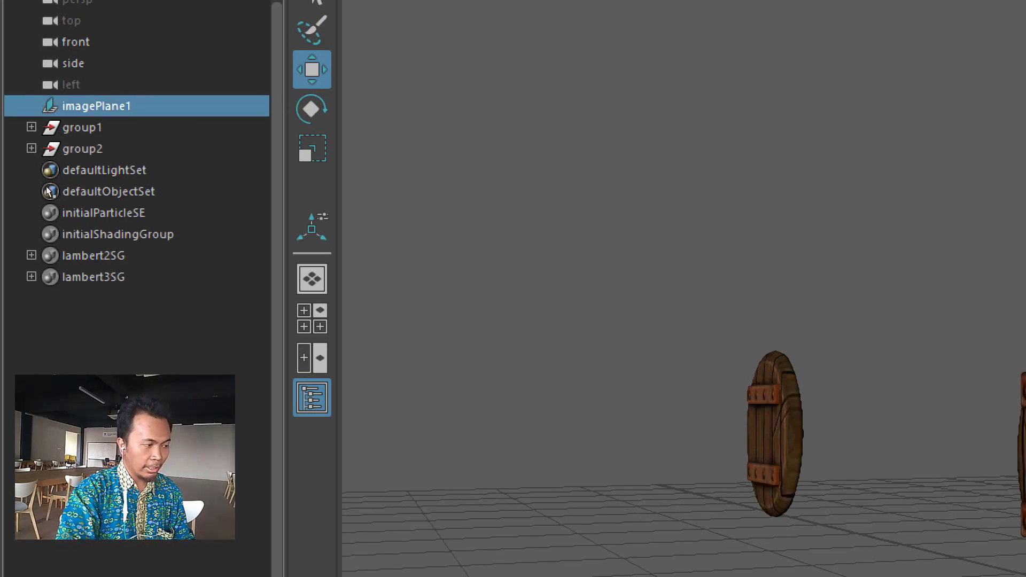
key(Down)
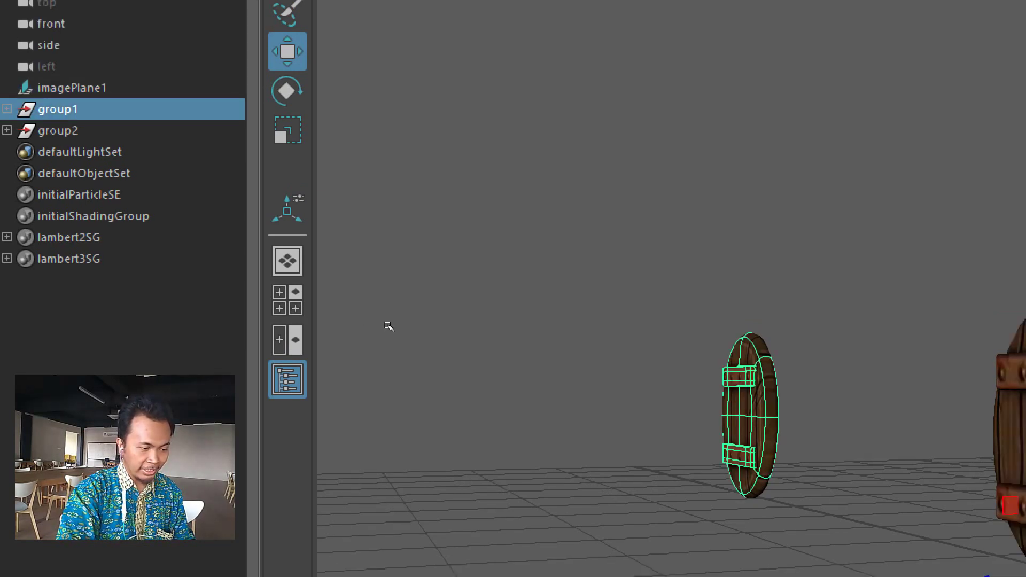
key(Down)
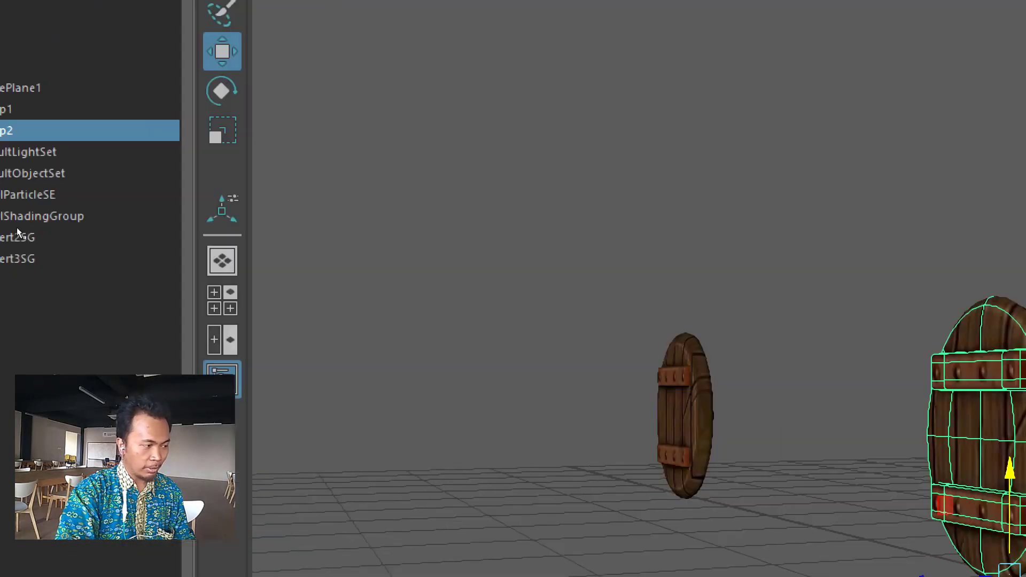
key(Up)
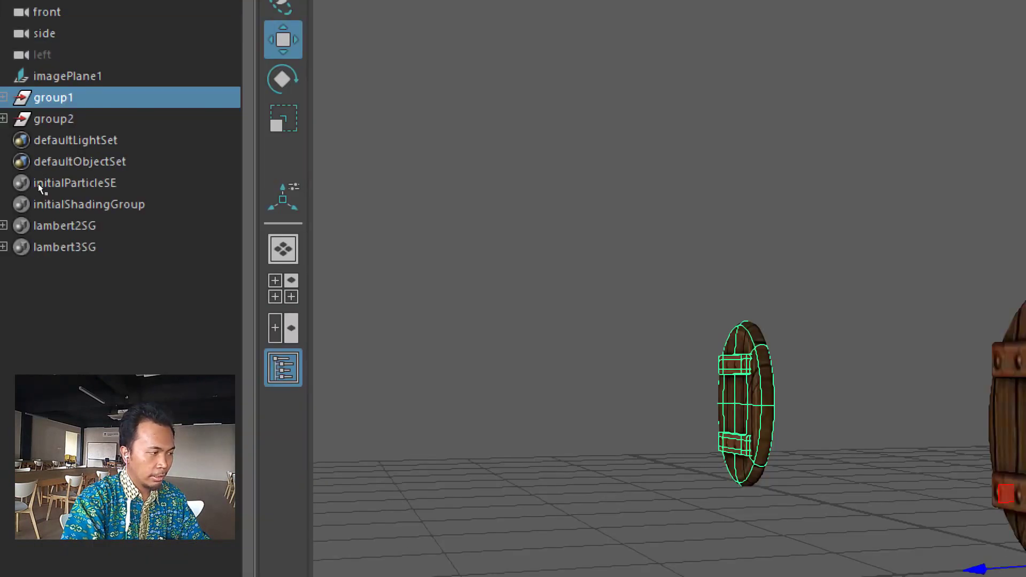
Step: Rename group1, the earlier shield's group, as shield_grp, correcting the spelling of the name
key(Return)
text(shiled)
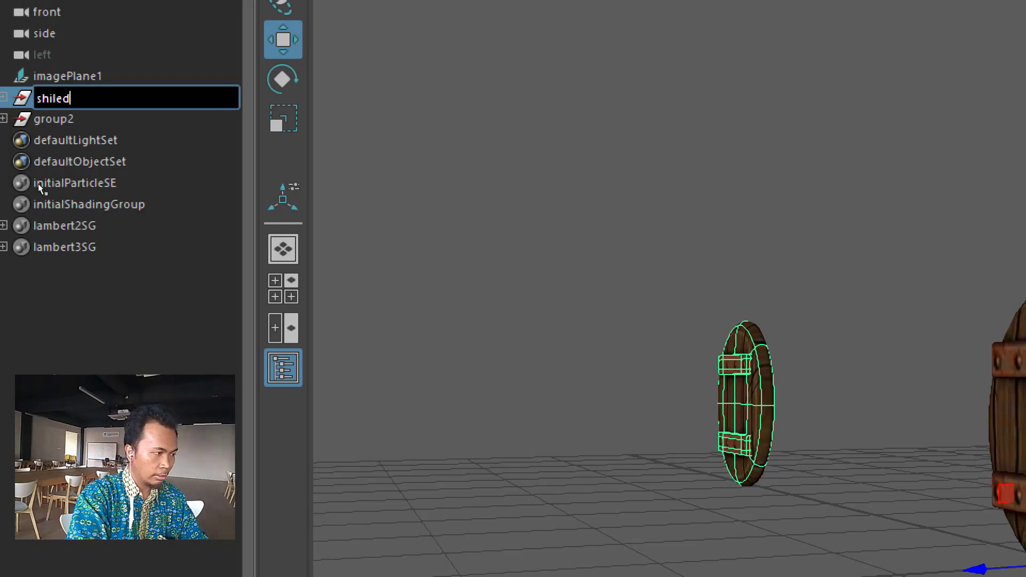
text(_grp)
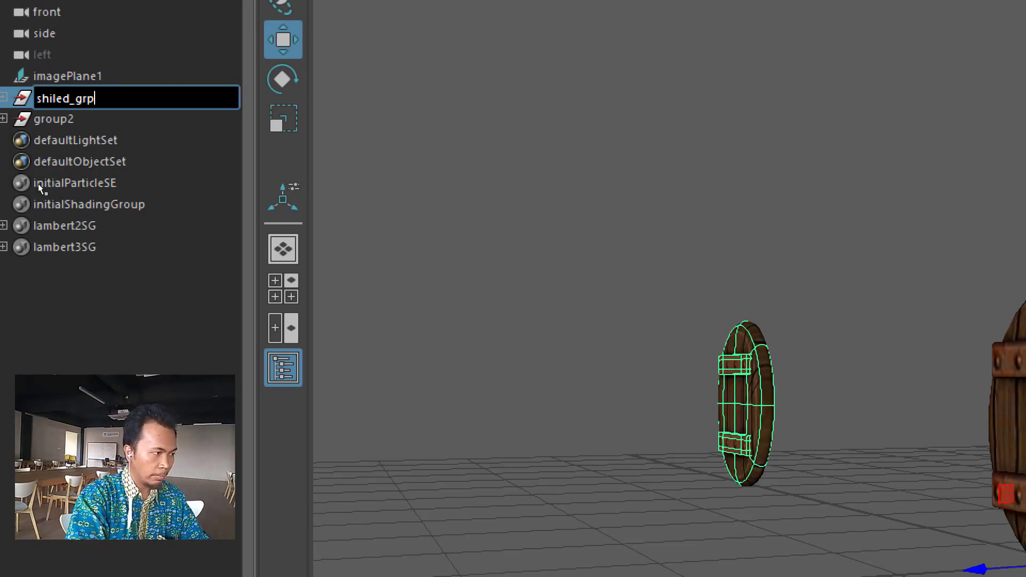
key(Return)
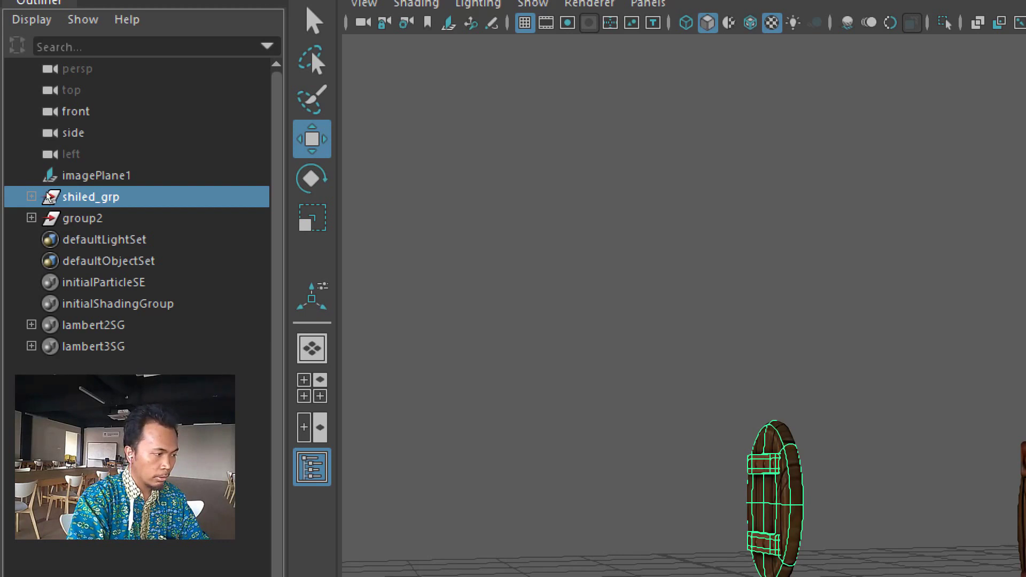
double_click(48, 192)
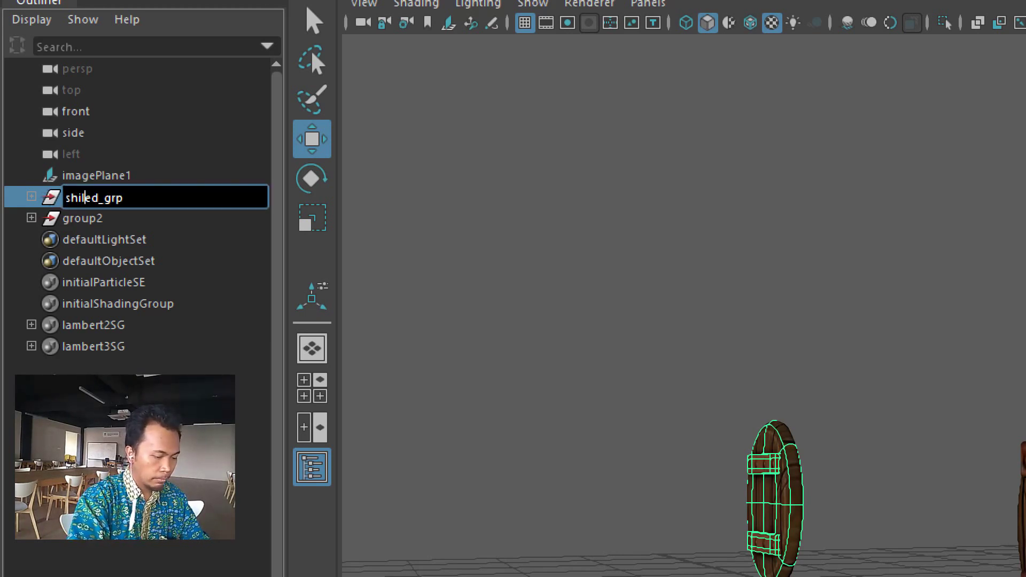
key(Delete)
key(Left)
key(Left)
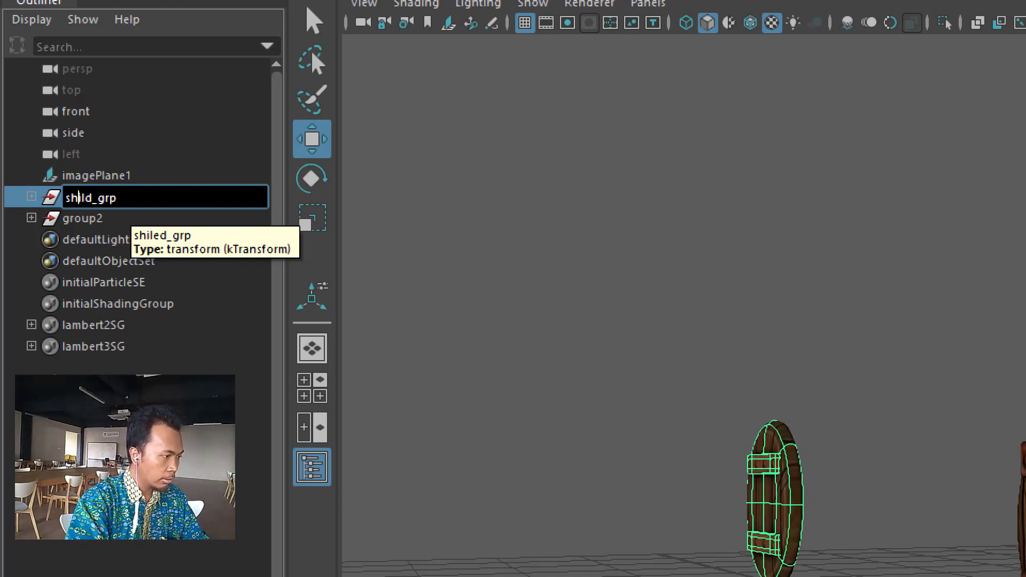
key(Right)
text(e)
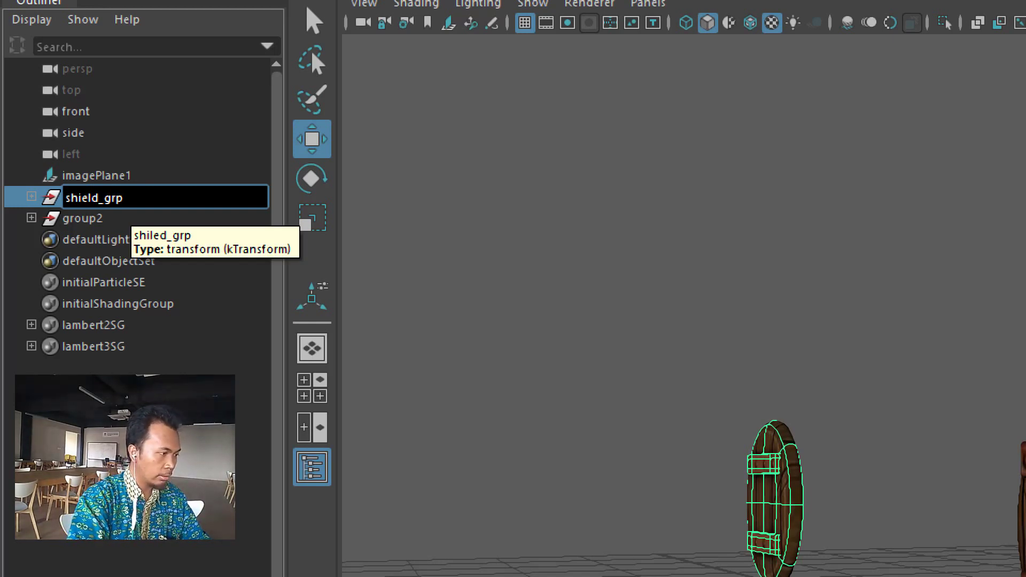
key(Return)
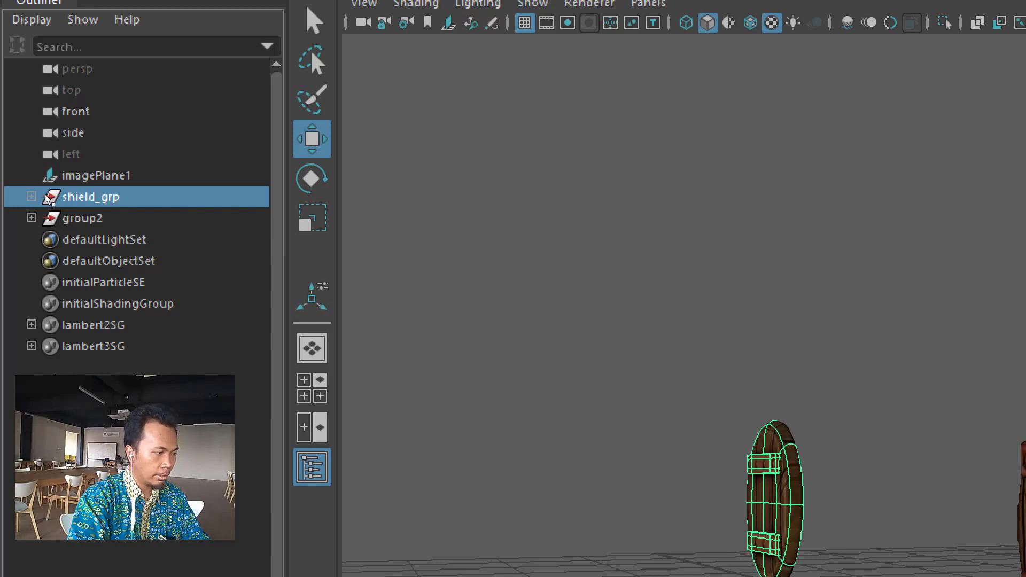
Step: Rename group2, the newer shield's group, as shield_2_grp
double_click(80, 218)
text(sh)
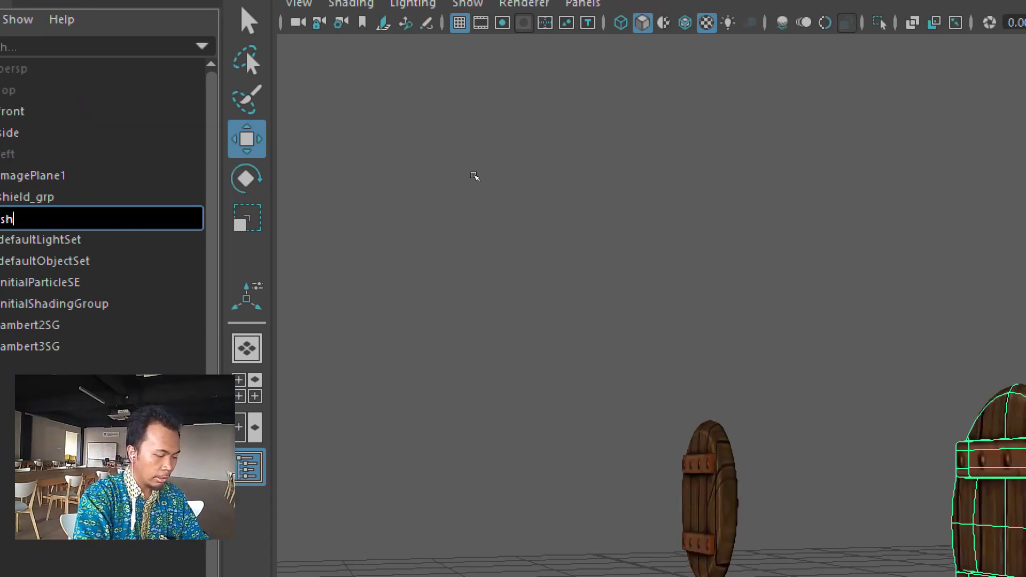
text(ield)
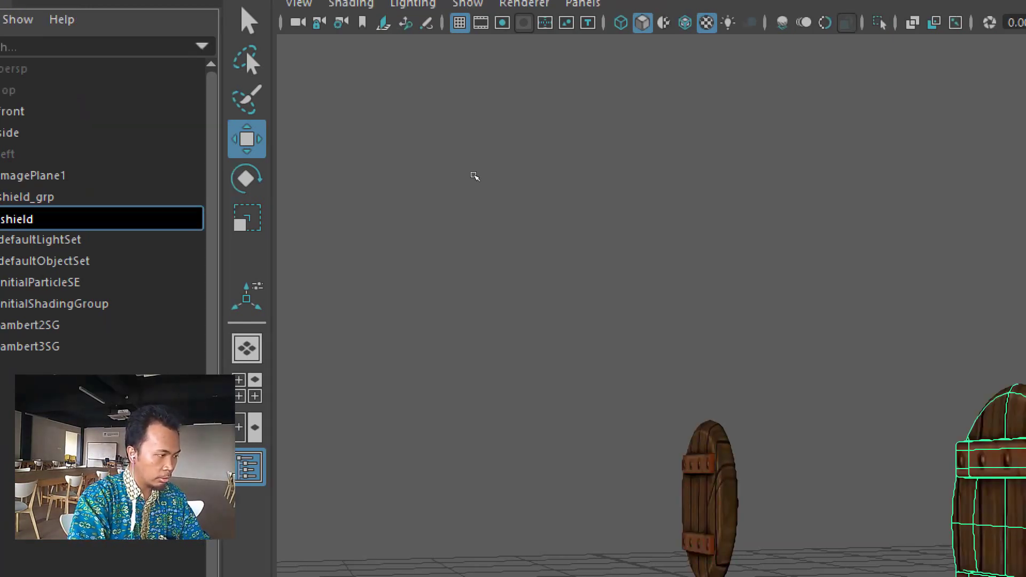
text(2)
key(BackSpace)
text(_)
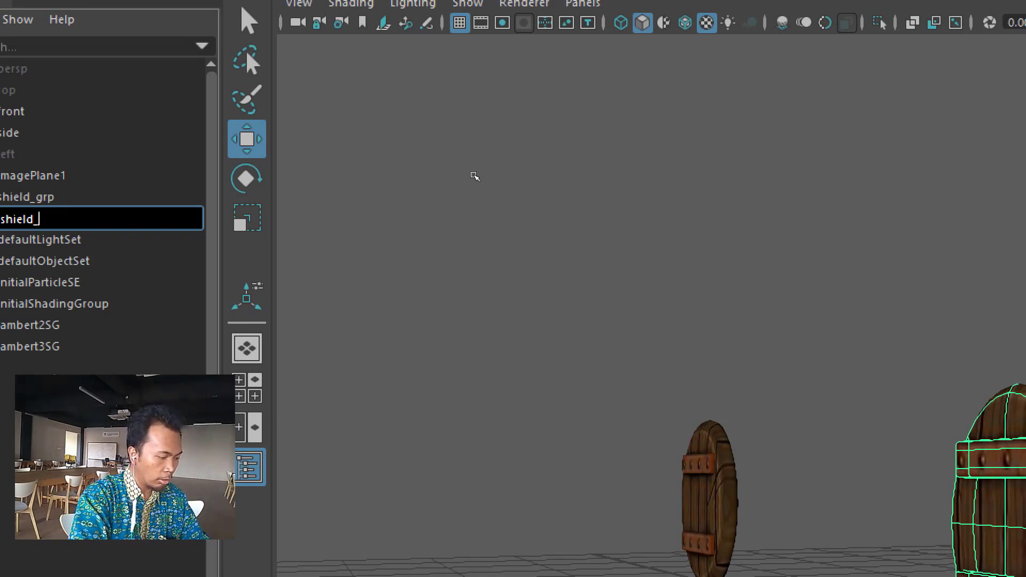
text(2_grp)
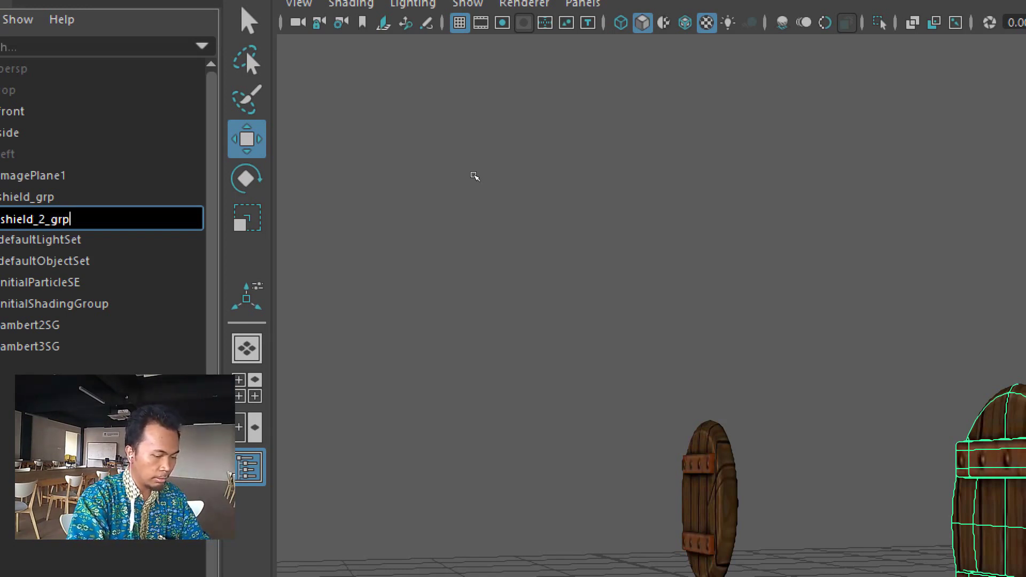
key(Return)
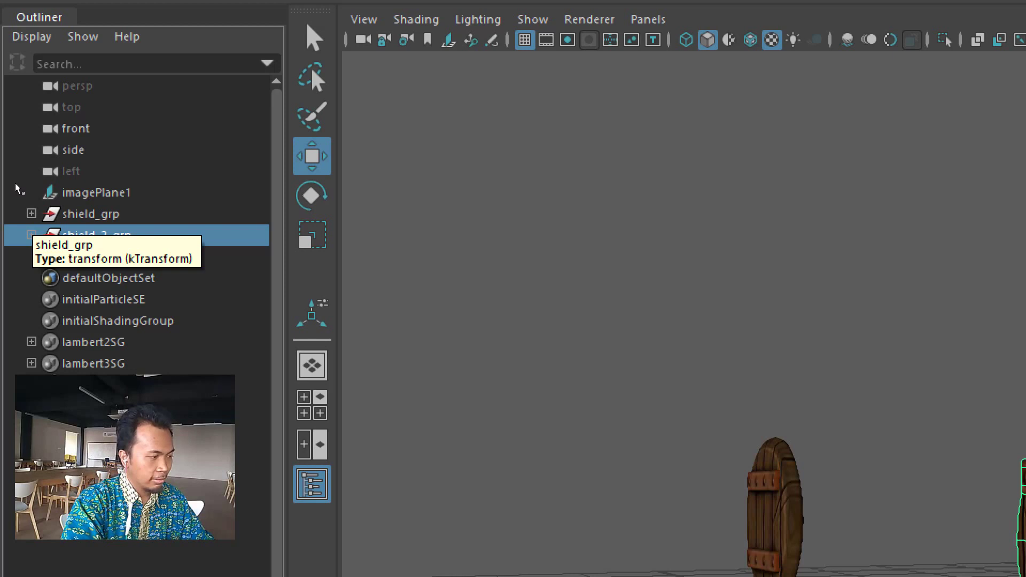
Step: Expand both shield groups and select the parts of shield_grp in turn to identify which mesh each one is
click(18, 216)
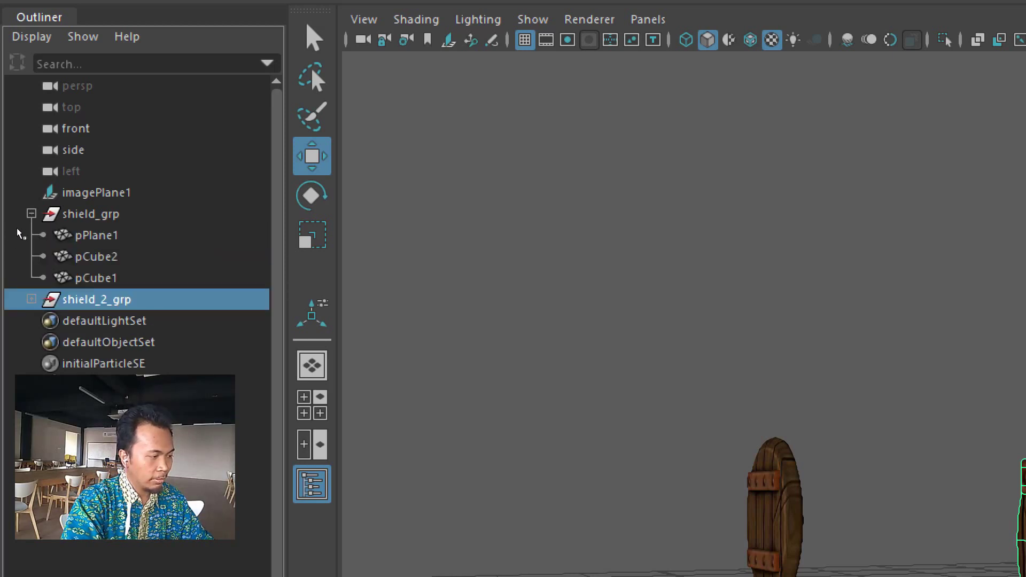
click(31, 299)
click(60, 233)
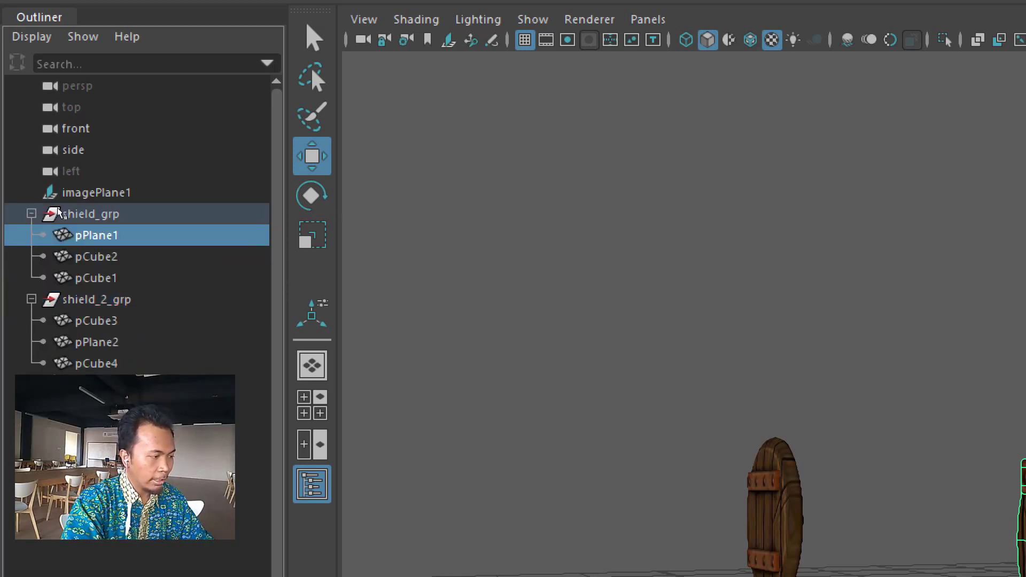
key(Down)
key(Down)
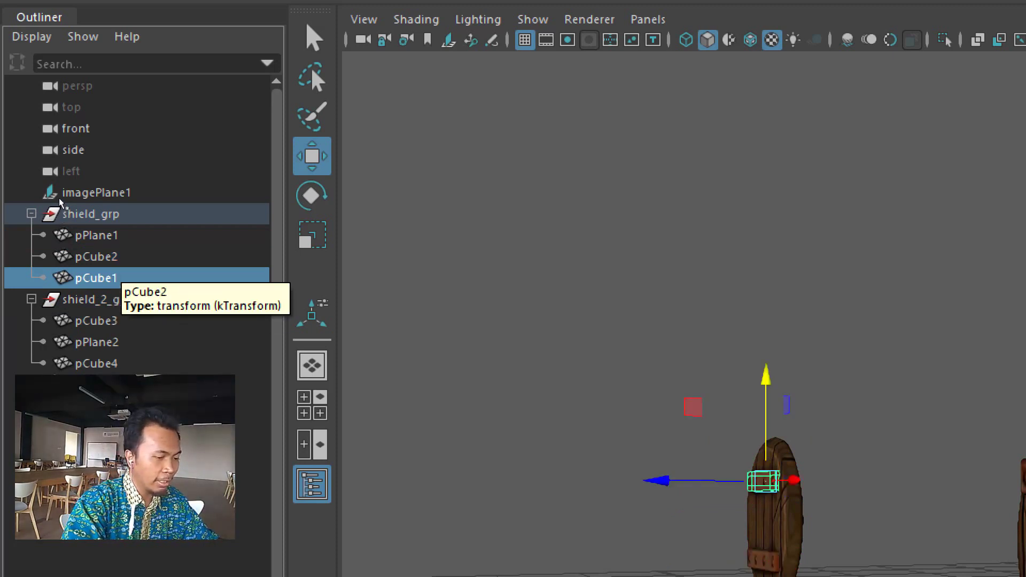
key(Up)
key(Up)
key(Down)
key(Down)
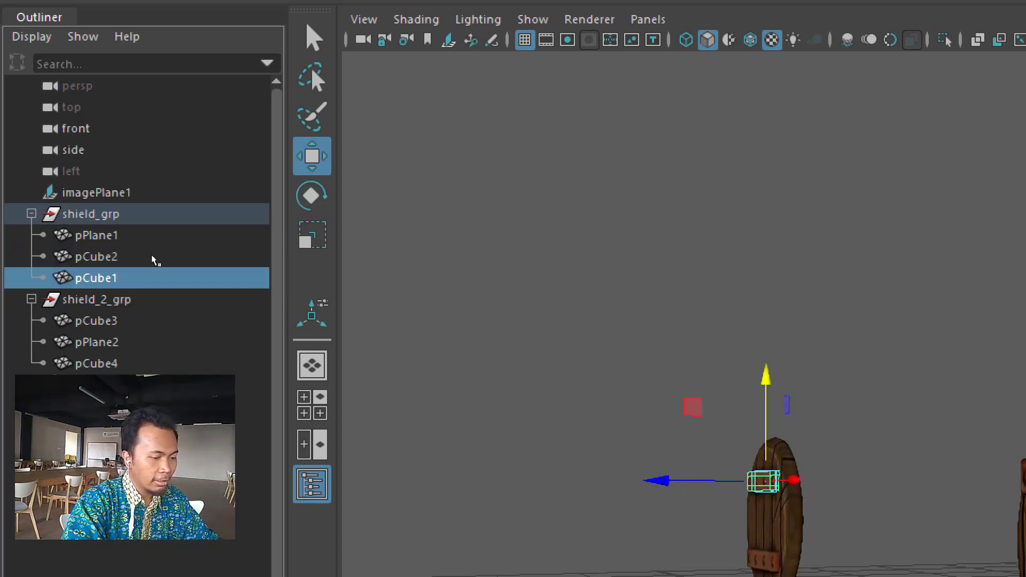
key(Up)
key(Up)
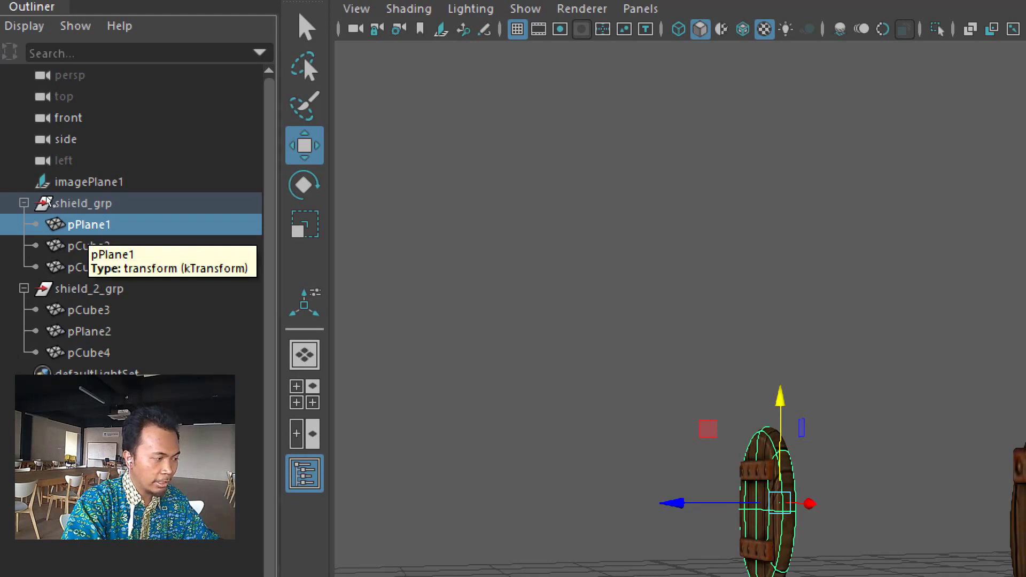
Step: Rename pPlane1, the wooden disc in shield_grp, as shieldbody_msh
double_click(86, 225)
text(shi)
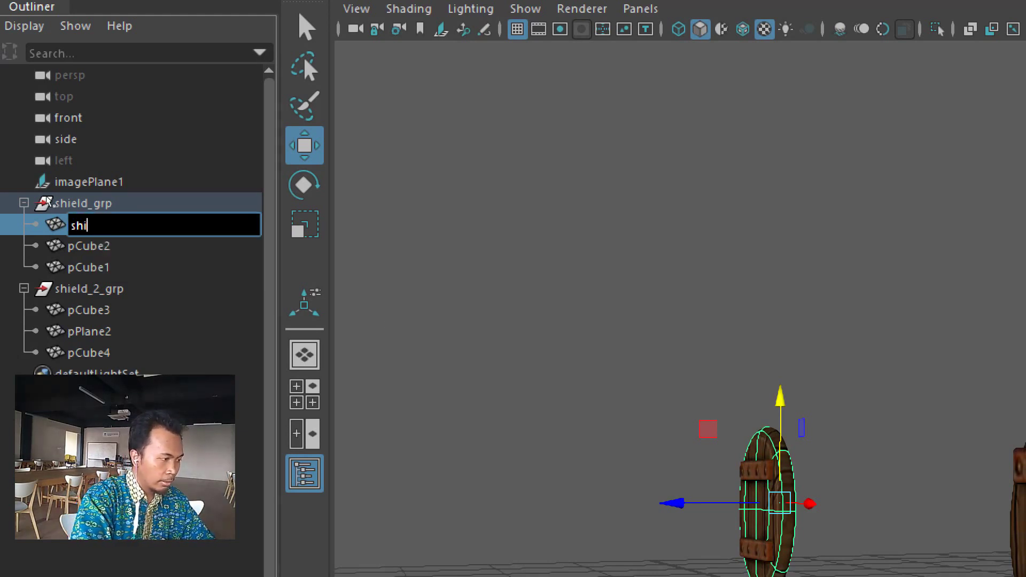
text(eld)
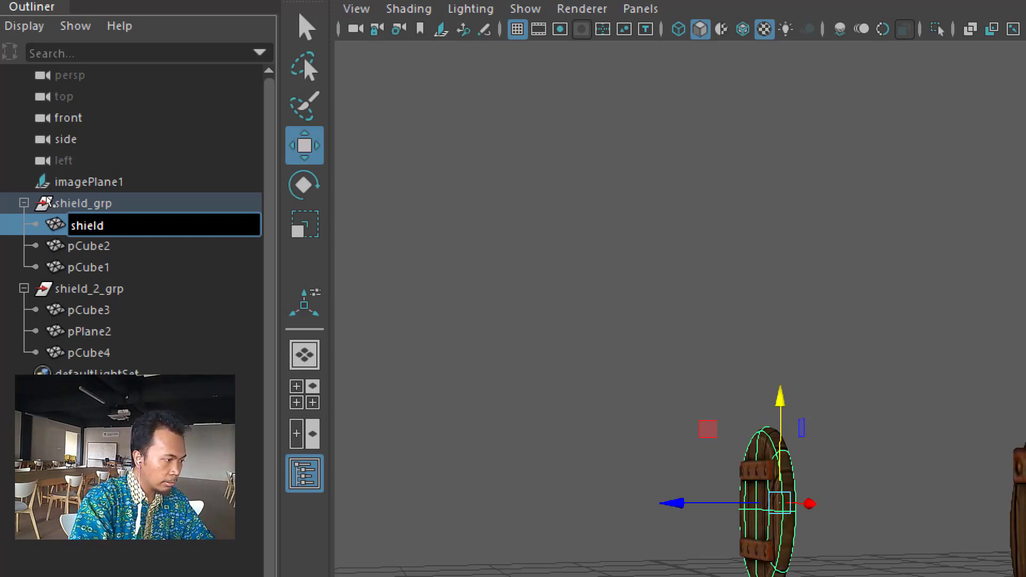
text(_)
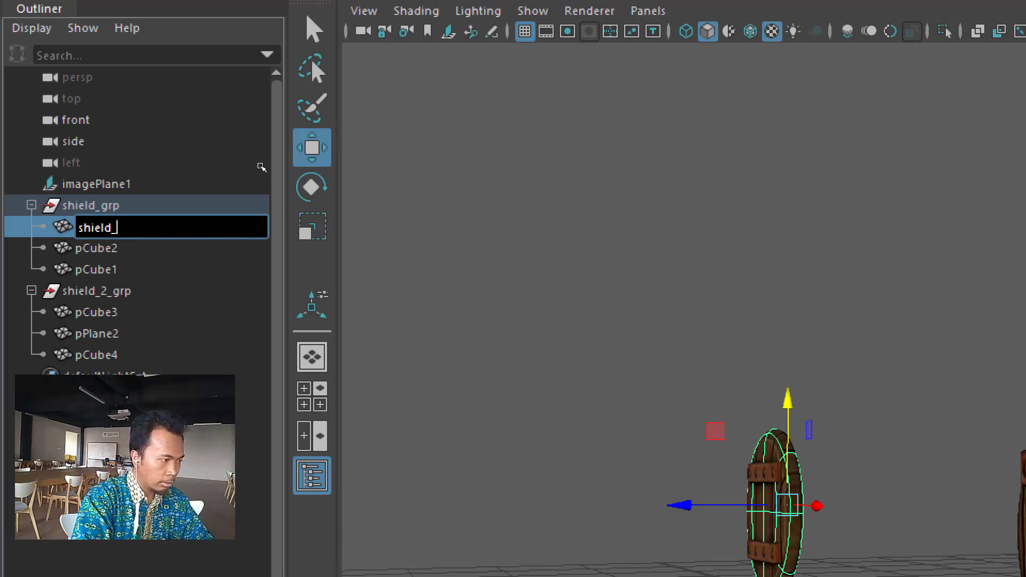
text(bo)
key(BackSpace)
key(BackSpace)
key(BackSpace)
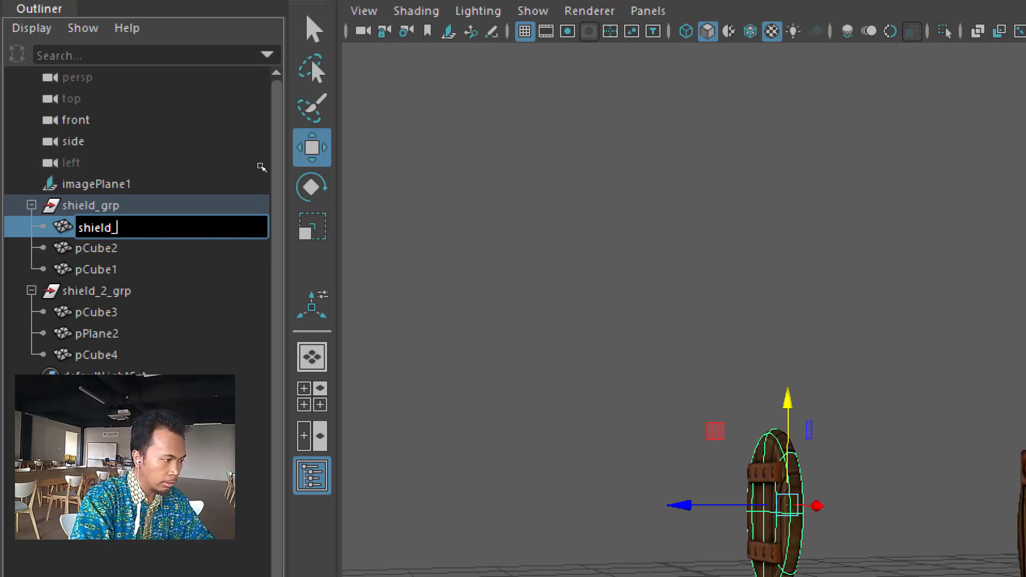
text(body)
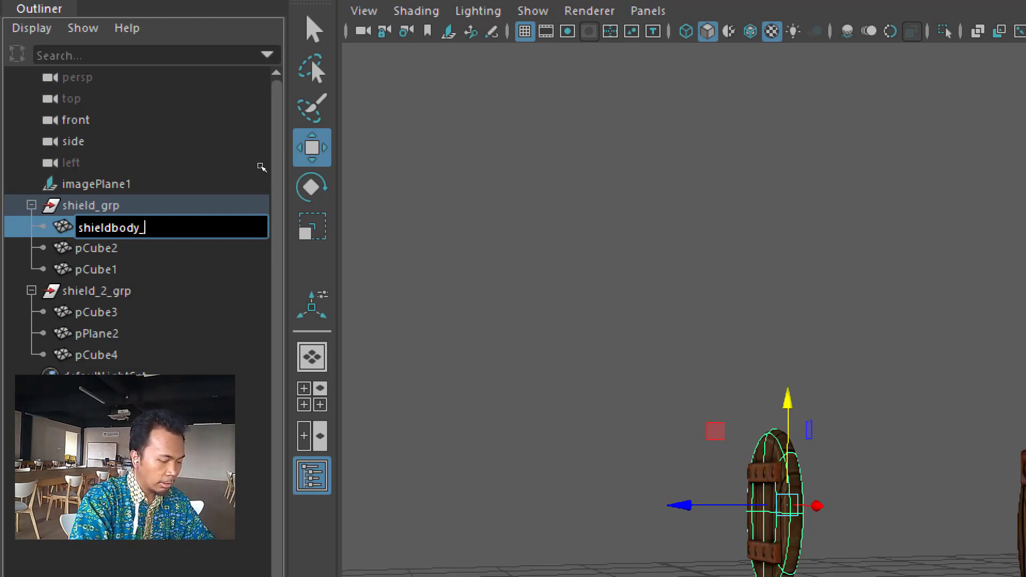
text(MH)
key(BackSpace)
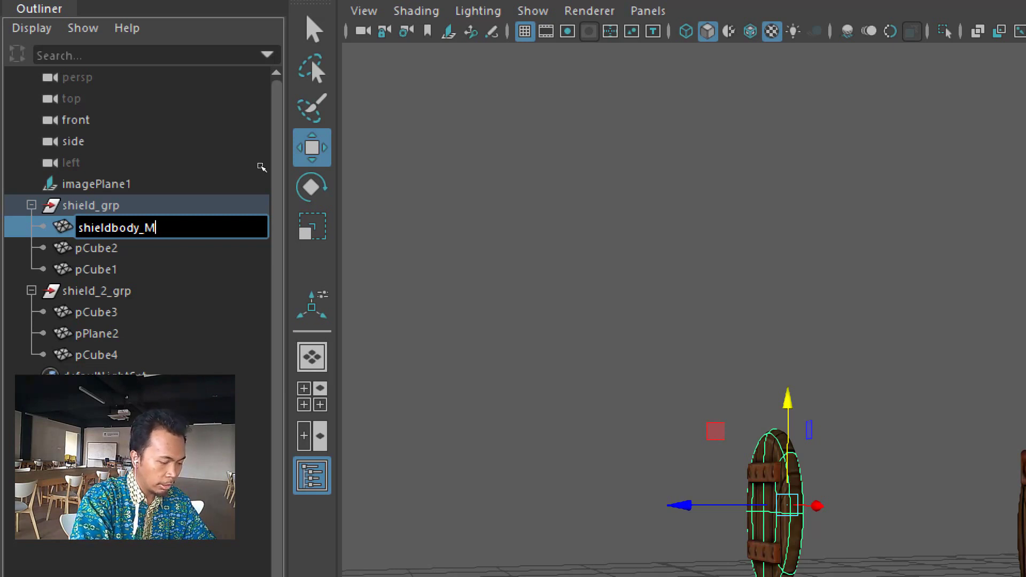
text(SH)
key(BackSpace)
key(BackSpace)
key(BackSpace)
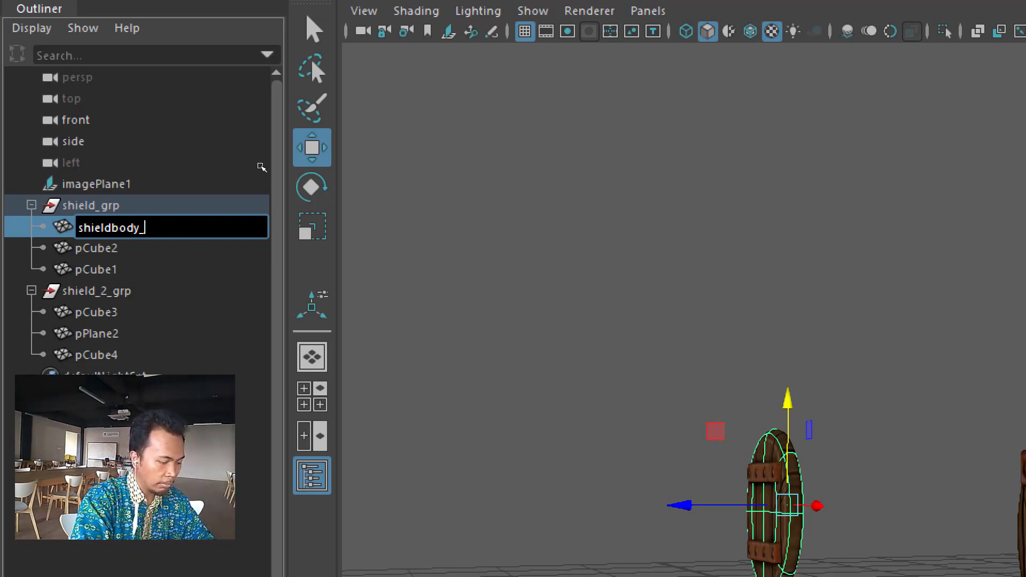
text(msh)
key(Return)
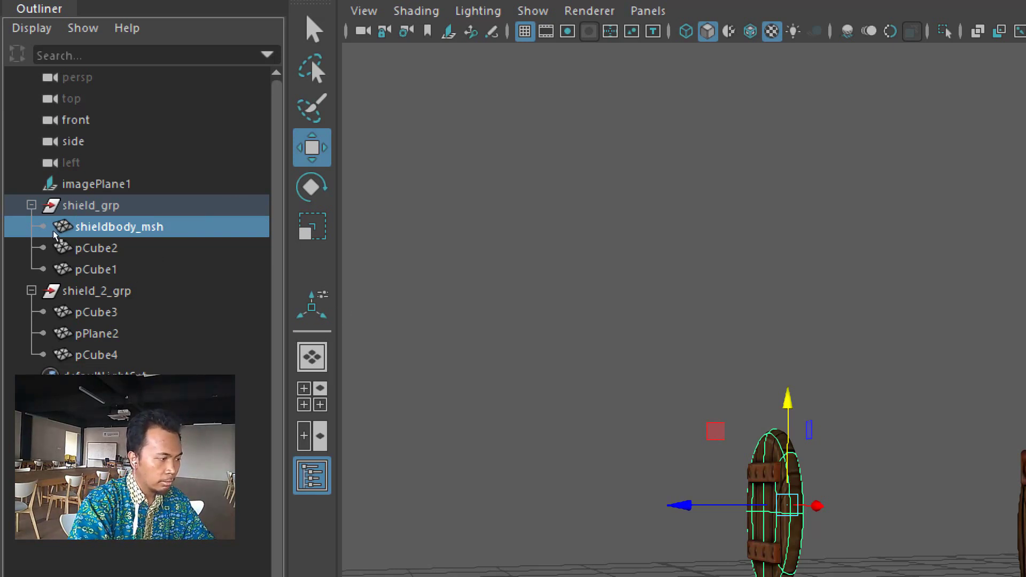
Step: Rename pCube2, the lower metal bar in shield_grp, as shieldacc_1_msh
key(Down)
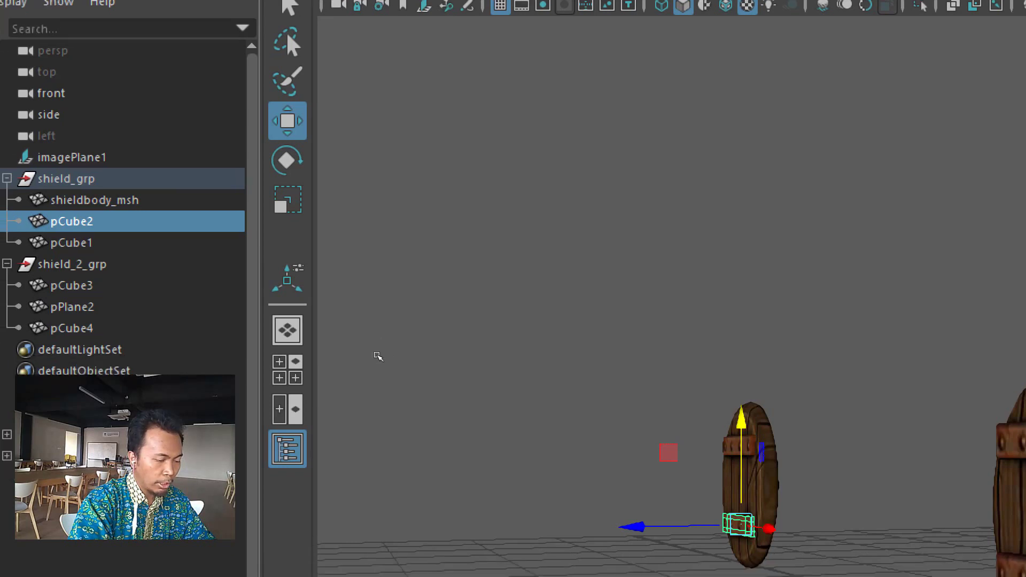
key(Return)
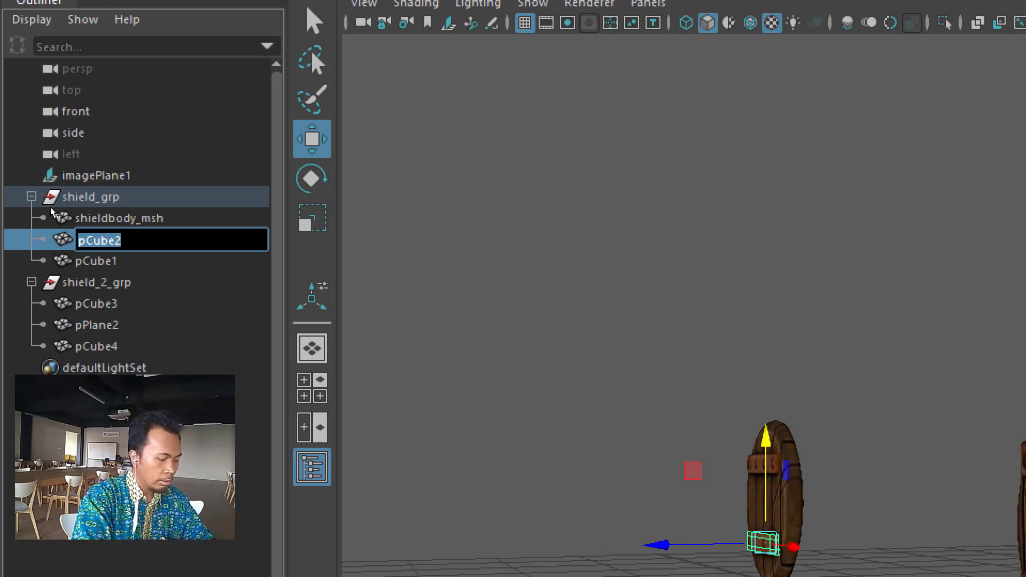
text(she)
key(BackSpace)
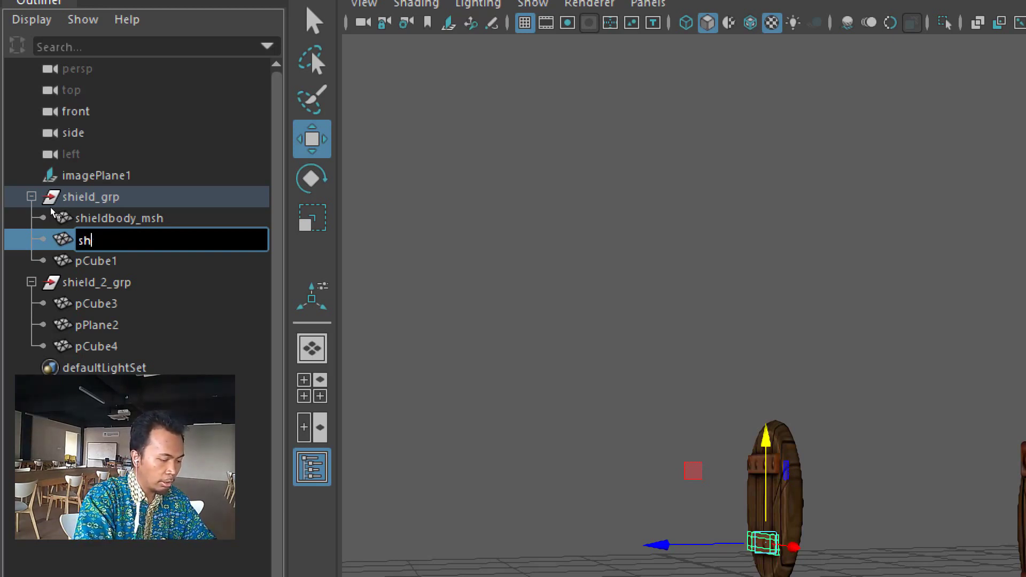
text(iled)
key(BackSpace)
key(BackSpace)
key(BackSpace)
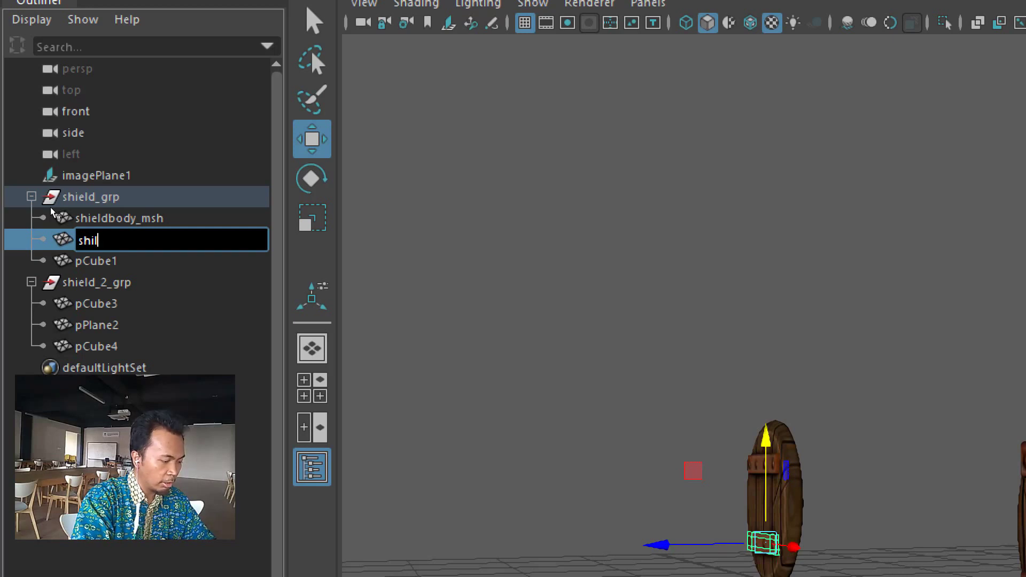
text(eld)
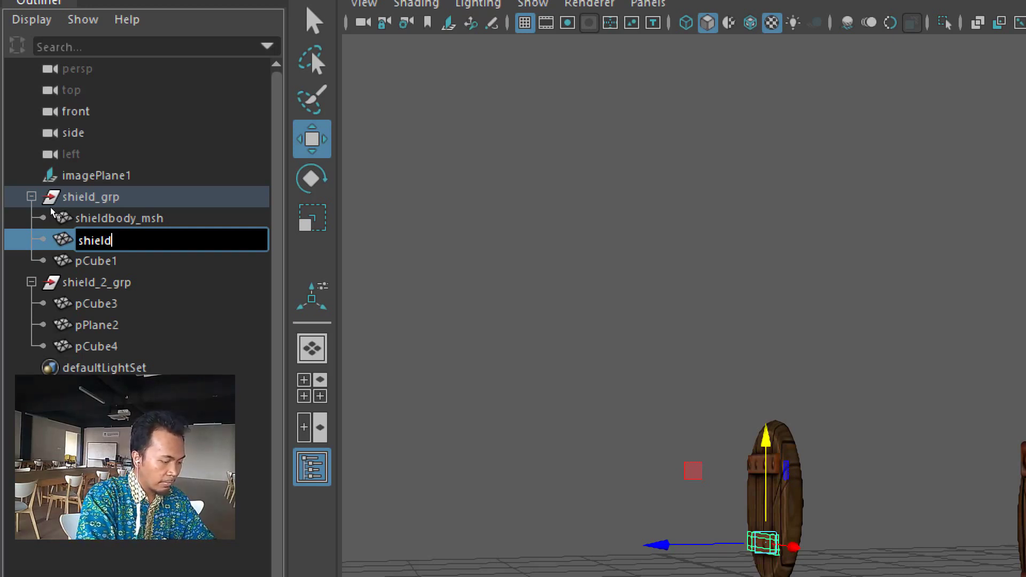
text(acc)
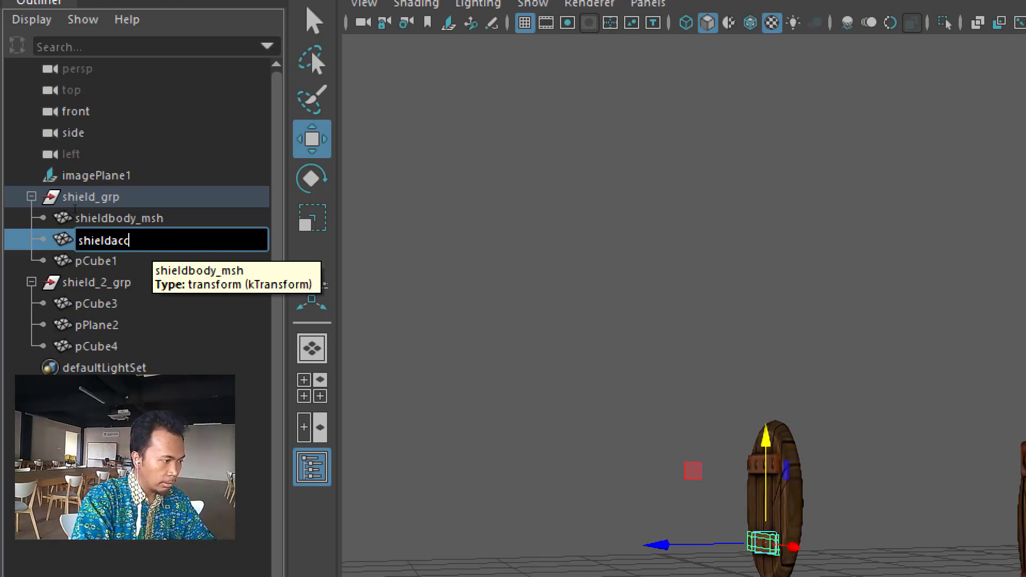
text(_msh)
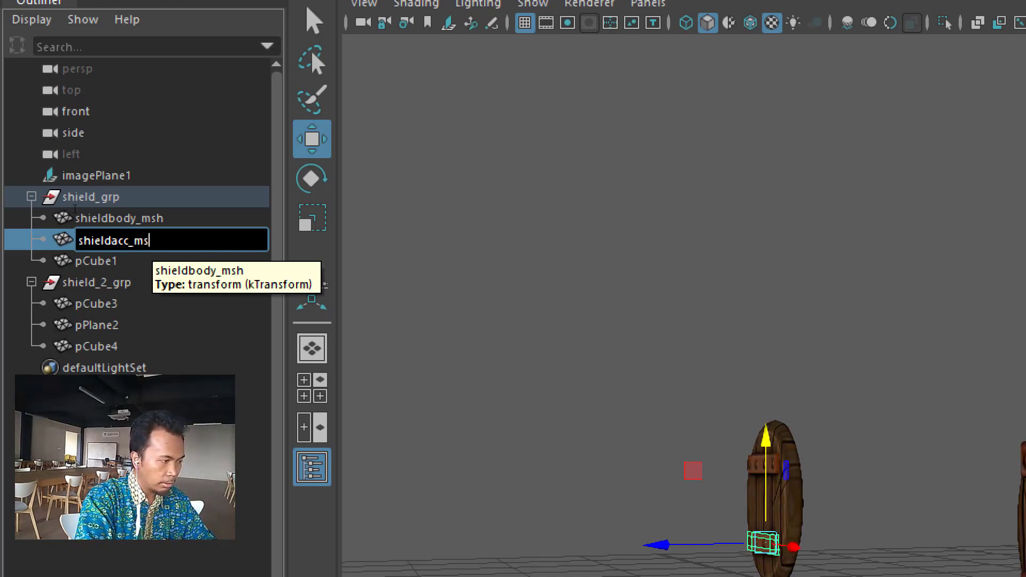
key(Left)
key(Left)
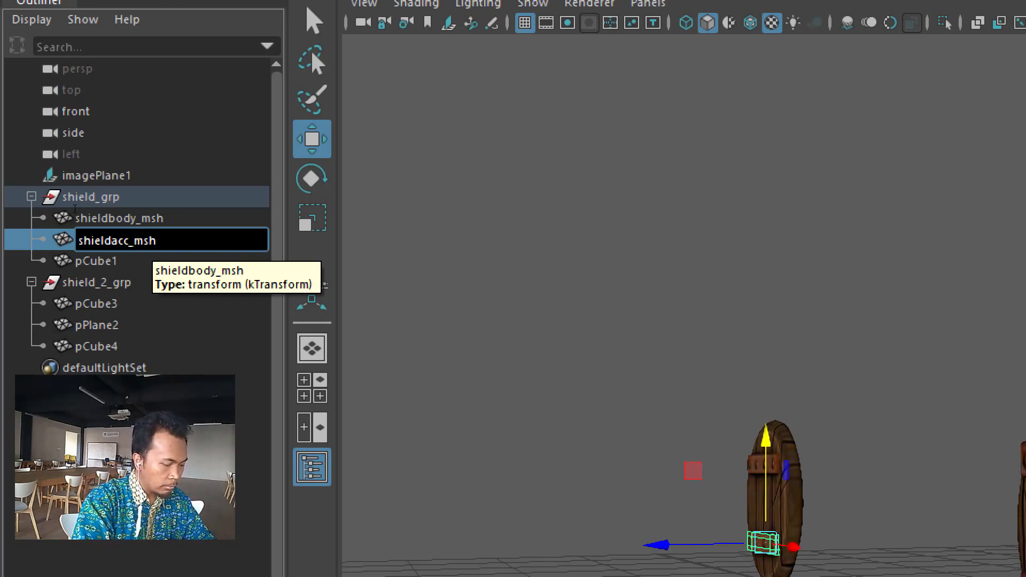
text(1_)
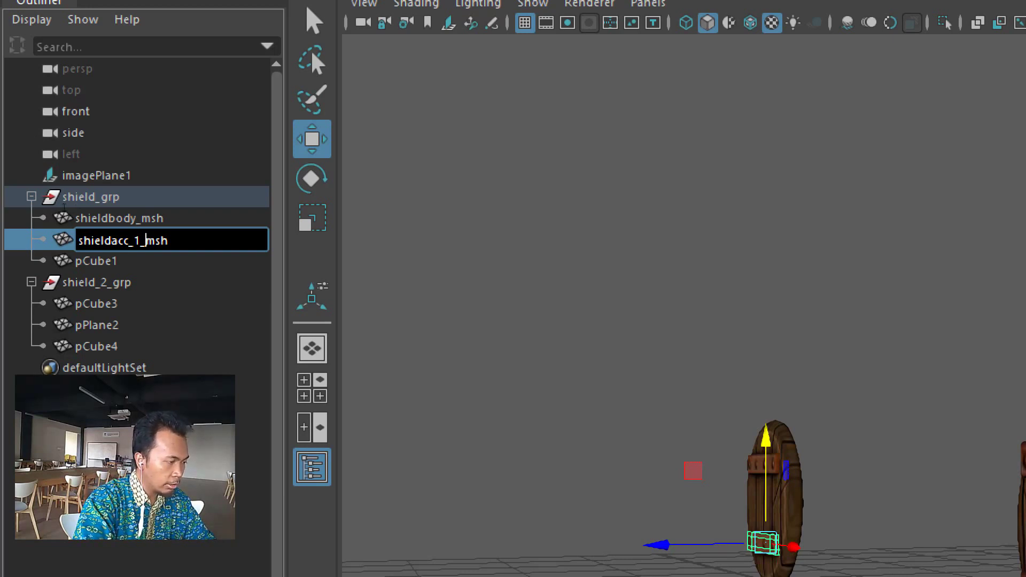
key(Return)
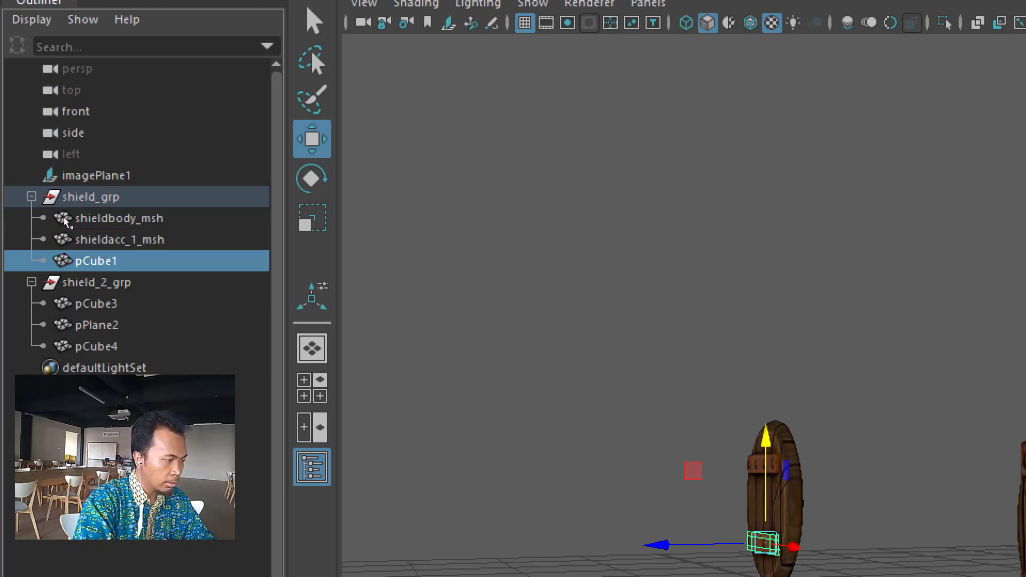
Step: Rename pCube1, the upper metal bar in shield_grp, as shieldacc_2_msh
double_click(95, 261)
text(shield)
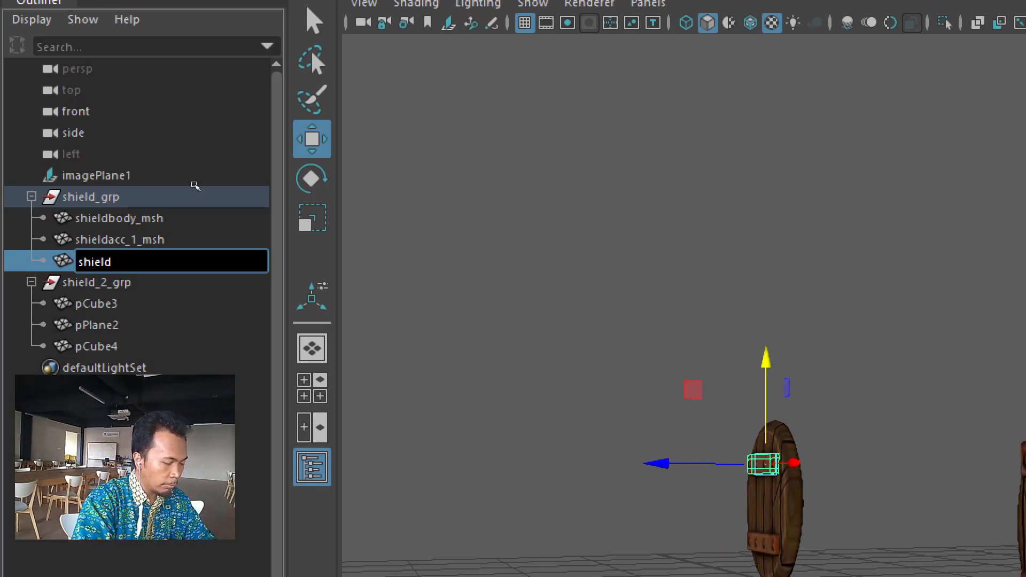
text(acc)
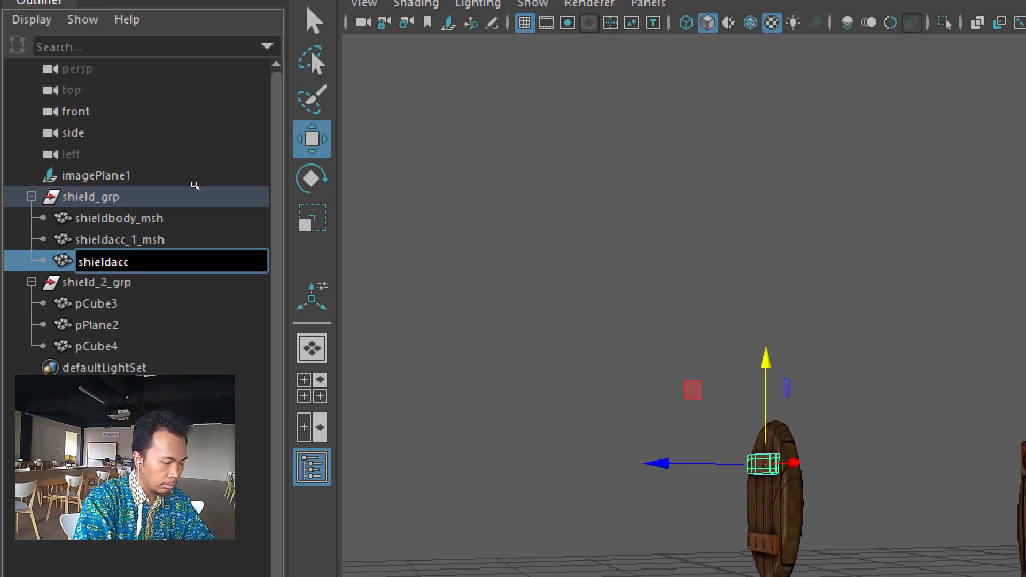
text(_2_msh)
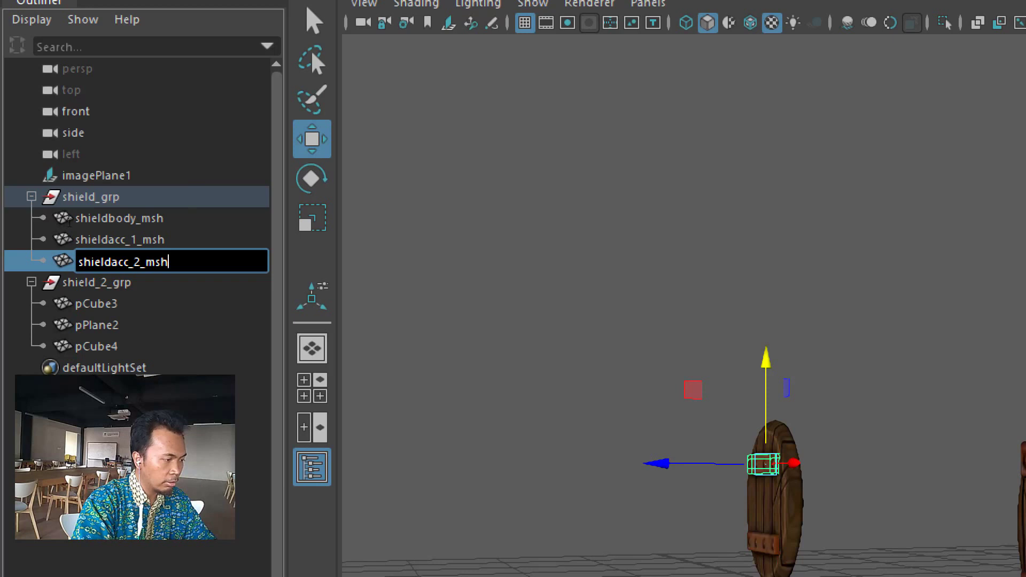
Step: Rename pCube3, the upper metal bar in shield_2_grp, as shieldacc2_top_msh
click(79, 302)
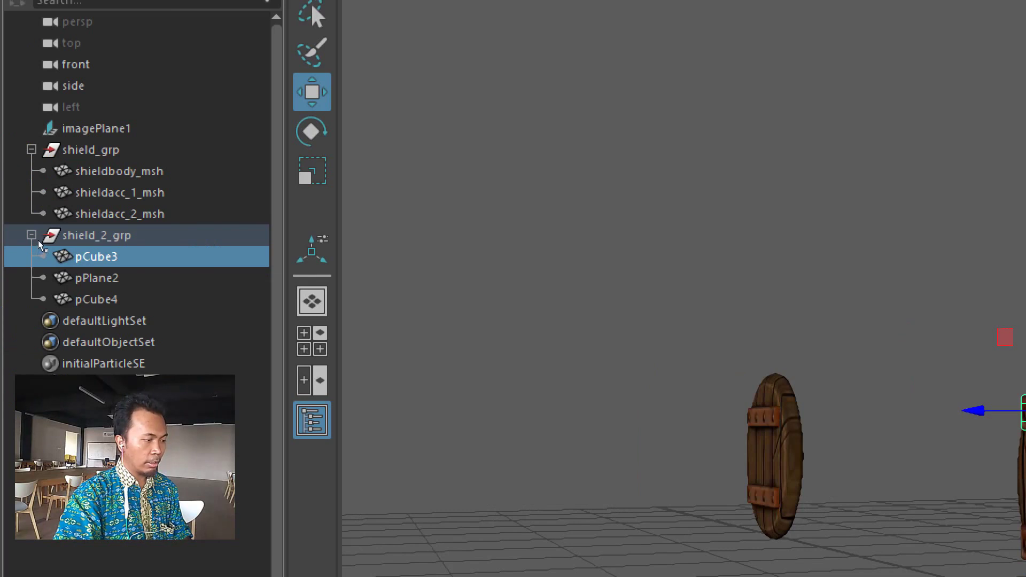
double_click(38, 241)
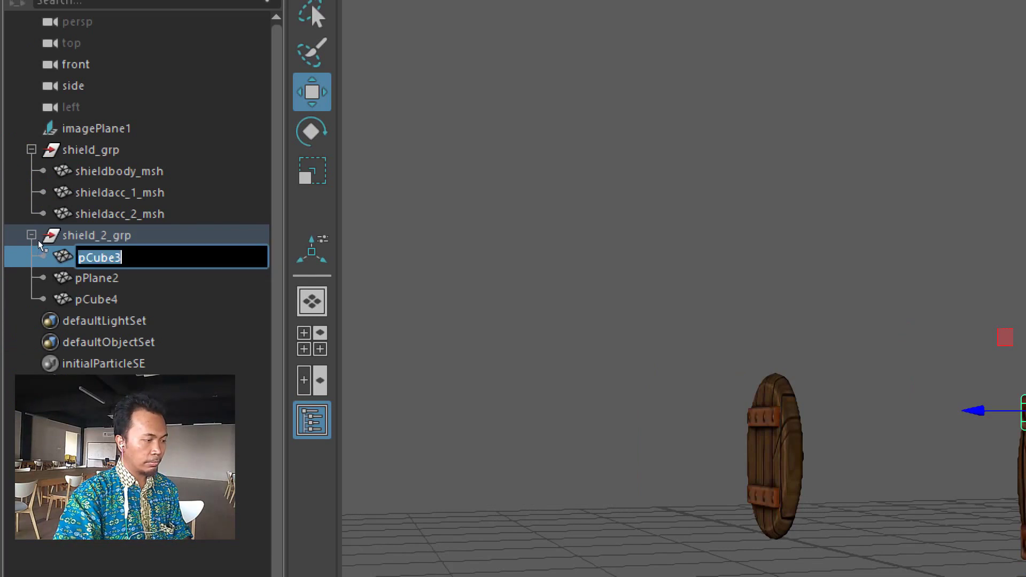
text(shi)
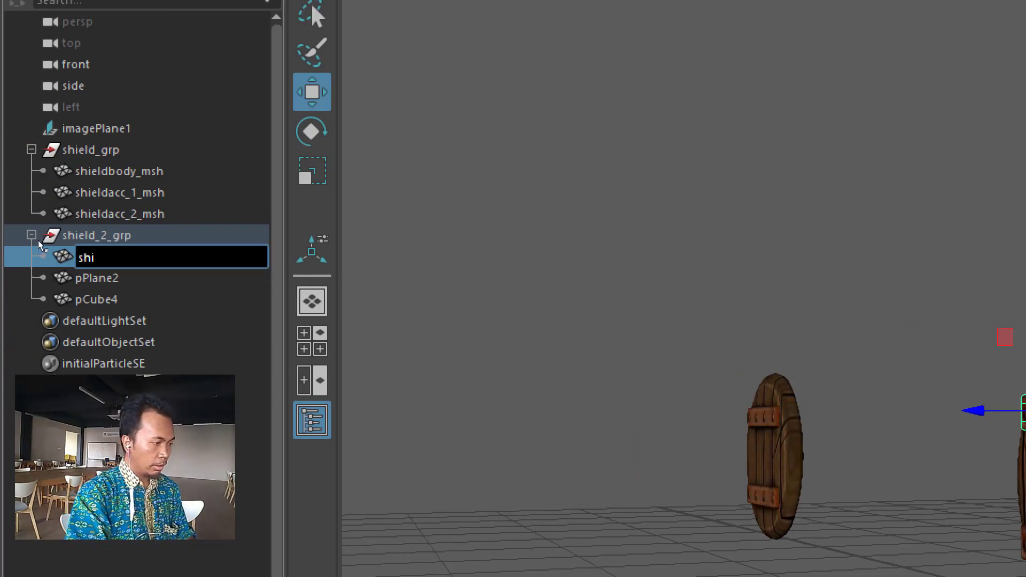
text(eldacc2)
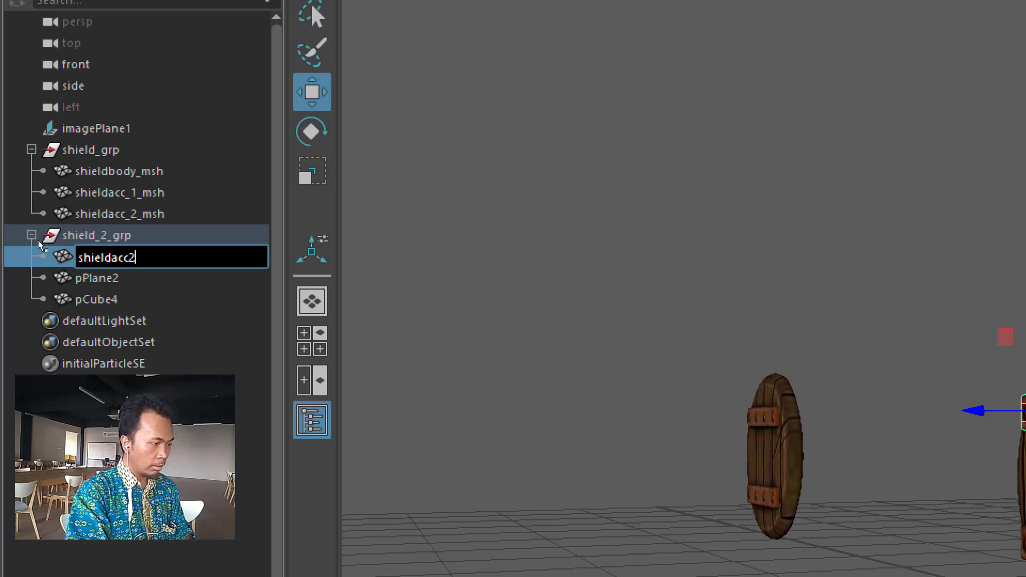
text(_1)
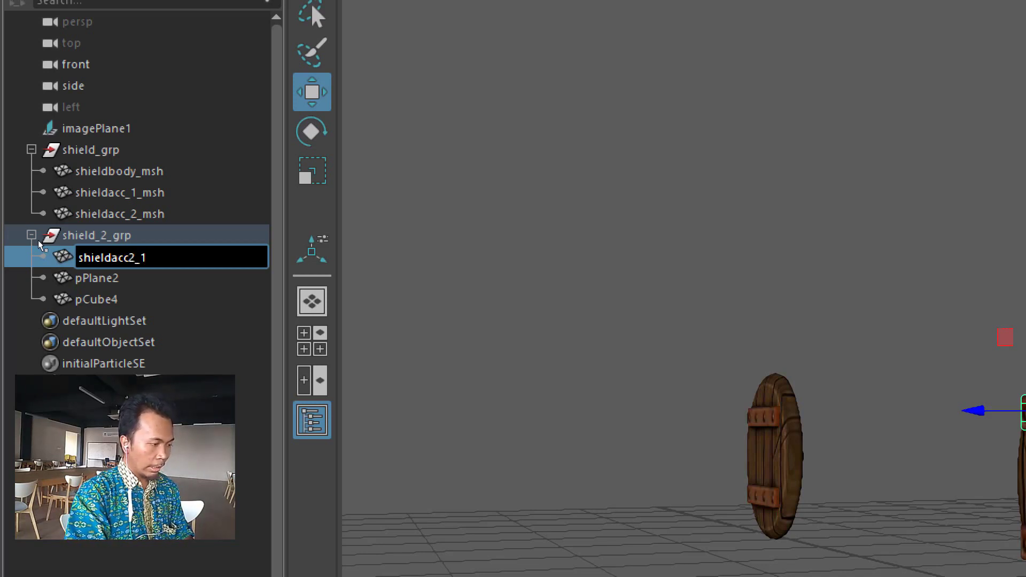
key(BackSpace)
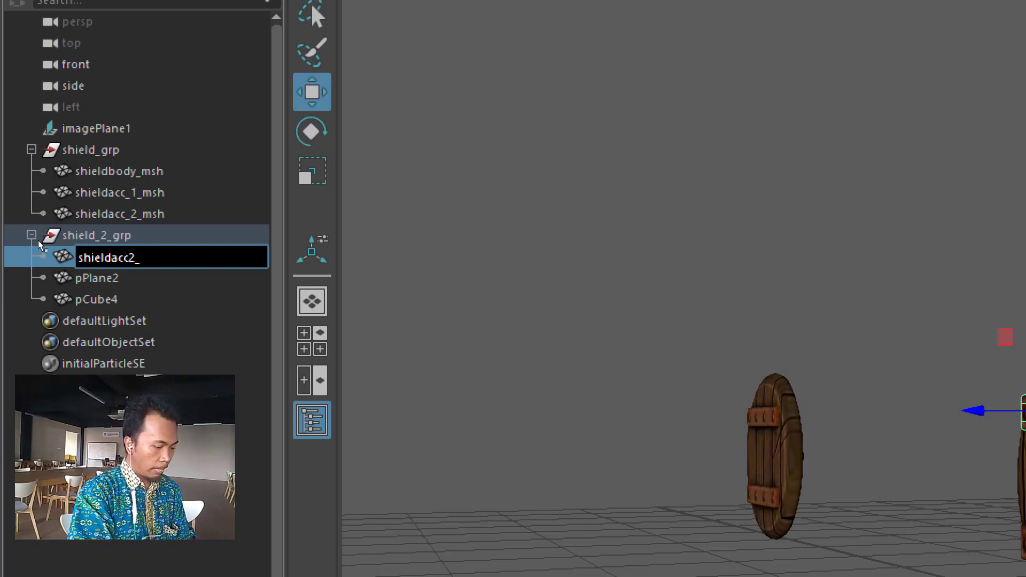
text(top)
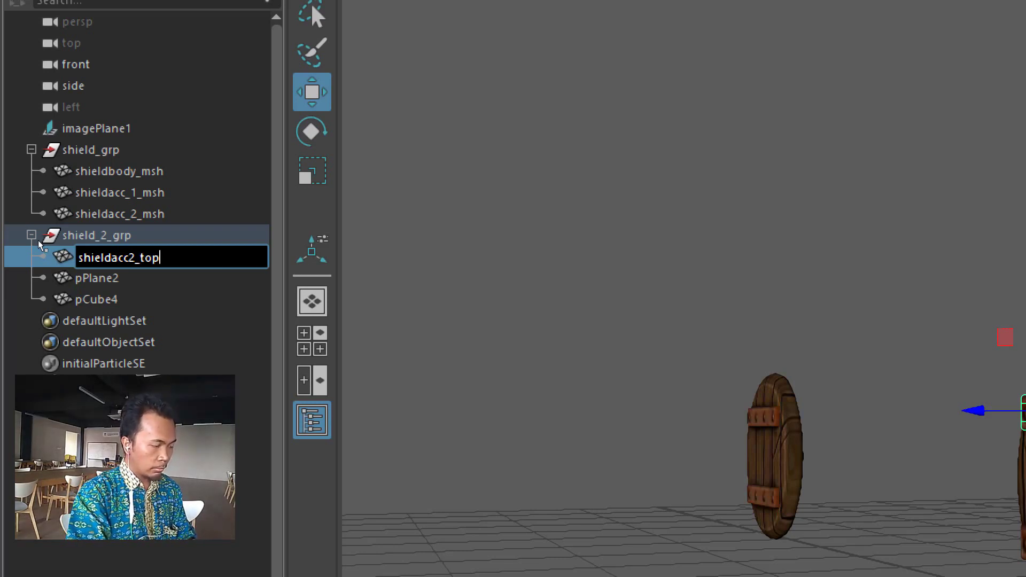
text(_msh)
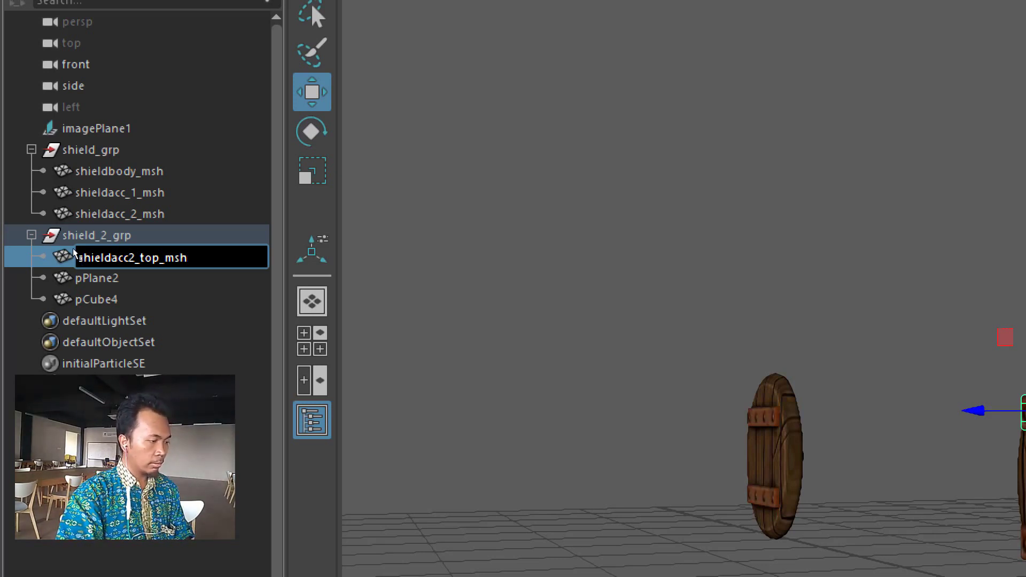
key(Return)
Step: Rename pPlane2, the wooden disc in shield_2_grp, as shieldbody2_msh
key(Down)
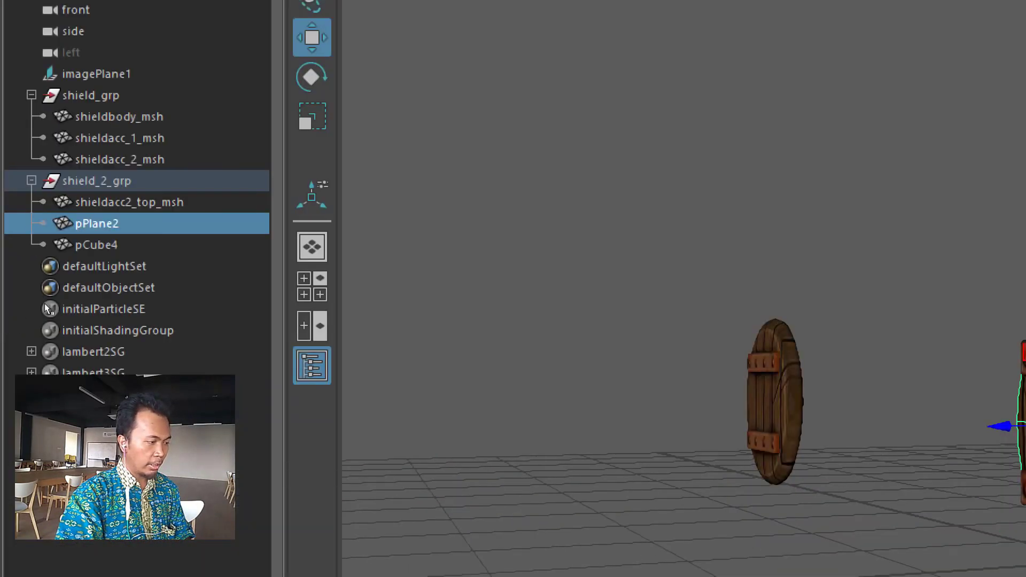
key(Return)
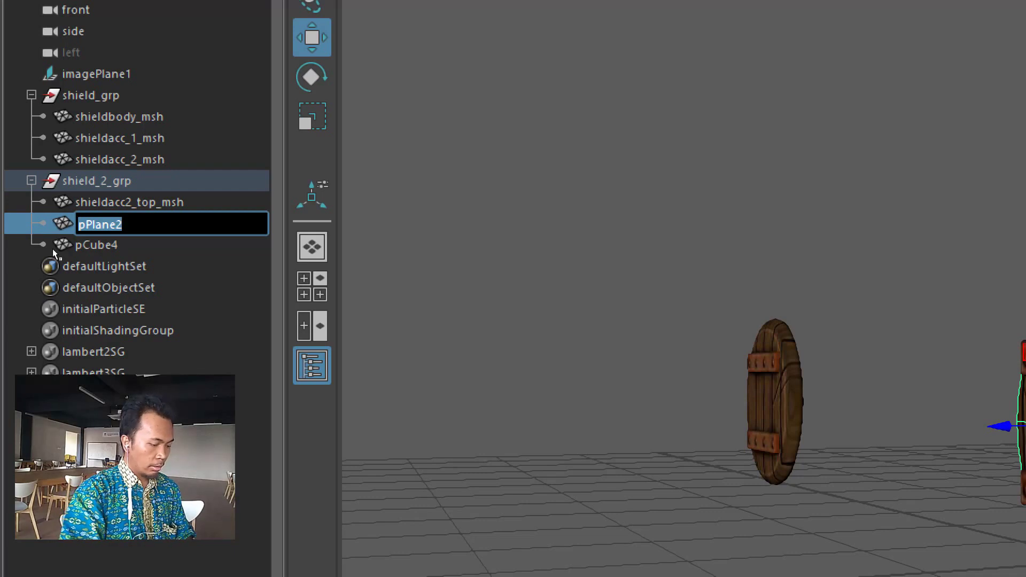
text(shield)
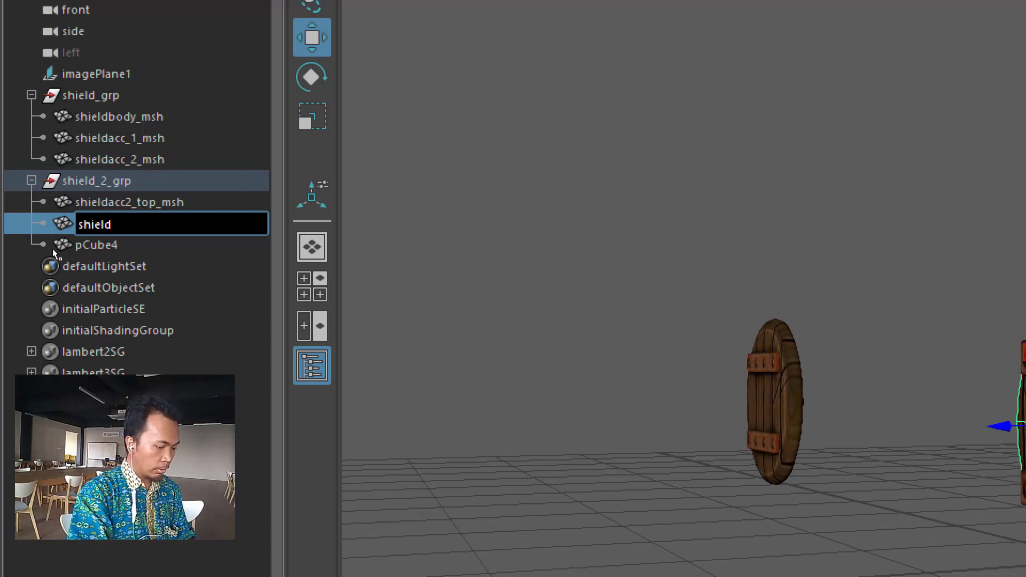
text(body)
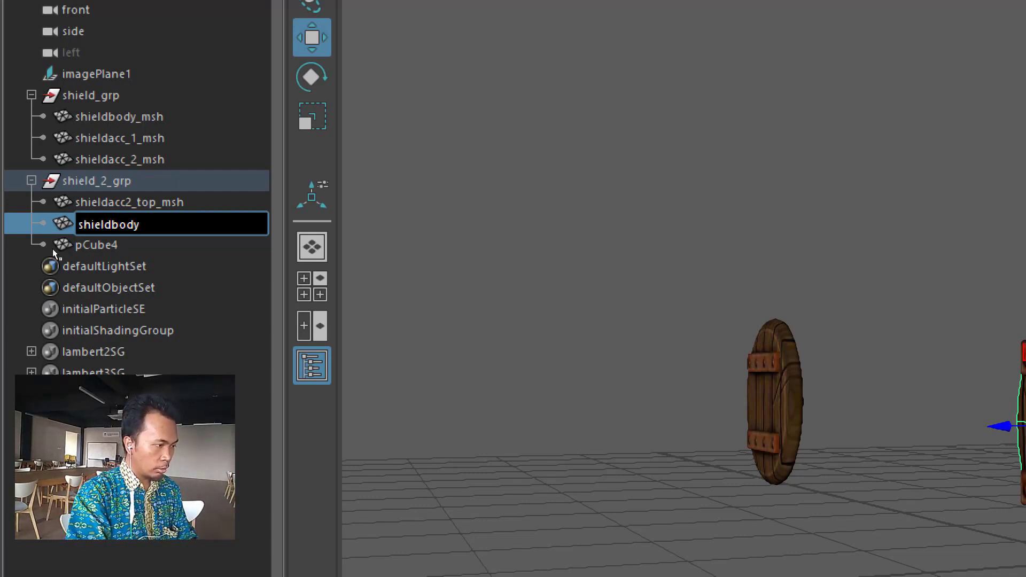
text(2_)
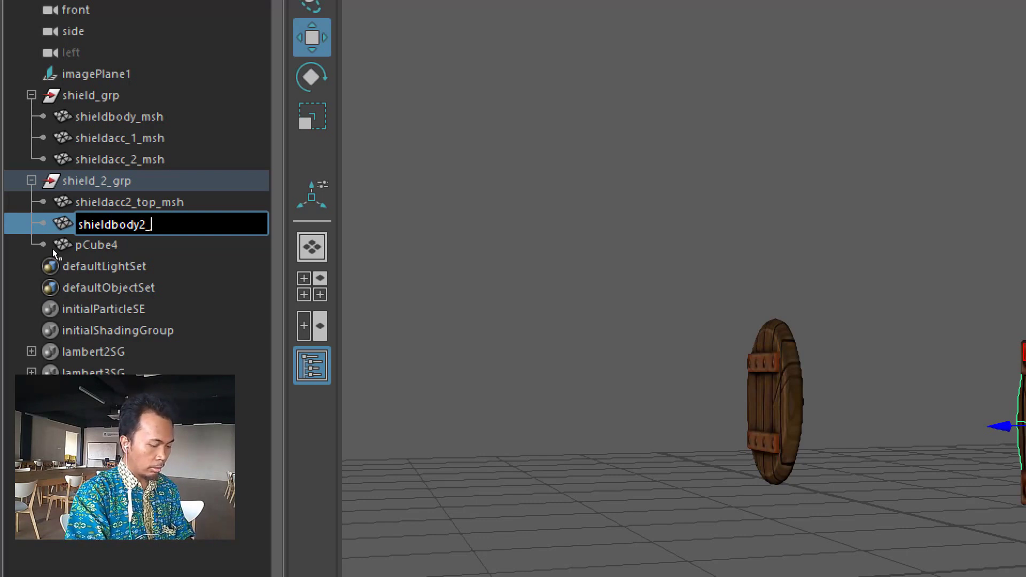
text(MSH)
key(BackSpace)
key(BackSpace)
key(BackSpace)
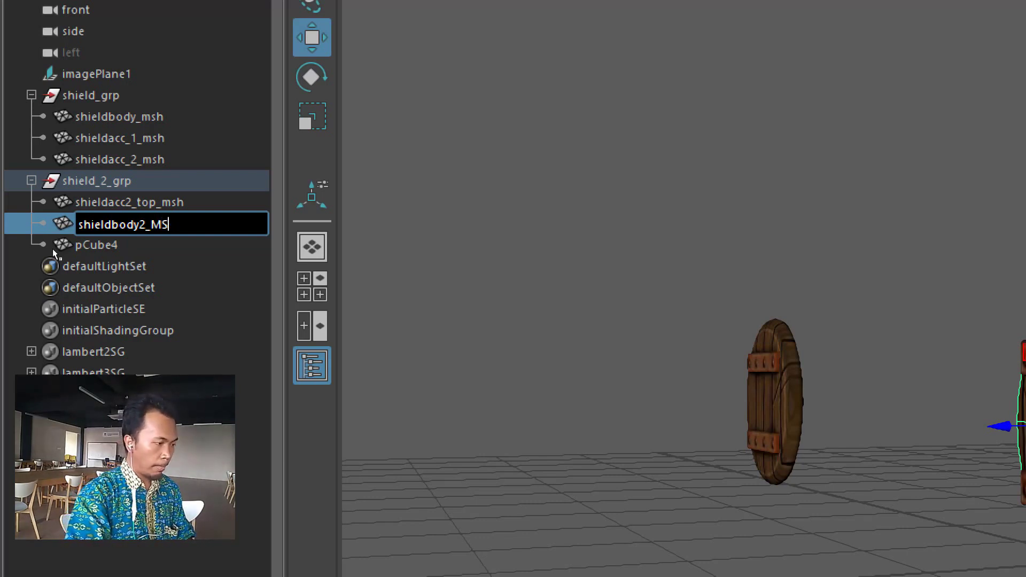
text(msh)
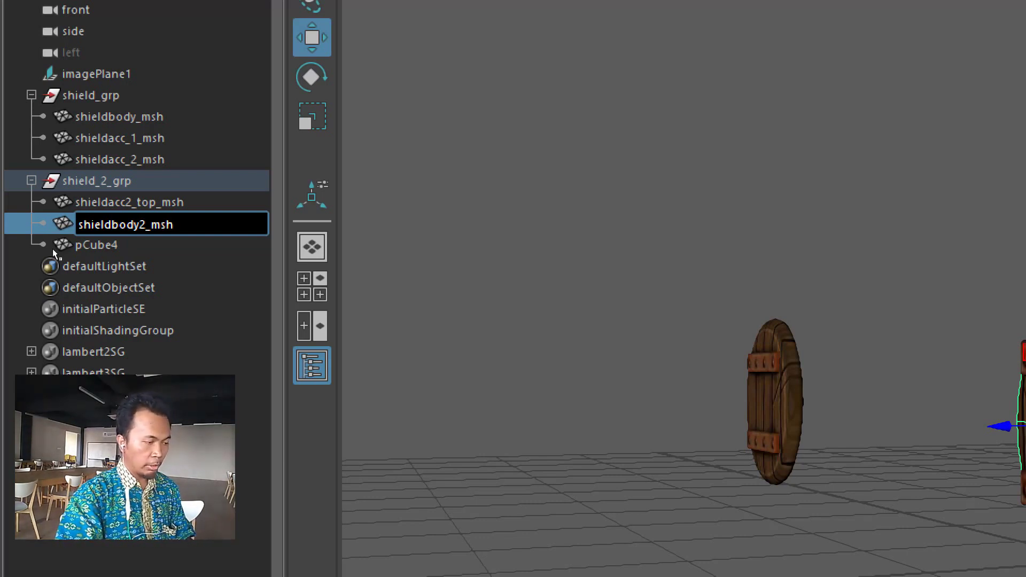
key(Return)
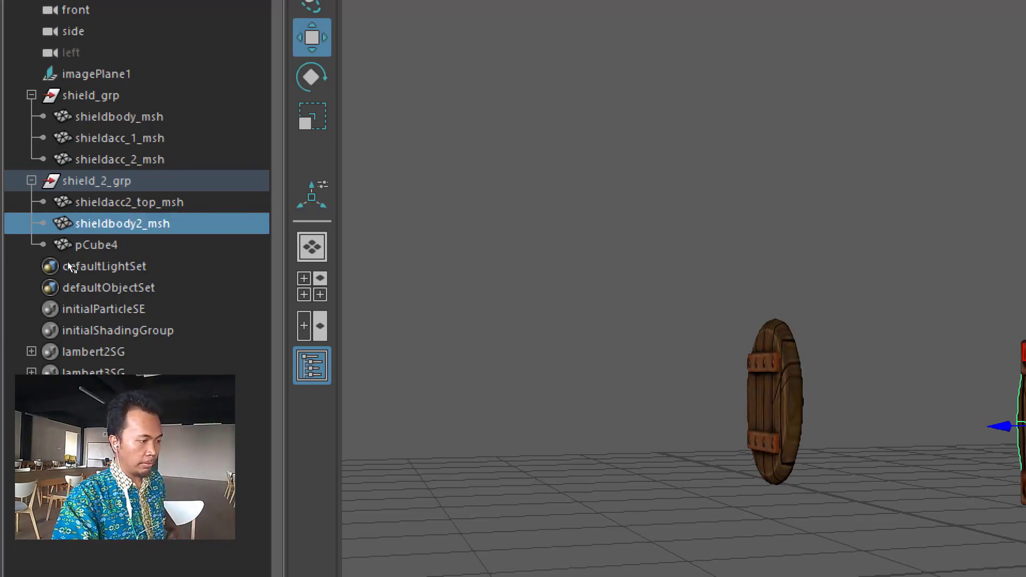
Step: Rename pCube4, the lower metal bar in shield_2_grp, as shieldacc2_btm_msh
click(73, 254)
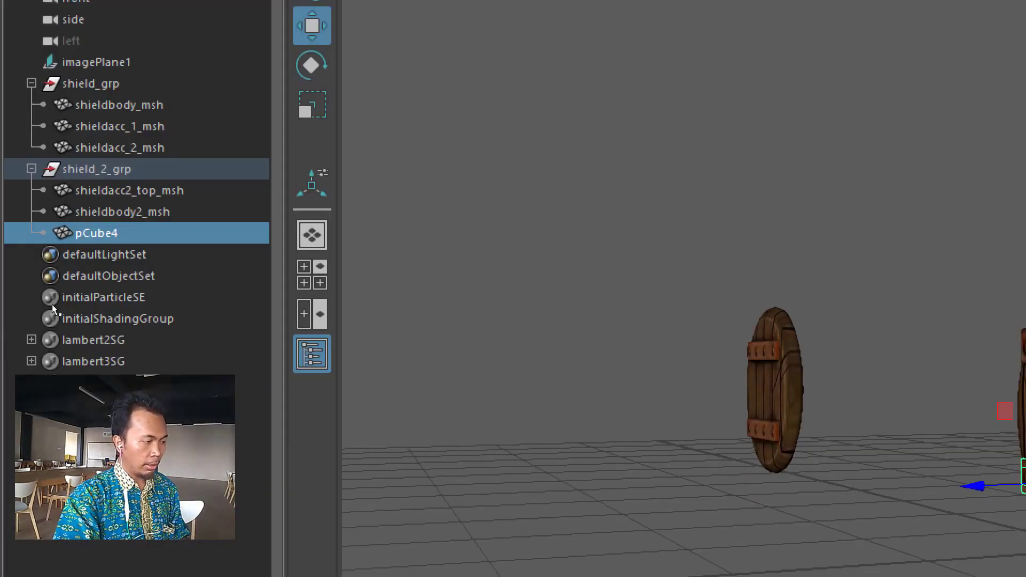
key(Return)
text(s)
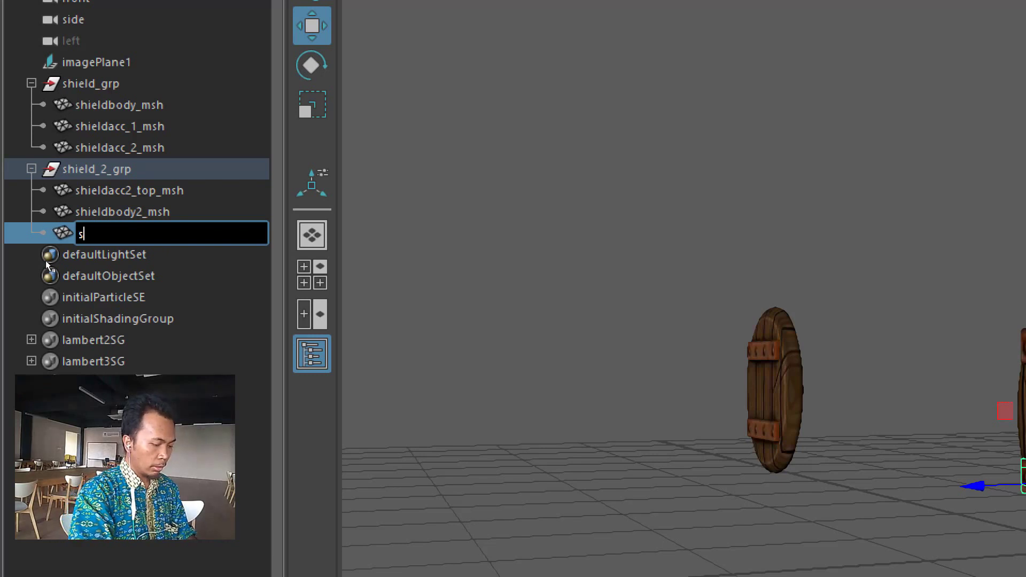
text(hieldacc)
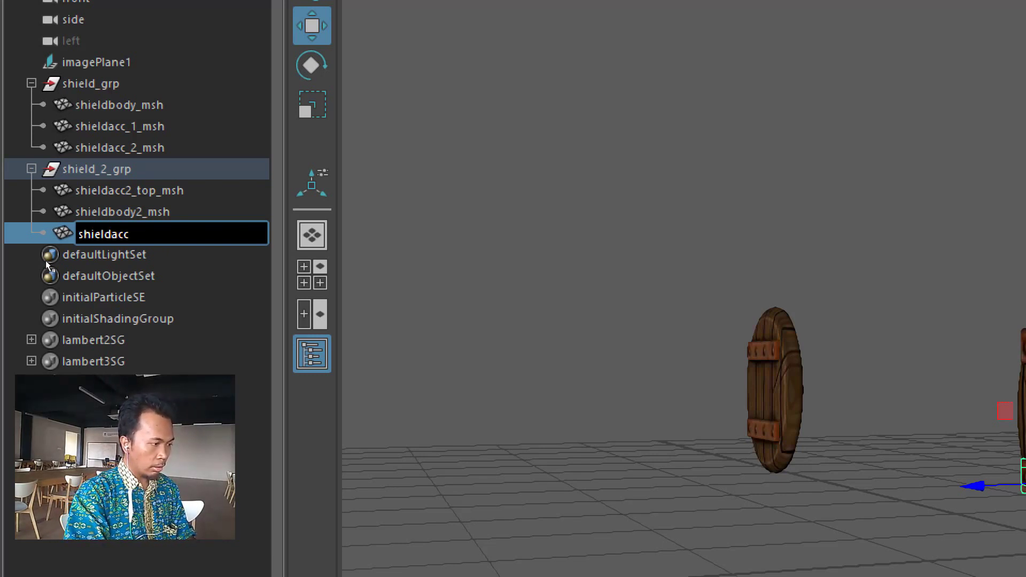
text(2_)
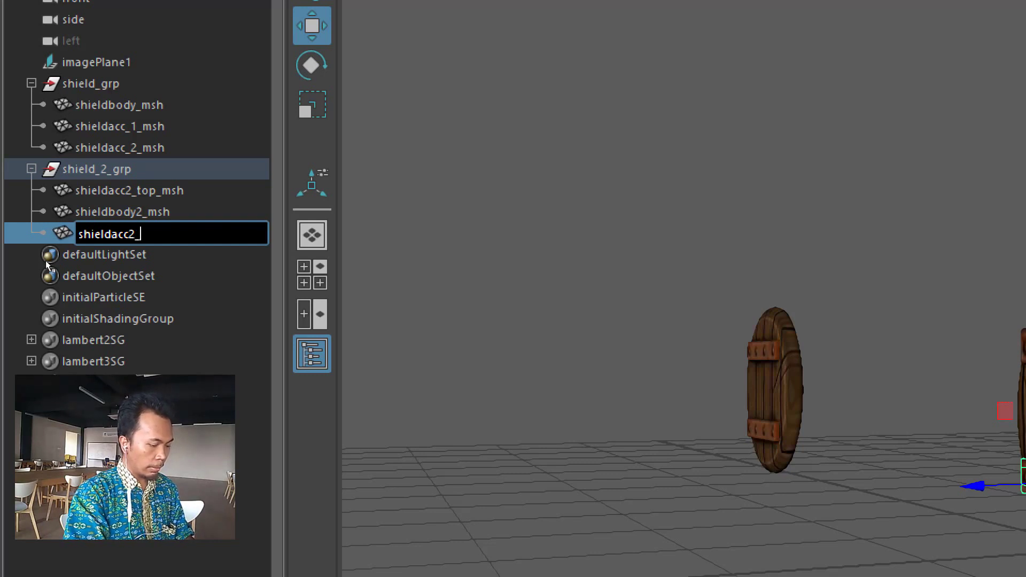
text(br)
text(m)
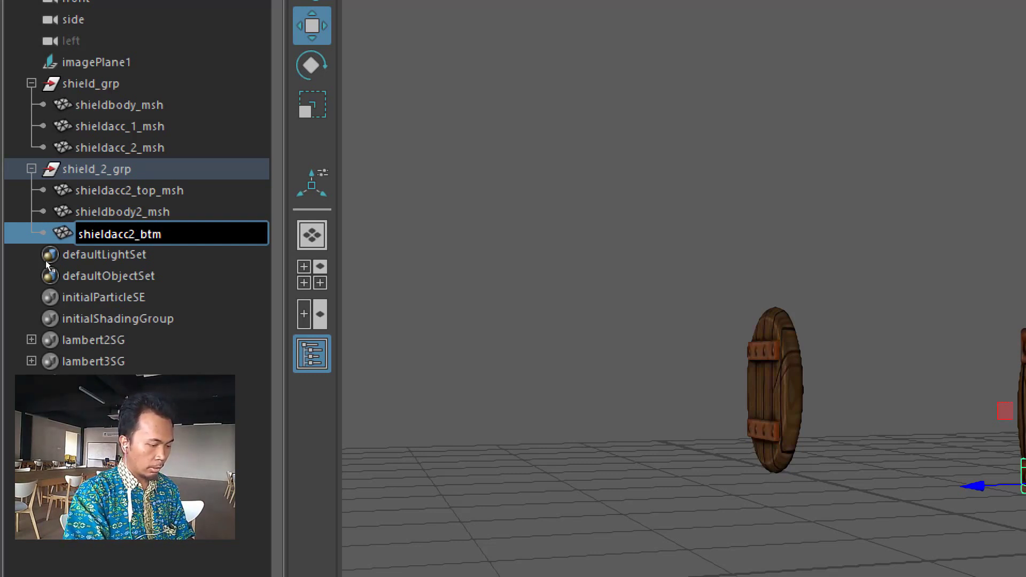
text(_)
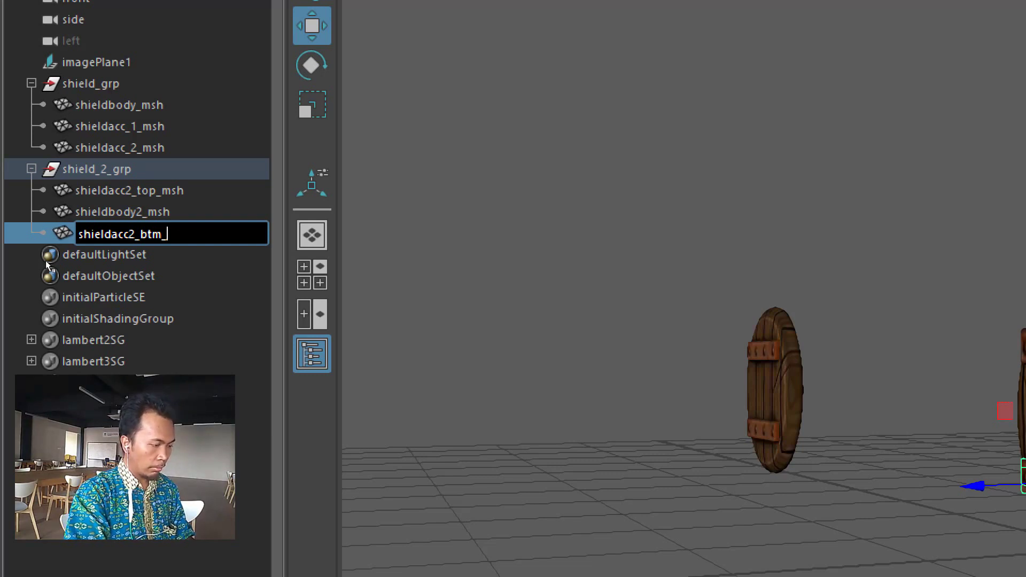
text(msh)
key(Return)
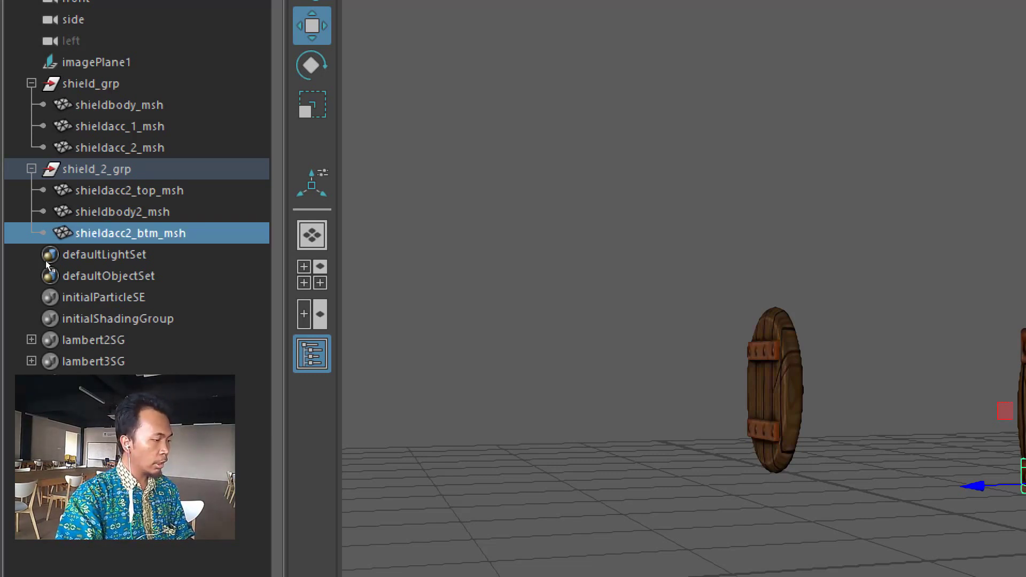
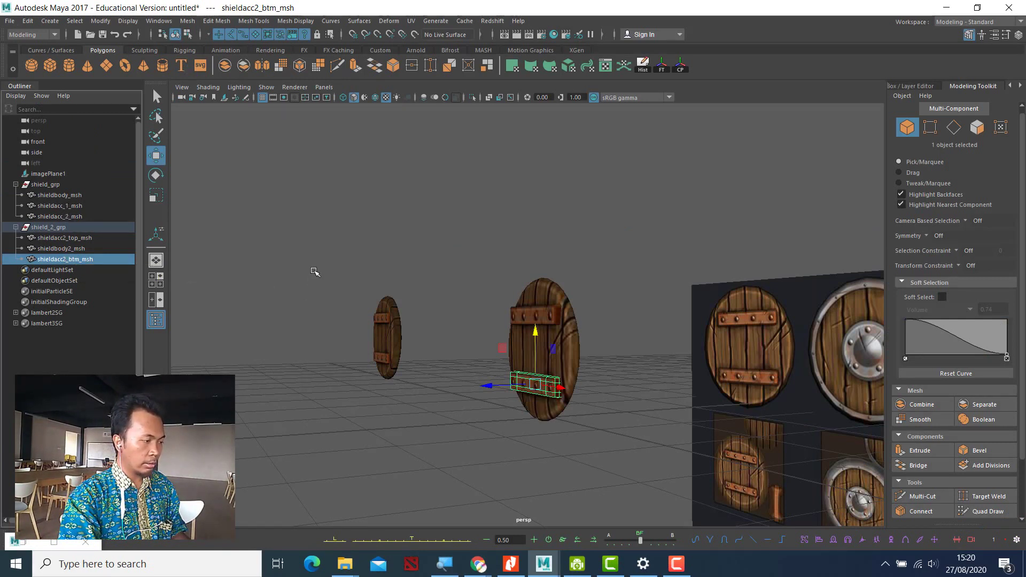
Step: Clear the selection and collapse shield_2_grp and shield_grp in the Outliner
click(356, 283)
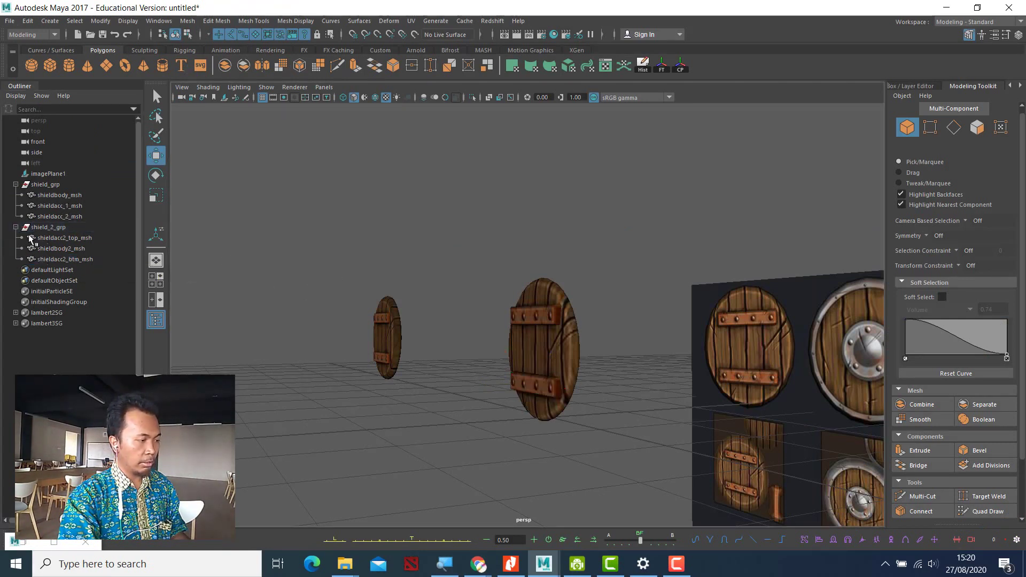
click(16, 227)
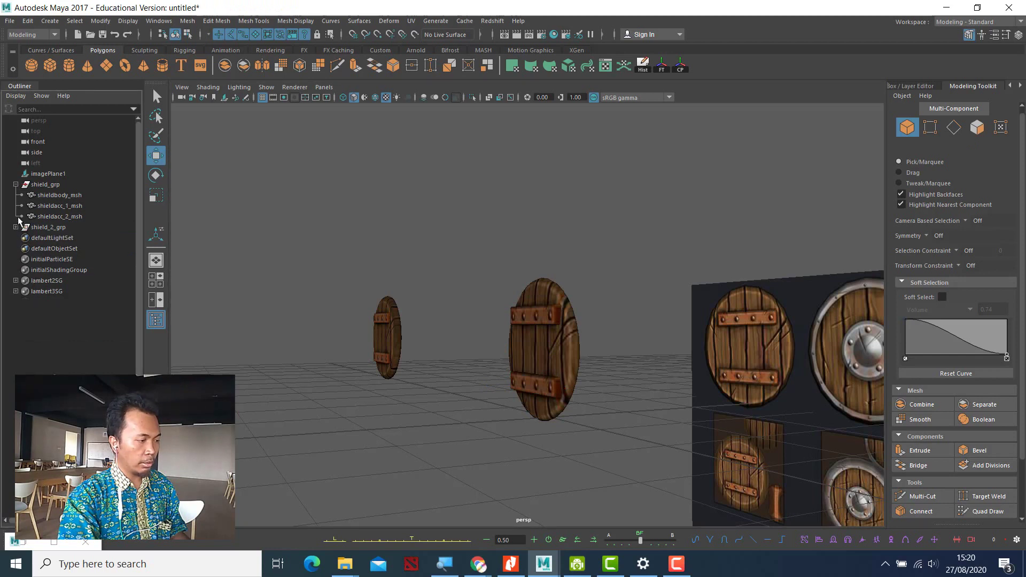
click(16, 185)
drag(367, 245, 539, 436)
click(539, 436)
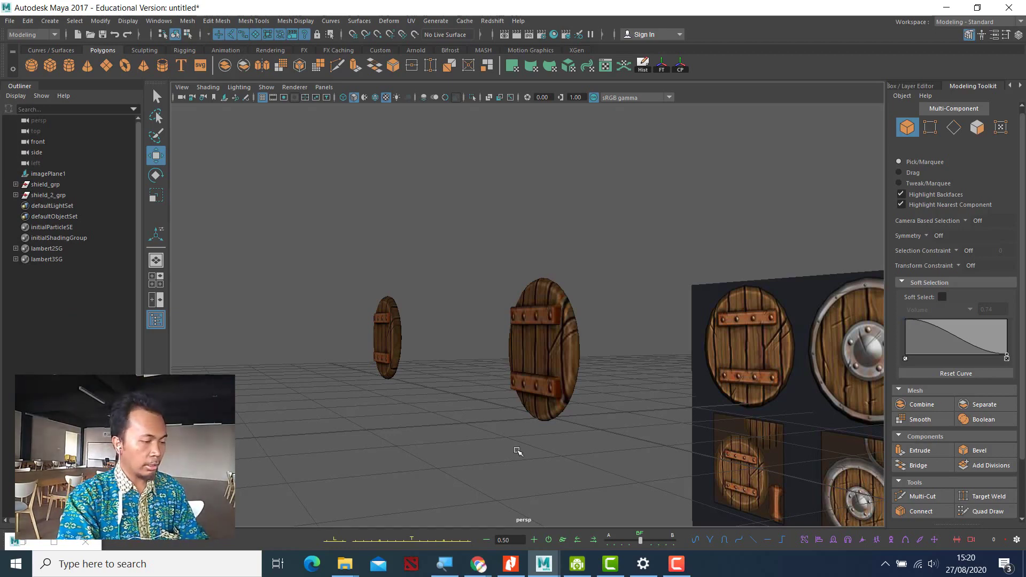
Step: Start saving the scene and name the file with 00_, the creator's full name and _SHIELD_1, separated by underscores
key(ctrl+s)
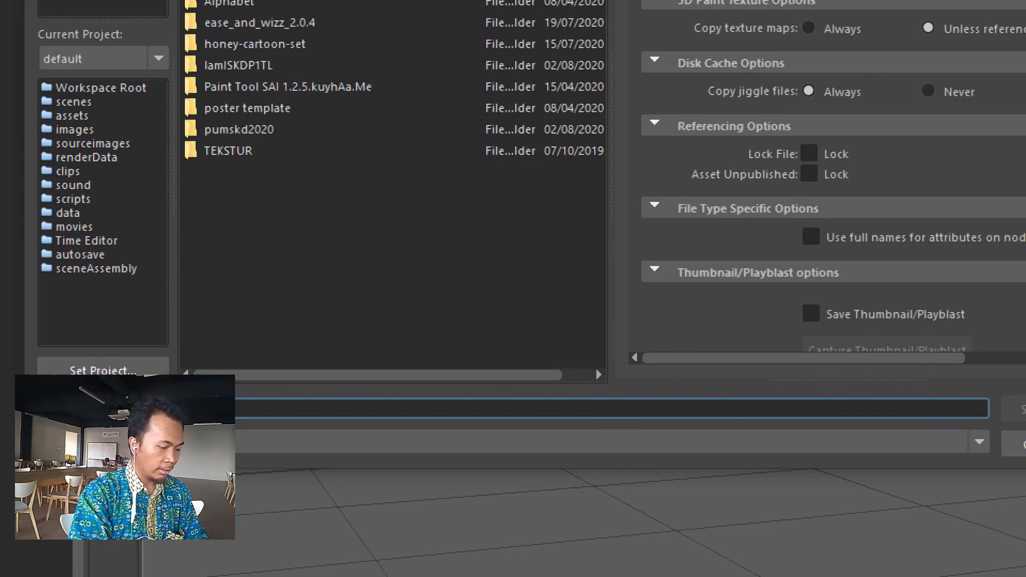
text(m)
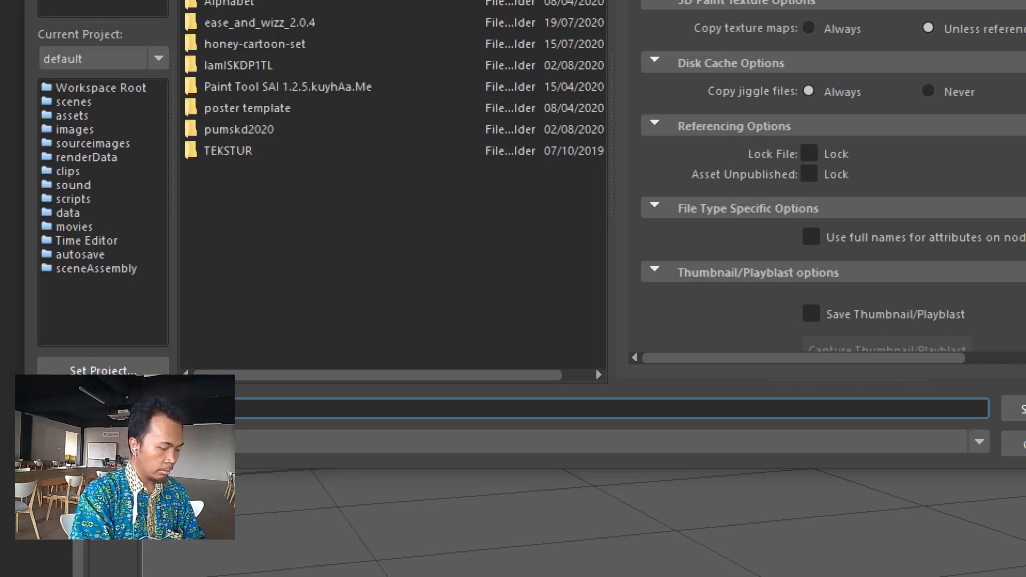
text(H)
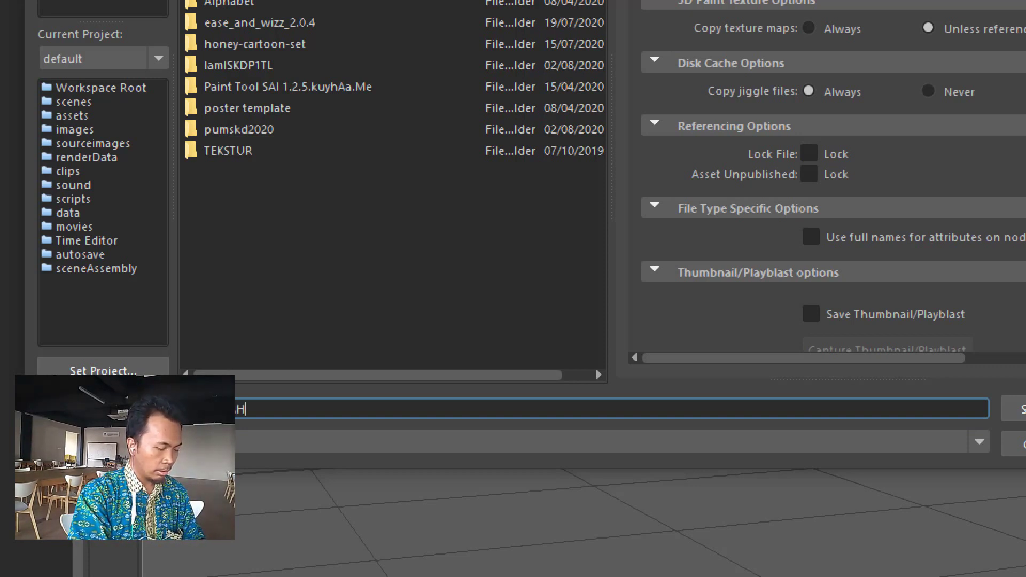
text(_)
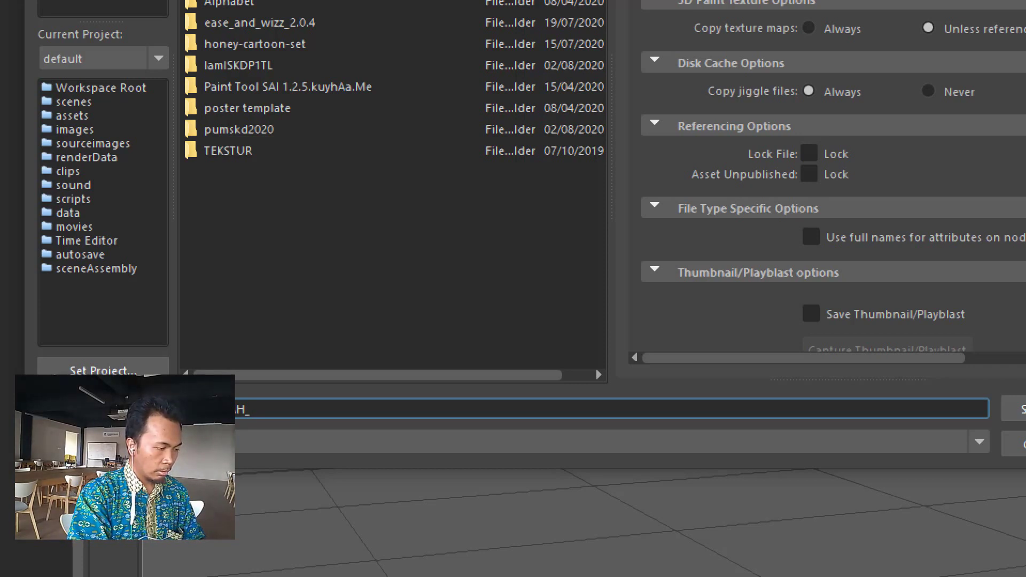
text(DE)
key(BackSpace)
key(BackSpace)
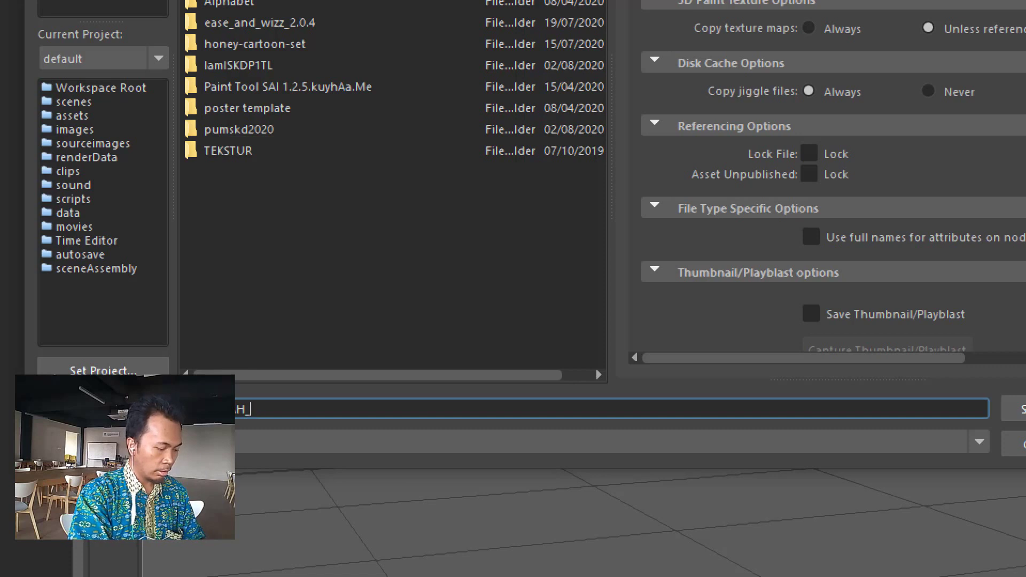
text(SHIE)
key(BackSpace)
text(E)
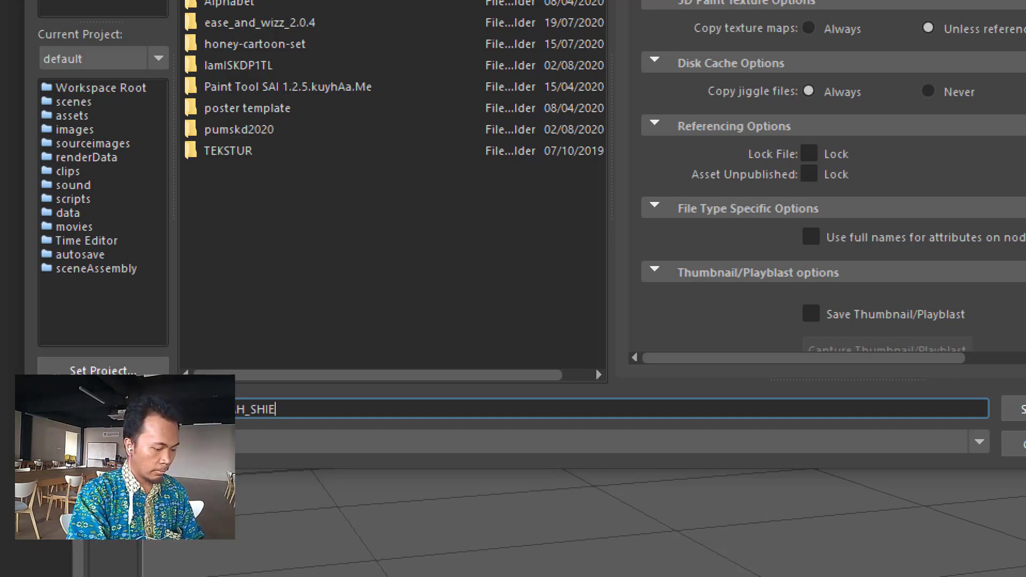
text(LD)
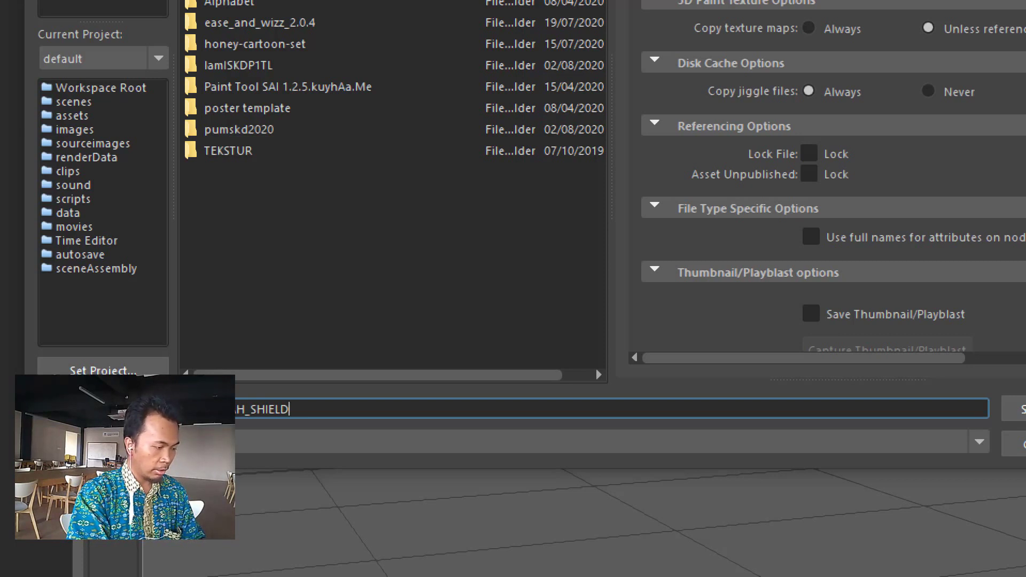
text(_1)
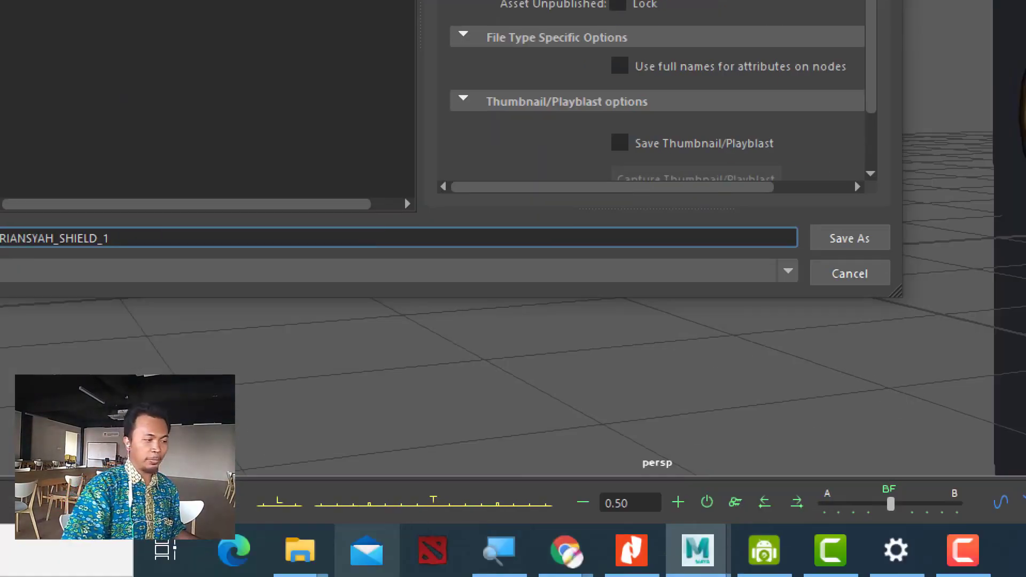
Step: Keep Maya ASCII as the file type and save the scene in the Documents folder
mouse_move(300, 551)
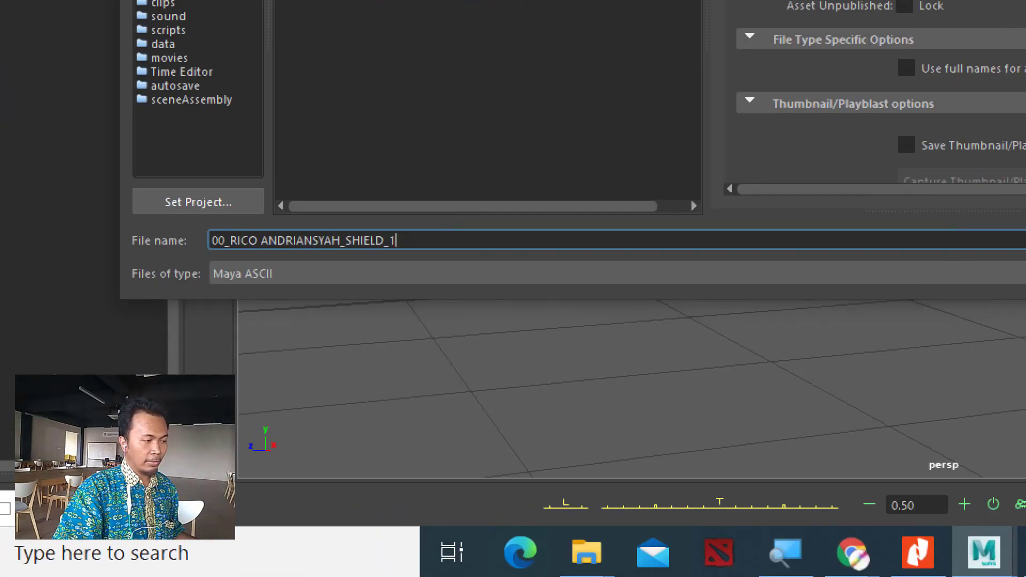
click(1015, 273)
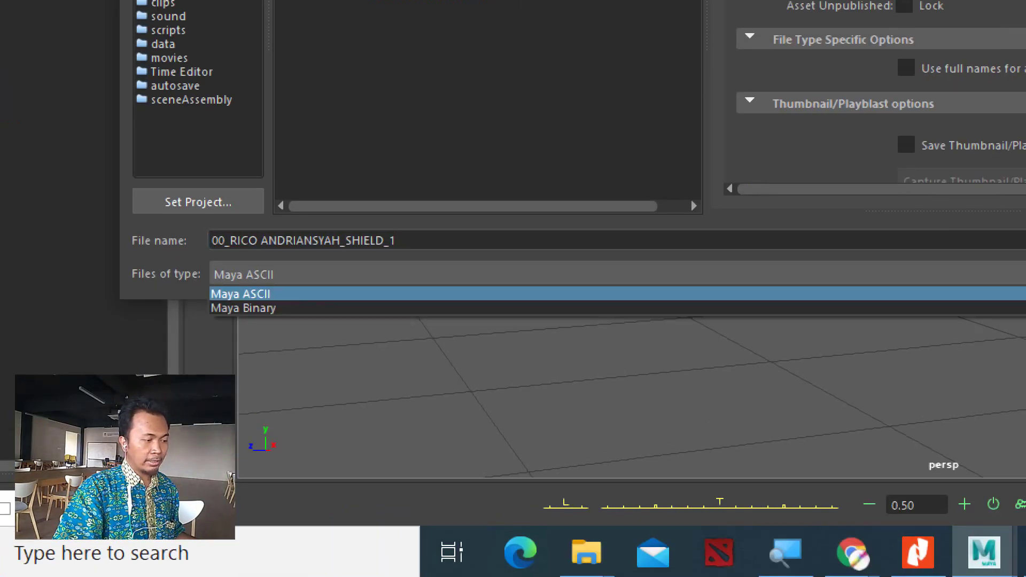
click(1016, 274)
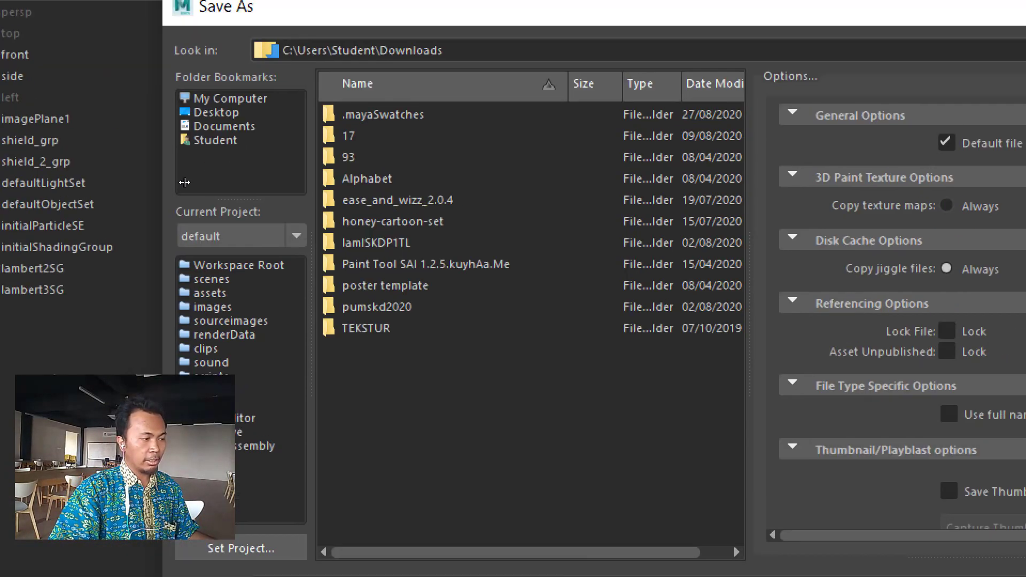
click(225, 126)
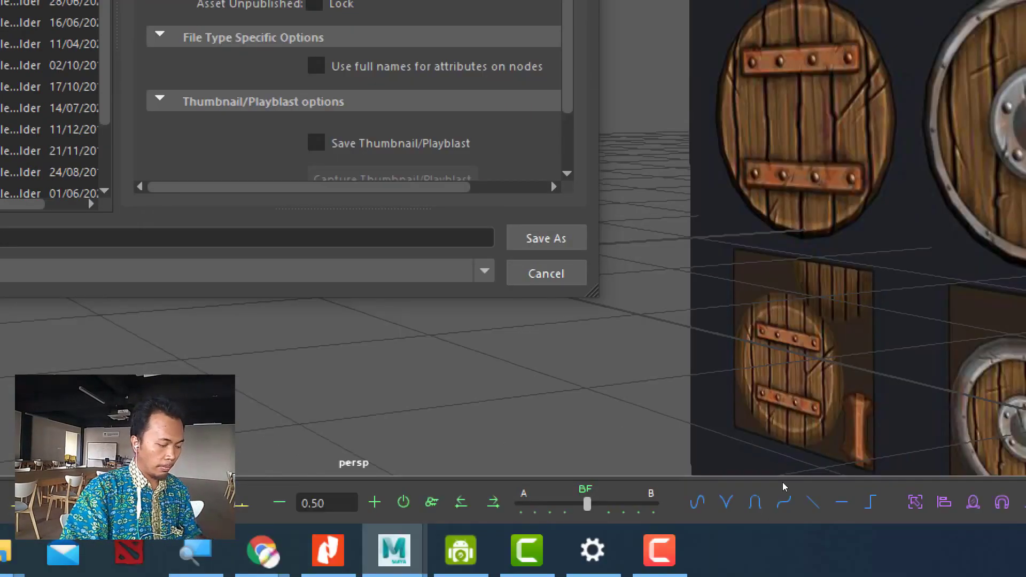
key(Return)
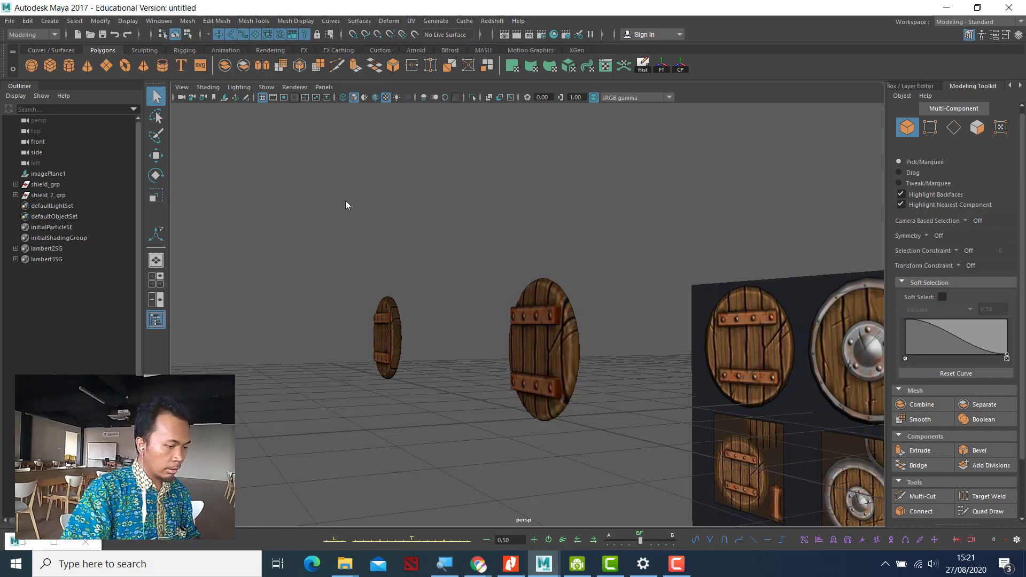
key(w)
key(Caps_Lock)
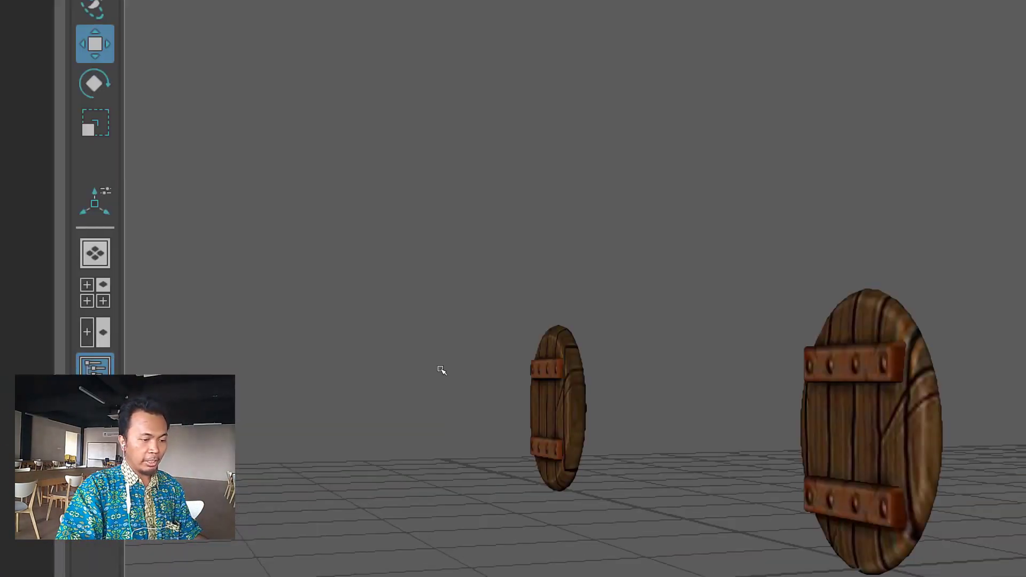
key(ctrl+z)
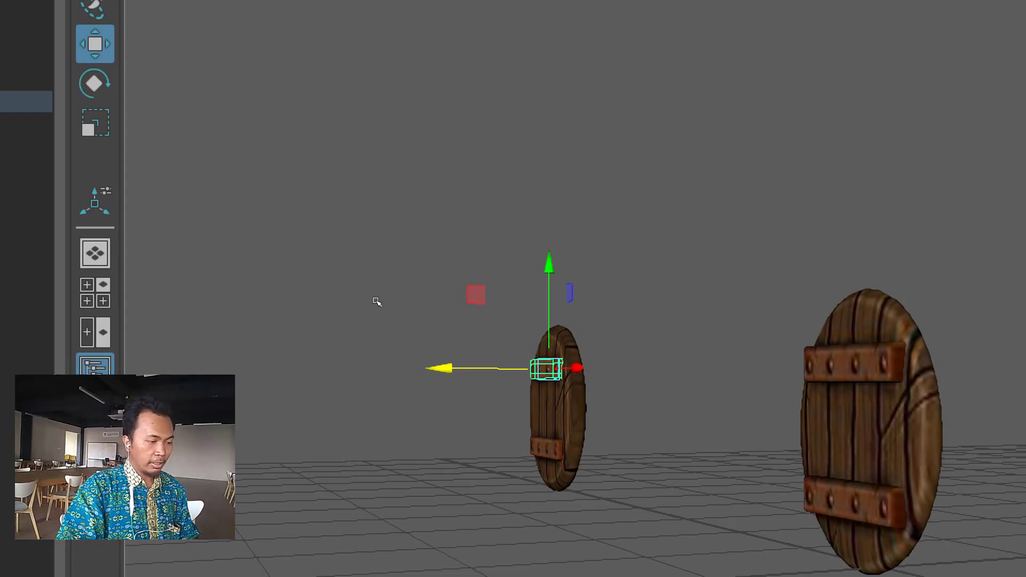
drag(387, 292, 383, 311)
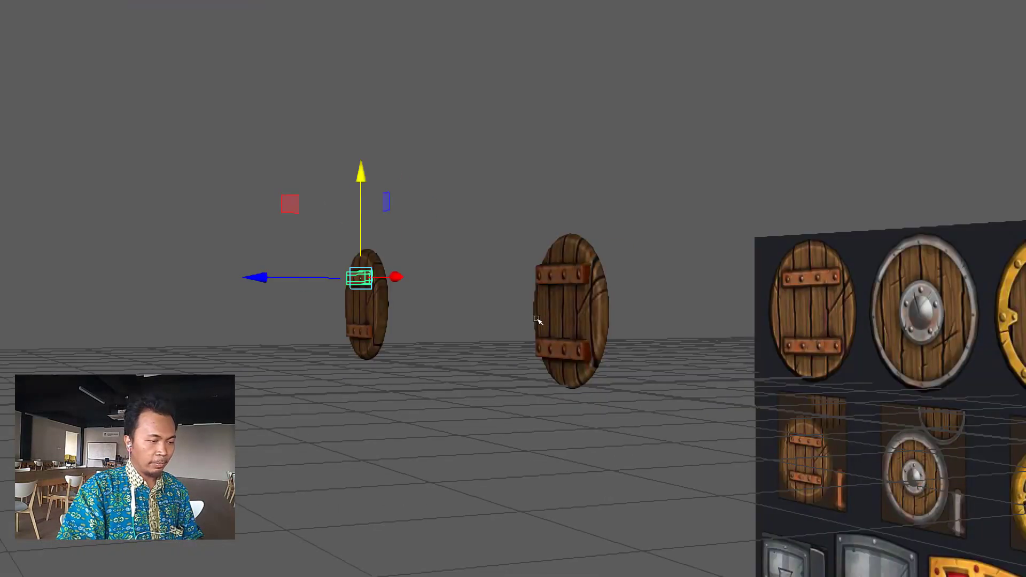
click(533, 317)
key(ctrl+d)
middle_drag(529, 278, 529, 289)
key(ctrl+z)
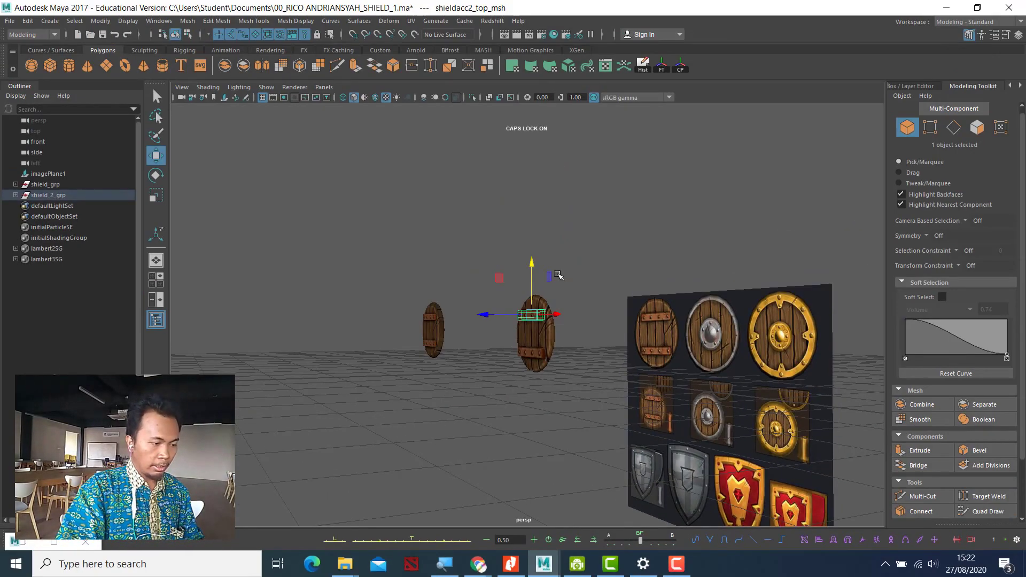
Step: Try combining the wooden disc and two metal bars of each shield into one mesh per shield, starting with shield_2_grp
click(558, 276)
drag(513, 264, 574, 398)
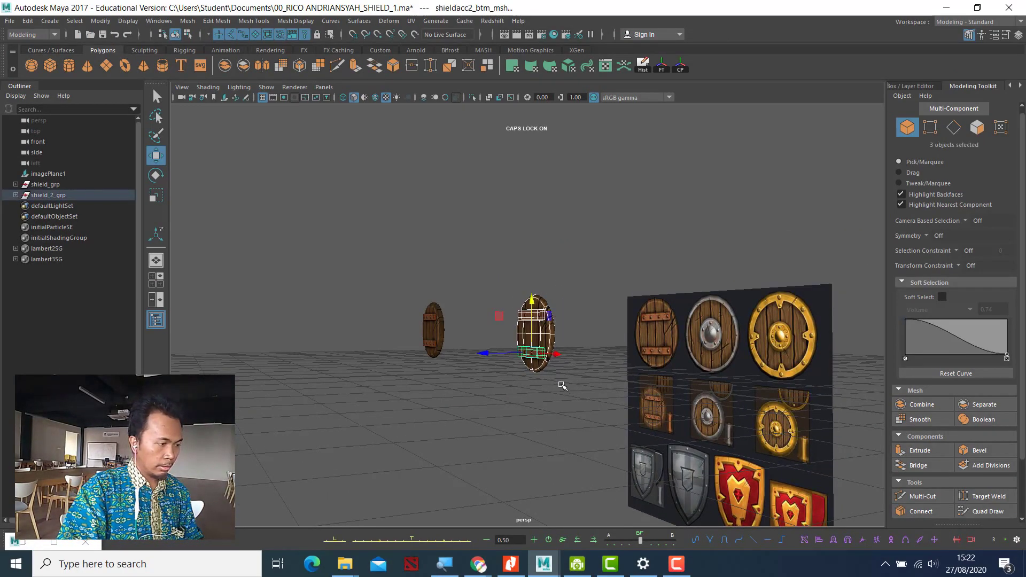
click(913, 407)
key(r)
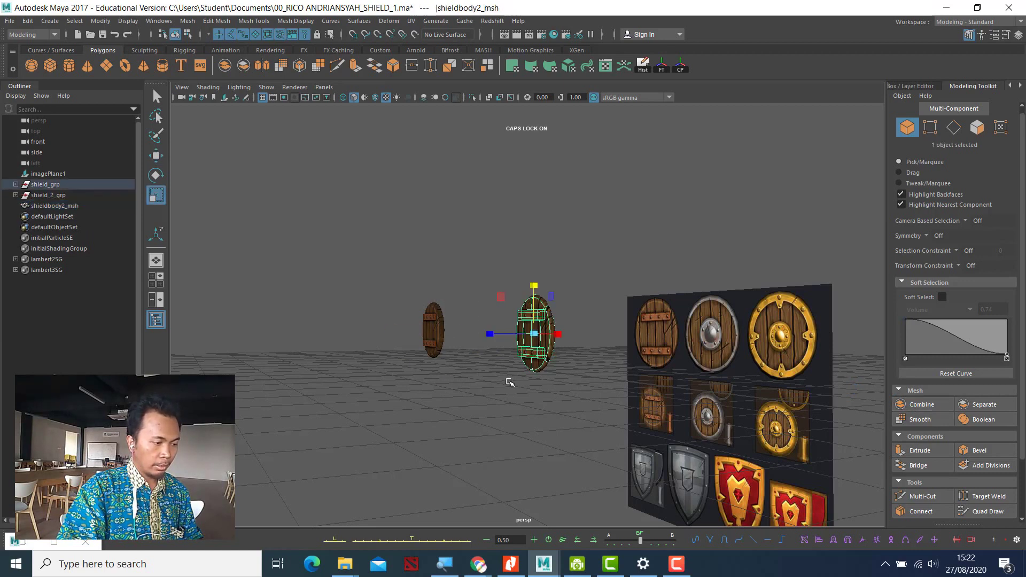
drag(509, 382, 409, 294)
click(907, 405)
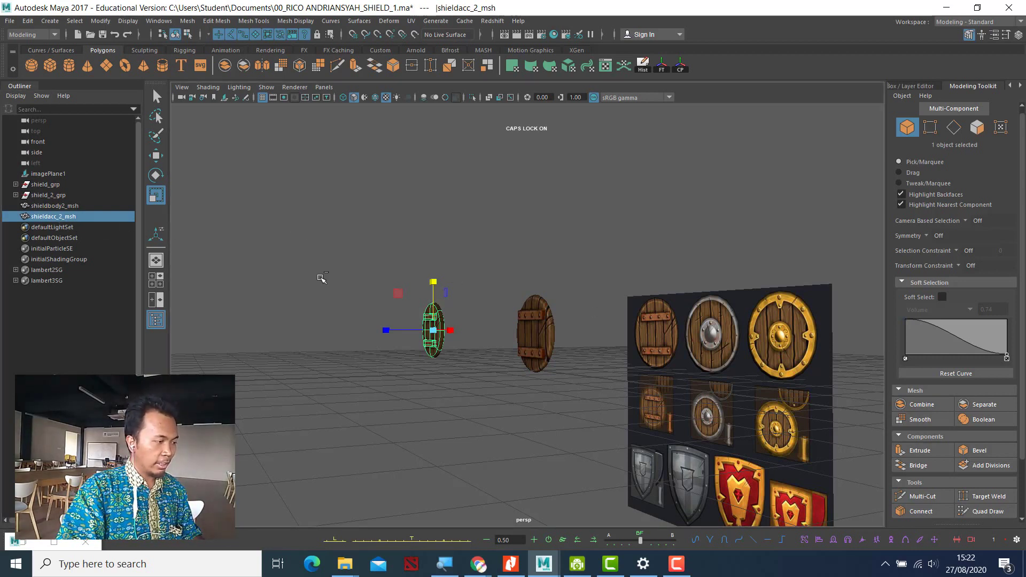
Step: Undo the combining of the shield_grp parts and select that shield's disc and metal bars
click(357, 261)
key(ctrl+z)
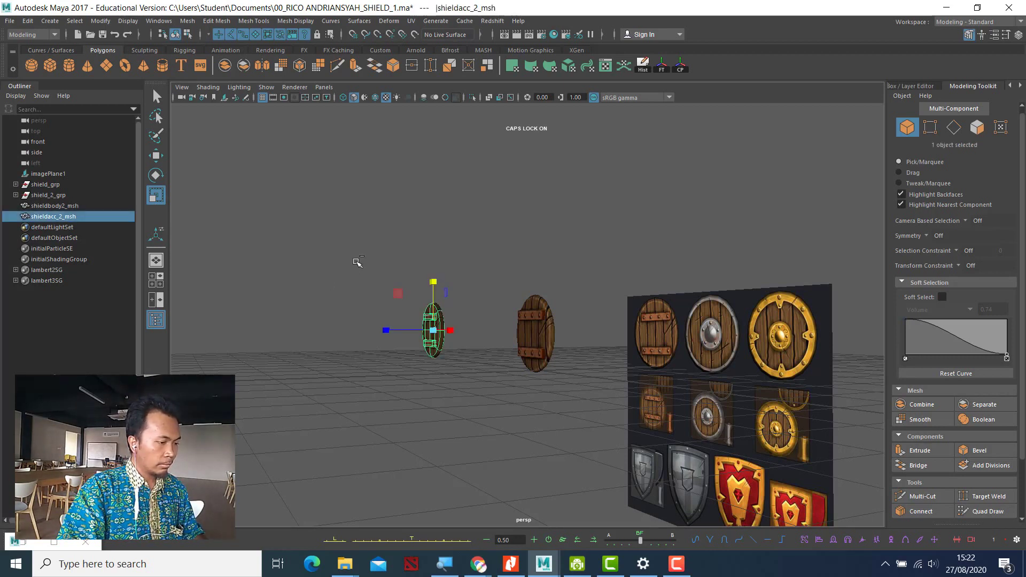
key(ctrl+z)
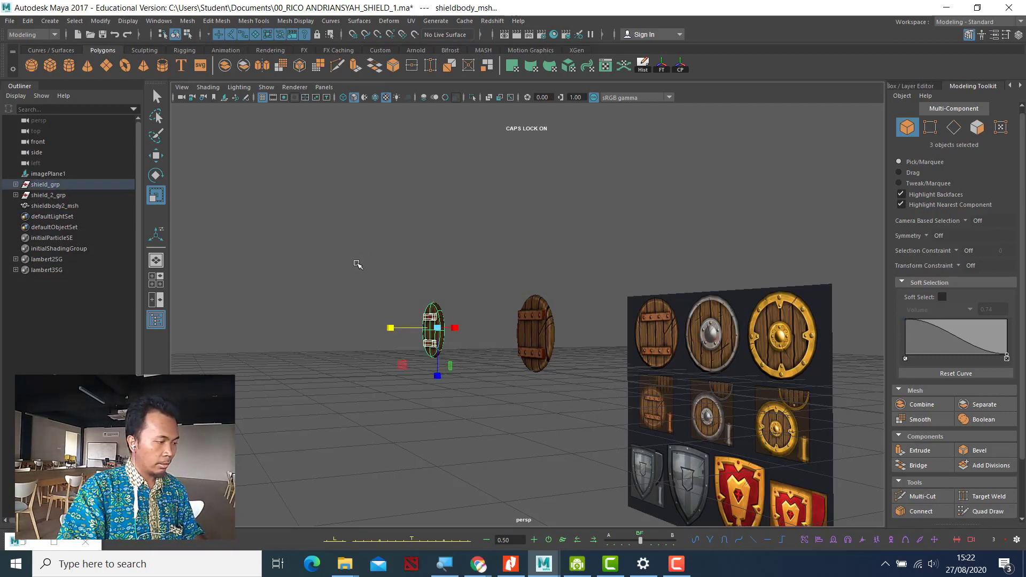
key(ctrl+z)
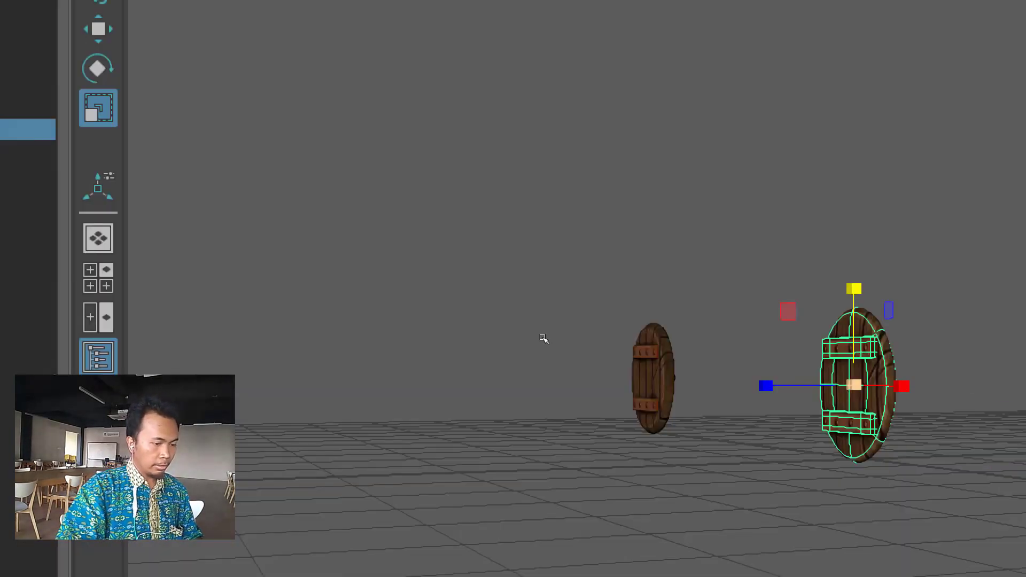
key(ctrl+z)
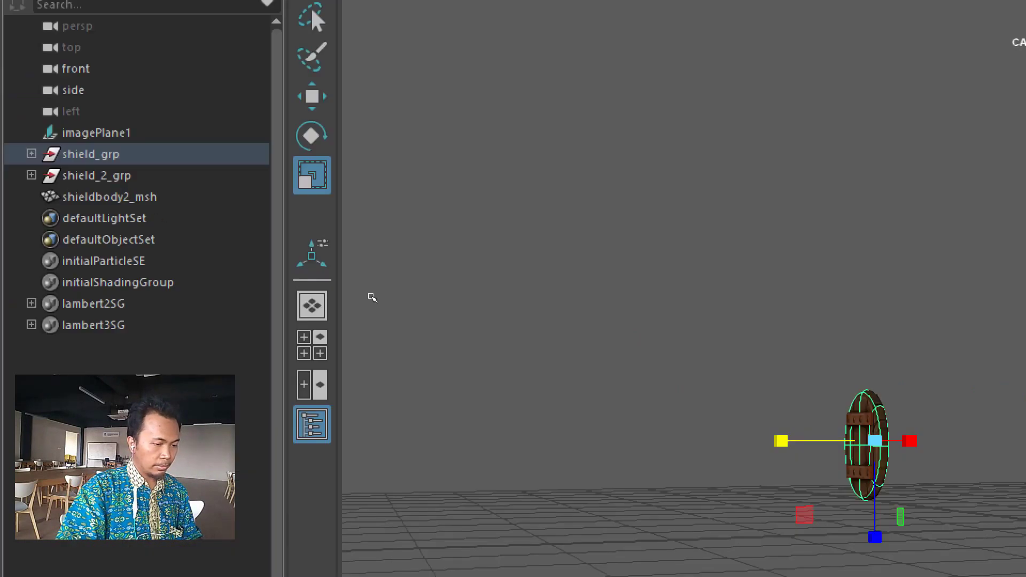
click(572, 283)
drag(551, 259, 693, 422)
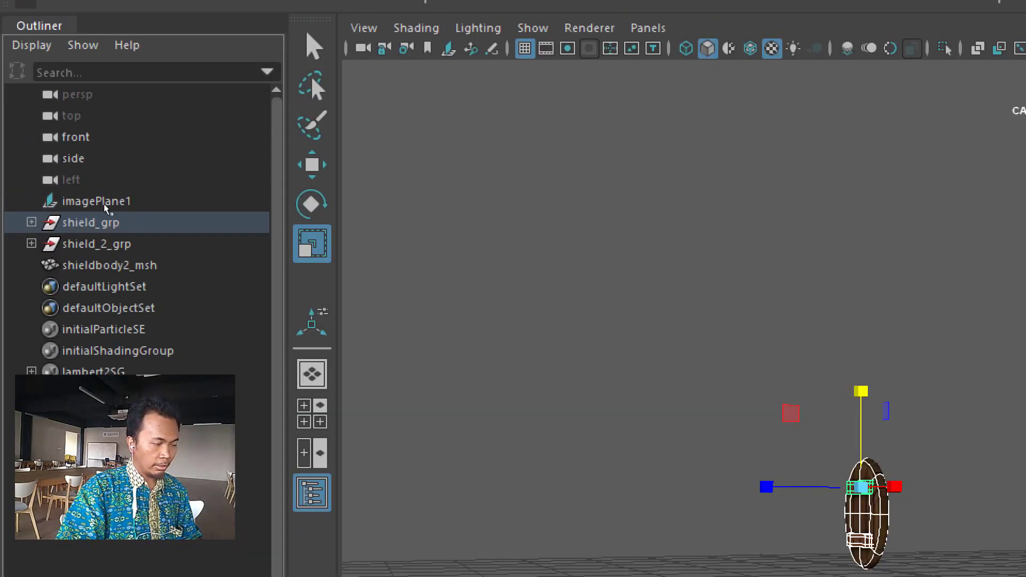
key(f)
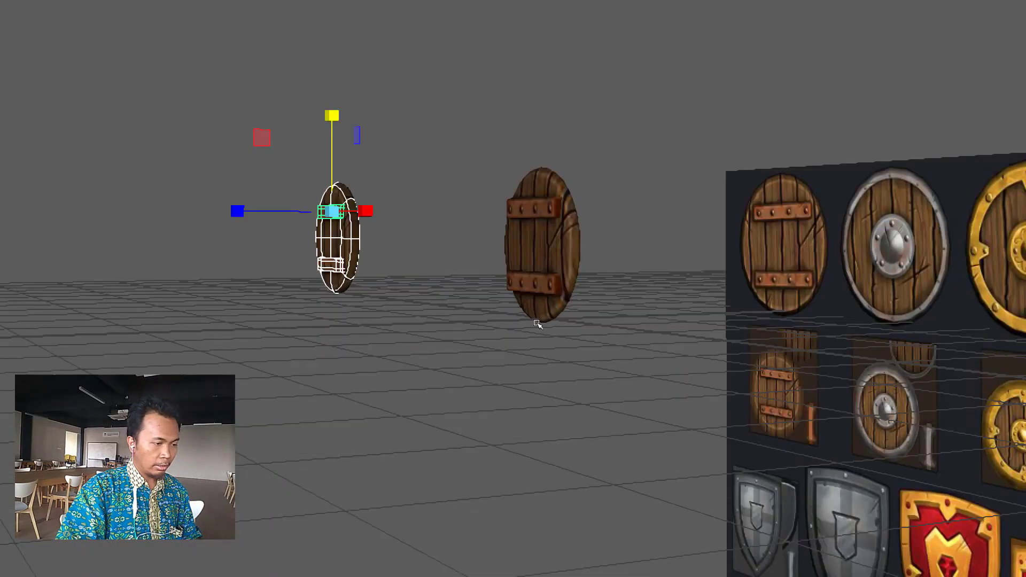
Step: Undo the combining of the shield_2_grp parts and clear the selection
click(531, 316)
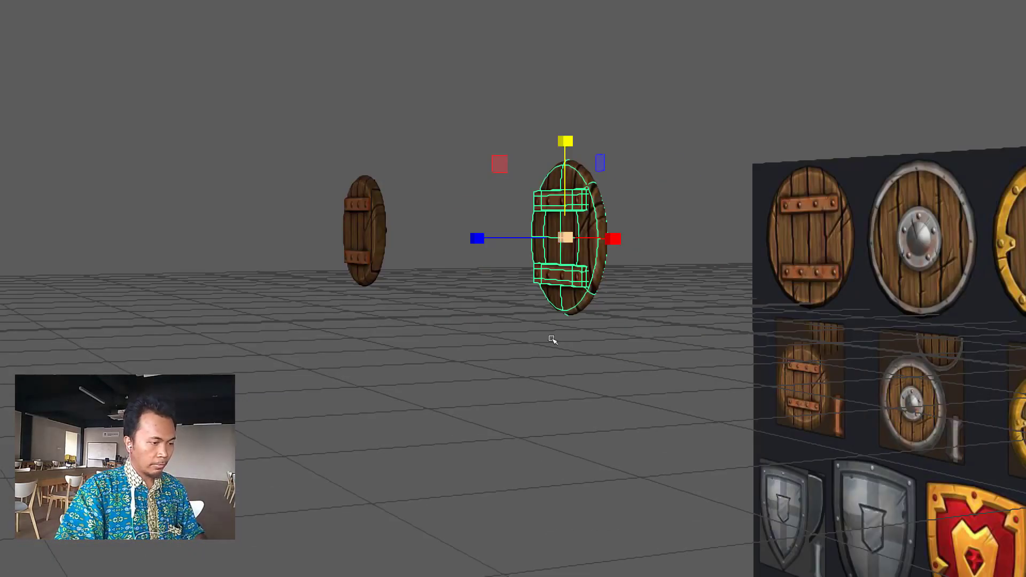
key(ctrl+z)
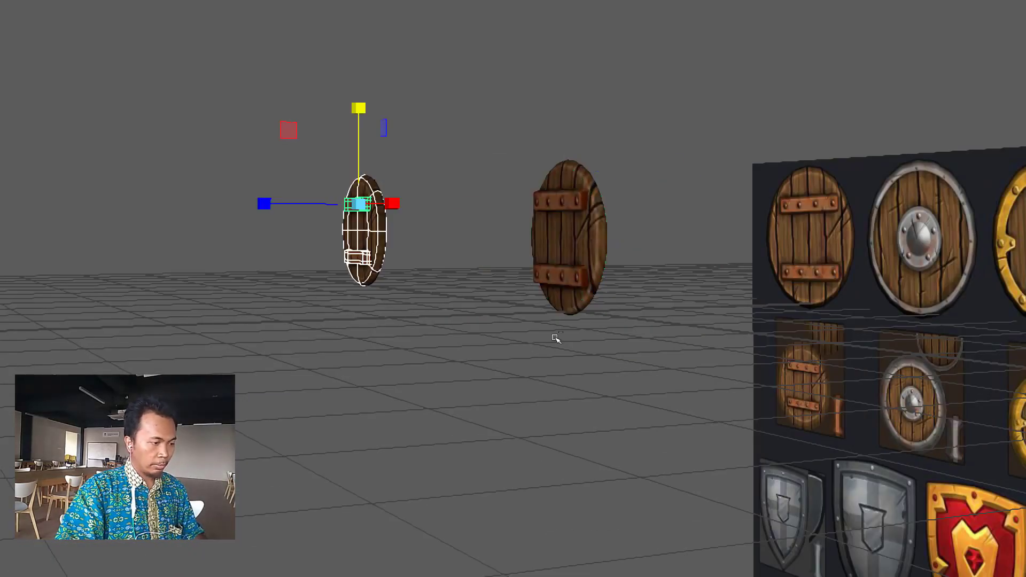
key(ctrl+z)
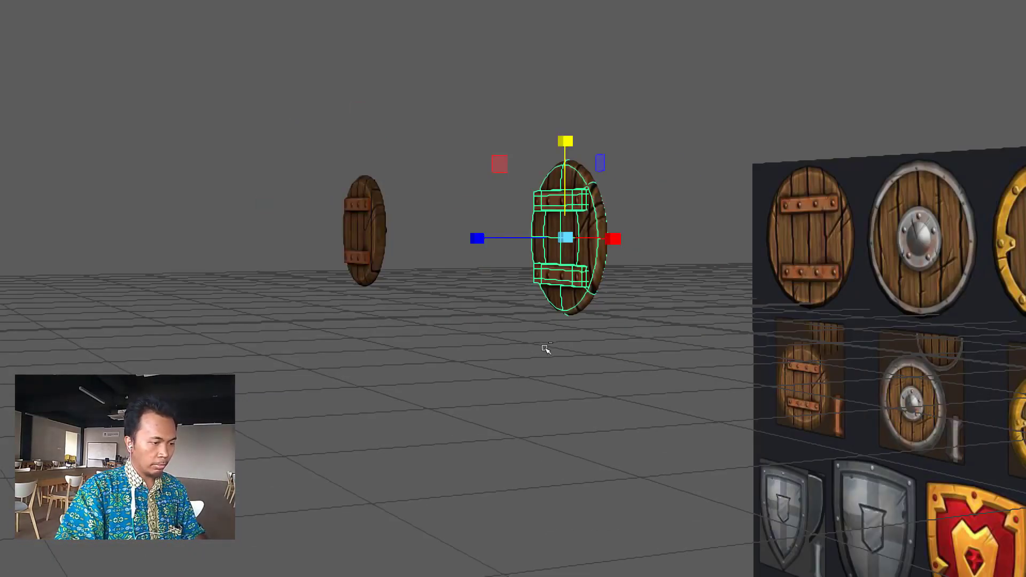
key(ctrl+z)
key(ctrl+z)
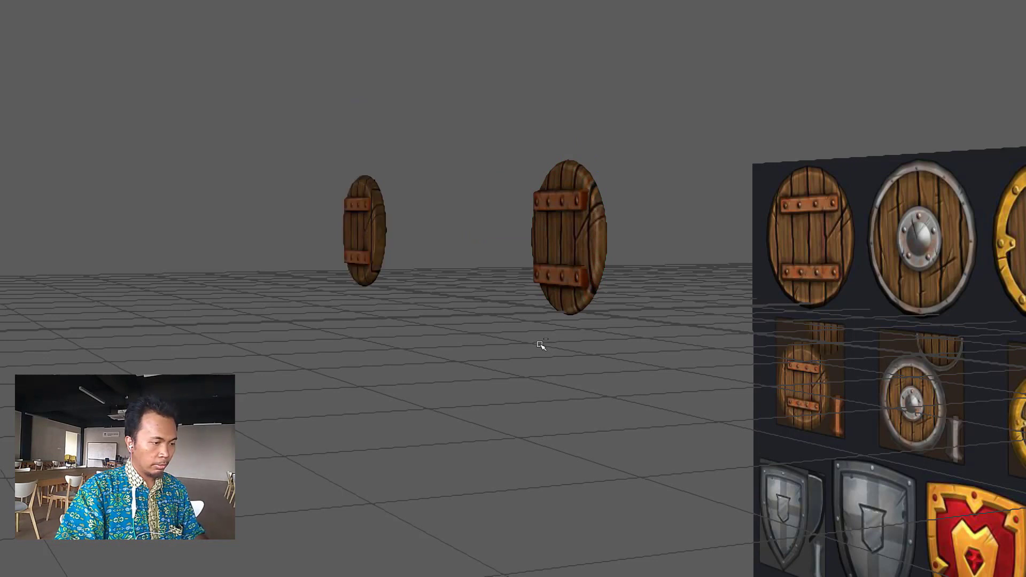
key(ctrl+z)
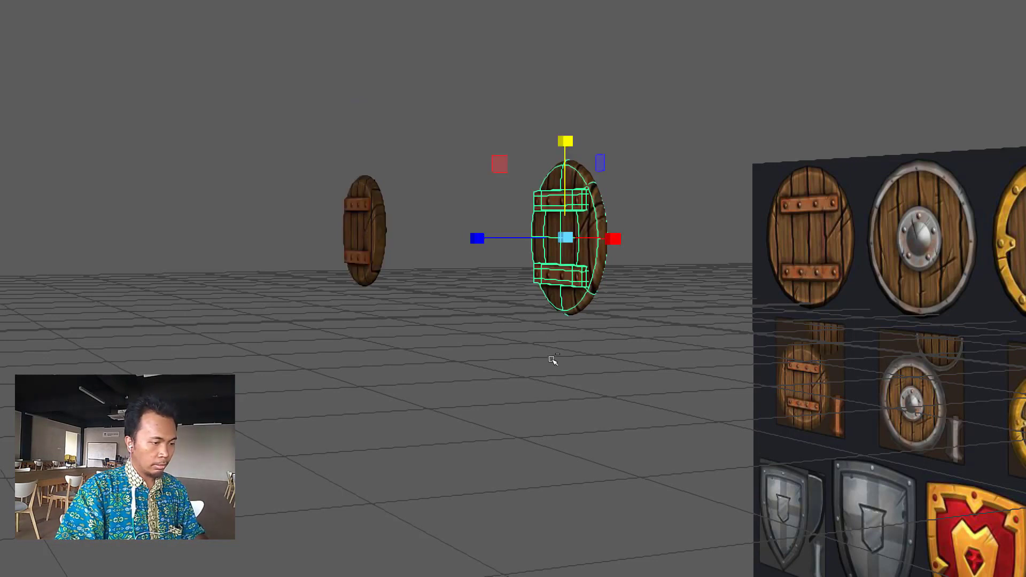
key(ctrl+z)
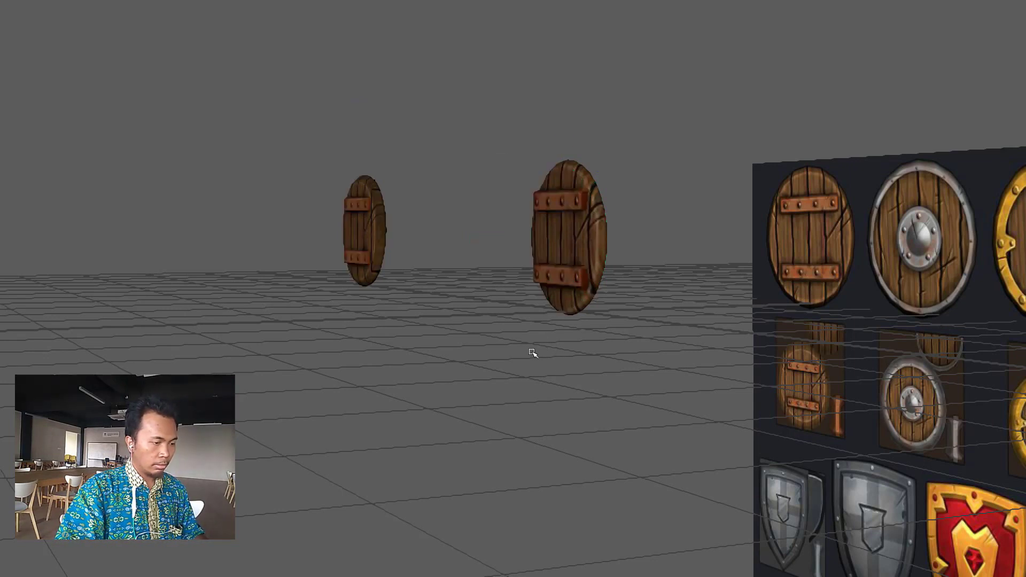
key(shift+z)
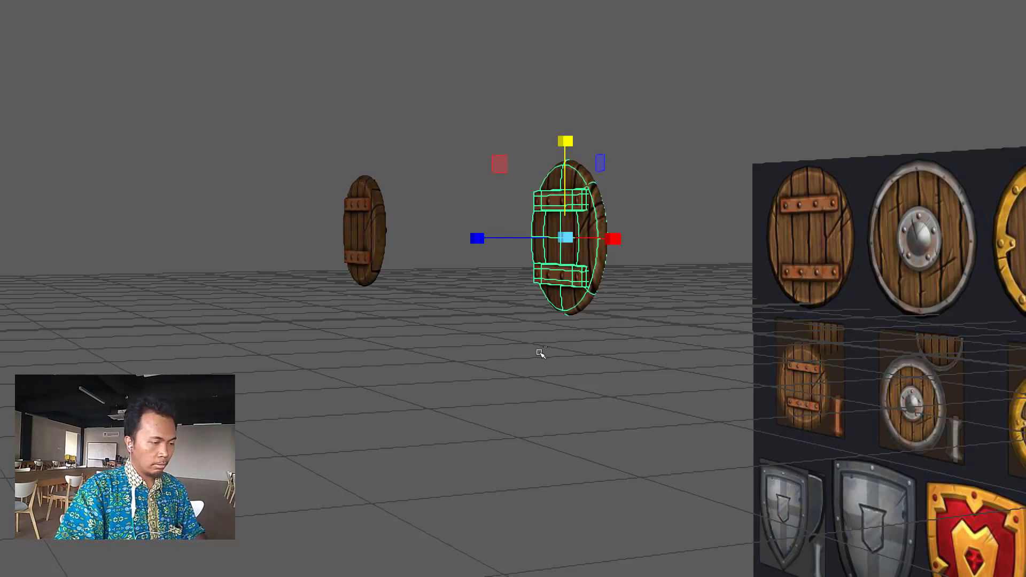
key(ctrl+z)
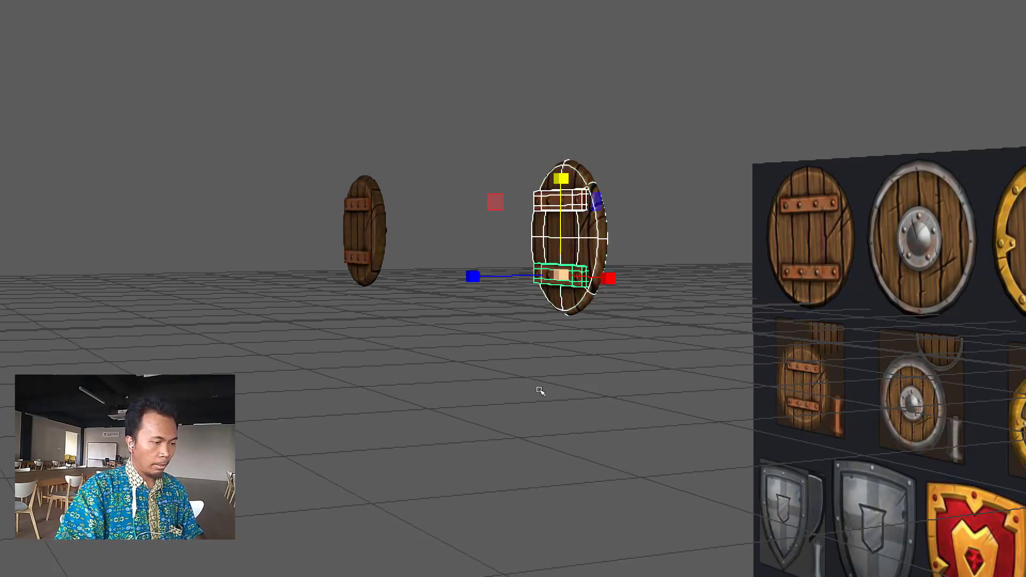
key(ctrl+z)
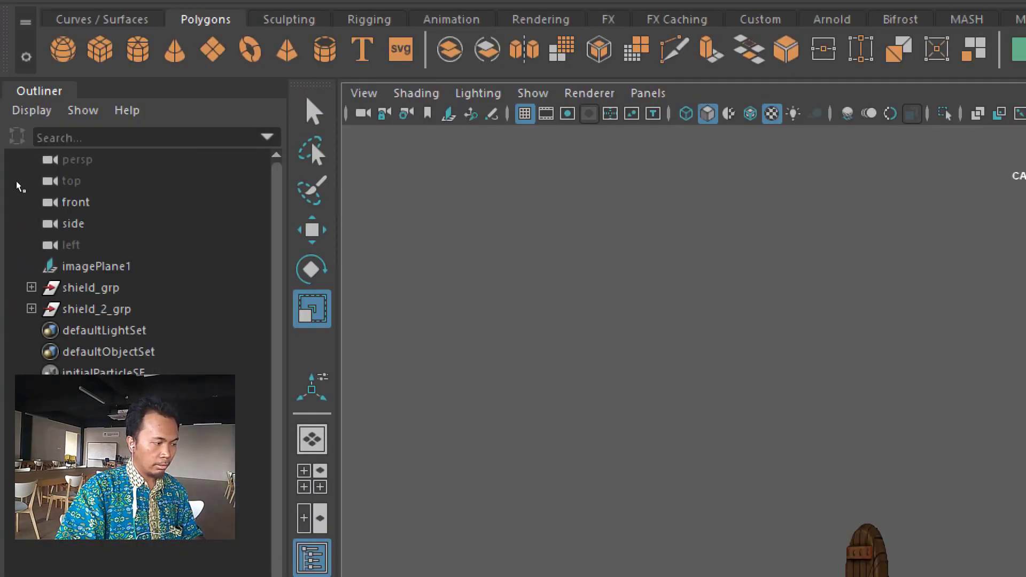
Step: Expand both shield groups and combine the wooden disc and two metal bars of shield_2_grp into one mesh
click(31, 287)
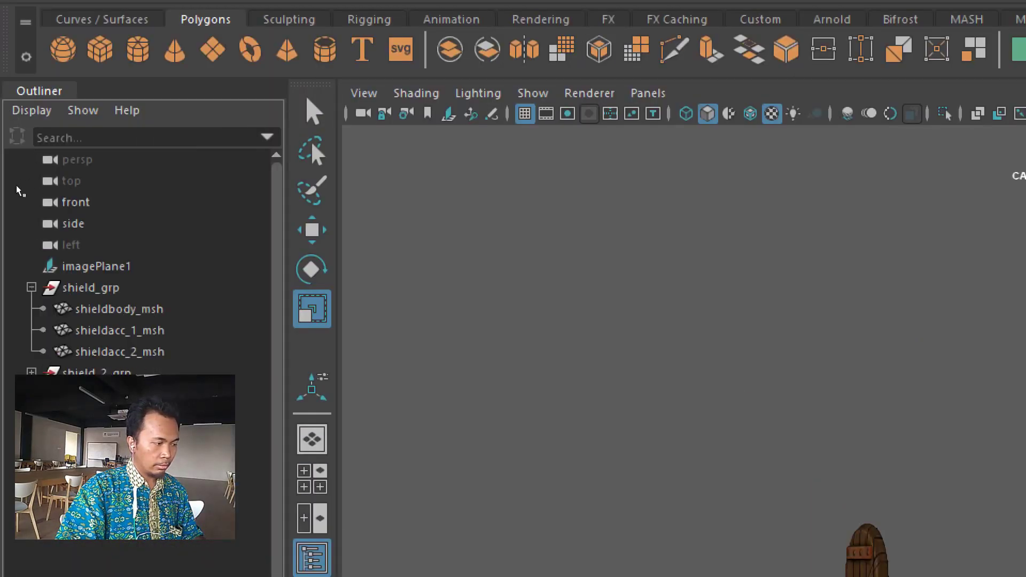
click(32, 373)
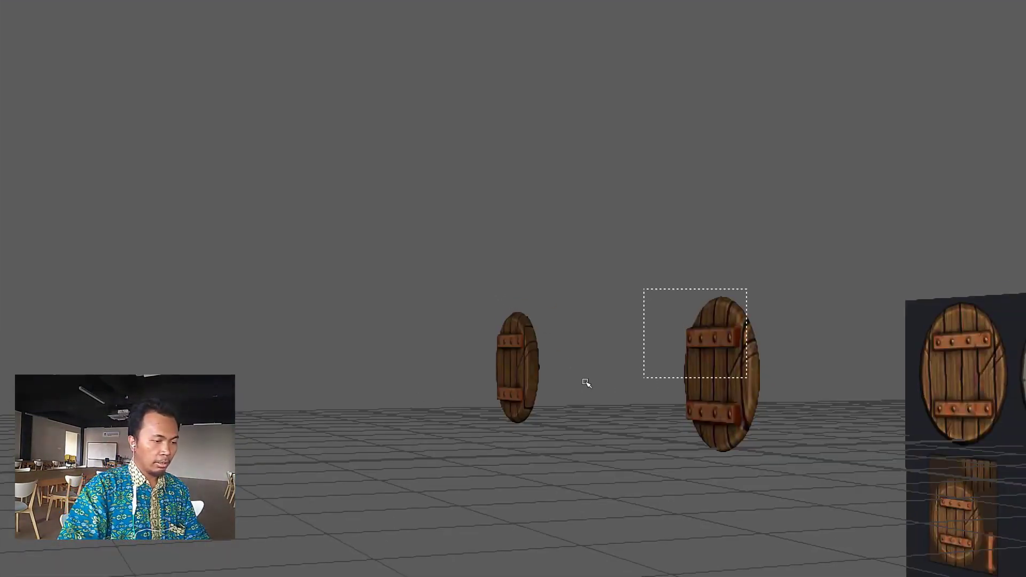
drag(586, 383, 590, 398)
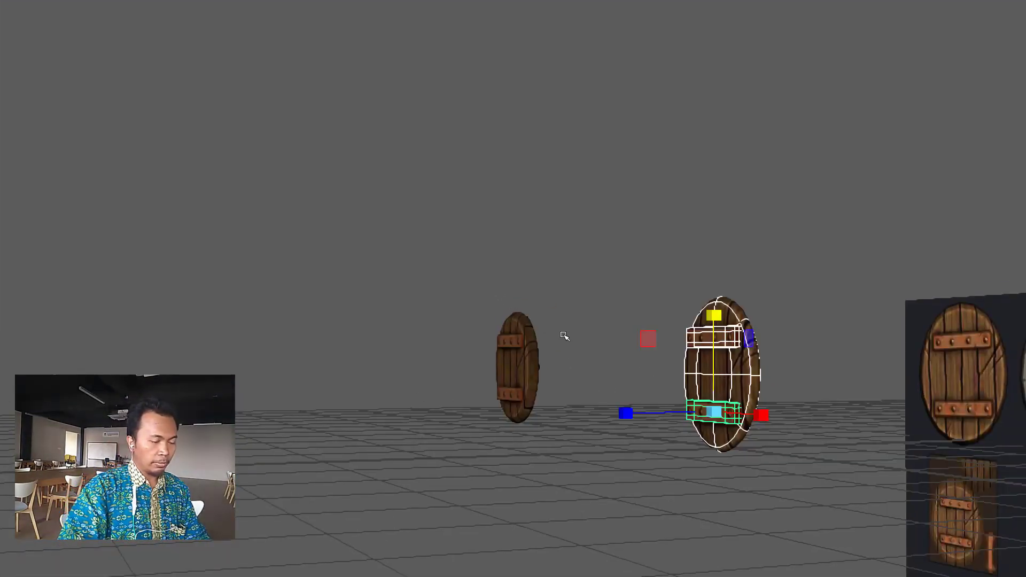
click(539, 296)
drag(476, 253, 580, 407)
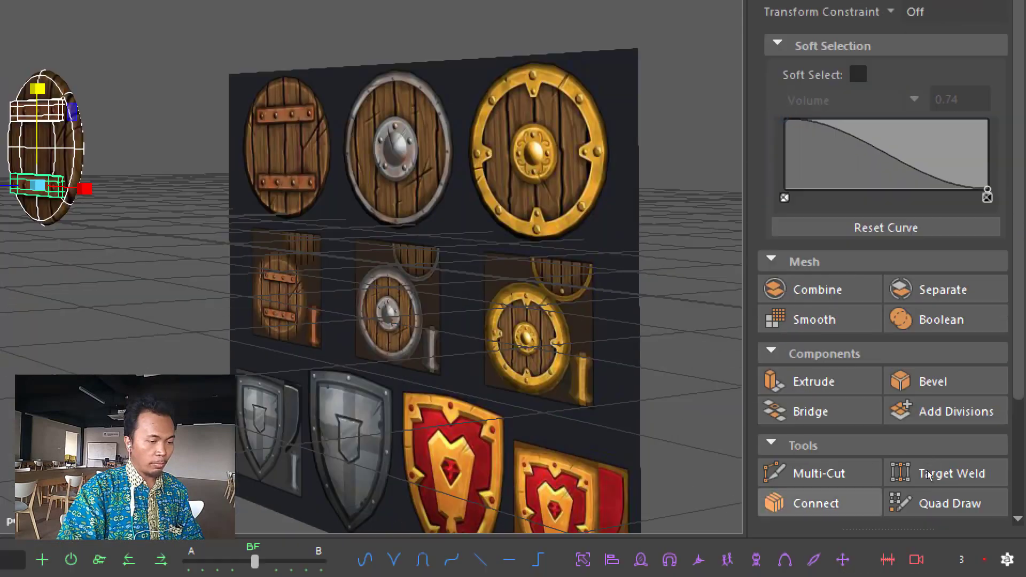
click(820, 290)
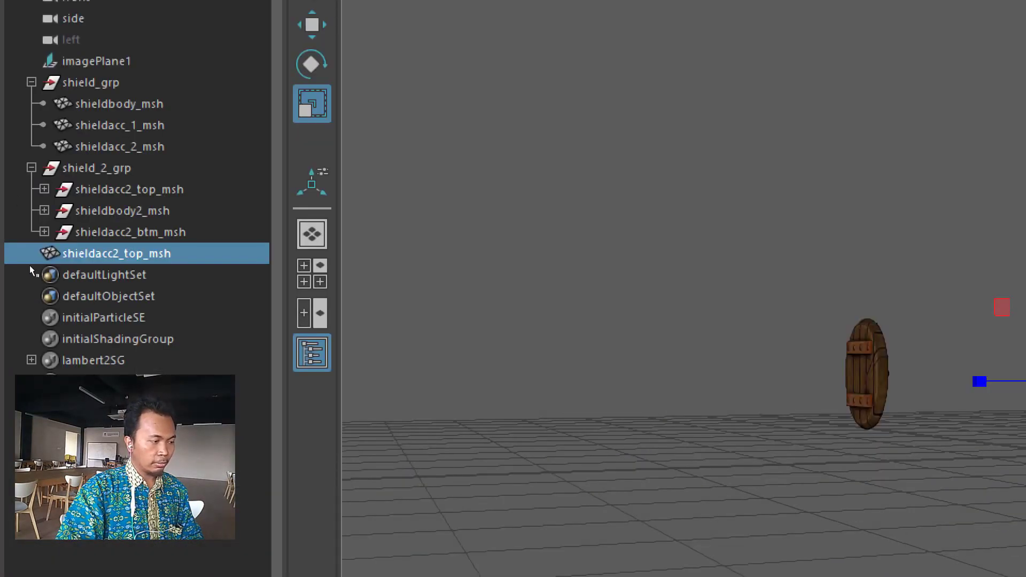
Step: Examine which nodes in shield_grp and shield_2_grp hold geometry compared with the newly combined shield mesh
click(32, 258)
click(57, 191)
click(59, 211)
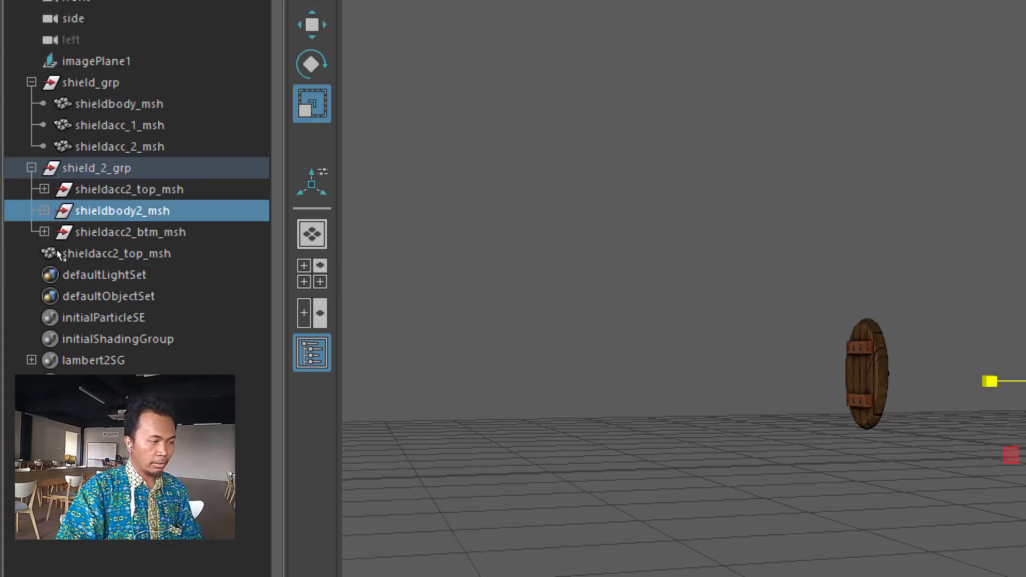
scroll(627, 370, down, 3)
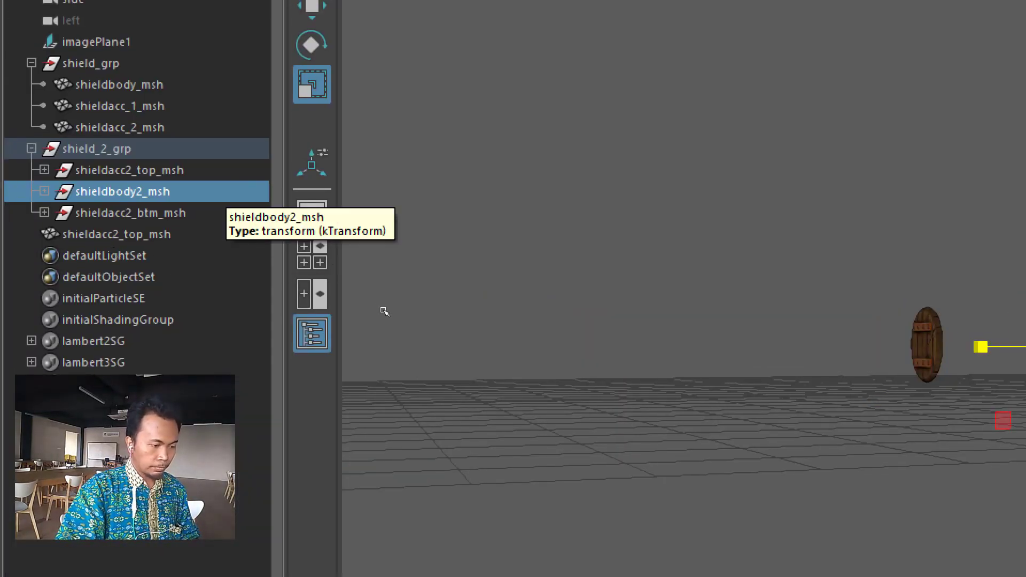
alt+drag(365, 330, 582, 327)
alt+middle_drag(429, 321, 327, 268)
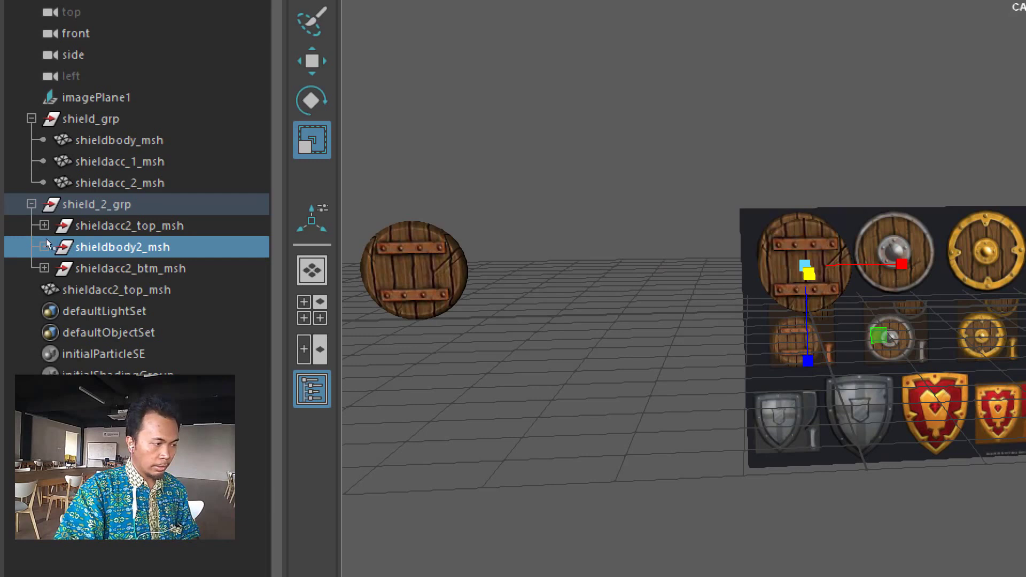
click(57, 229)
click(60, 262)
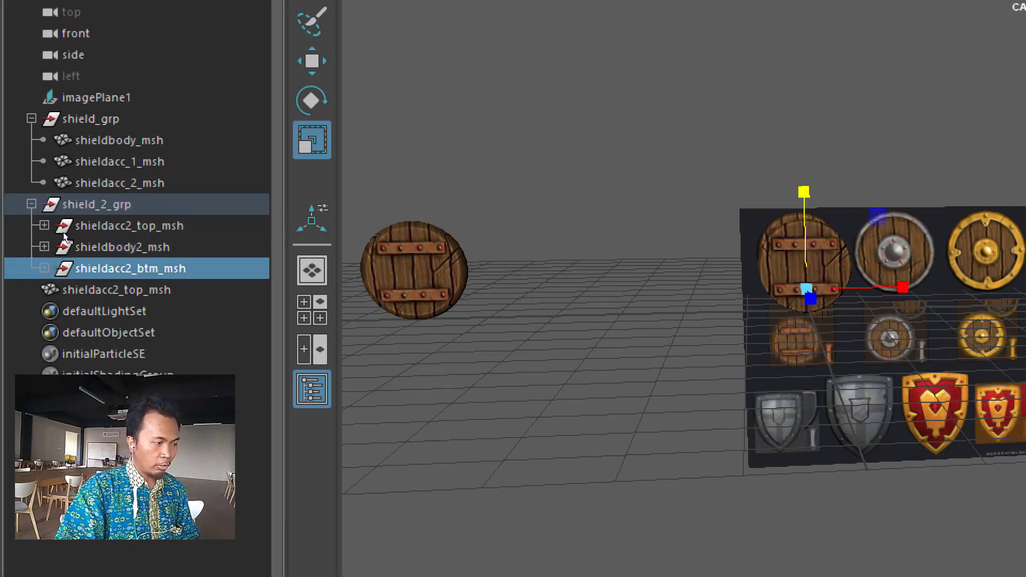
click(58, 285)
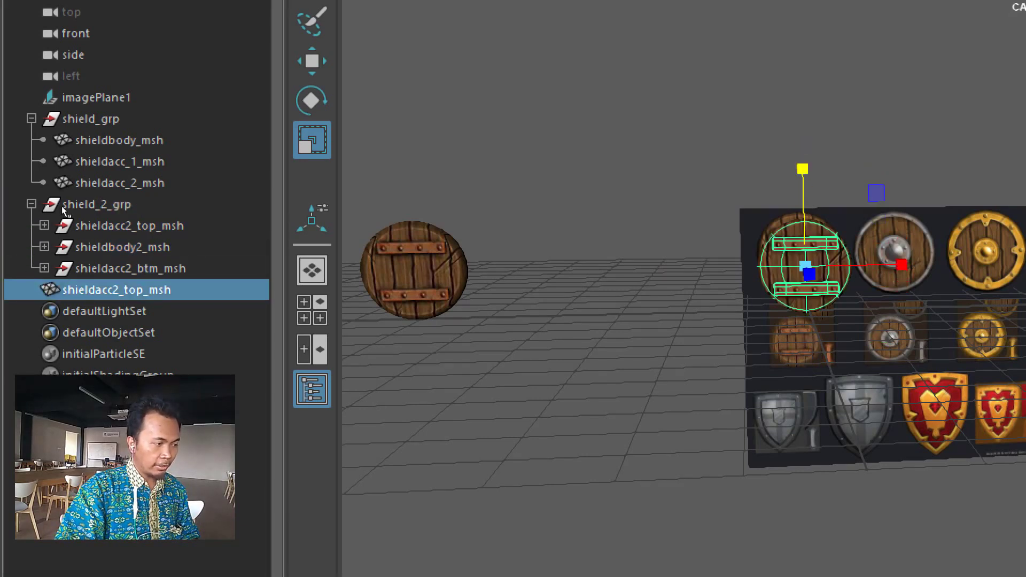
click(62, 184)
click(60, 162)
key(Up)
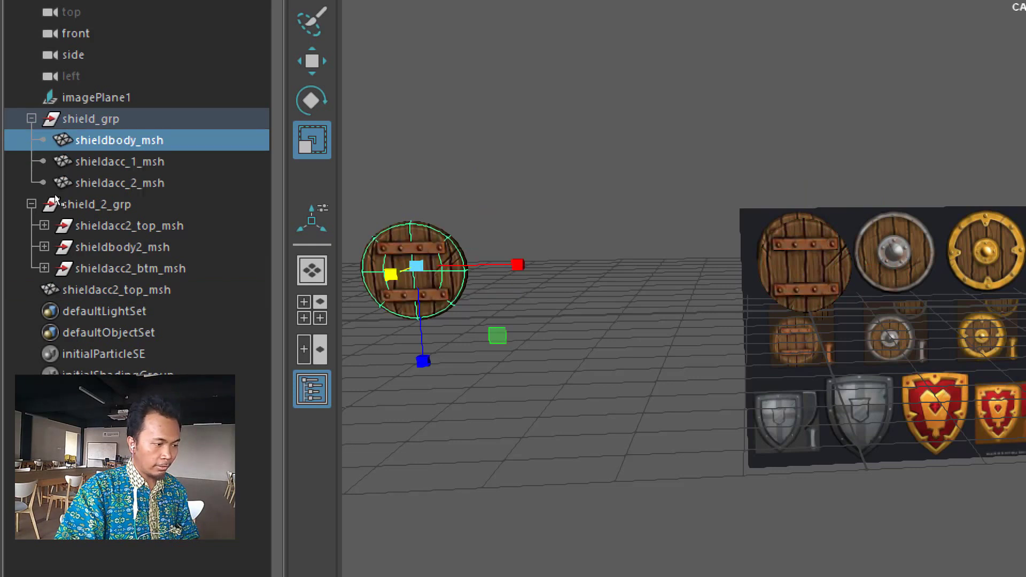
click(58, 283)
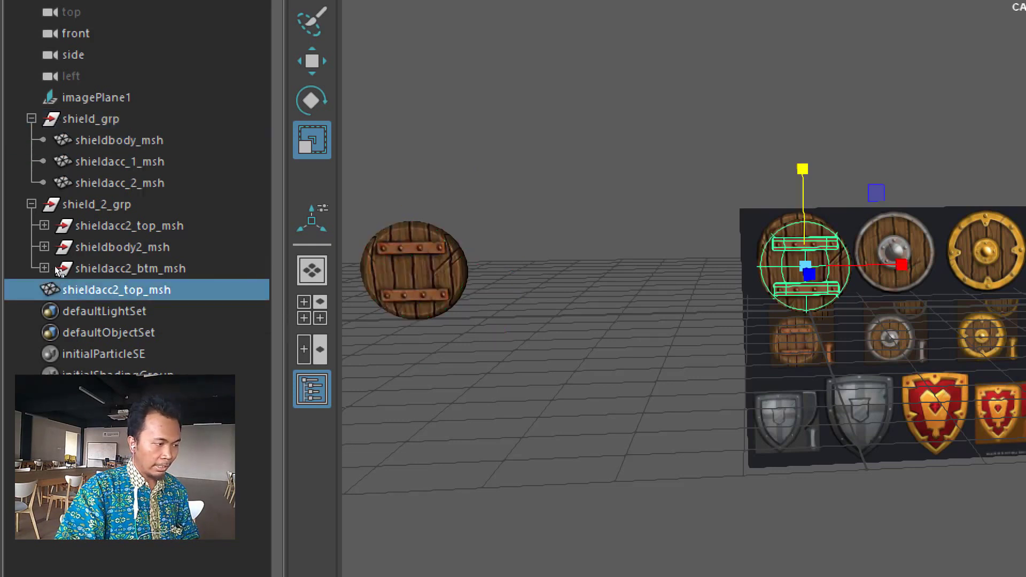
click(59, 121)
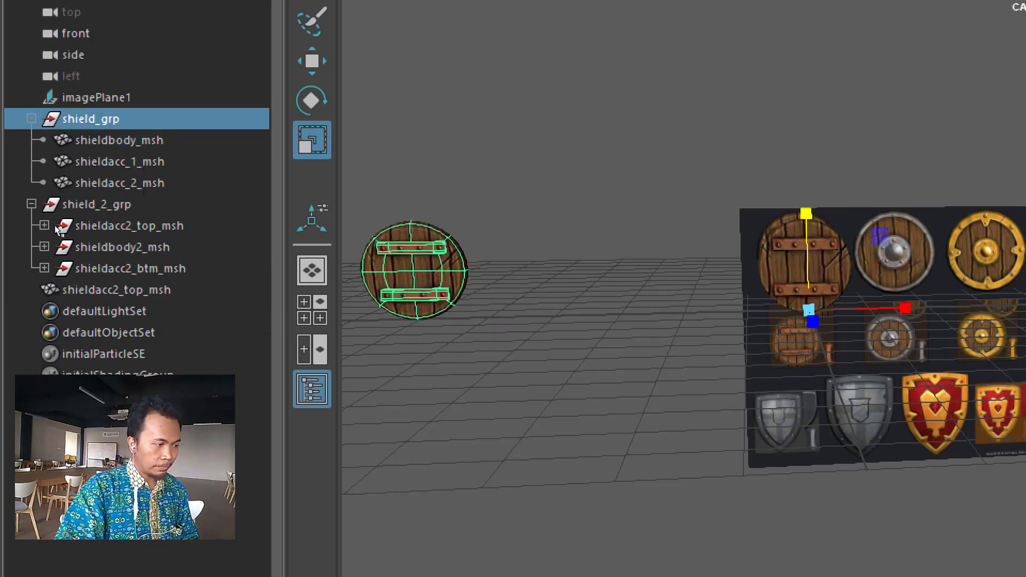
click(57, 207)
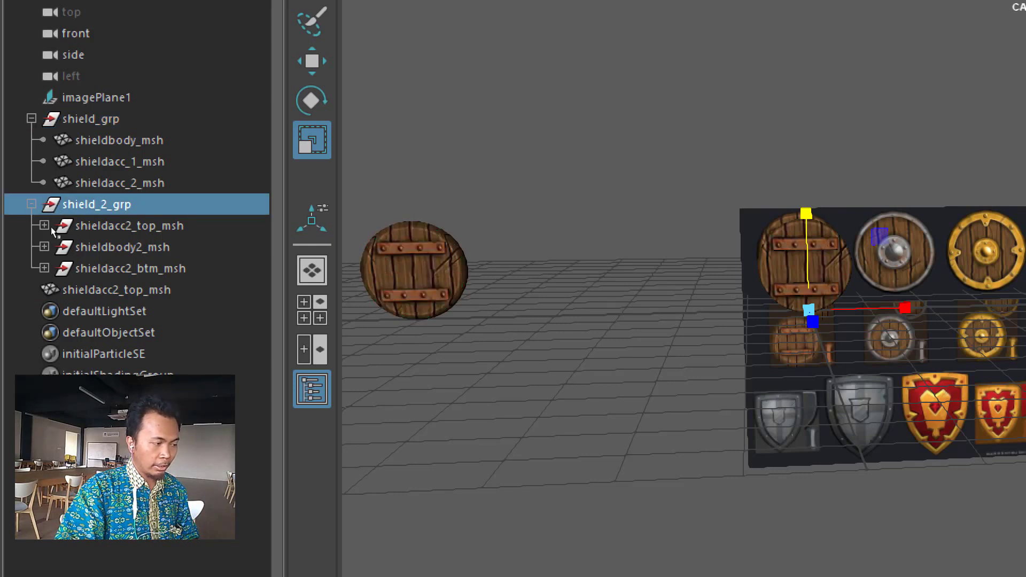
Step: Rename the combined mesh outside the groups as shield2_msh
click(55, 281)
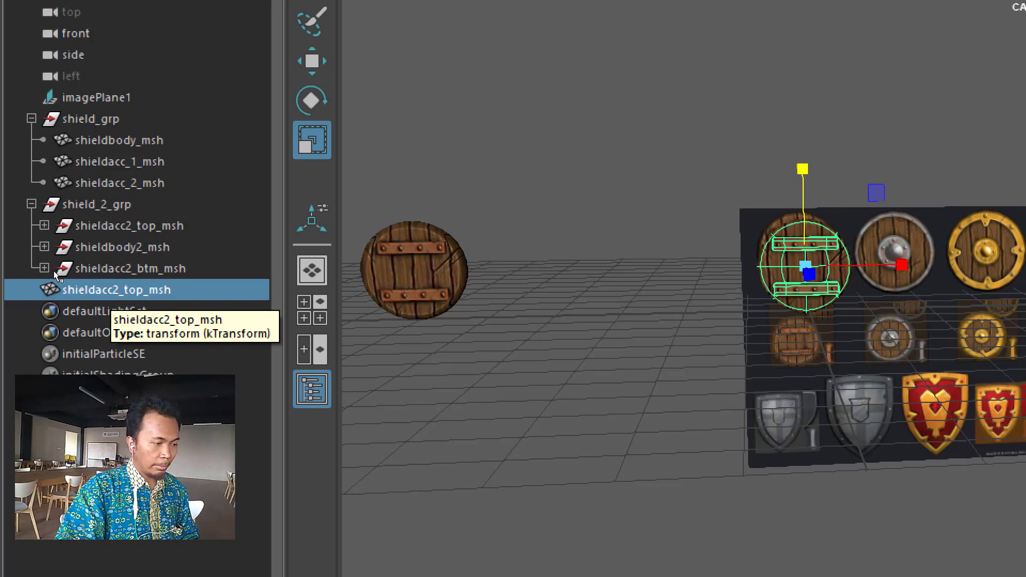
double_click(56, 283)
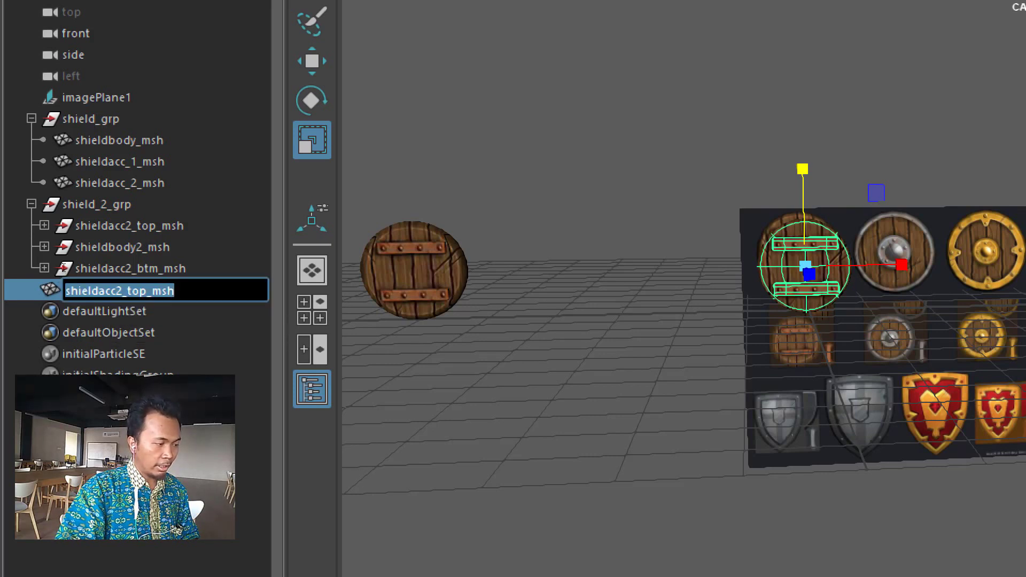
click(91, 292)
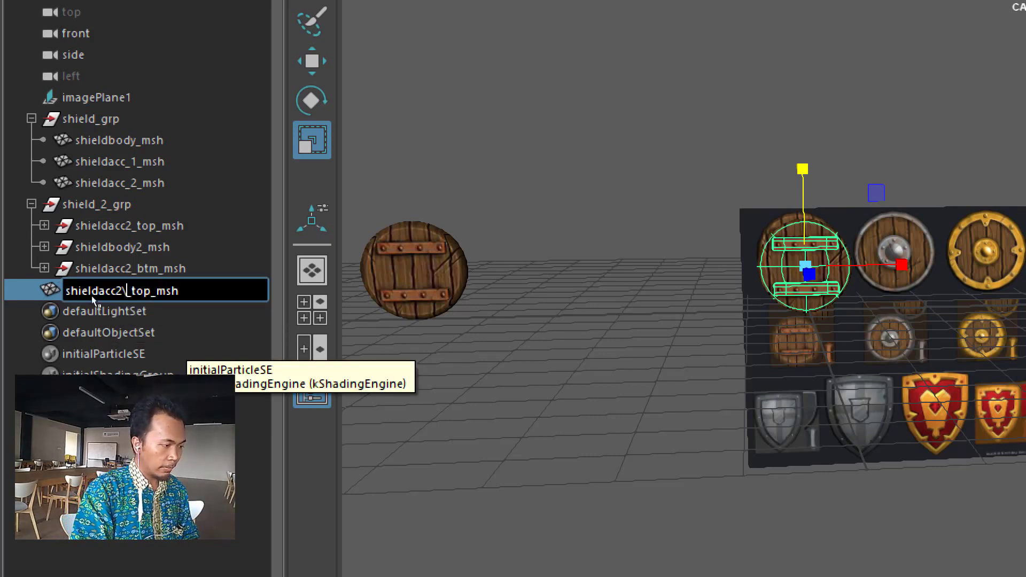
text(\)
key(BackSpace)
key(BackSpace)
key(BackSpace)
key(BackSpace)
key(BackSpace)
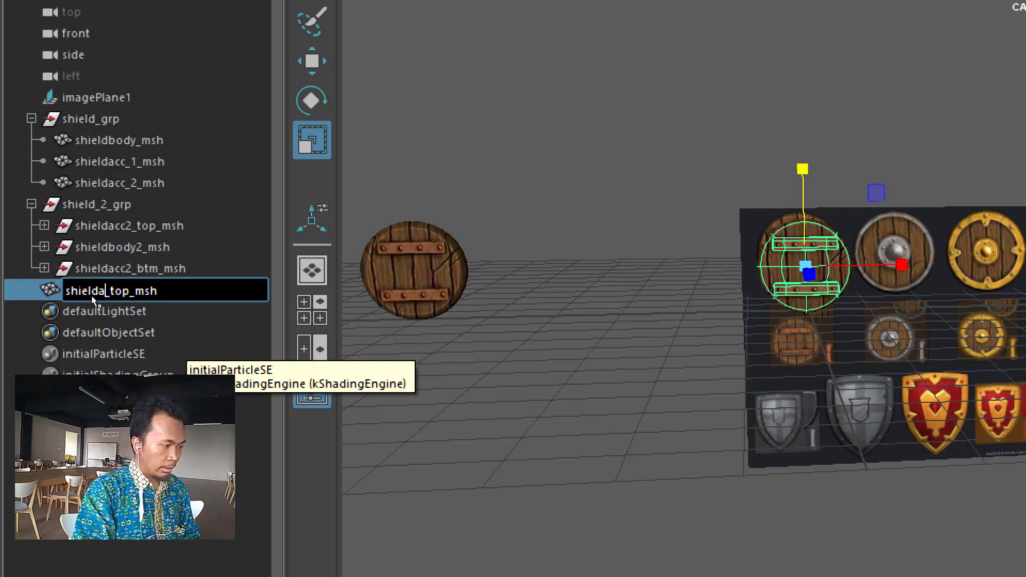
text(2)
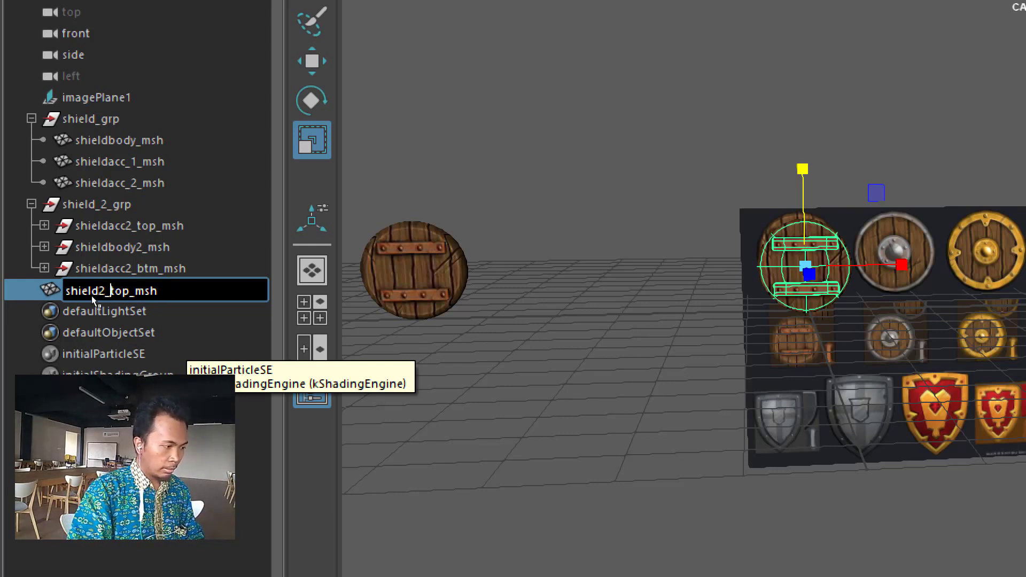
key(Right)
key(Right)
key(Right)
key(Right)
key(Right)
key(BackSpace)
key(BackSpace)
key(BackSpace)
key(BackSpace)
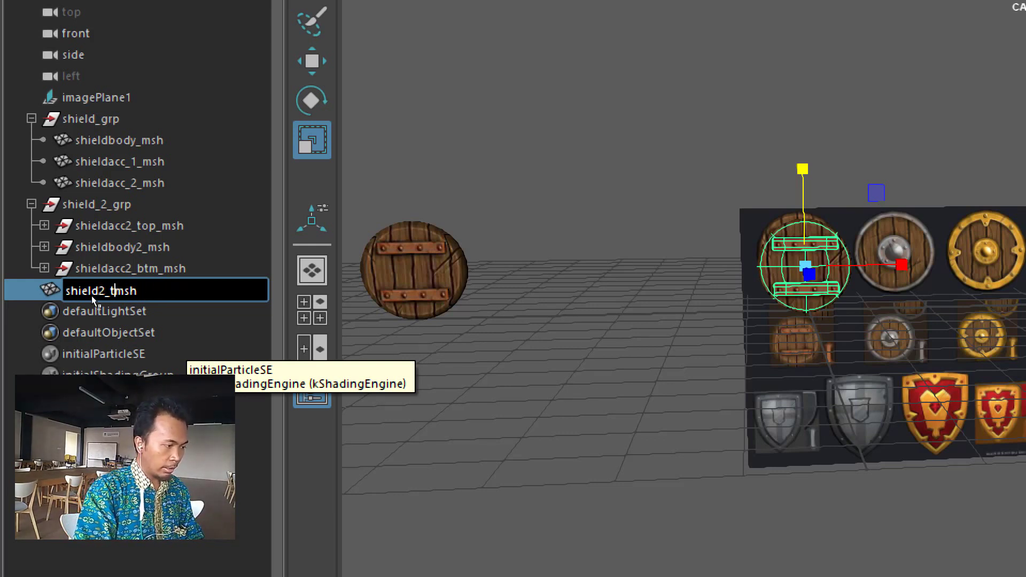
key(Return)
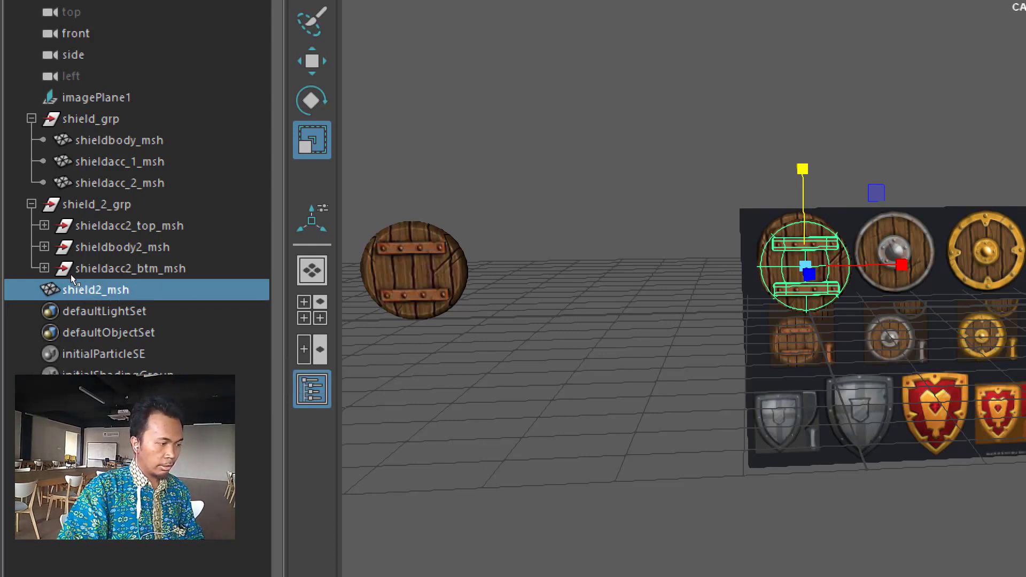
click(54, 120)
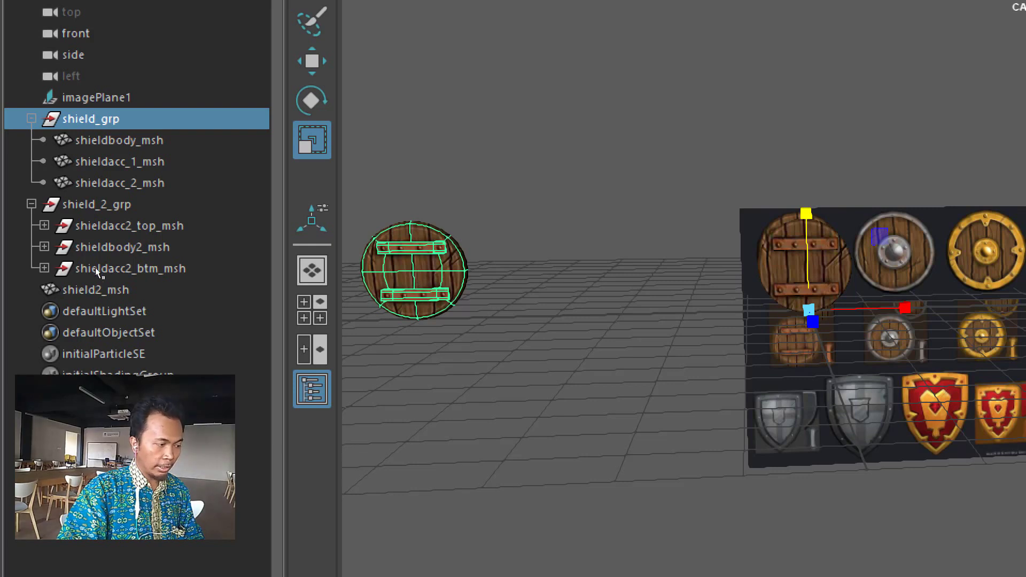
click(48, 286)
click(49, 209)
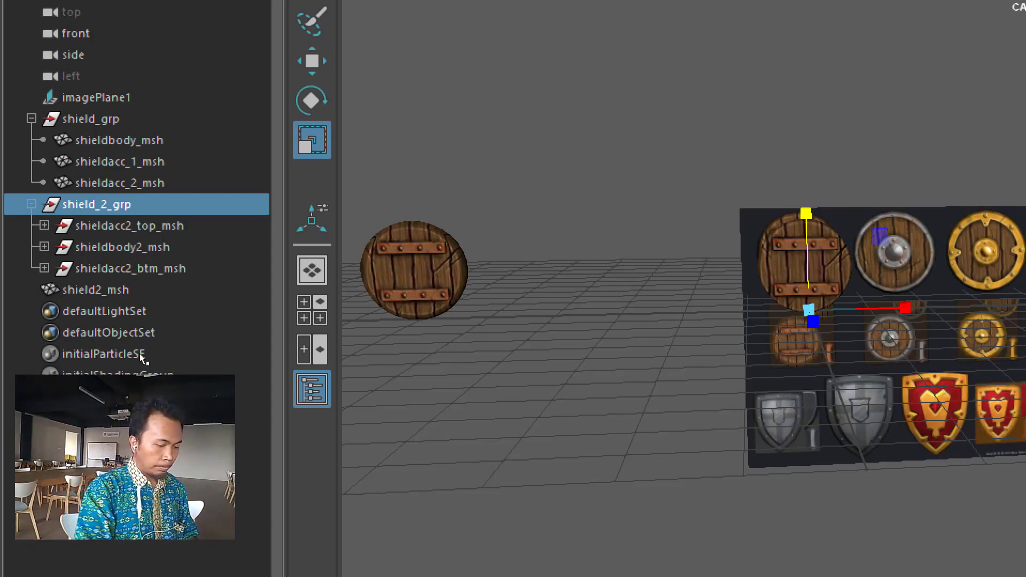
key(super)
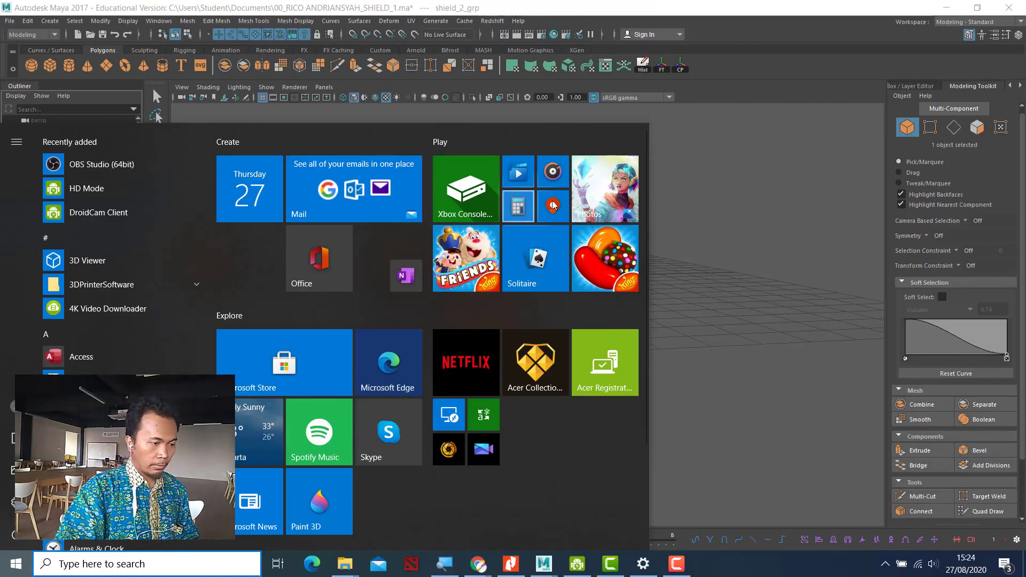
click(694, 203)
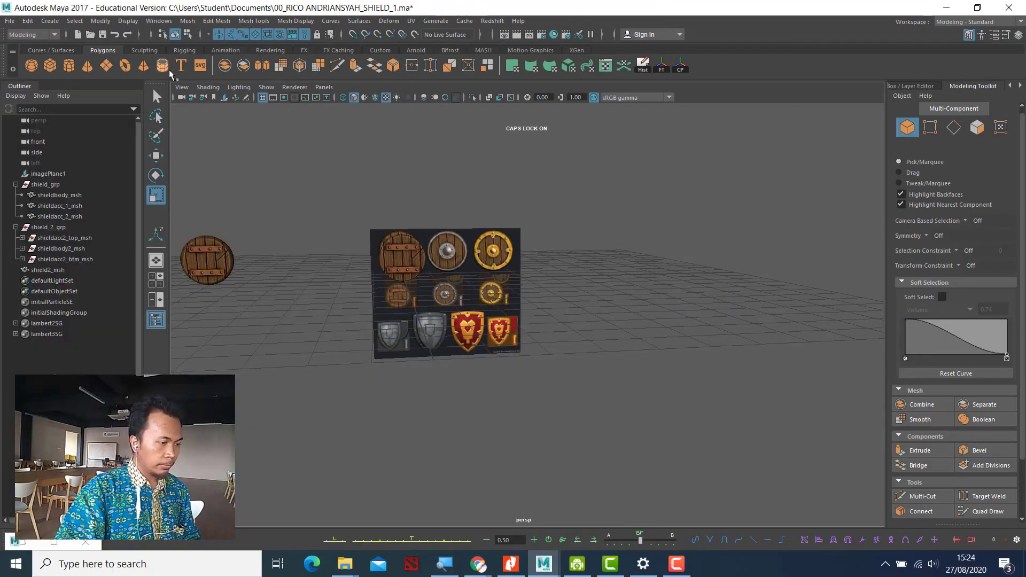
Step: Select the meshes of both shields and try deleting all construction history in the scene
click(385, 247)
drag(476, 153, 150, 384)
scroll(305, 234, down, 2)
click(257, 186)
drag(249, 170, 594, 405)
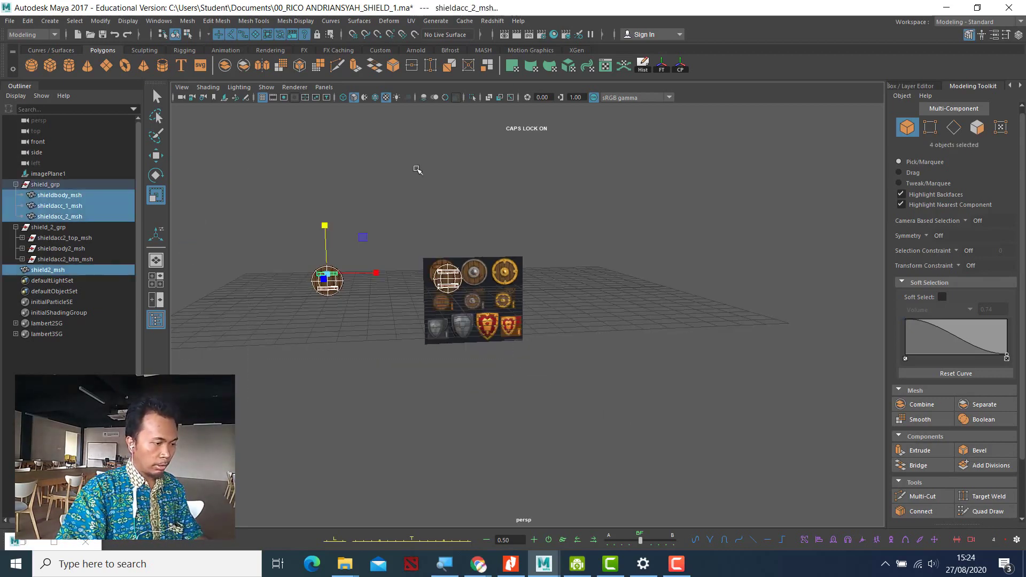
click(28, 21)
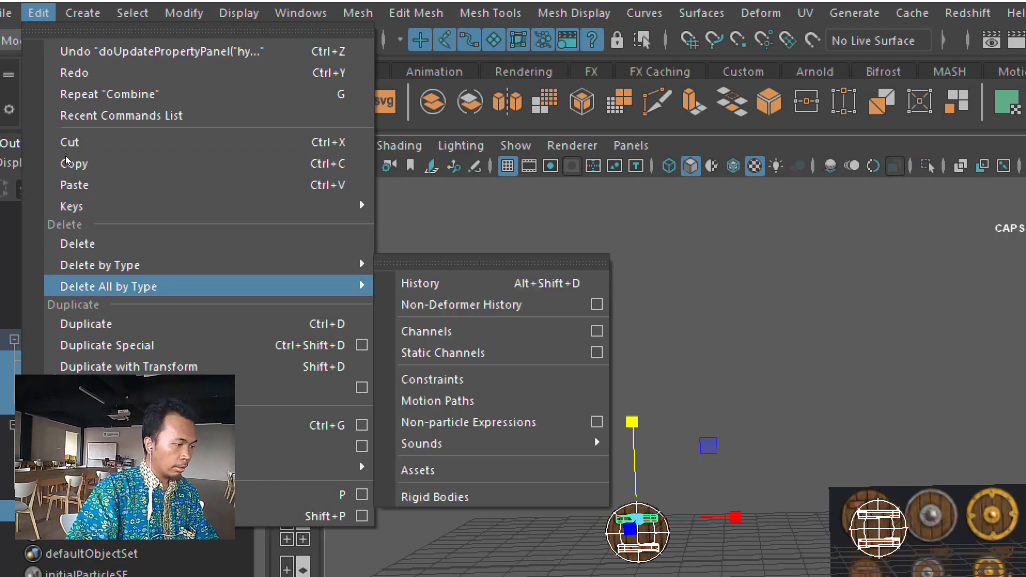
mouse_move(65, 157)
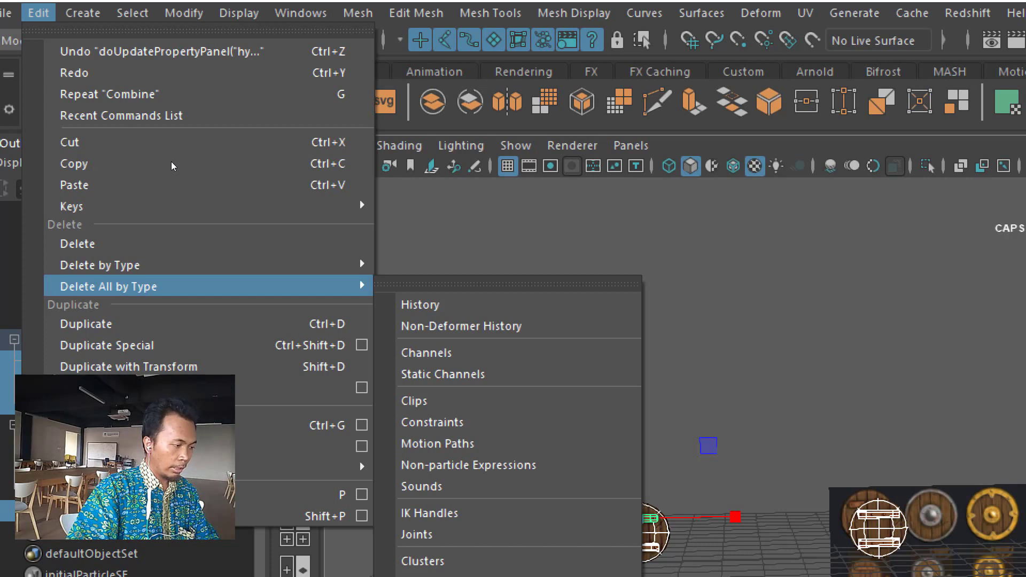
key(Right)
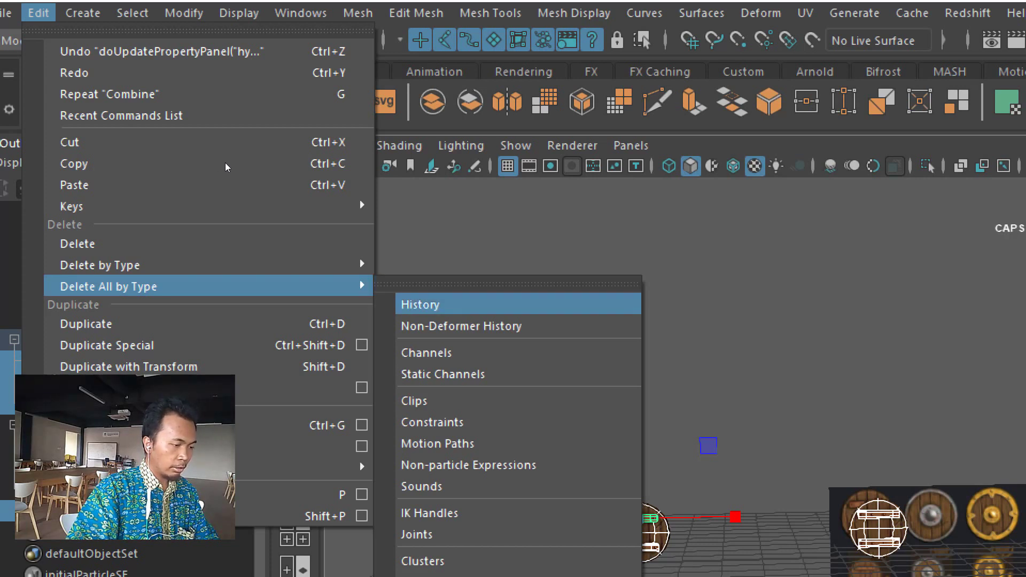
key(Return)
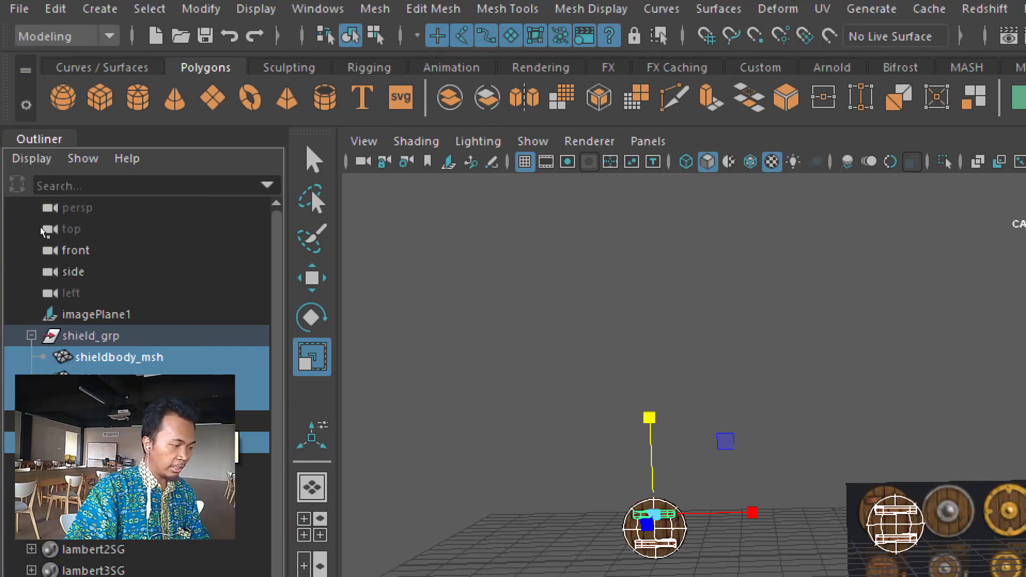
Step: Delete all history in the scene to clear the leftover shield_2_grp nodes, and clear the selection
click(17, 229)
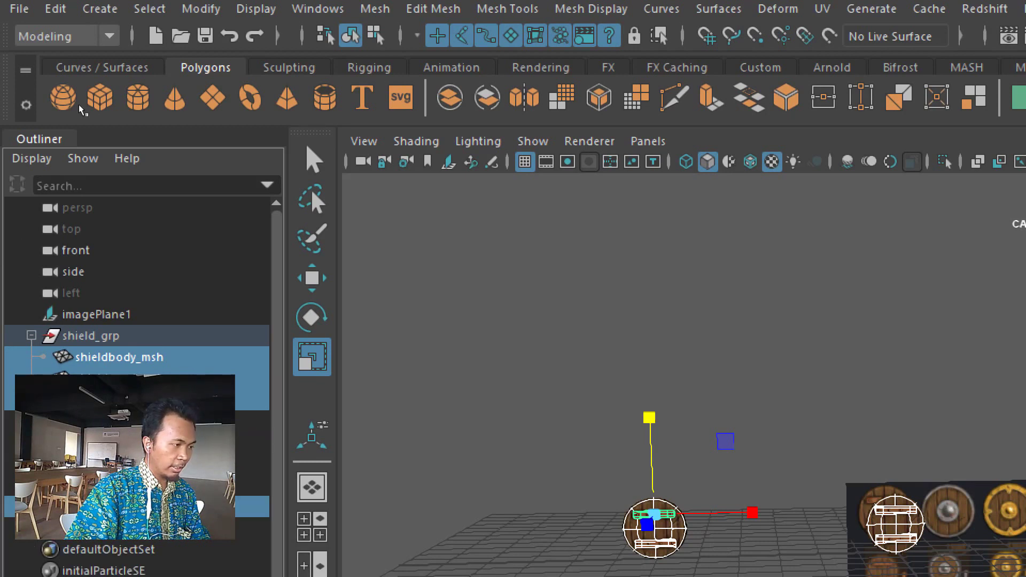
click(53, 21)
mouse_move(126, 293)
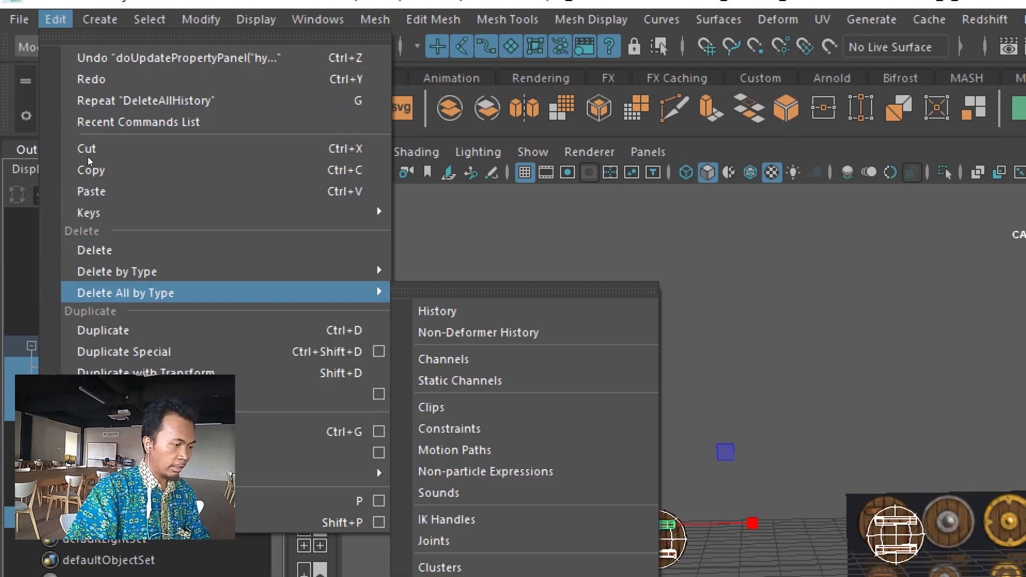
click(437, 311)
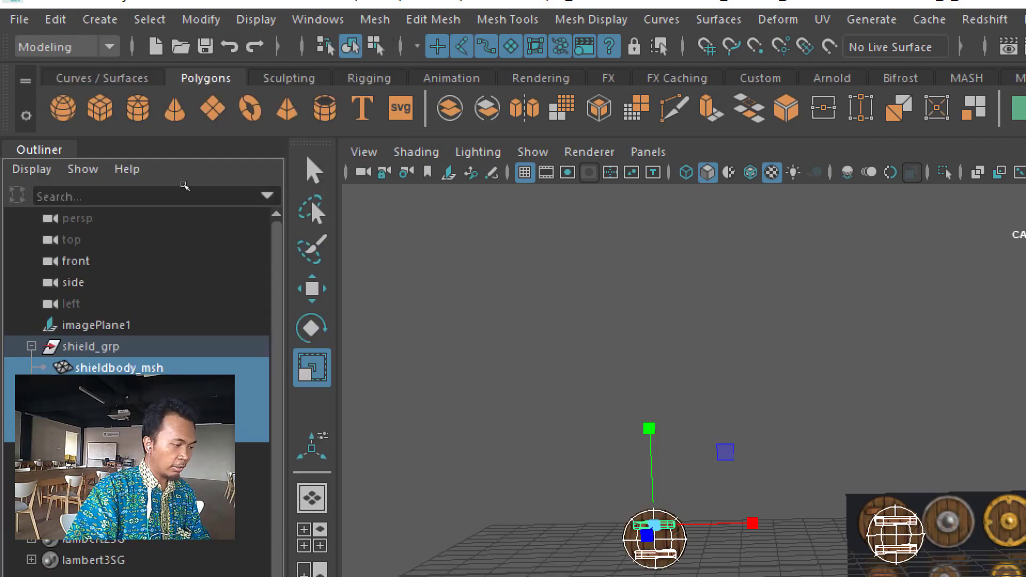
click(247, 180)
scroll(271, 208, down, 2)
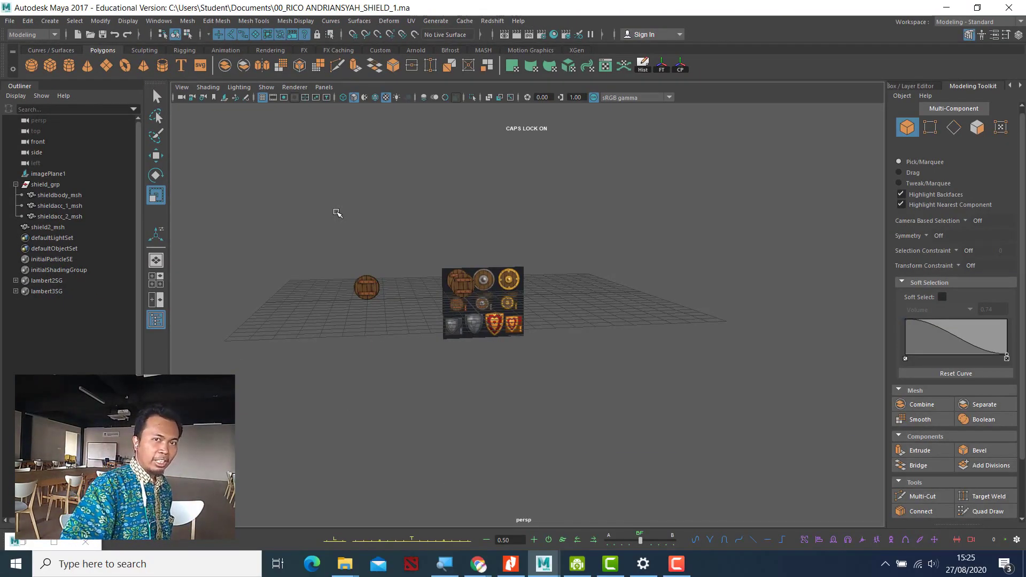
Step: Select shield2_msh, frame it up close and examine the combined shield from several angles
scroll(422, 292, up, 3)
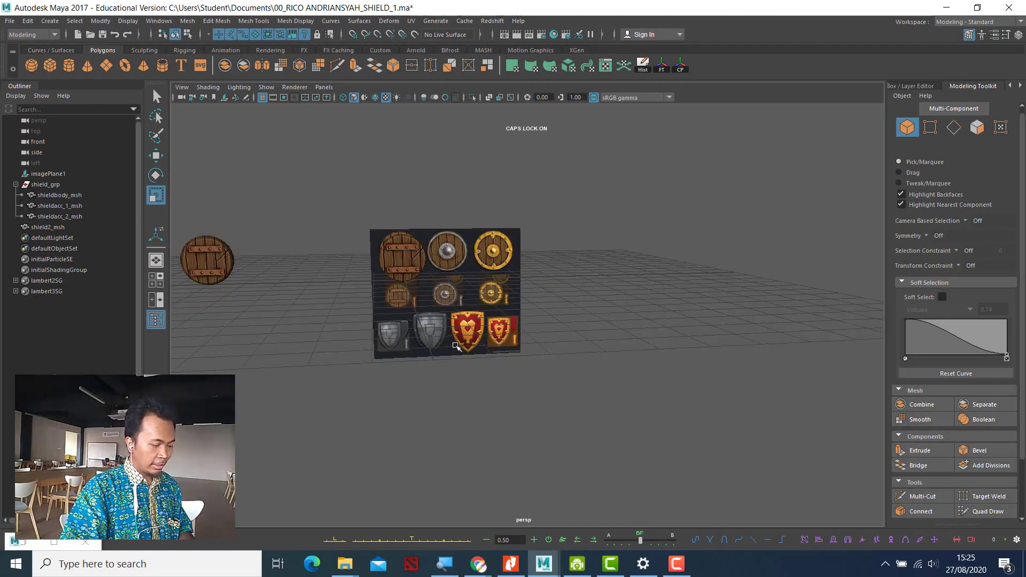
alt+drag(509, 292, 350, 316)
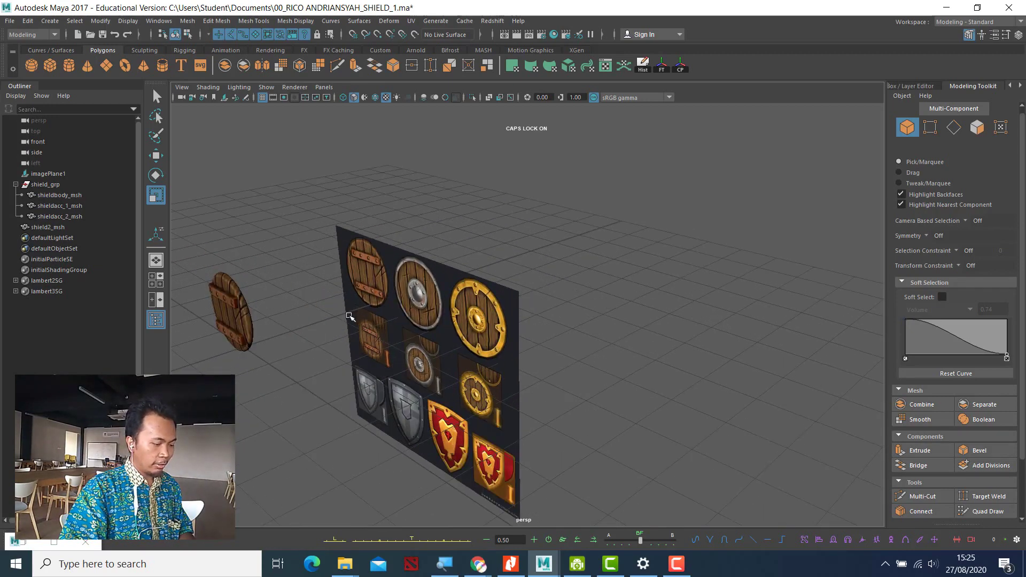
click(249, 321)
key(f)
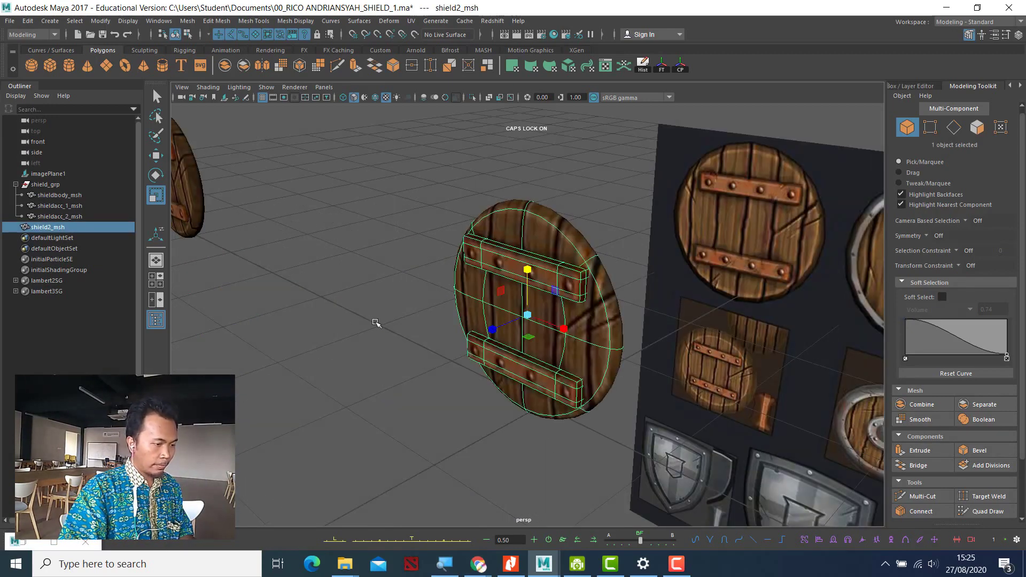
alt+drag(465, 355, 372, 340)
alt+drag(289, 339, 357, 362)
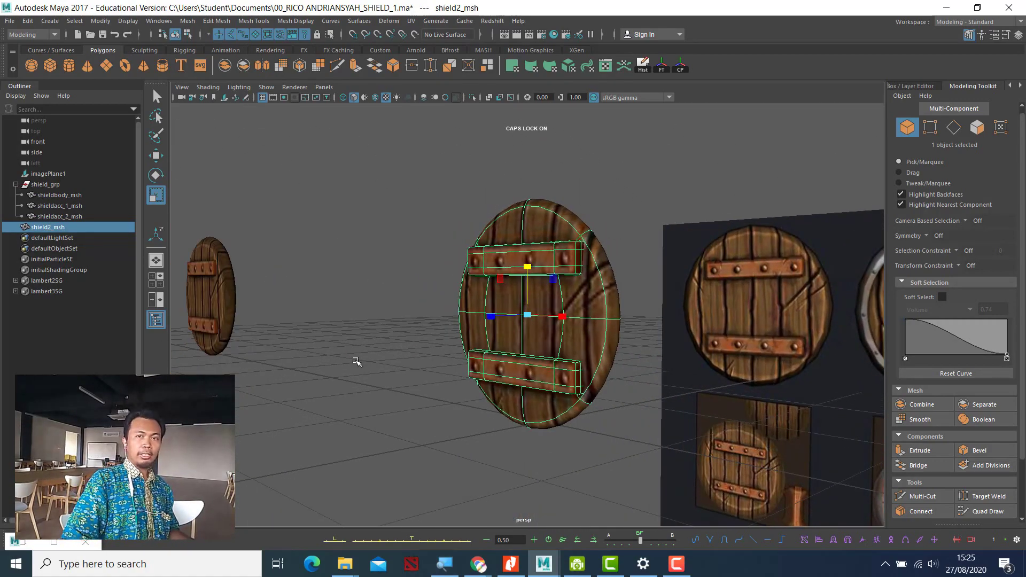